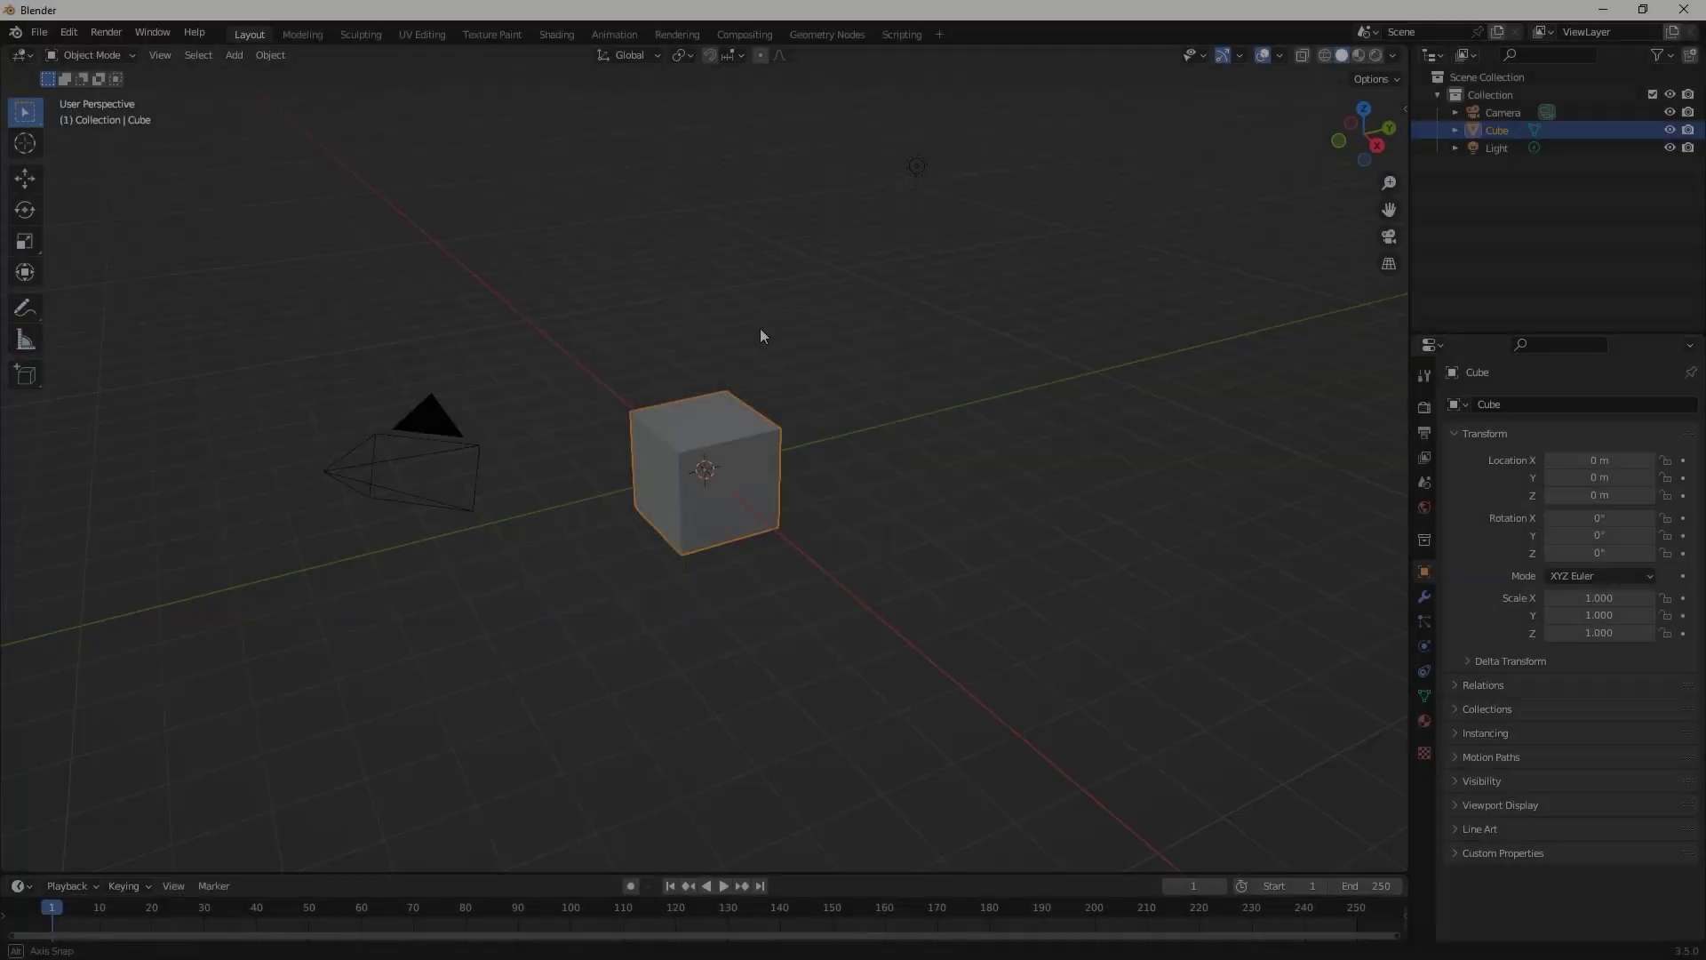
Delete the default cube and add a mesh plane at the world origin.
key("x")
left_click(760, 328)
key("shift+a")
mouse_move(760, 328)
left_click(818, 328)
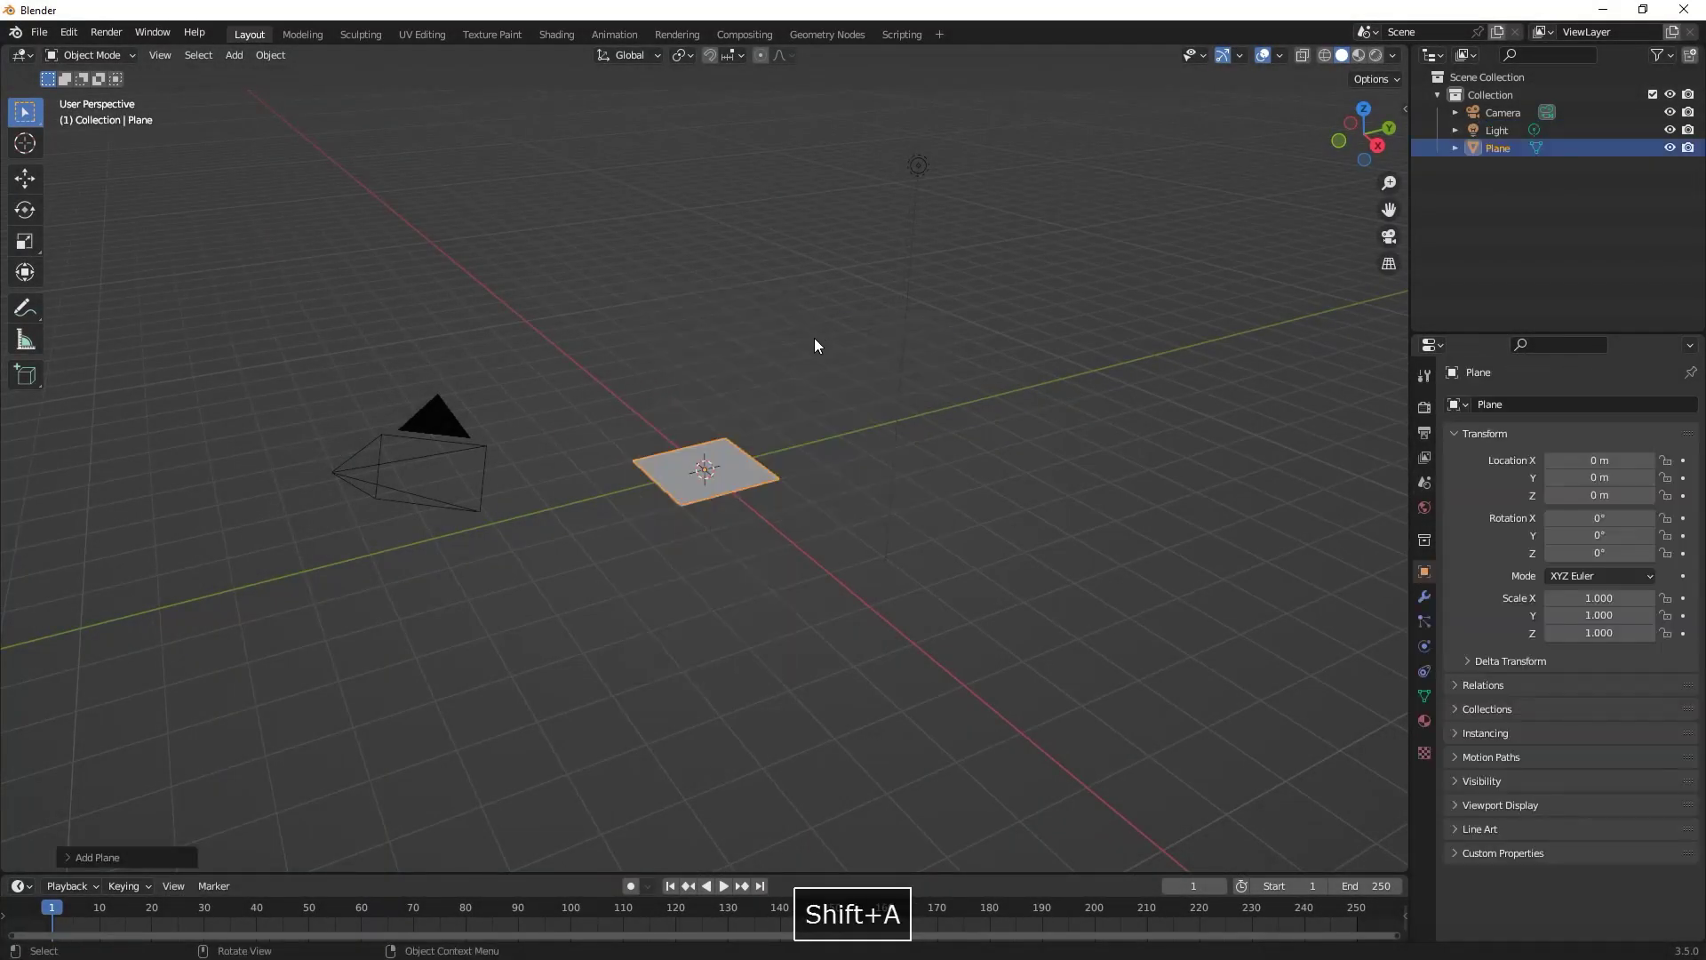
Scale up the plane's mesh in Edit Mode to make a large ground surface, and return to Object Mode.
key("Tab")
key("s")
key("5")
key("Return")
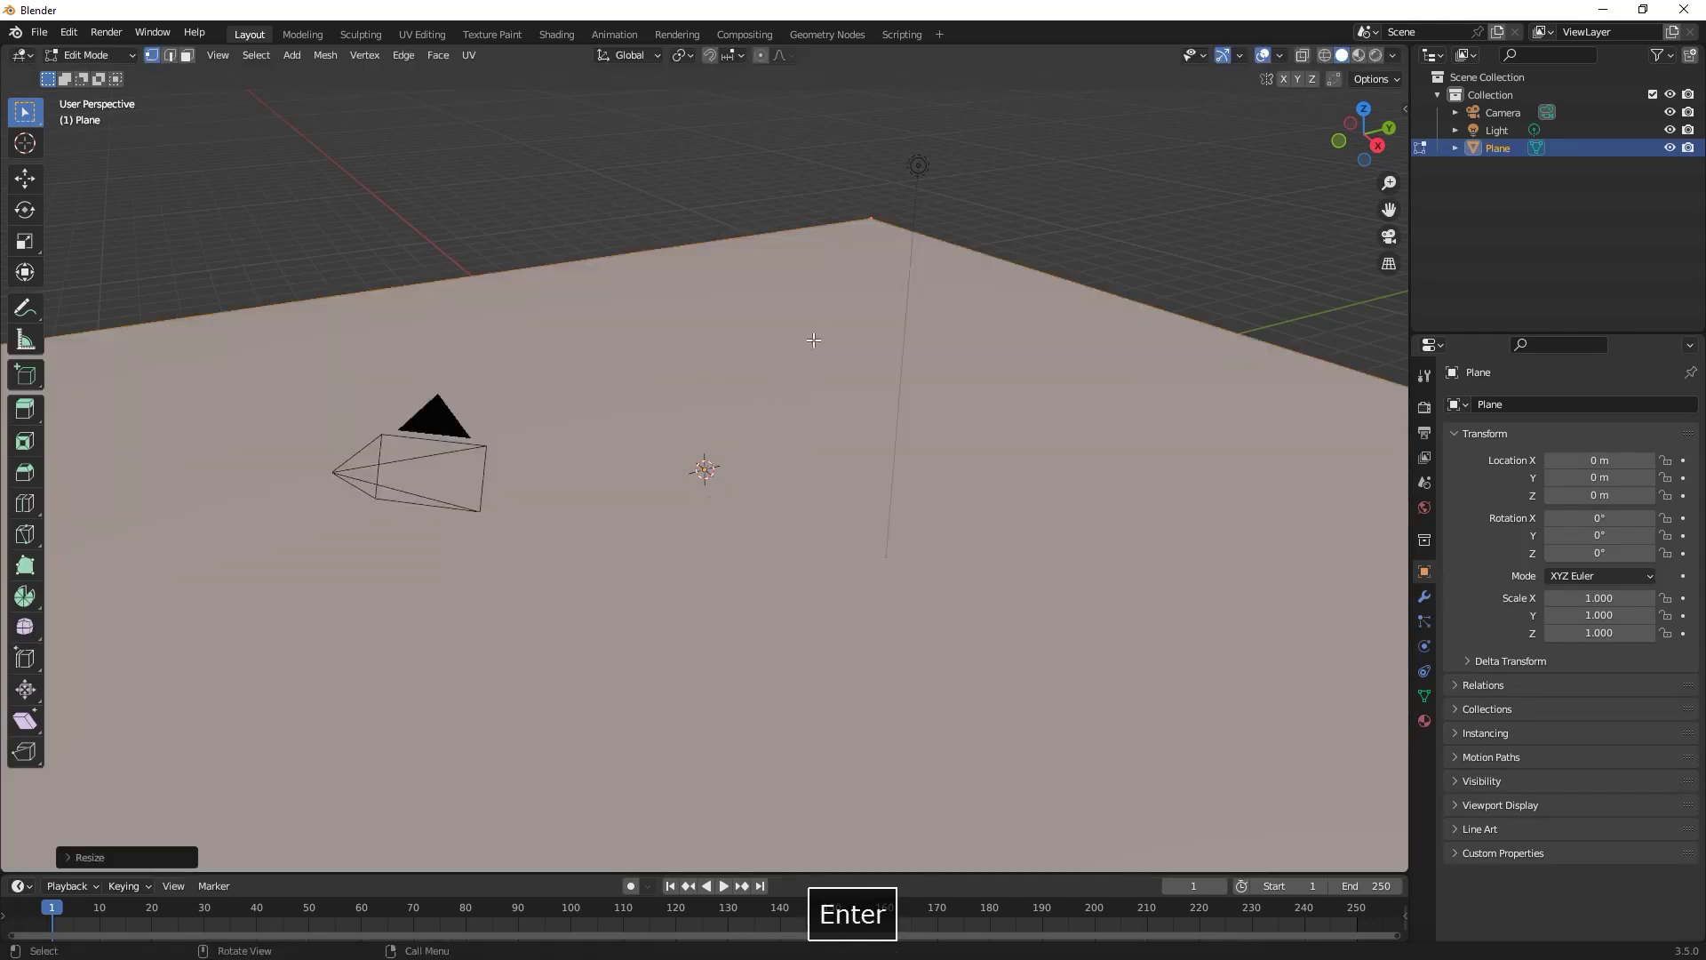
key("Tab")
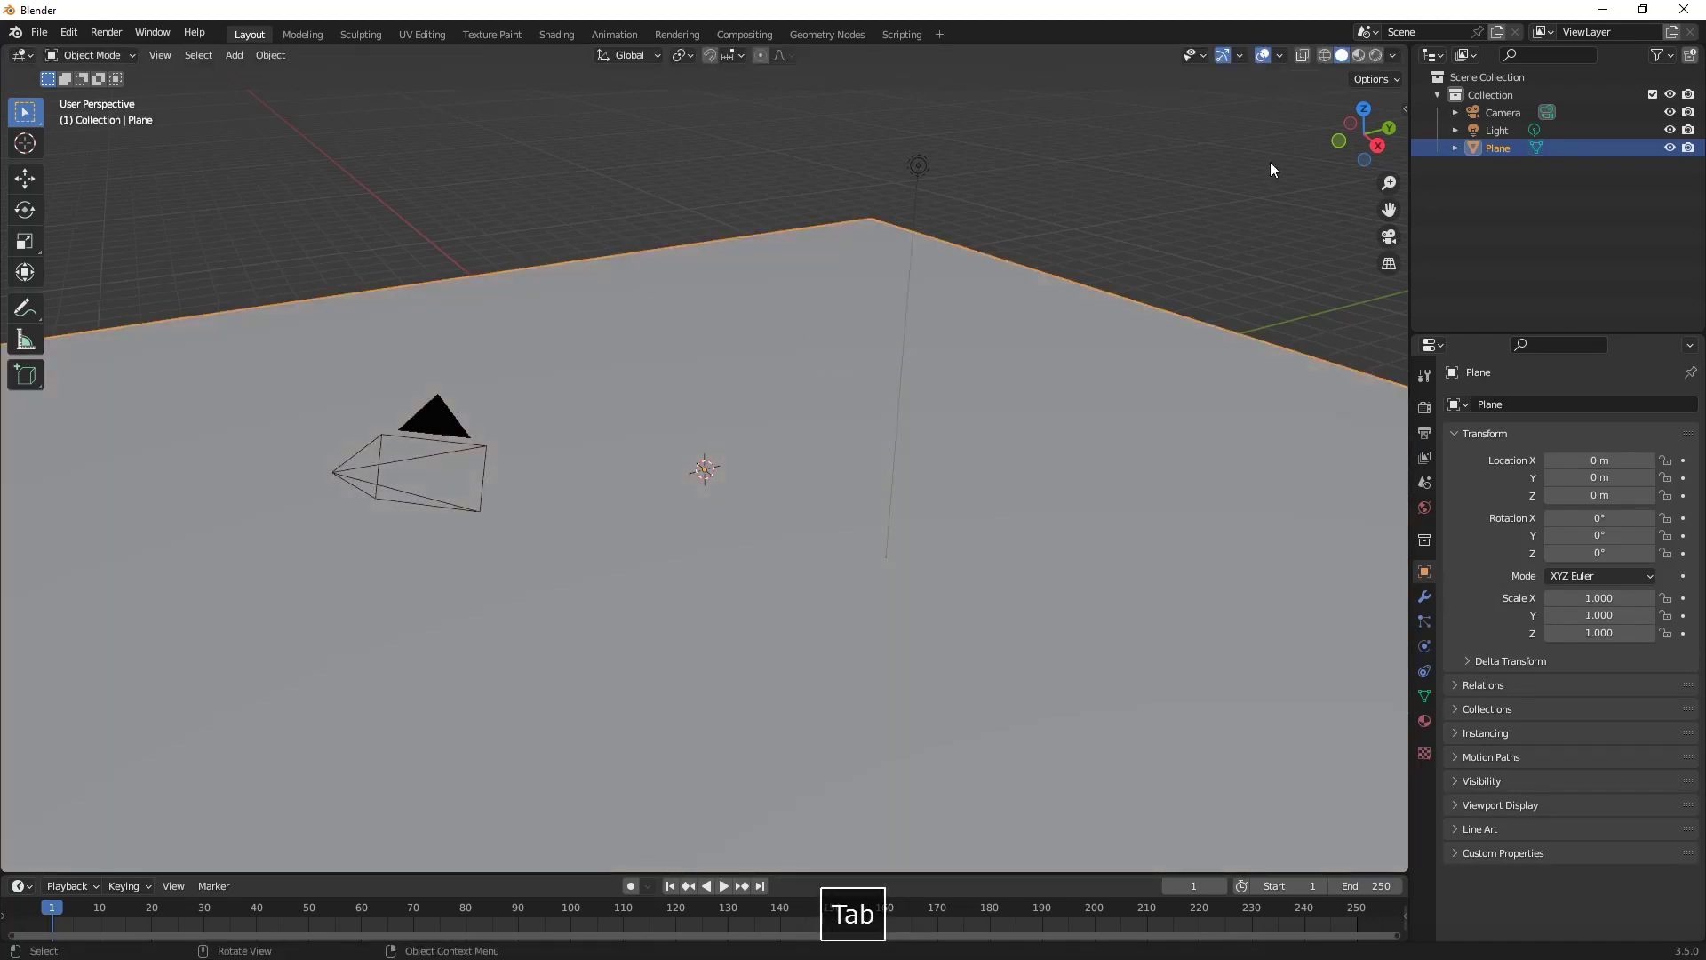
Set the viewport to rendered shading and split off a wide Shader Editor beside it.
left_click(1375, 57)
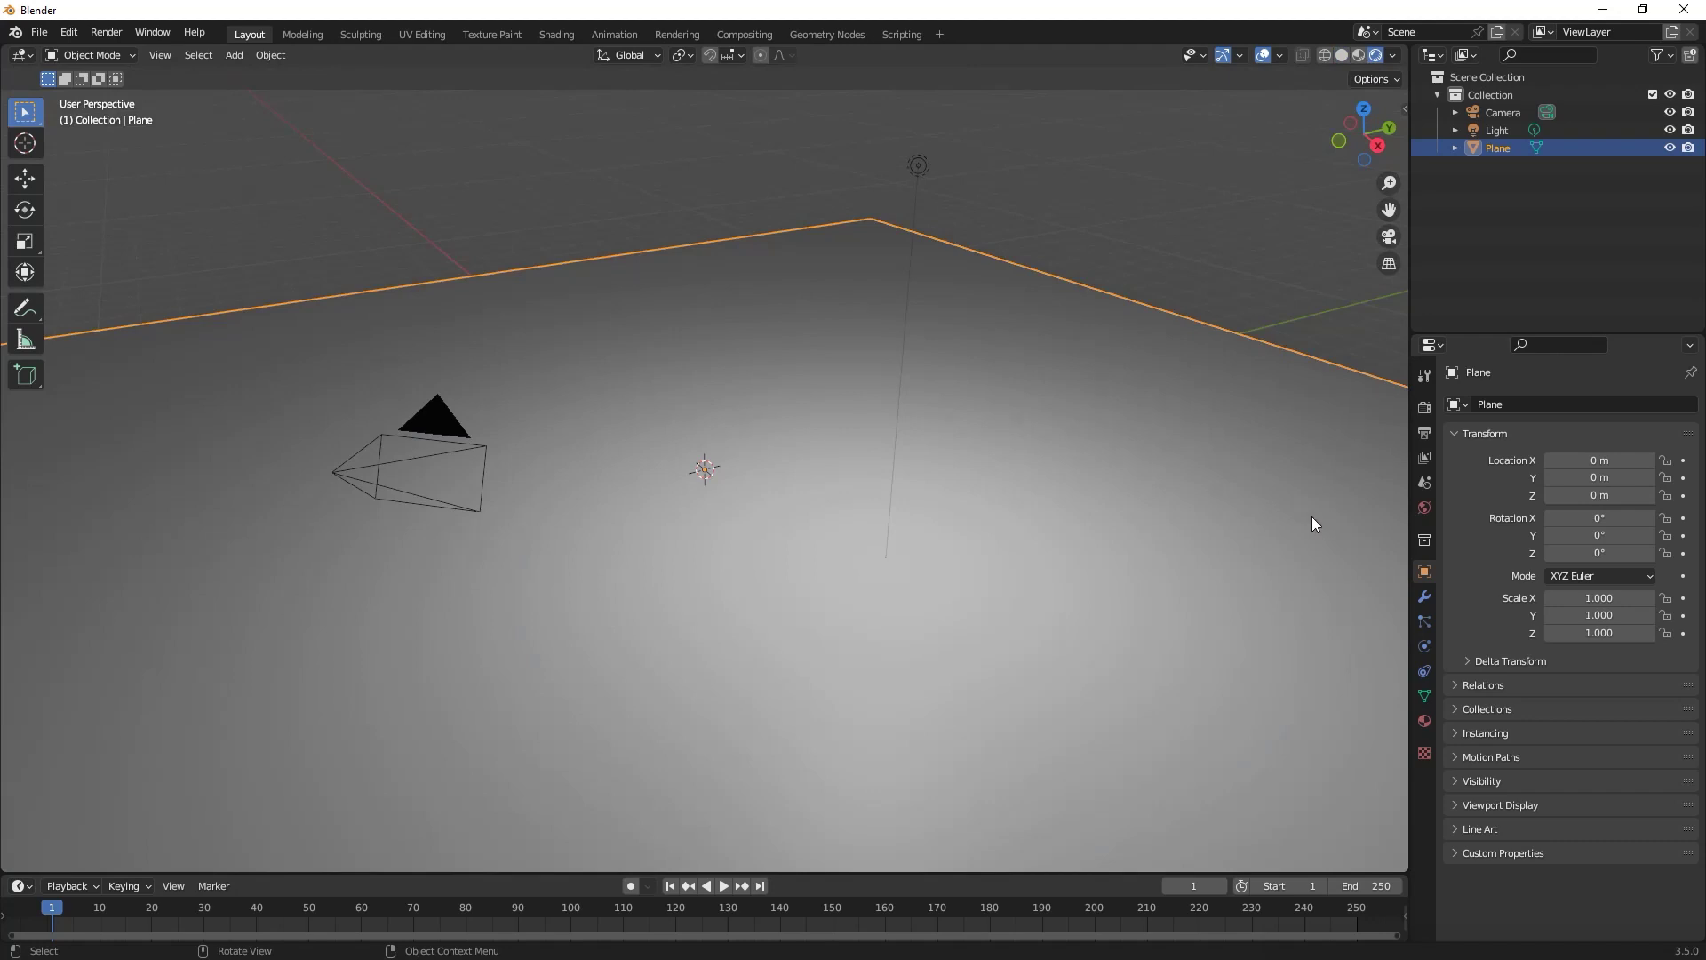
left_click_drag(1404, 49, 538, 64)
left_click(560, 58)
left_click(617, 222)
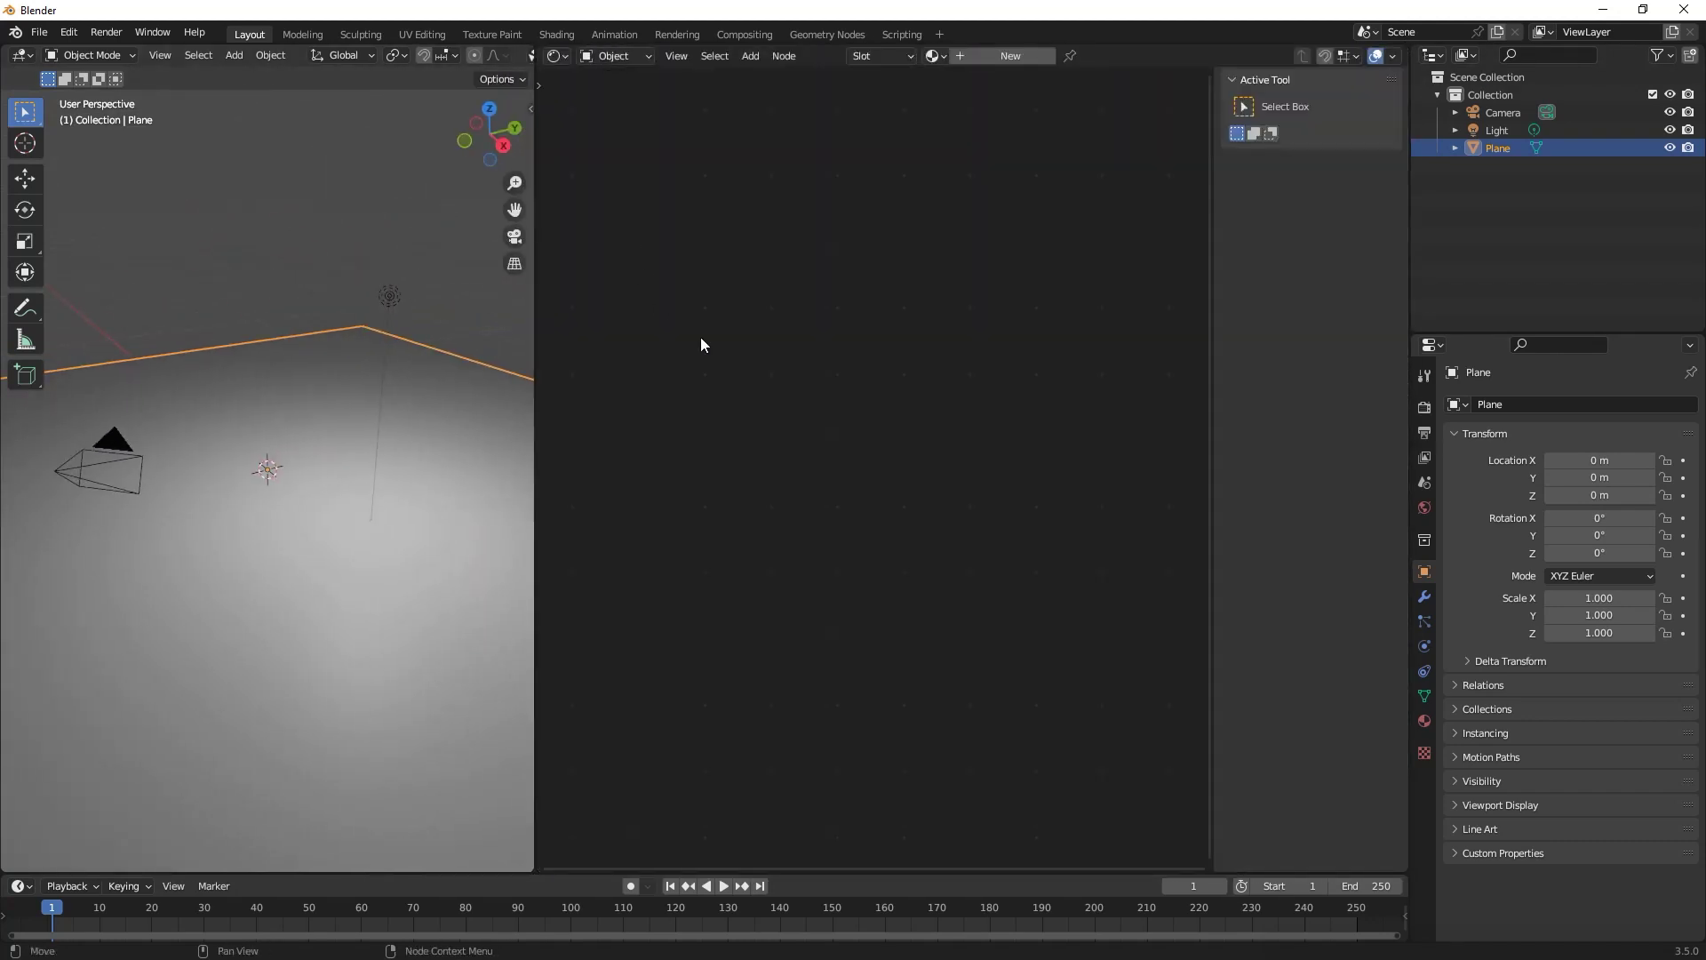
Create a new material on the plane and name it "ocean".
left_click(1424, 721)
left_click(1511, 480)
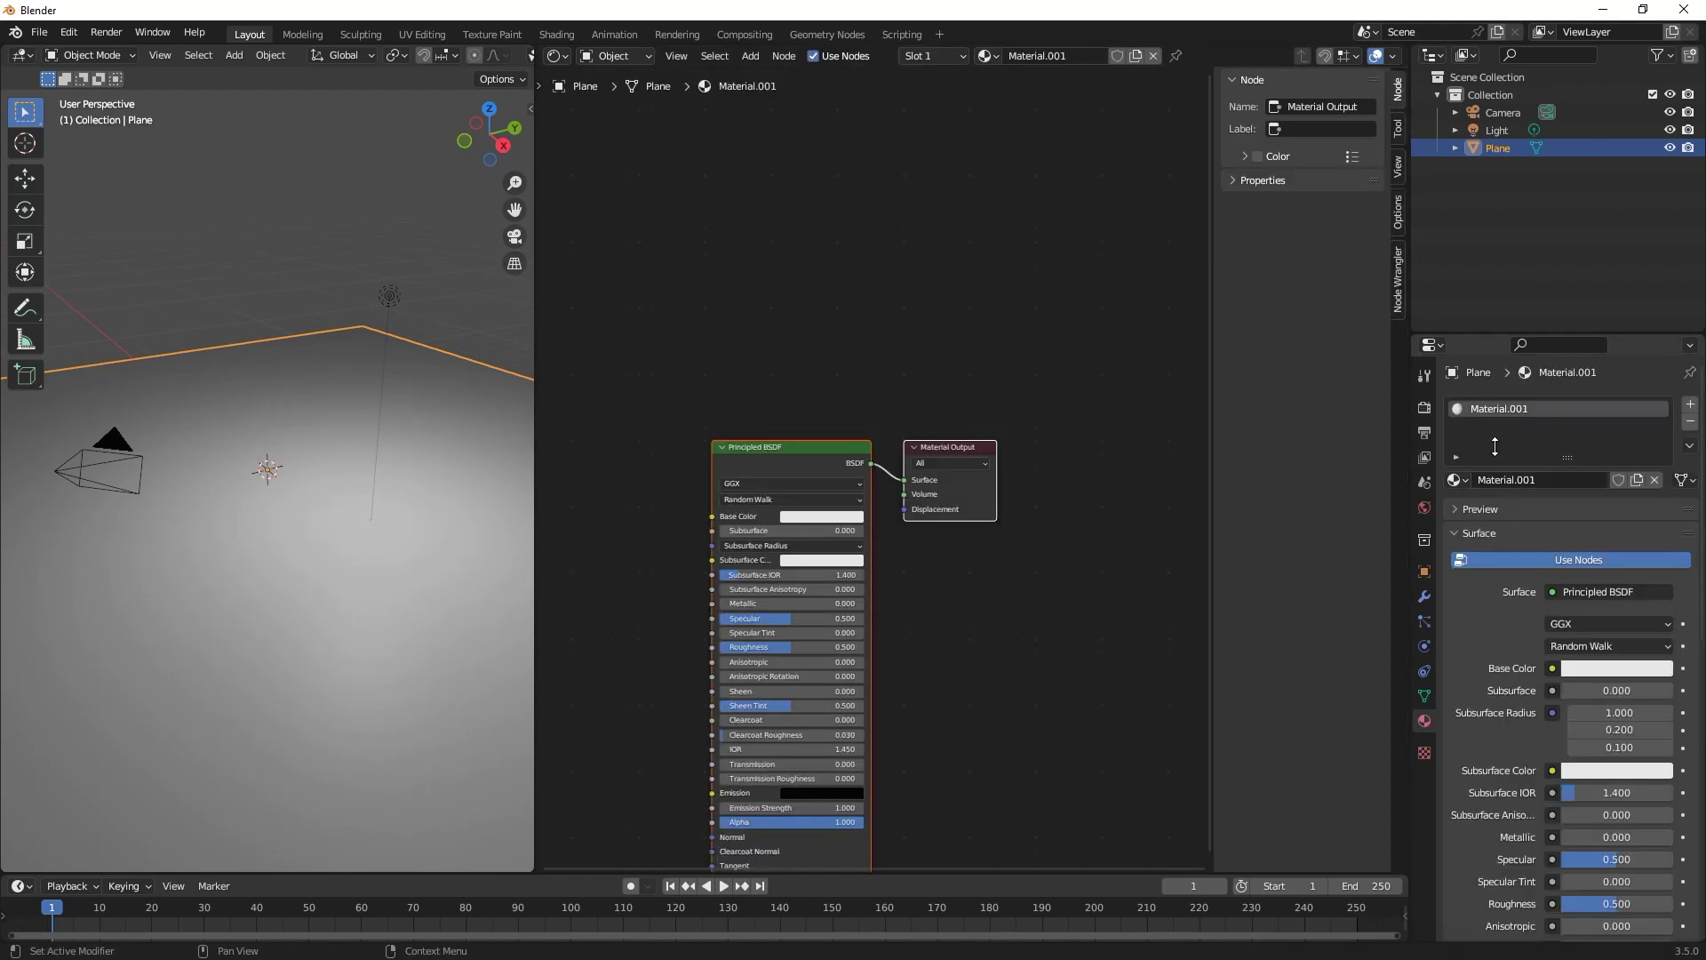
type("oce")
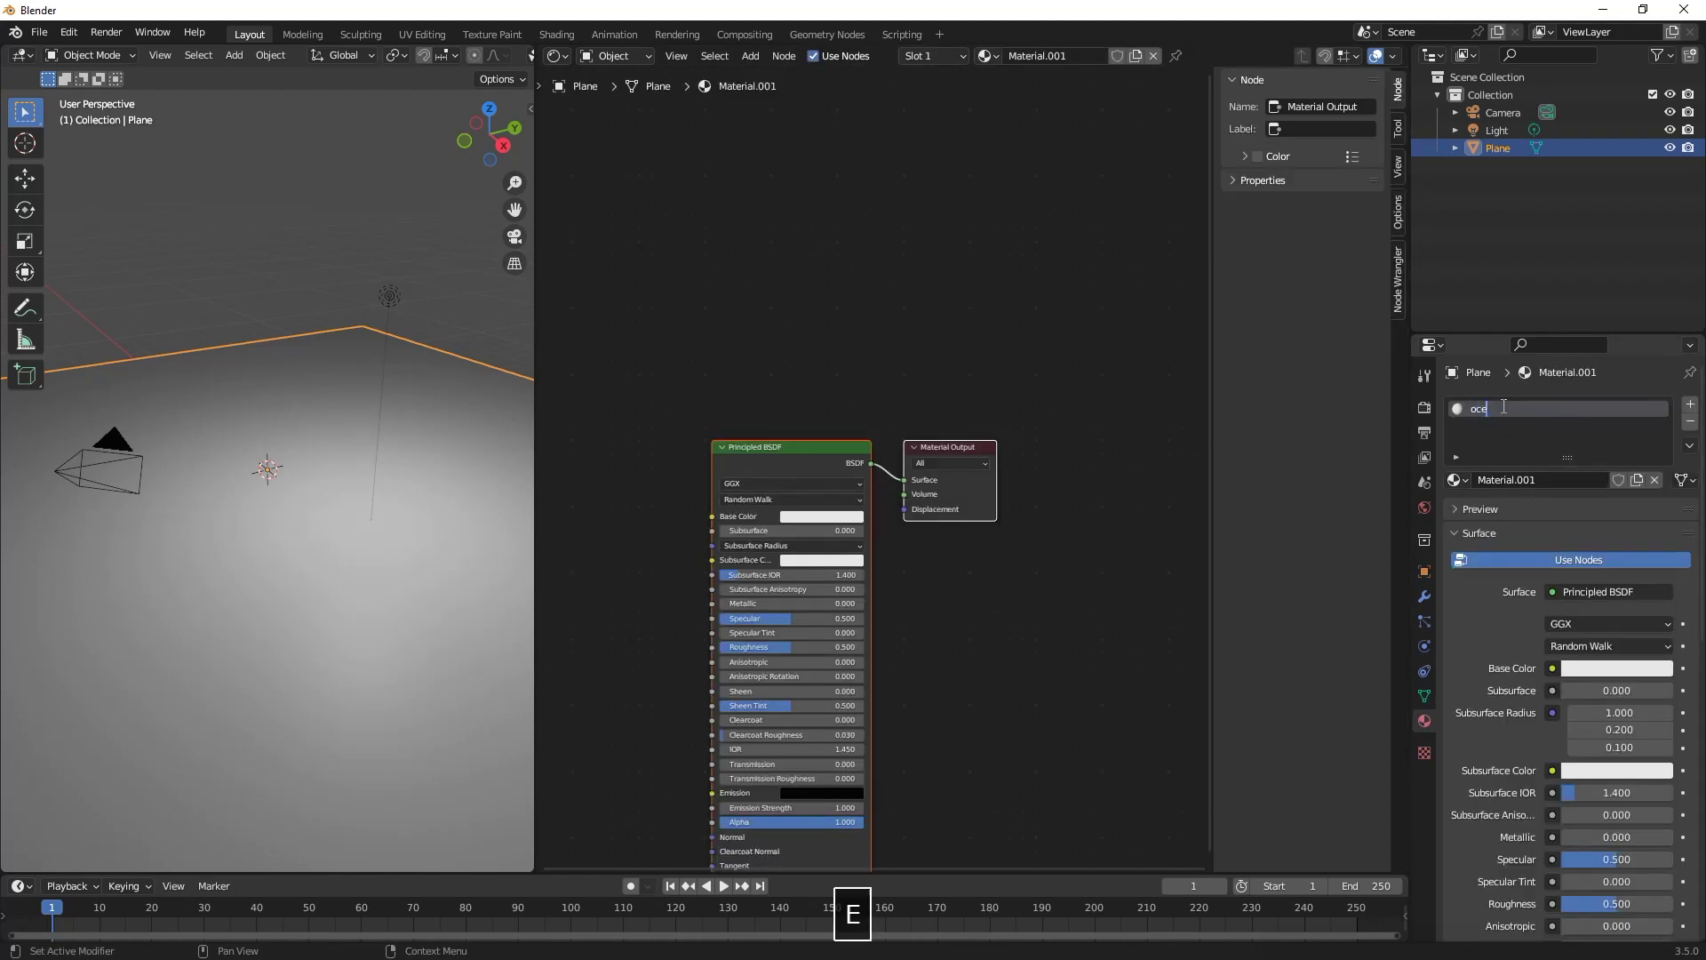
type("an")
key("Return")
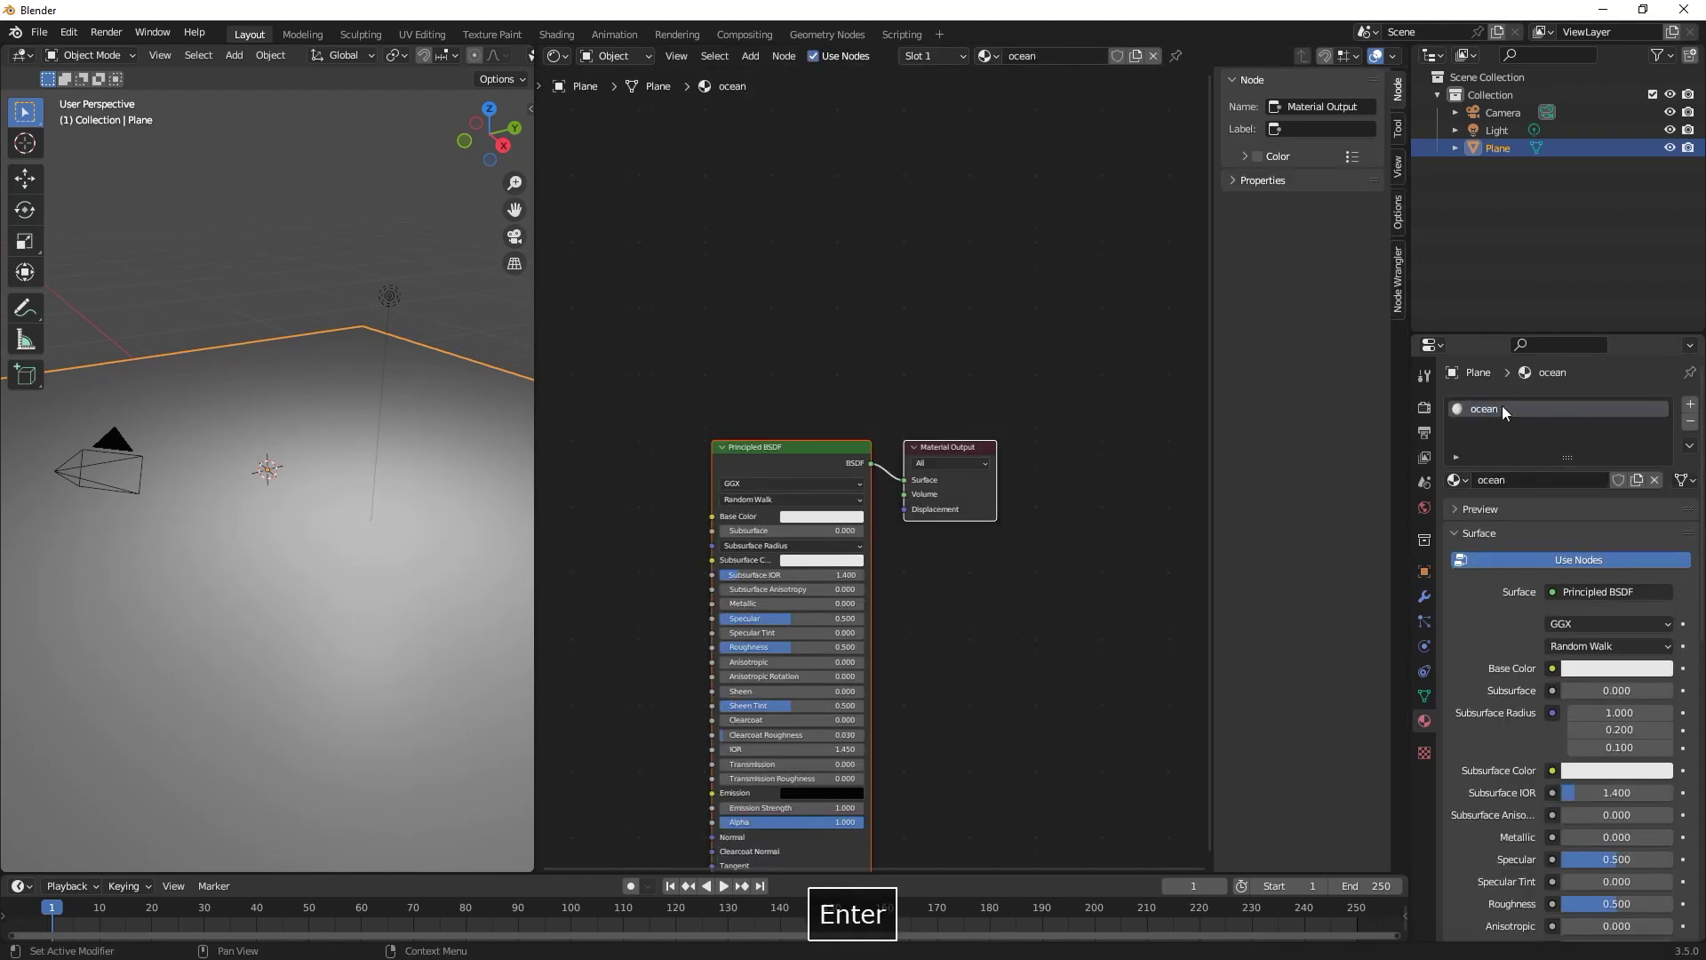
Set the Principled BSDF base color of the ocean material to hex 76FFFE.
middle_click_drag(826, 513, 855, 452)
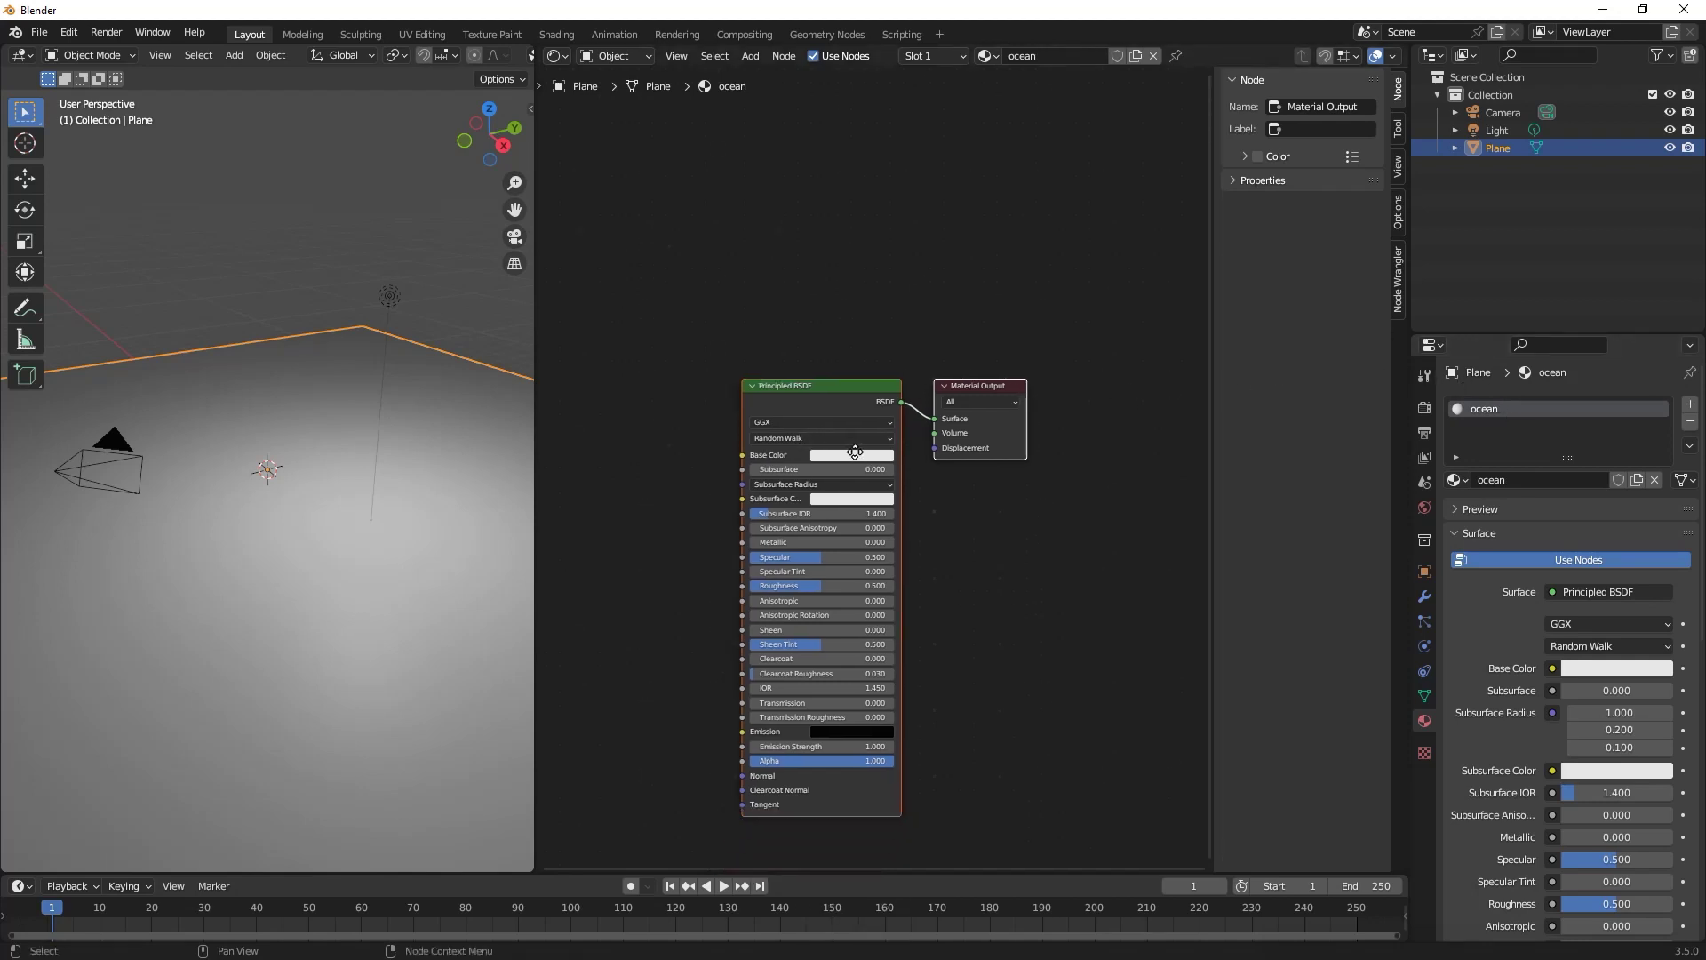
scroll(855, 452, "up", 3)
scroll(824, 451, "up", 1)
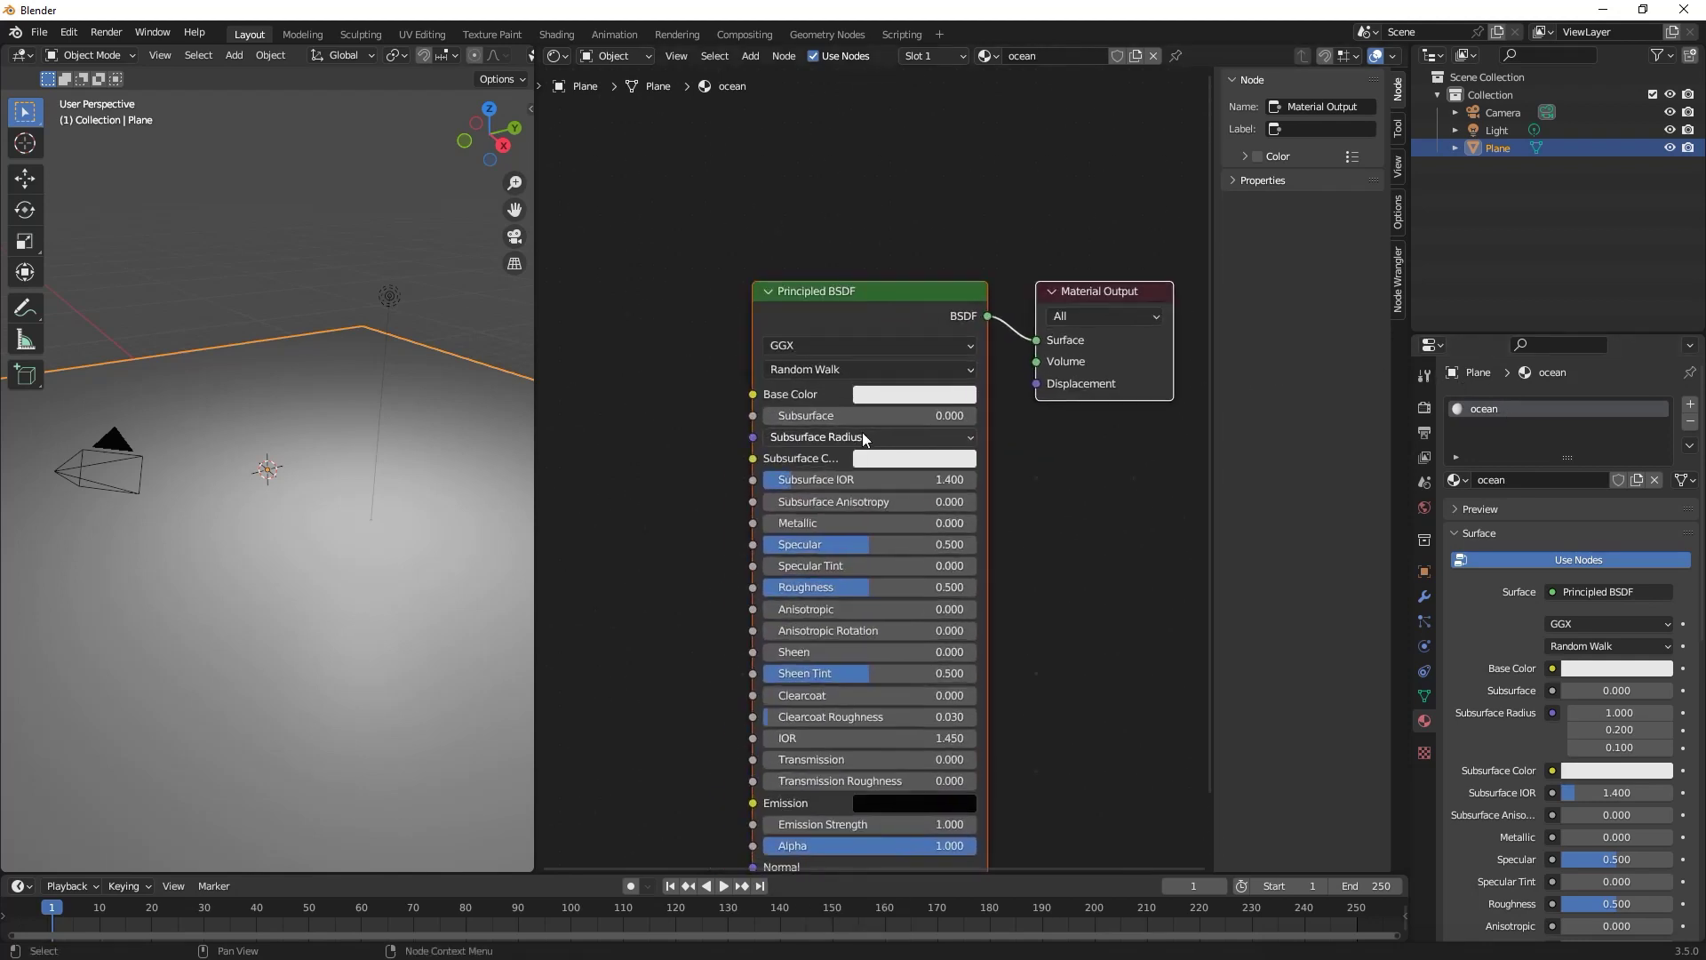
scroll(862, 437, "up", 1)
left_click(898, 382)
left_click(964, 277)
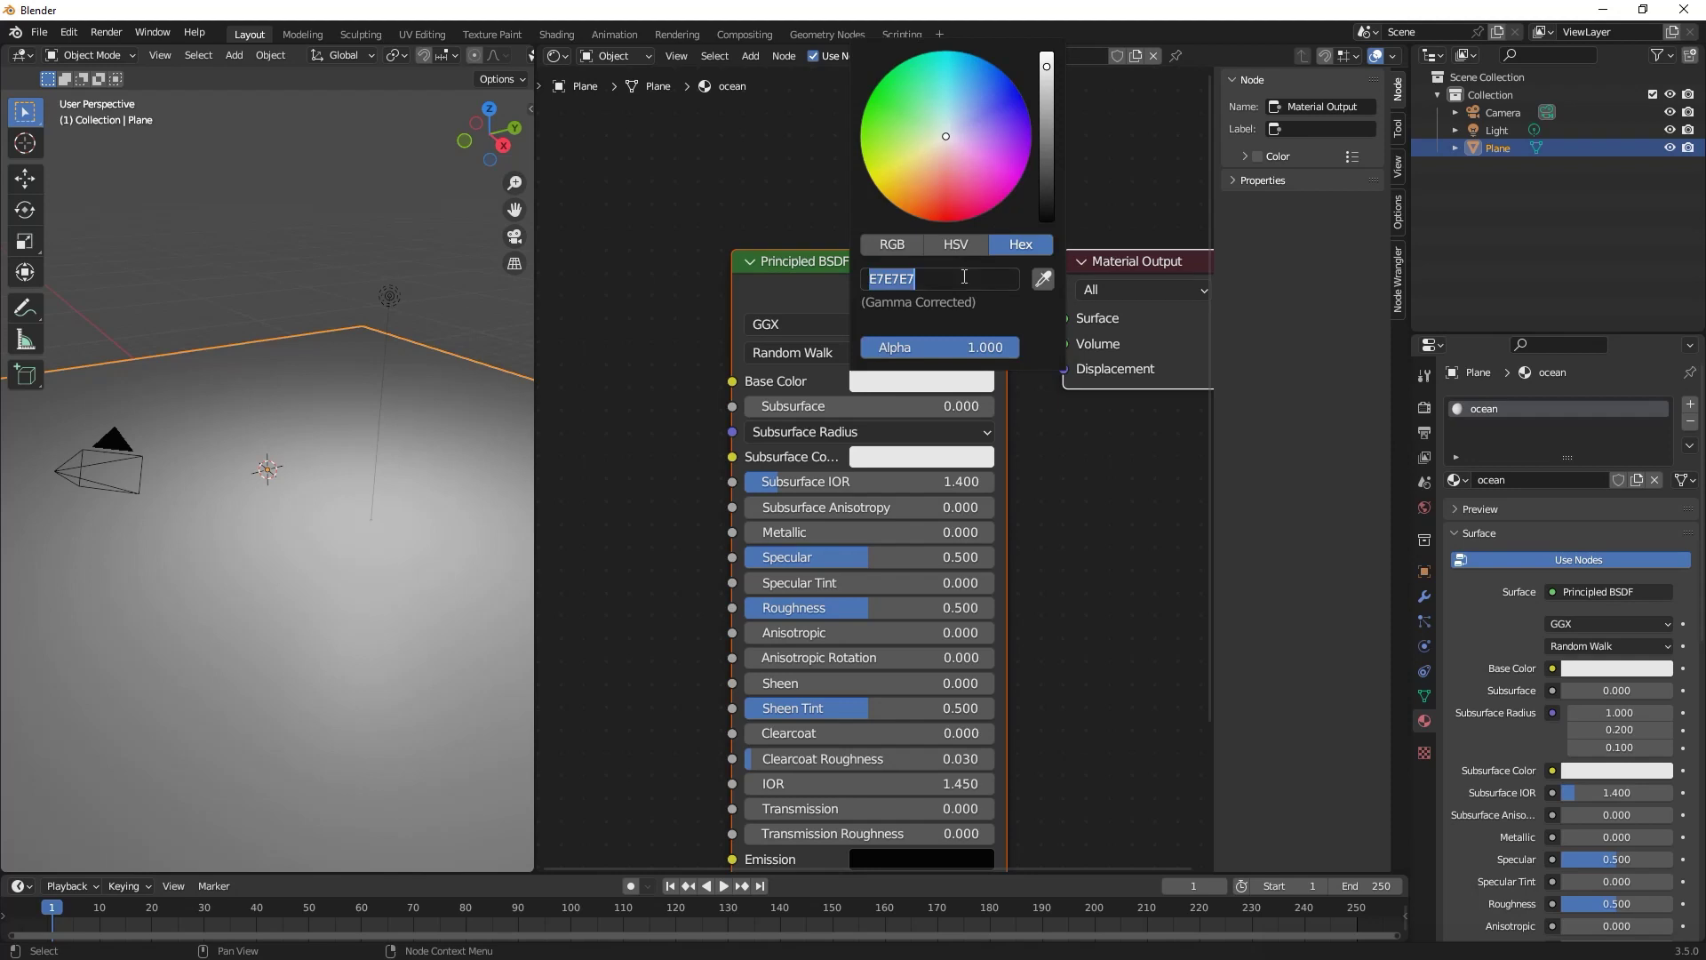
type("76")
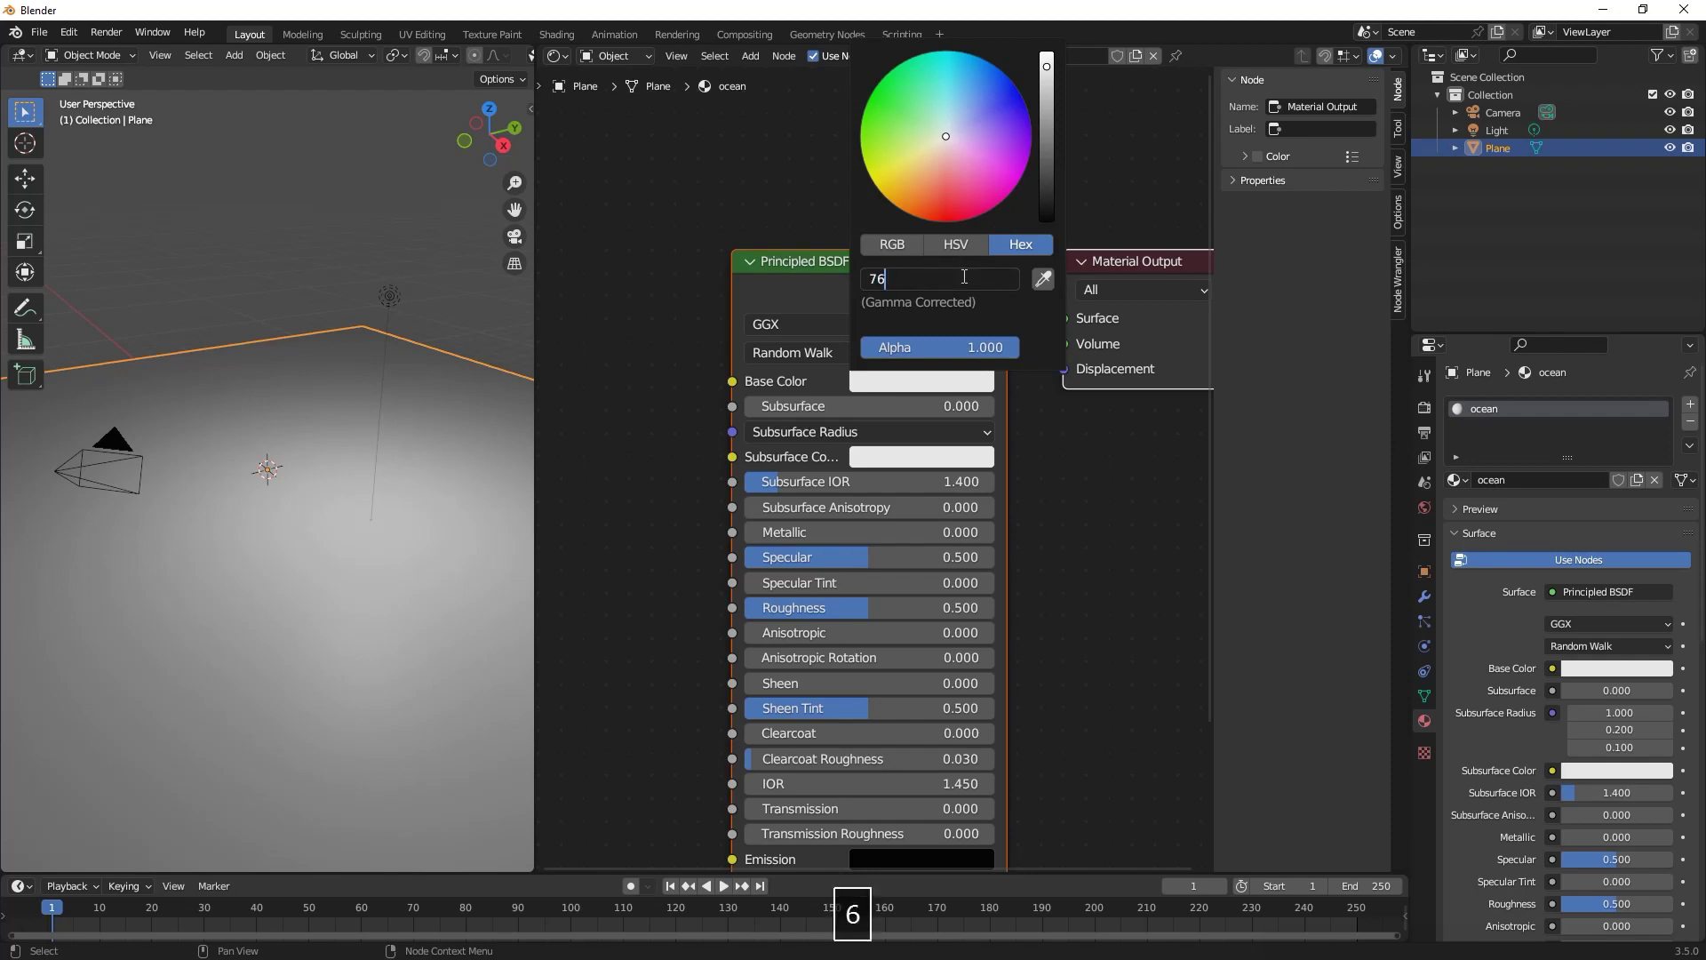
type("ff")
type("ff")
key("Return")
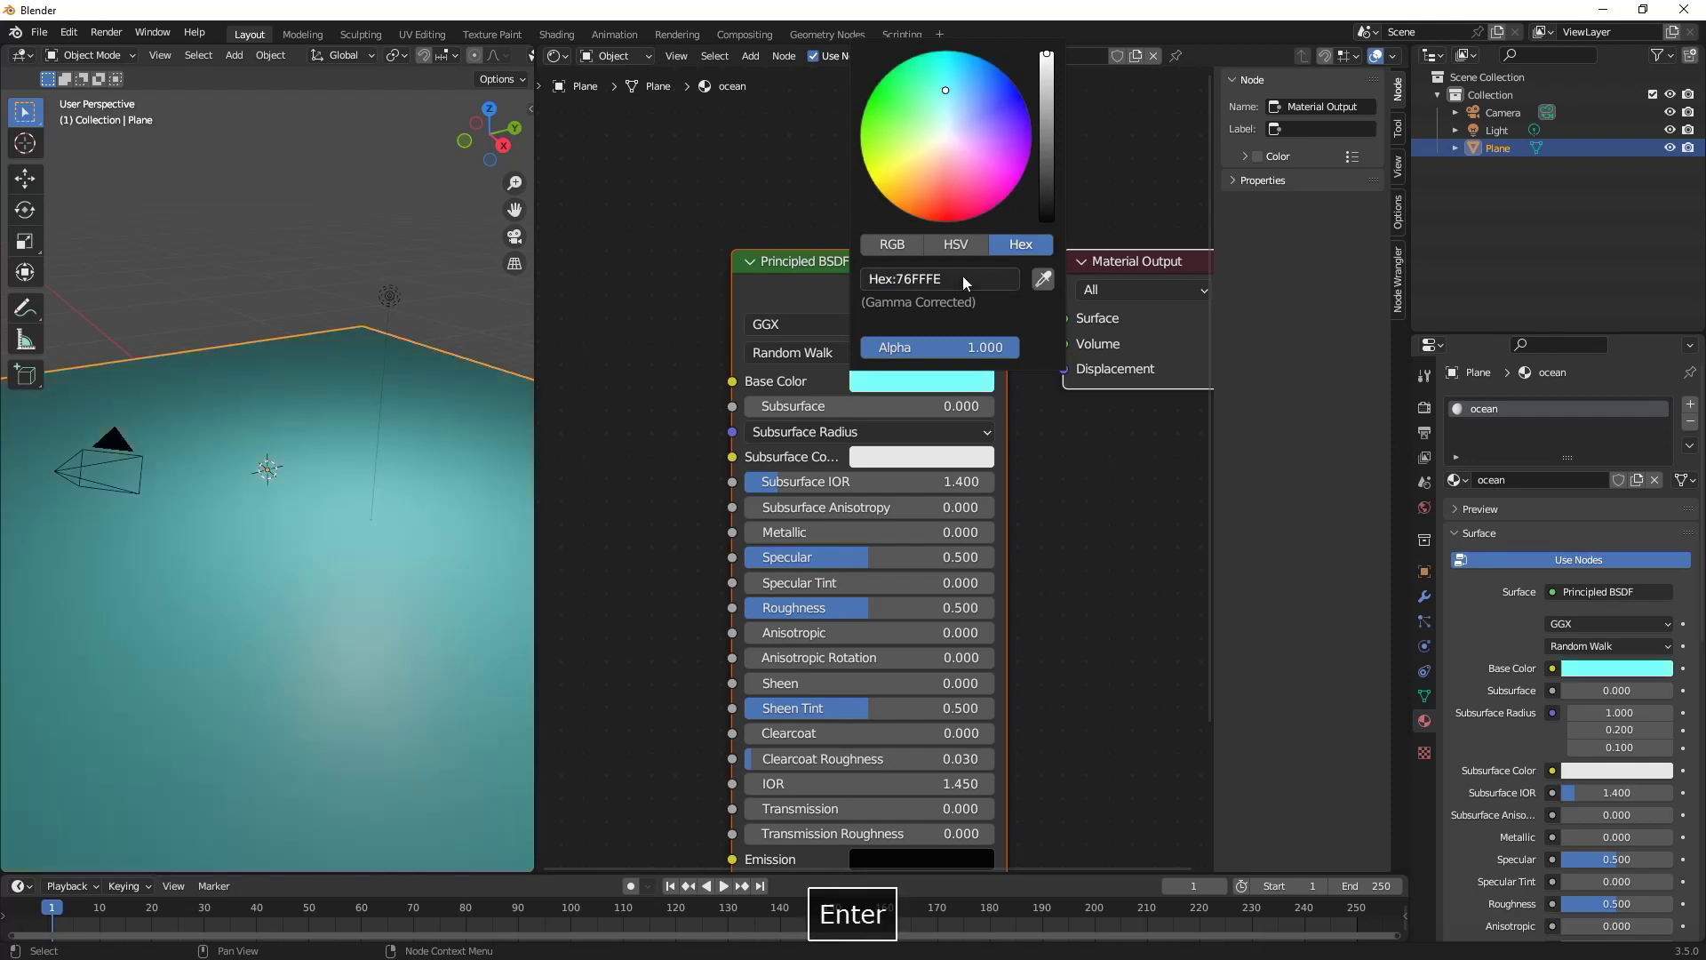
Set the ocean material's specular to 0 and its roughness to 0.055.
middle_click_drag(776, 547, 825, 398)
scroll(825, 398, "up", 1)
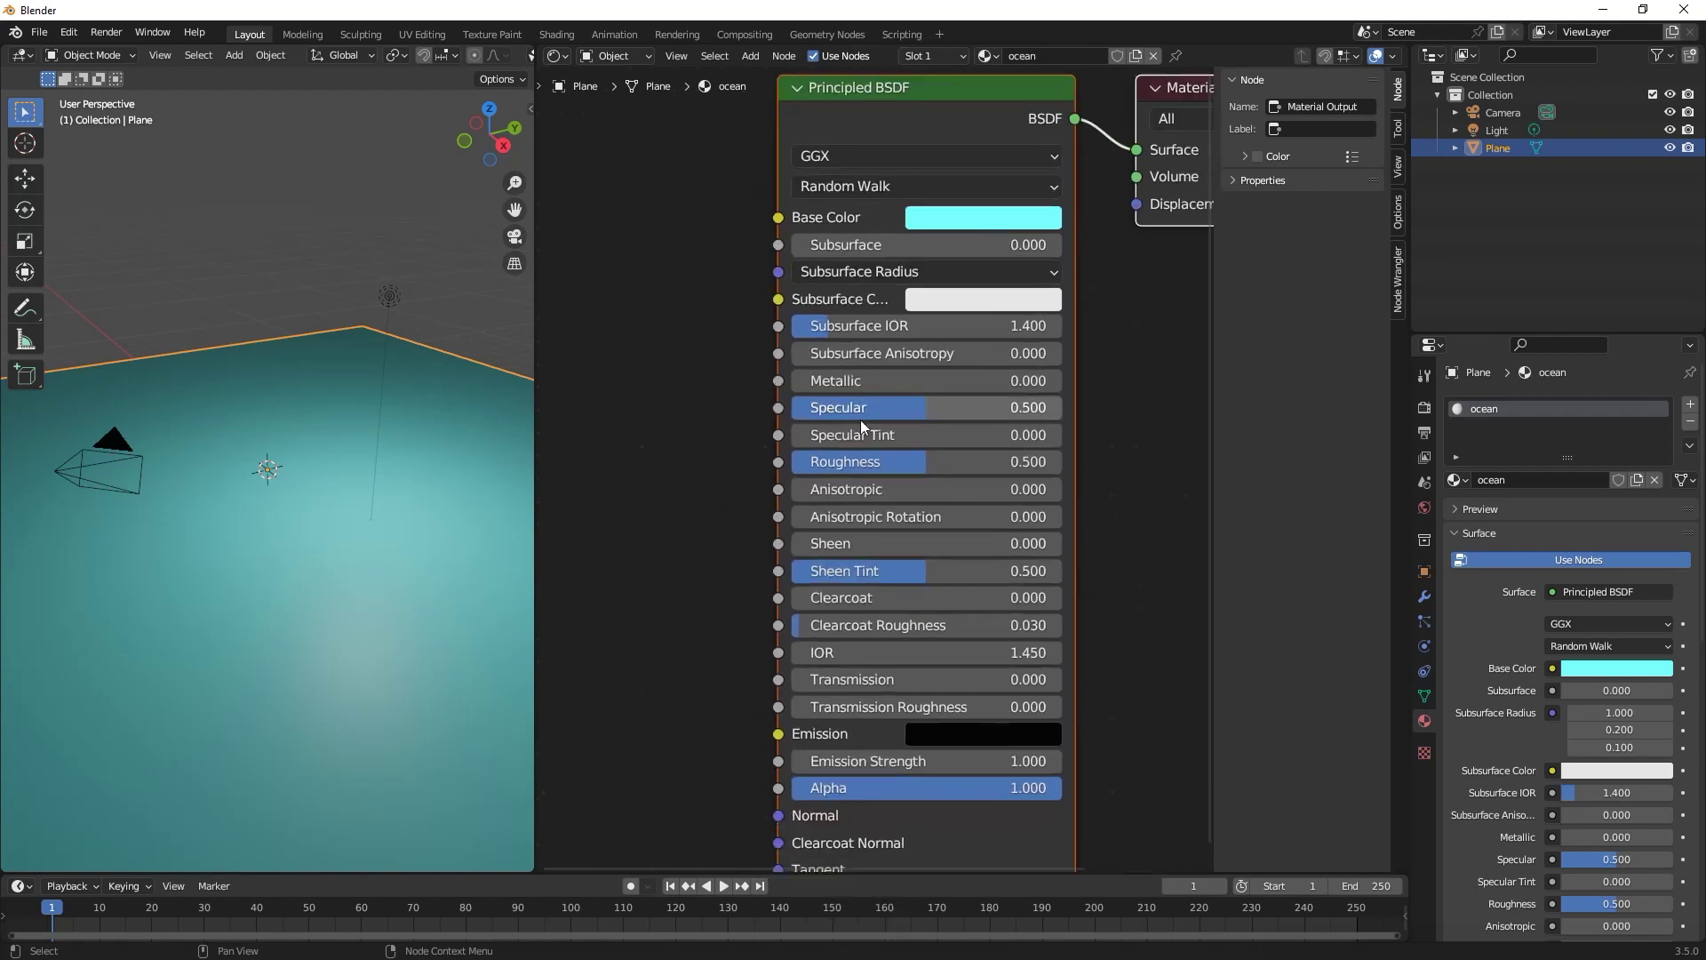
left_click_drag(918, 420, 791, 418)
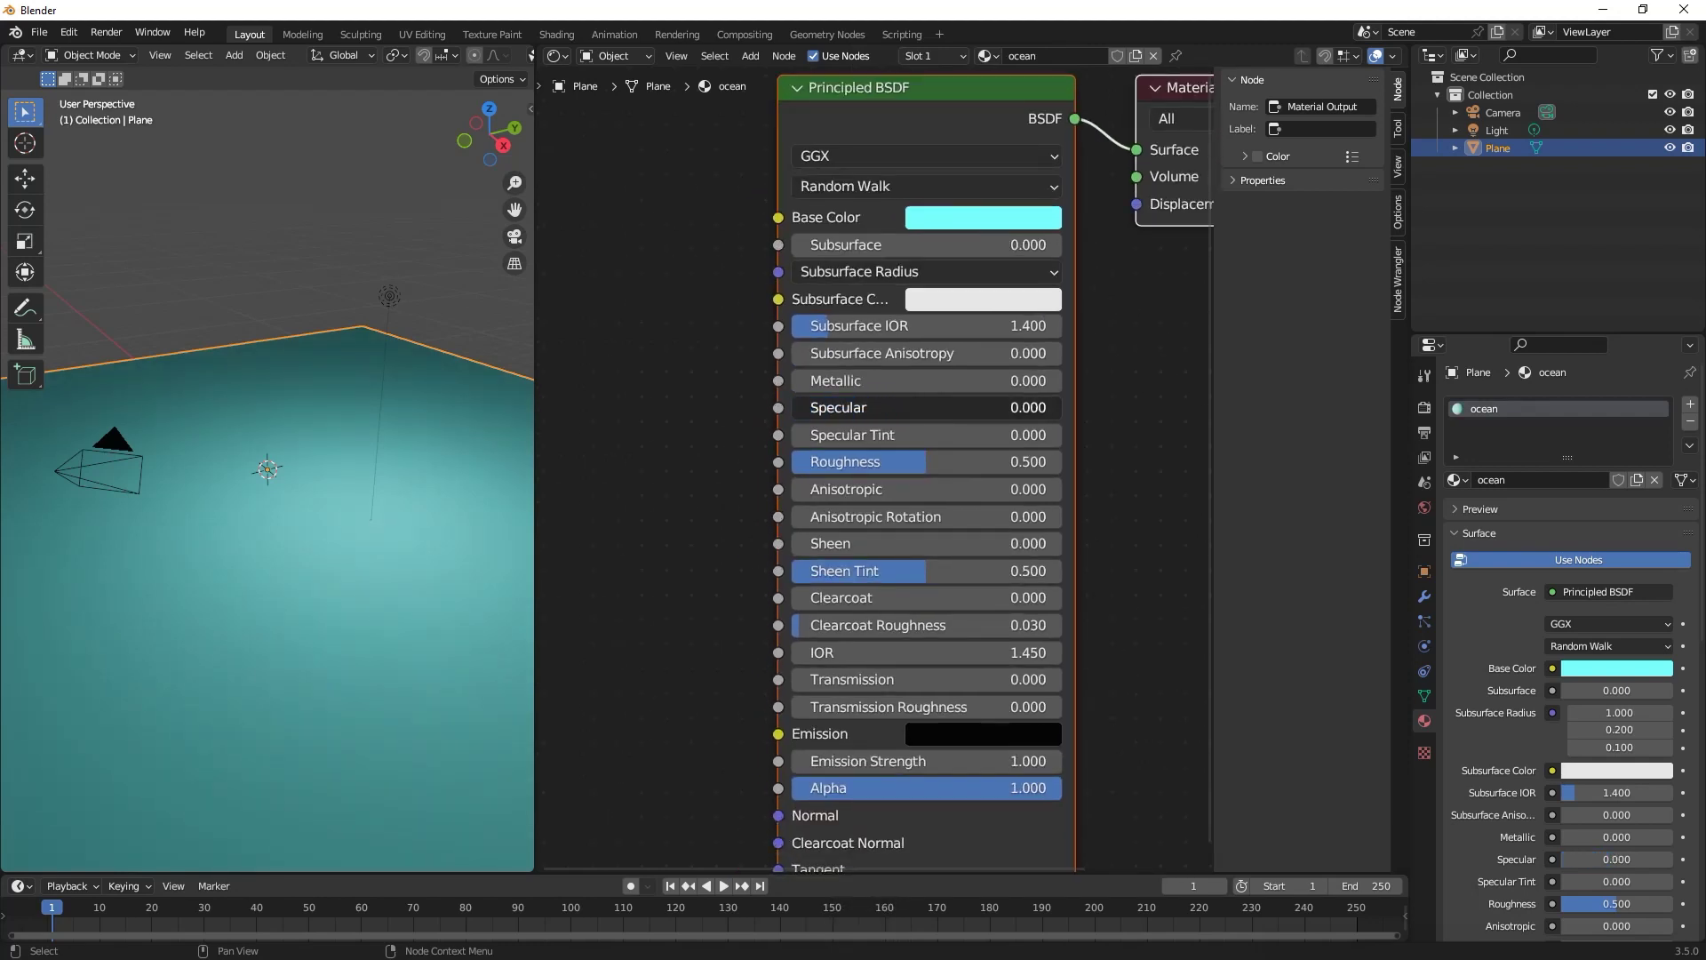
left_click(850, 463)
type(".055")
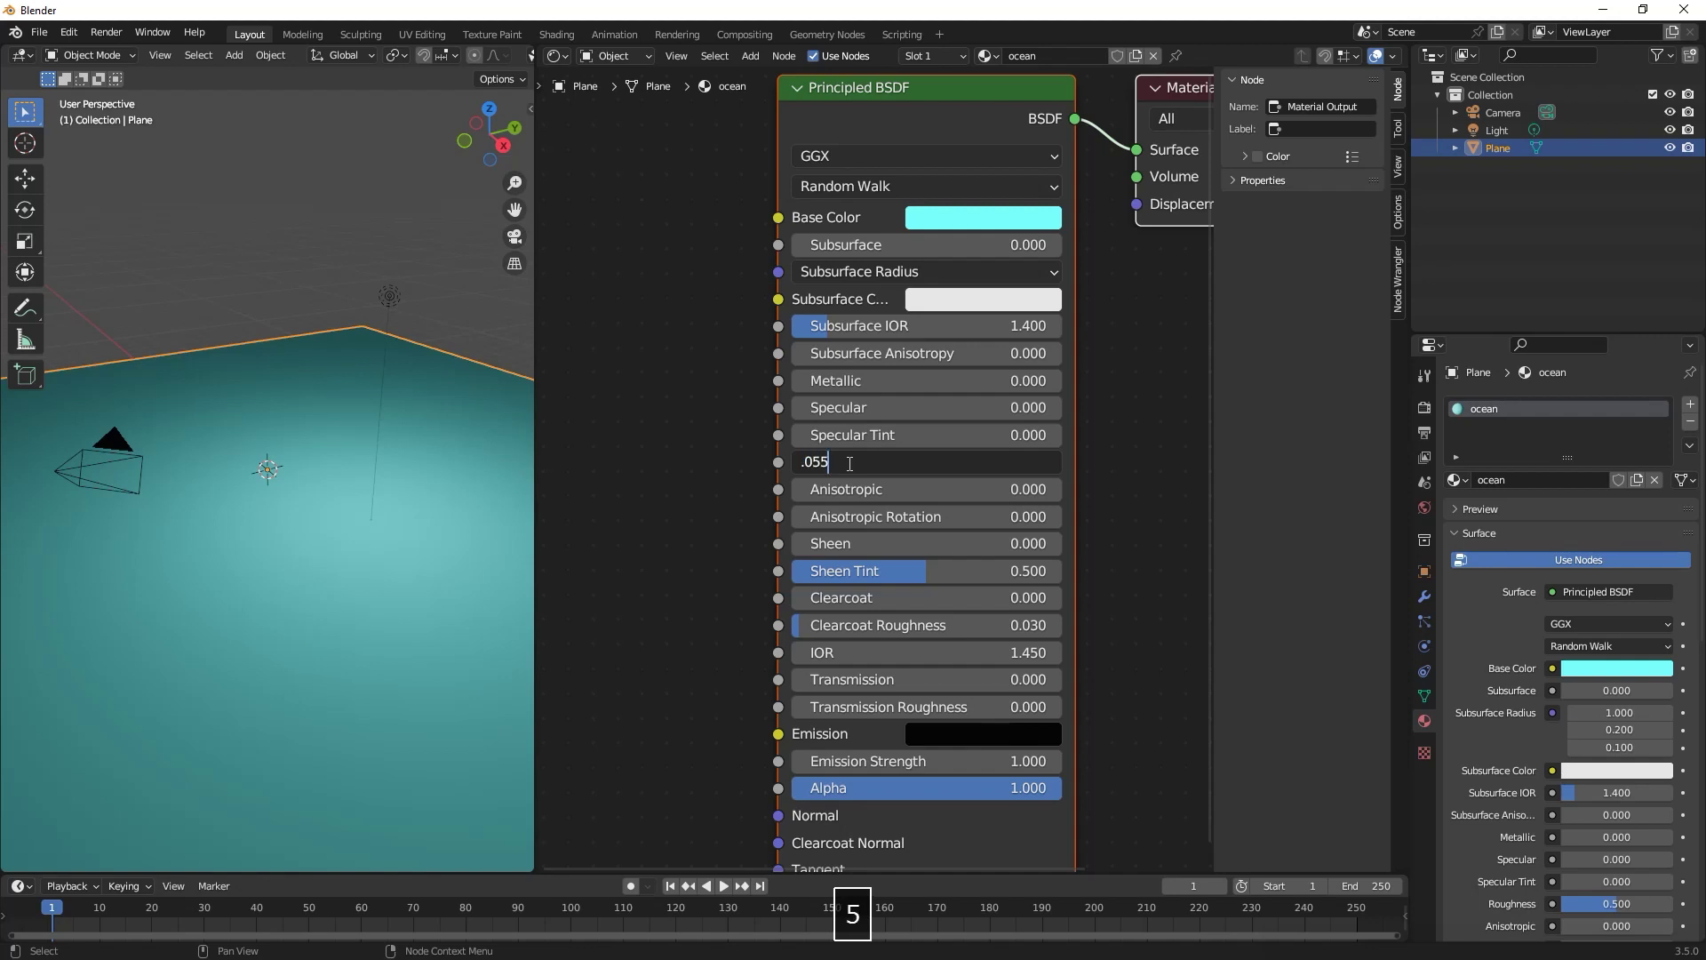
key("Return")
Set the transmission of the ocean material's Principled BSDF to 1.
middle_click_drag(848, 462, 773, 293)
left_click(820, 528)
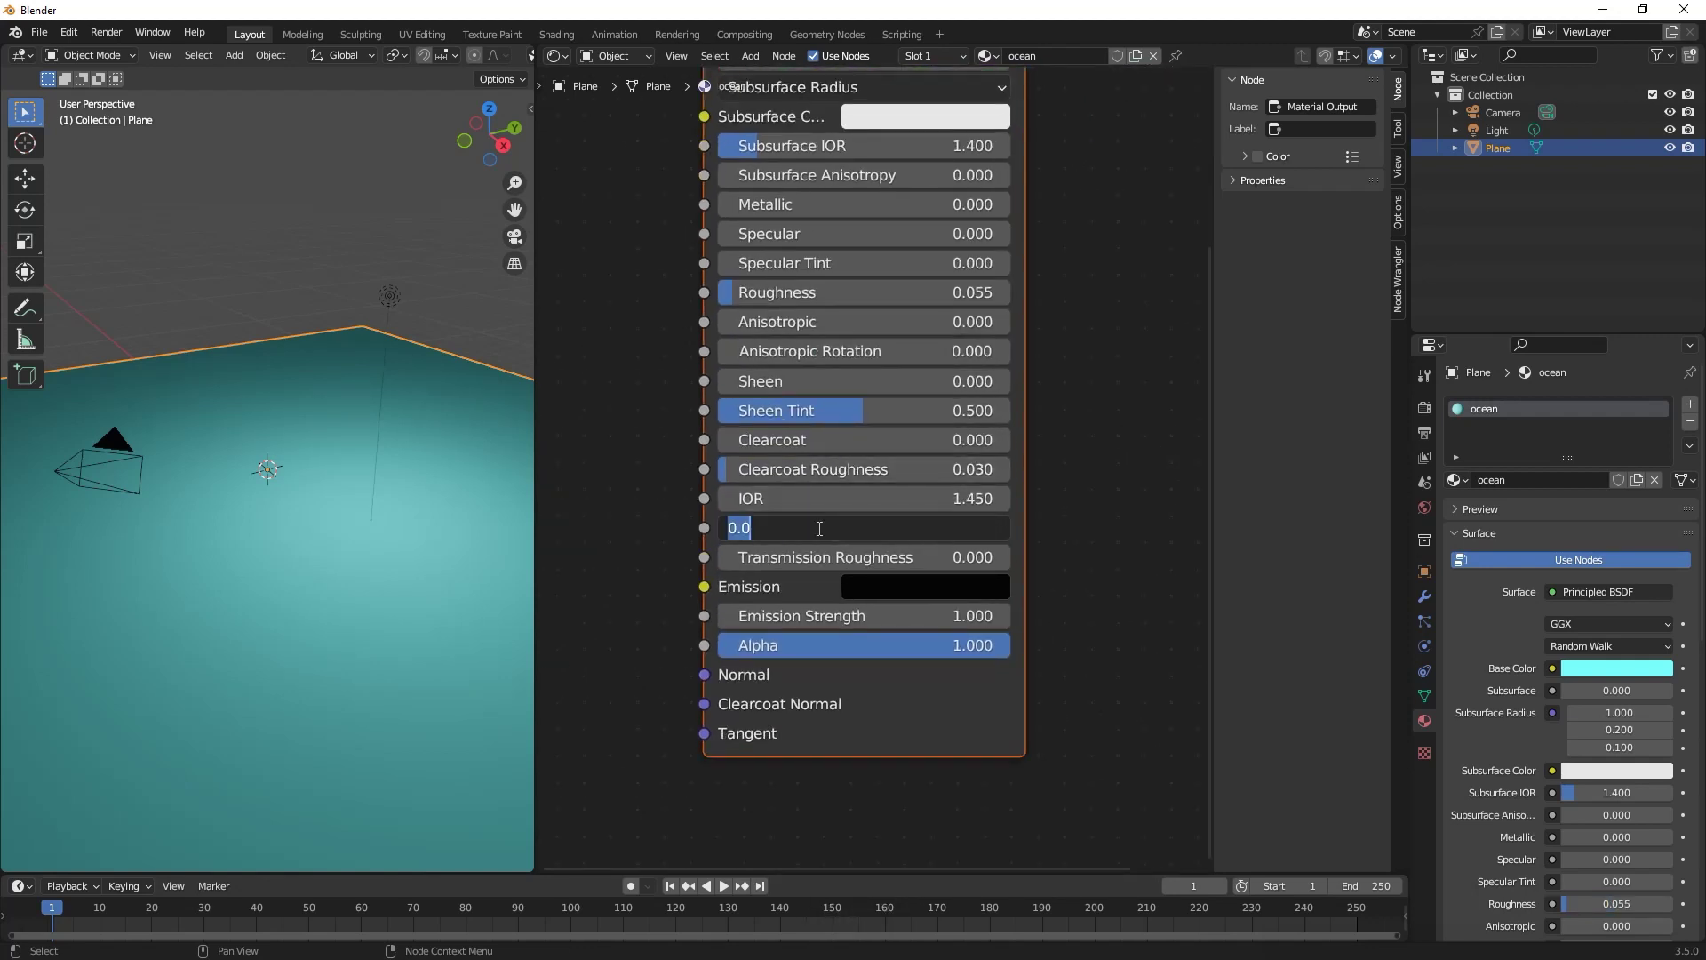
type("1")
key("Return")
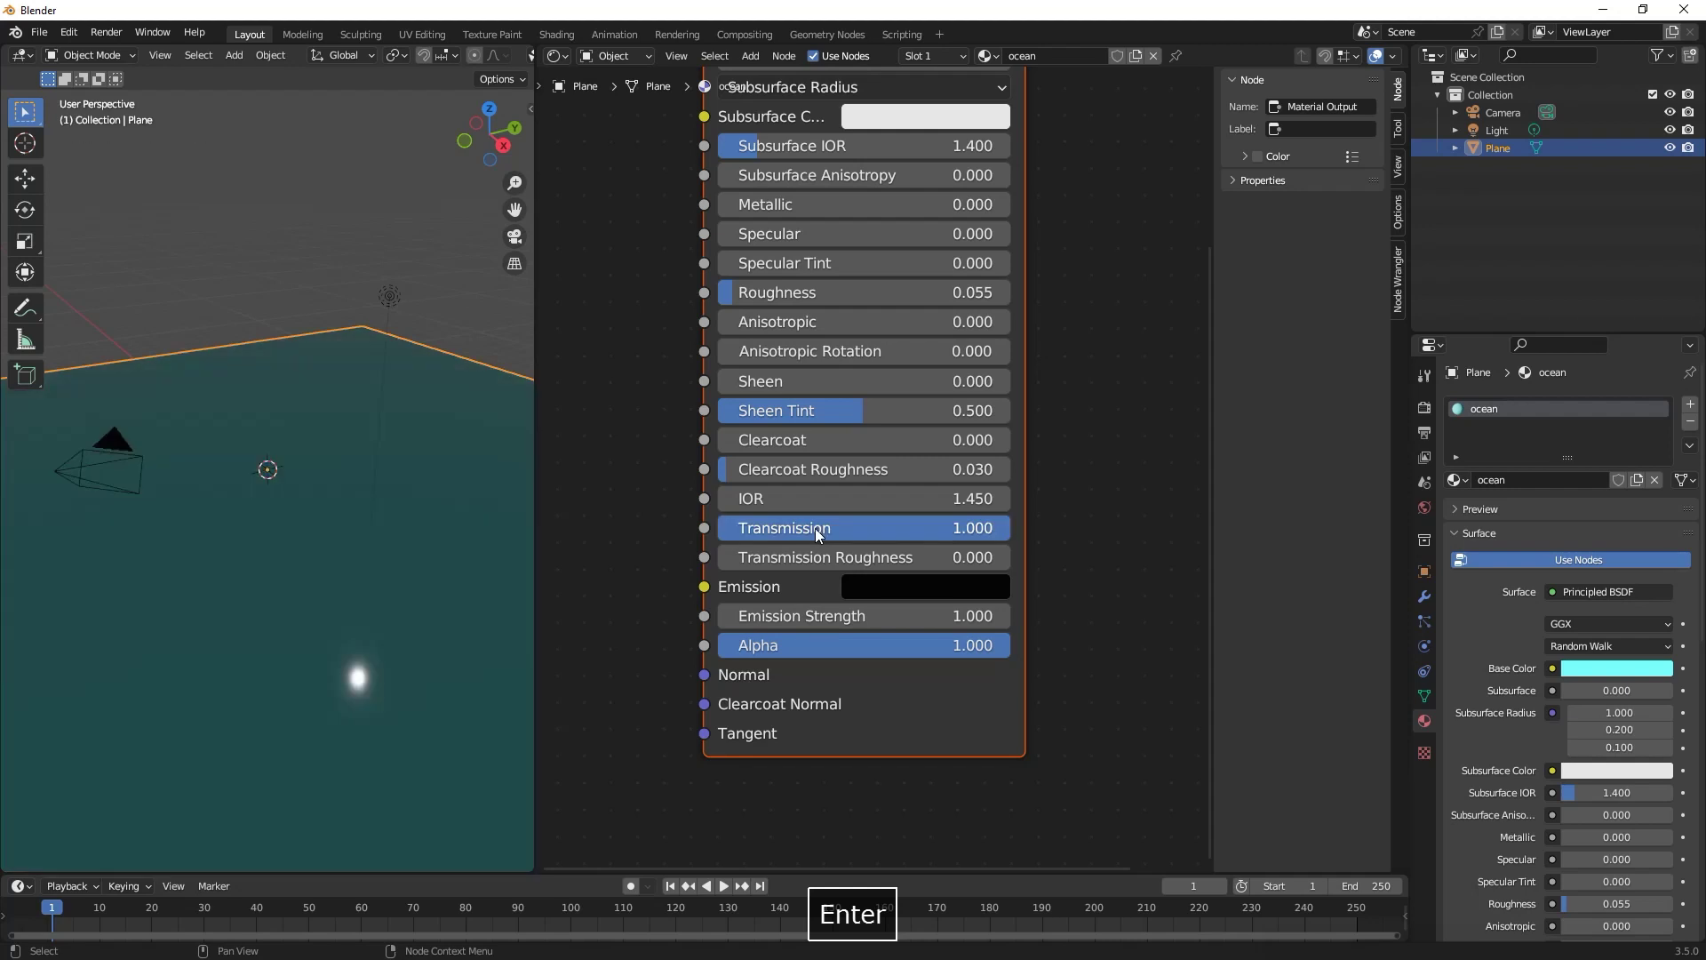
Add a Bump node in the empty area before the Principled BSDF node.
middle_click_drag(681, 484, 1047, 446)
scroll(1047, 446, "down", 2)
key("shift+a")
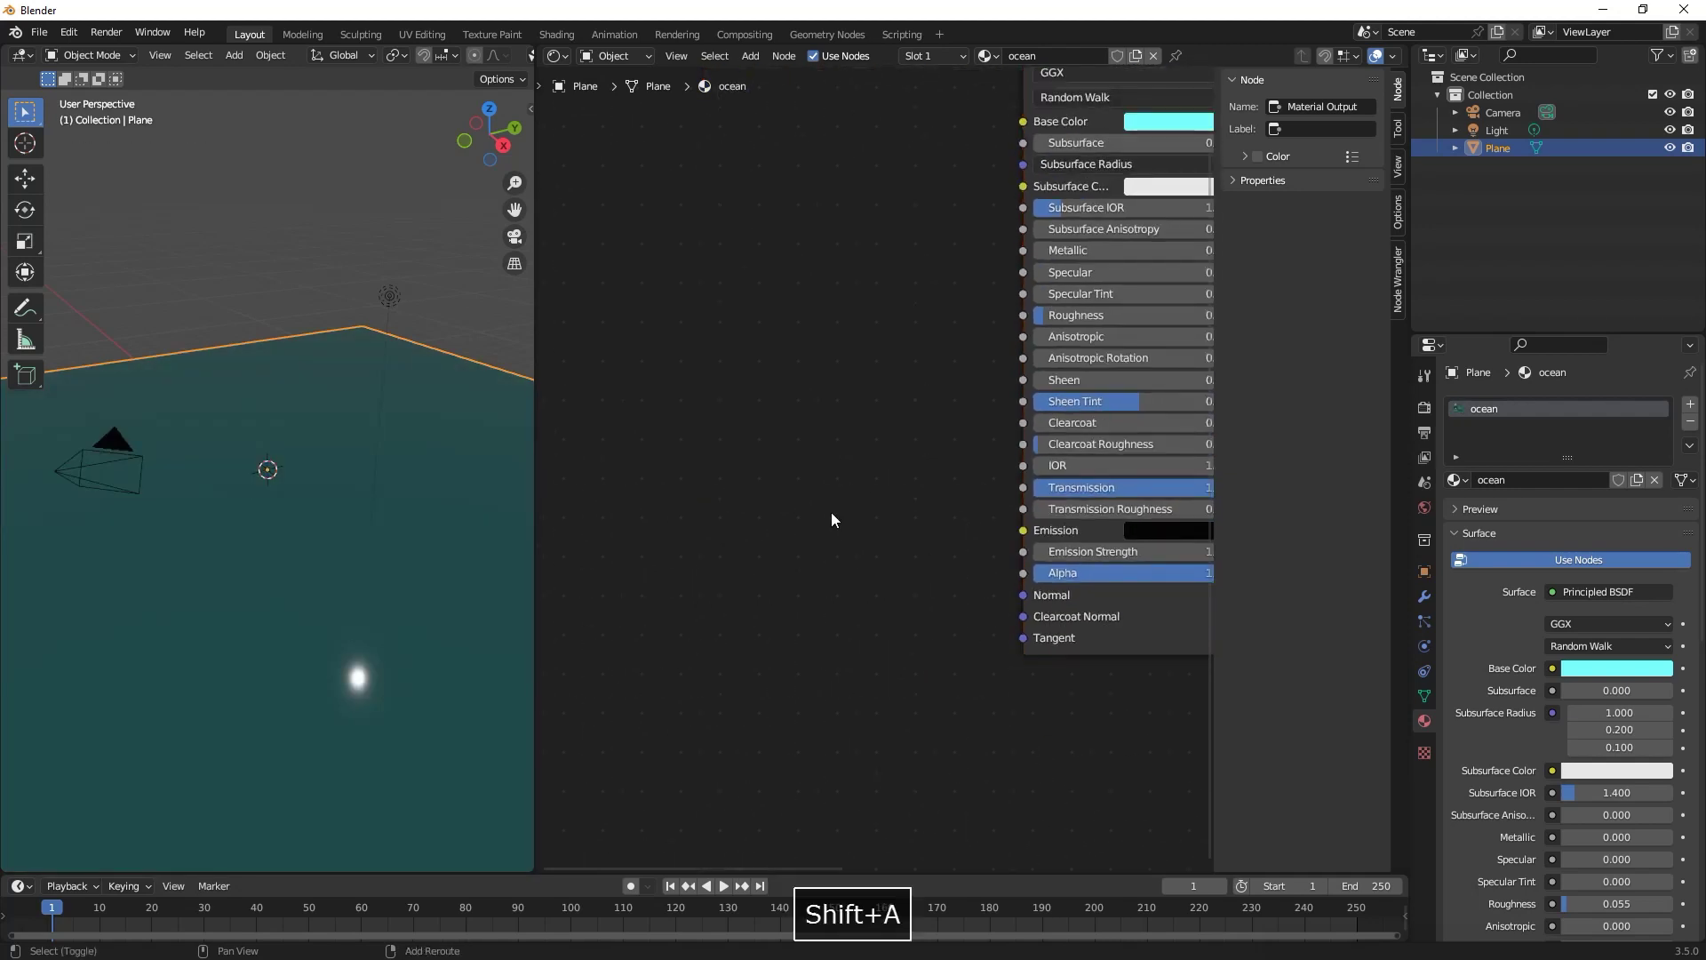
type("bum")
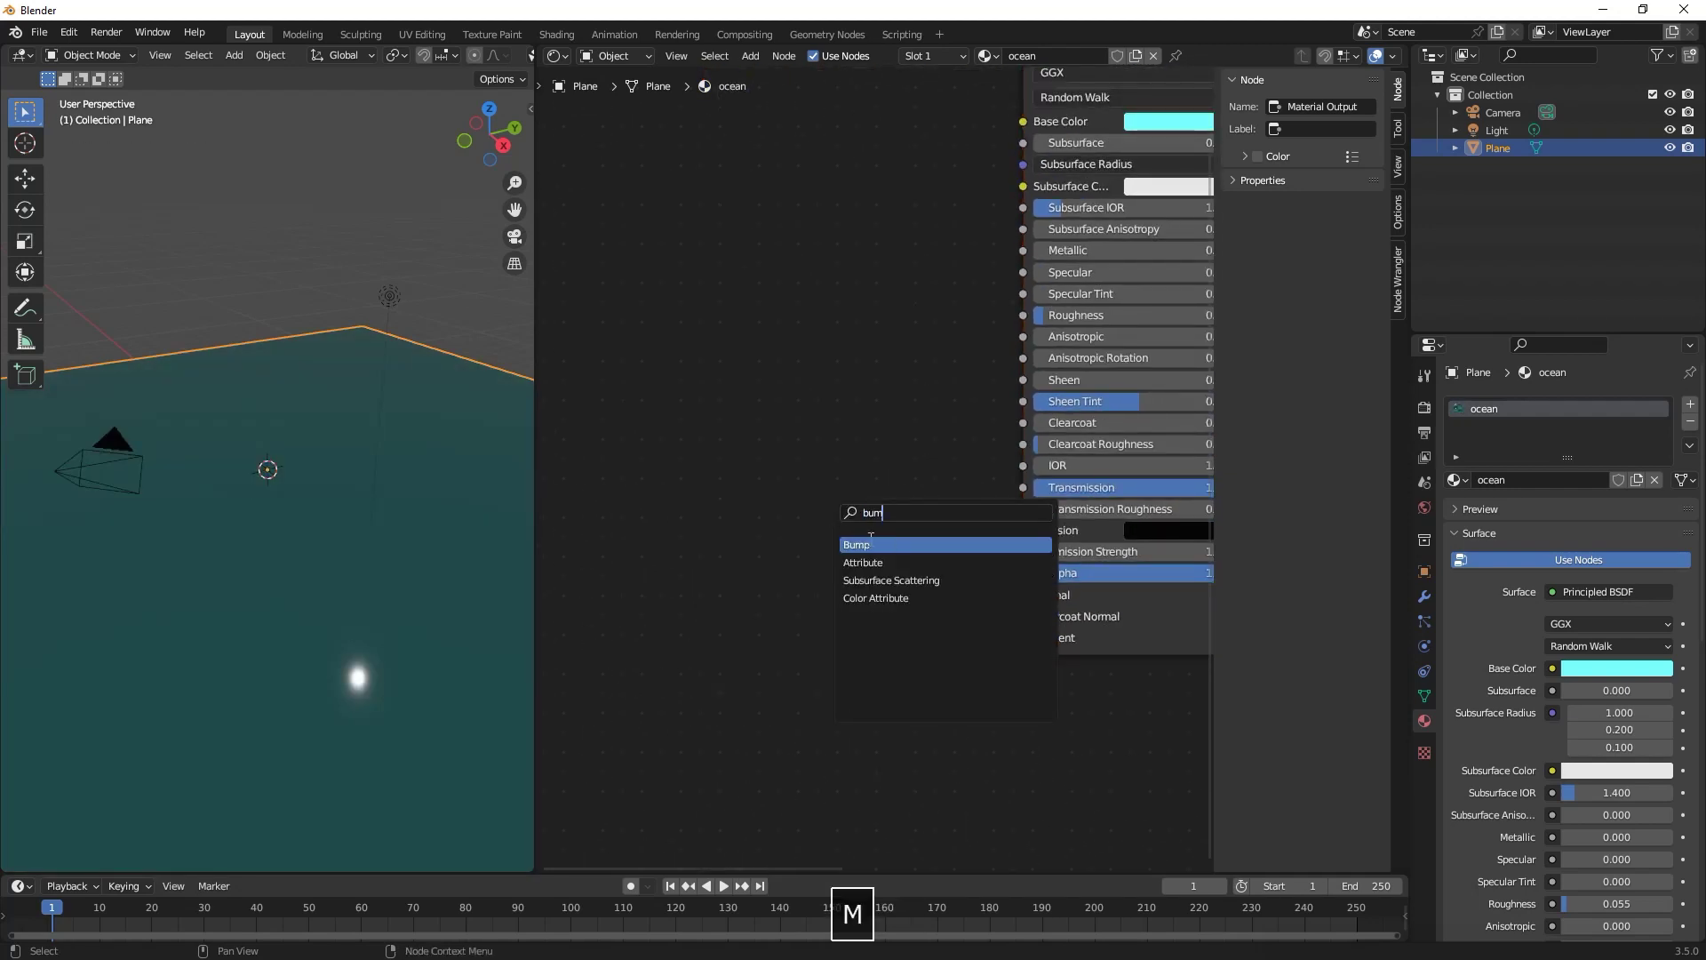
key("Return")
left_click(806, 516)
Add a Noise Texture node and place it before the Bump node.
middle_click_drag(721, 506, 933, 498)
left_click(798, 499)
key("shift+a")
left_click(798, 500)
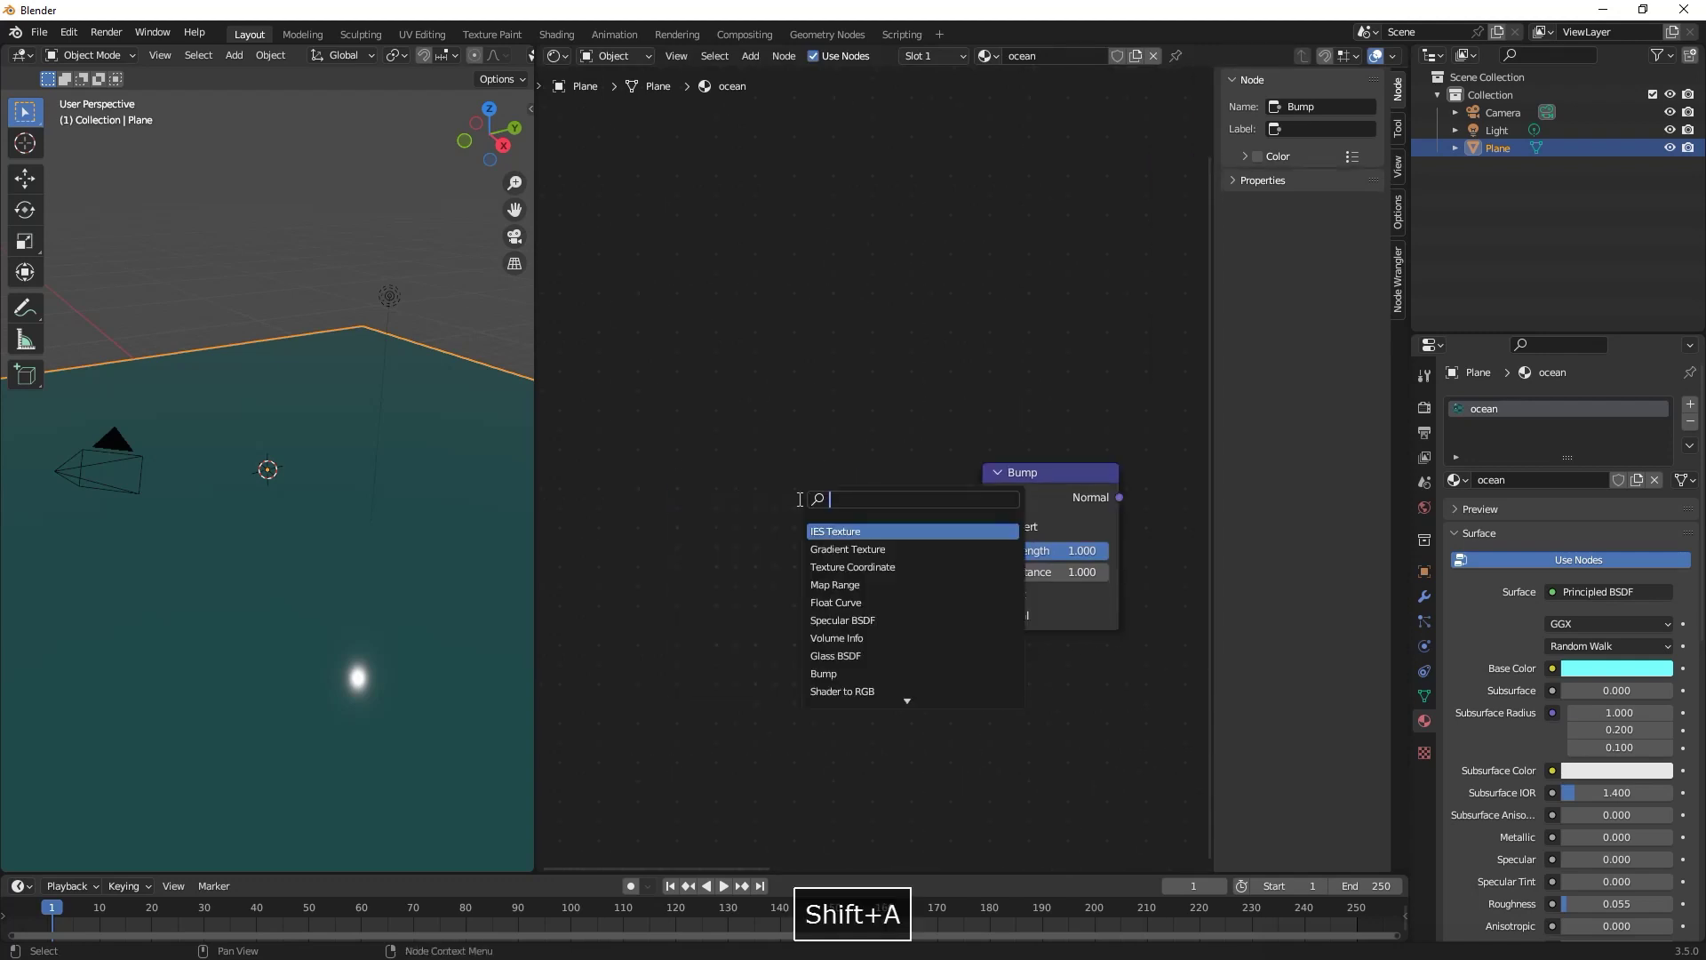
type("b")
key("BackSpace")
type("noi")
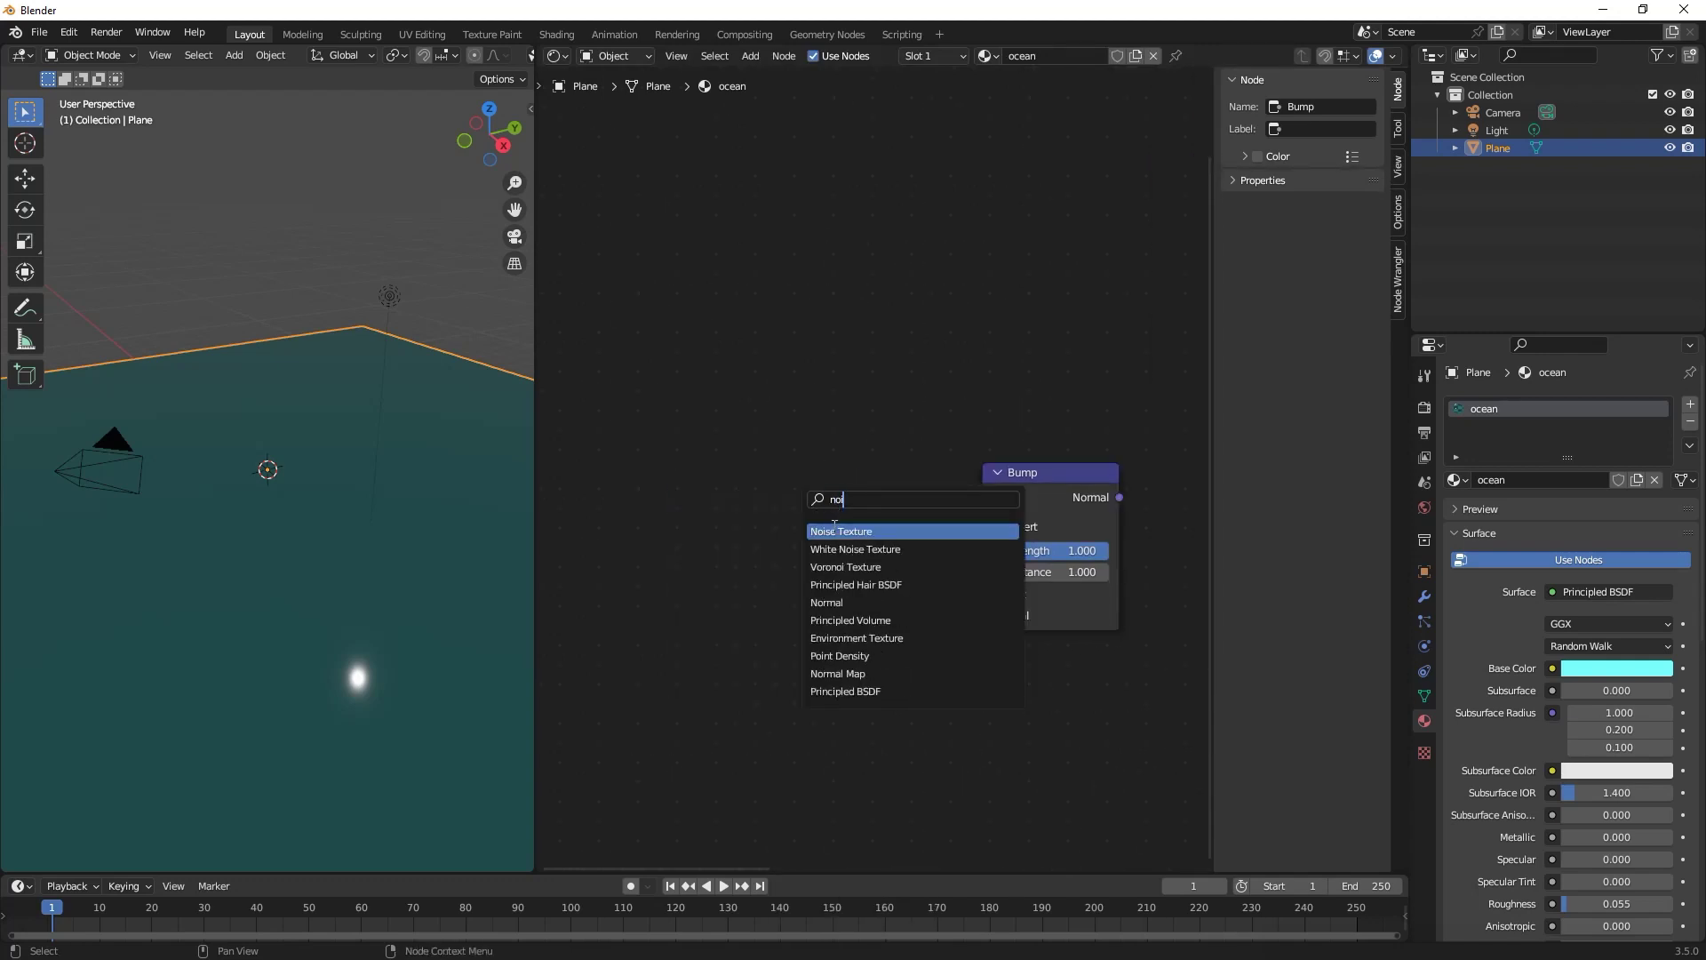
key("Return")
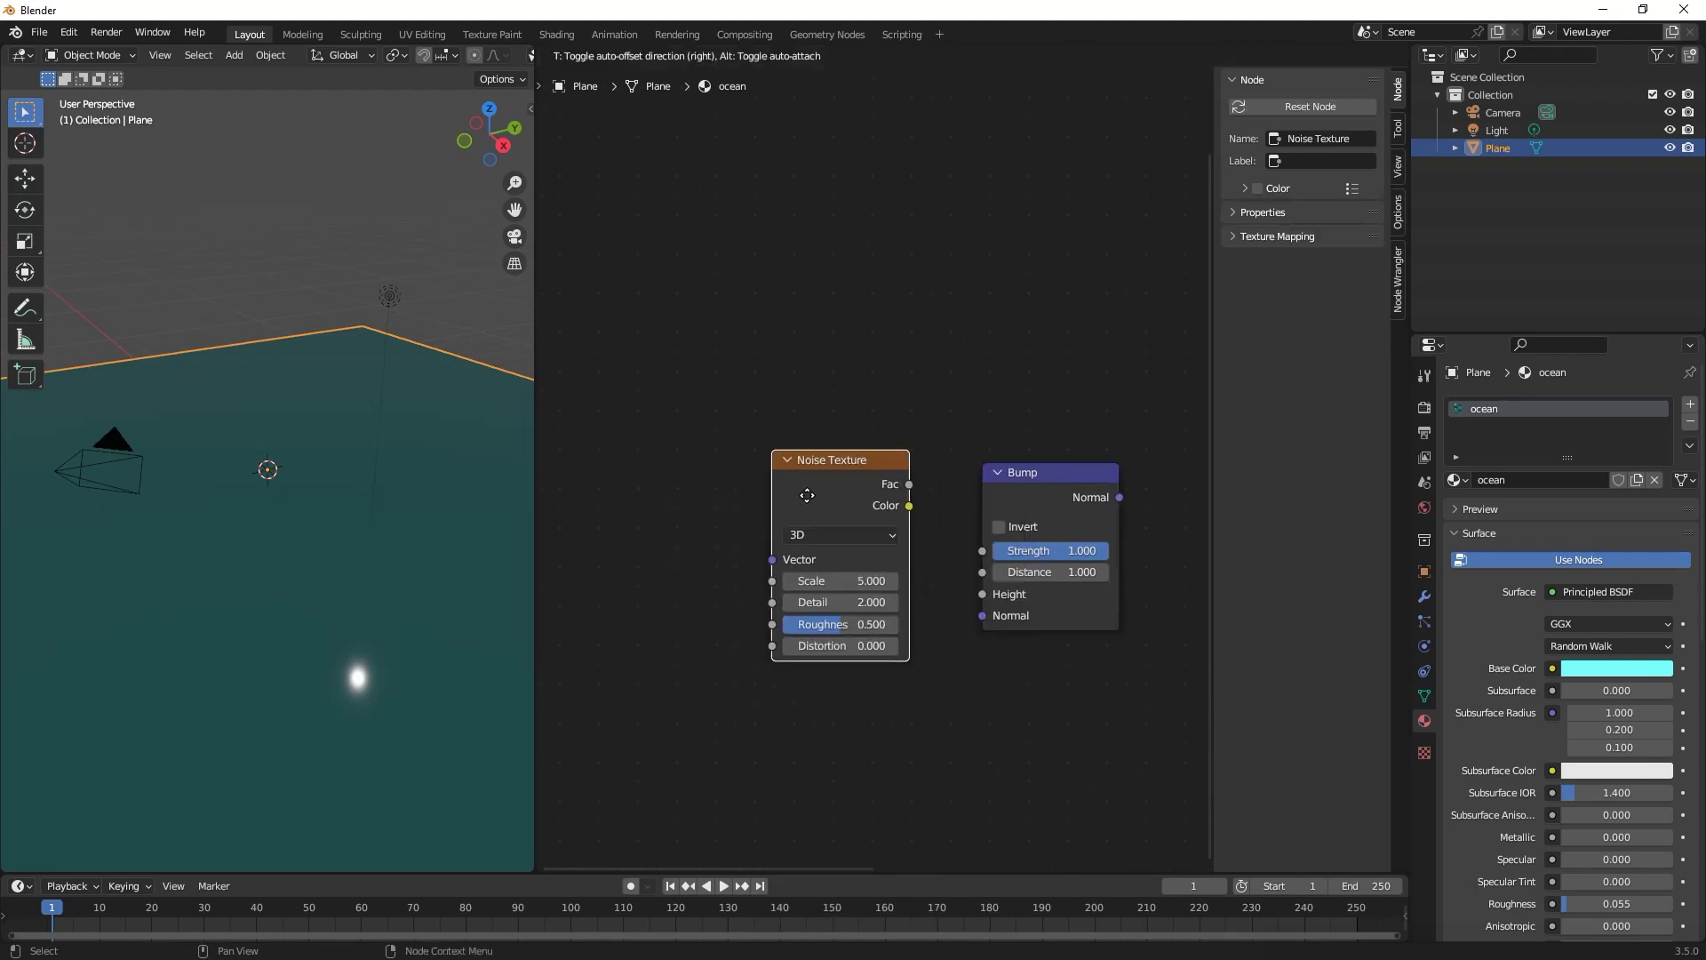
left_click(936, 563)
Connect the Noise Texture's Fac output to the Bump height, and the Bump's Normal output to the Principled BSDF normal.
middle_click_drag(936, 563, 920, 536)
scroll(920, 537, "up", 1)
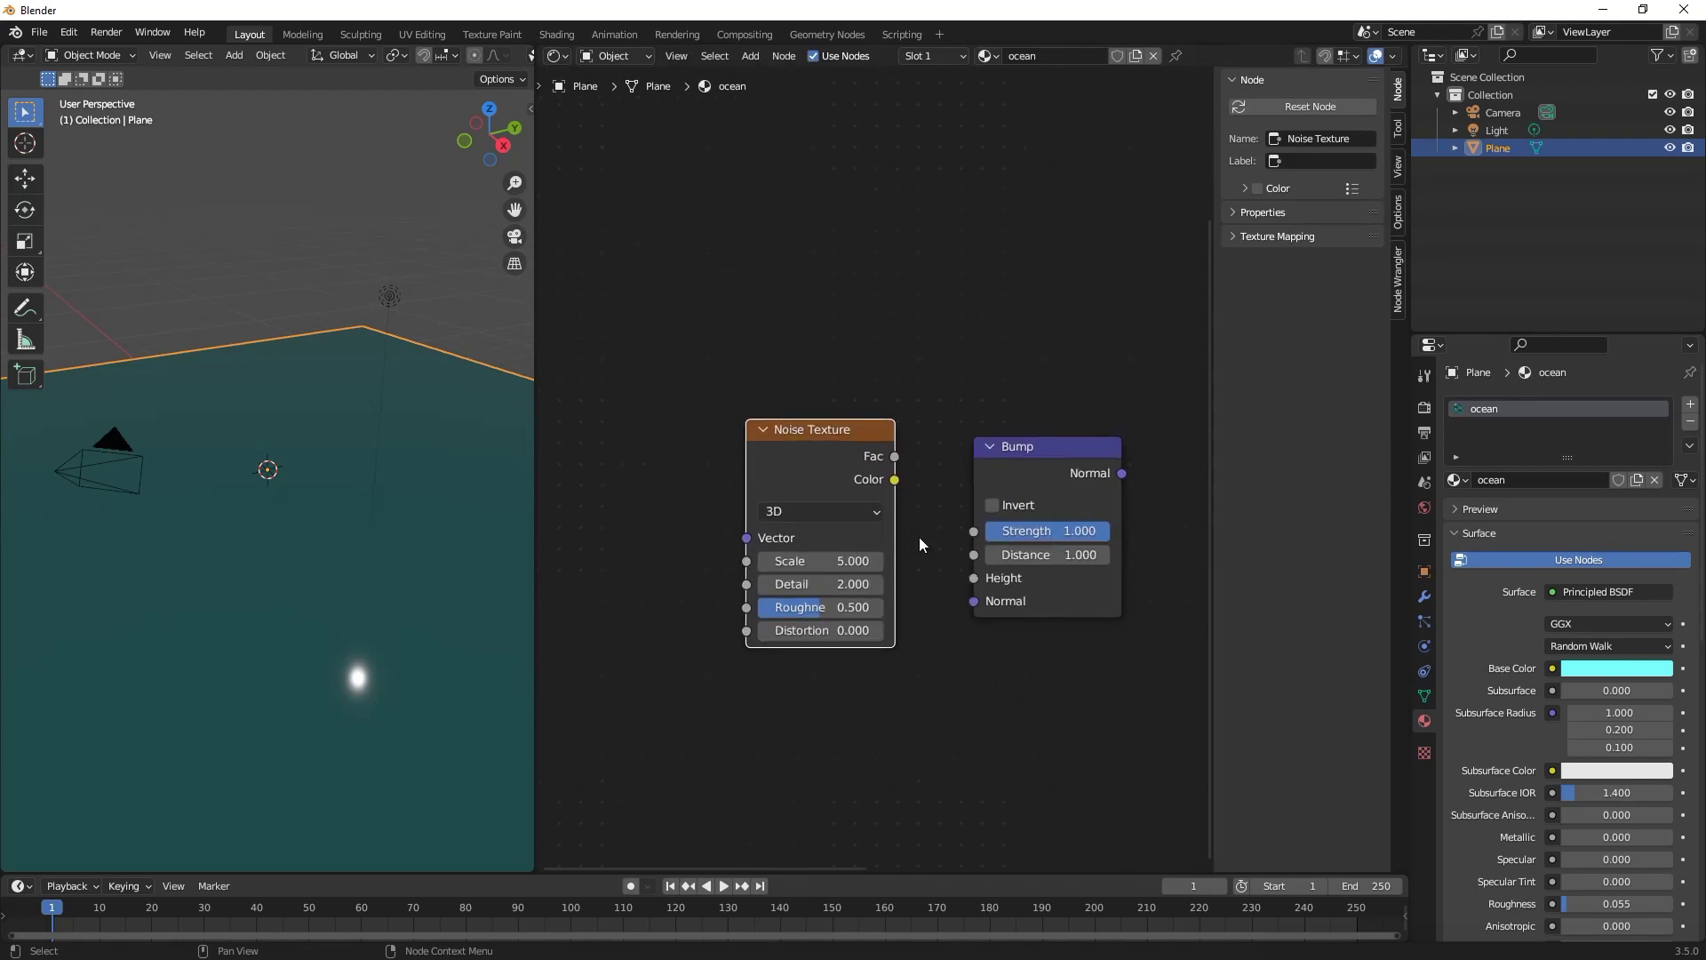
scroll(855, 477, "up", 1)
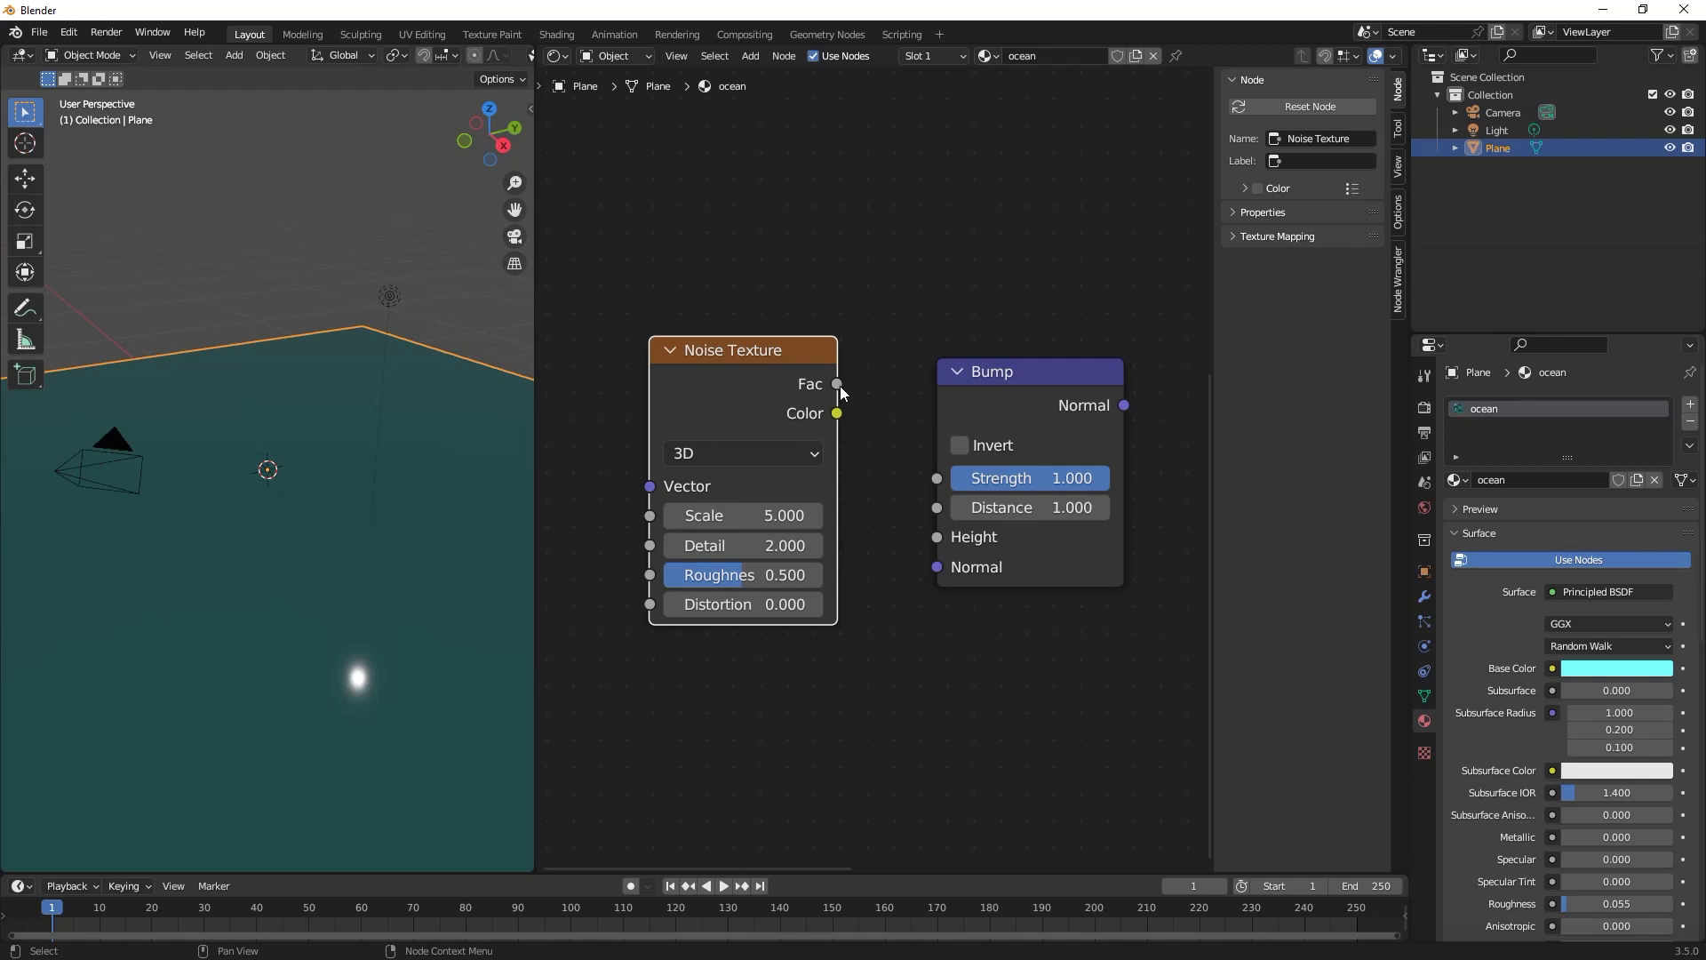
left_click_drag(839, 384, 937, 537)
scroll(1026, 544, "down", 2)
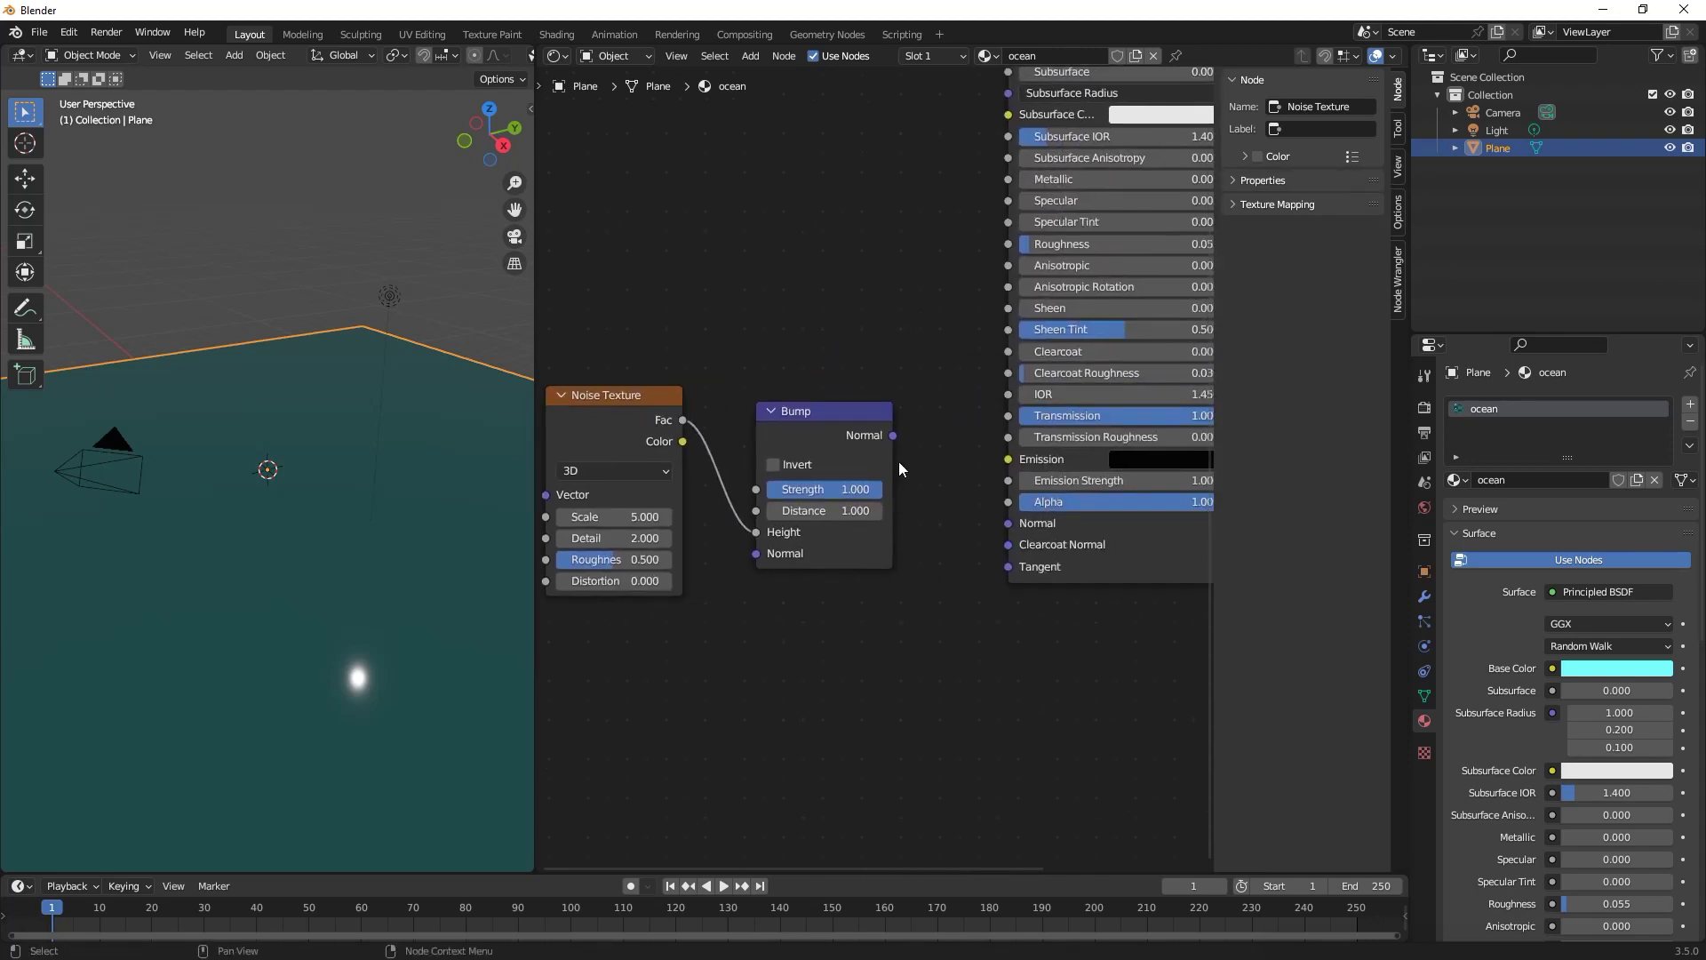
left_click_drag(893, 434, 1010, 524)
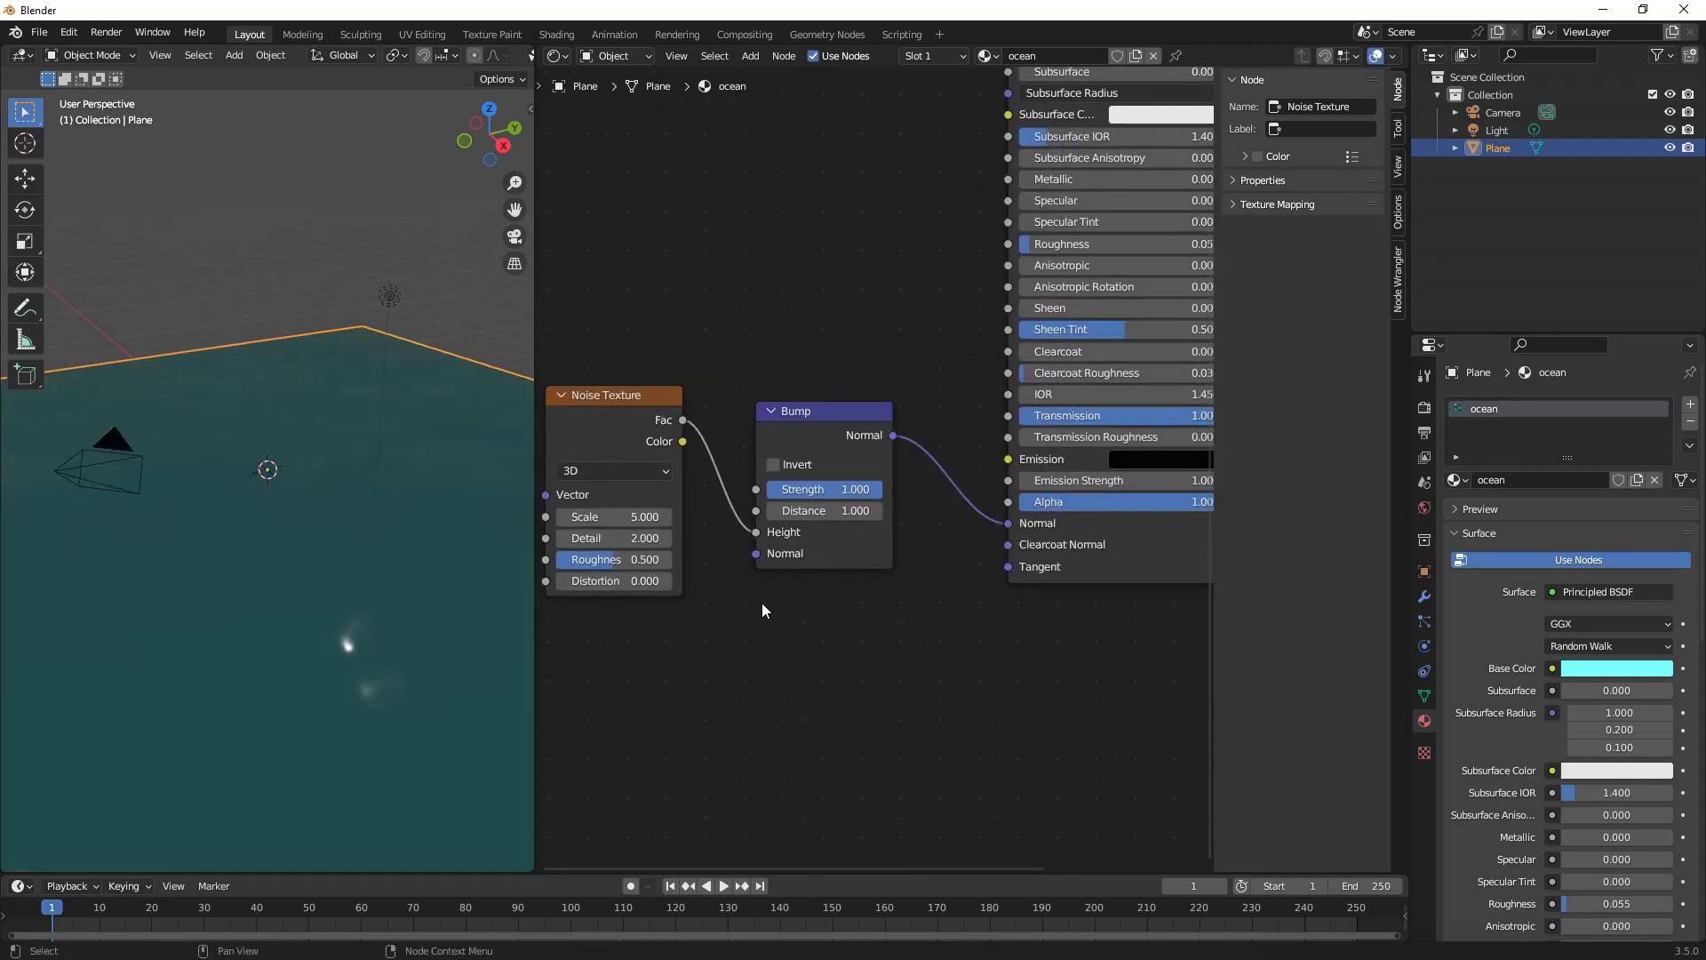
Set the Noise Texture's detail to 10 and its roughness to 0.55.
scroll(763, 610, "up", 3)
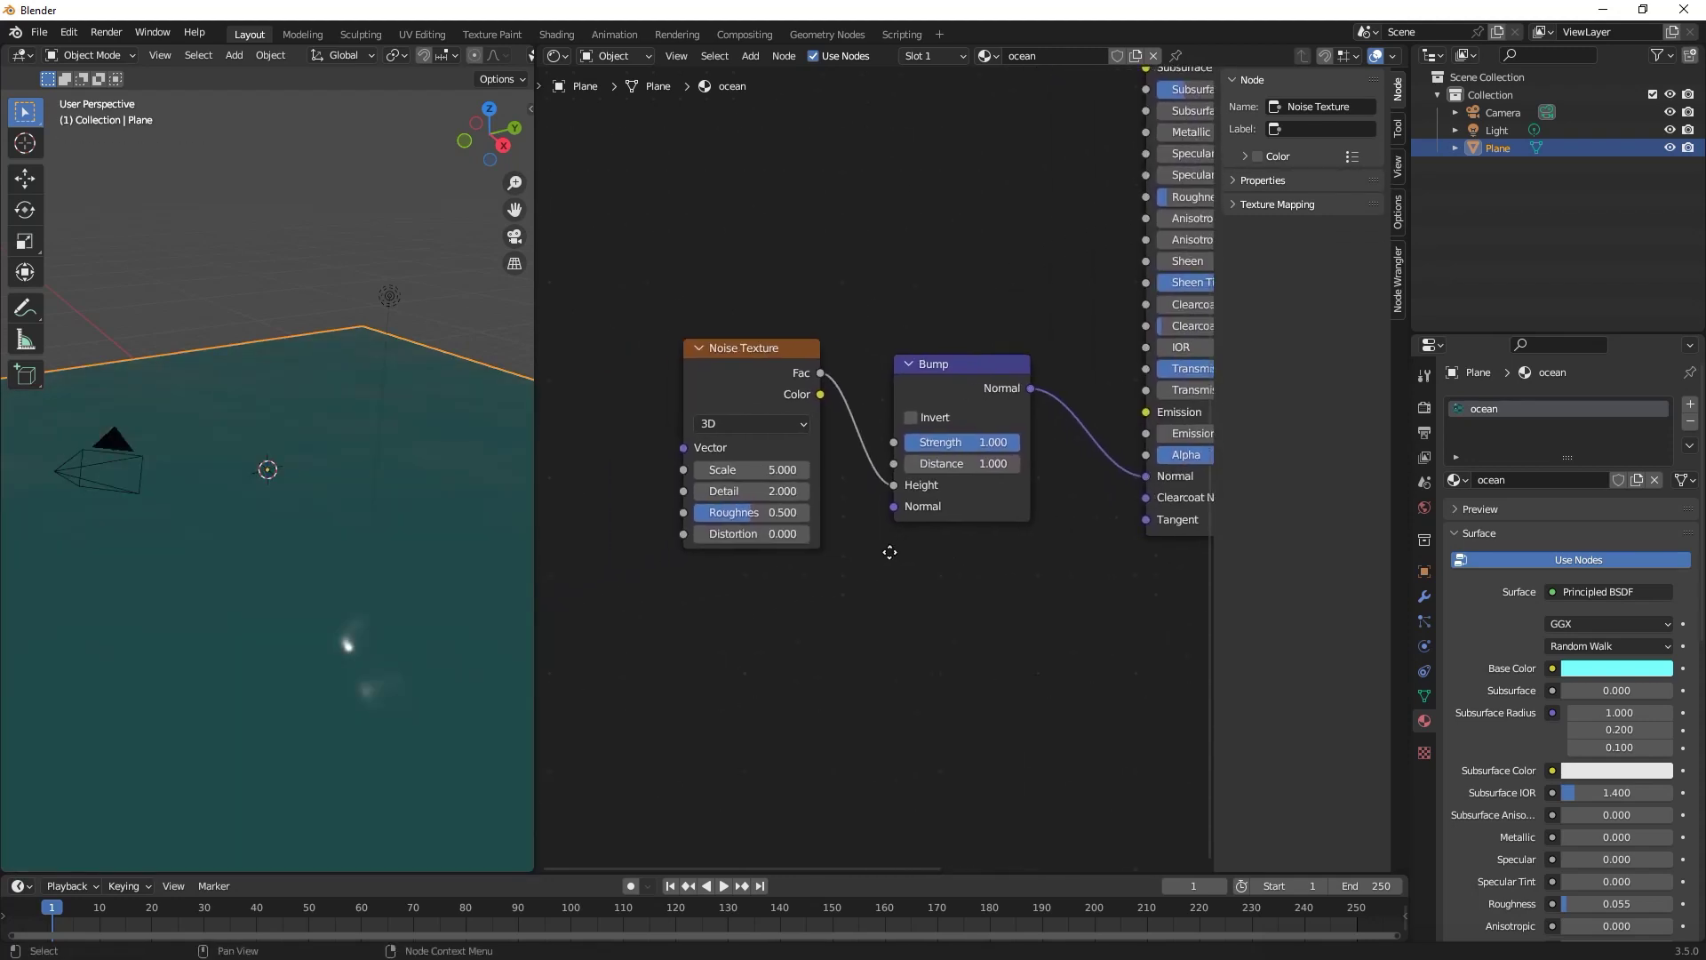
double_click(789, 492)
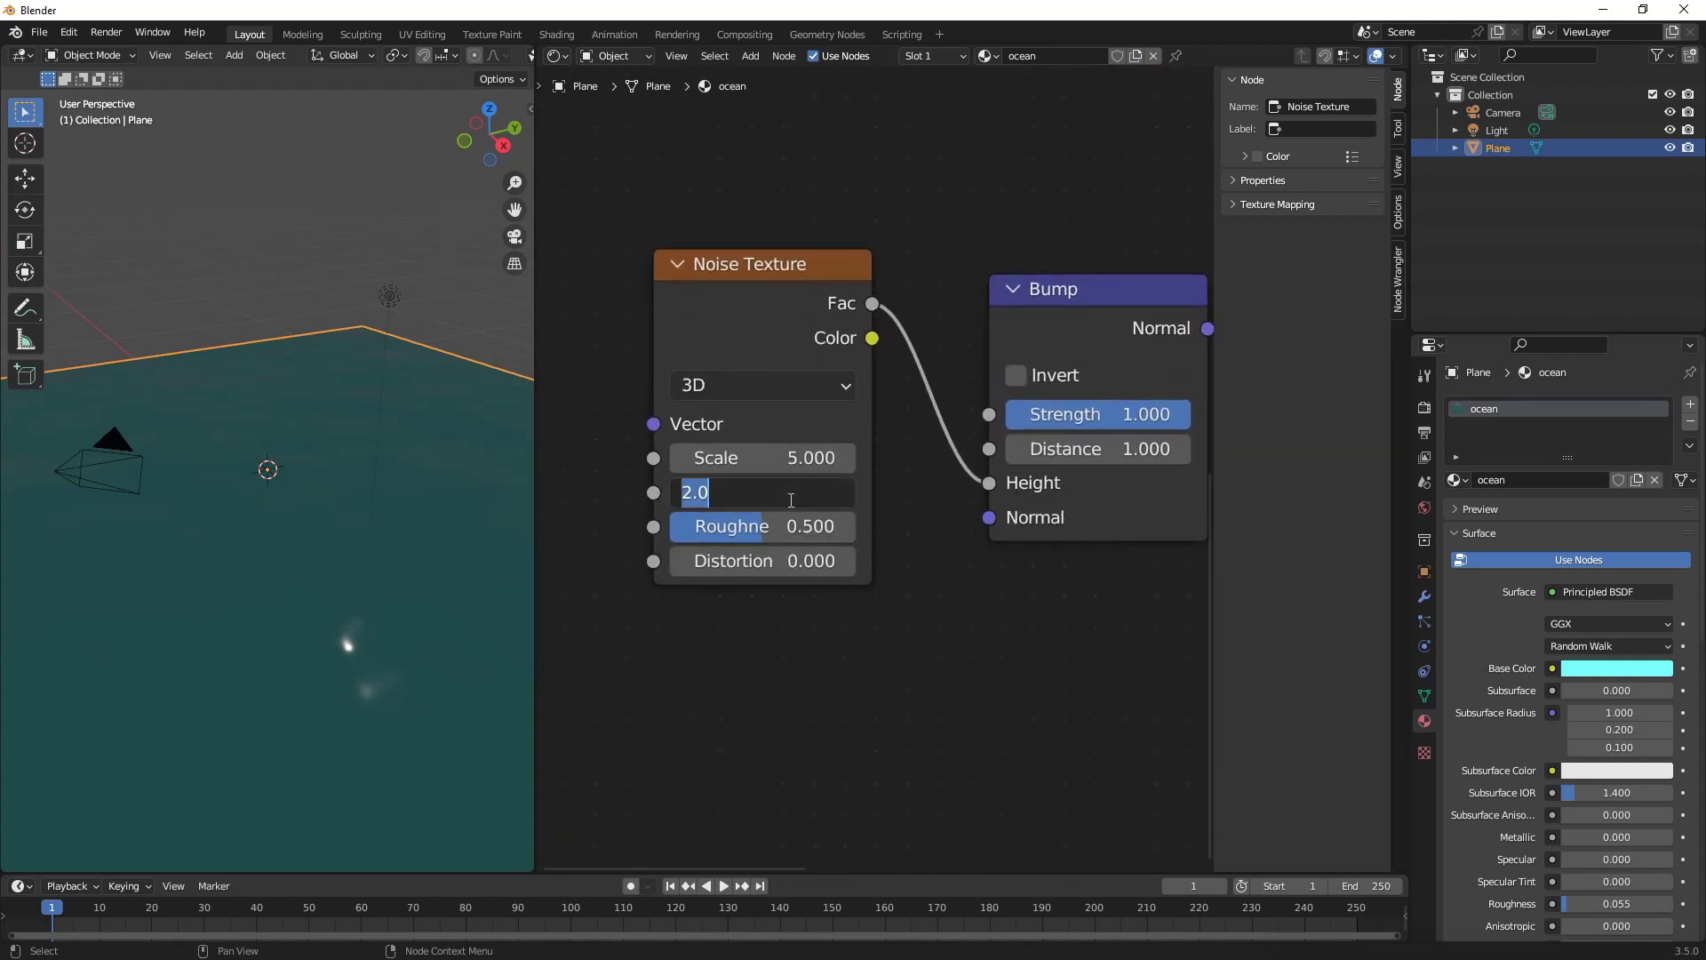
type("10")
key("Return")
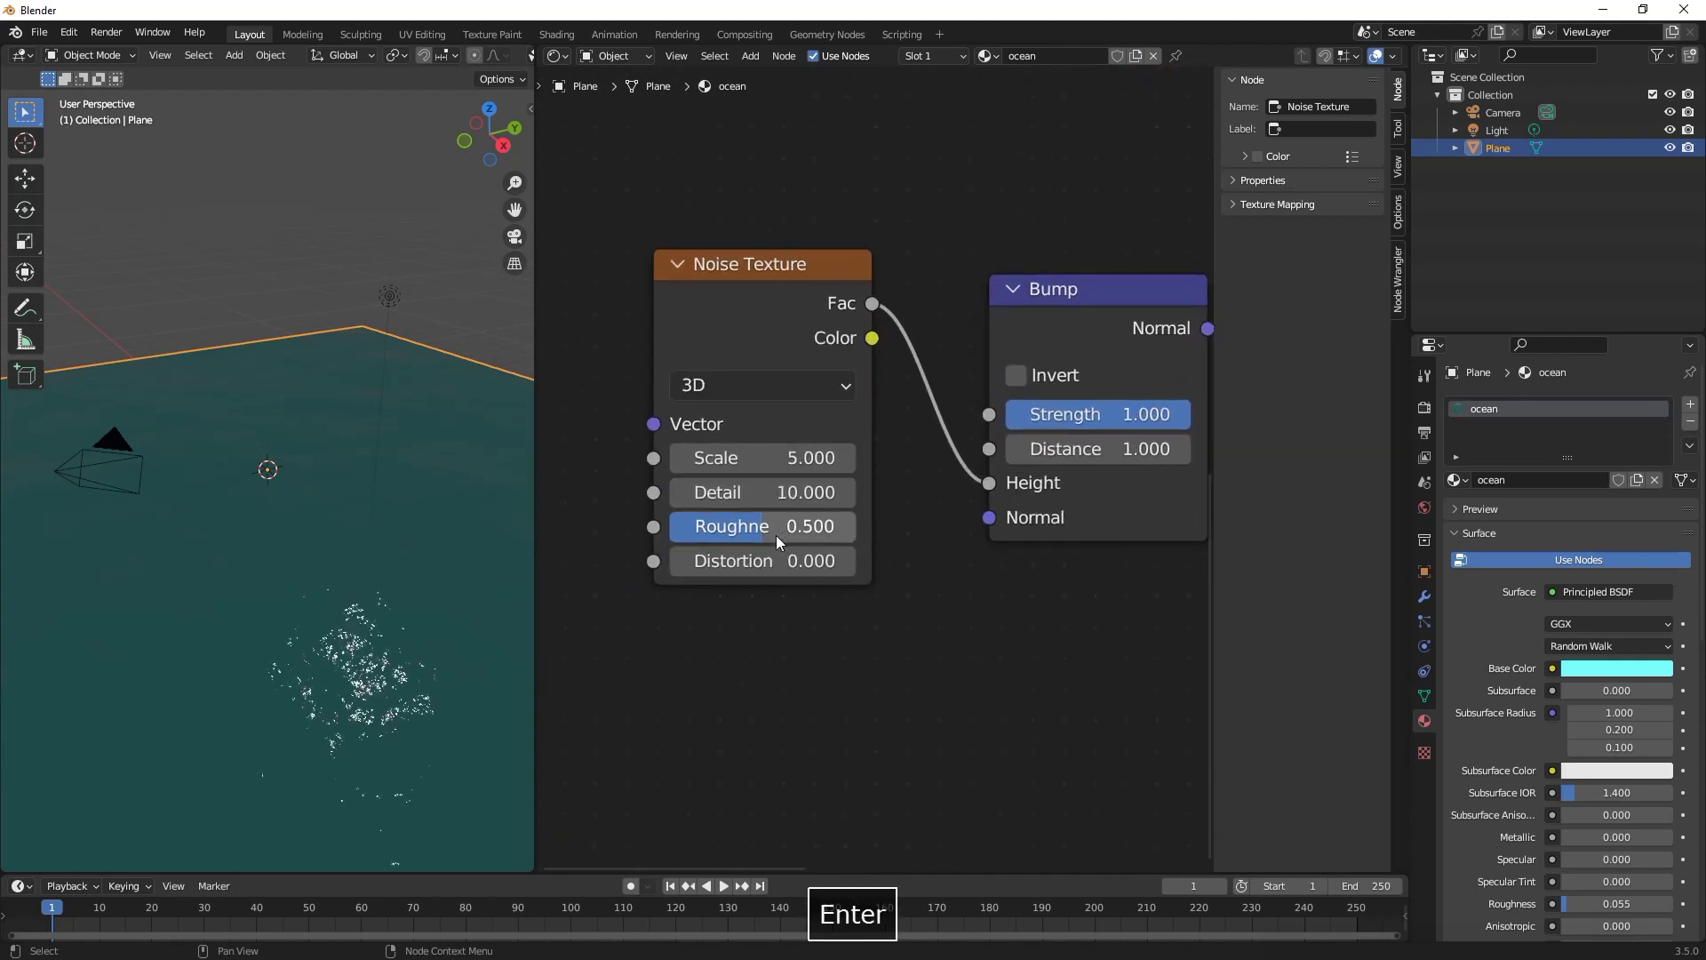
double_click(777, 531)
type("0.55")
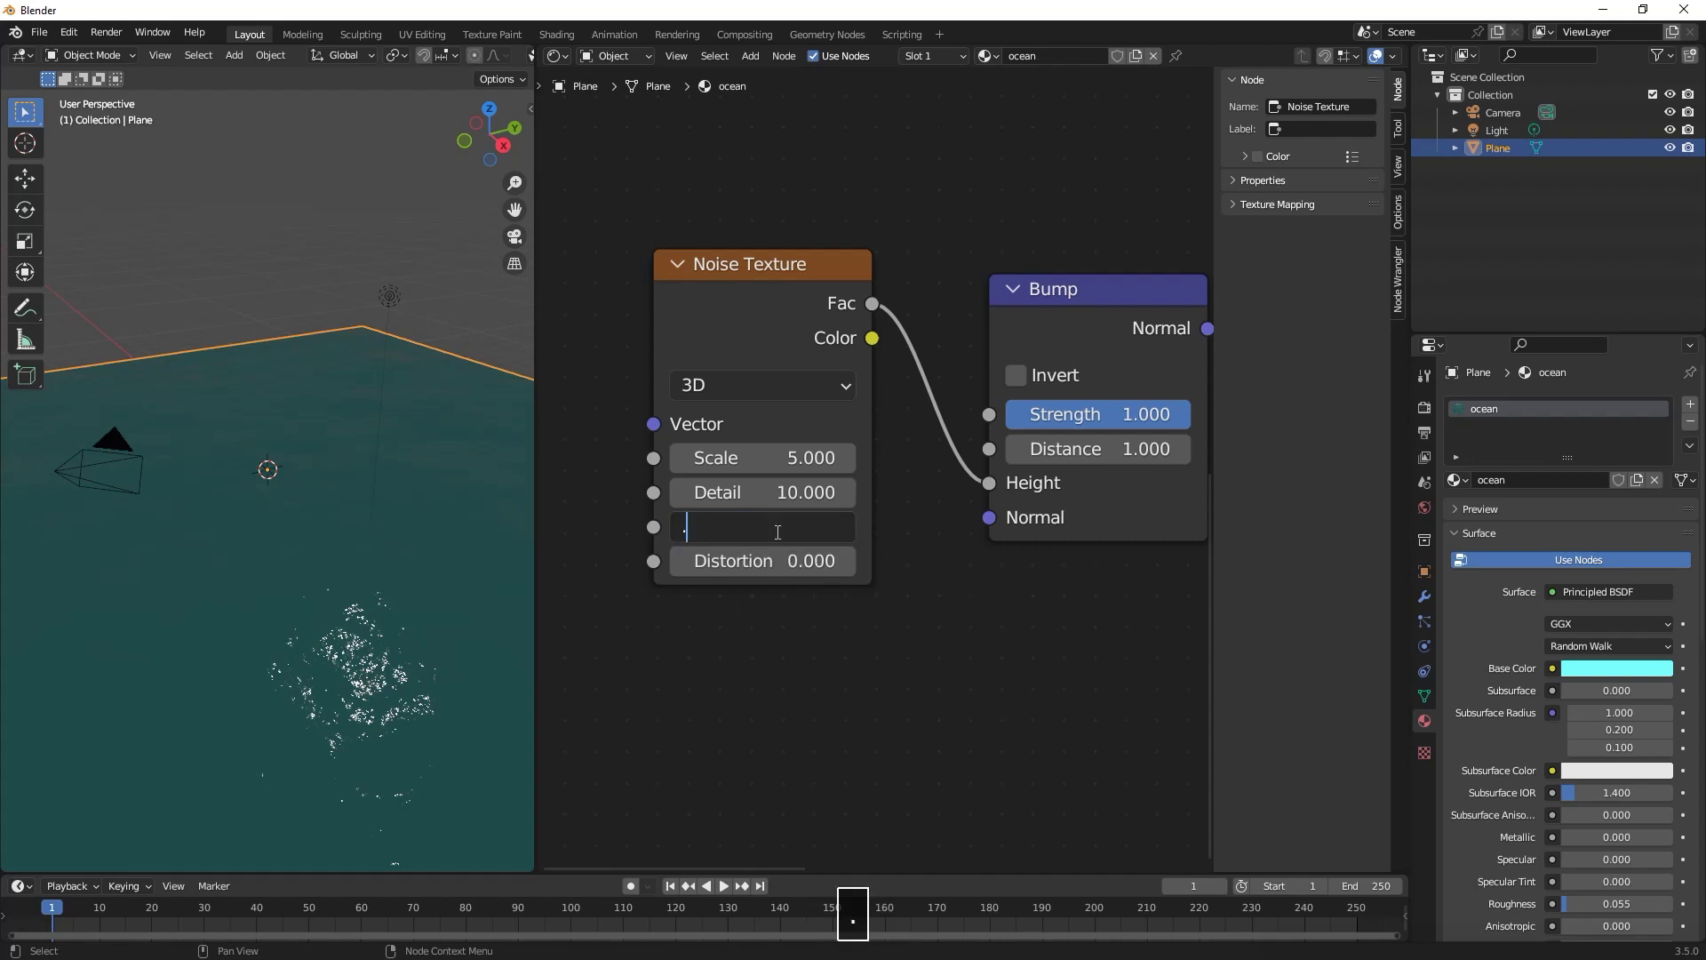
key("Return")
Set the Bump node's strength to 0.375 and check the ripples on the rendered plane.
middle_click_drag(951, 538, 769, 564)
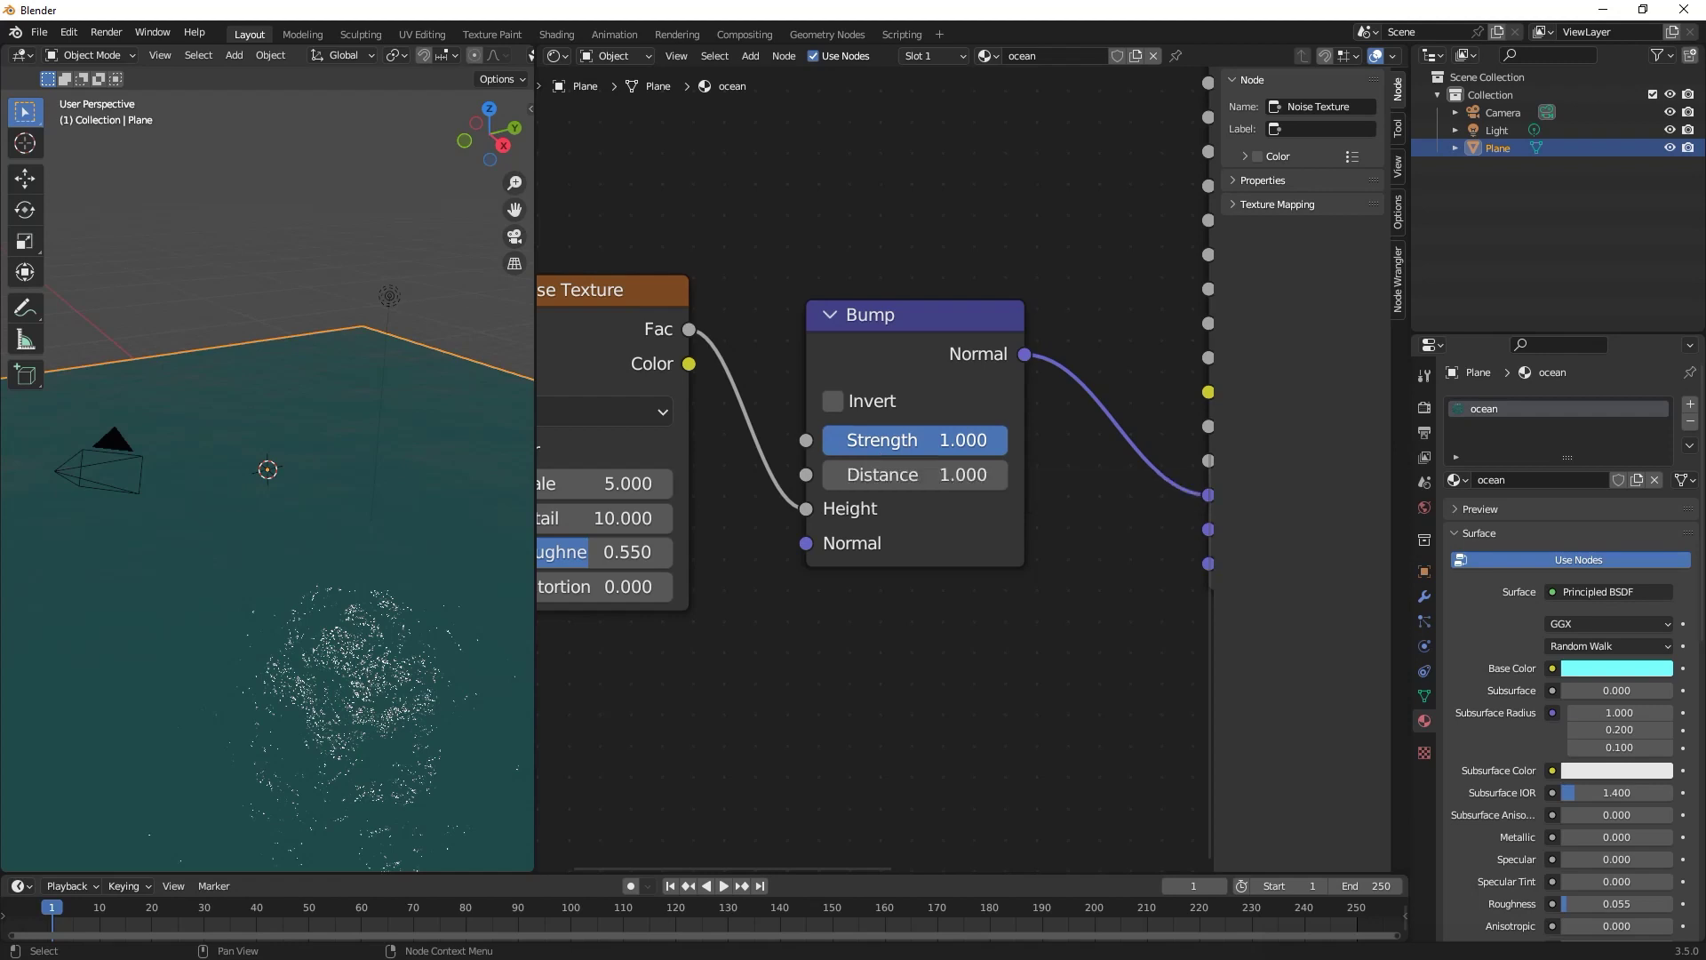
double_click(882, 458)
type(".375")
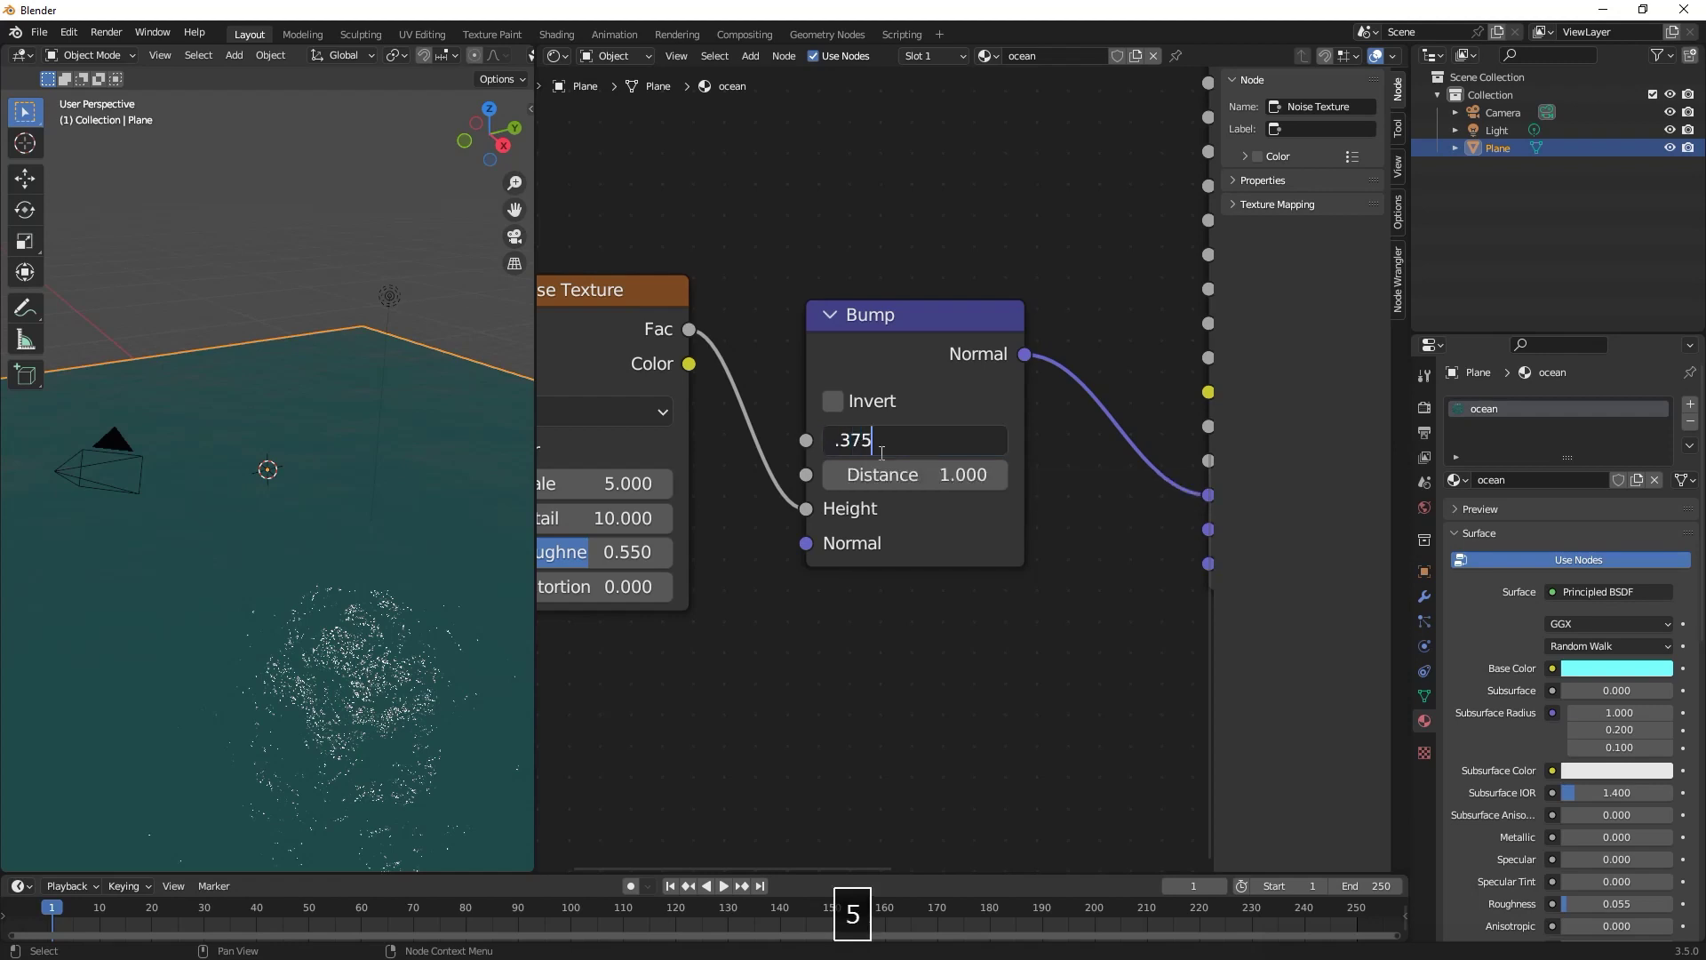
key("Return")
middle_click_drag(419, 457, 414, 439)
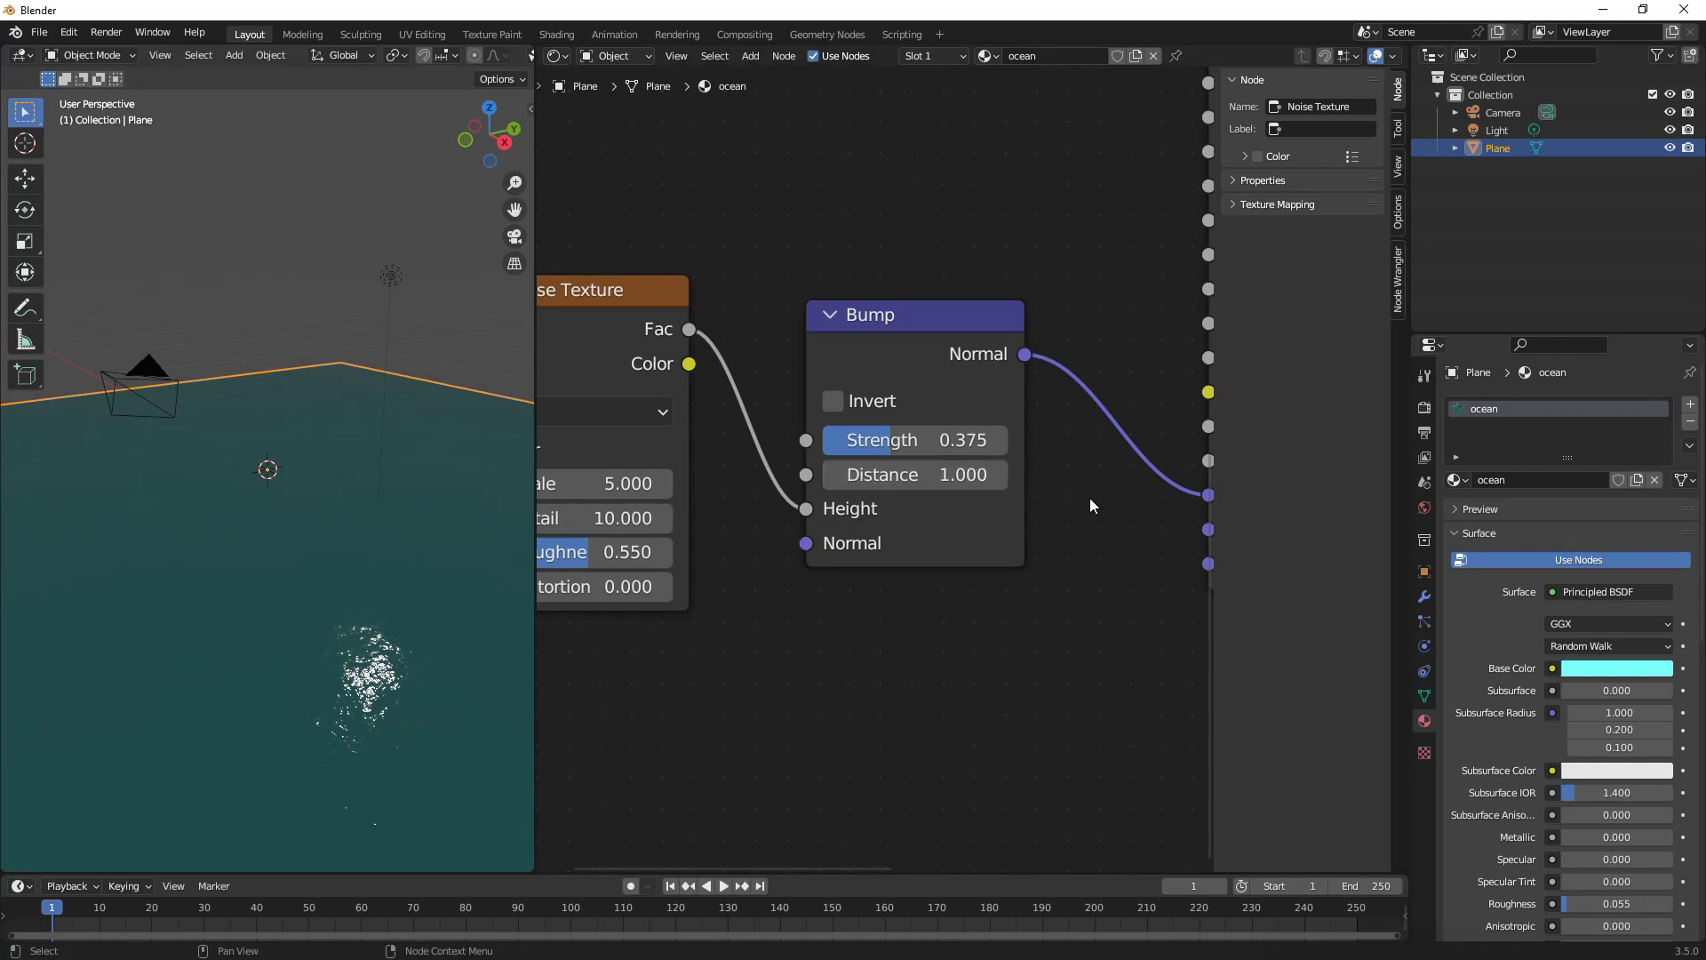
Give the world background an Environment Texture and load qwantani_puresky_4k.exr from the tutorial folder on the desktop.
left_click(1423, 506)
left_click(1552, 525)
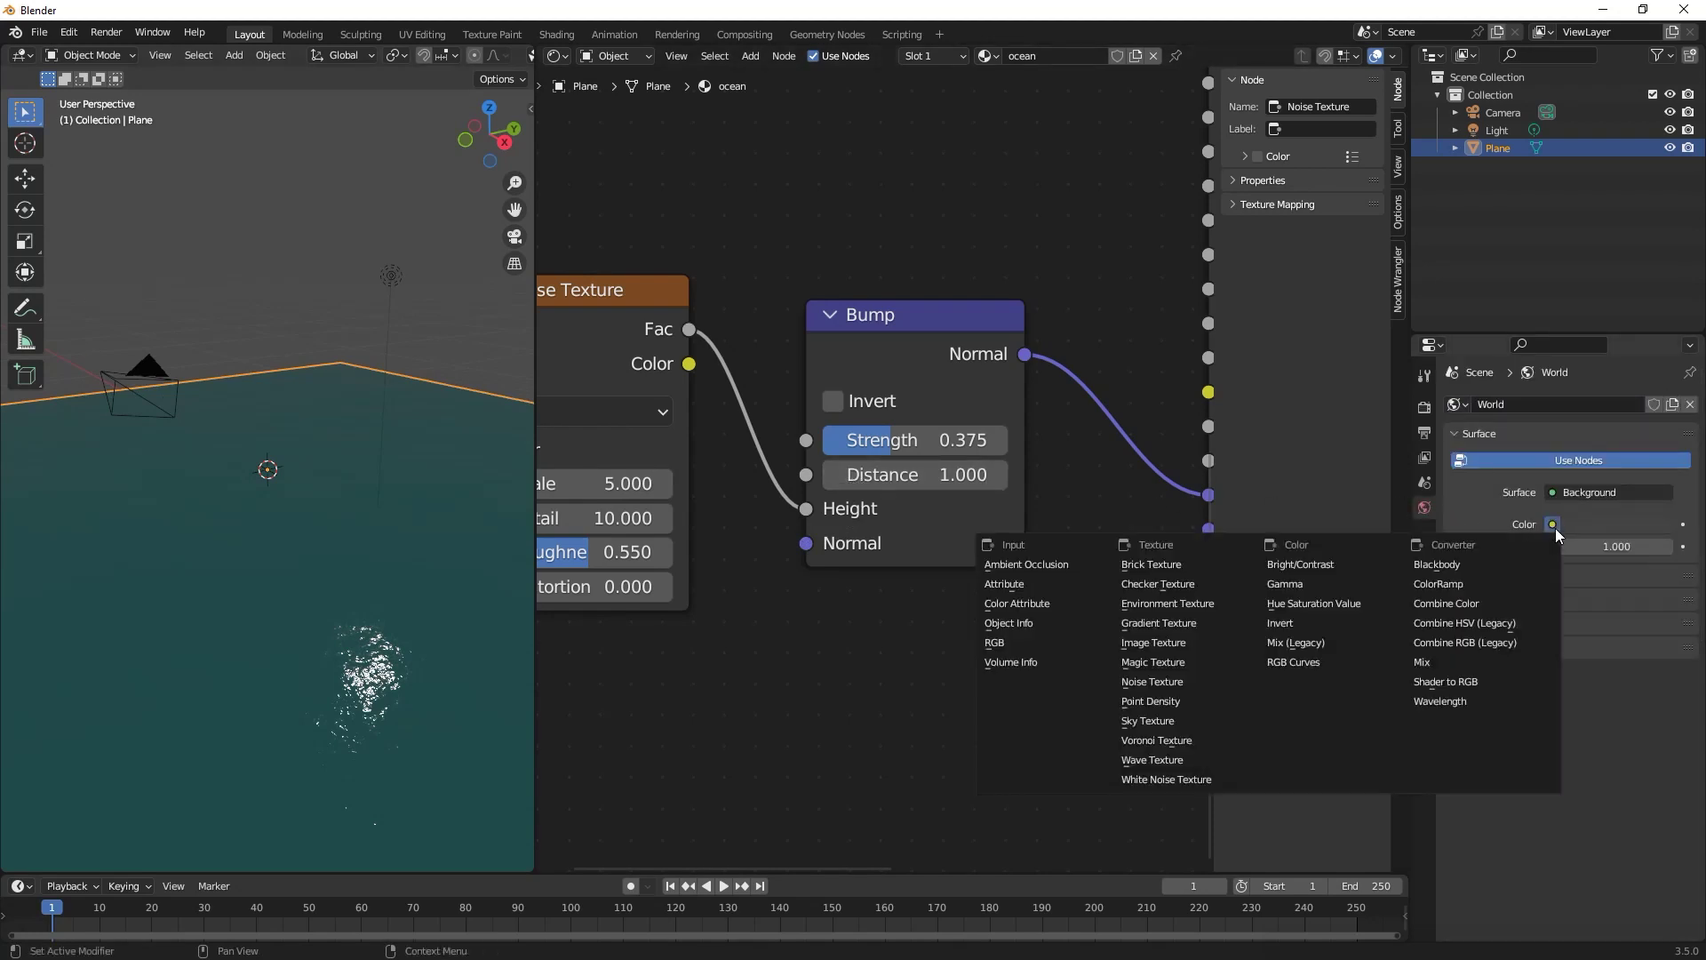
left_click(1170, 601)
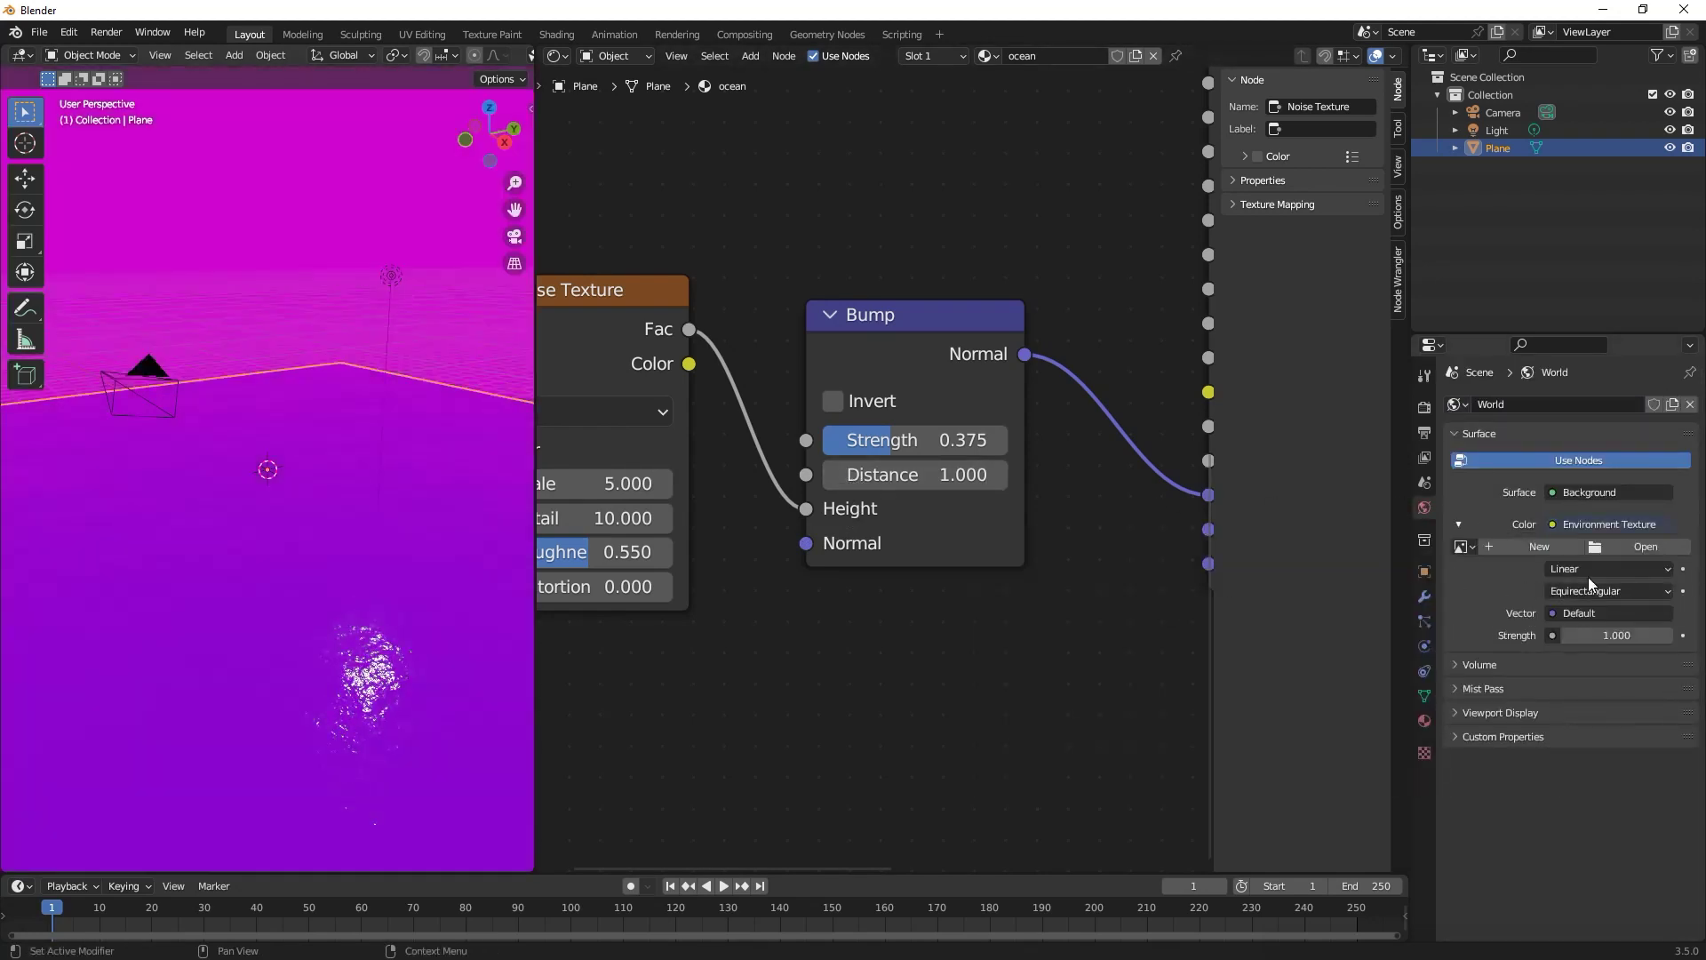
left_click(1615, 547)
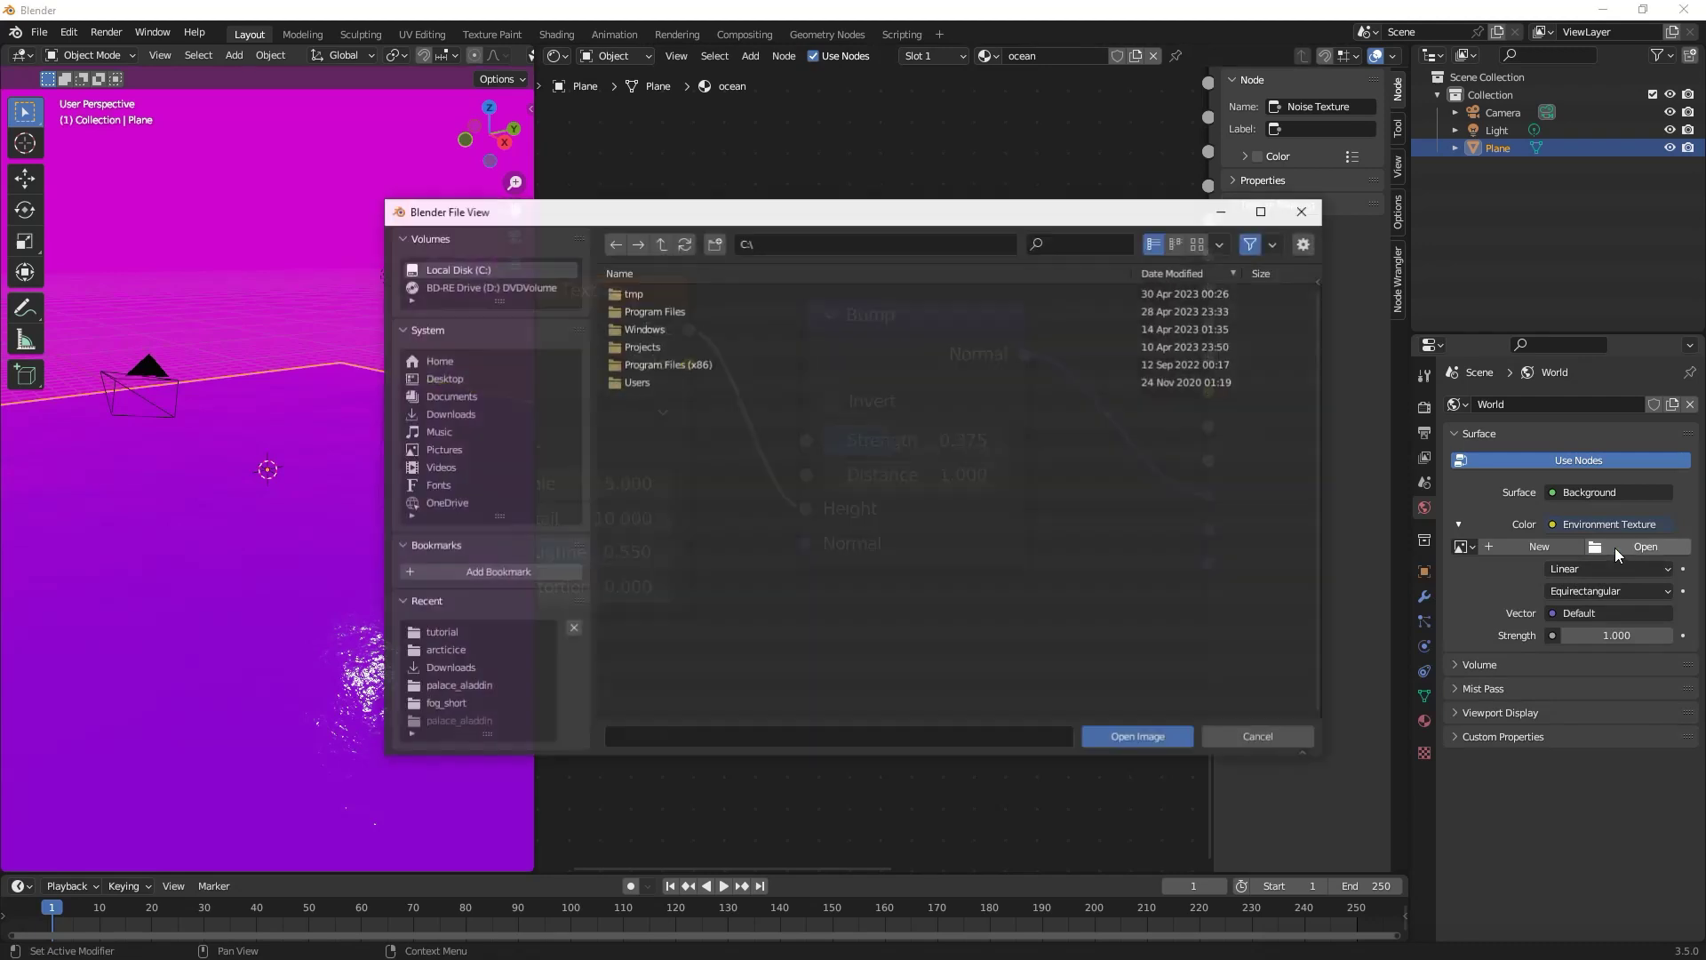
left_click(444, 380)
double_click(638, 297)
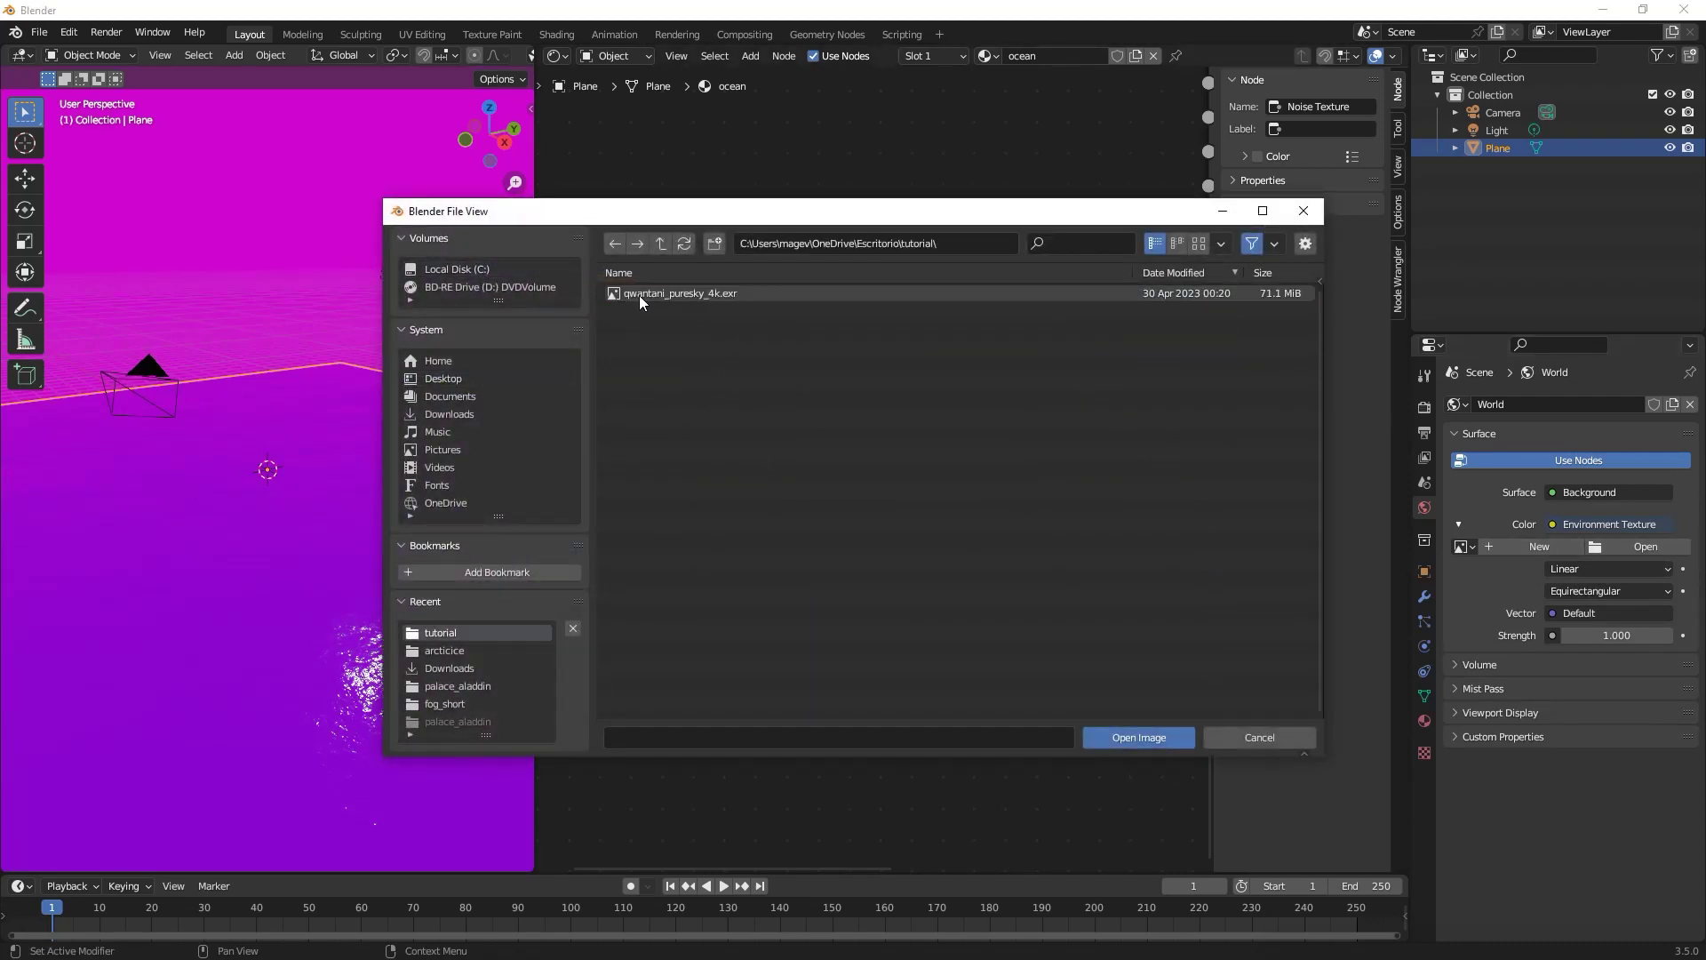
double_click(654, 292)
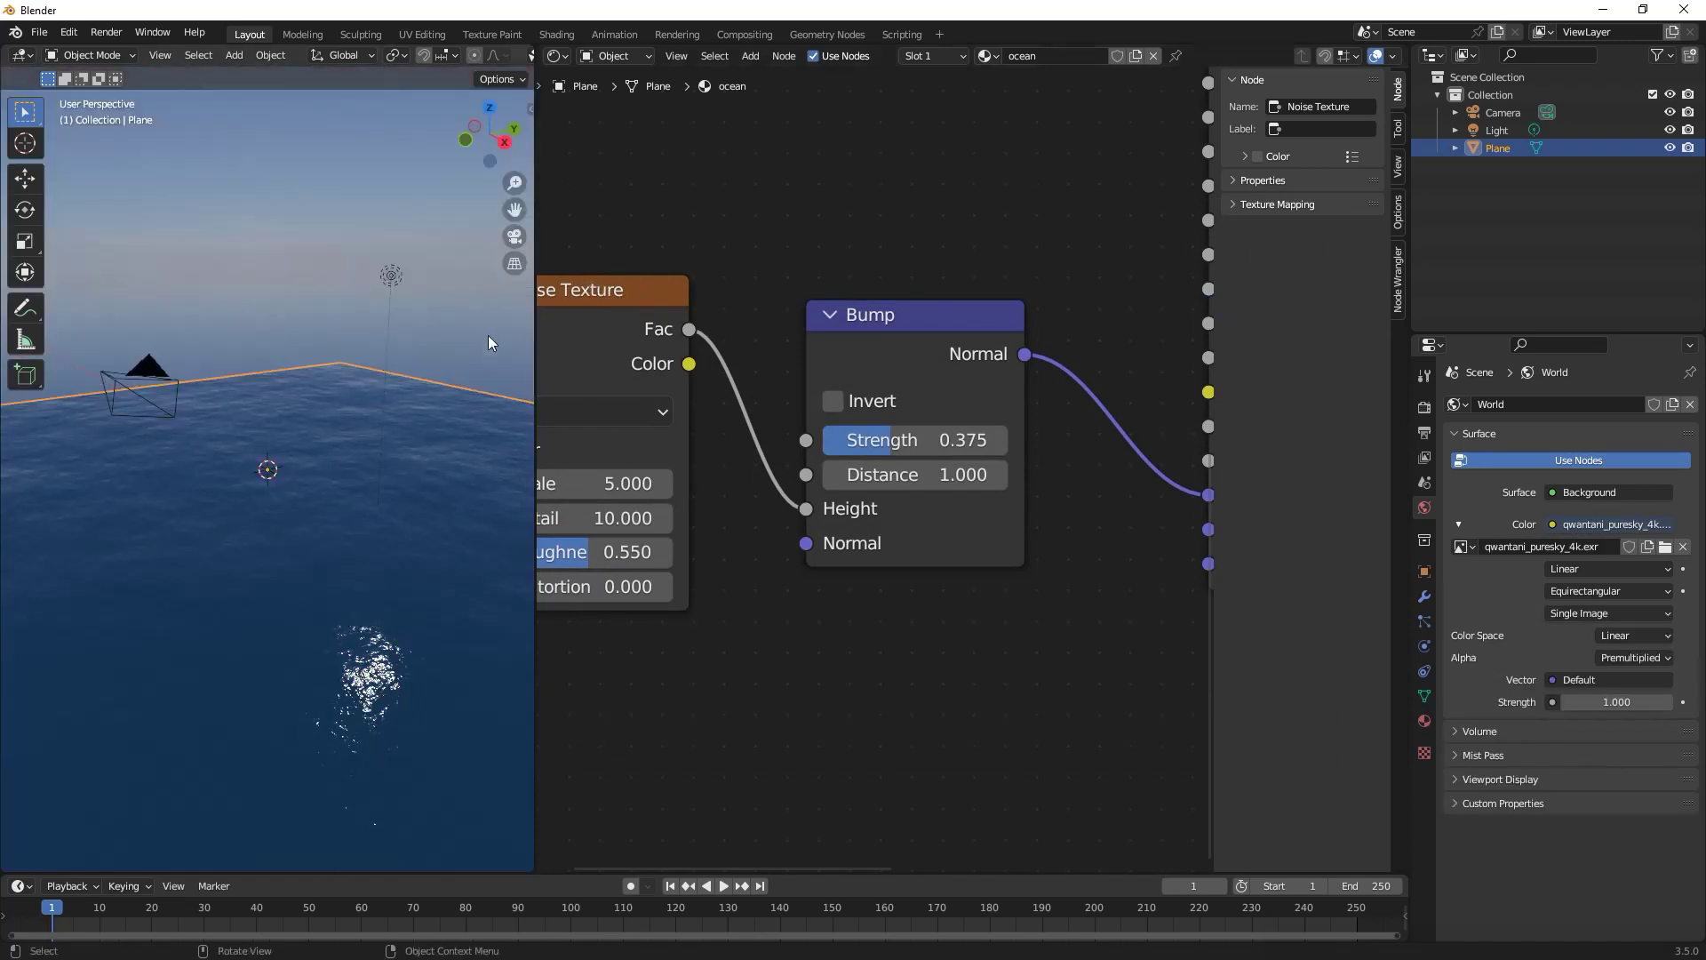
Insert a keyframe on the Noise Texture's scale of 5.000 at frame 1.
middle_click_drag(488, 341, 407, 381)
middle_click_drag(719, 491, 820, 442)
scroll(820, 441, "up", 3)
middle_click_drag(709, 530, 834, 498)
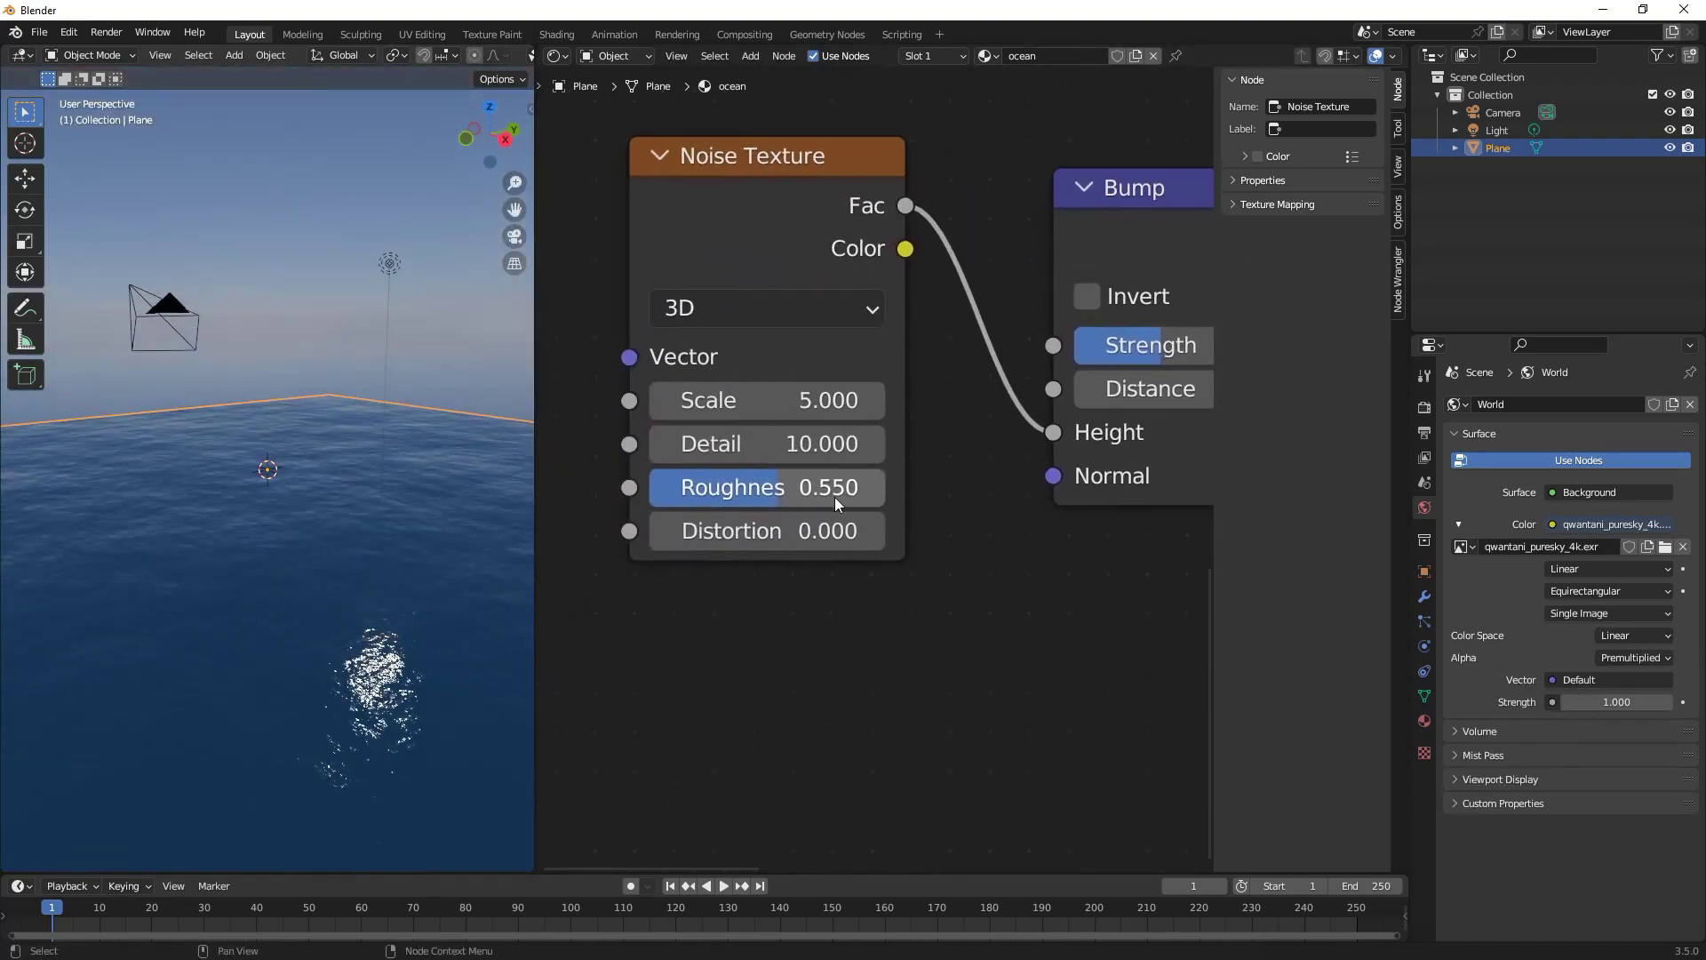
right_click(787, 400)
left_click(796, 398)
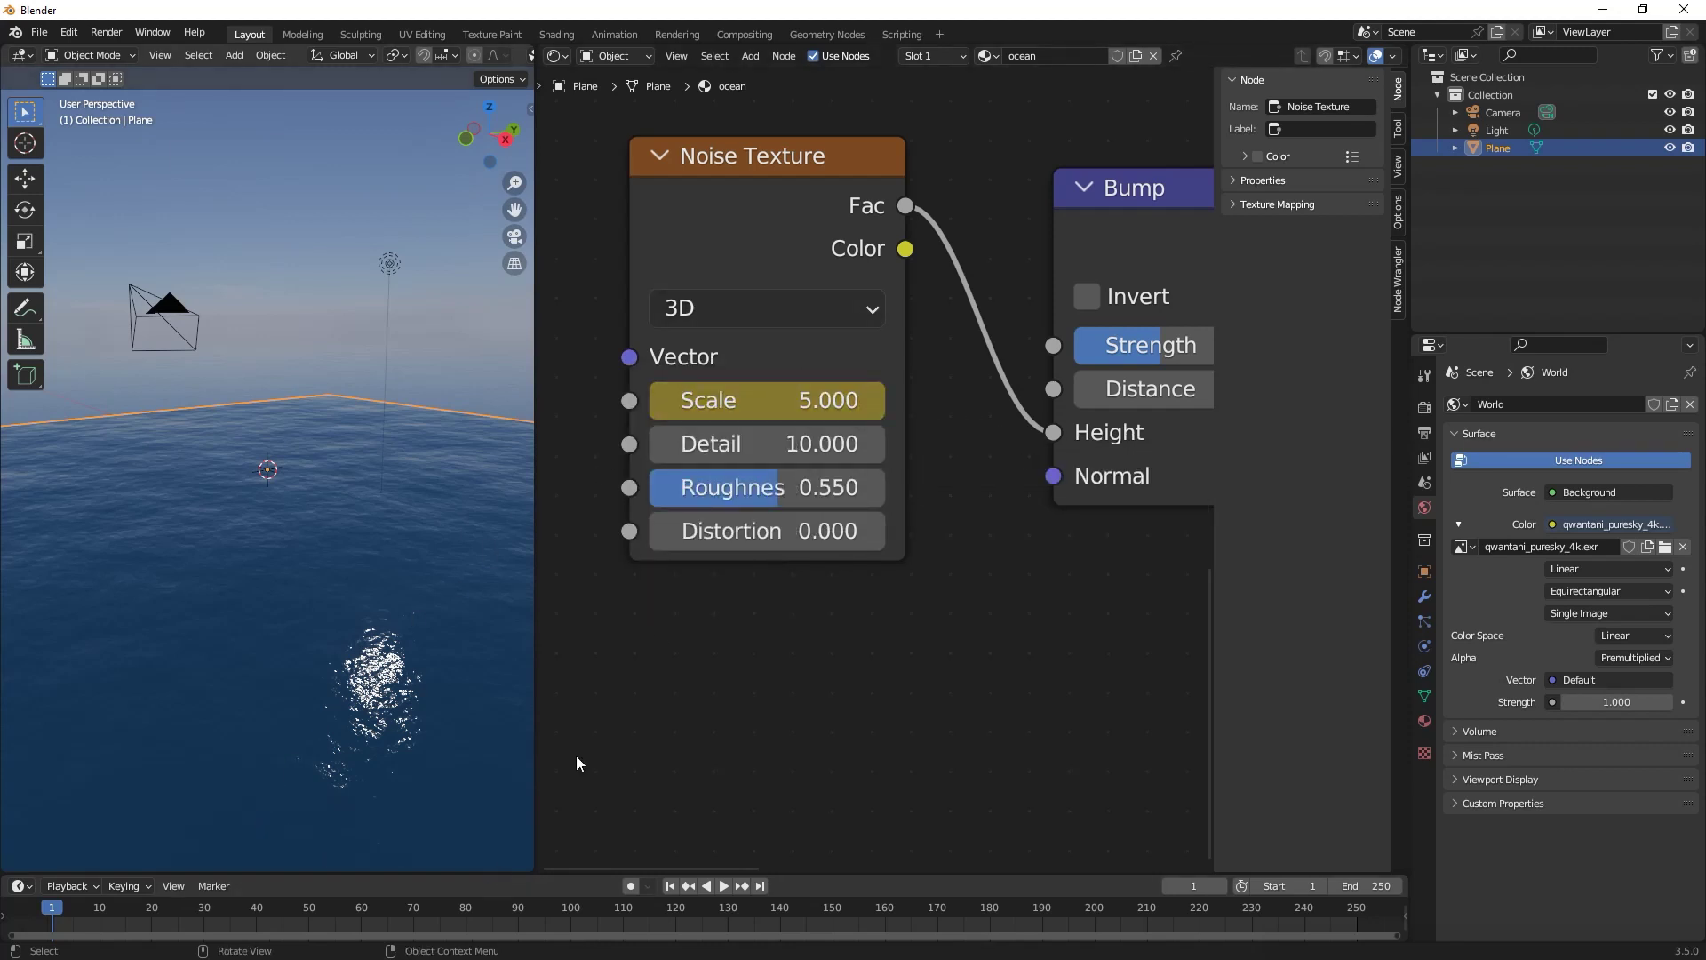
left_click(761, 159)
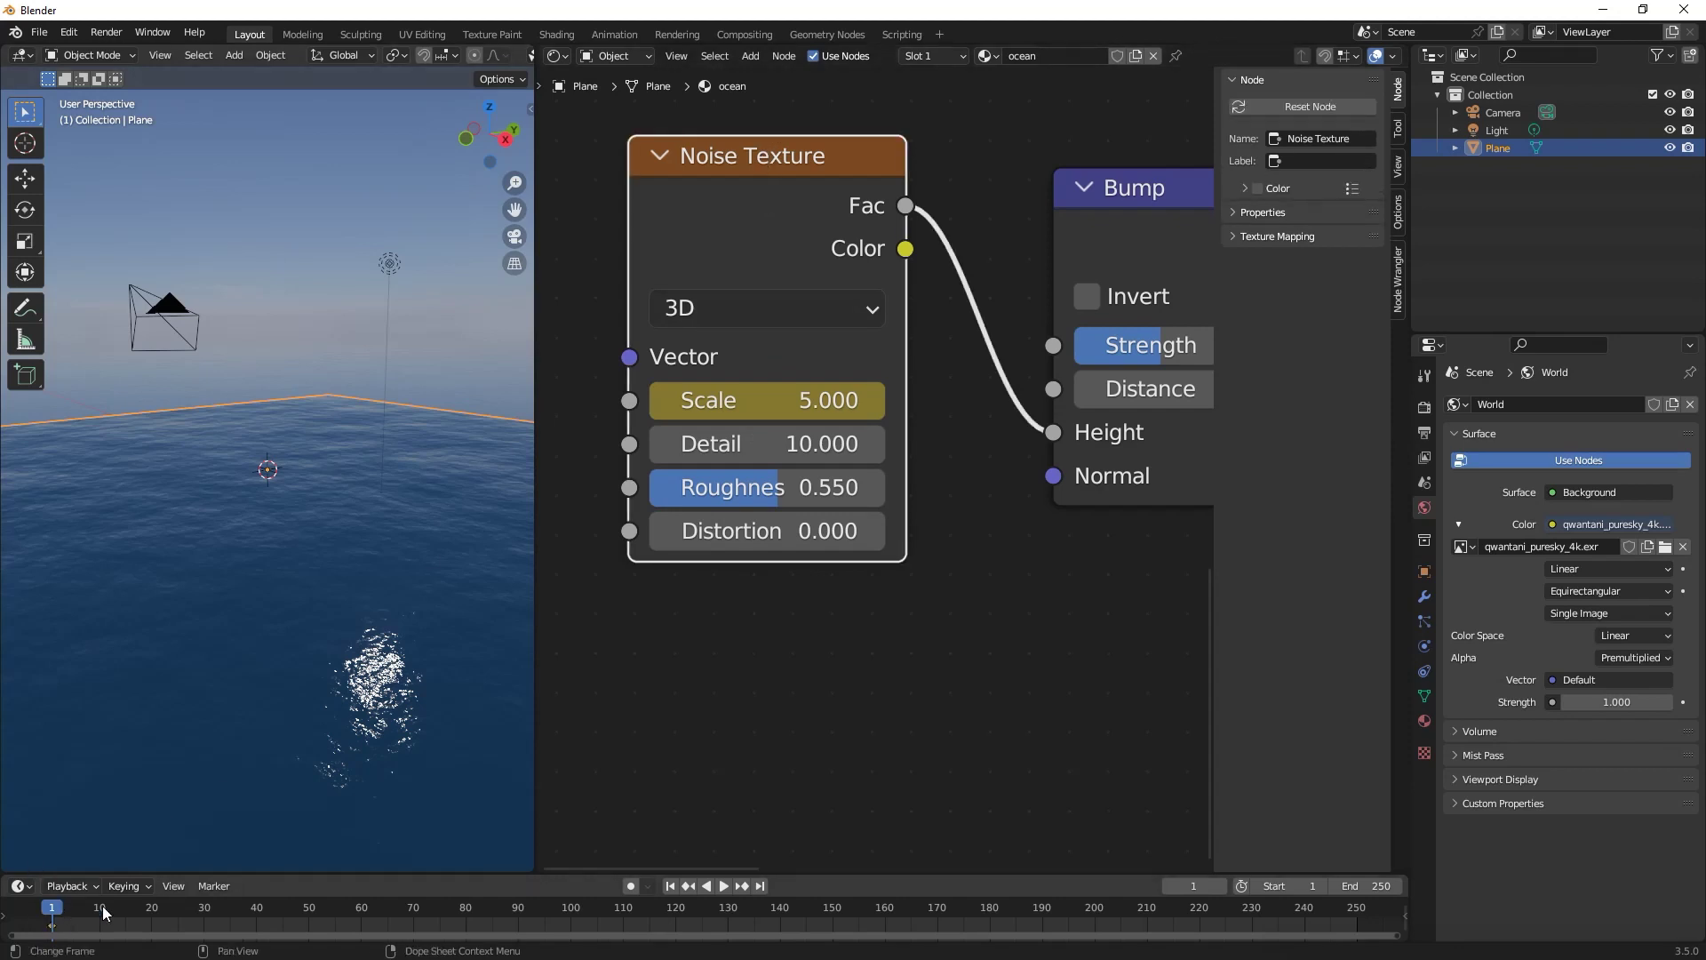
At frame 250, set the Noise Texture's scale to 5.1 and insert a keyframe on it.
left_click(761, 887)
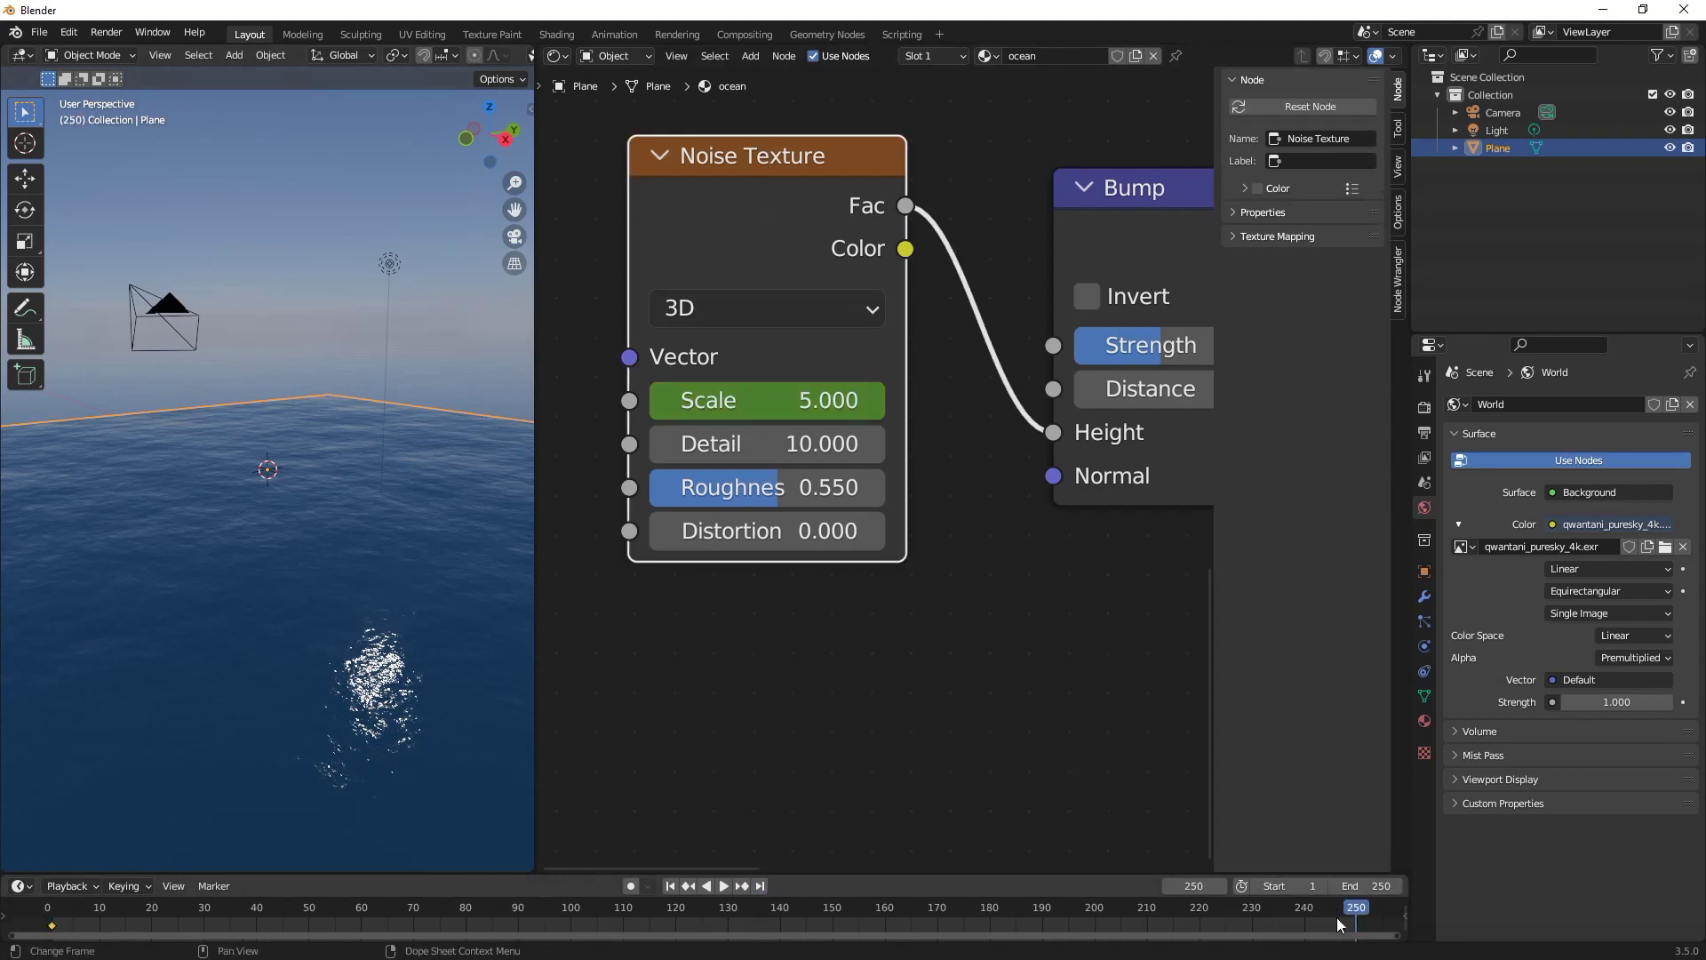
left_click(825, 404)
type("5")
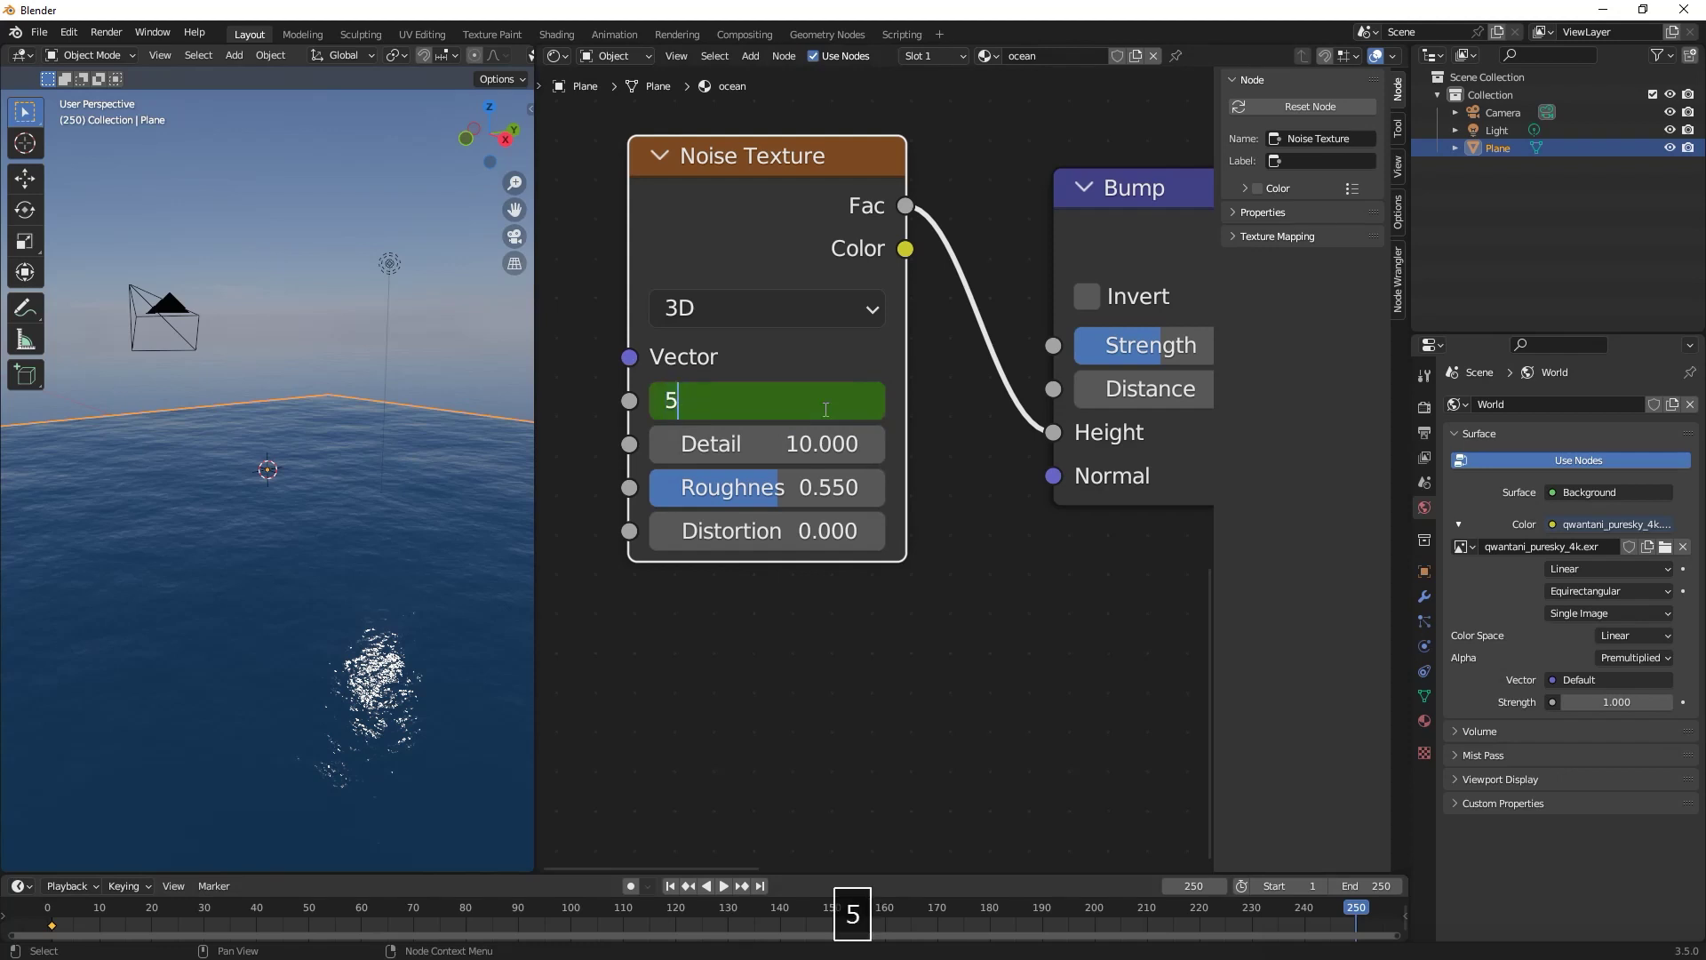
type(".1")
key("Return")
right_click(825, 409)
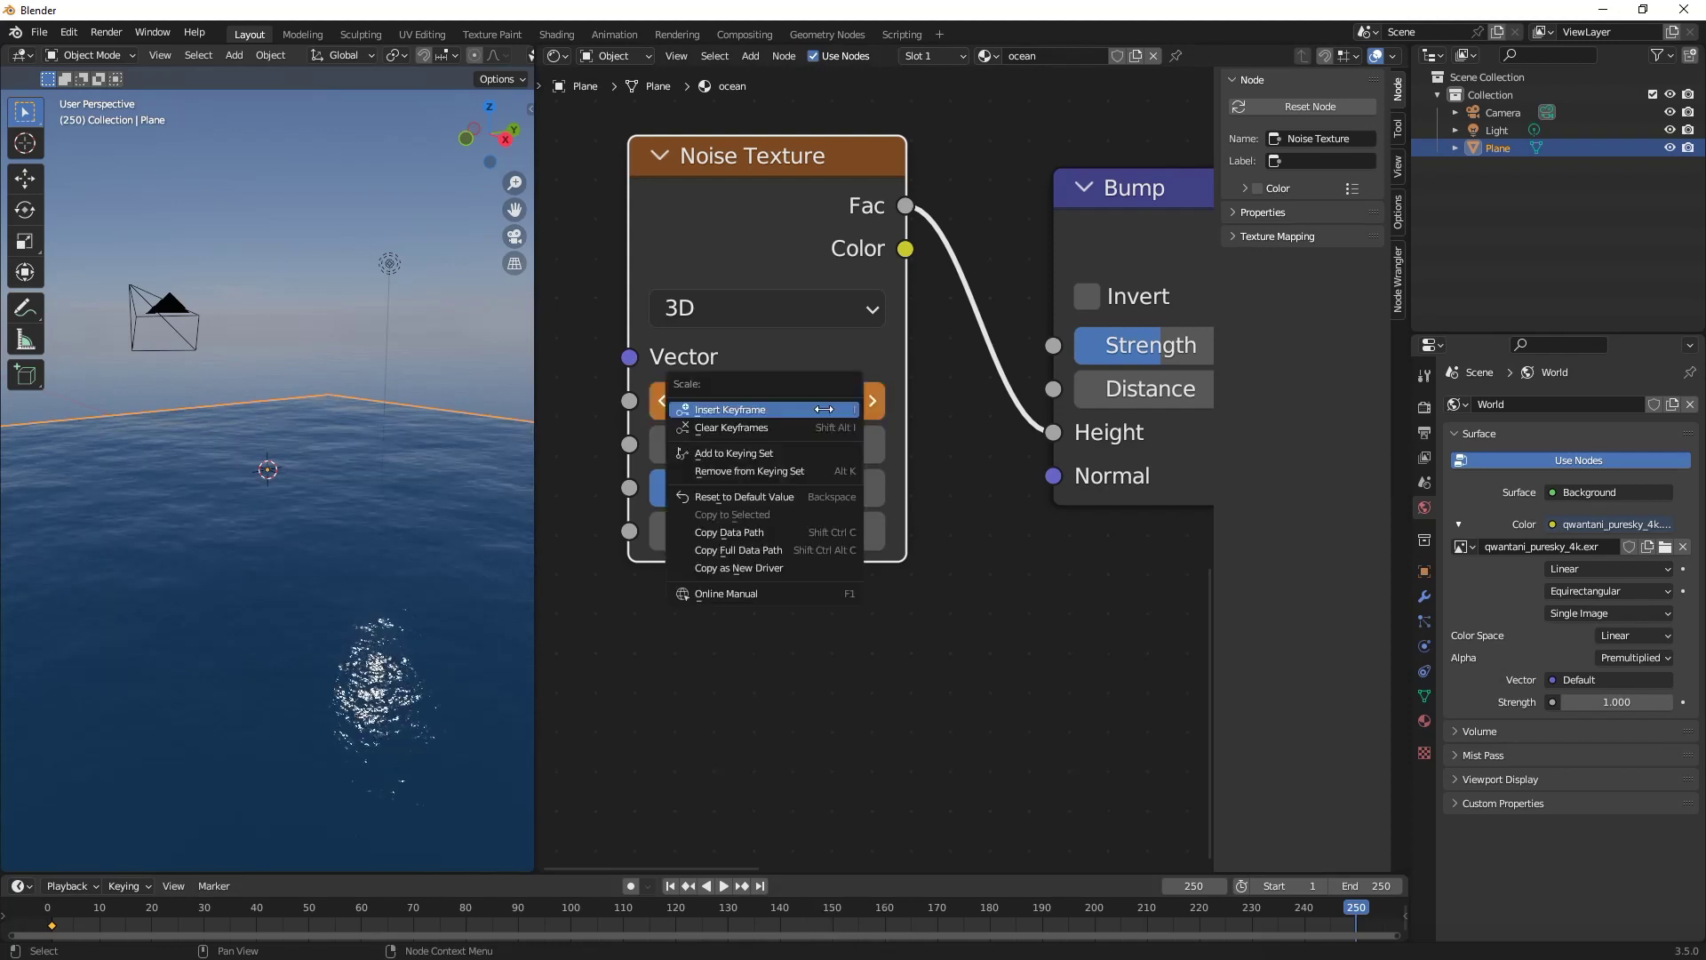
left_click(742, 411)
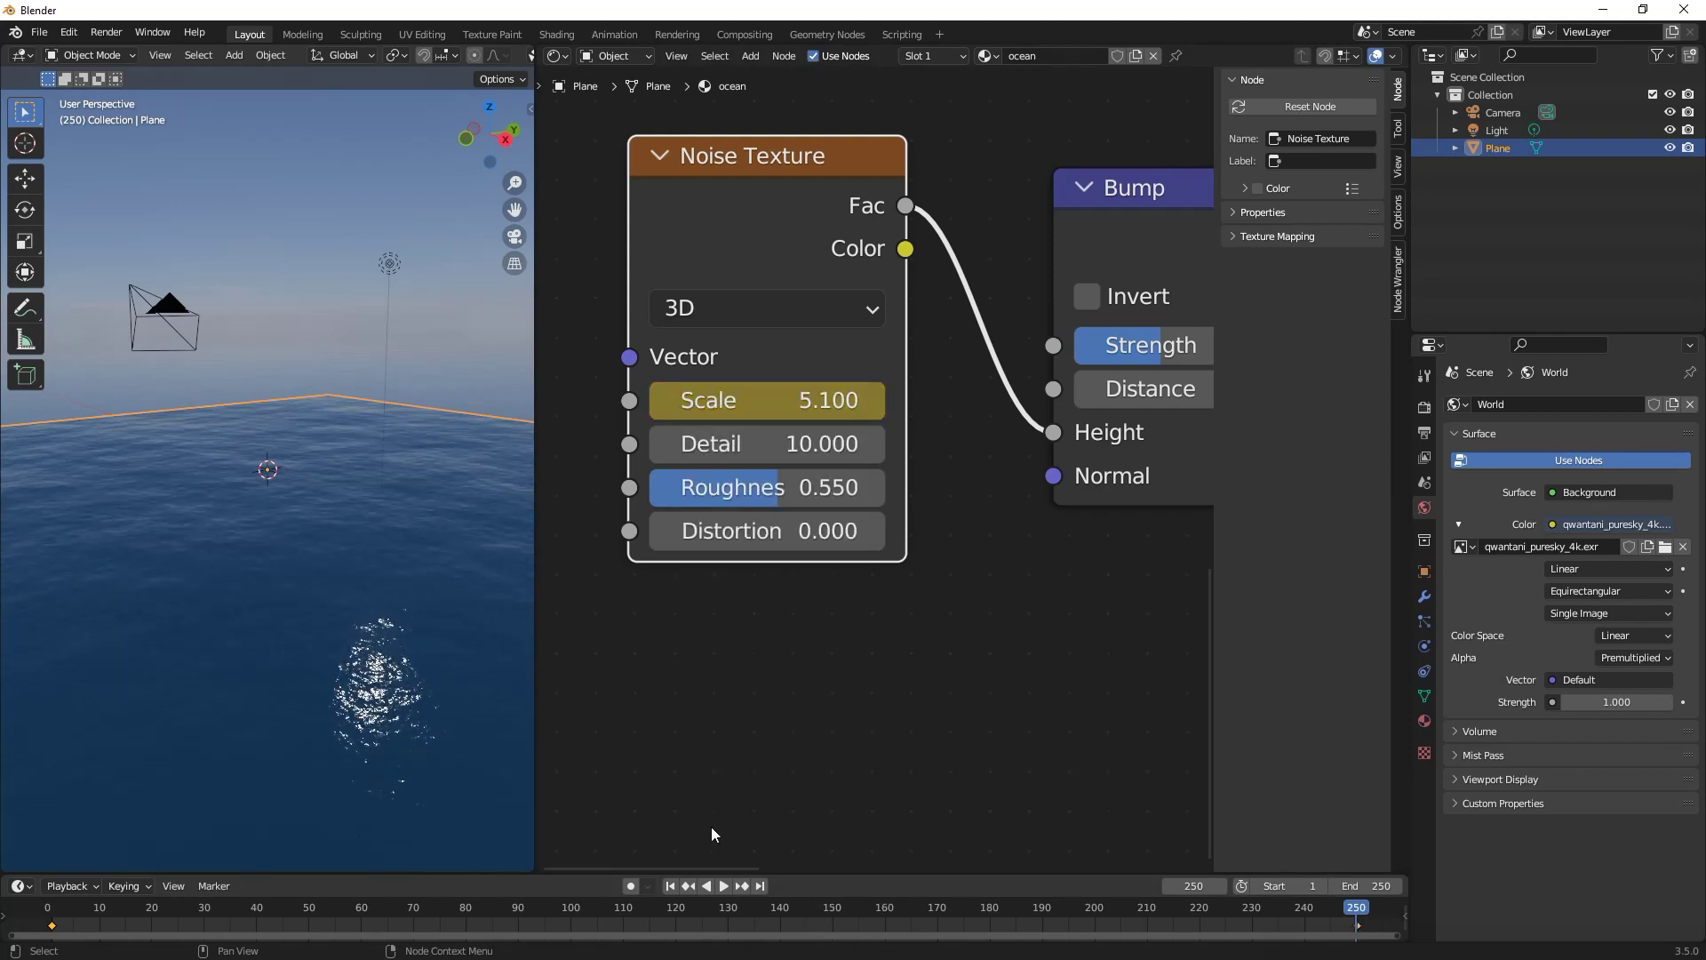
Play the animation and examine the moving water surface from a low viewing angle.
left_click(709, 886)
left_click(720, 885)
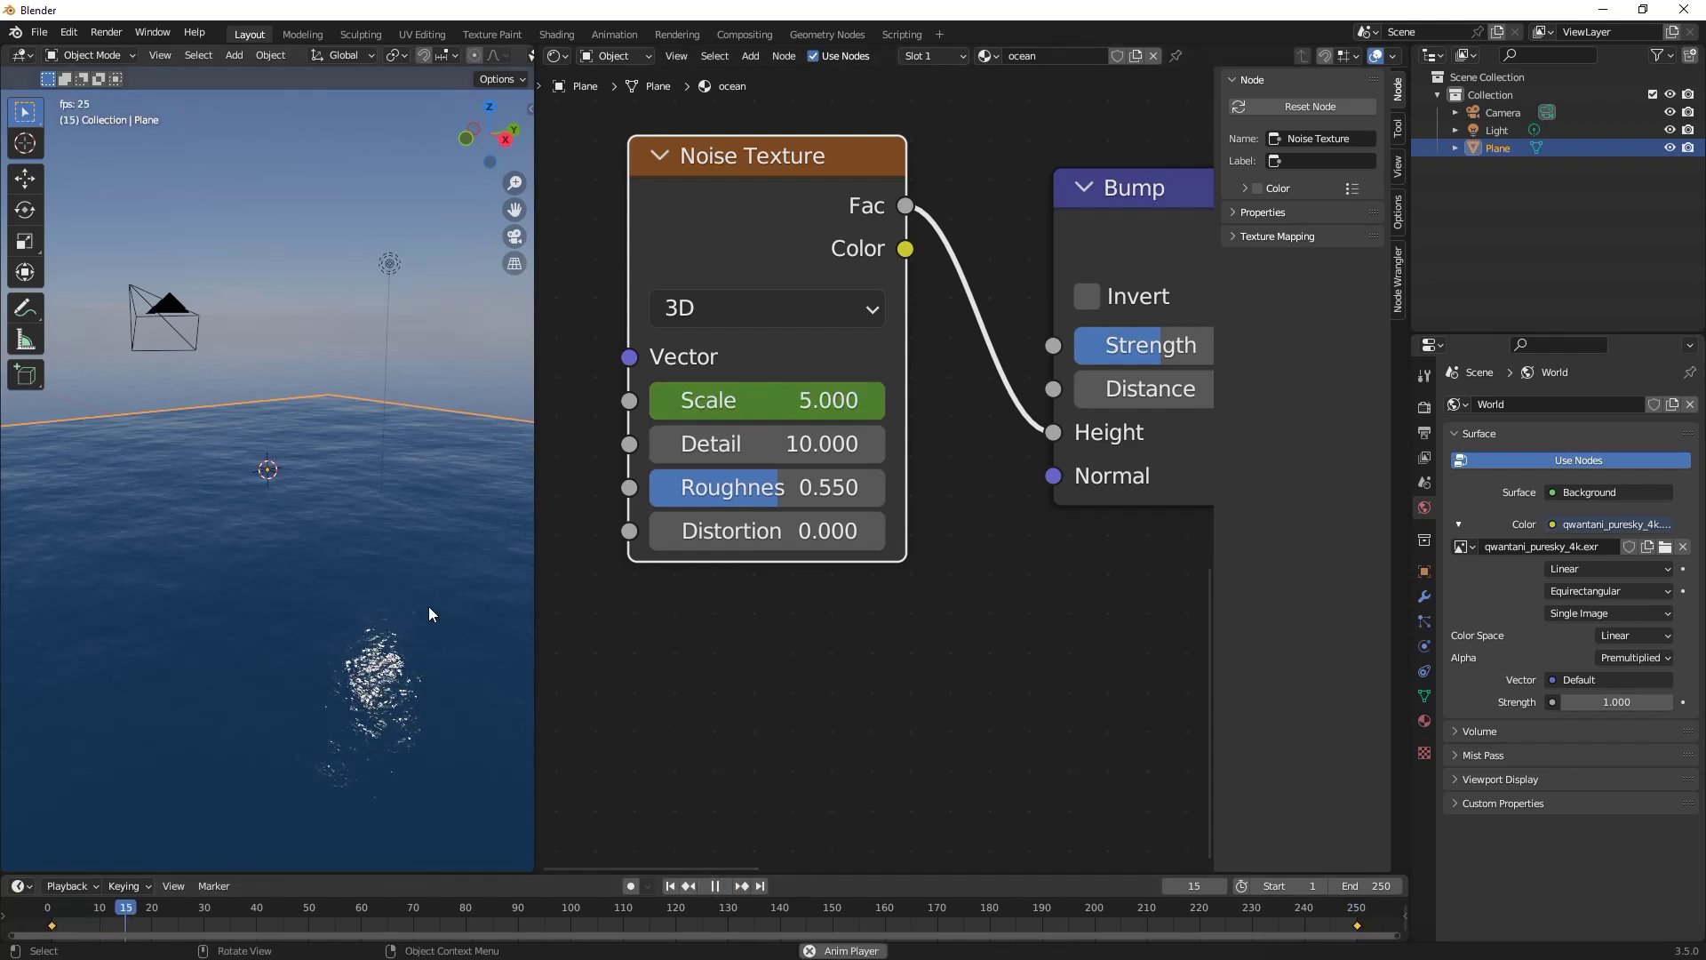
middle_click_drag(424, 589, 421, 569)
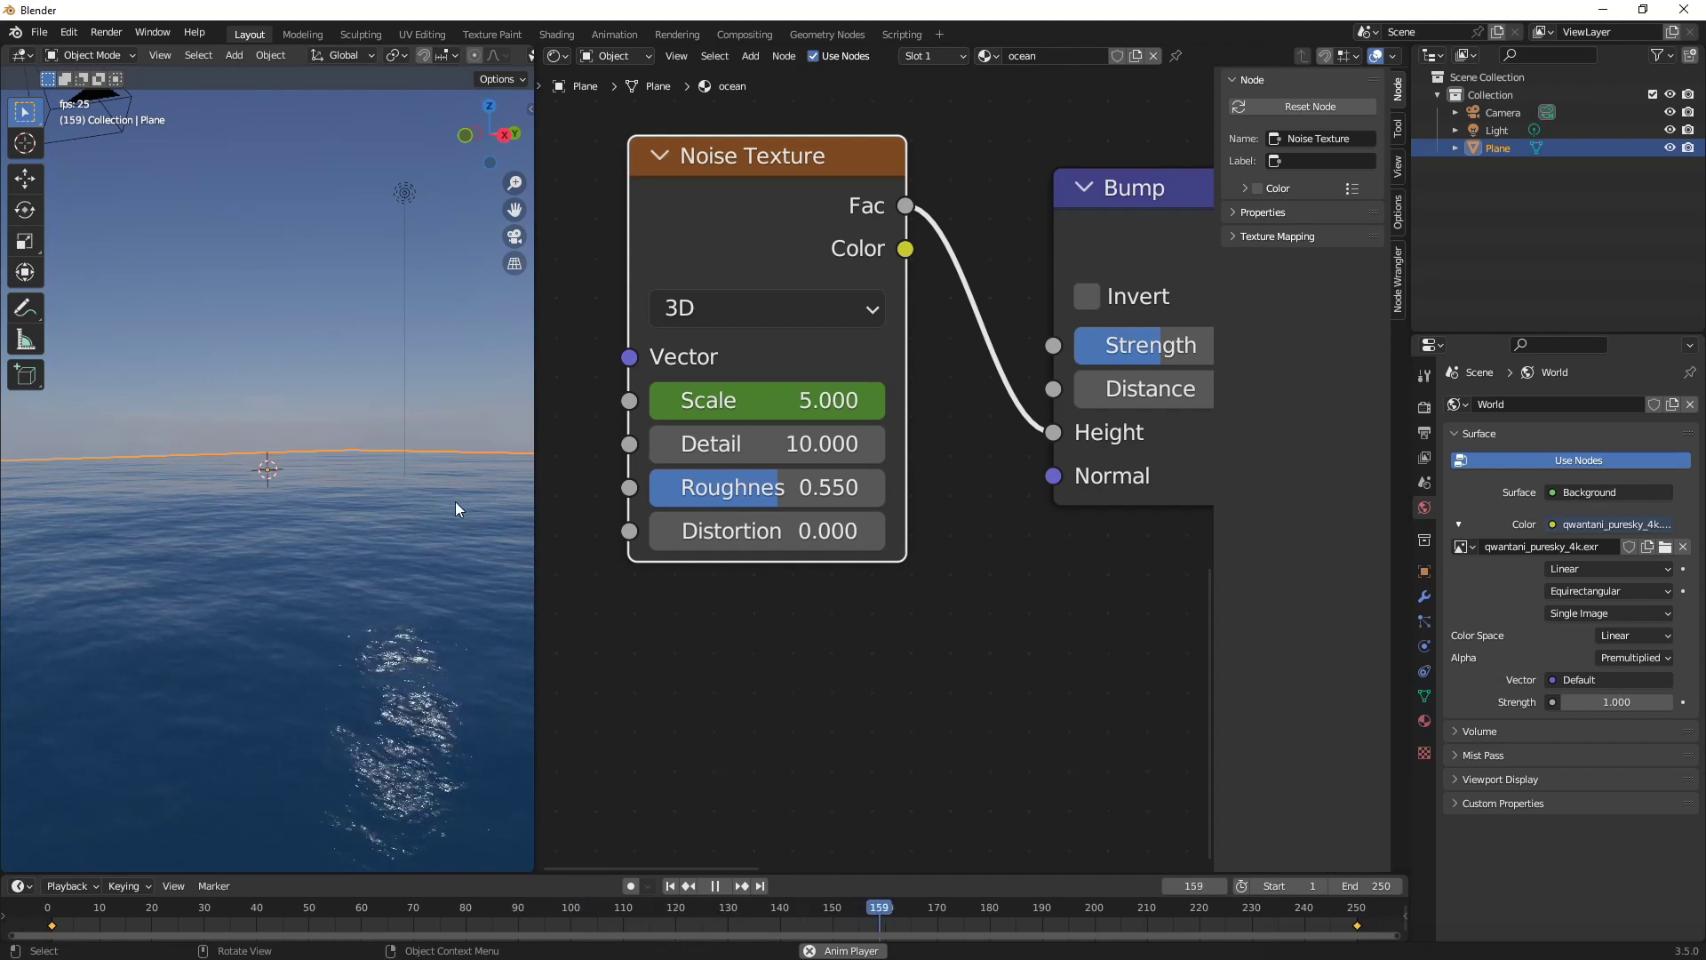
Show the World shader nodes and add Texture Coordinate and Mapping nodes in front of the environment texture.
left_click(614, 55)
left_click(613, 96)
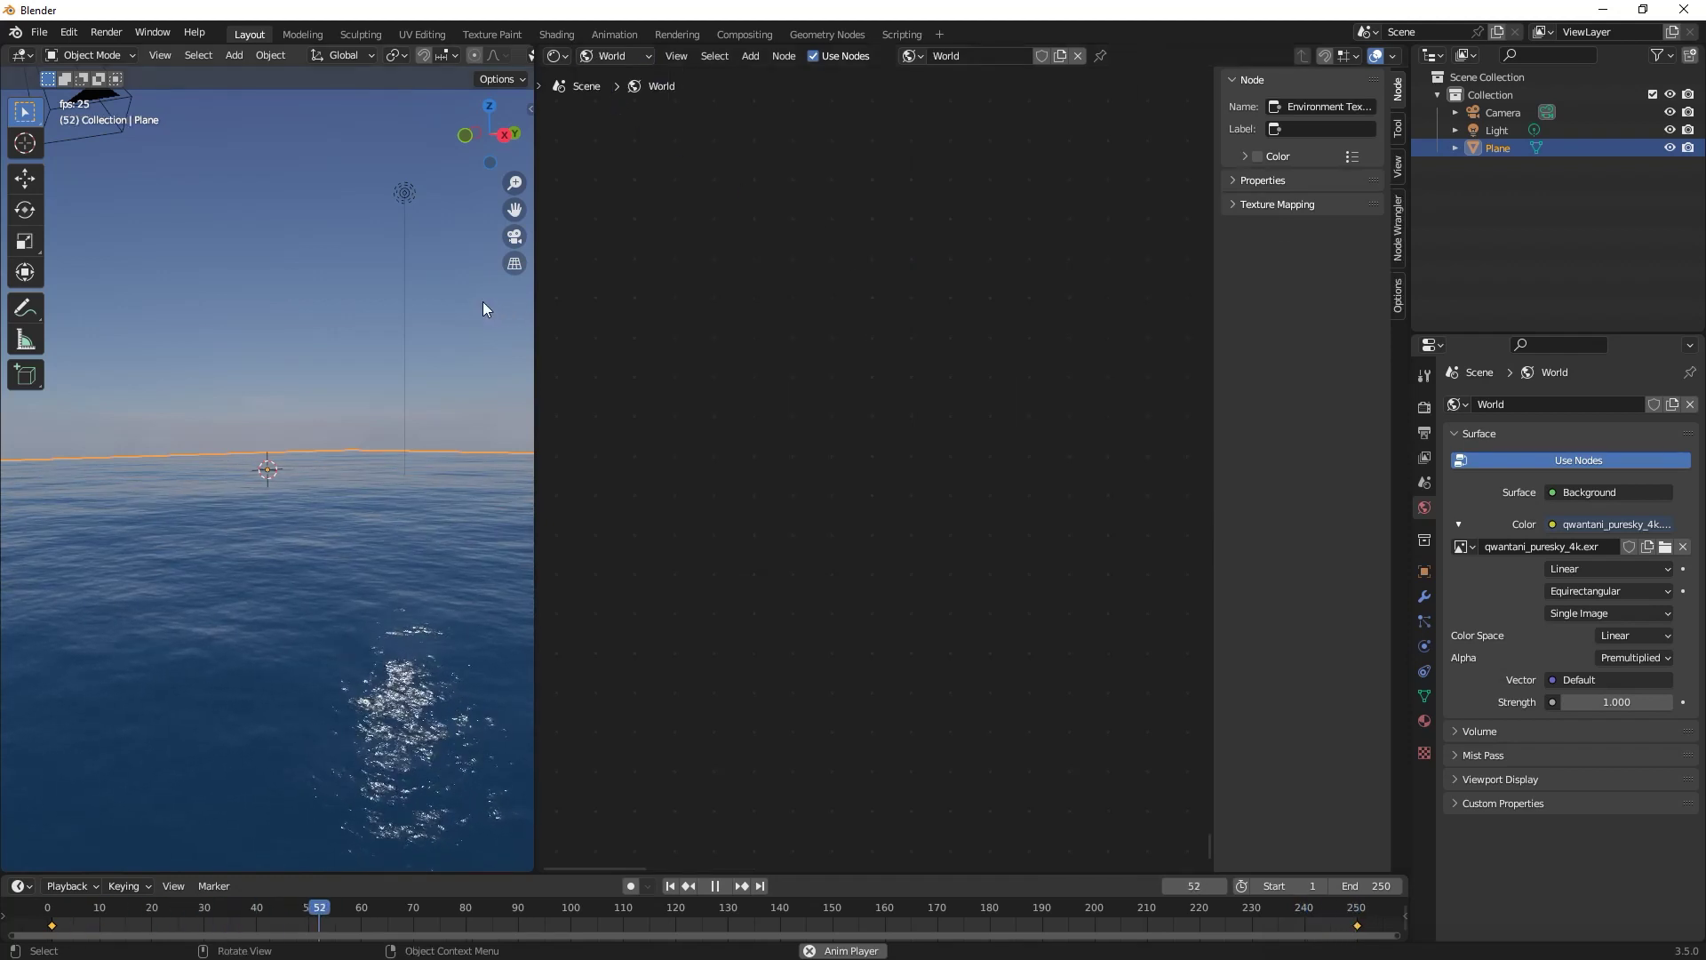
key("Home")
scroll(946, 358, "down", 6)
middle_click_drag(1014, 358, 1032, 524)
scroll(980, 296, "up", 6)
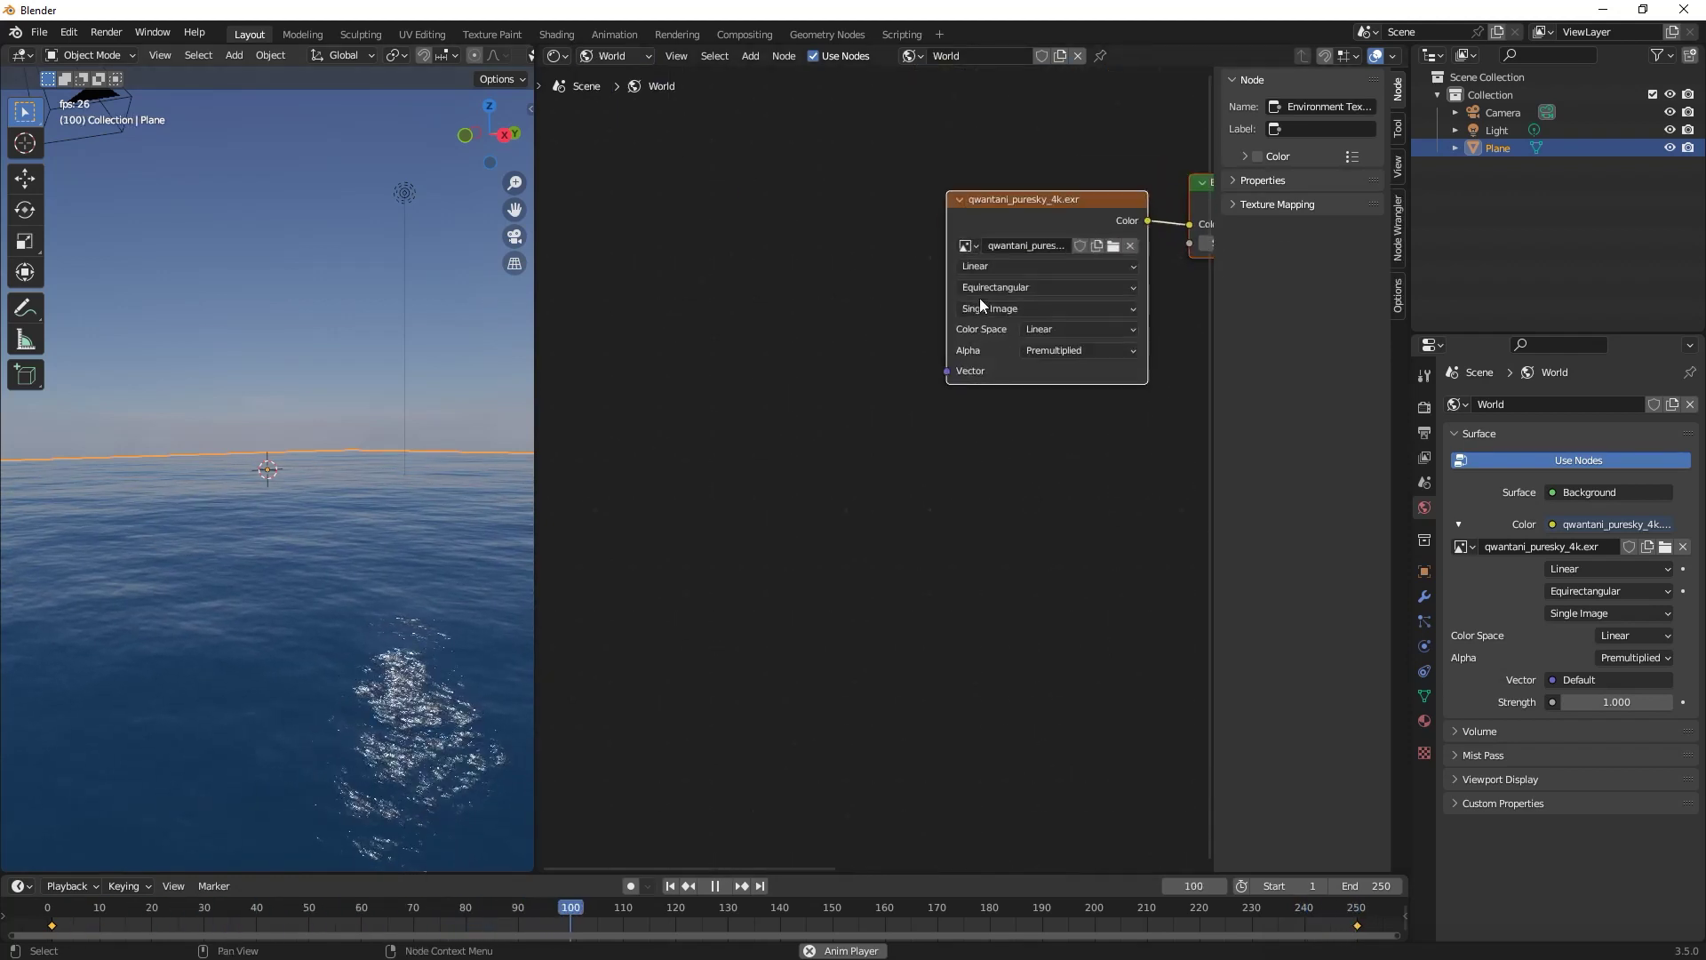
middle_click_drag(979, 297, 903, 436)
scroll(907, 427, "up", 1)
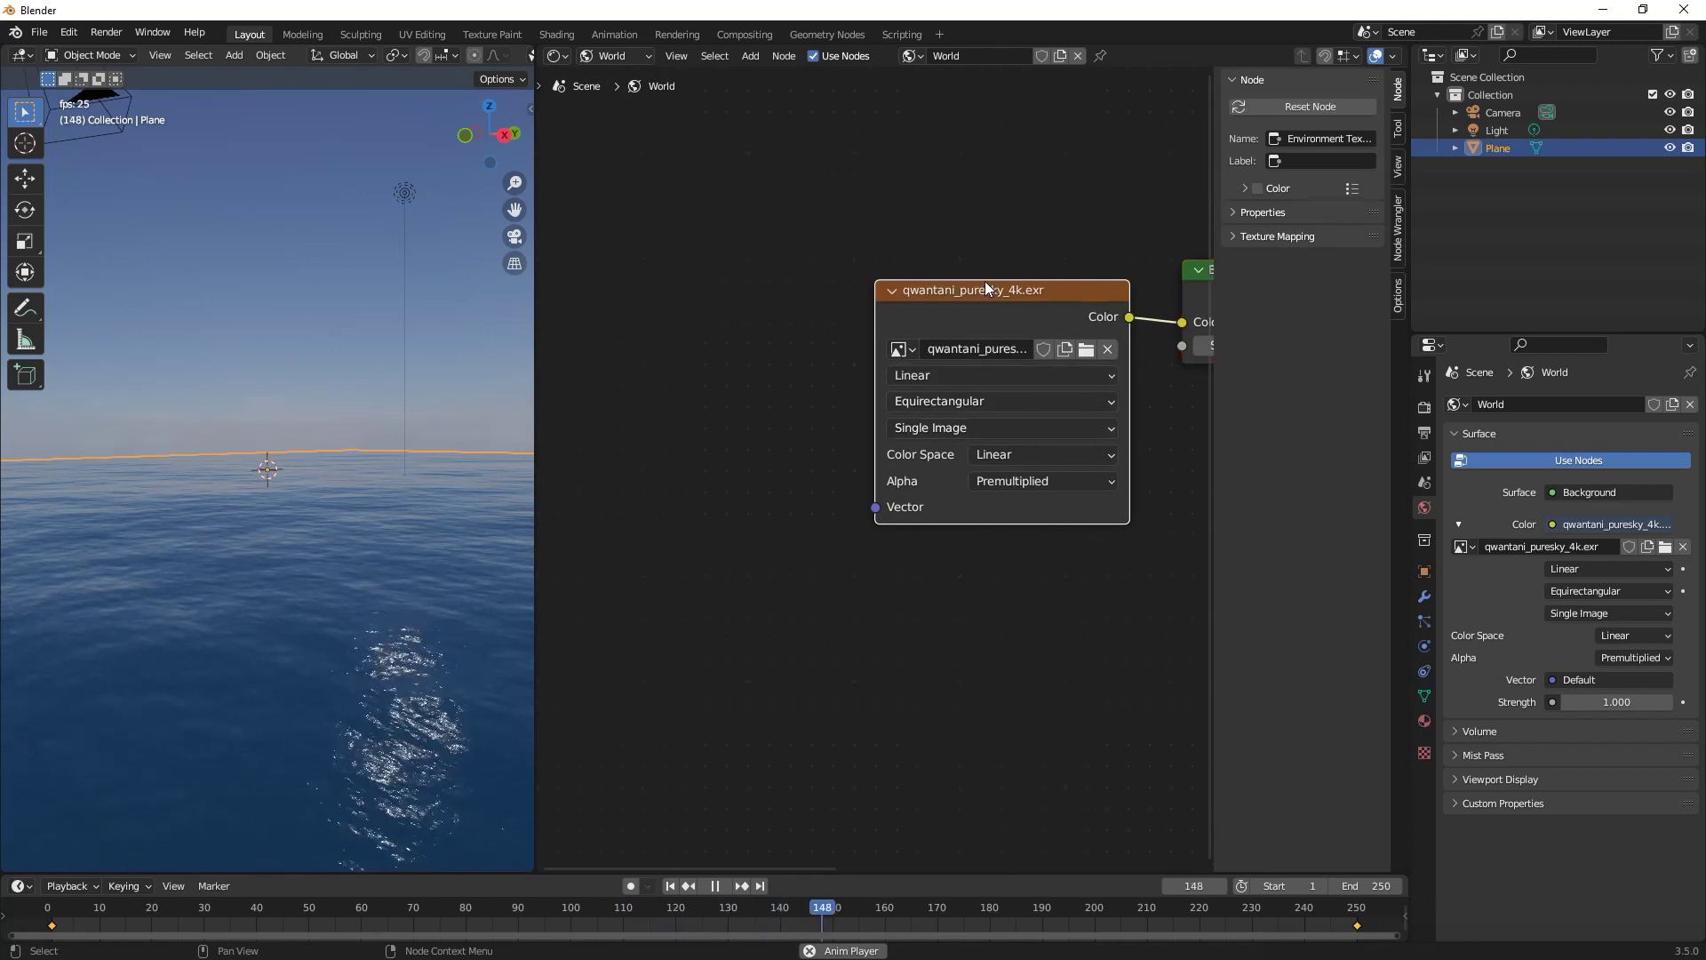
key("ctrl+t")
middle_click_drag(806, 288, 948, 269)
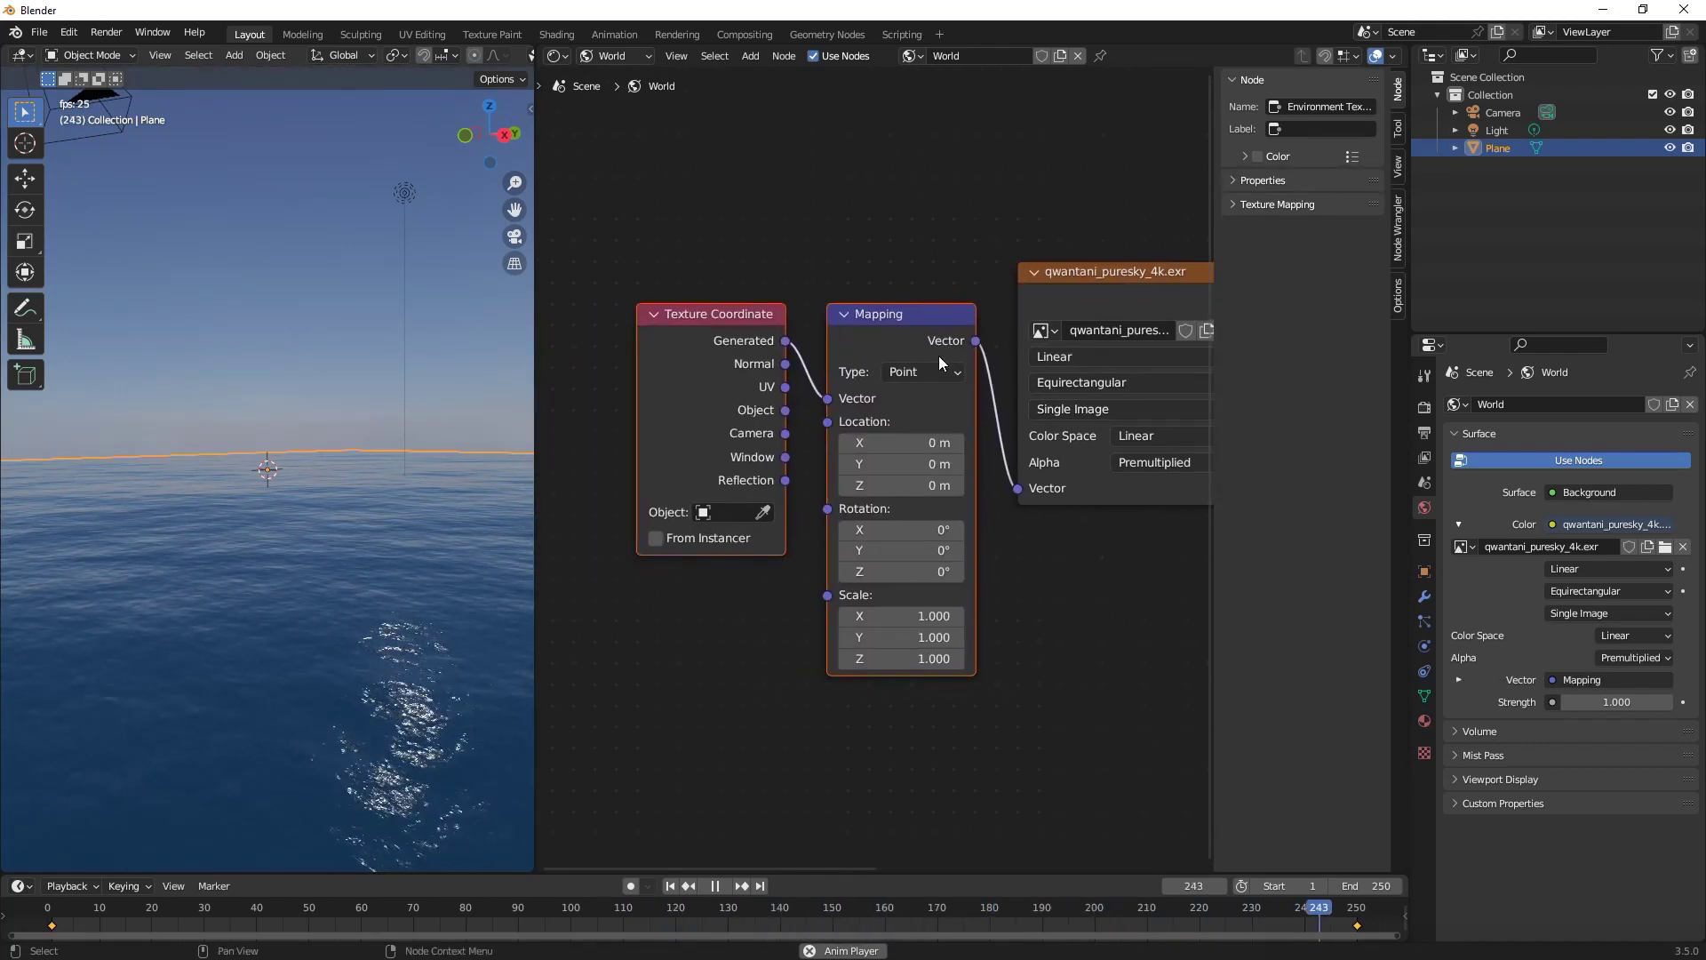
Set the Mapping node's Z location to 0.1 m and deselect the ocean plane.
left_click(958, 485)
left_click(336, 417)
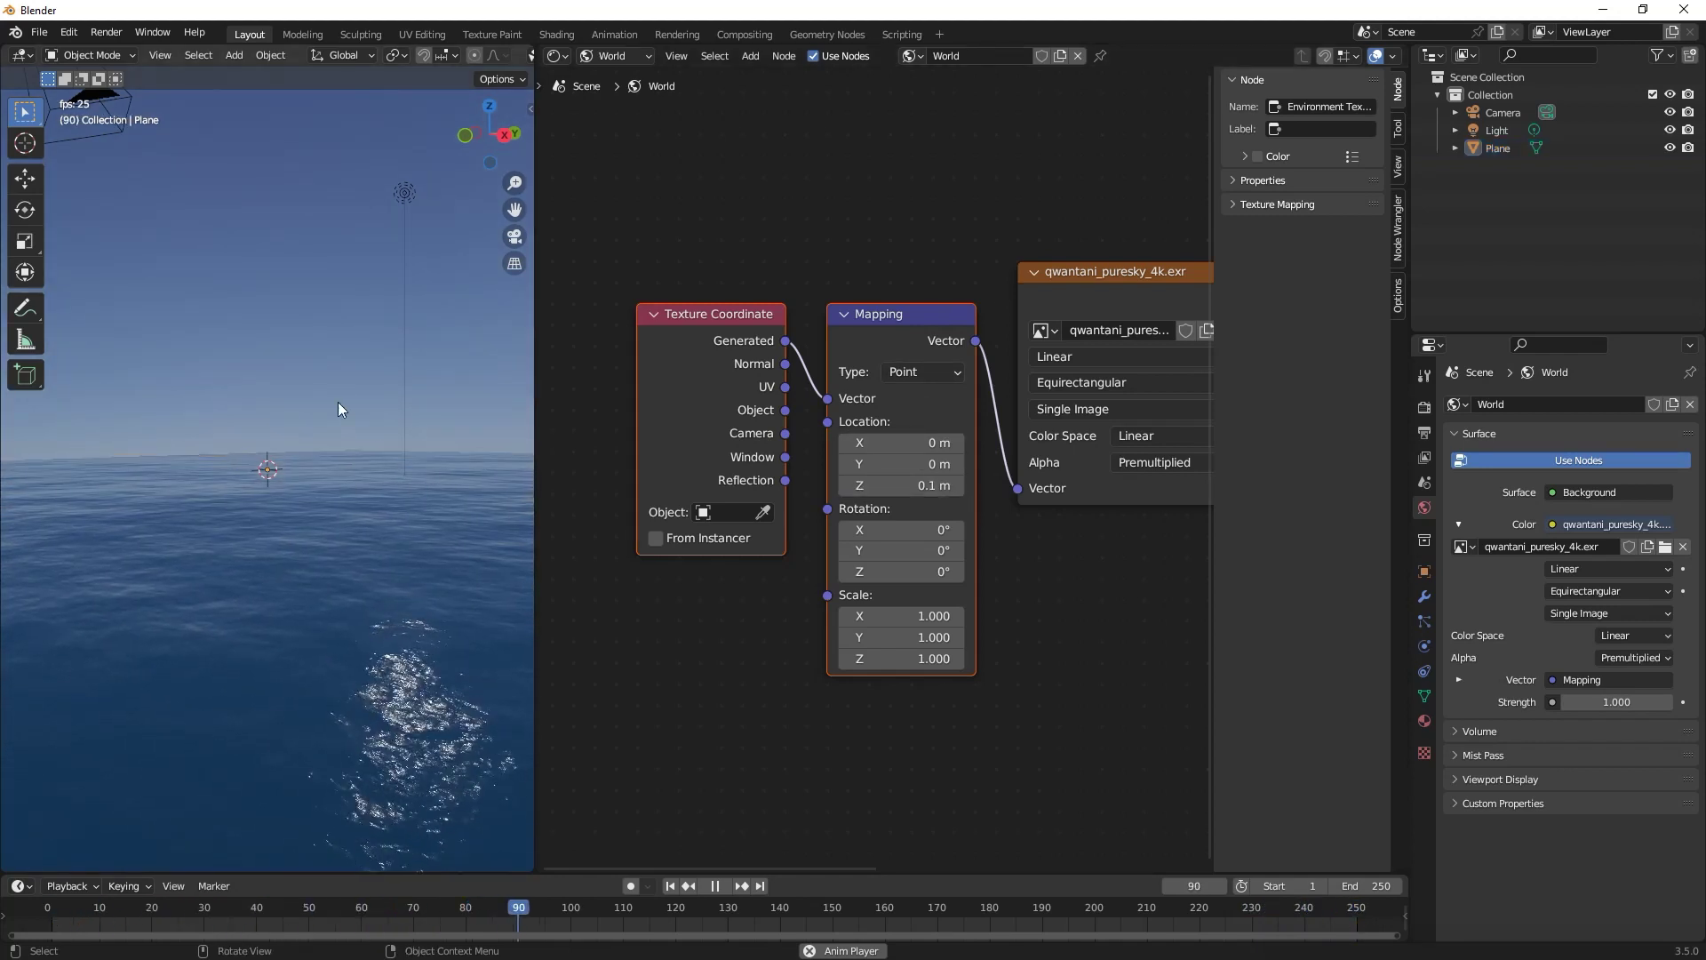
middle_click_drag(784, 418, 795, 413)
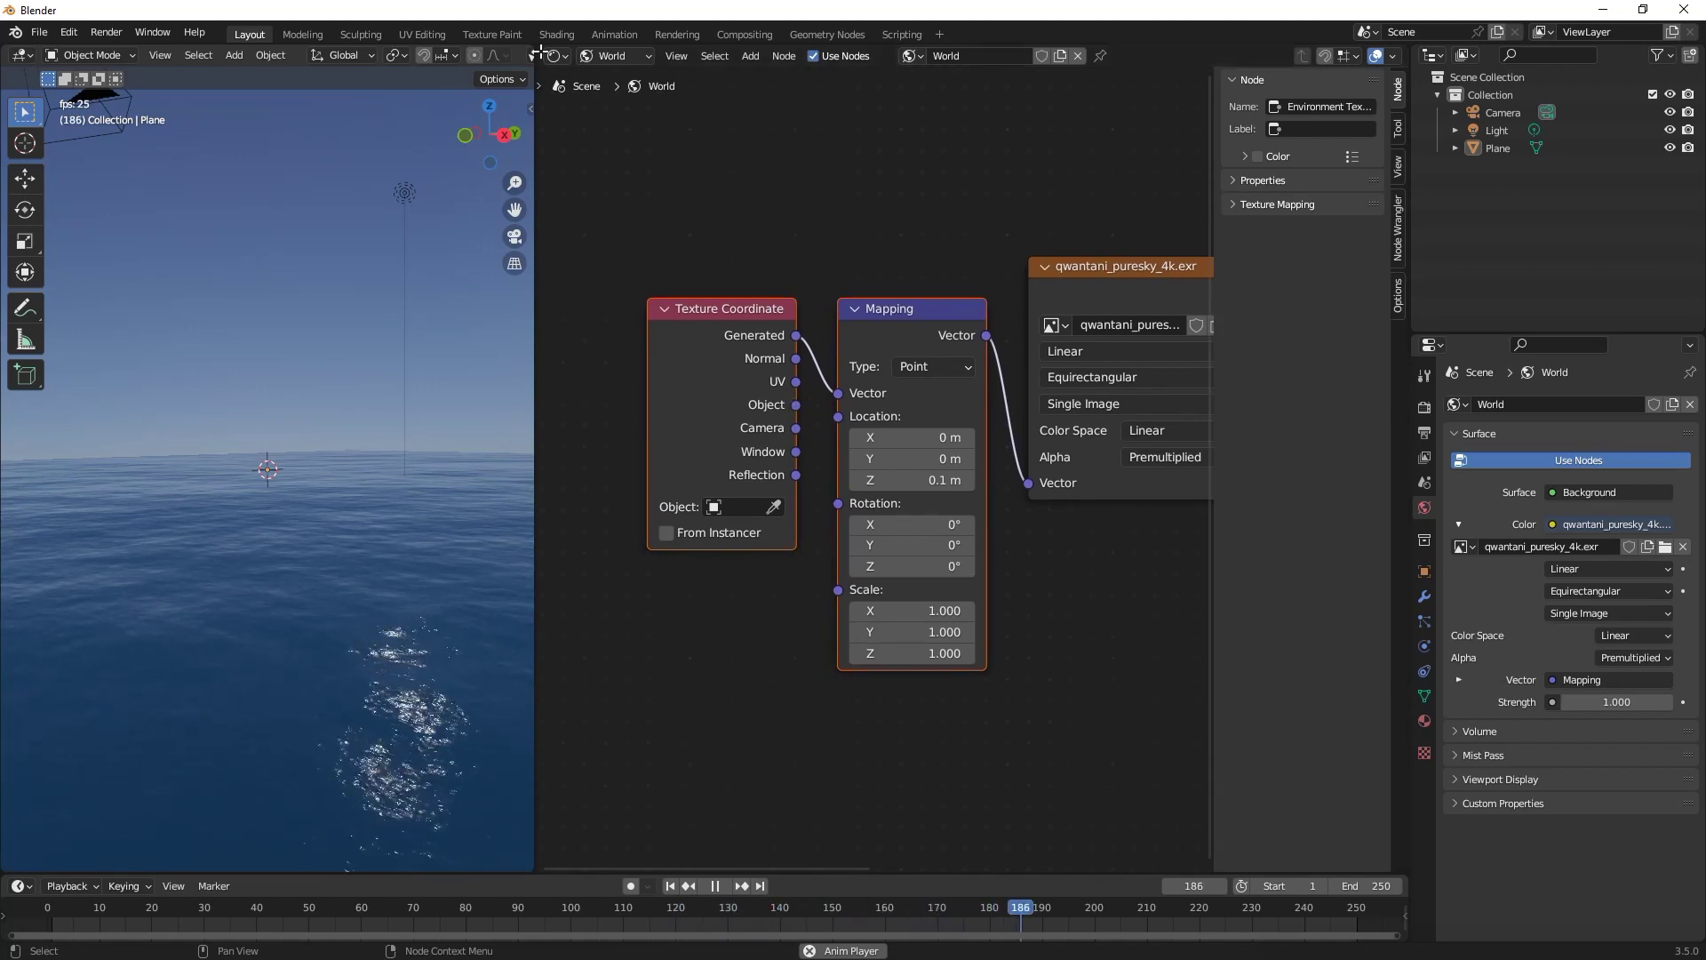
Expand the 3D viewport over the node editor and stop the animation back at frame 1.
left_click_drag(533, 50, 738, 262)
middle_click_drag(738, 261, 752, 285)
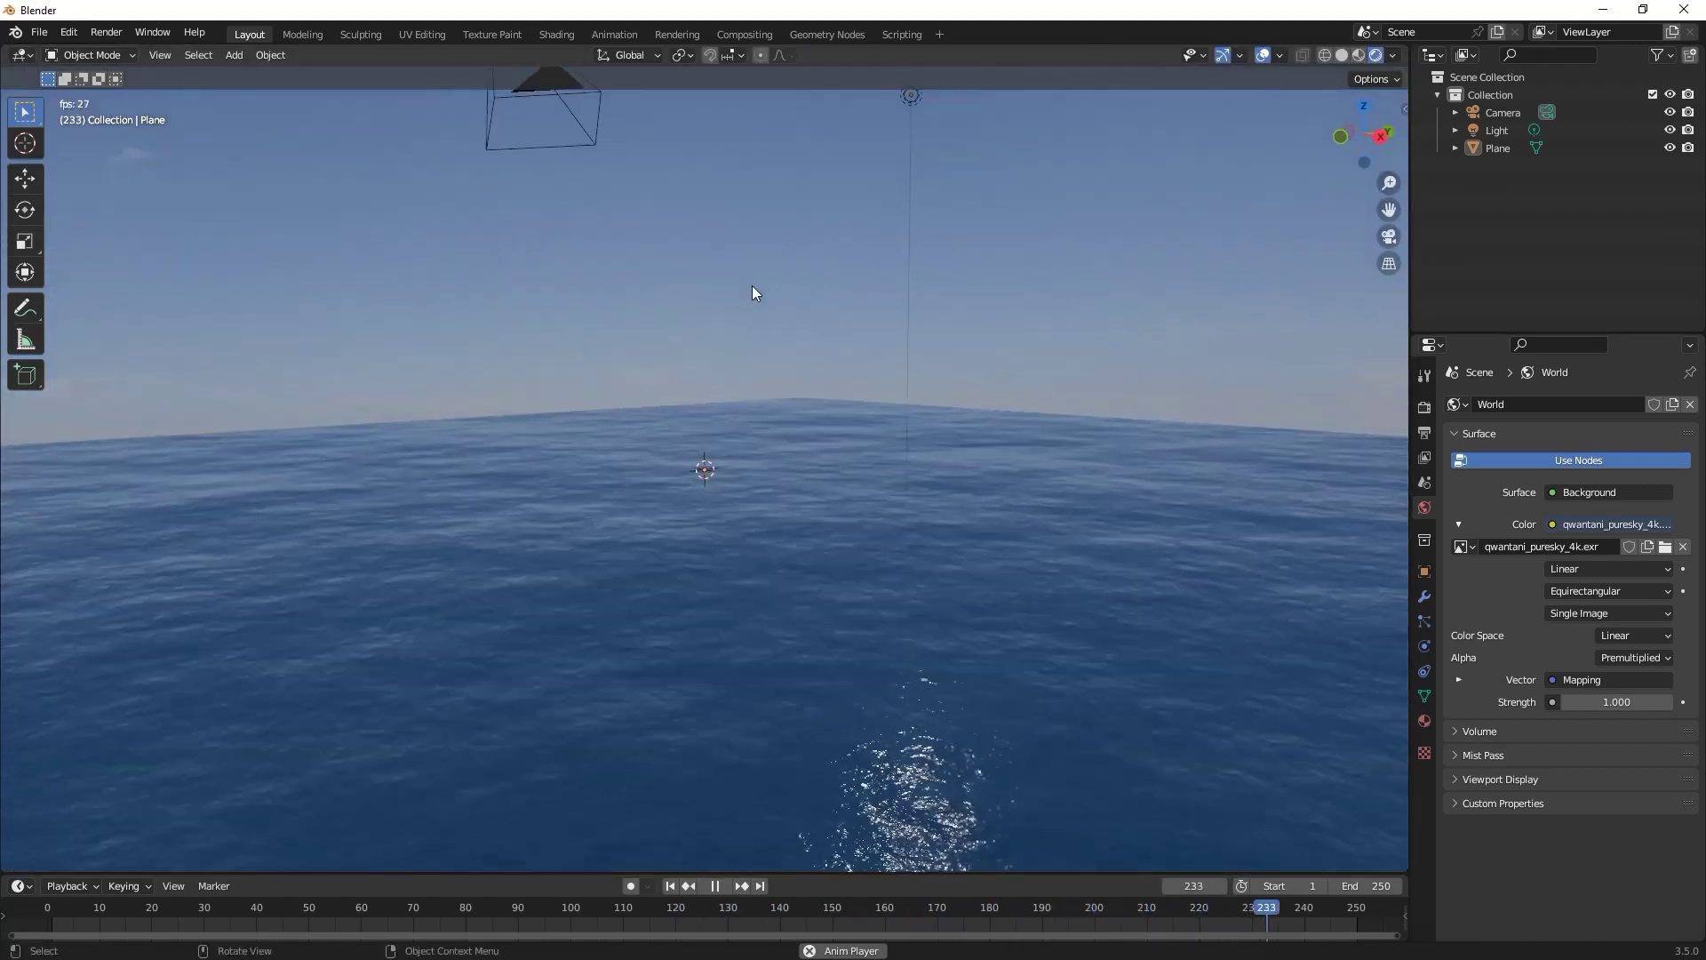
middle_click_drag(858, 404, 762, 382, "shift")
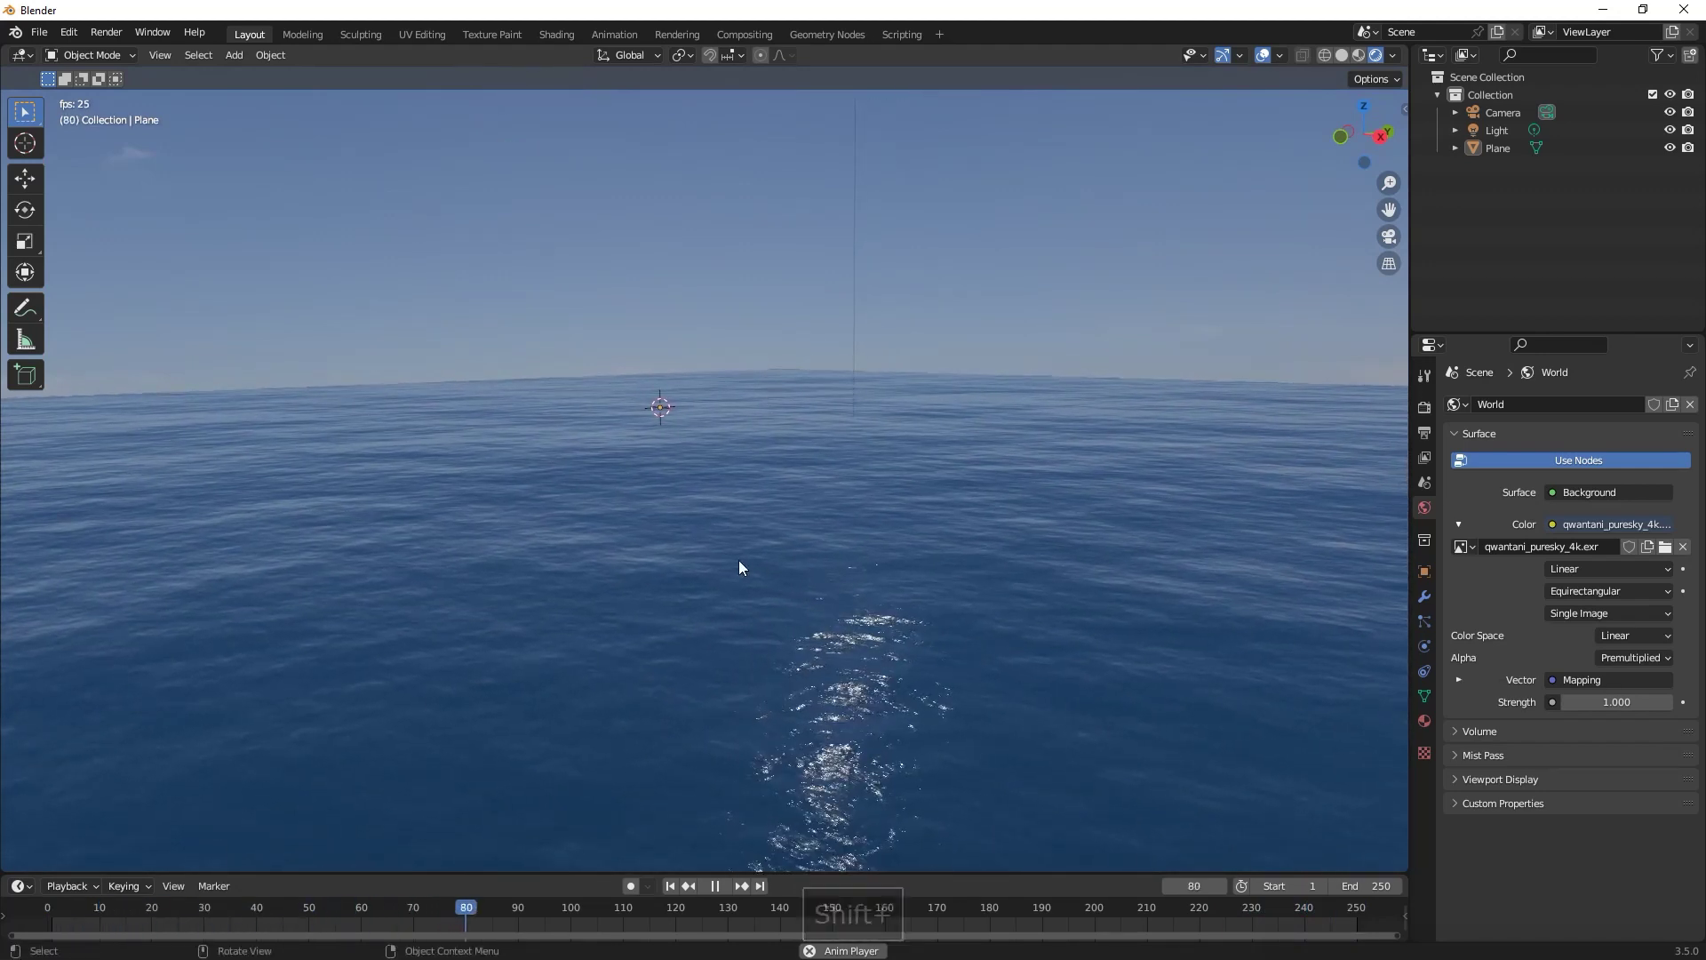
left_click(715, 887)
left_click(671, 886)
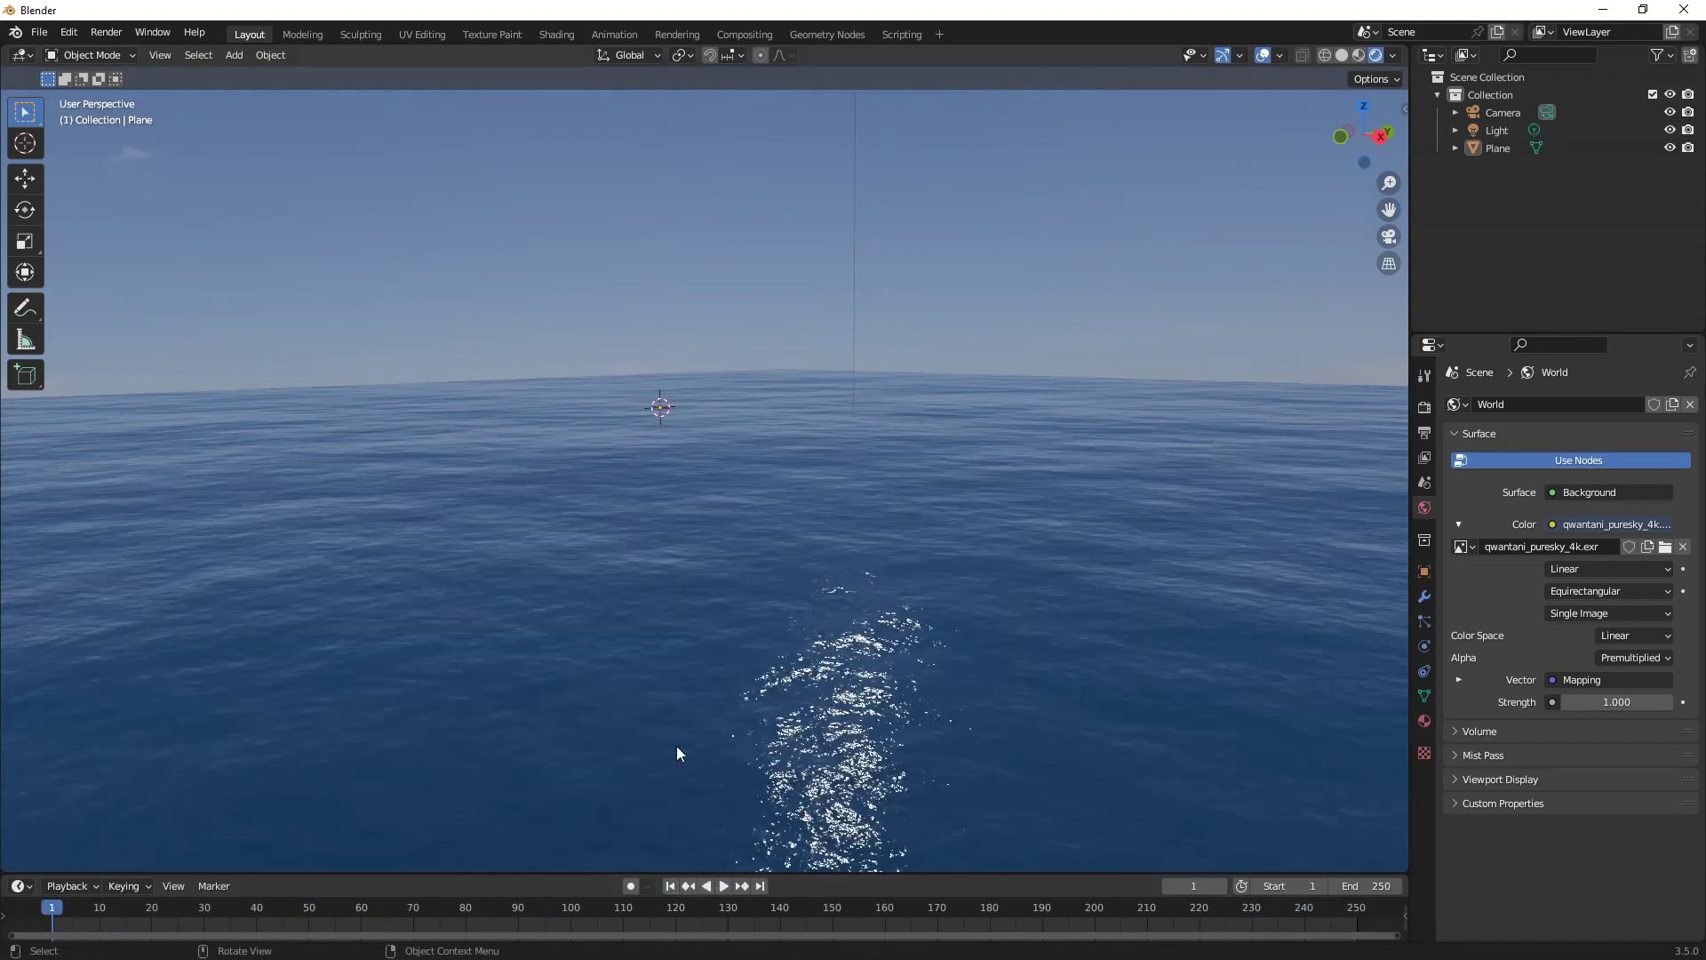
Search the add-on preferences for "land" to check that A.N.T.Landscape is enabled, and close the preferences.
left_click(71, 34)
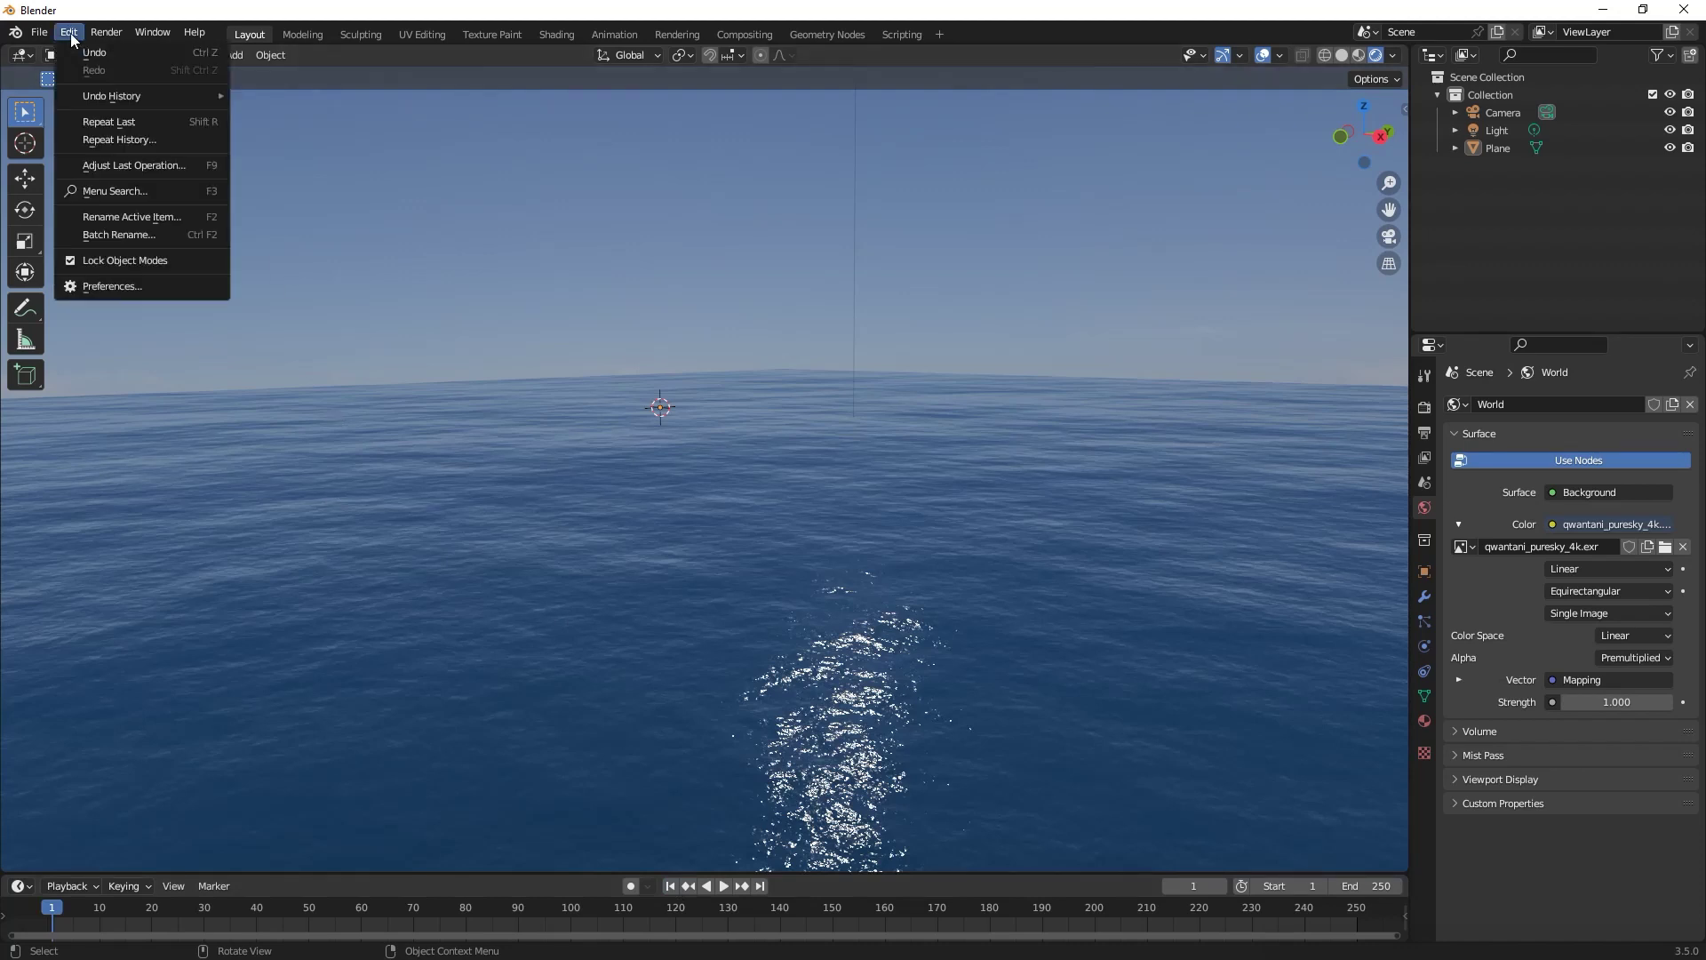
left_click(117, 284)
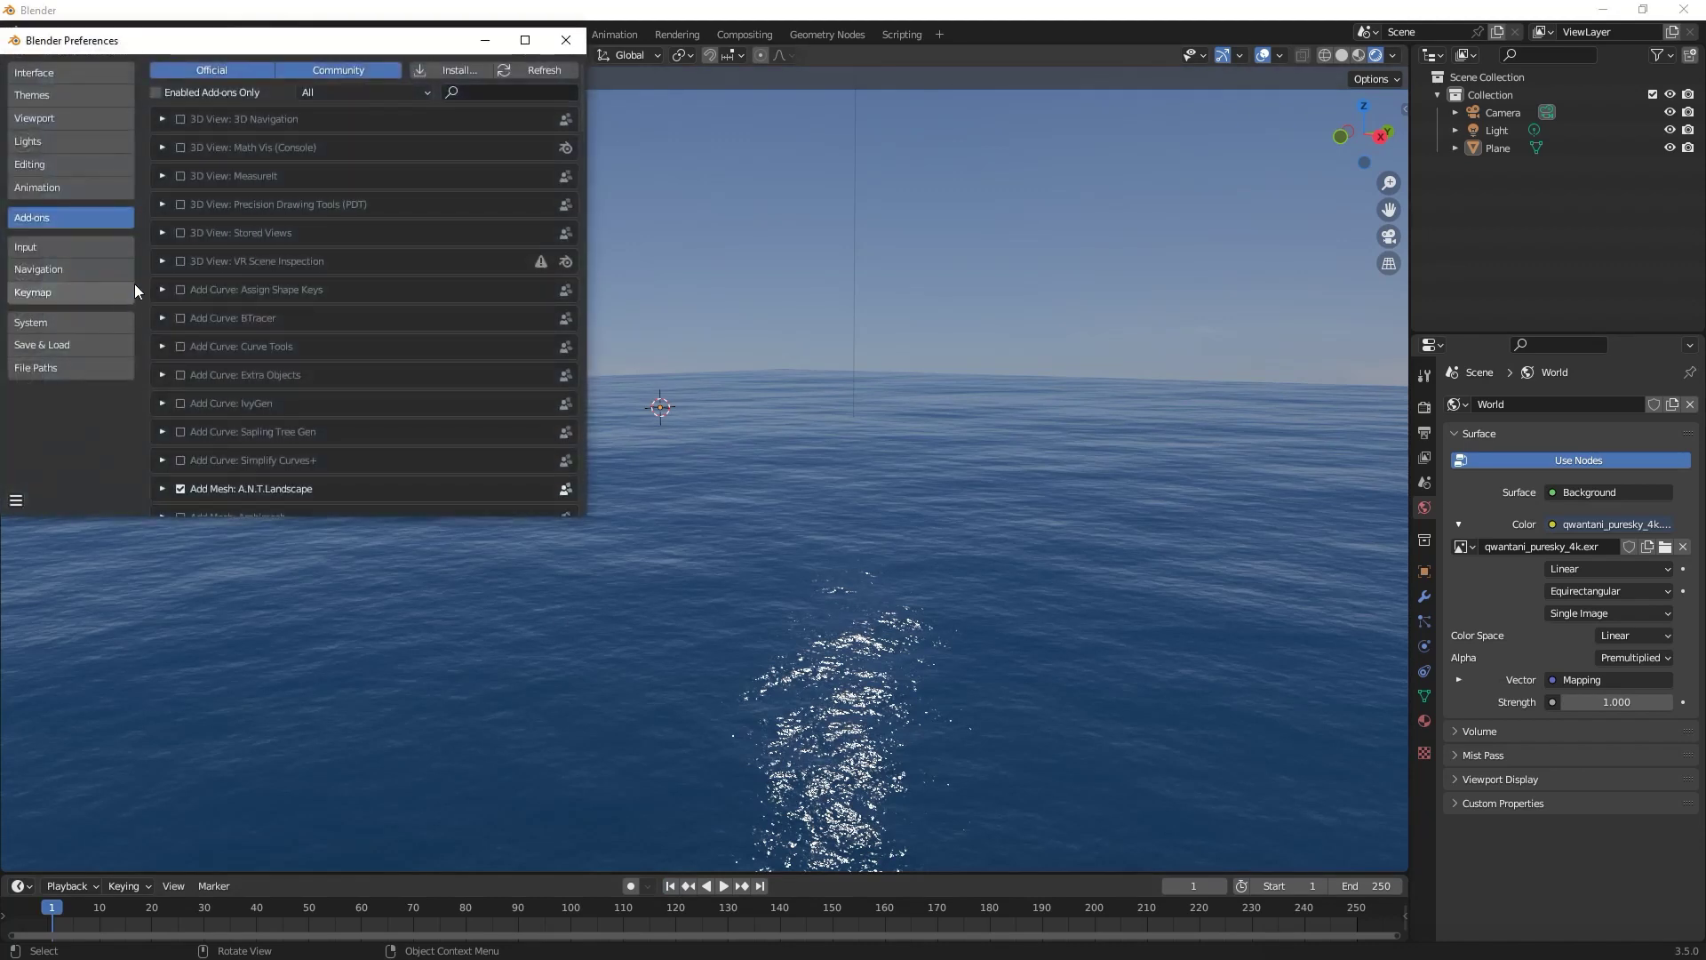
type("lan")
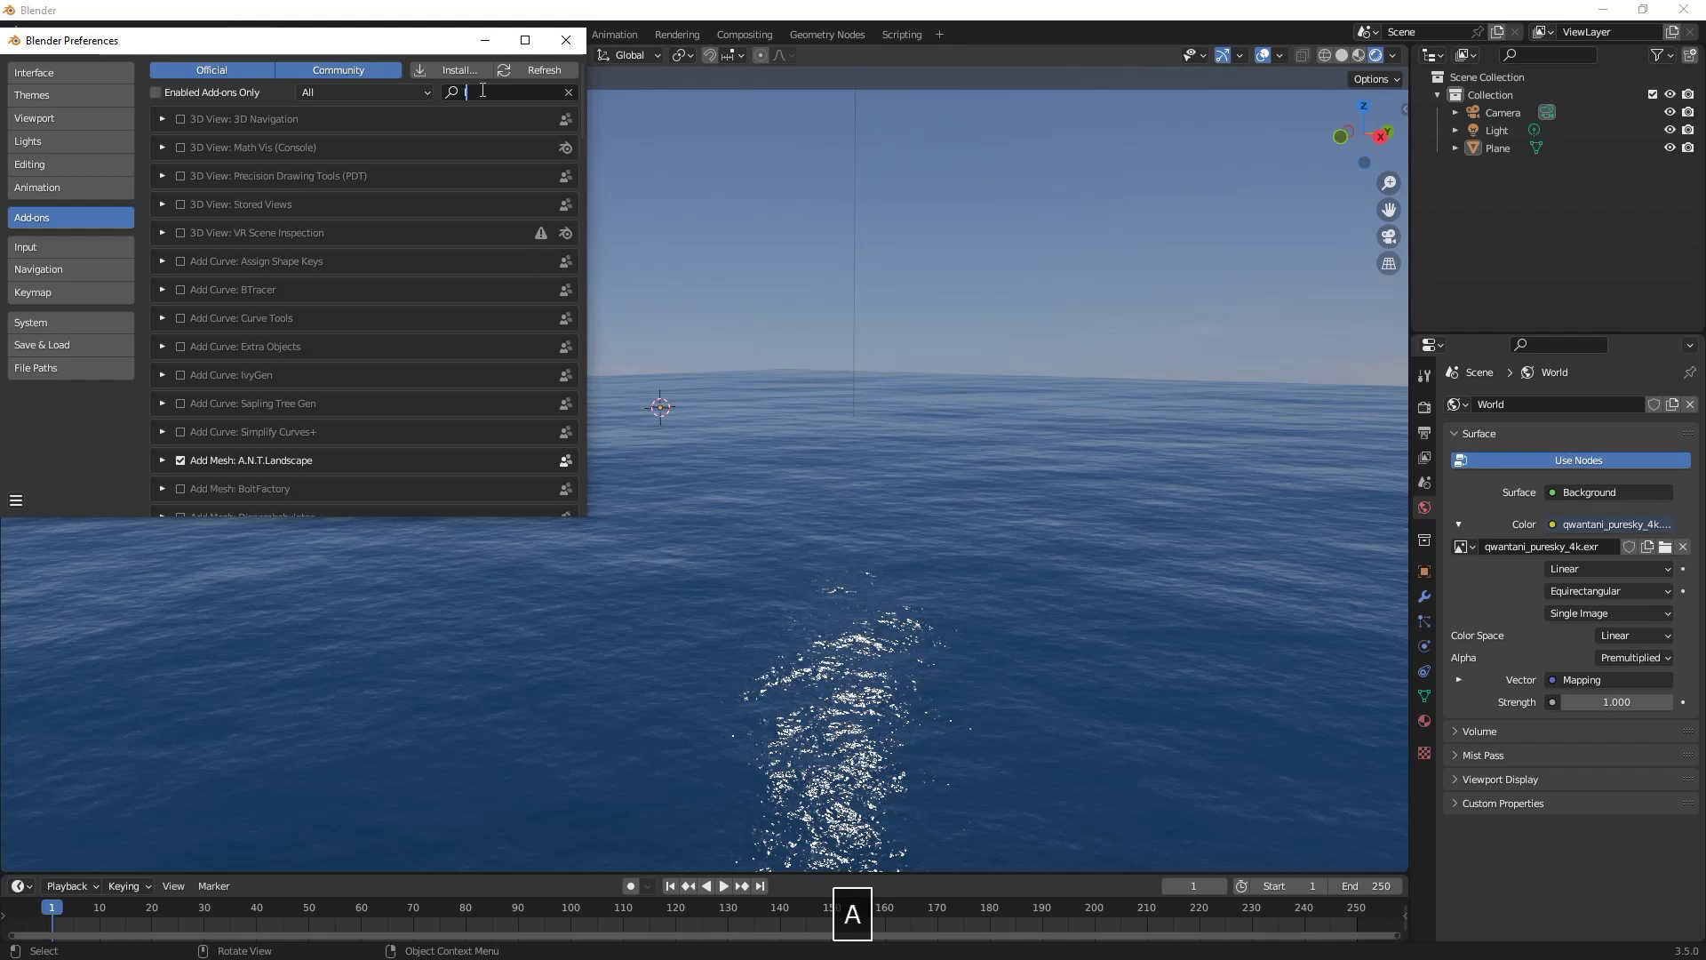
type("d")
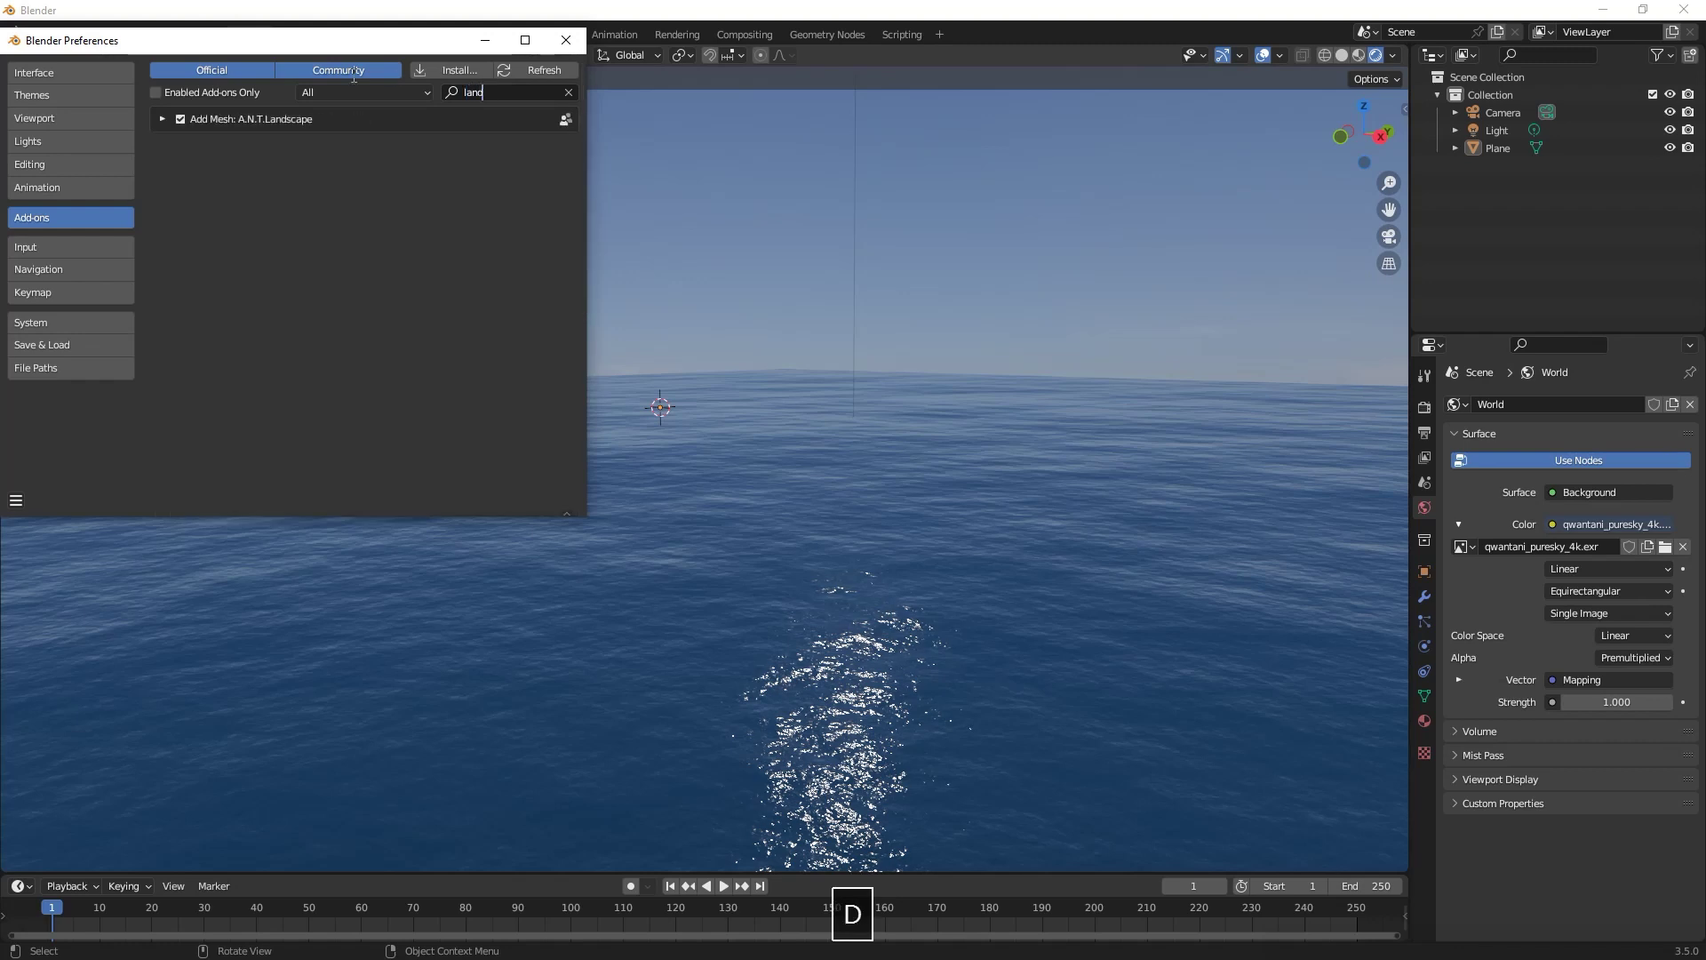
left_click(566, 40)
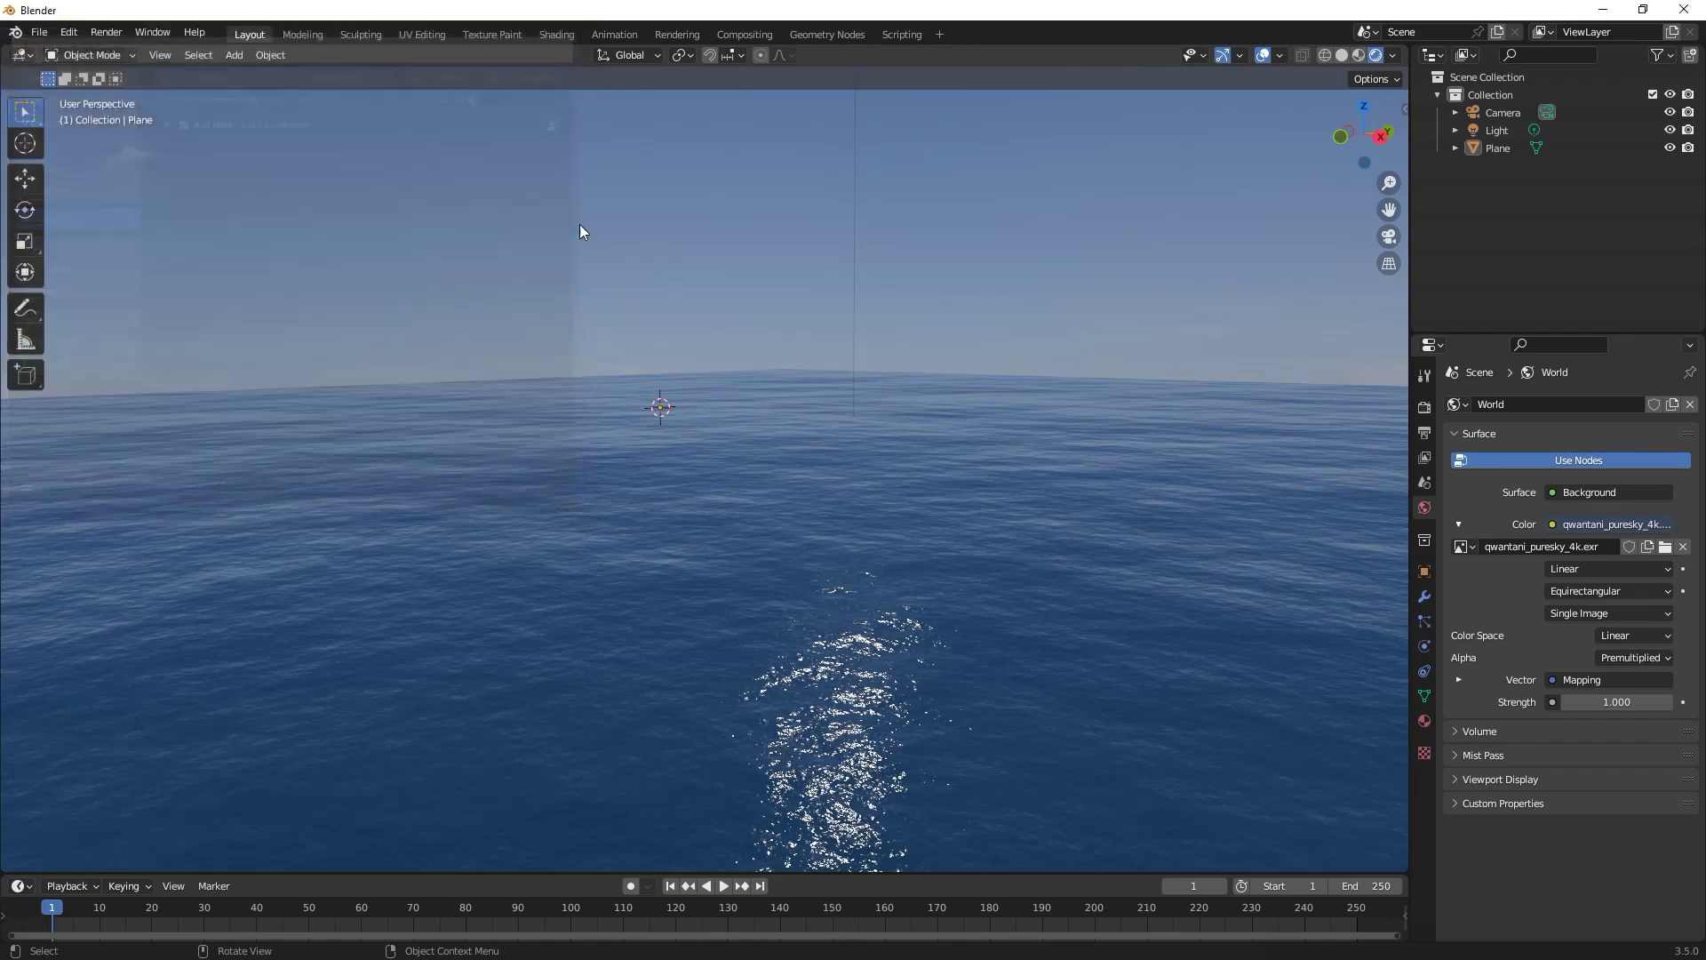
Add a Landscape mesh and set its noise type to fBm Fractal.
key("shift+a")
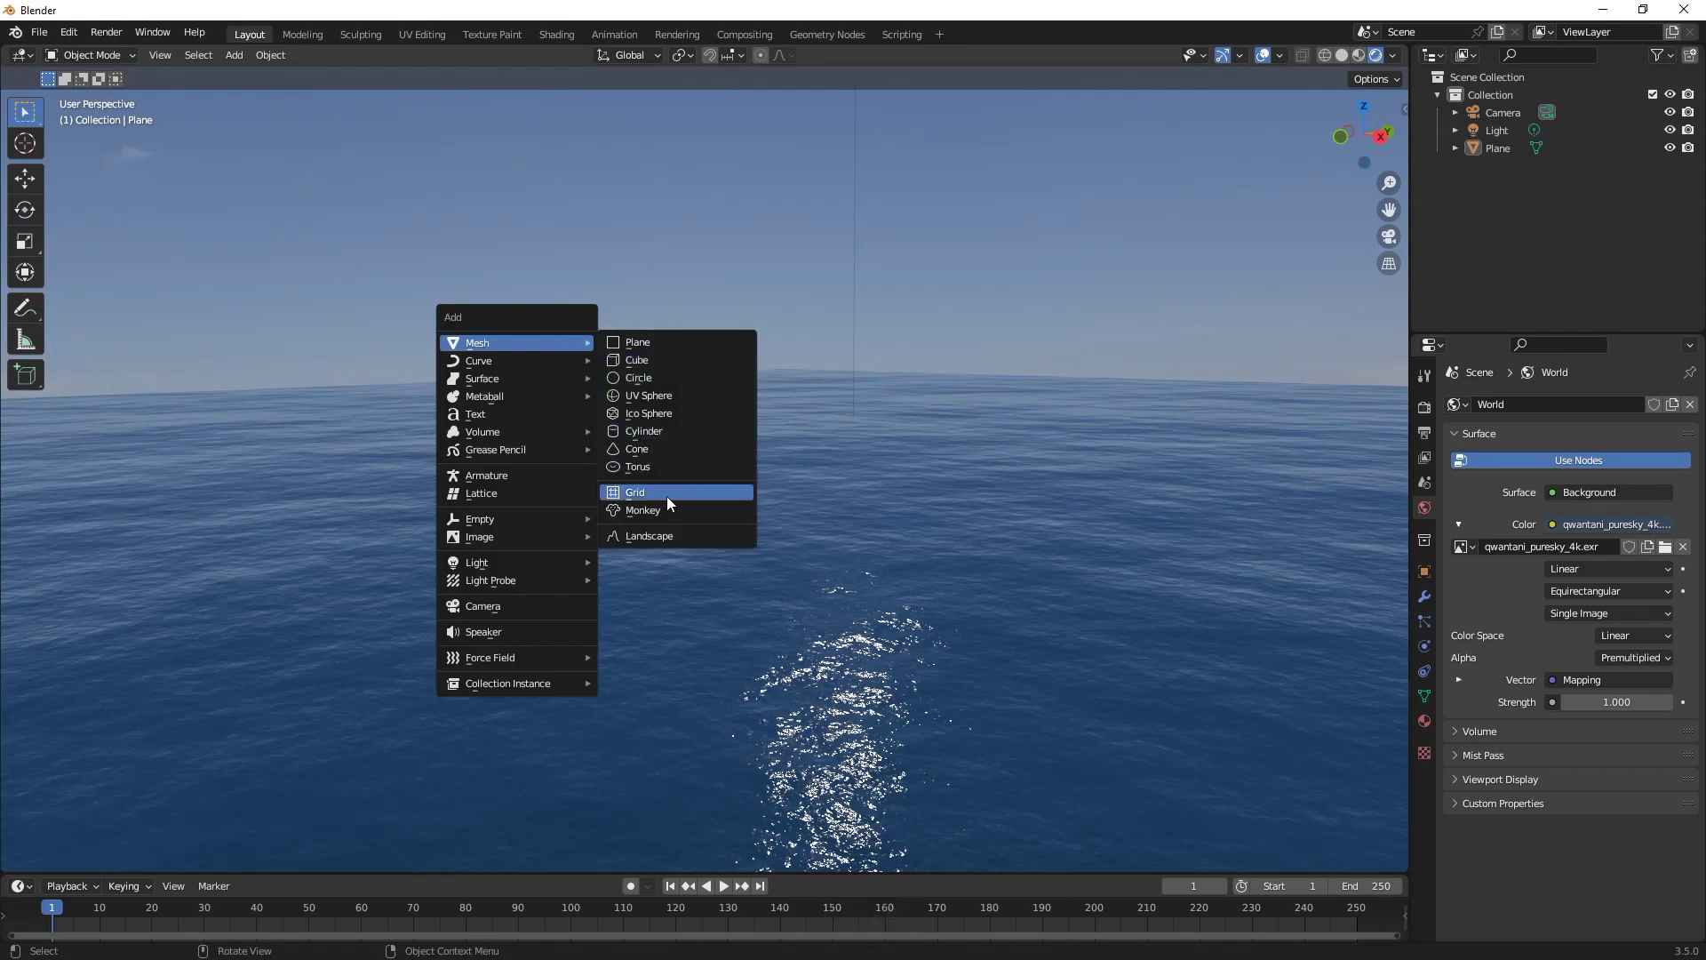
left_click(674, 537)
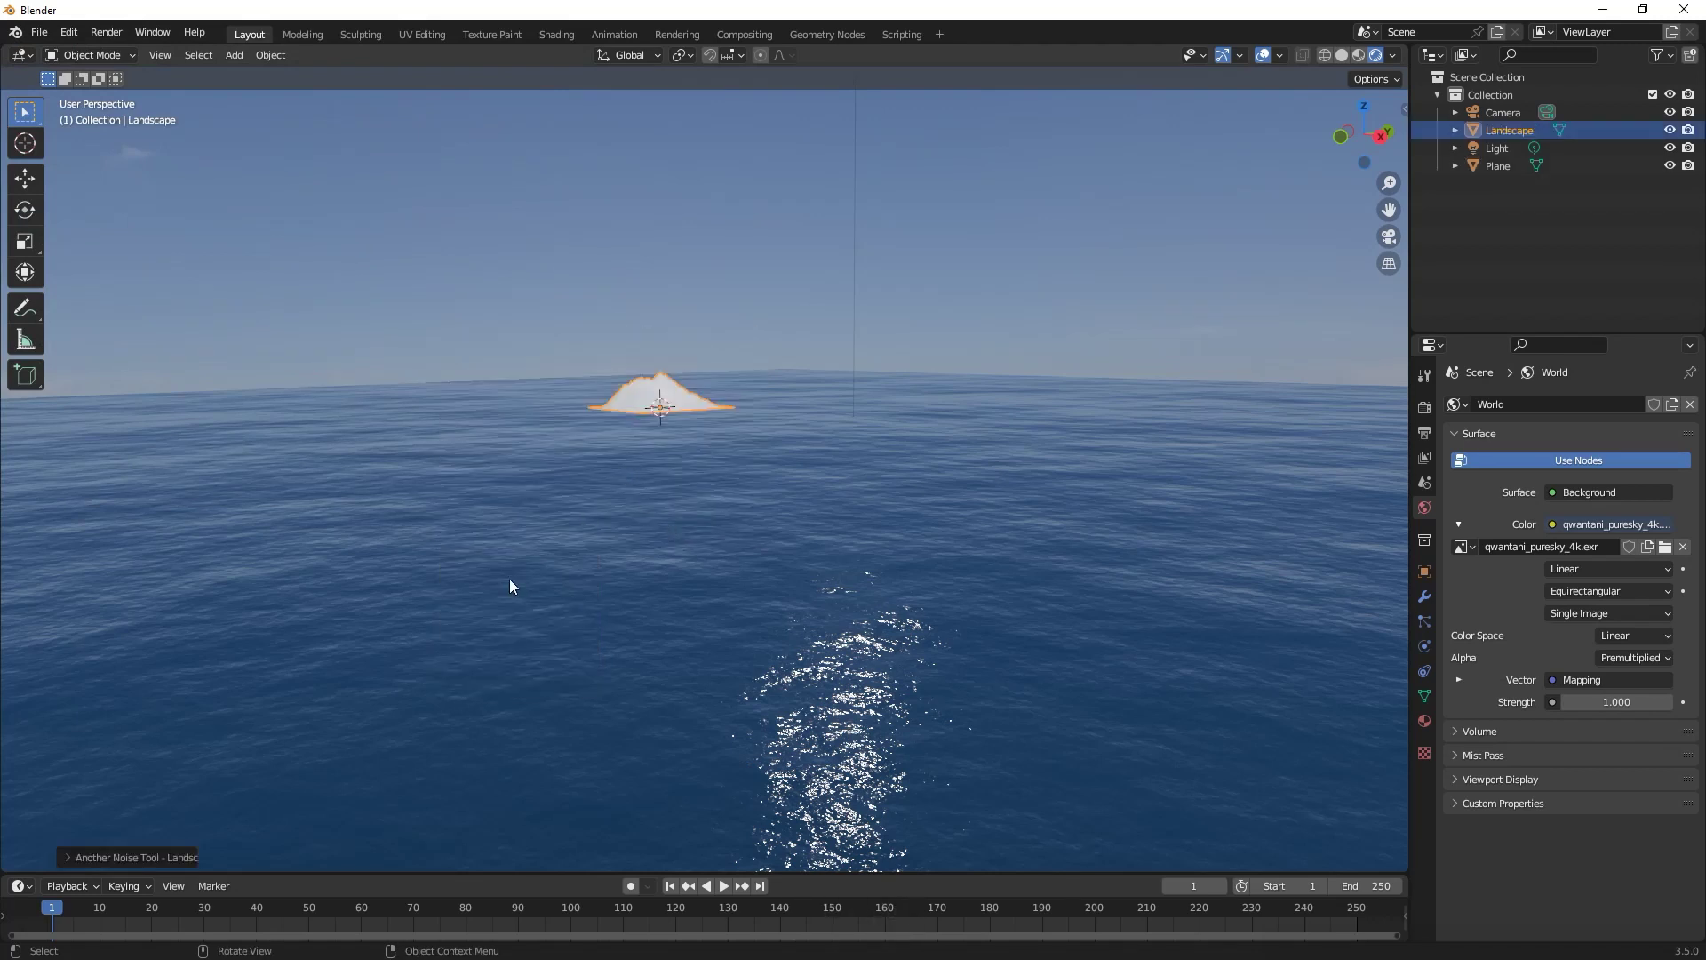
left_click(144, 857)
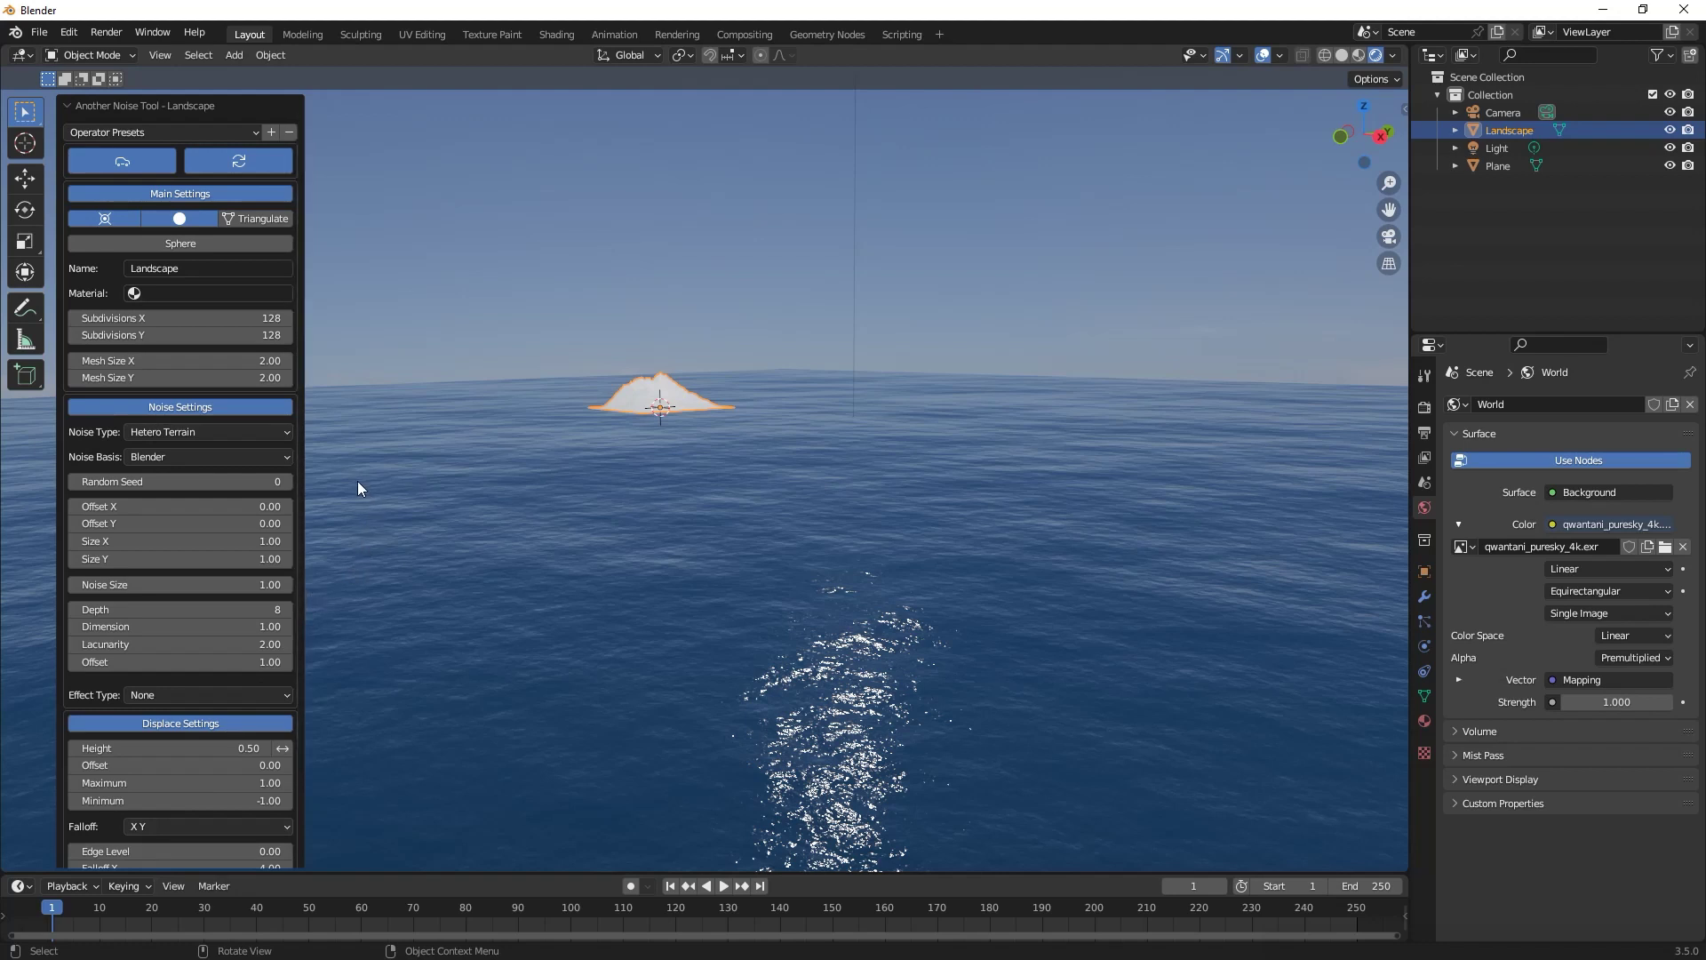
left_click(232, 435)
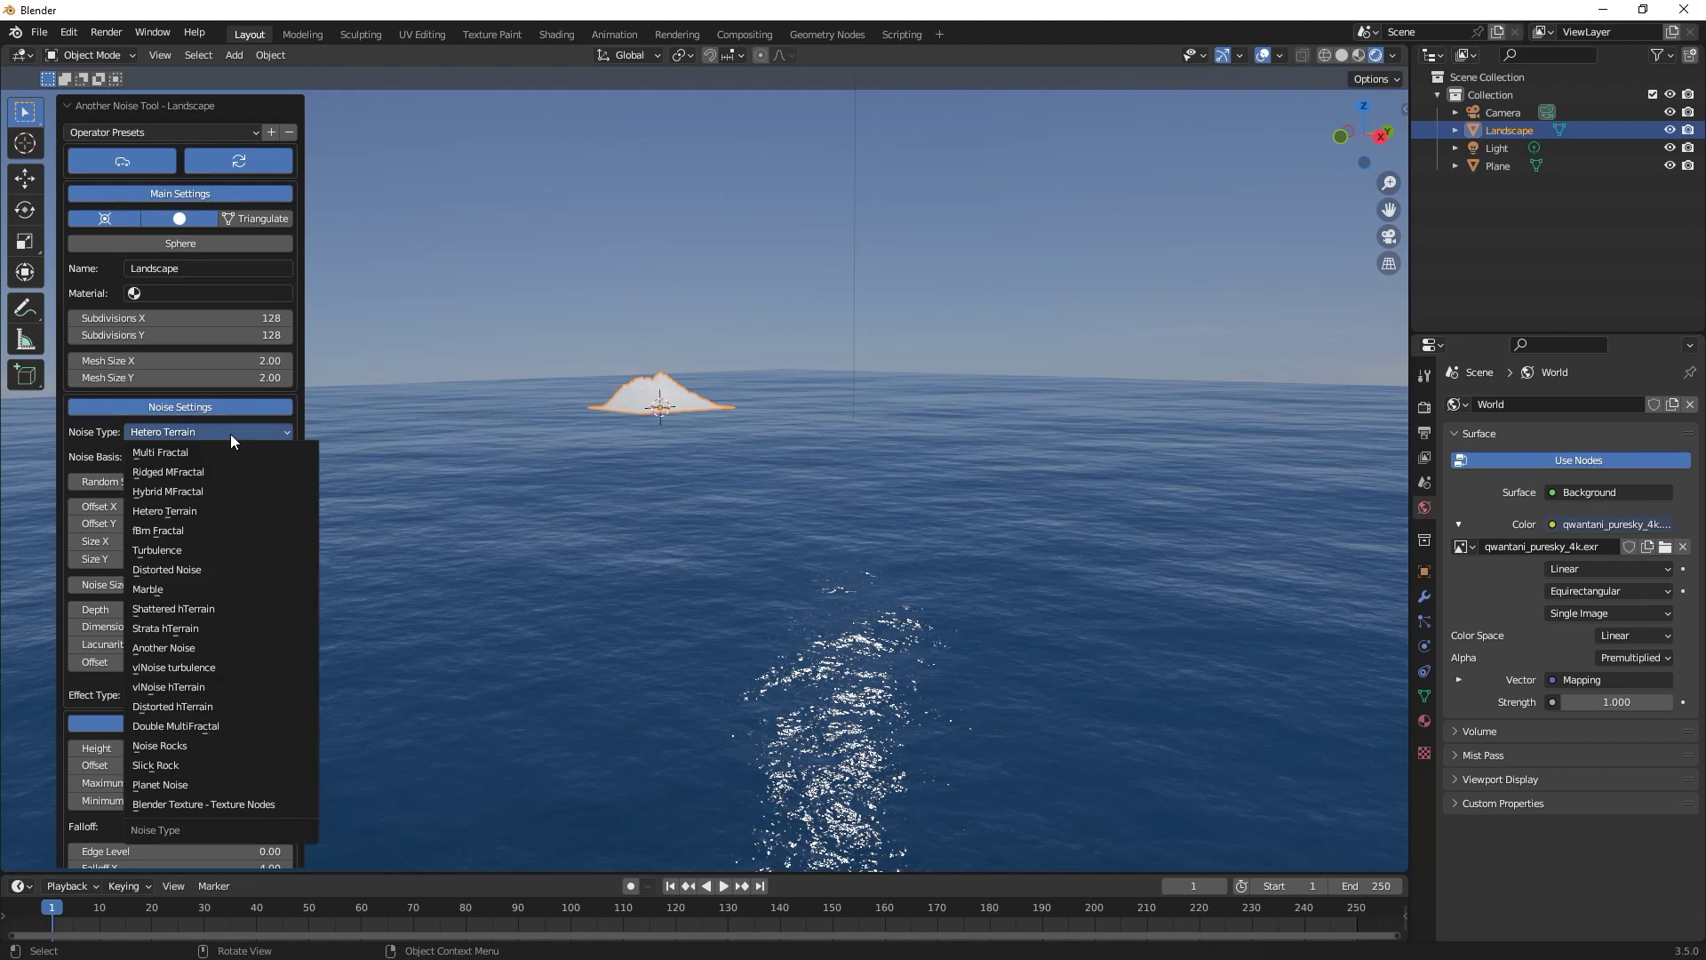
left_click(164, 532)
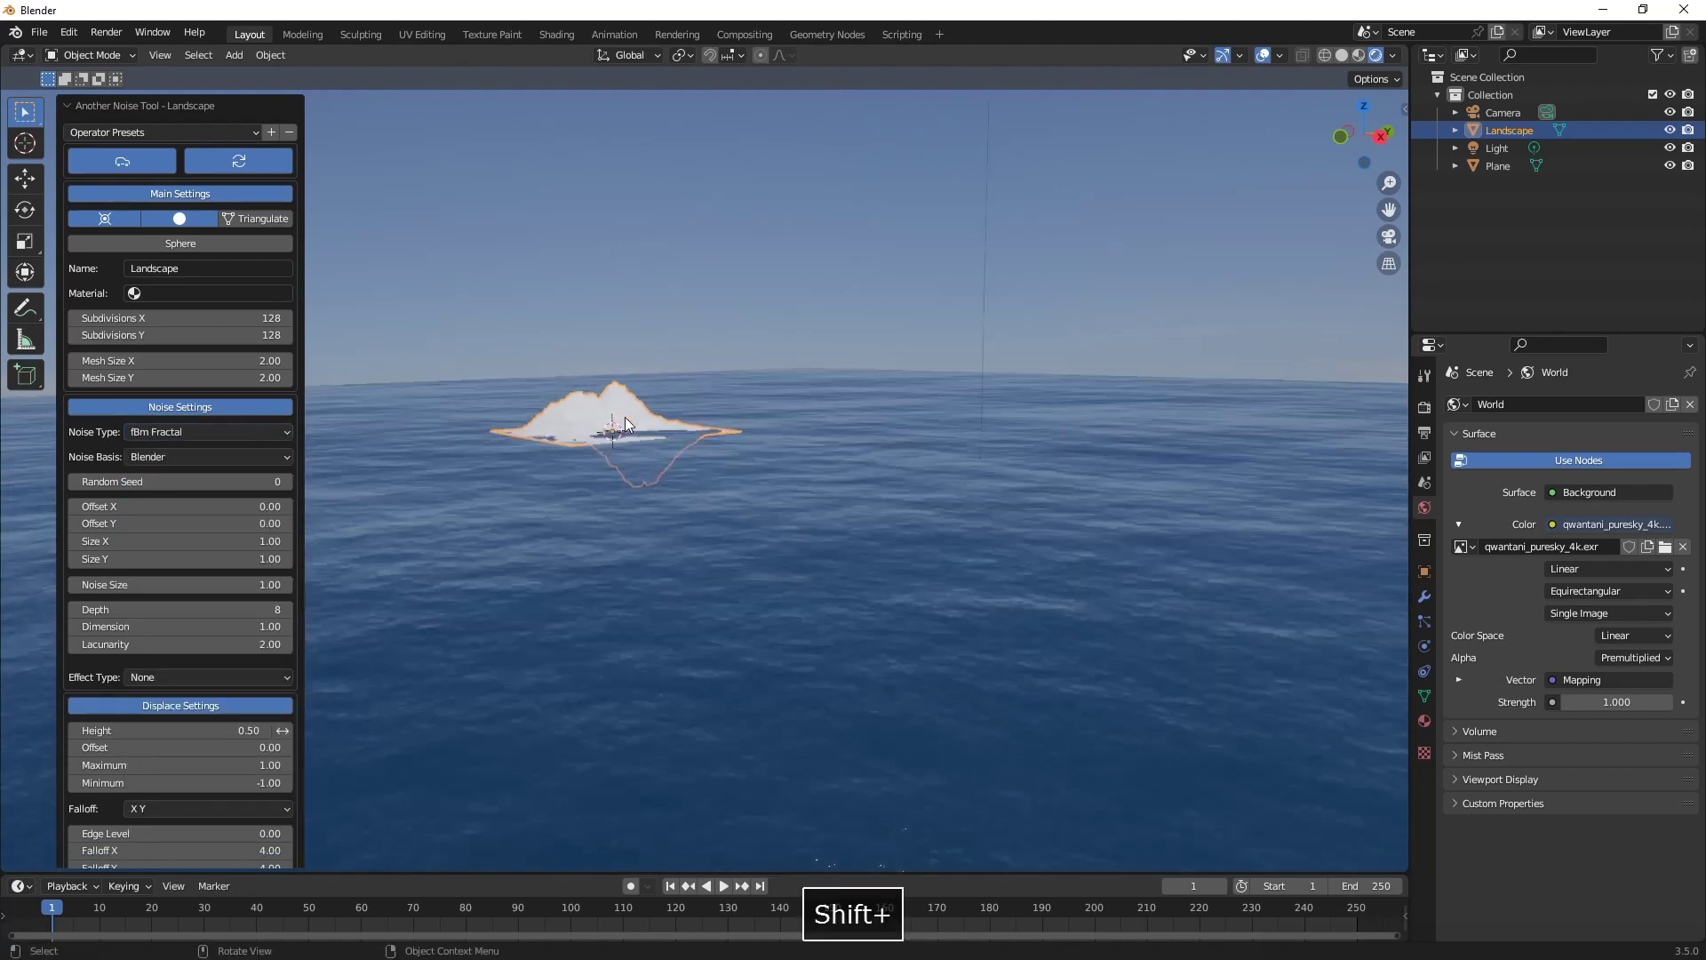
Set the landscape's noise basis to Voronoi F1 and its noise Size Y to 0.6.
scroll(667, 509, "up", 2)
middle_click_drag(626, 423, 727, 455, "shift")
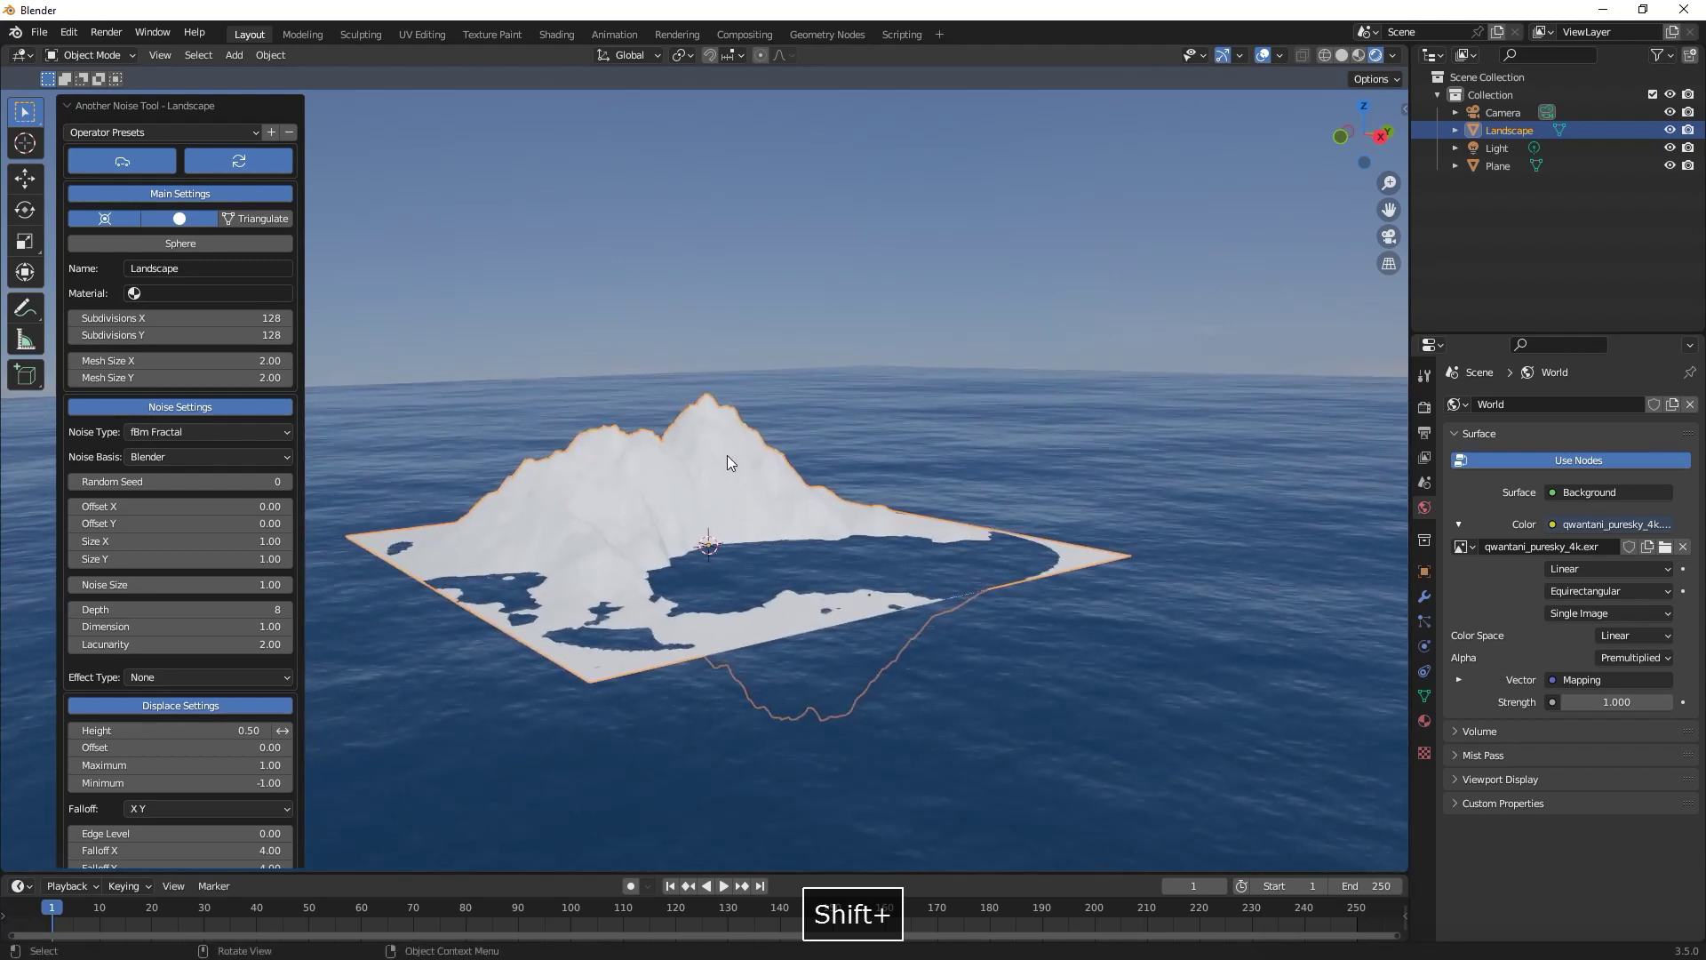
left_click(218, 460)
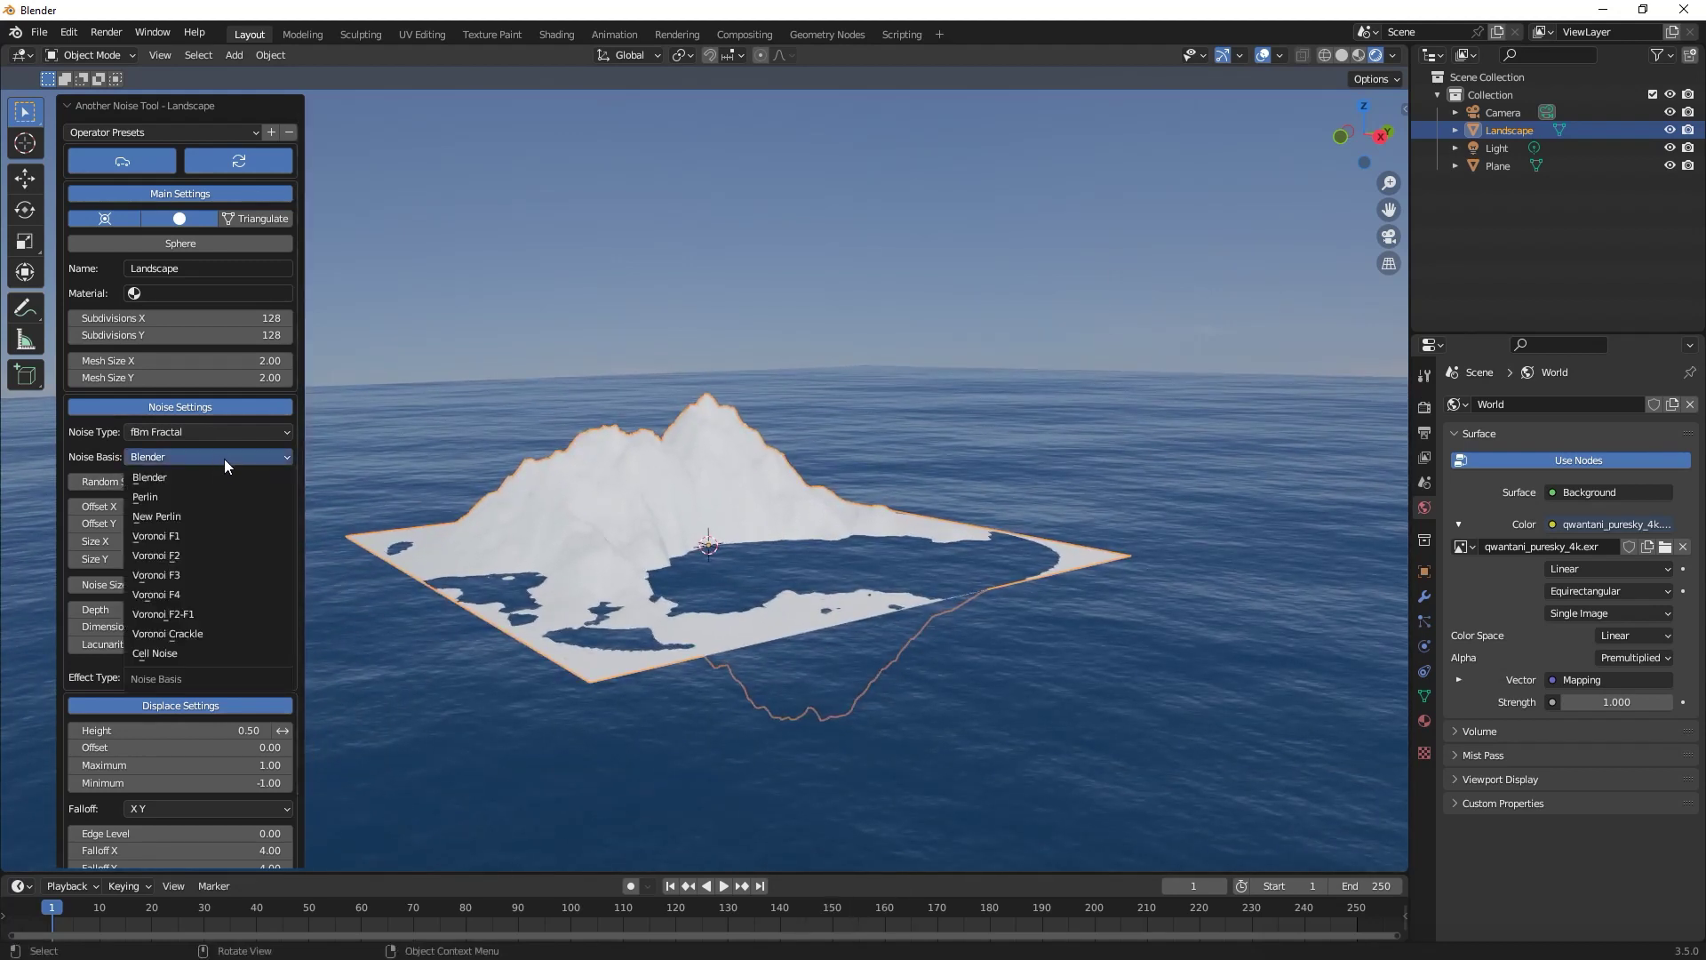
left_click(163, 536)
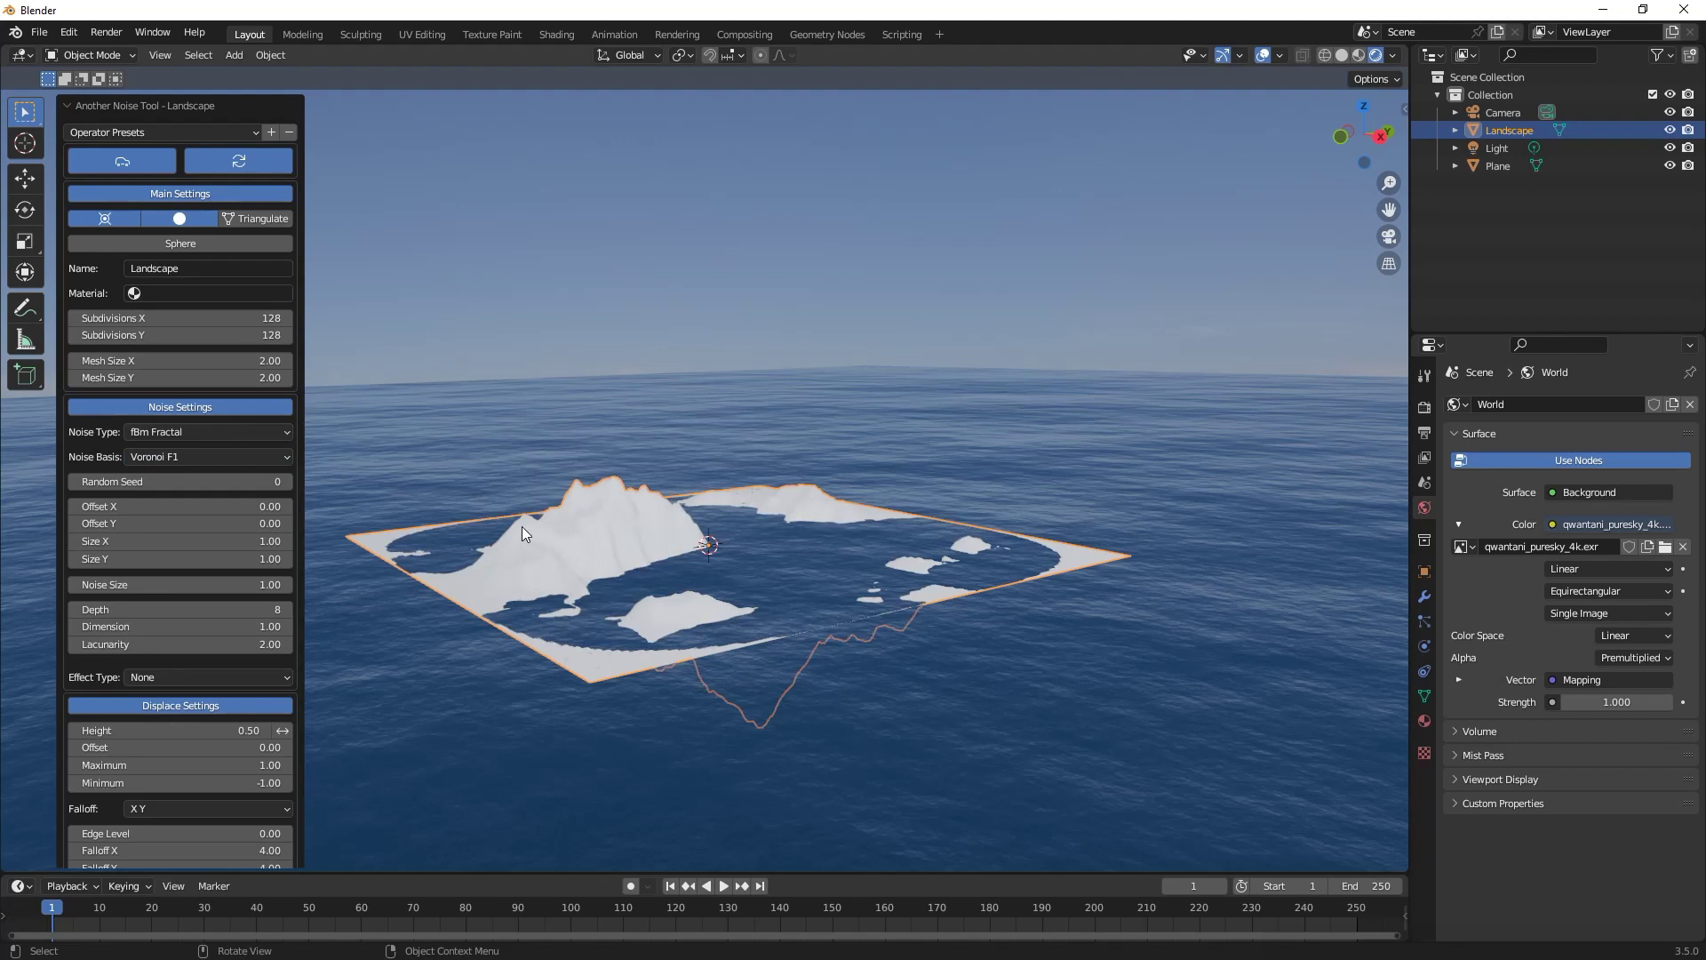
left_click(253, 559)
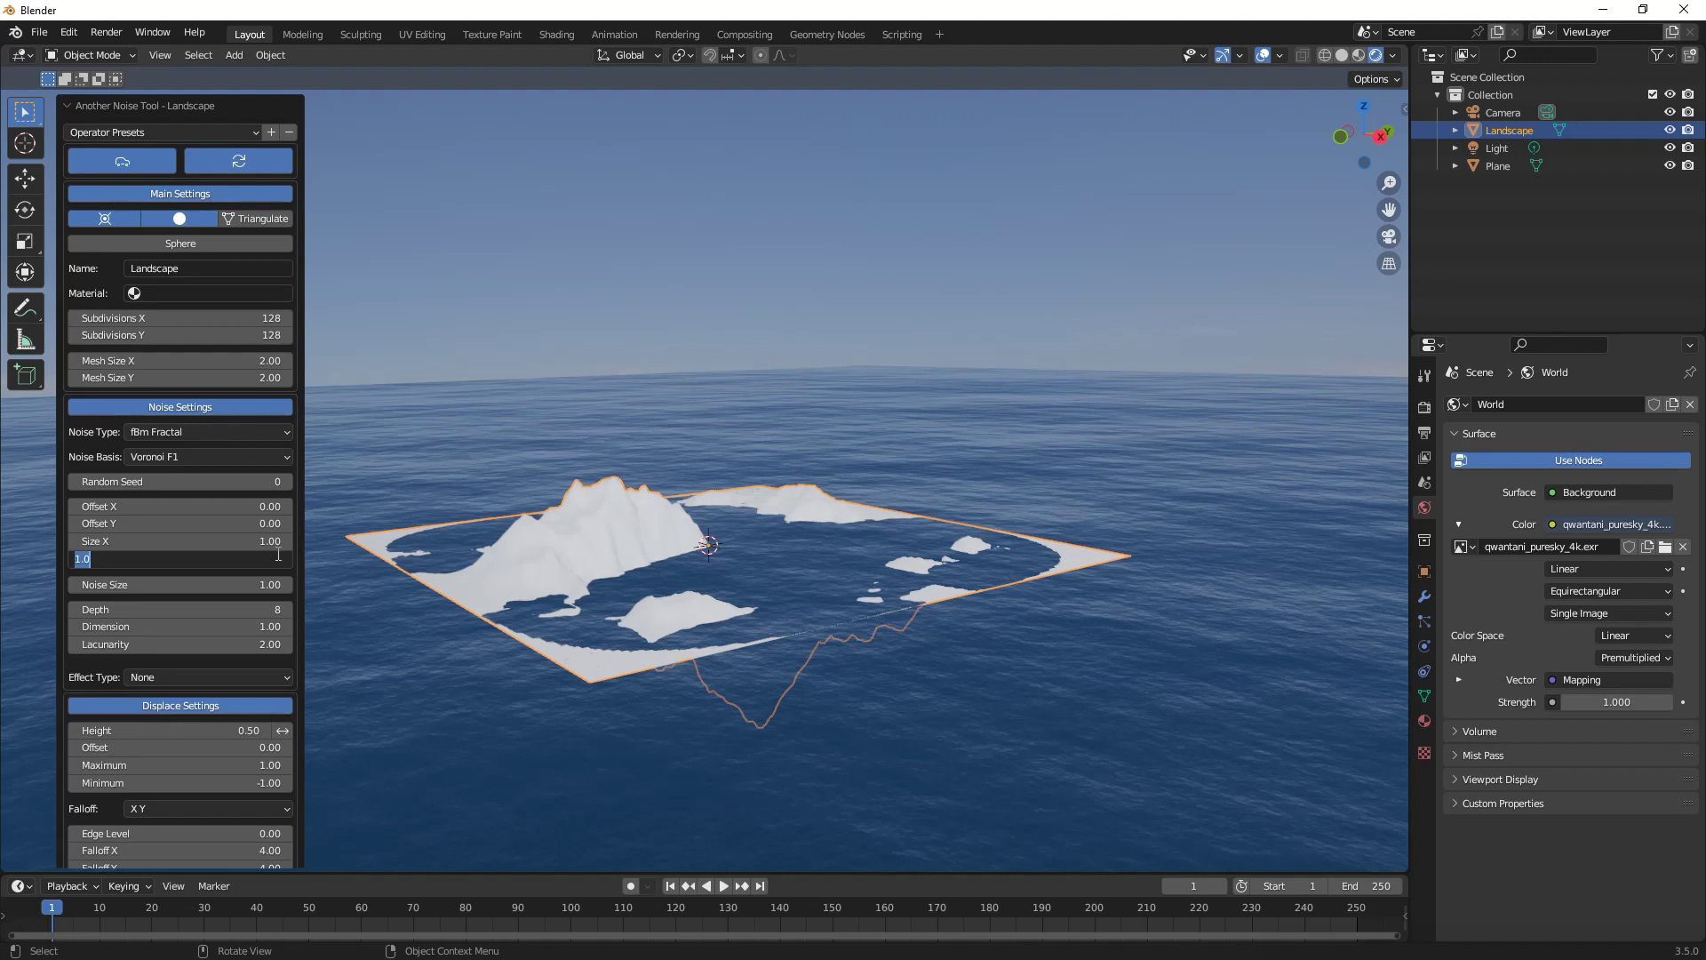
key("BackSpace")
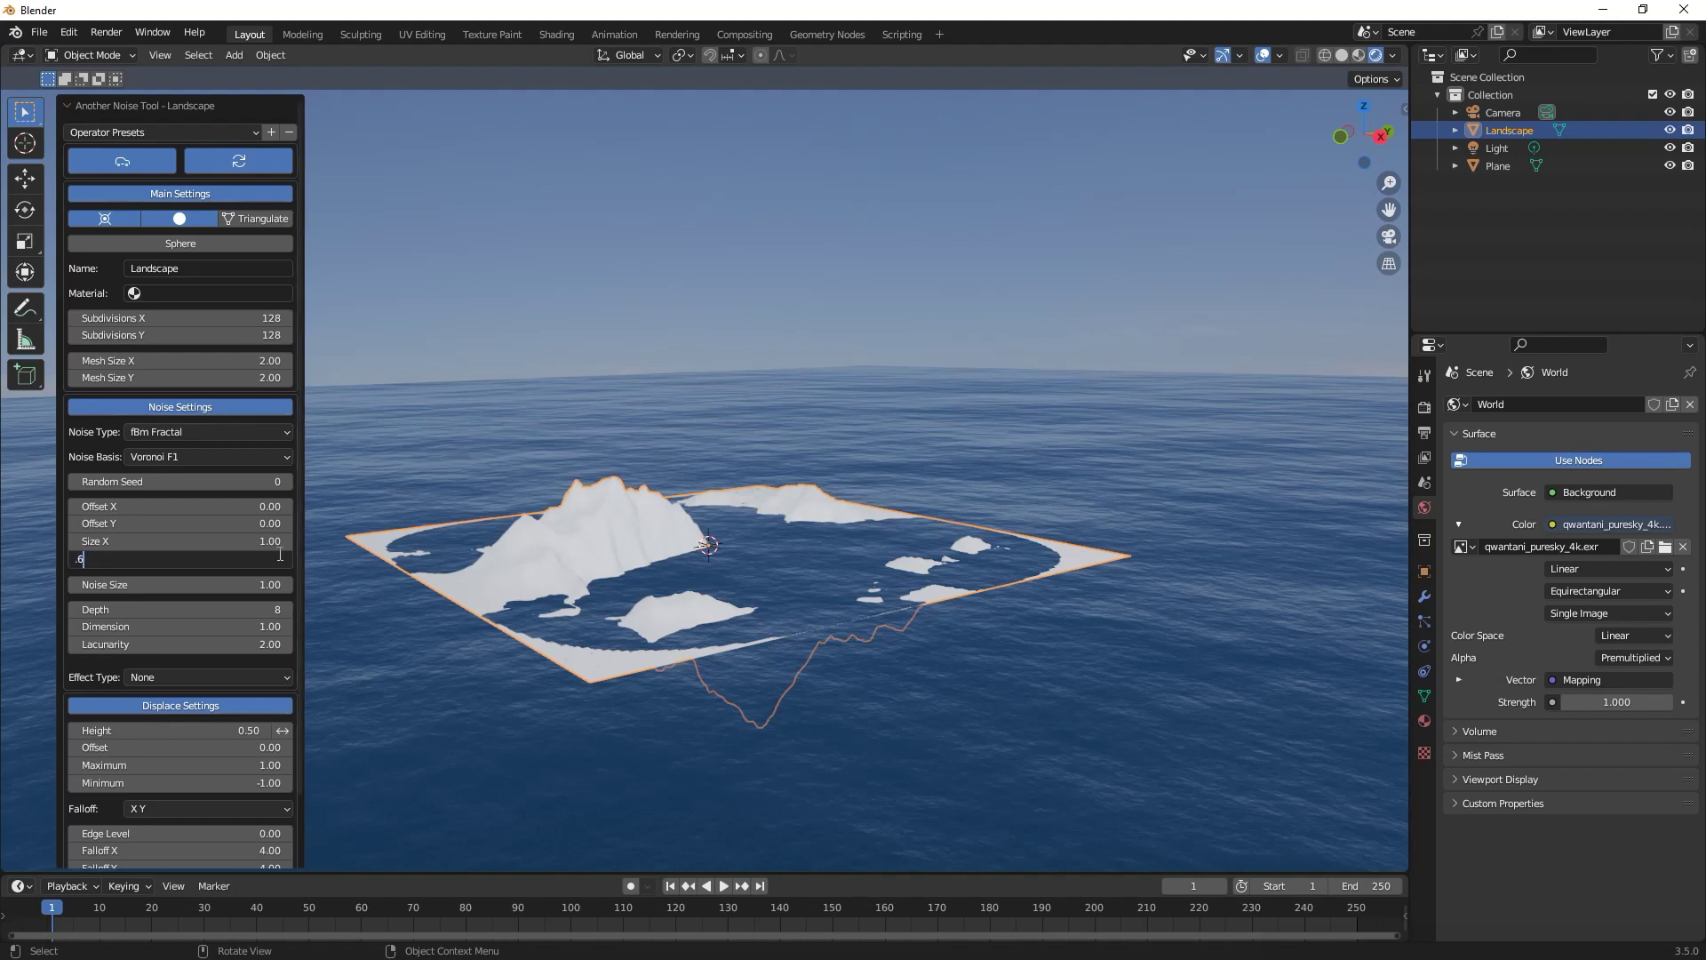
key("Return")
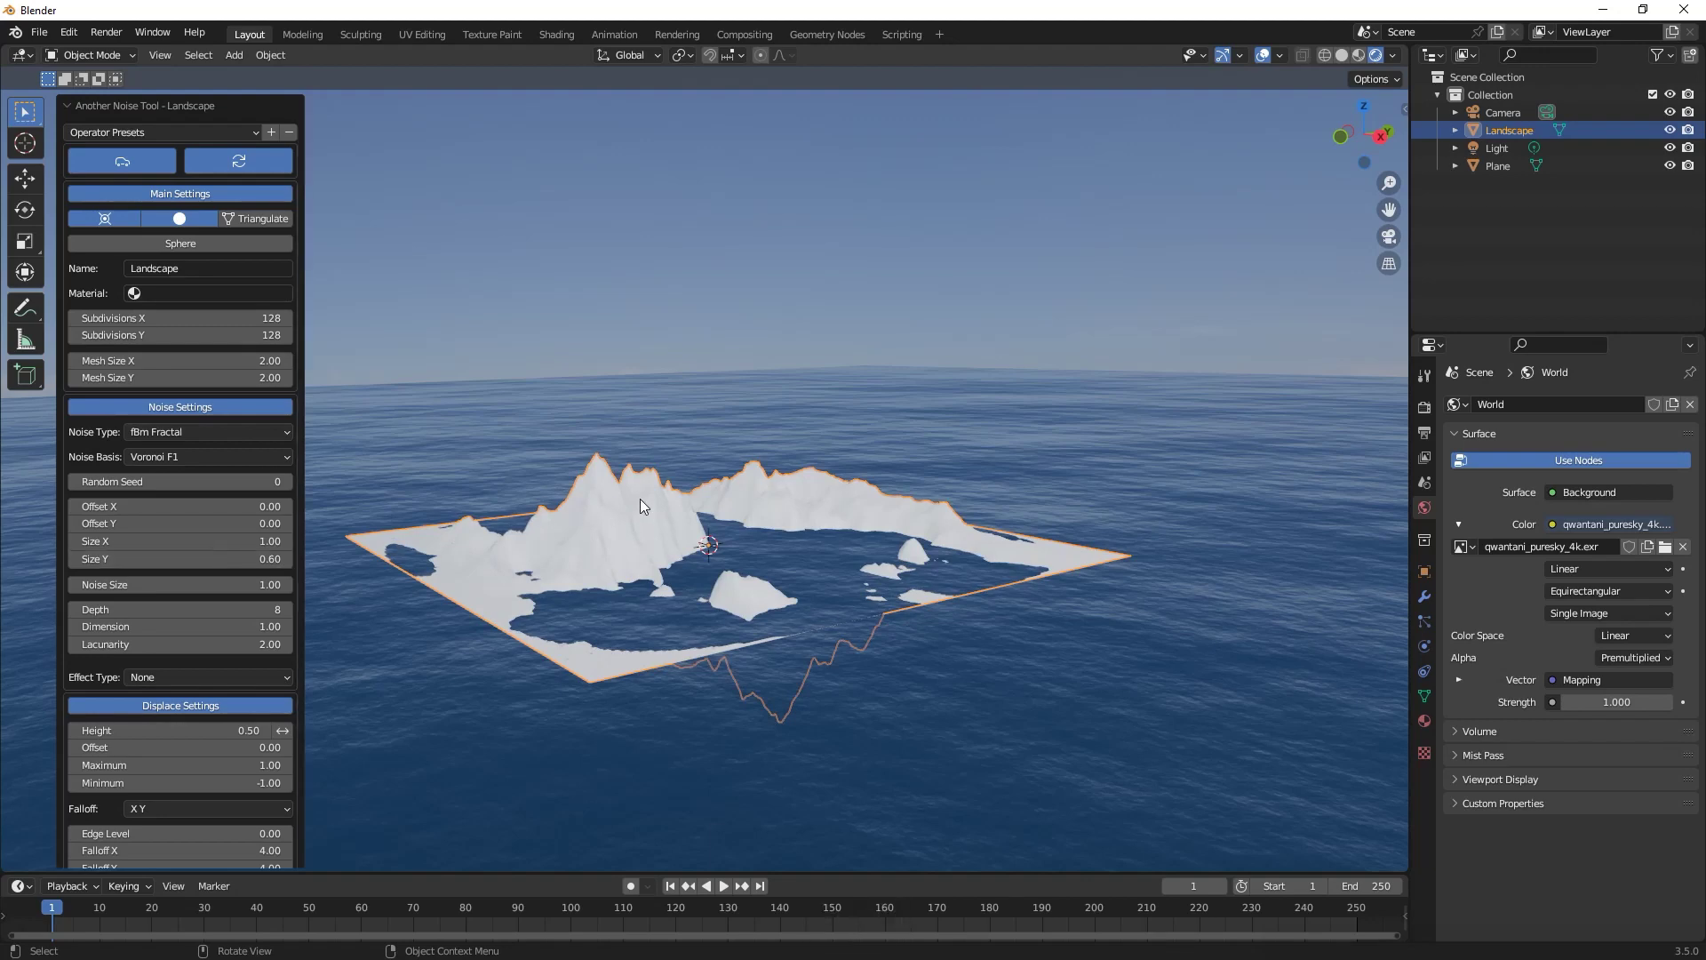
Lower the landscape about 0.005 m along the Z axis into the water.
middle_click_drag(640, 499, 654, 482)
scroll(654, 483, "up", 1)
key("g")
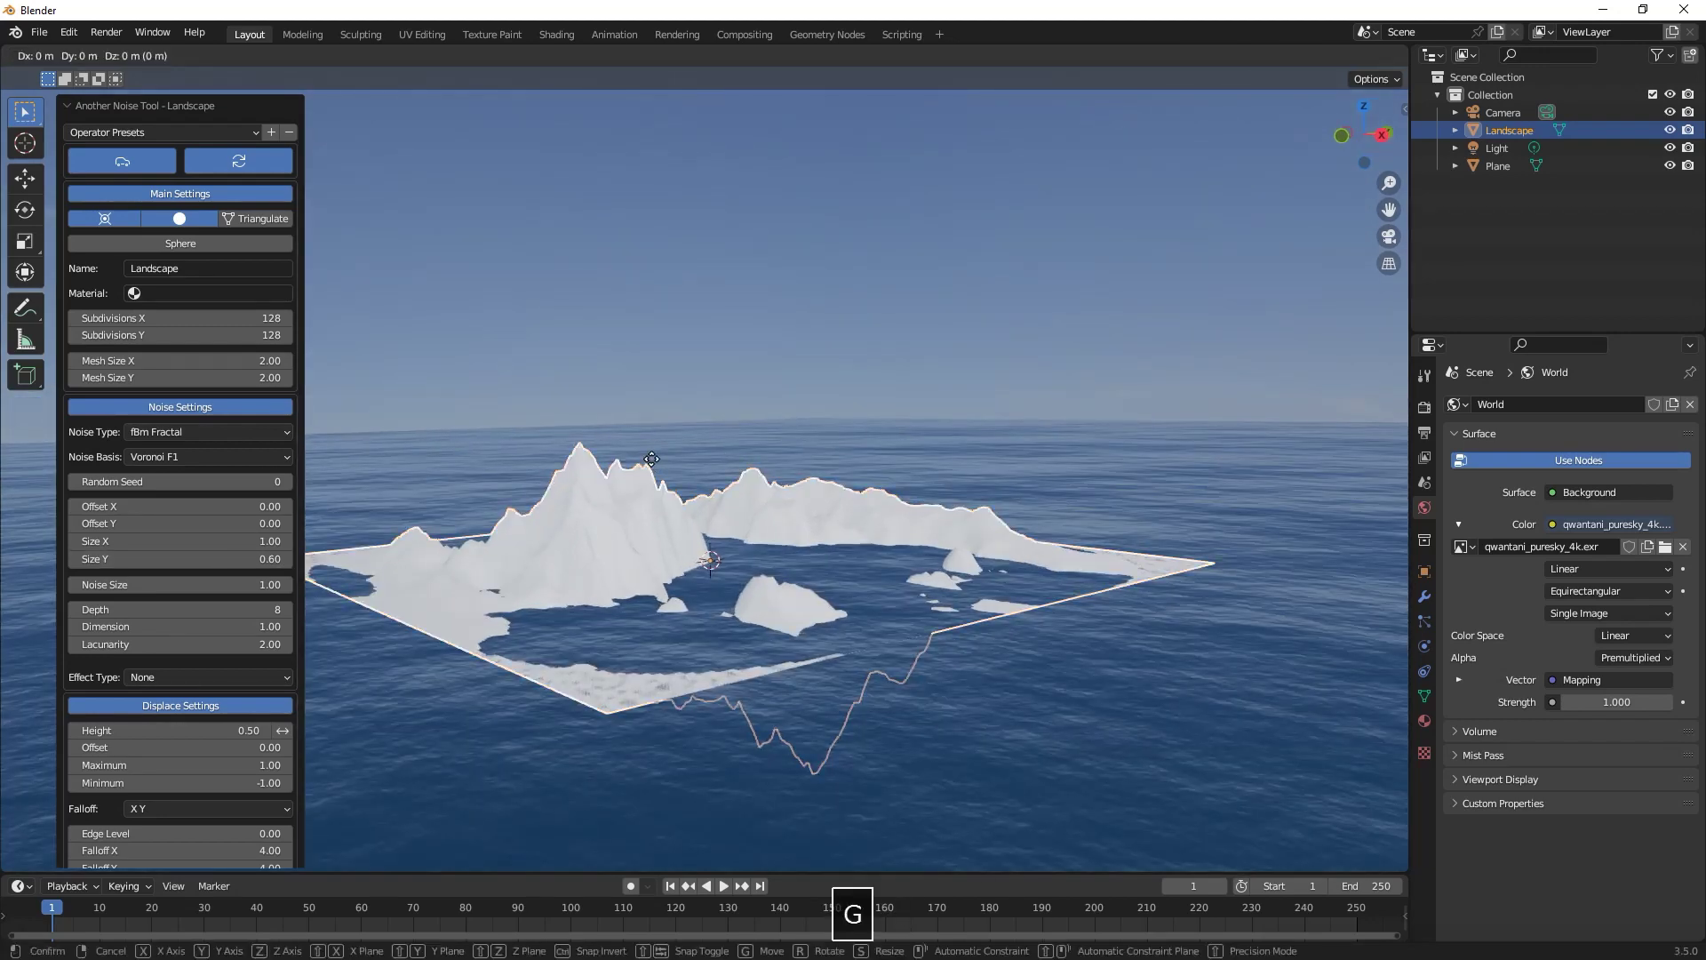
key("z")
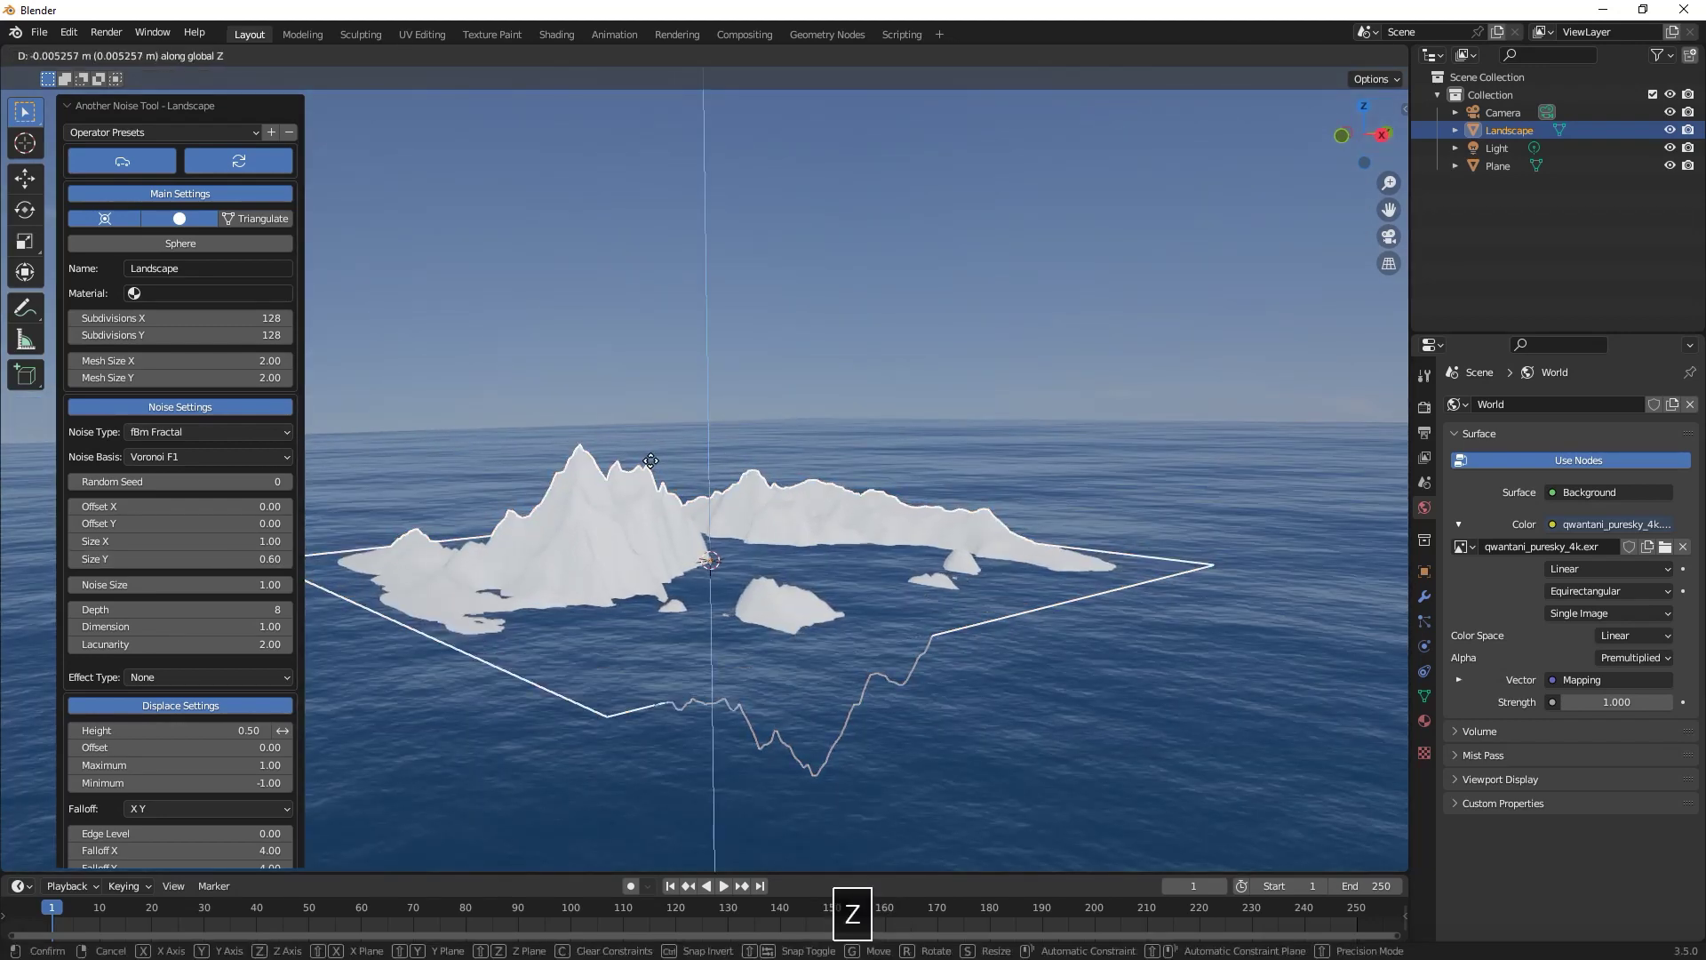
left_click(652, 468)
middle_click_drag(651, 468, 727, 494)
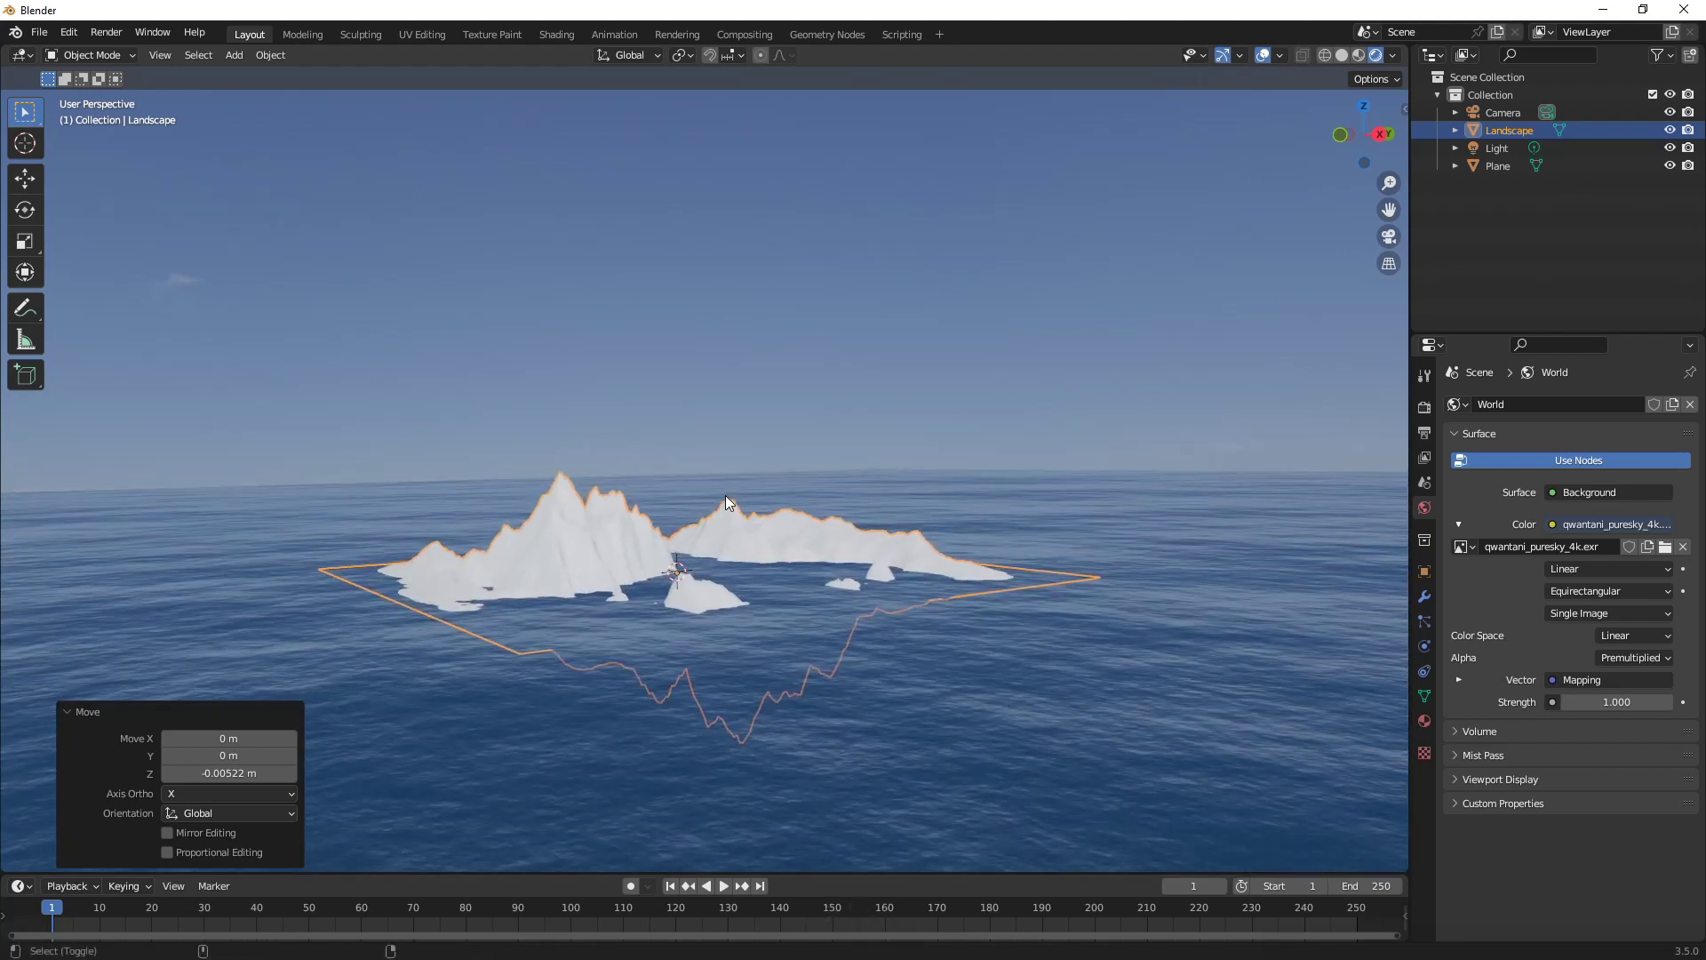
Scale up the whole landscape mesh in Edit Mode to about 5.74 m across.
scroll(733, 494, "down", 2)
key("shift+z")
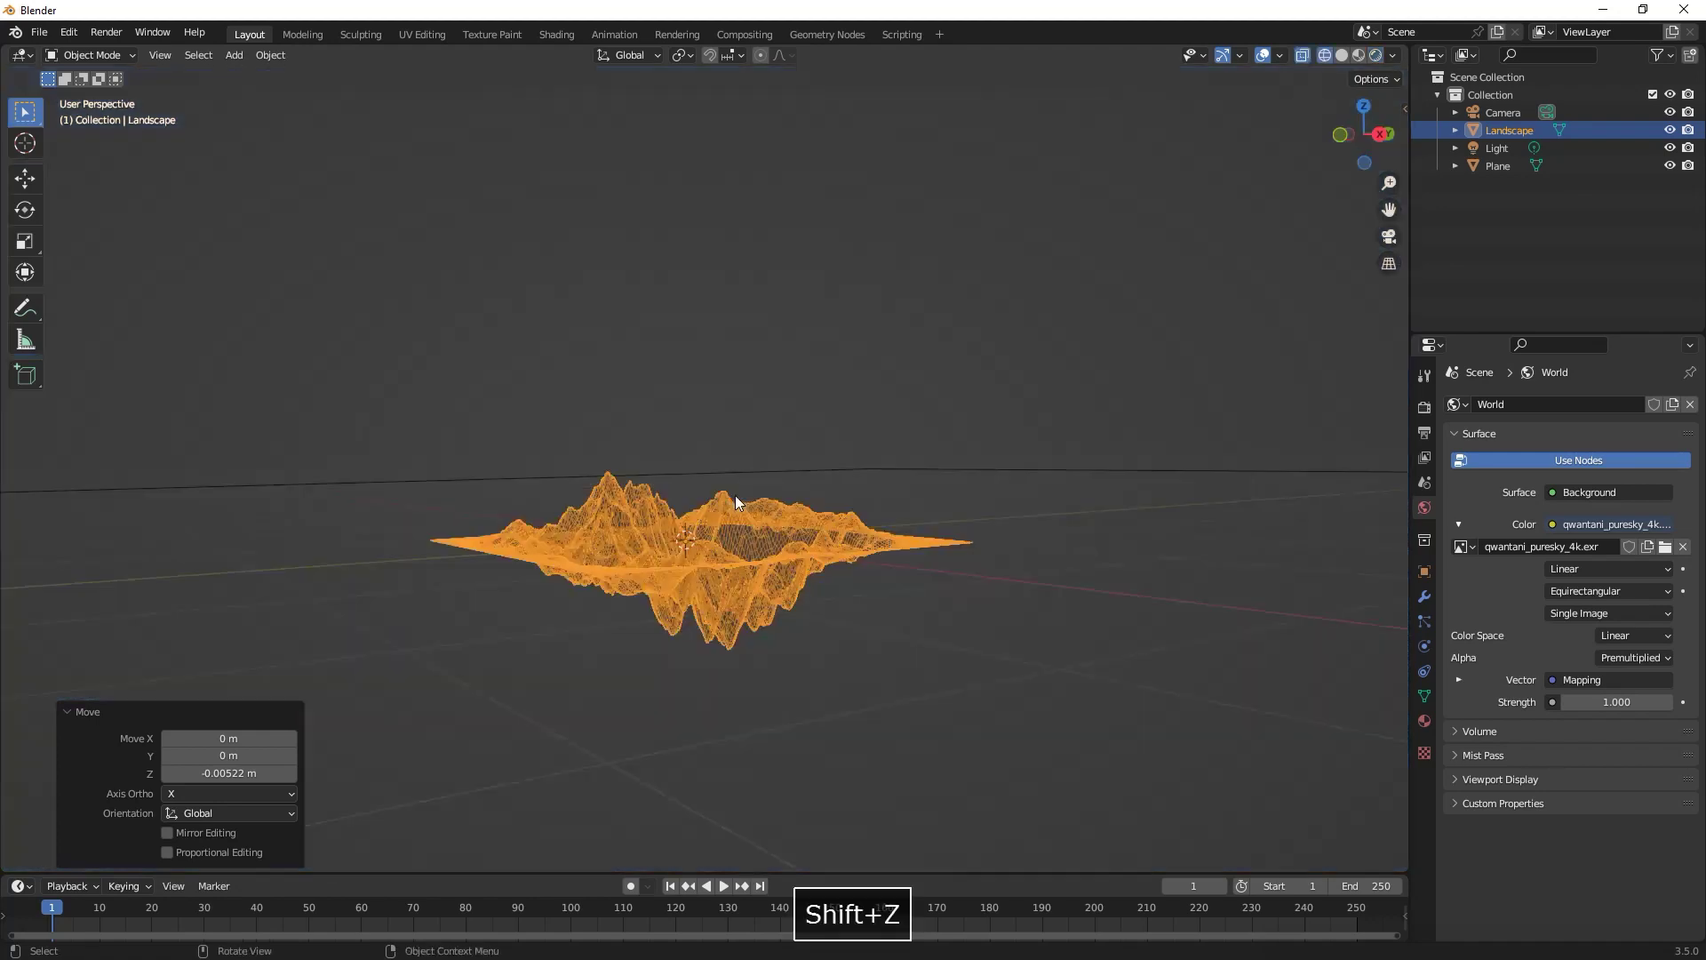
mouse_move(735, 494)
middle_mouse_down()
mouse_move(791, 511)
mouse_move(744, 504)
mouse_move(739, 534)
middle_mouse_up()
scroll(775, 521, "down", 6)
scroll(746, 503, "up", 3)
scroll(739, 534, "up", 2)
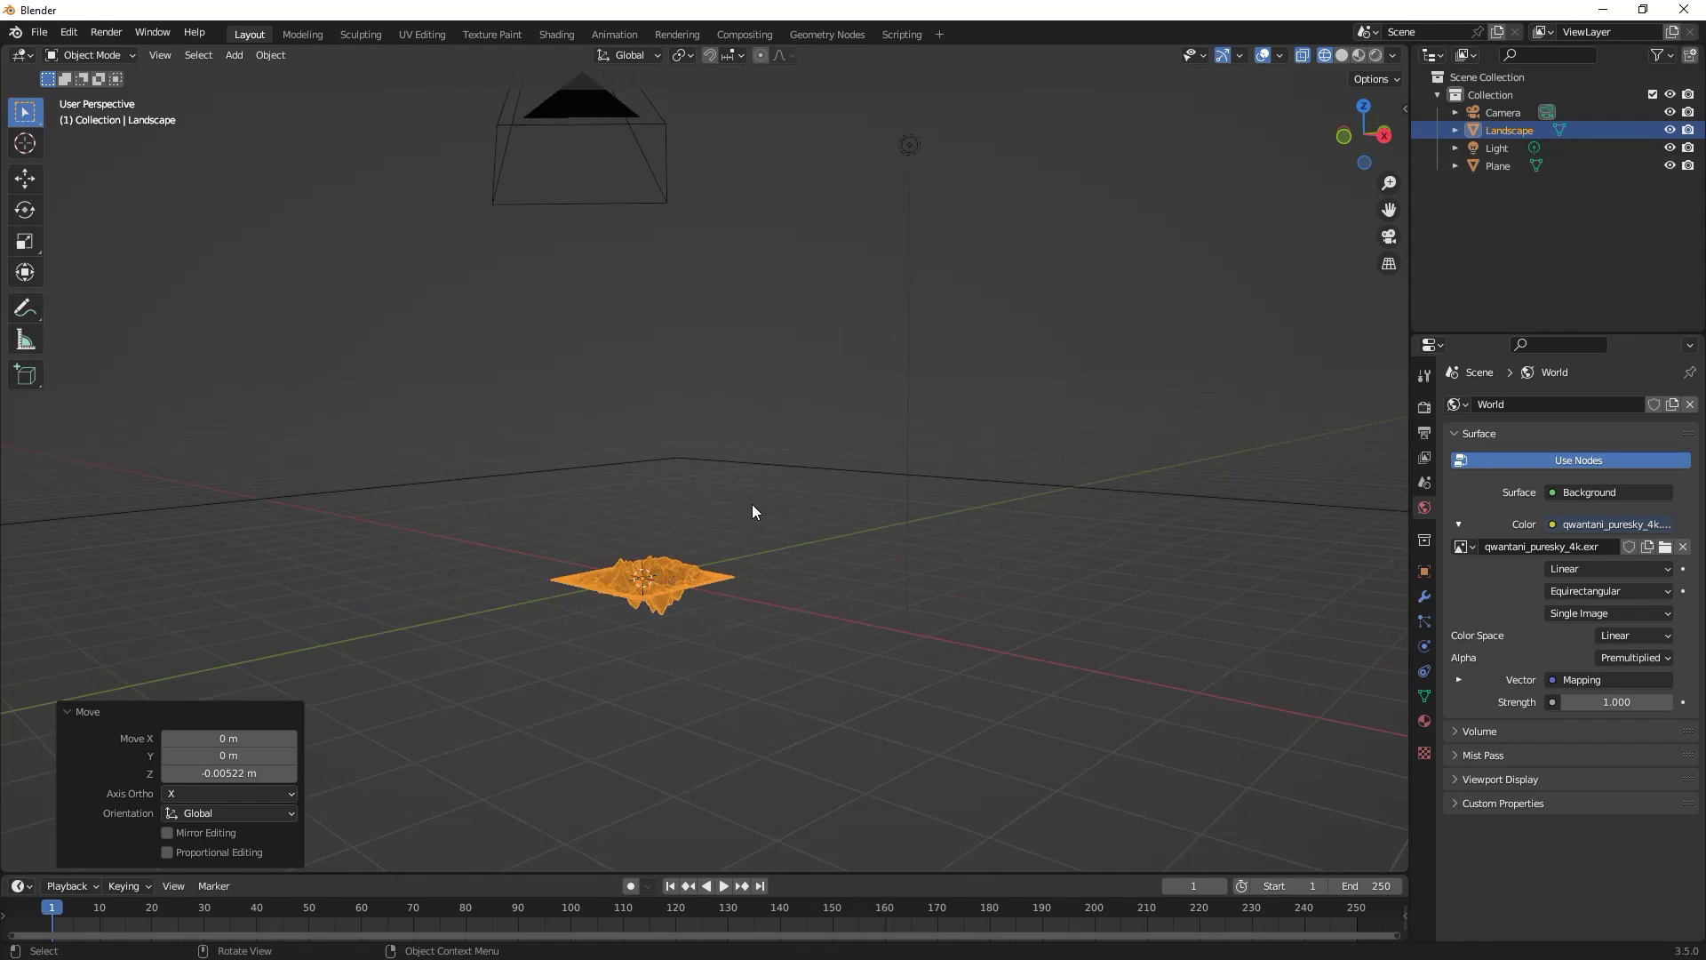
key("shift+z")
middle_click_drag(752, 504, 739, 510, "shift")
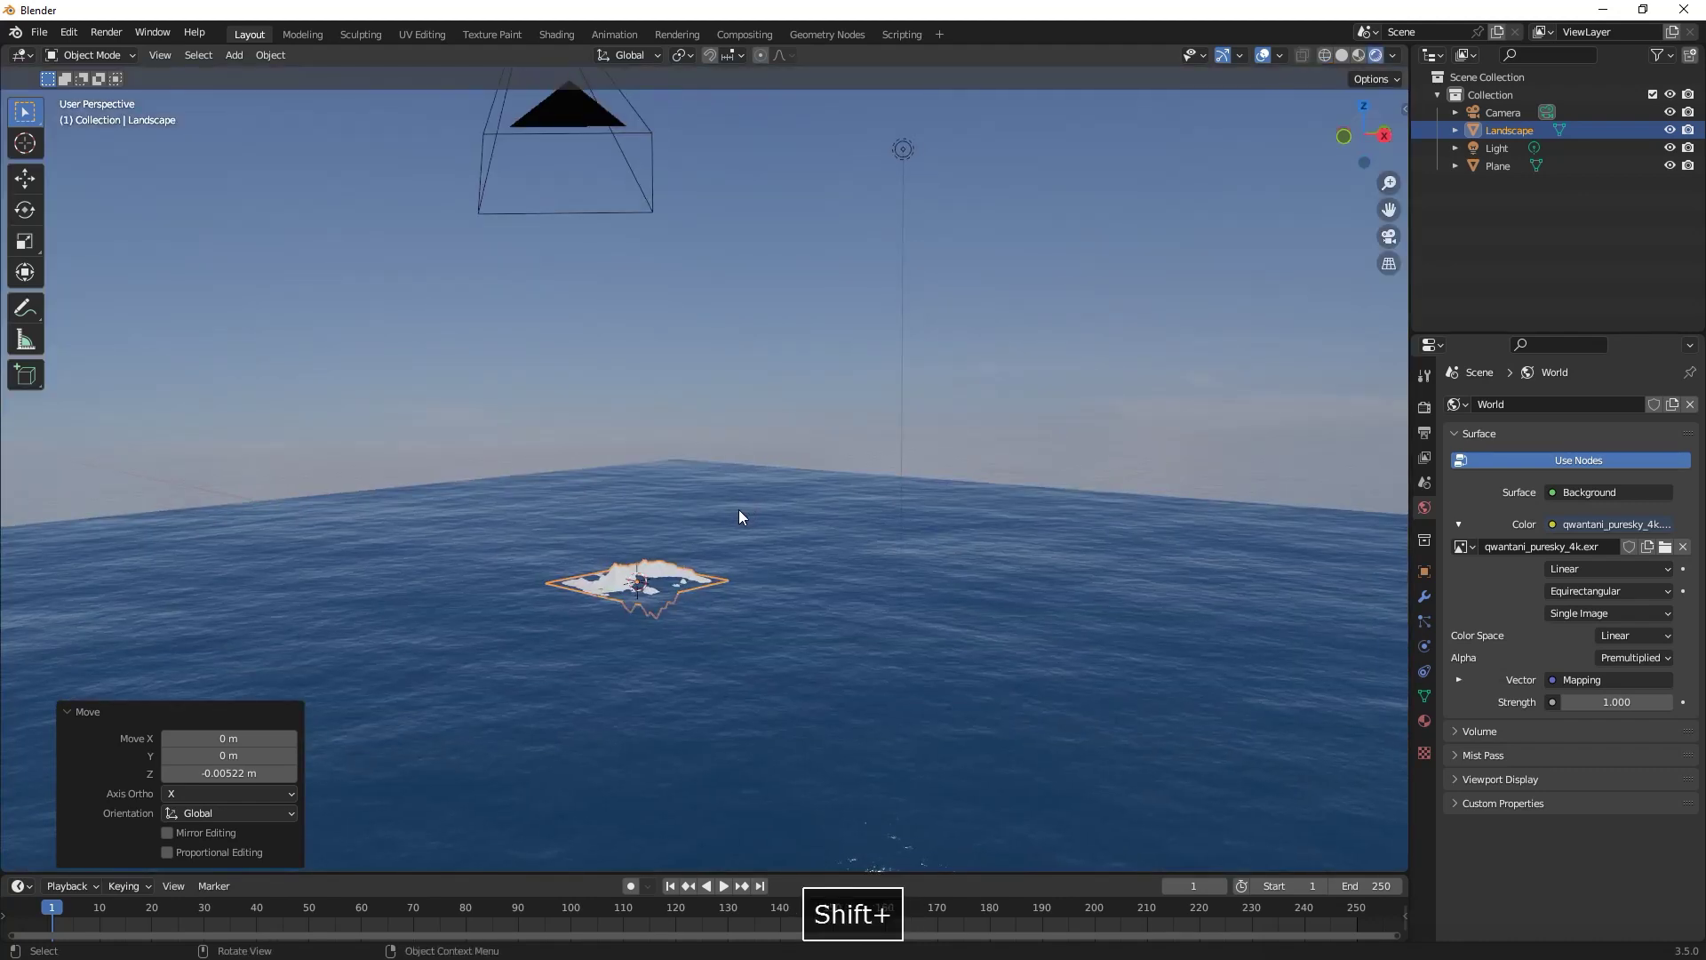
key("Tab")
key("s")
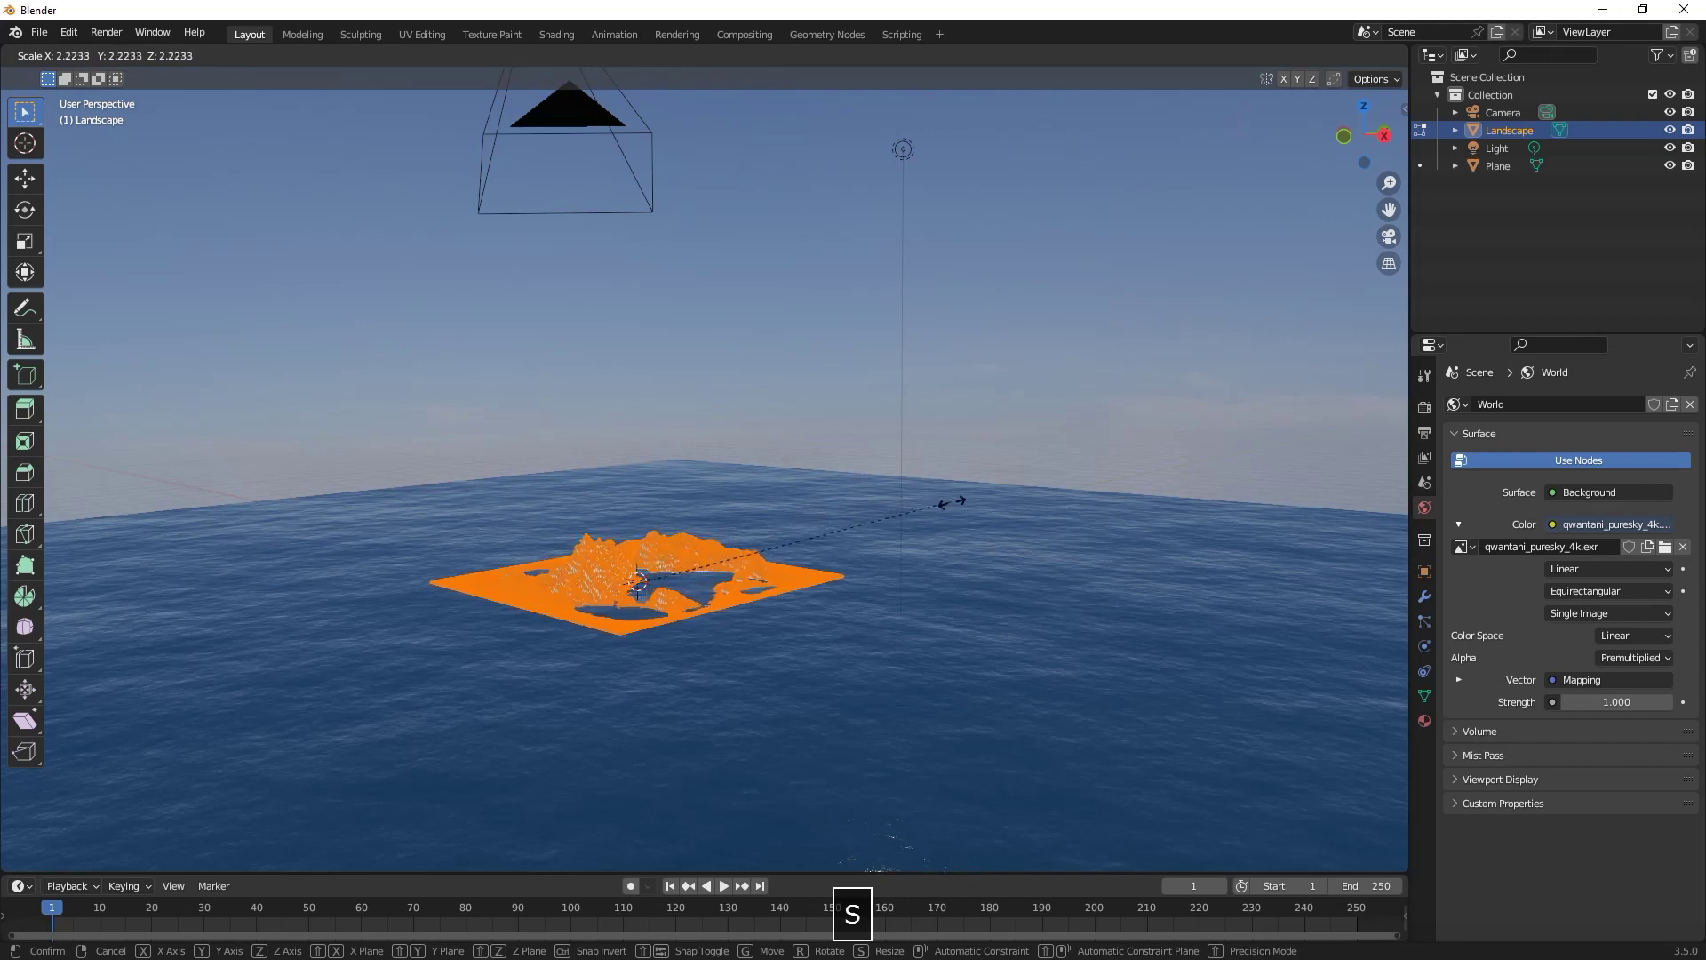
left_click(1040, 504)
key("Tab")
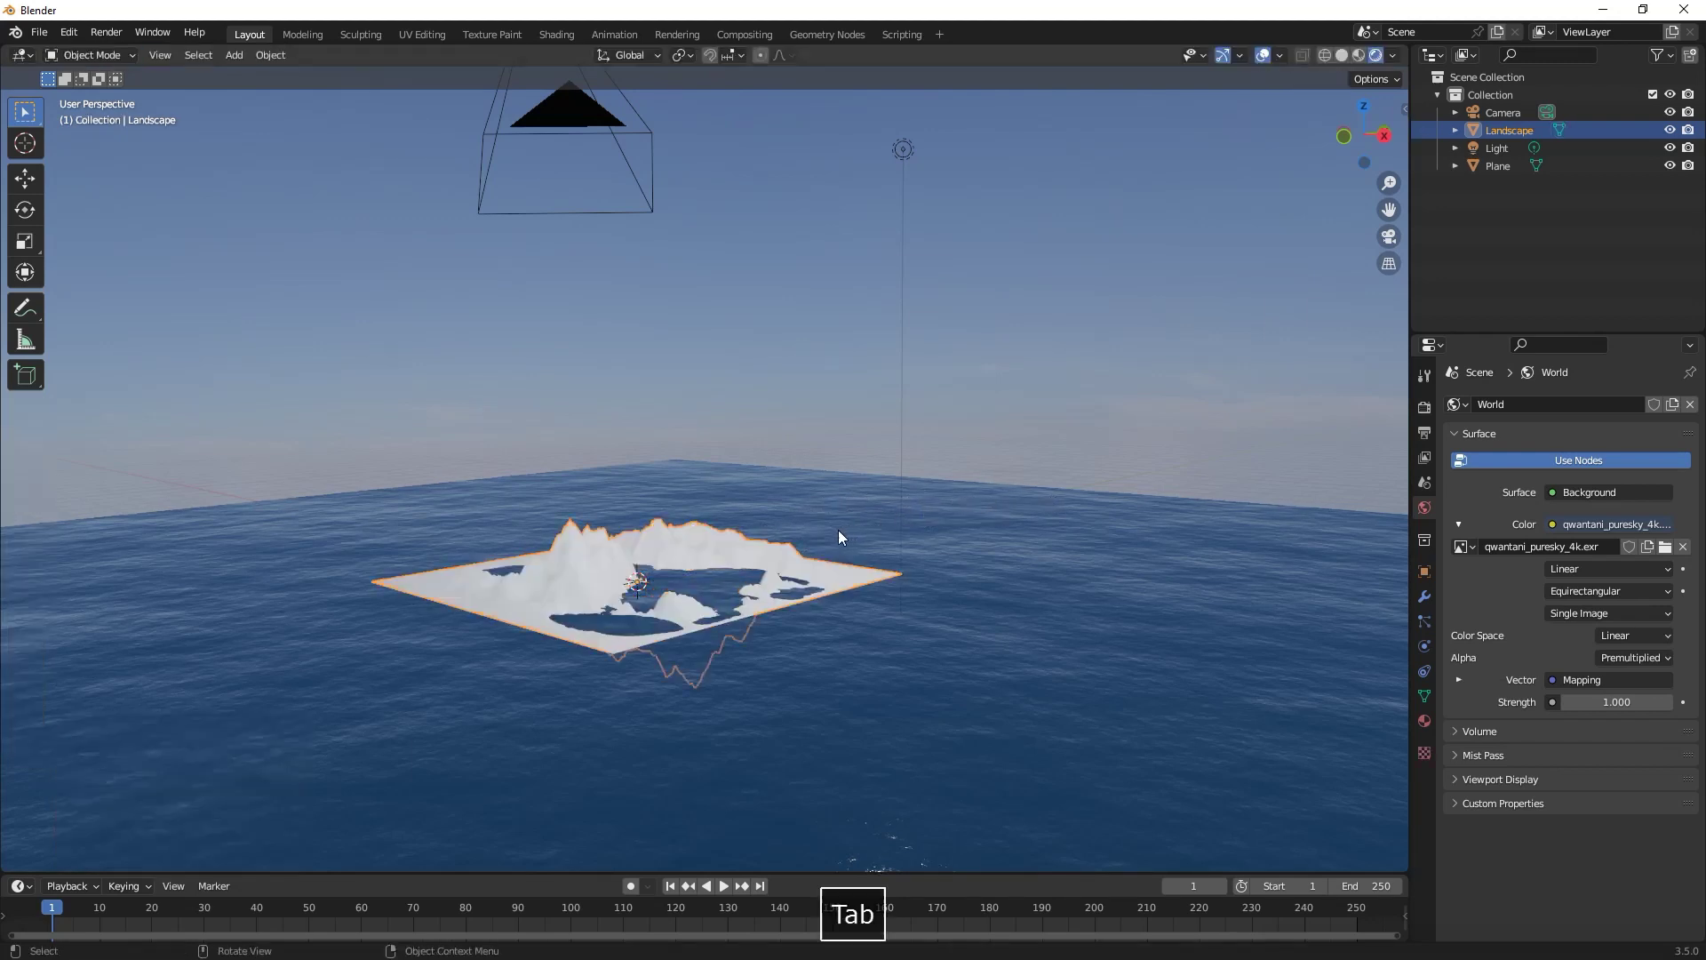
Sink the enlarged landscape about 0.115 m along the Z axis so its flat edges go below the water.
scroll(828, 533, "up", 1)
key("g")
key("z")
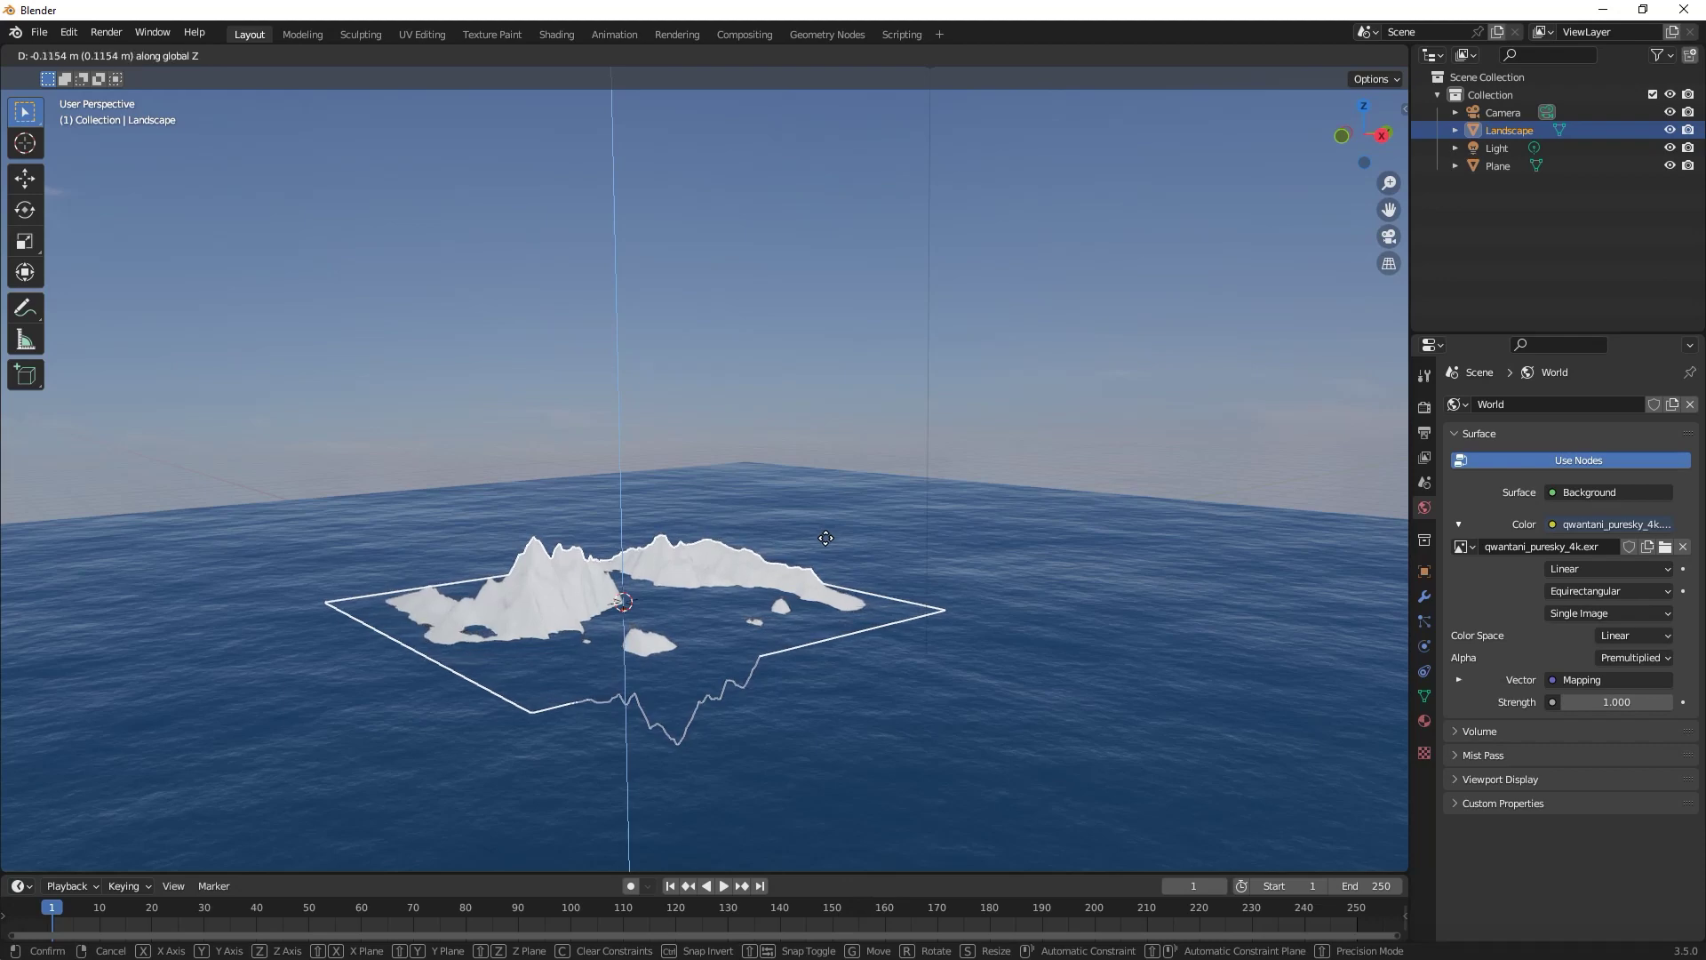
left_click(826, 538)
Lower the existing point light about 1.25 m along the Z axis.
scroll(787, 542, "up", 4)
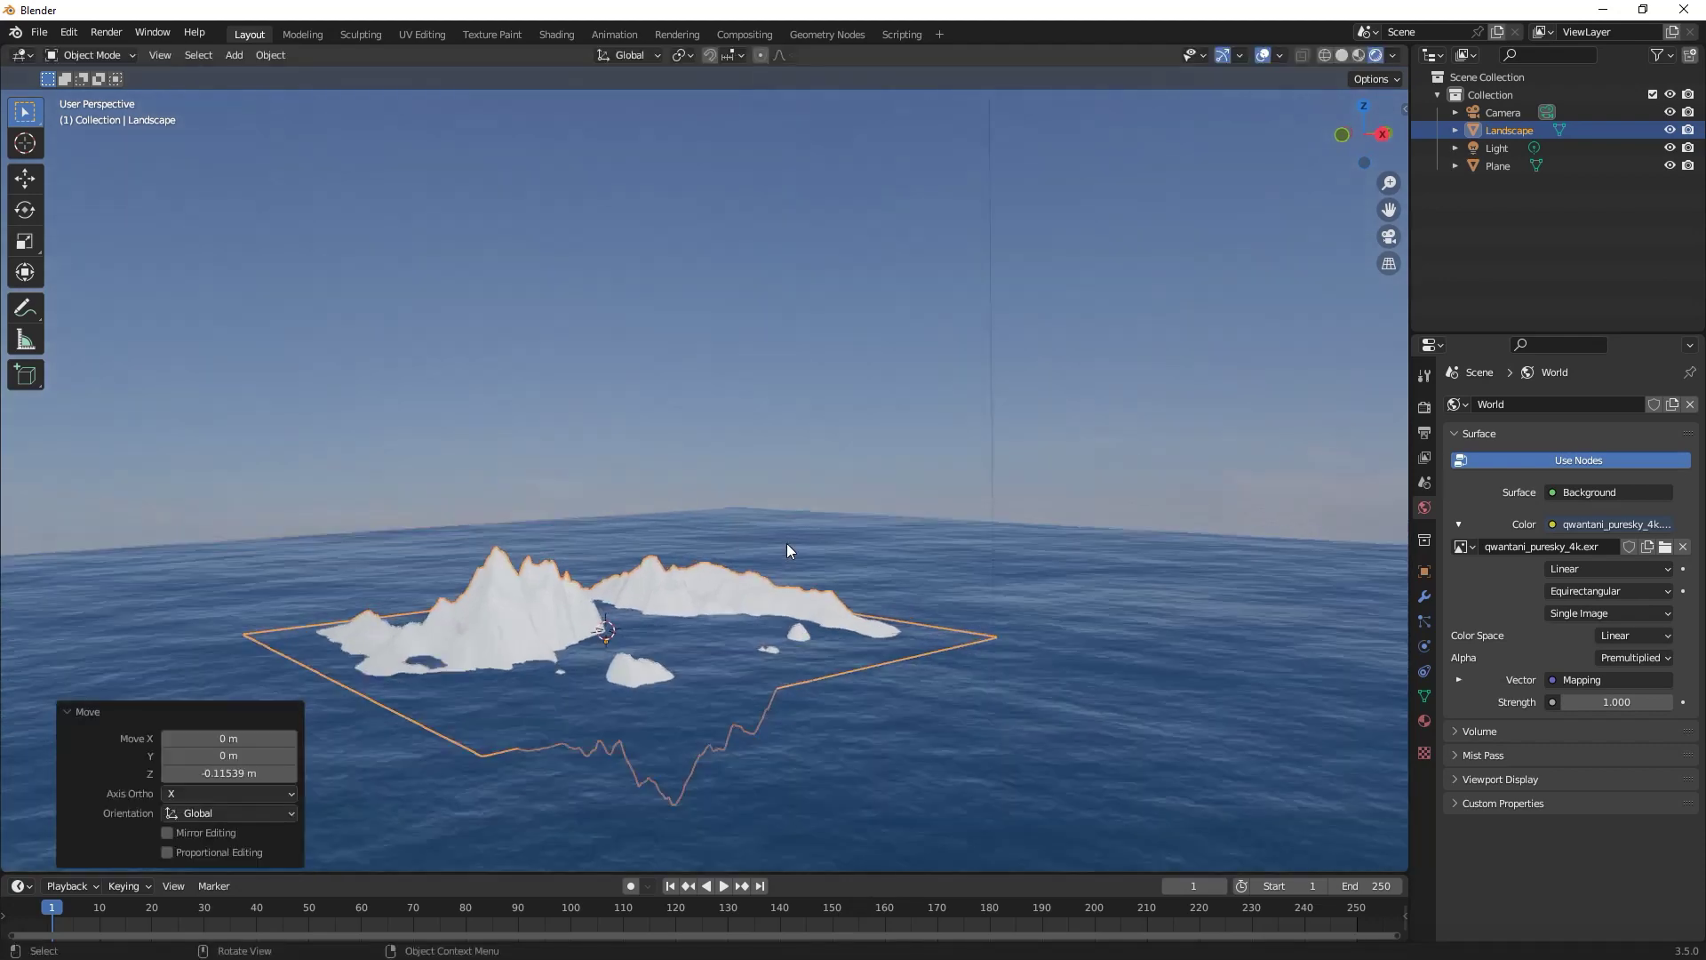
middle_click_drag(784, 542, 883, 323, "shift")
scroll(774, 494, "down", 3)
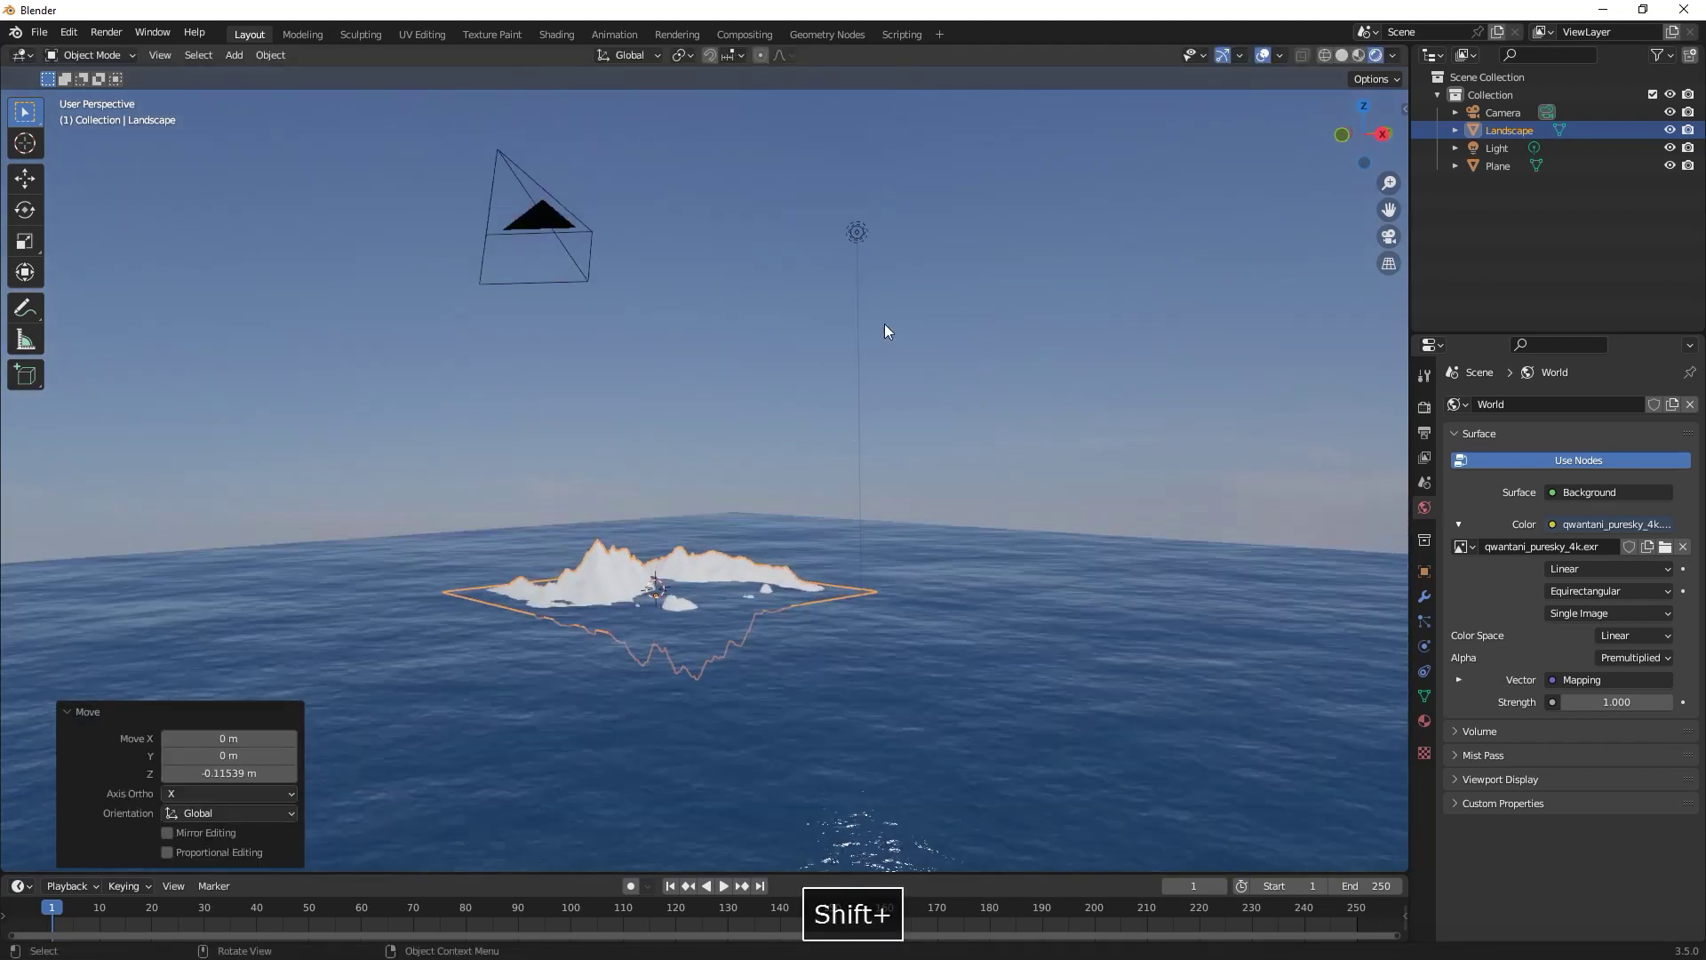
left_click(862, 236)
key("g")
key("z")
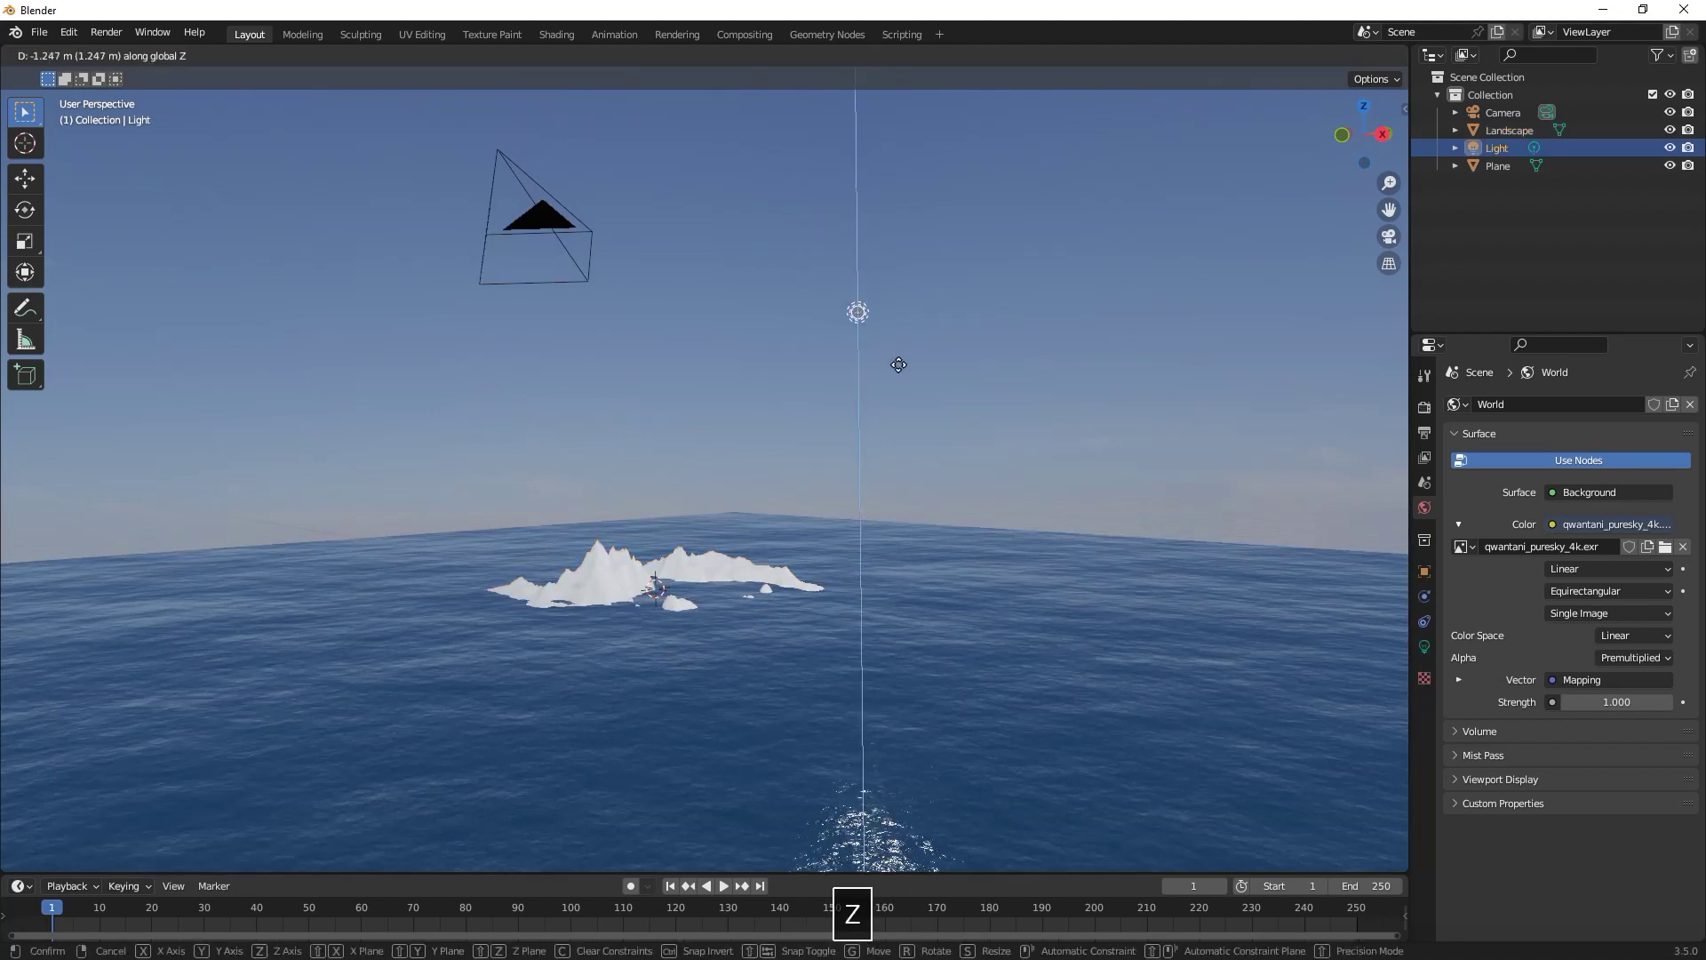
left_click(900, 366)
Duplicate the light and shift the copy horizontally by about -1.73 m in X and -1.89 m in Y.
key("shift+d")
key("shift+z")
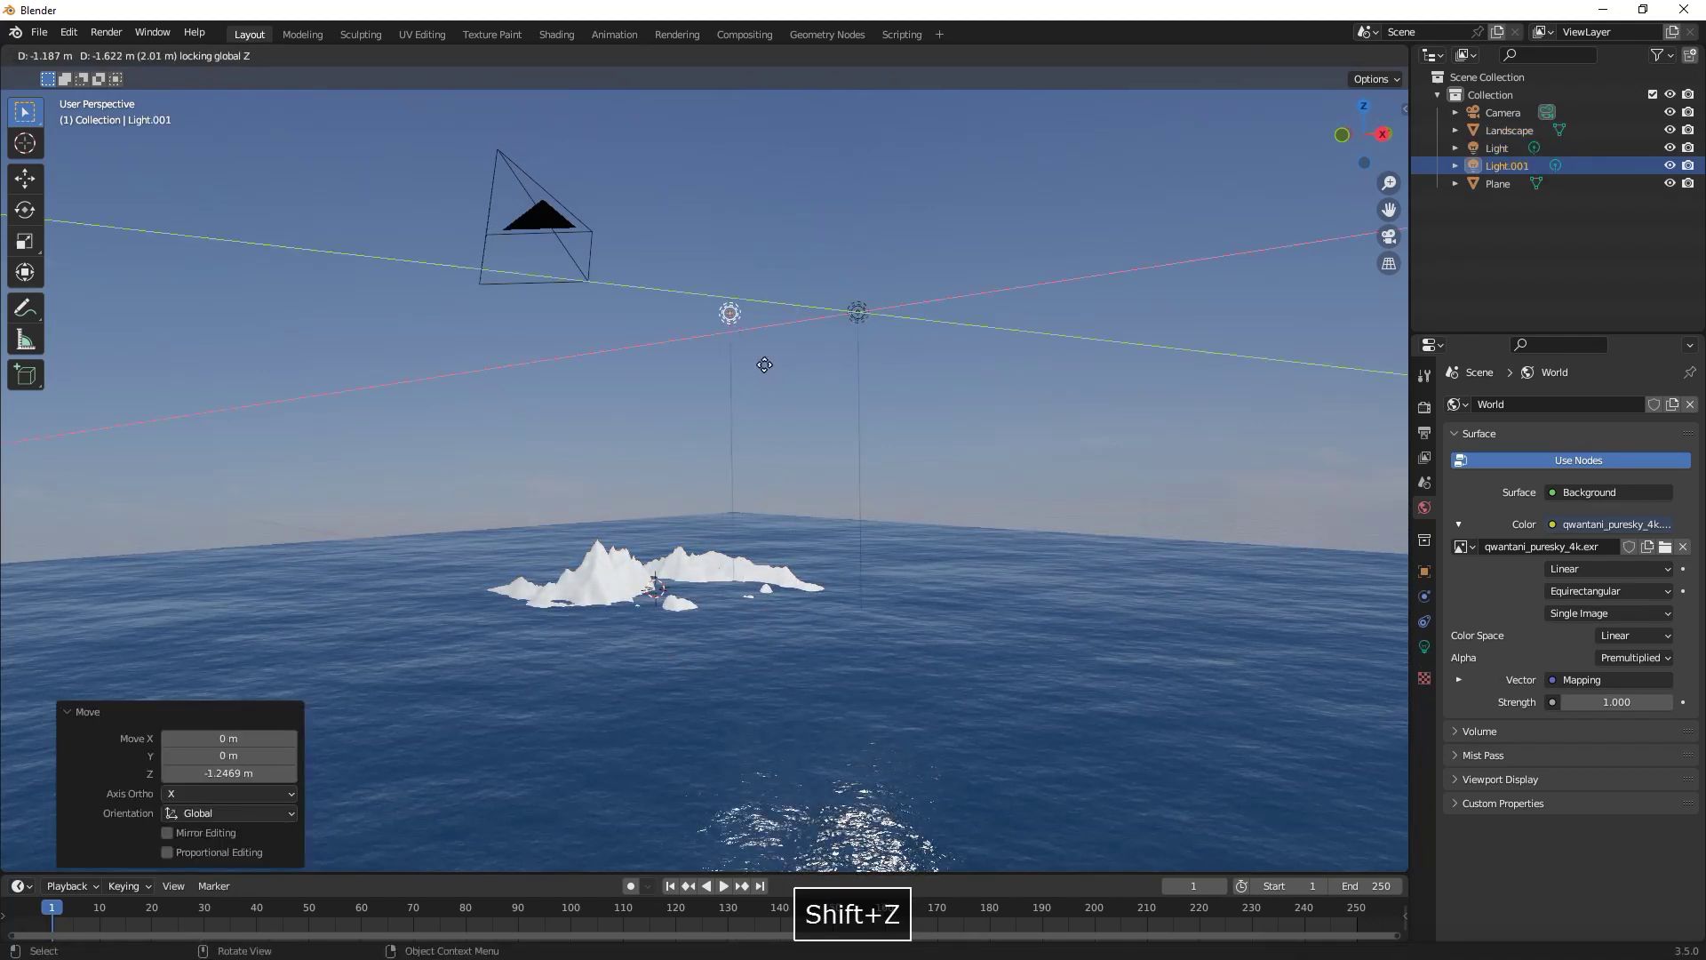
left_click(736, 369)
Set the duplicated light's power to 50 and change its type to Sun.
left_click(1424, 648)
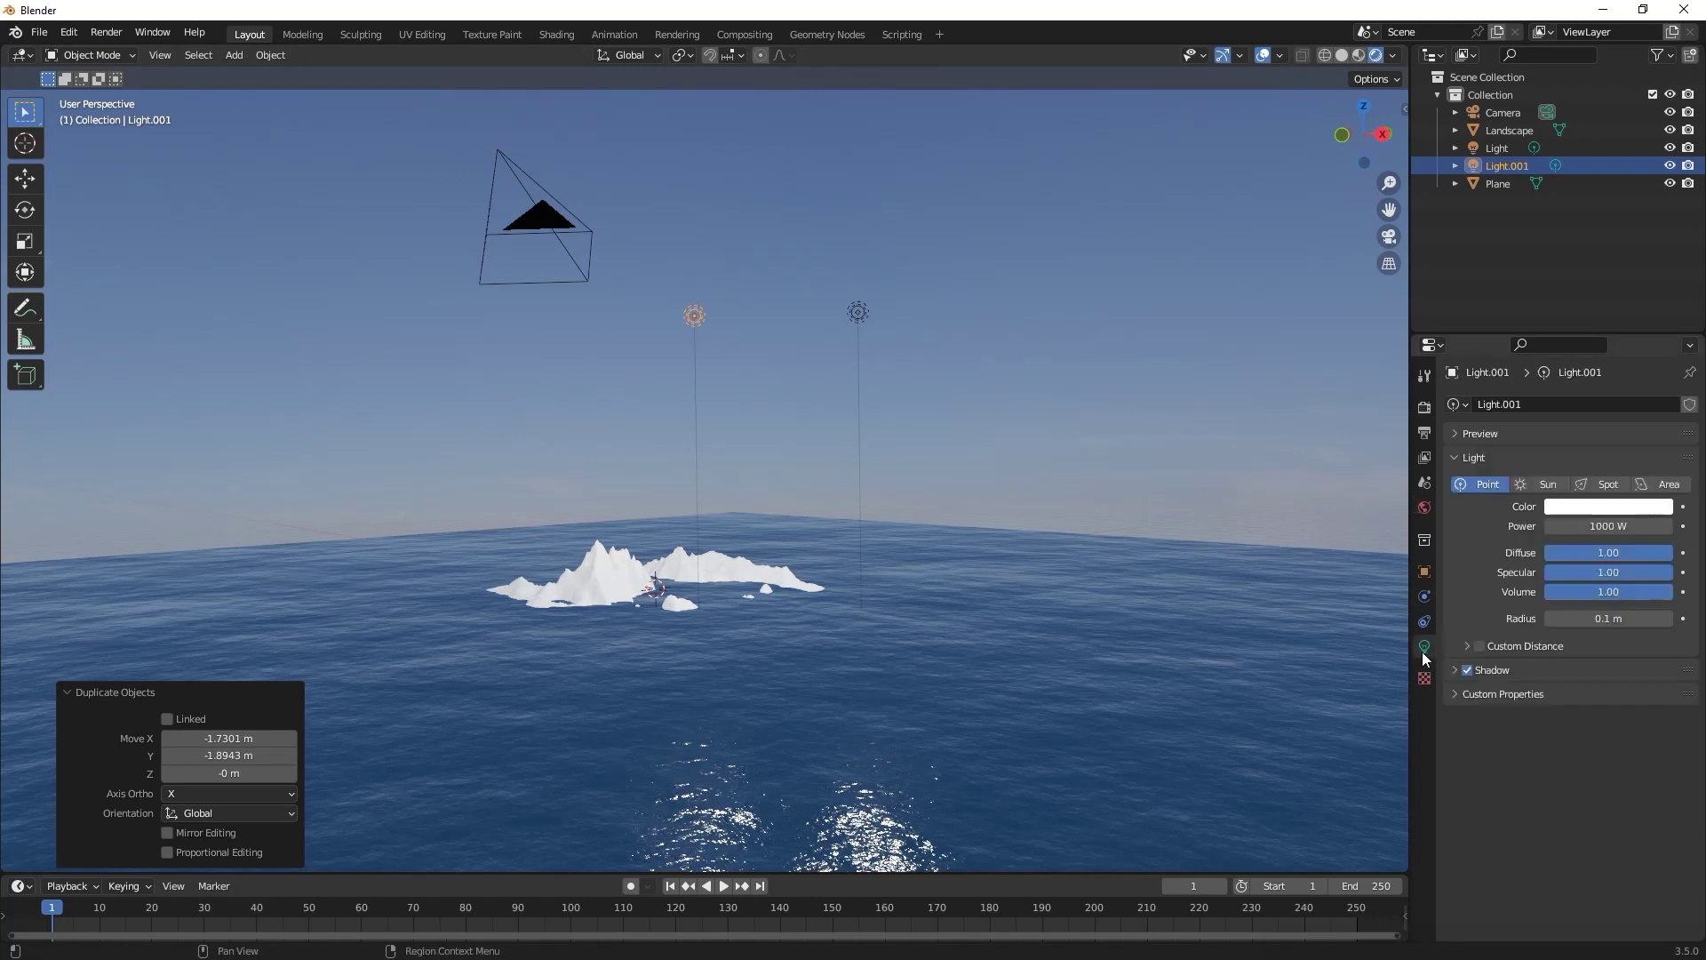
left_click(1592, 524)
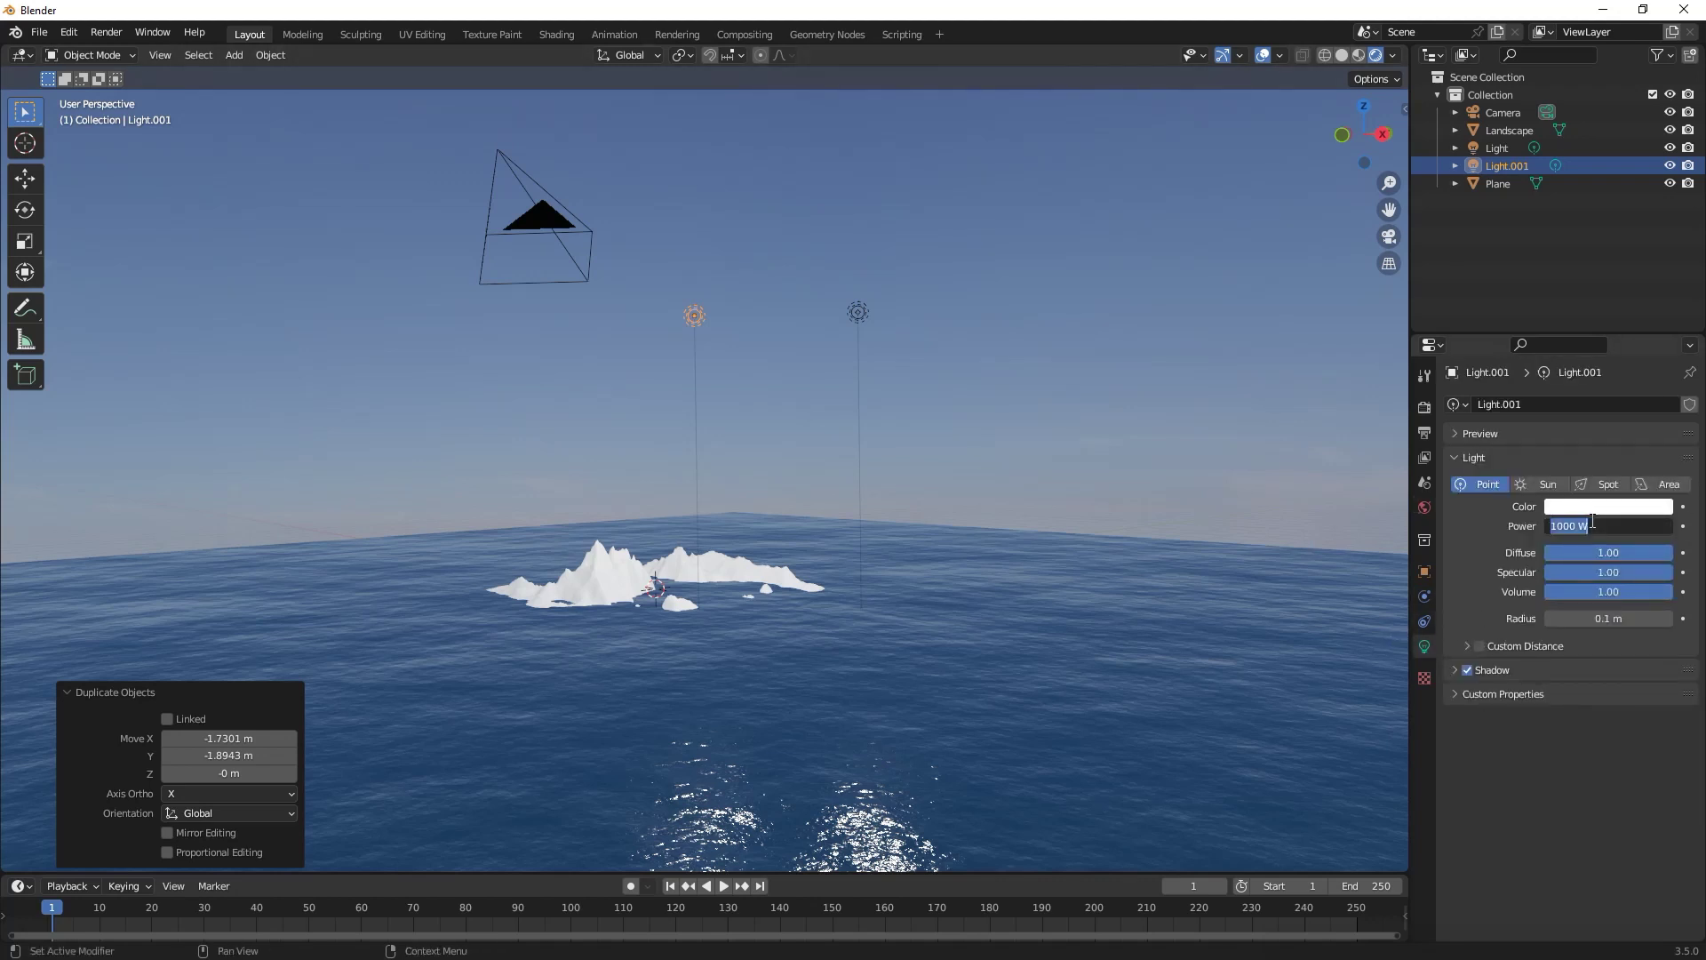
type("50")
key("Return")
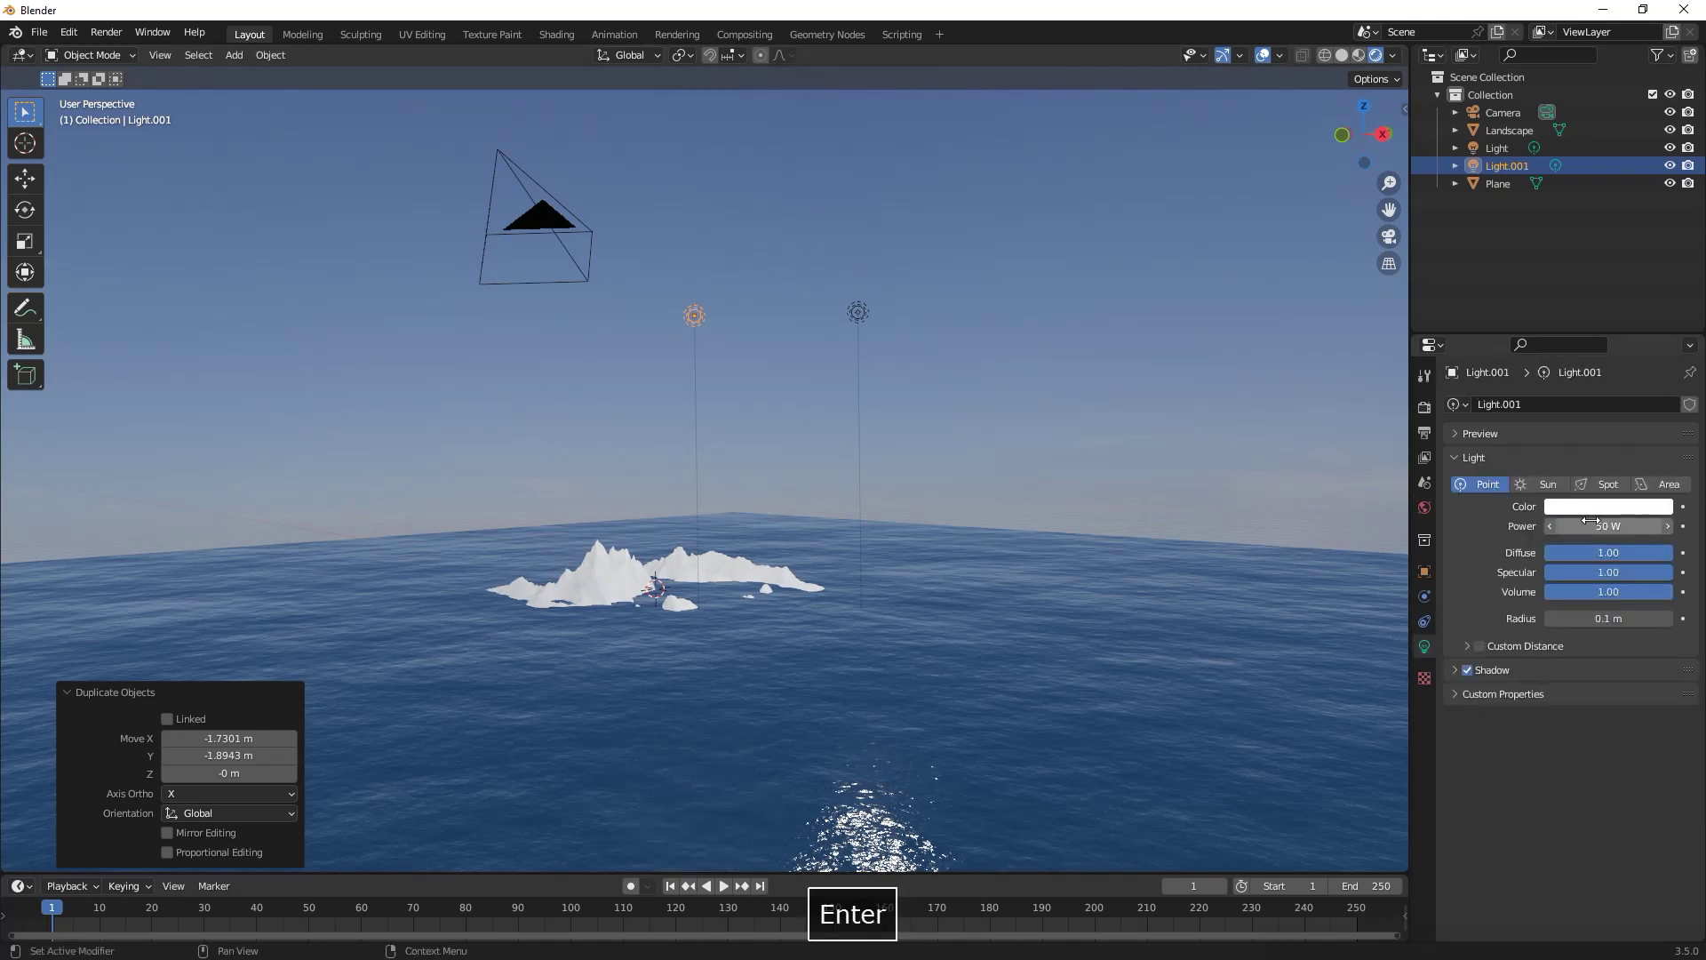
left_click(1542, 483)
Clear the sun light's rotation and set it to X 70°, Y -6° and Z 330°.
middle_click_drag(1008, 452, 1010, 476, "shift")
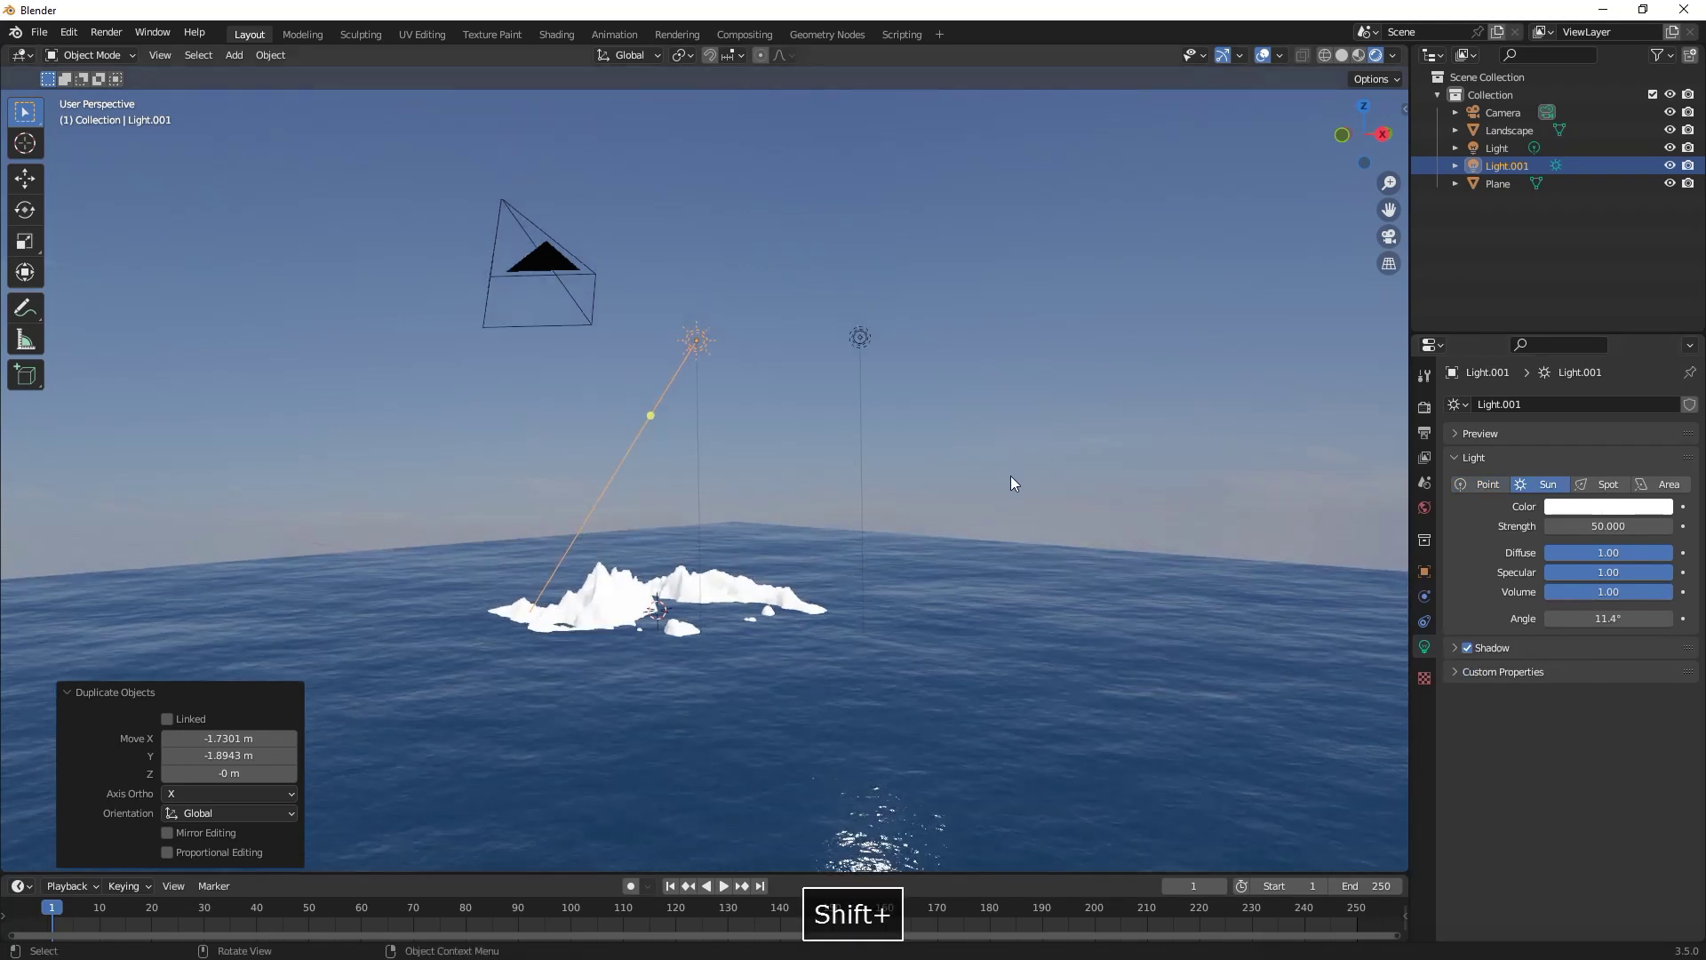
key("alt+r")
key("n")
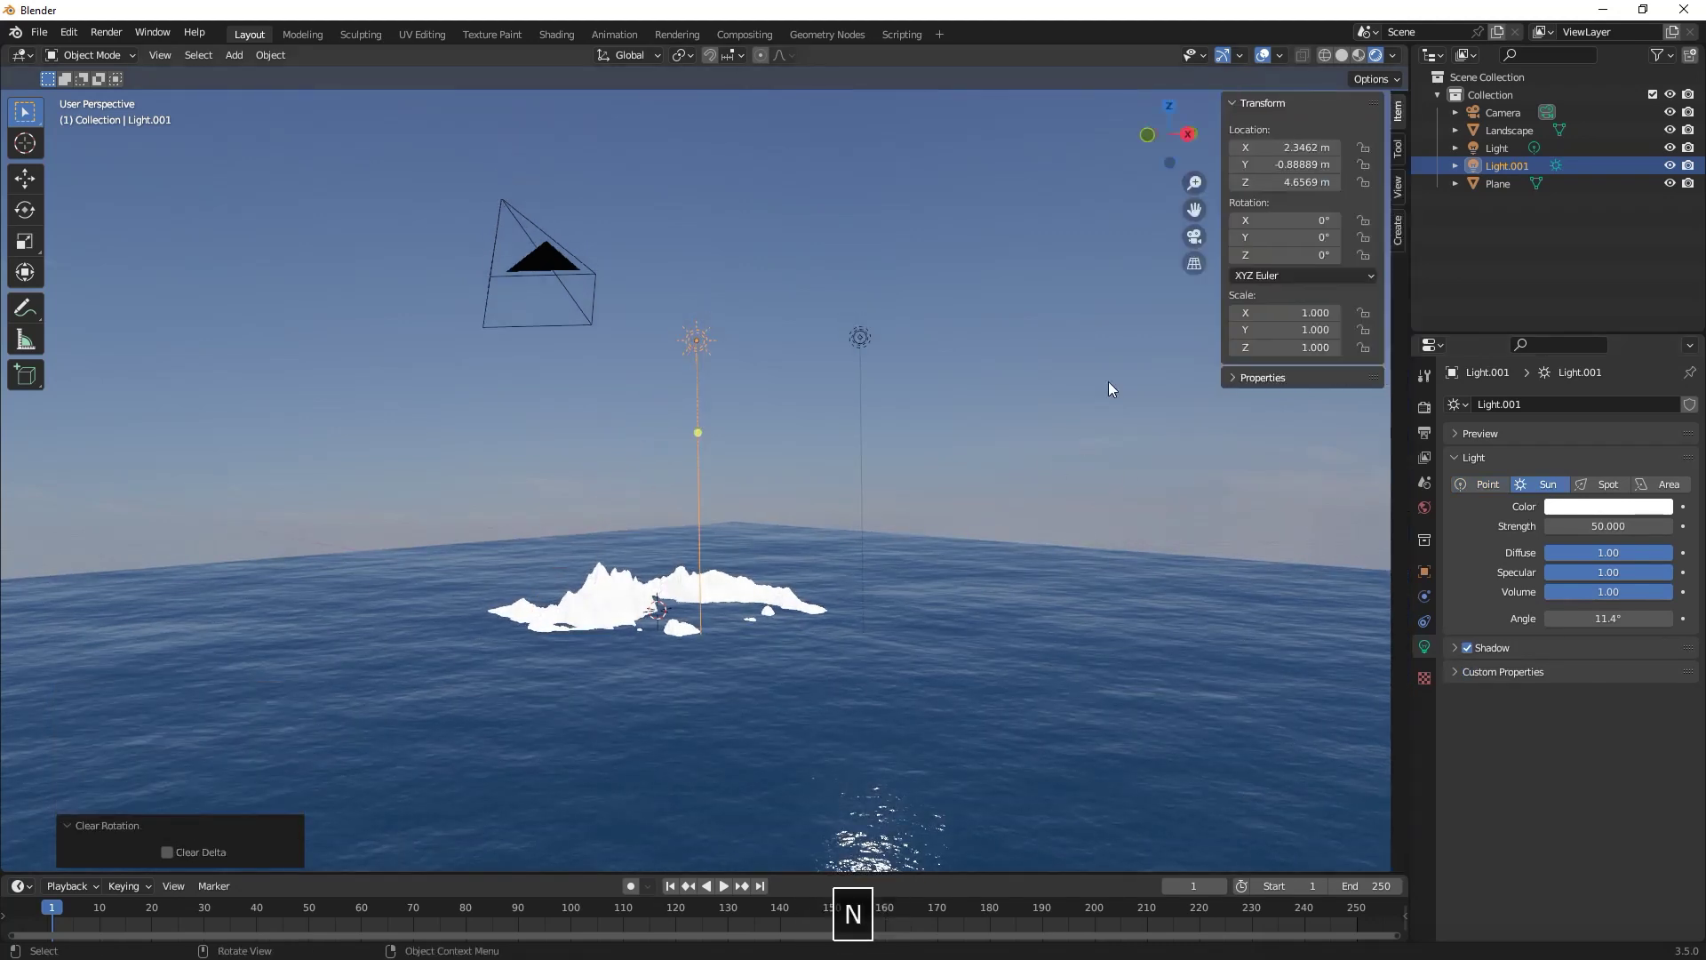
left_click(1318, 222)
type("70")
key("Tab")
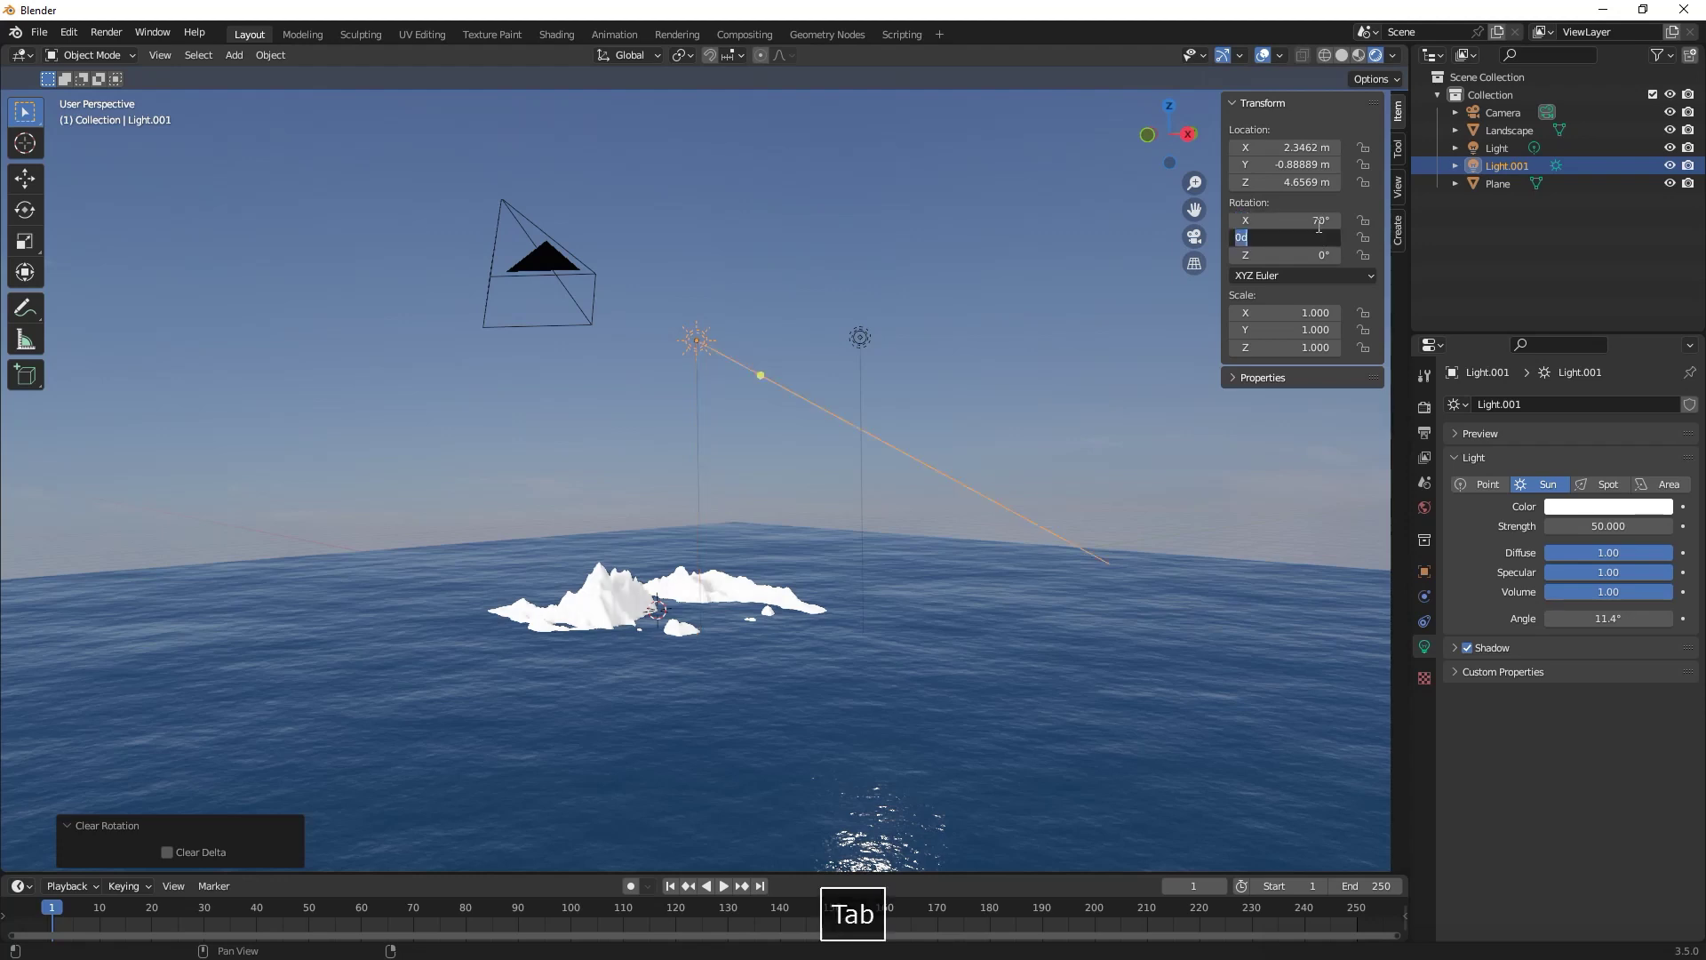
type("-6")
key("Return")
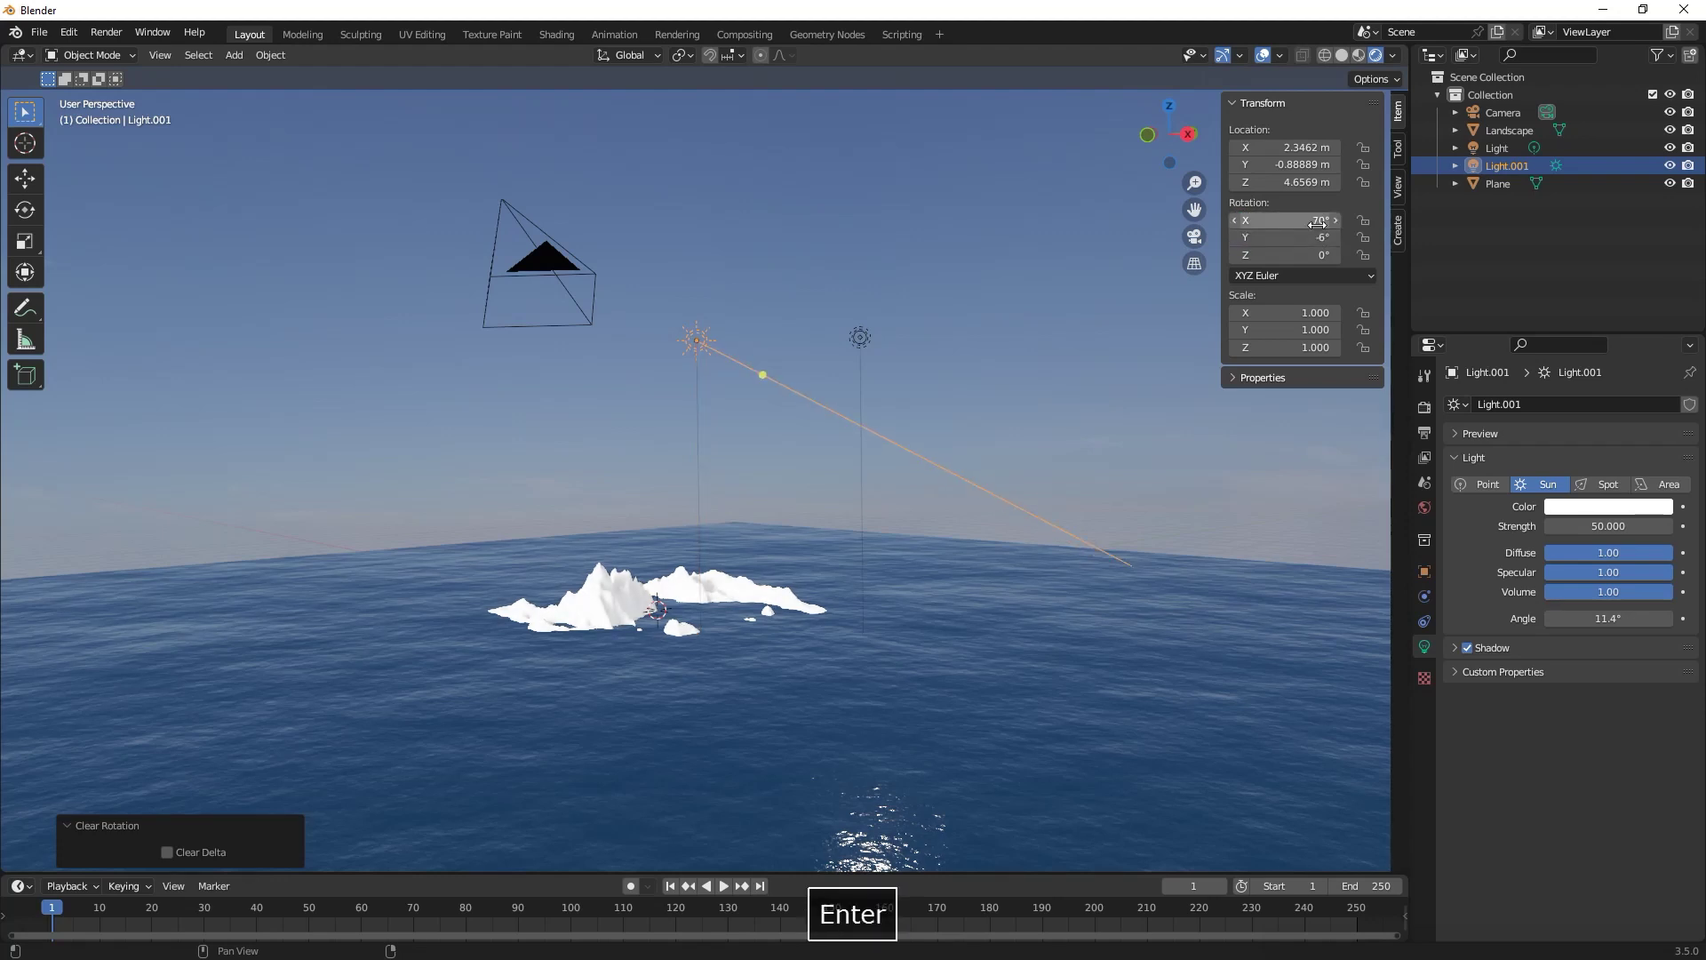
key("Tab")
left_click(1304, 256)
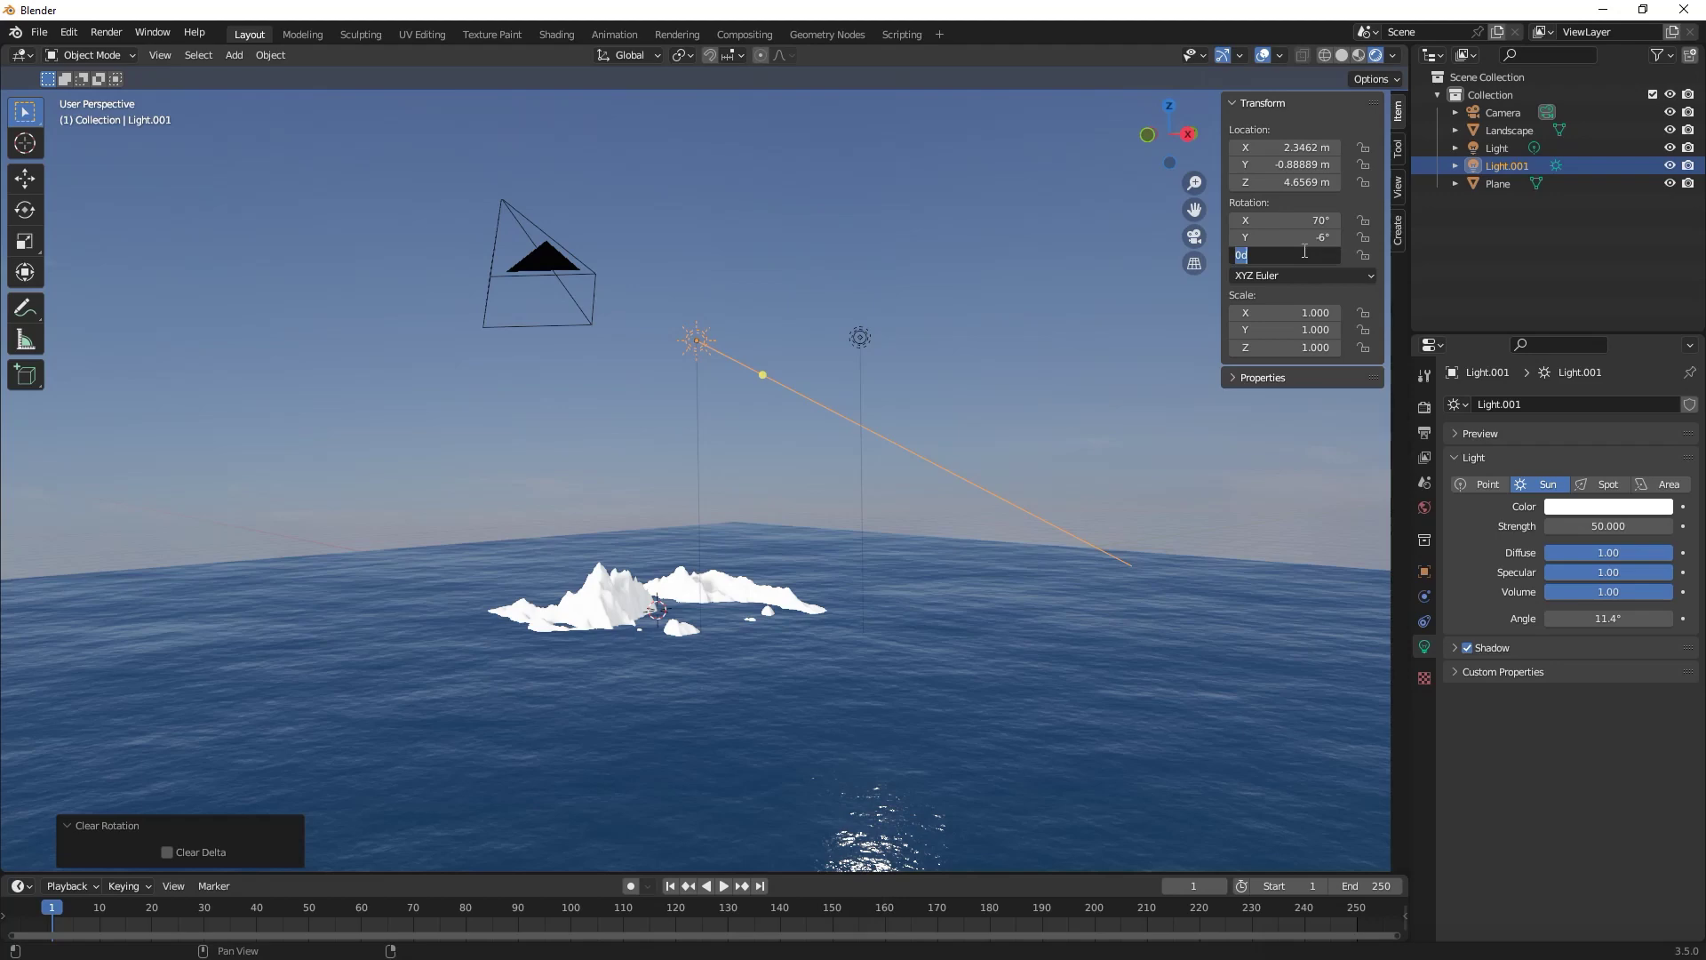
type("330")
key("Return")
Select the landscape and split the viewport to show a Shader Editor beside it.
scroll(855, 450, "up", 3)
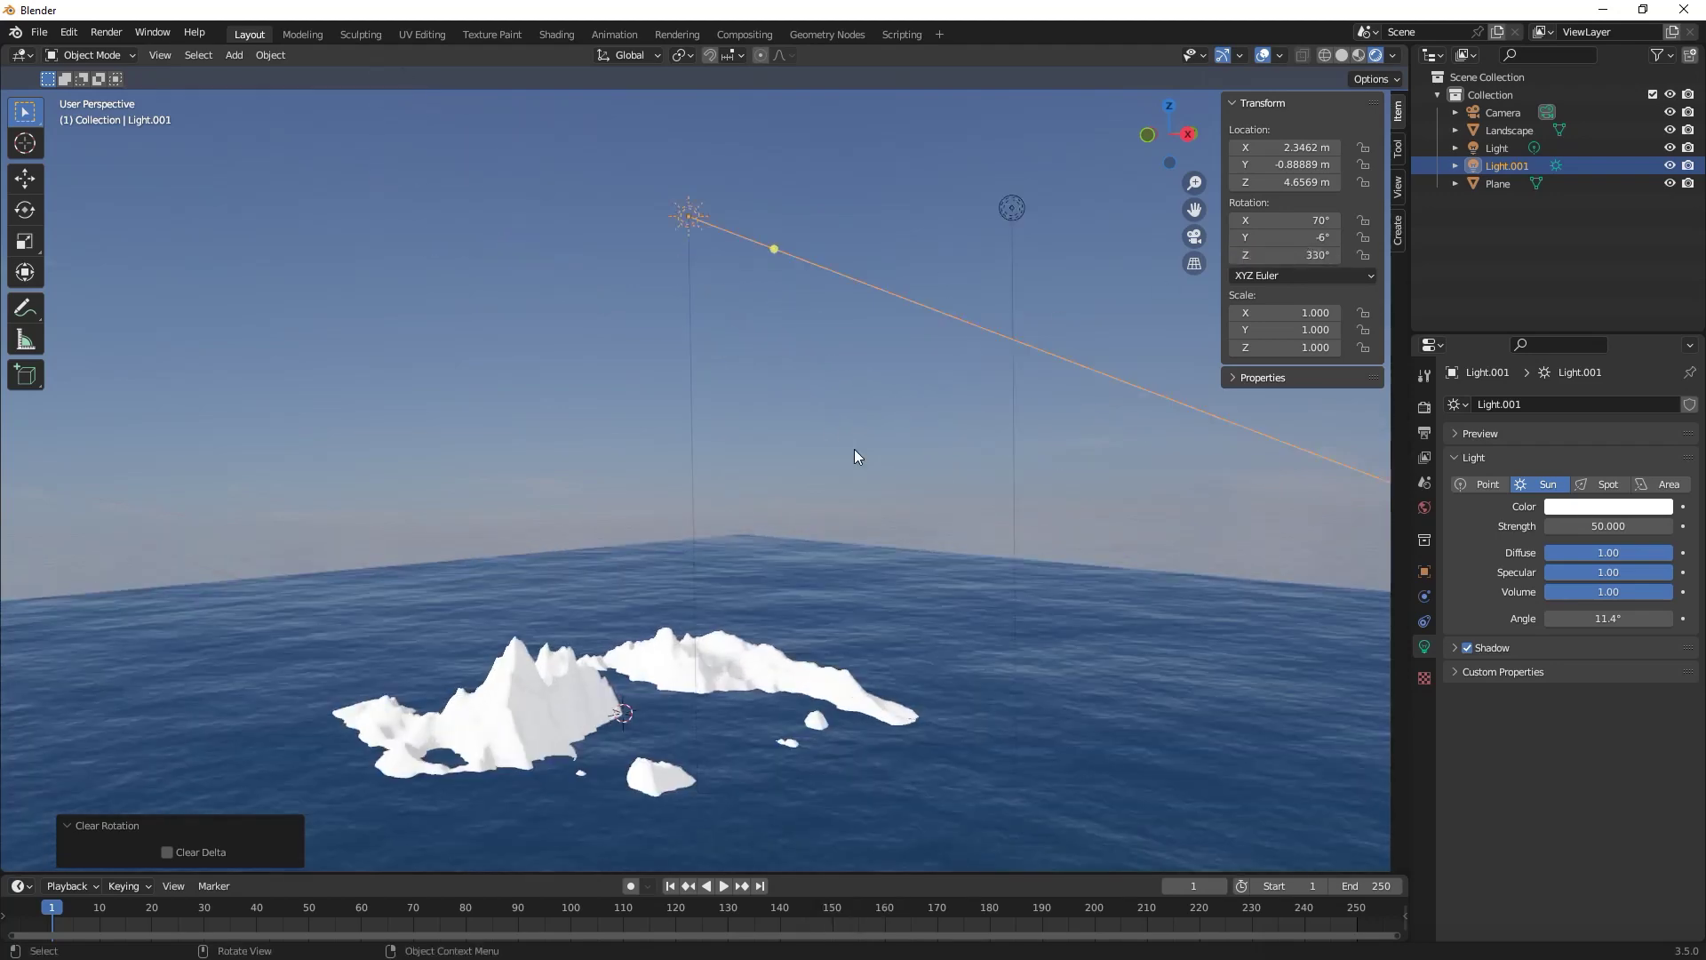
middle_click_drag(856, 449, 915, 384, "shift")
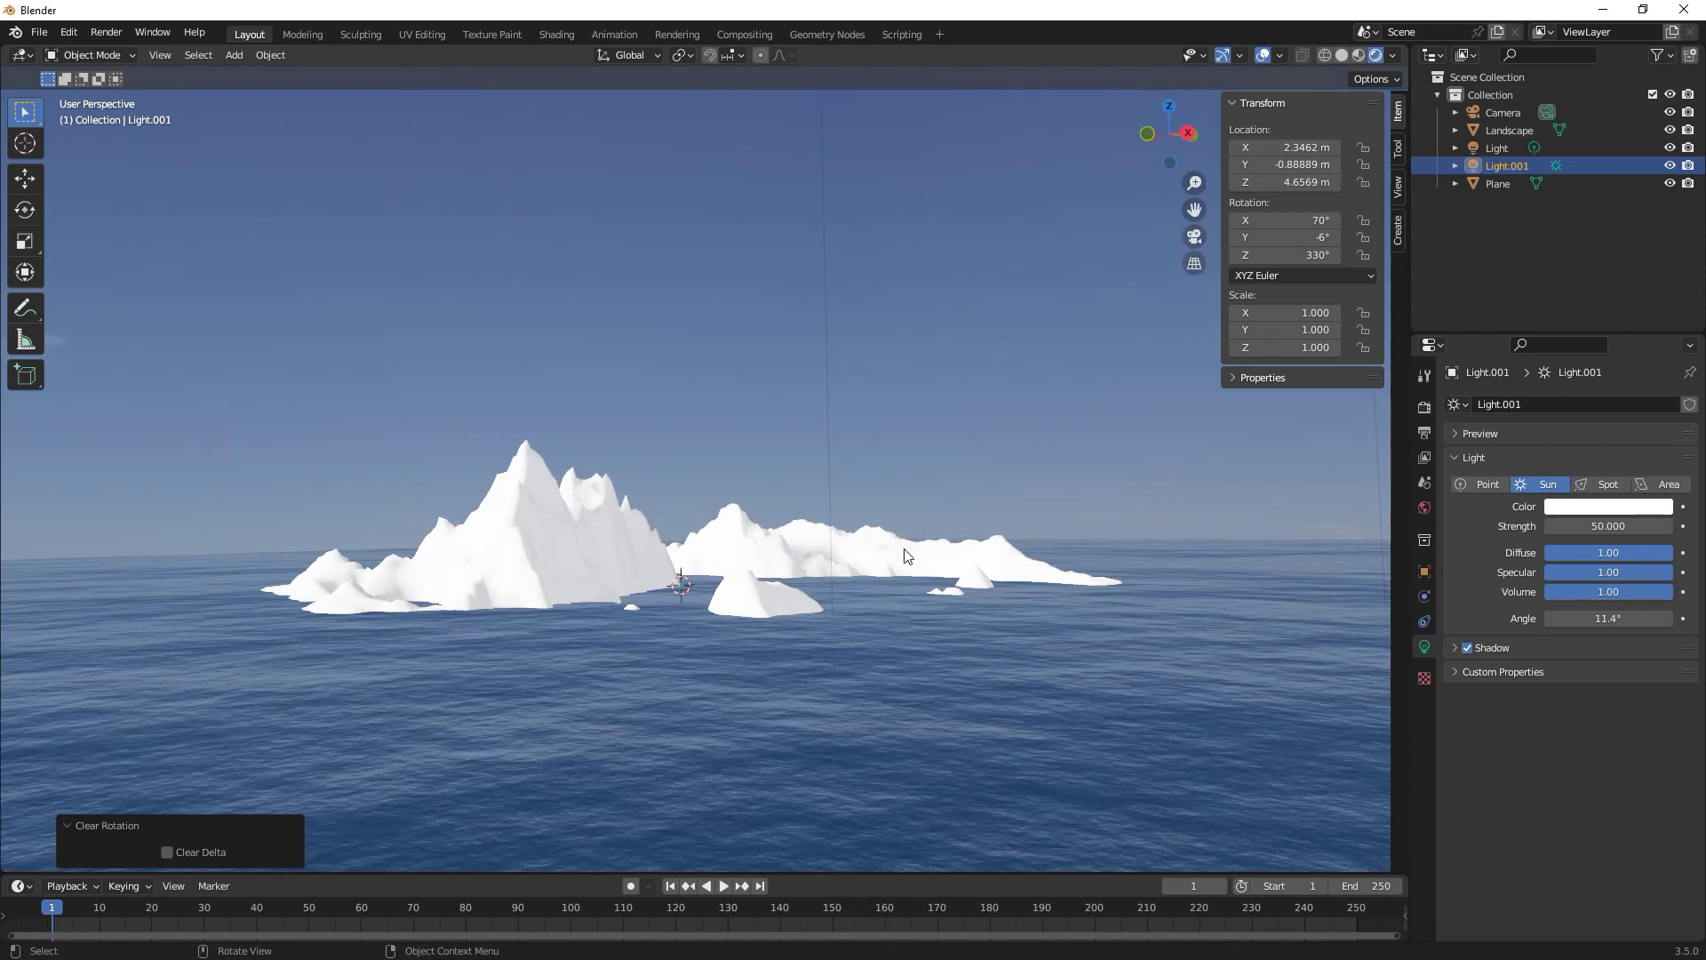
left_click(906, 556)
left_click_drag(1405, 45, 477, 46)
left_click(509, 56)
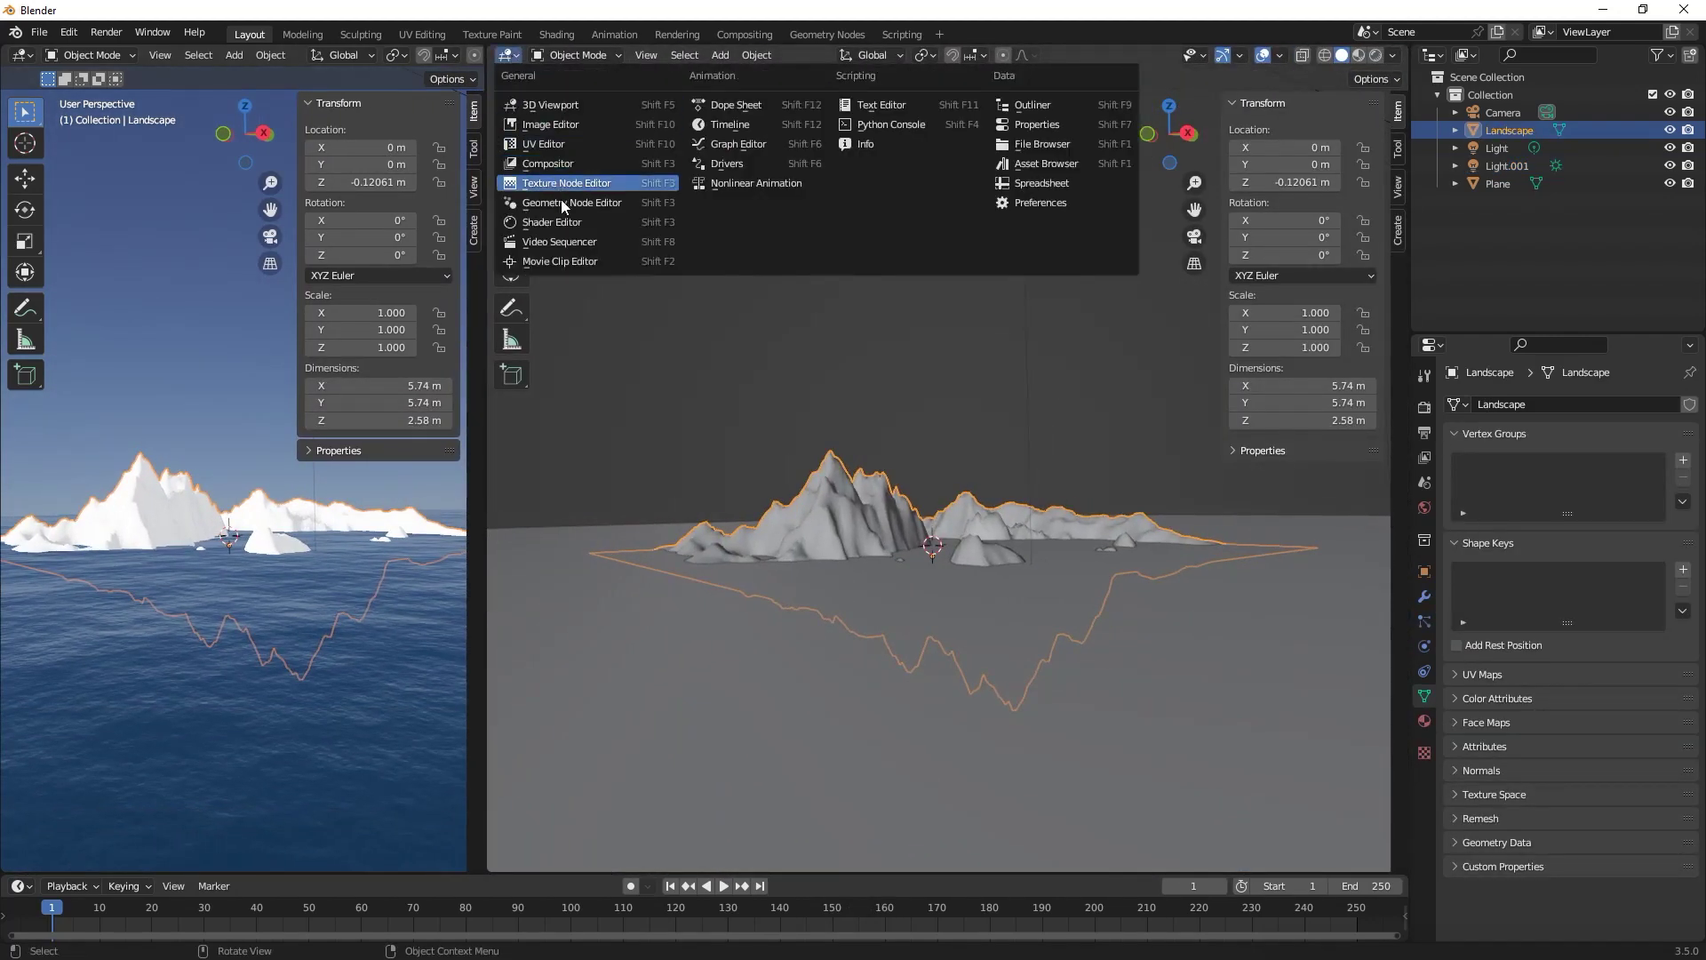
left_click(551, 222)
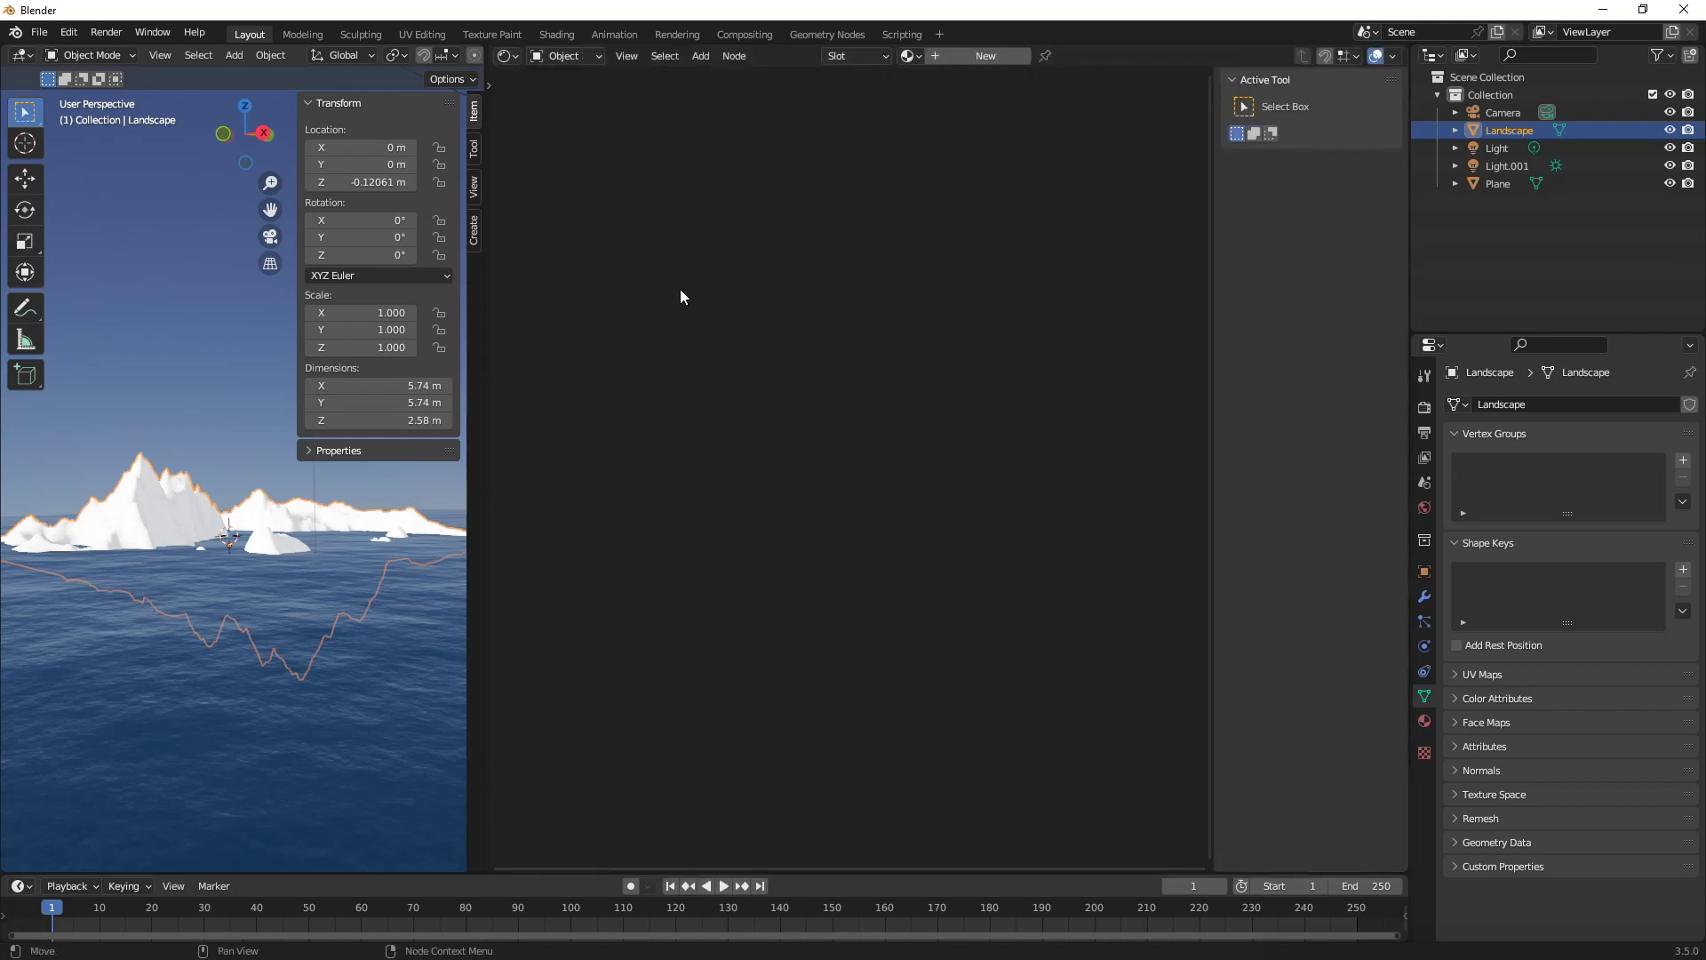
Add a new material to the landscape and name it ice.
left_click(1425, 722)
left_click(1521, 484)
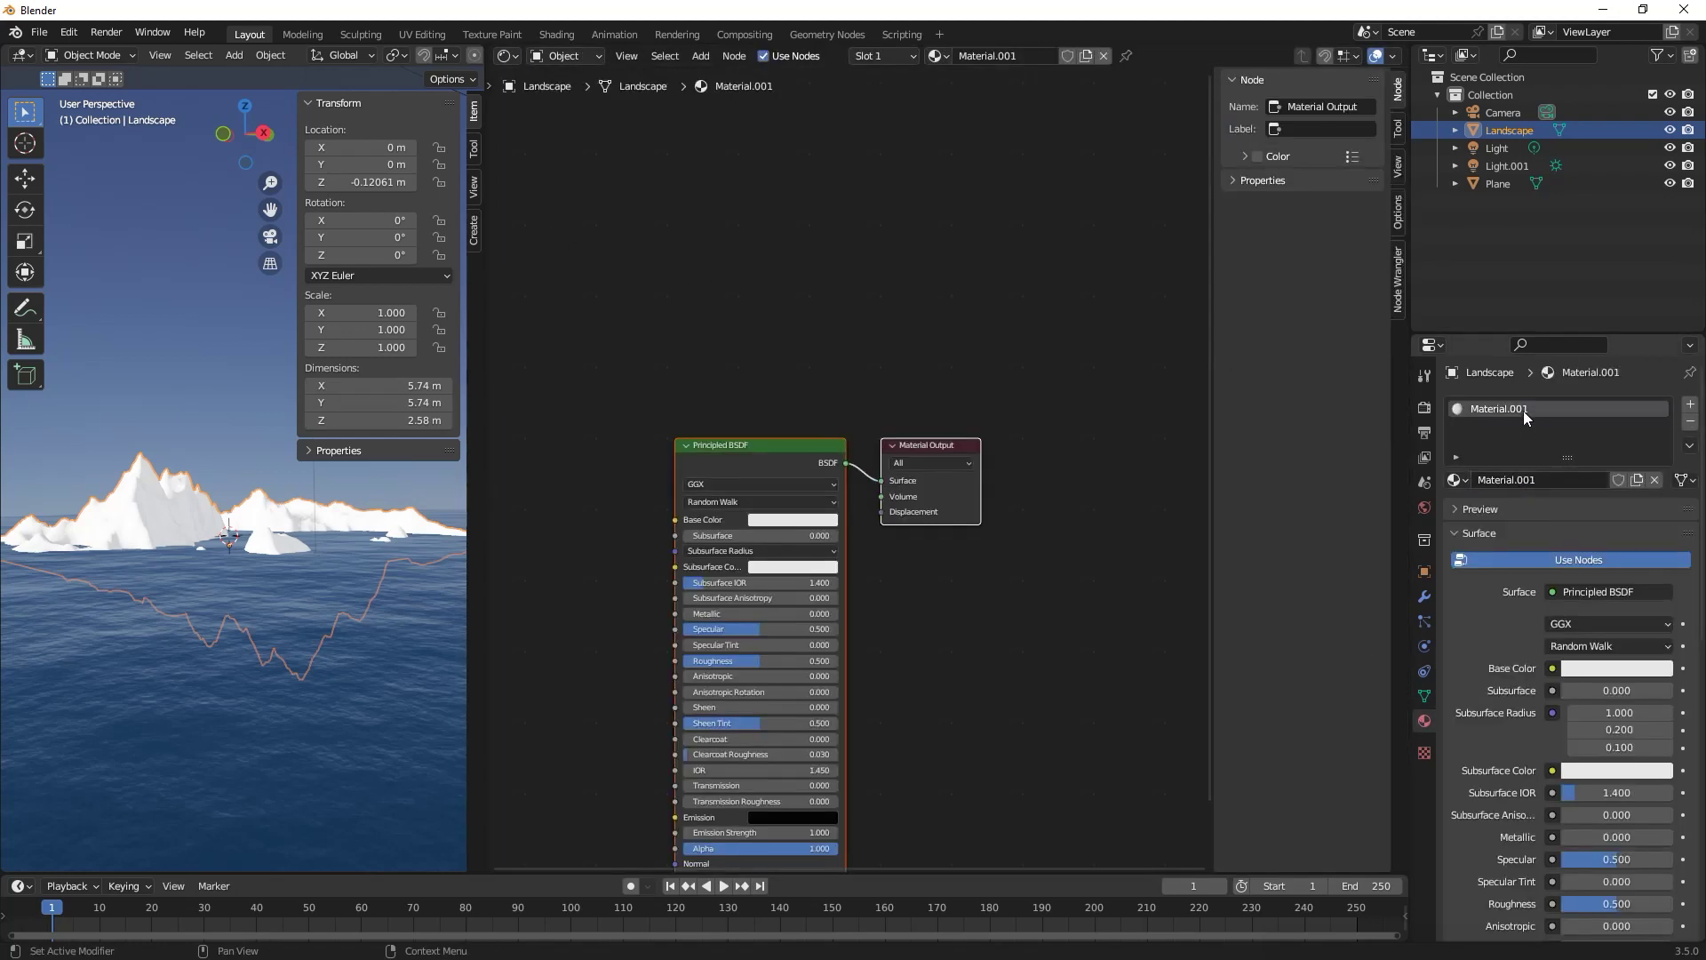
type("ice")
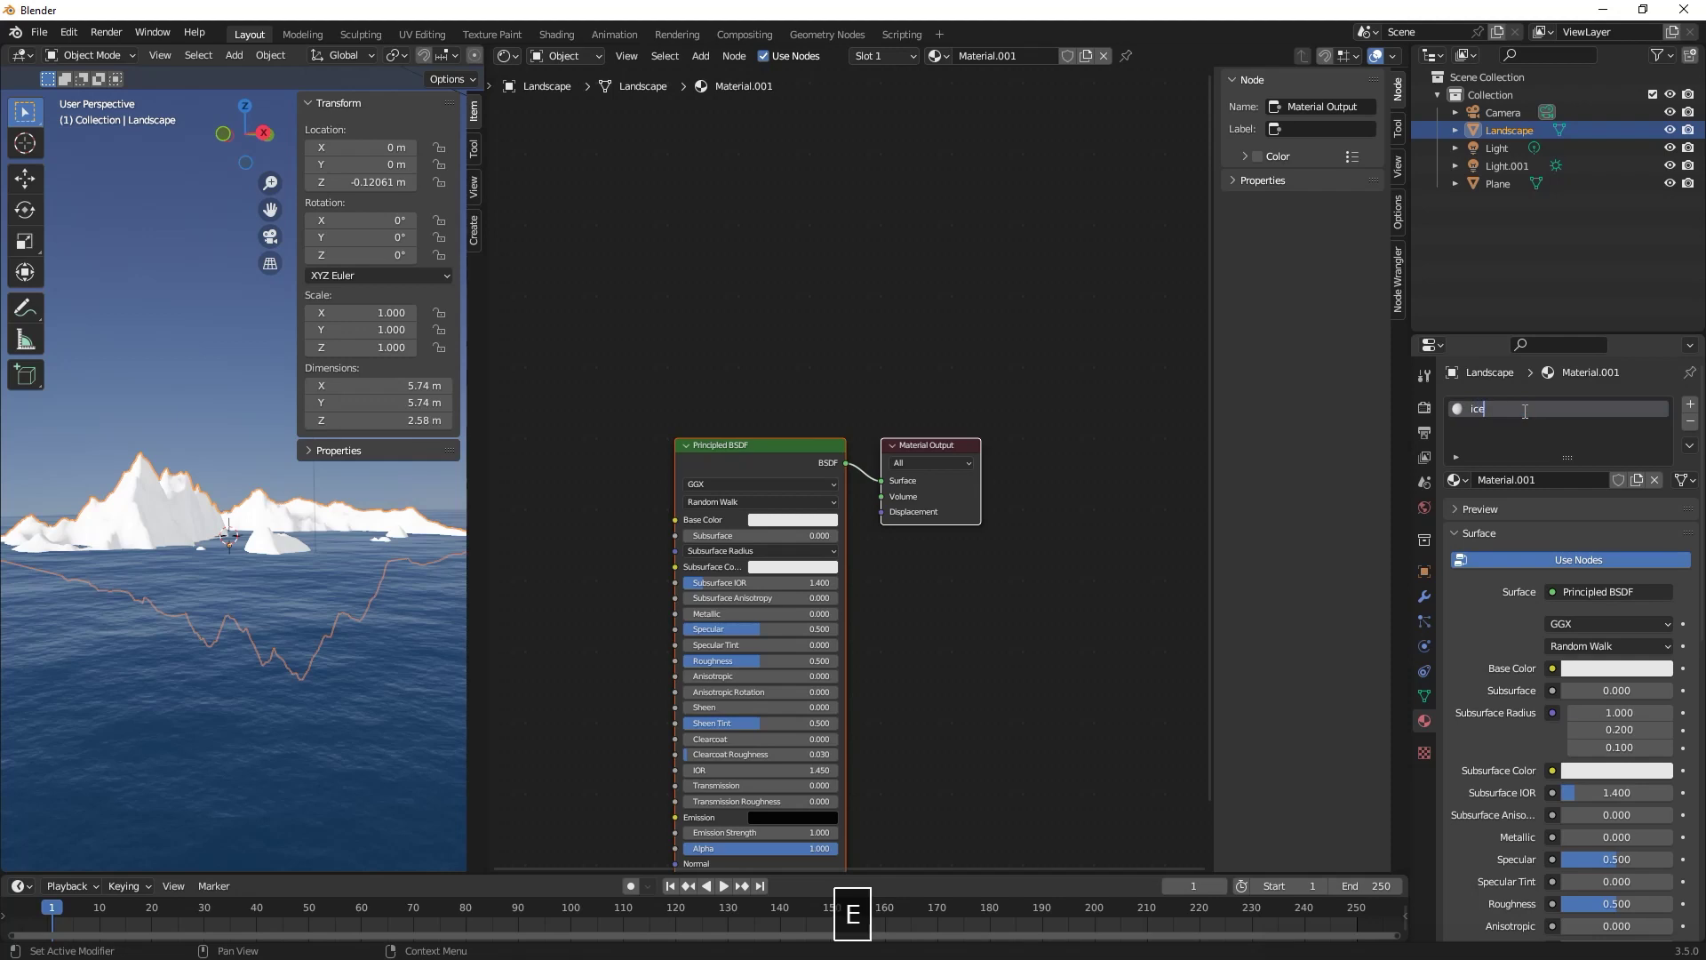
key("Return")
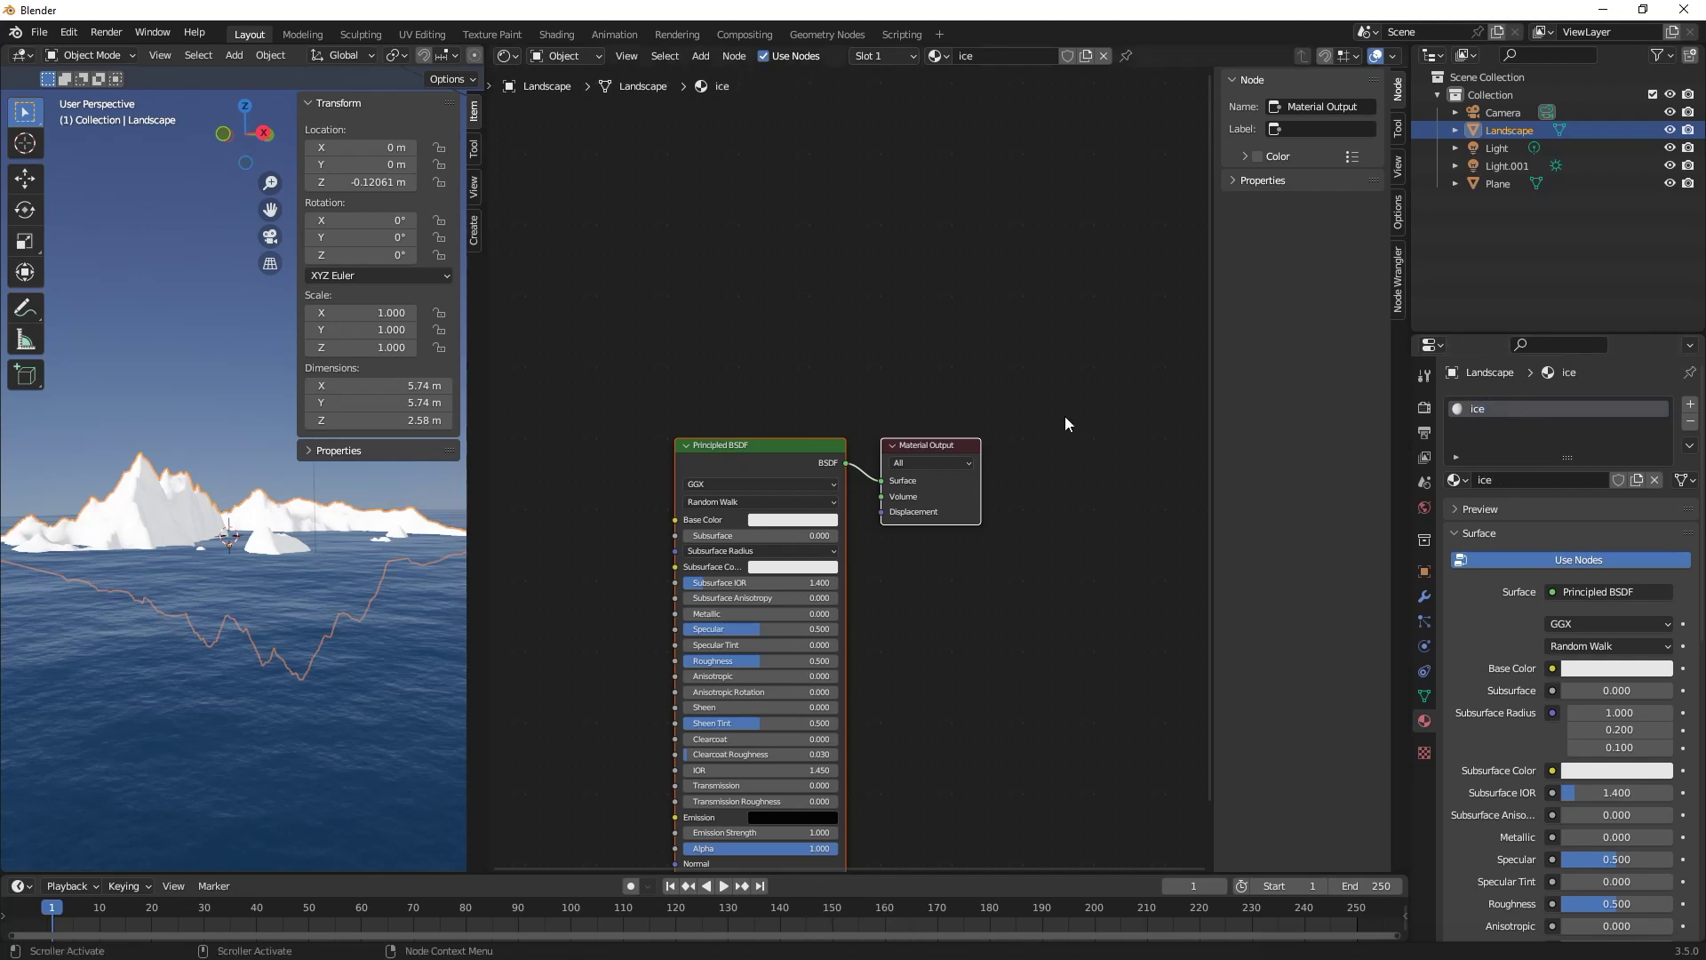
middle_click_drag(809, 508, 865, 312)
scroll(893, 405, "up", 2)
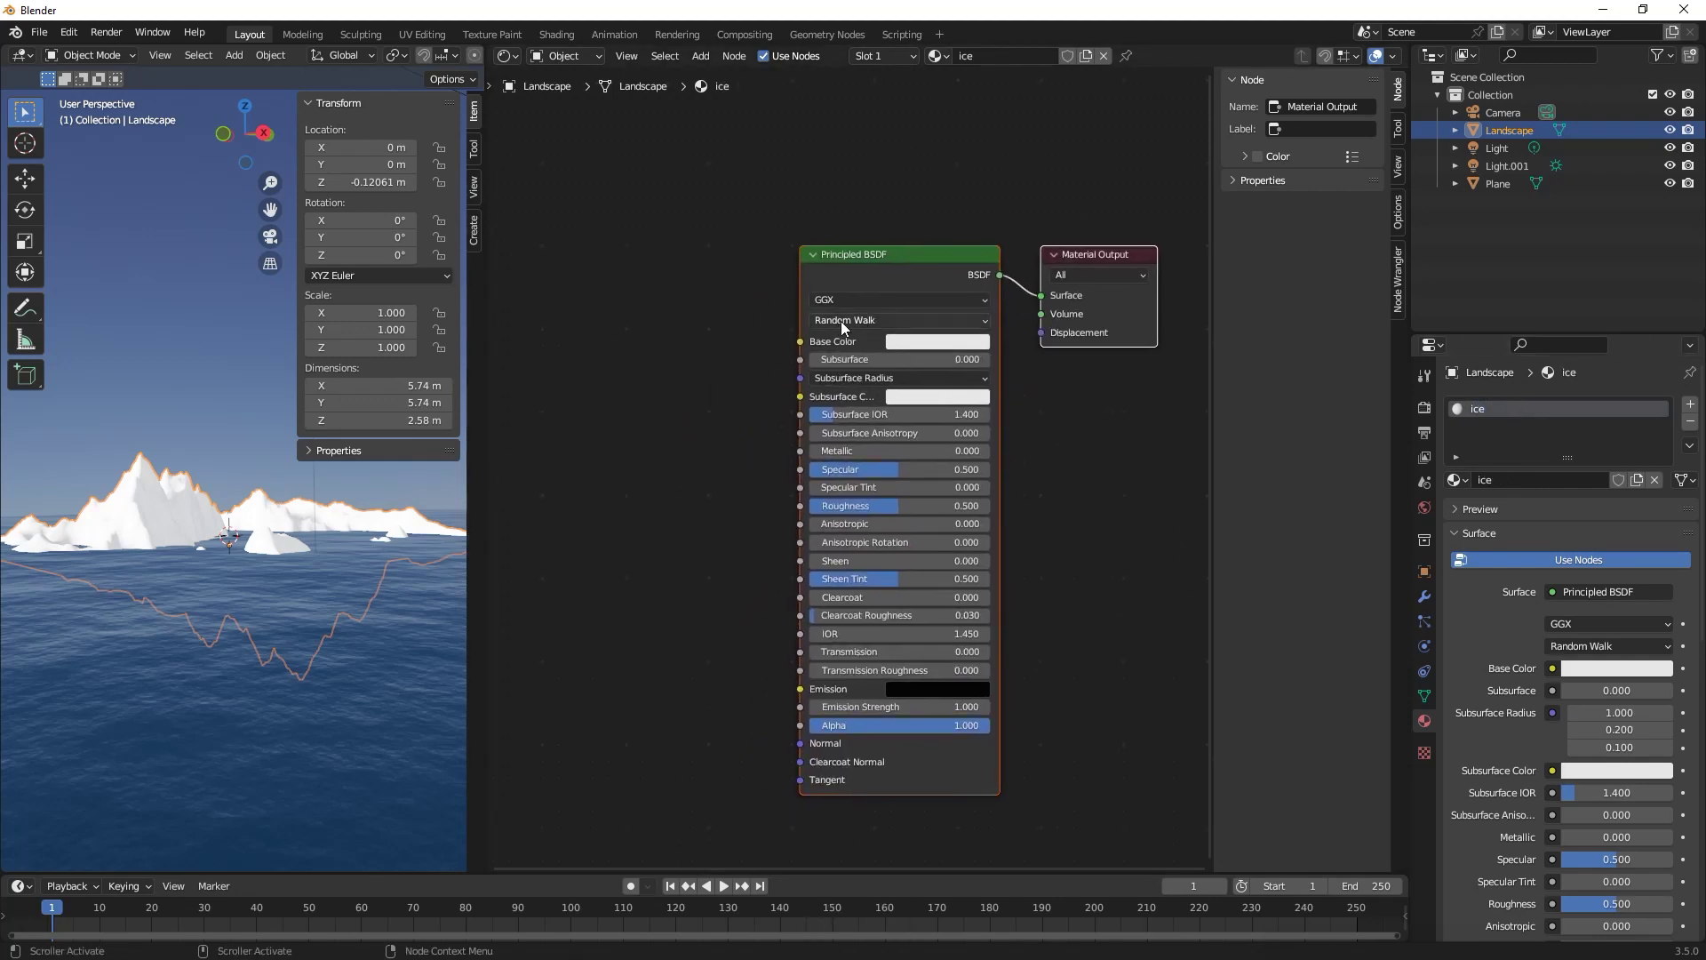
Save the project as arcticlandscape.blend in the tutorial folder on the desktop.
left_click(39, 32)
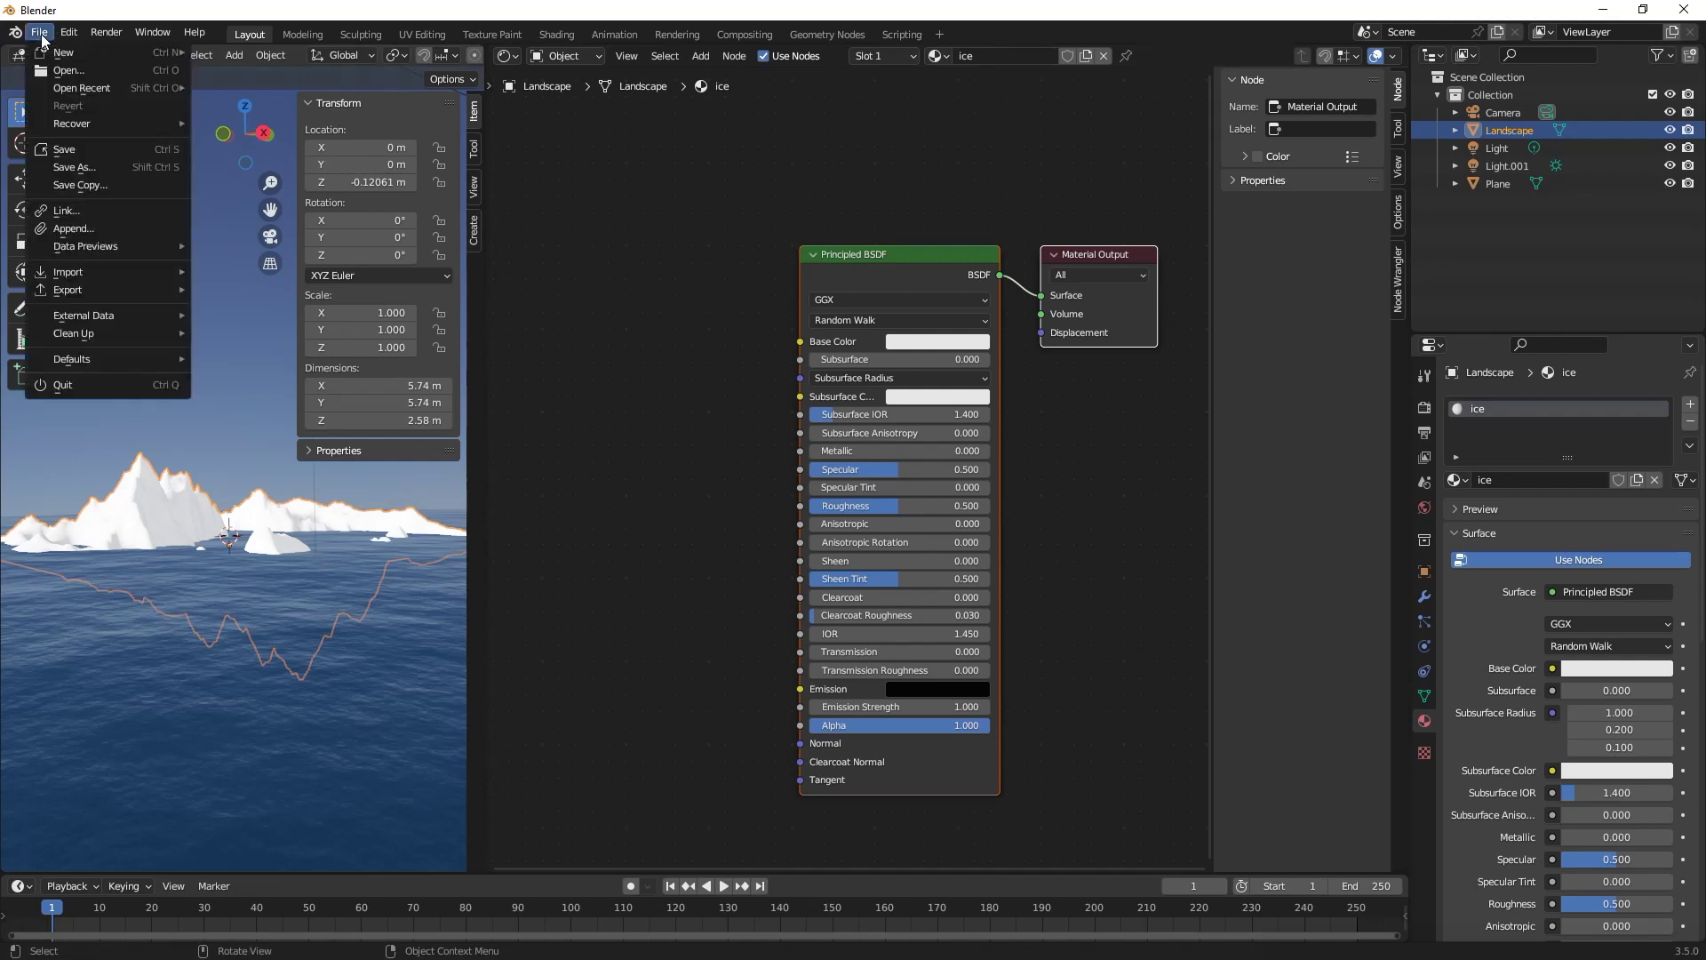
left_click(89, 167)
left_click(444, 380)
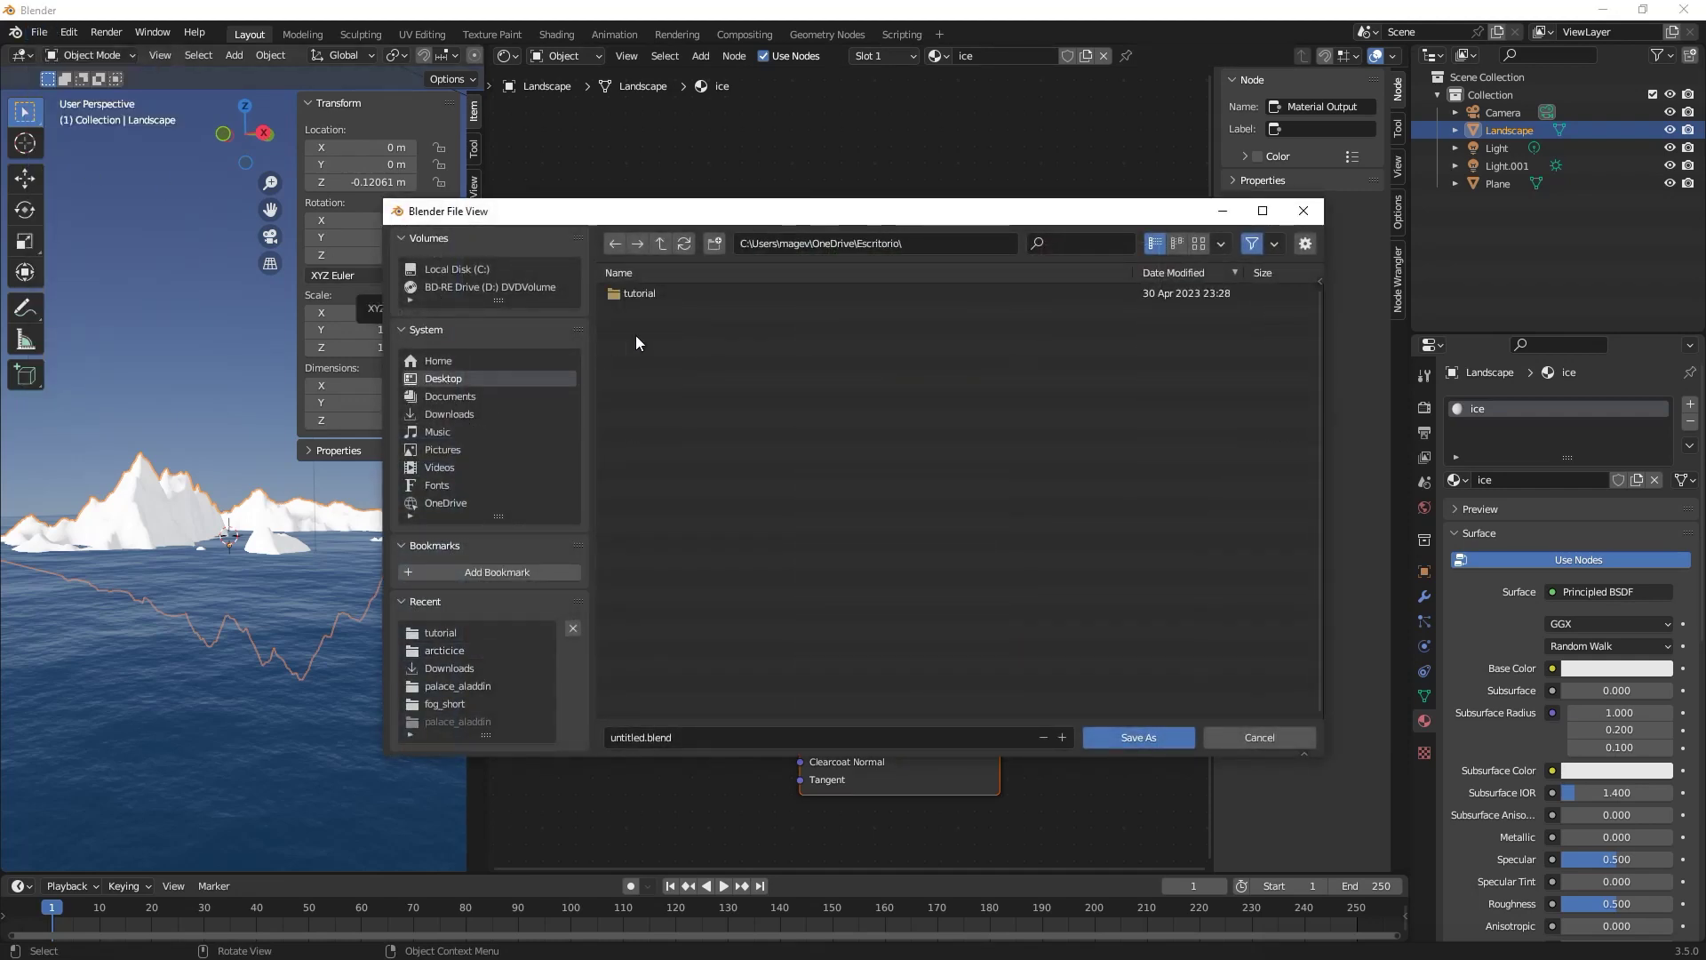
left_click(645, 295)
left_click(644, 738)
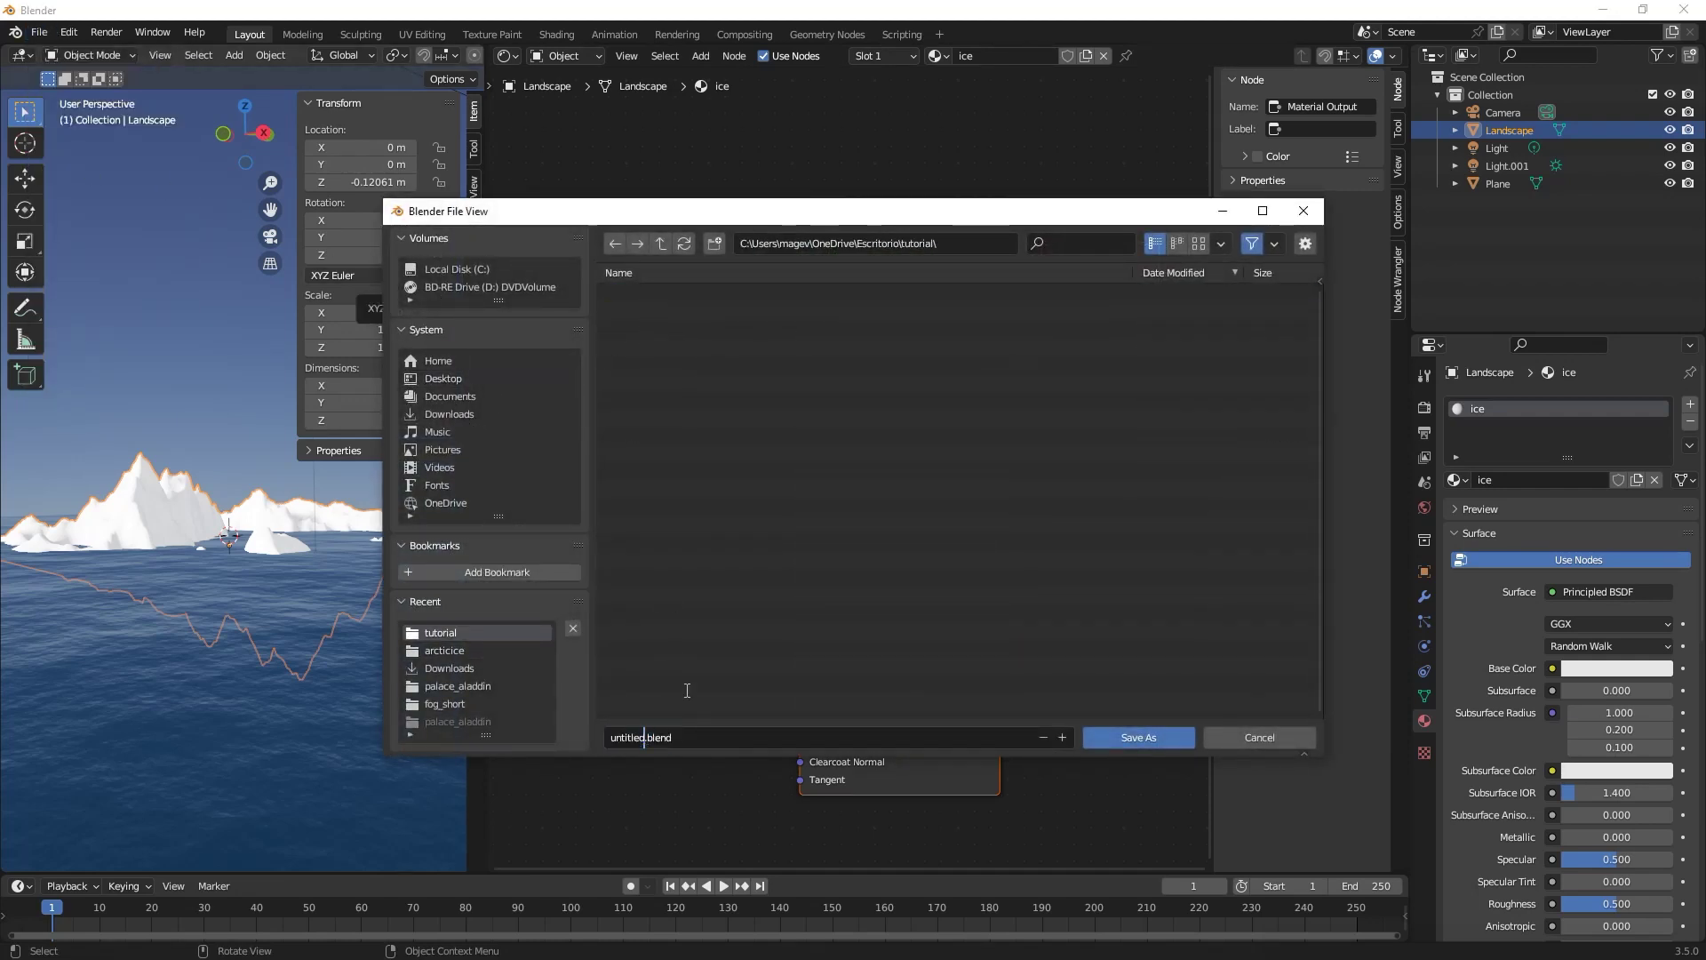
key("ctrl+shift+Left")
type("arcticl")
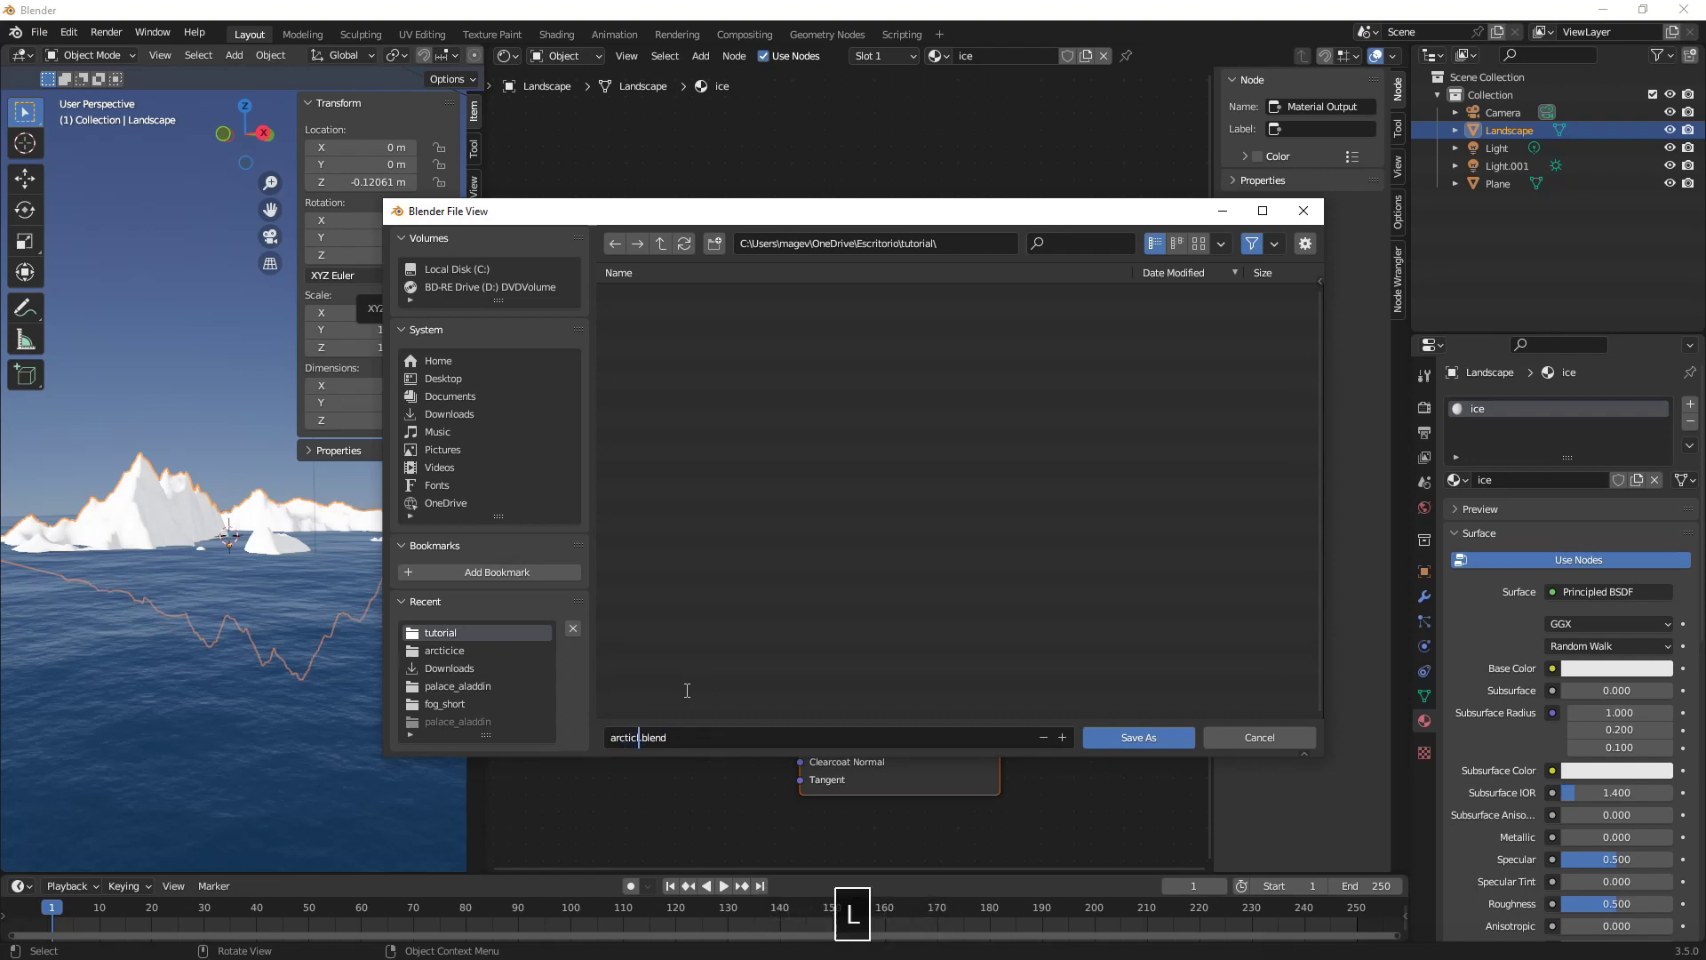
type("andscape")
left_click(1117, 739)
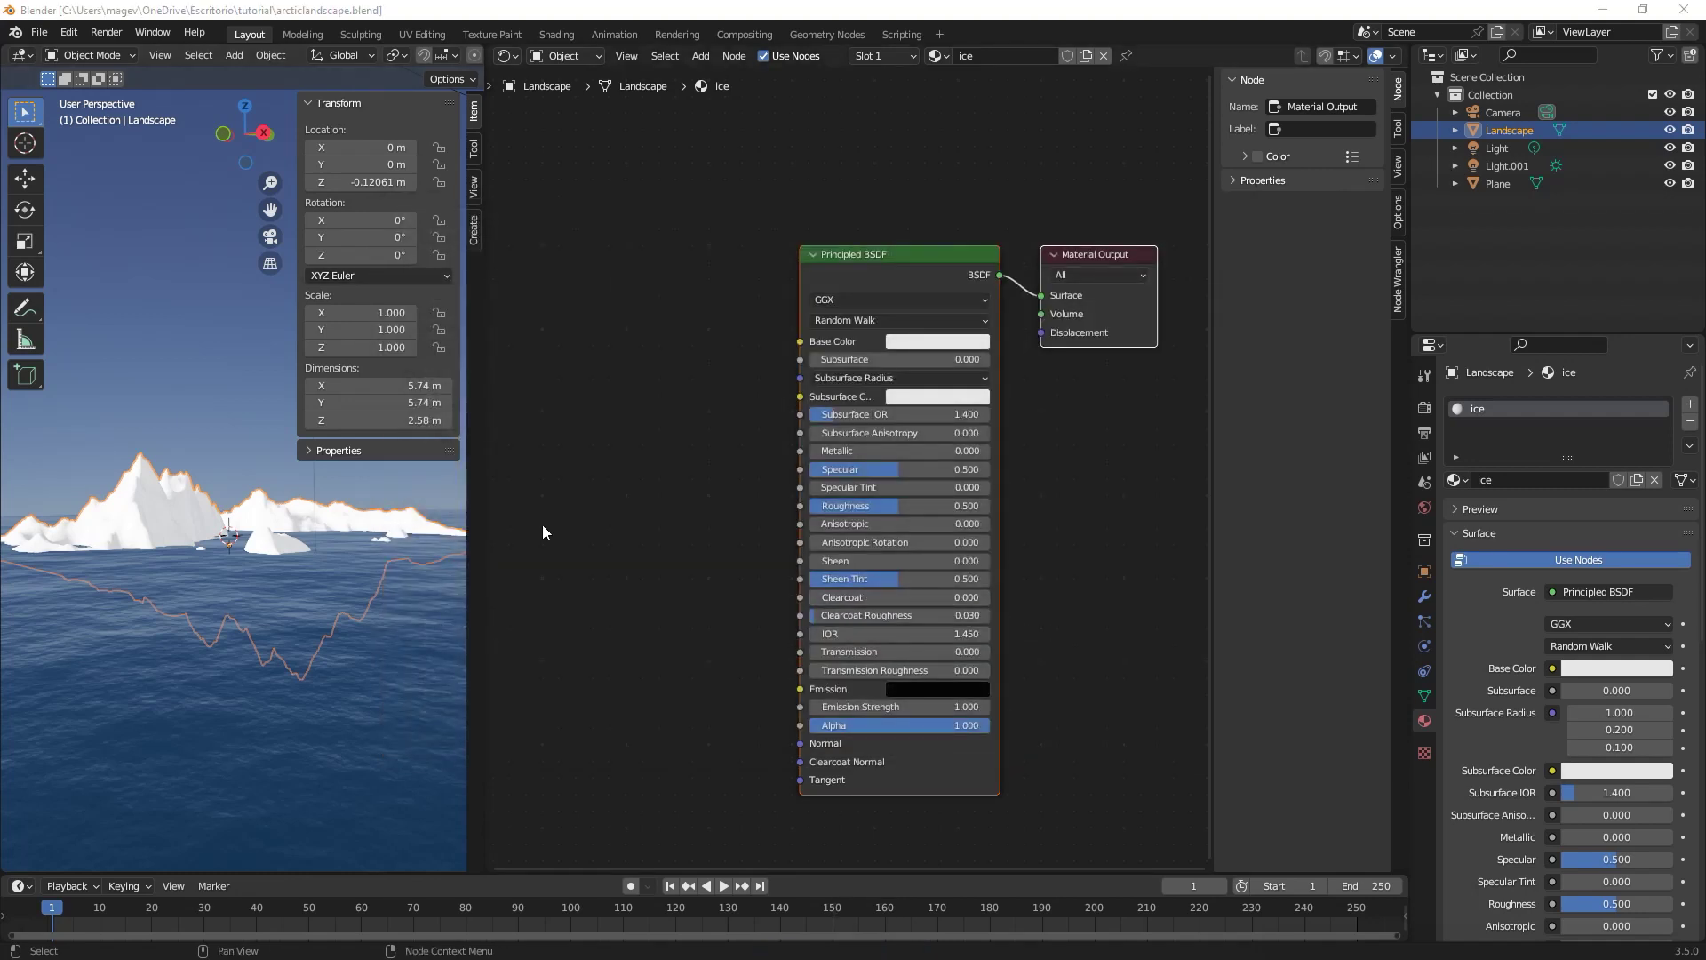
Widen the 3D viewport, select the sun light, and set its color to hex A4EBFF and its angle to 35°.
middle_click_drag(365, 528, 365, 535)
left_click_drag(484, 500, 956, 496)
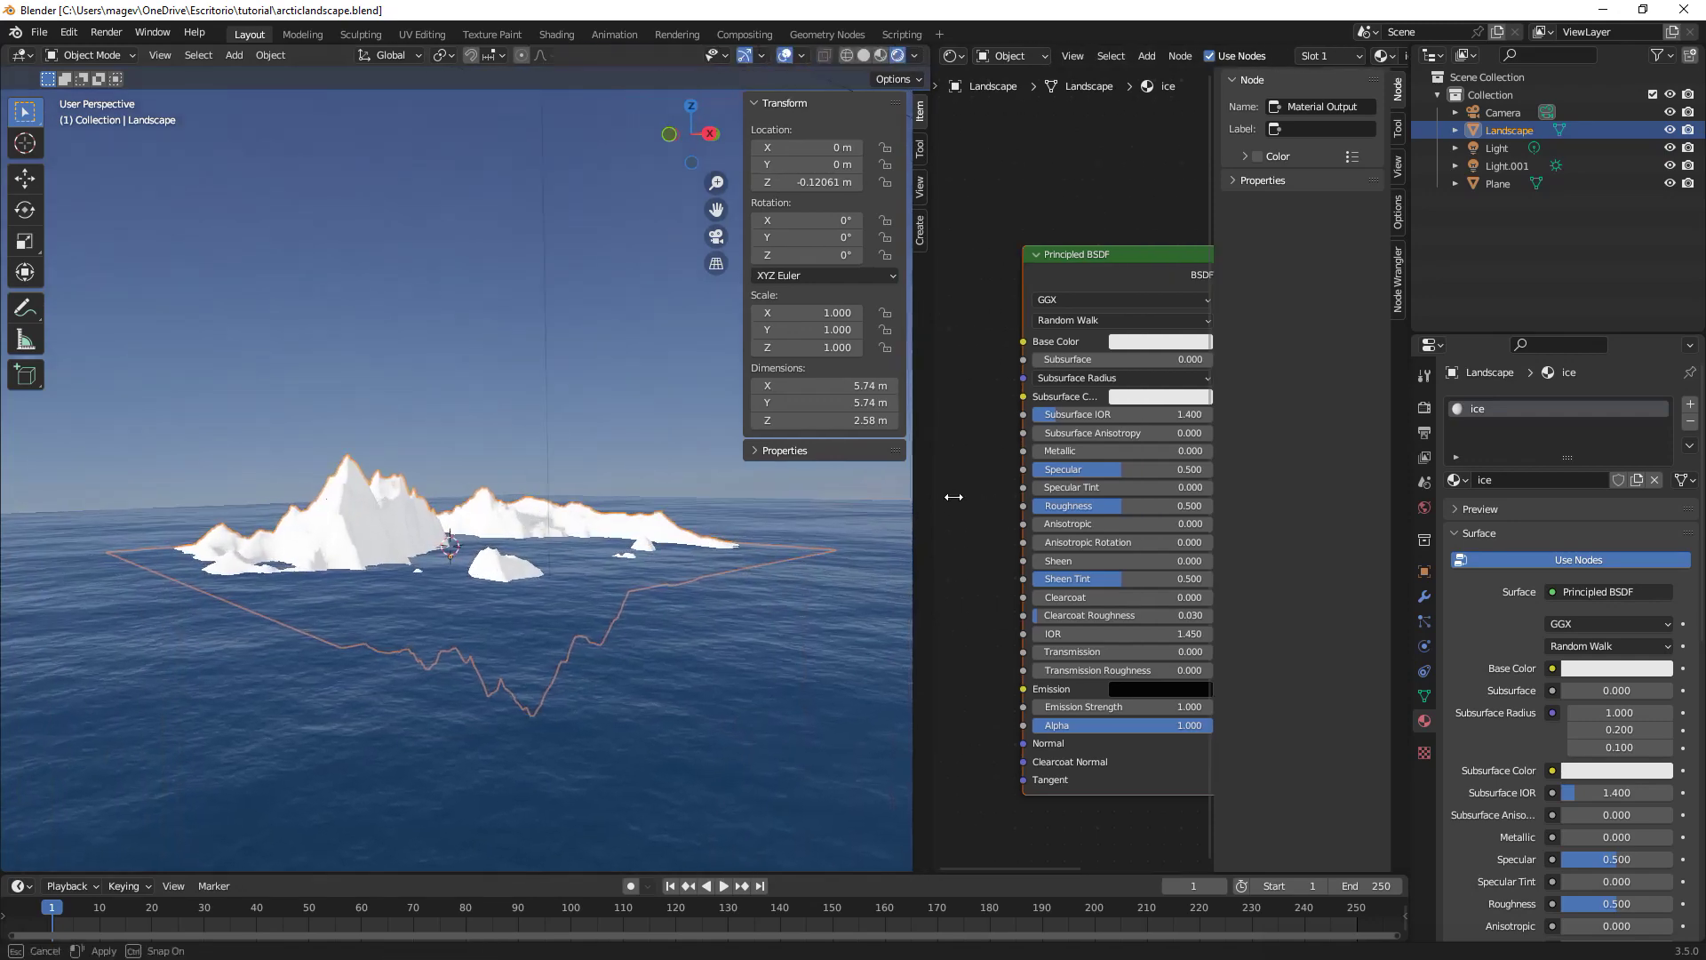
left_click(553, 214)
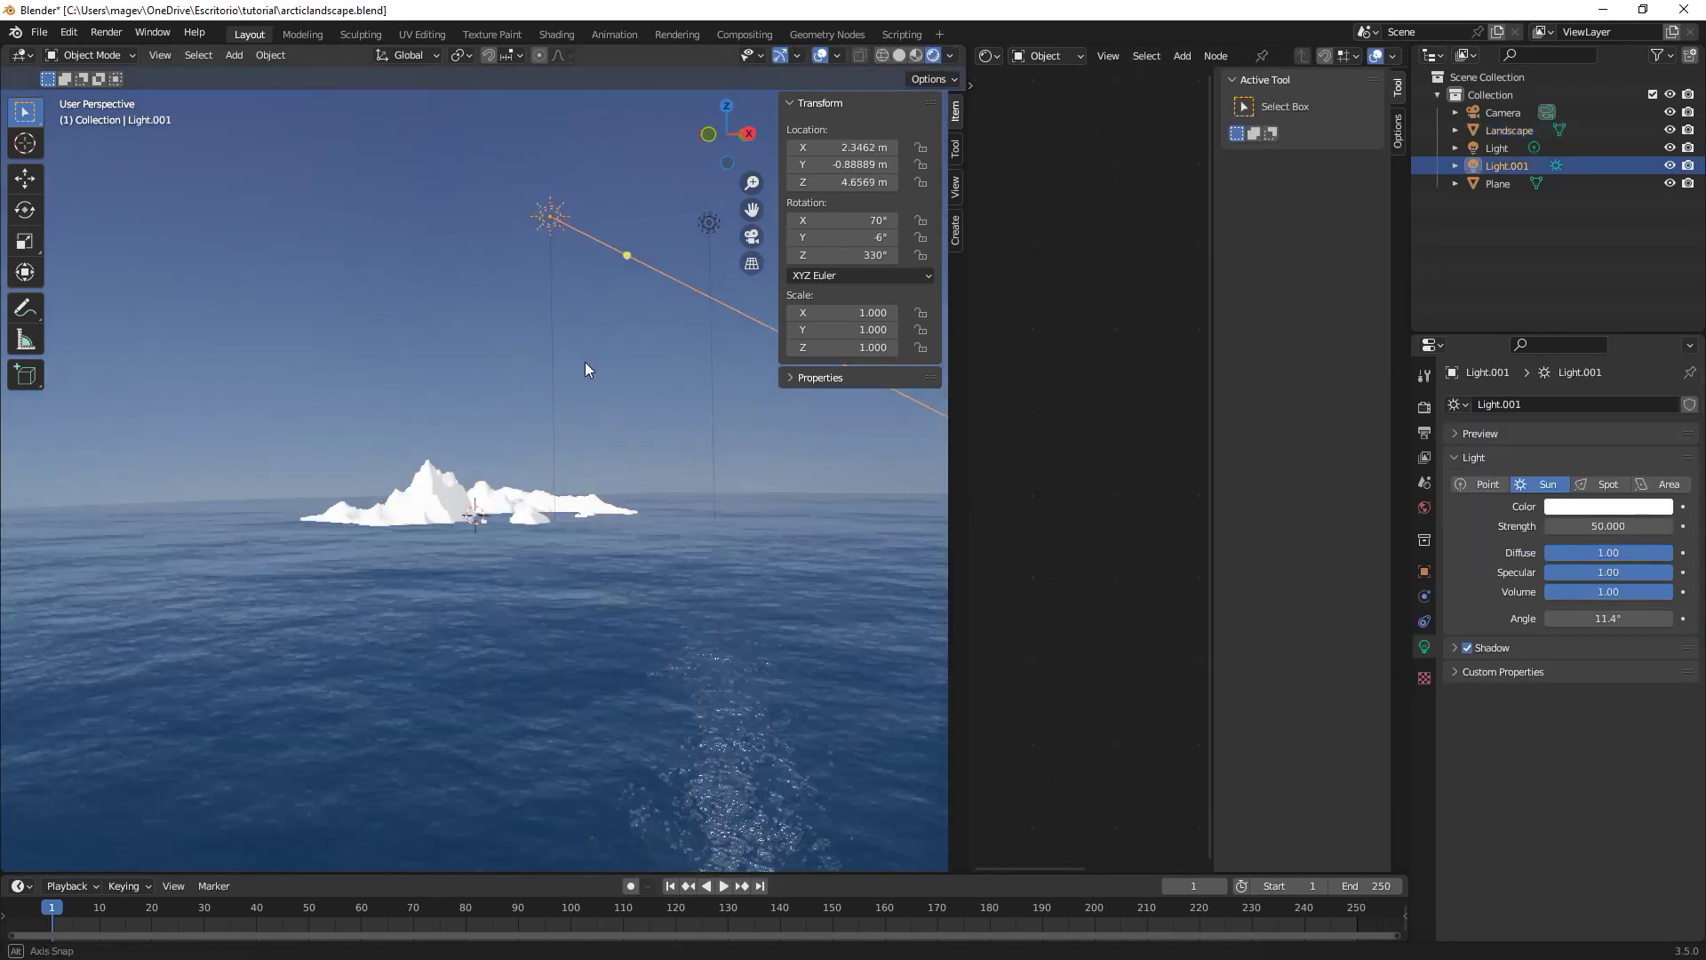
middle_click_drag(584, 361, 590, 374)
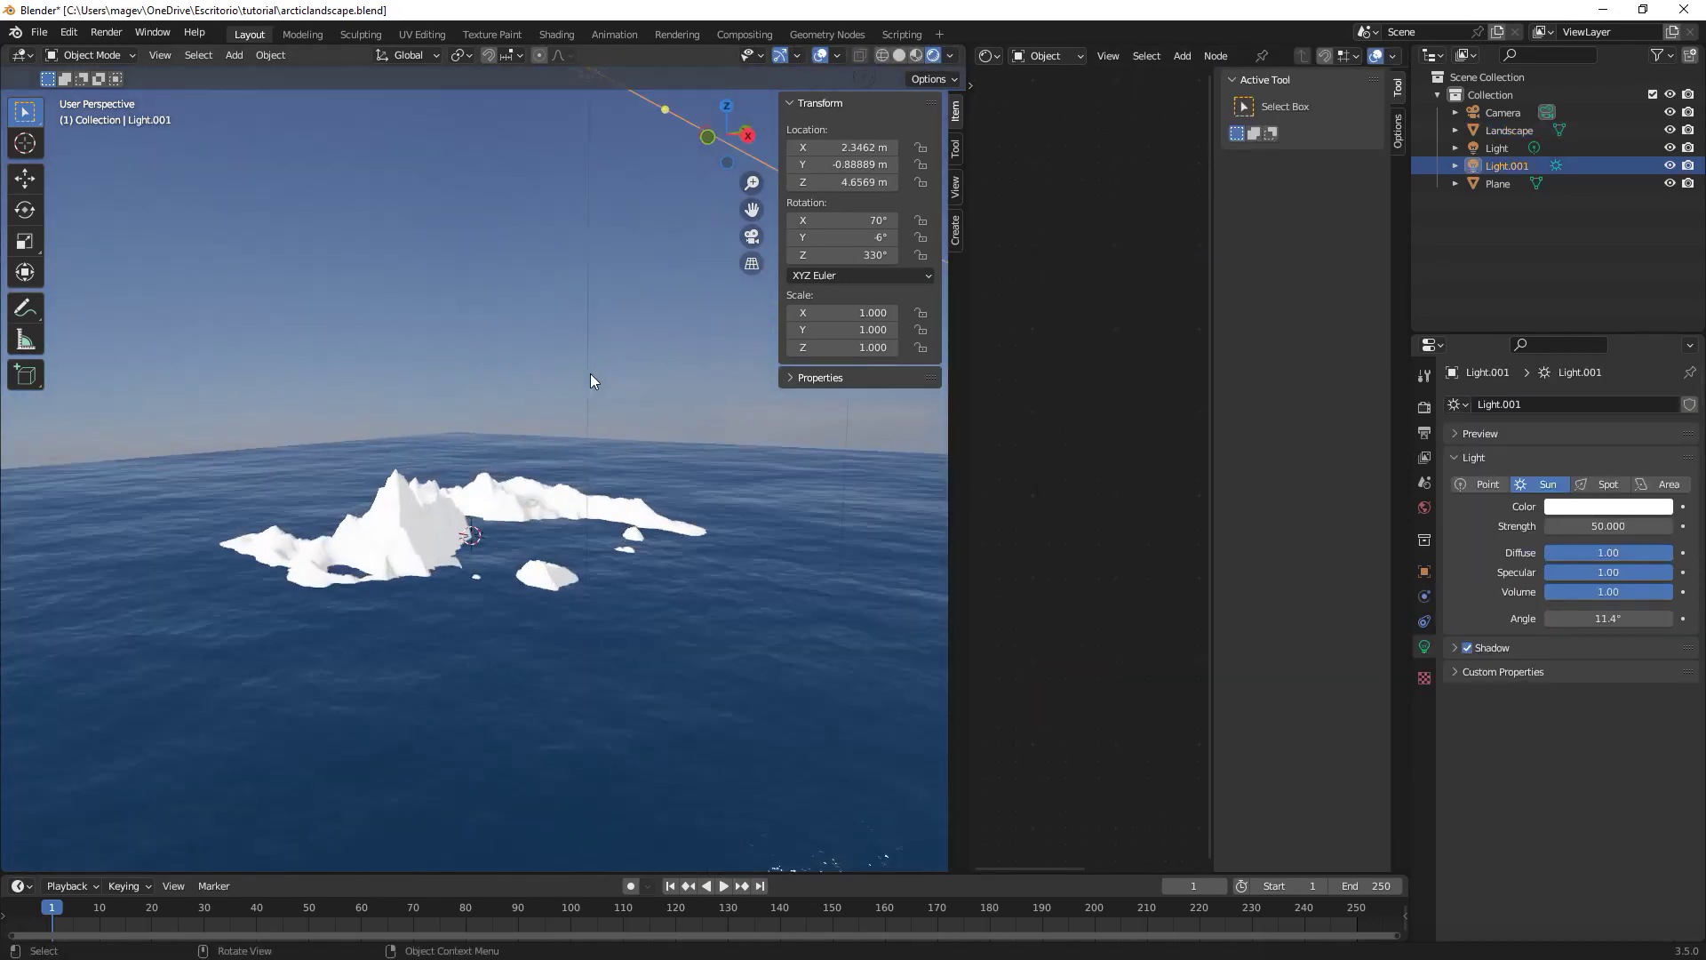
left_click(1581, 508)
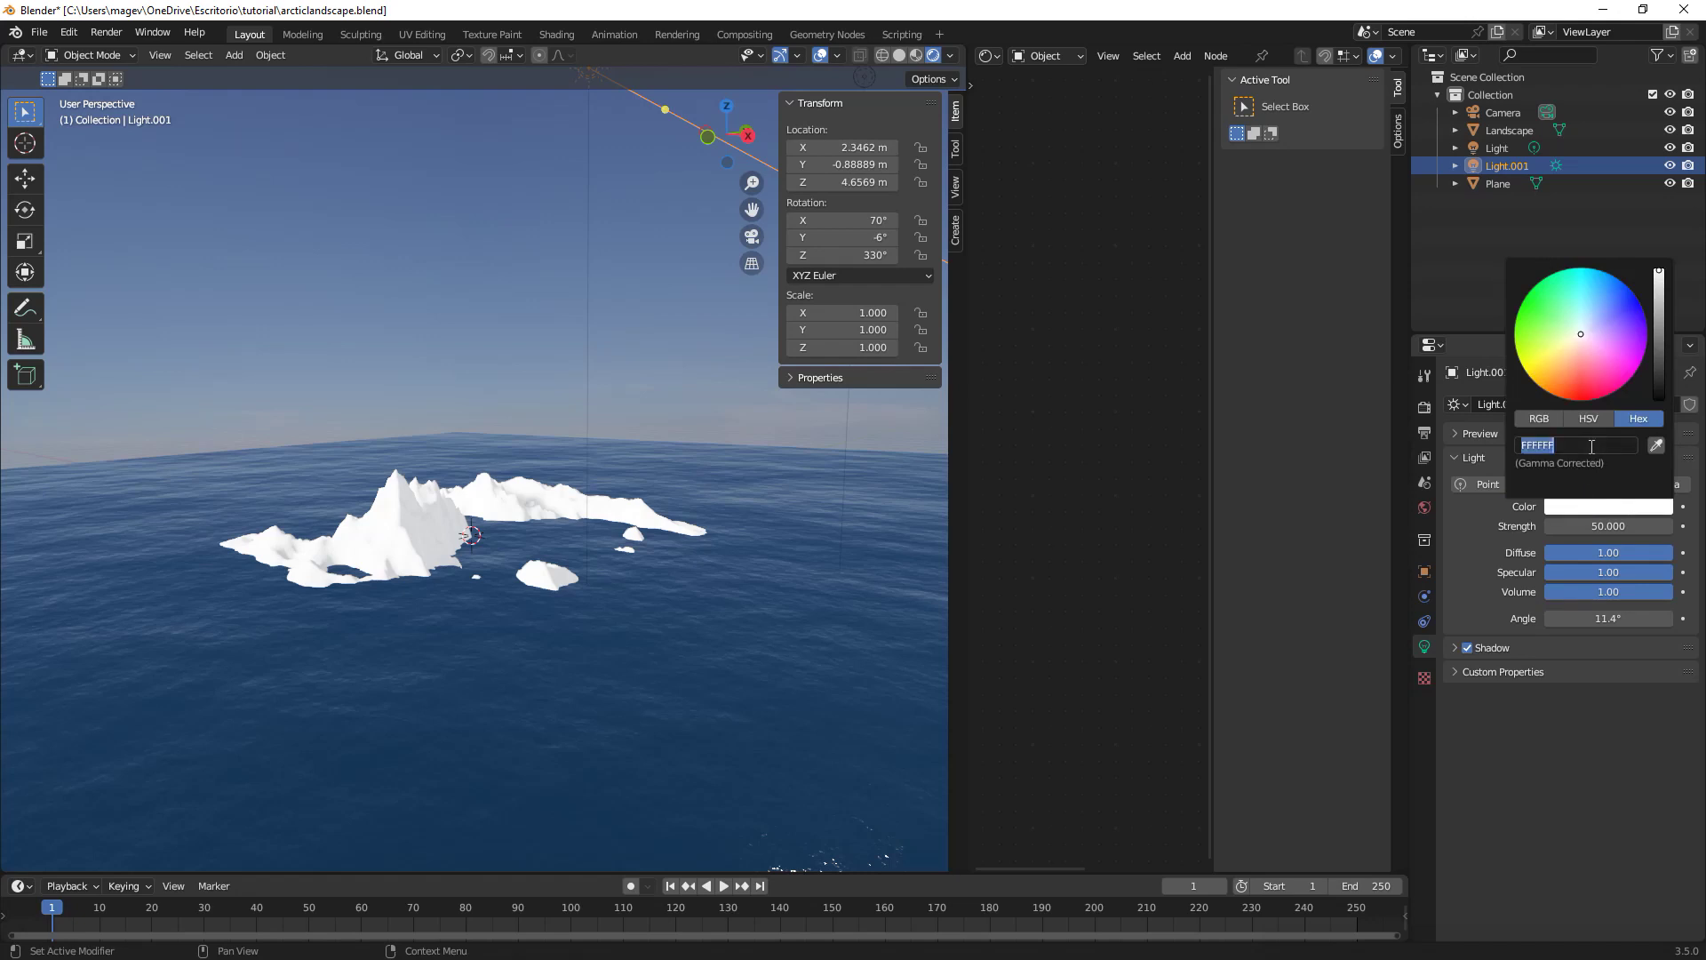
type("a4e")
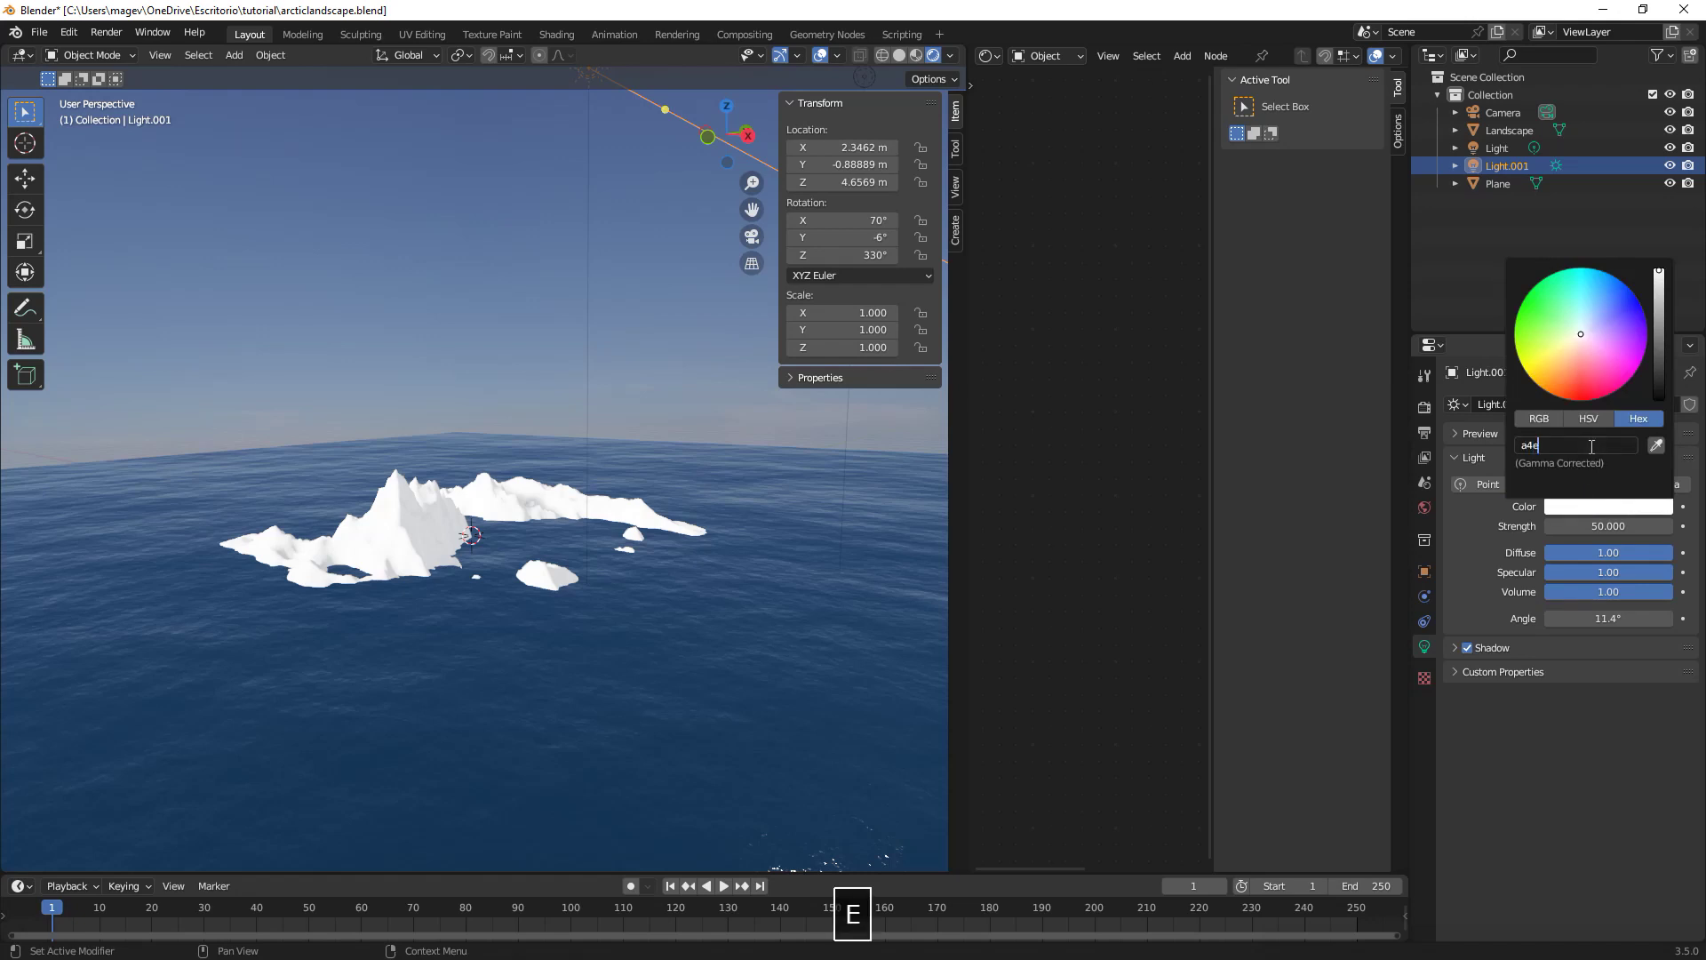
type("bff")
key("Return")
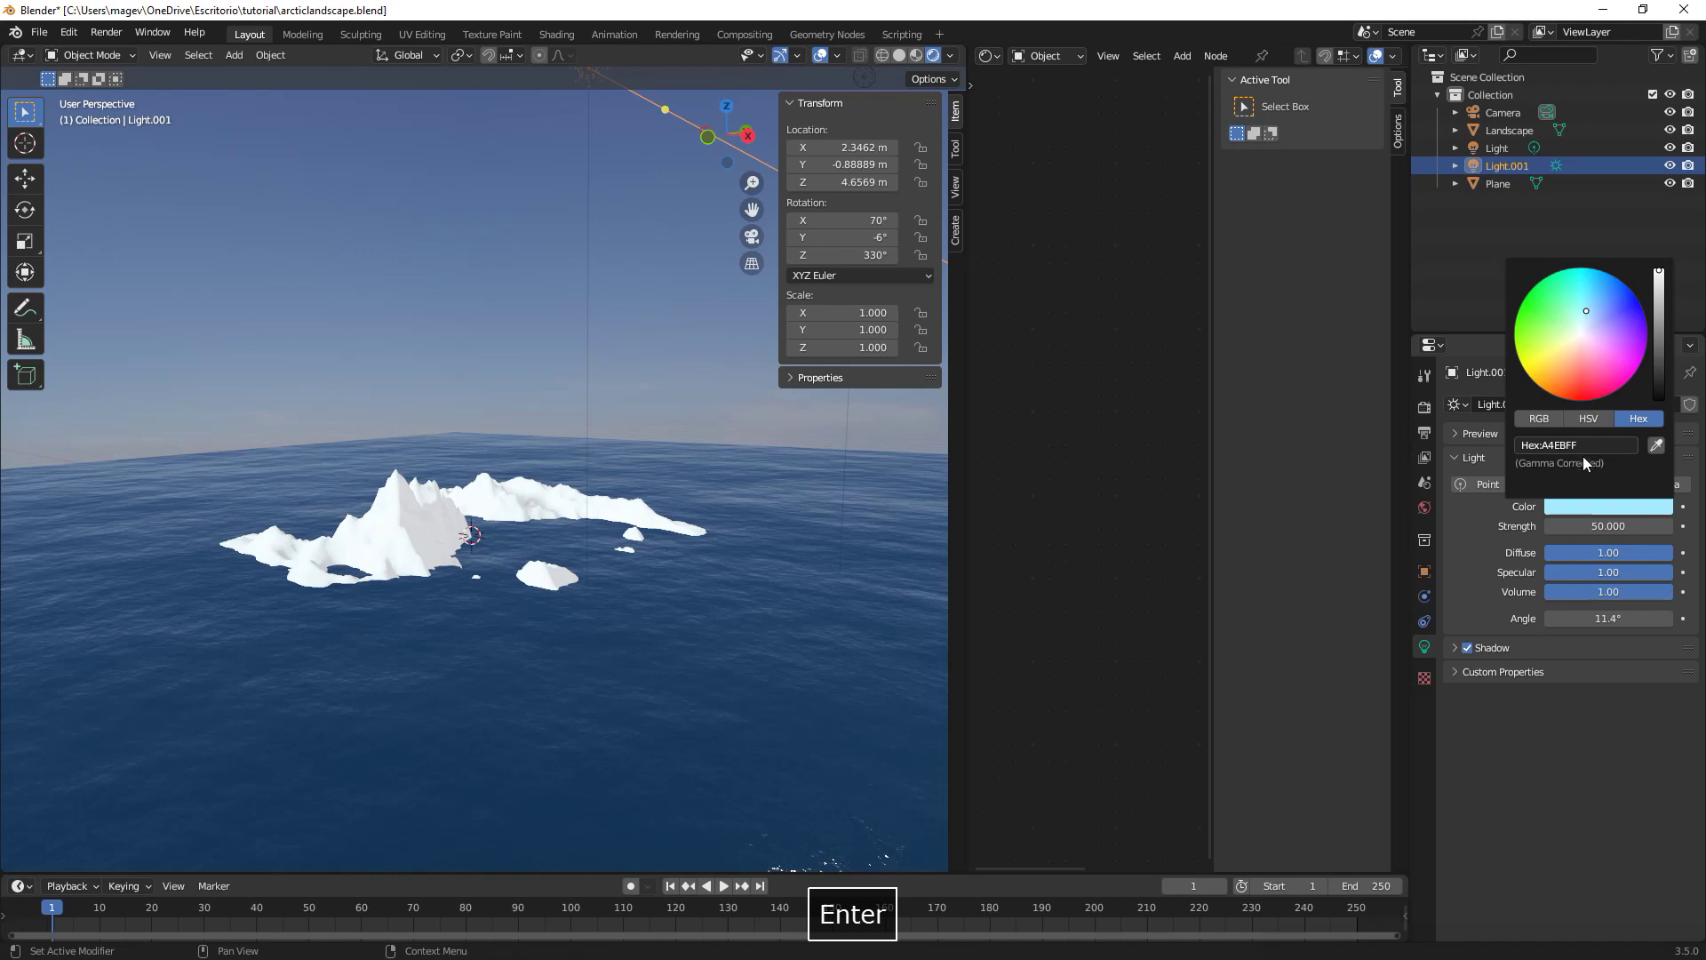
left_click(1604, 619)
type("35")
key("Return")
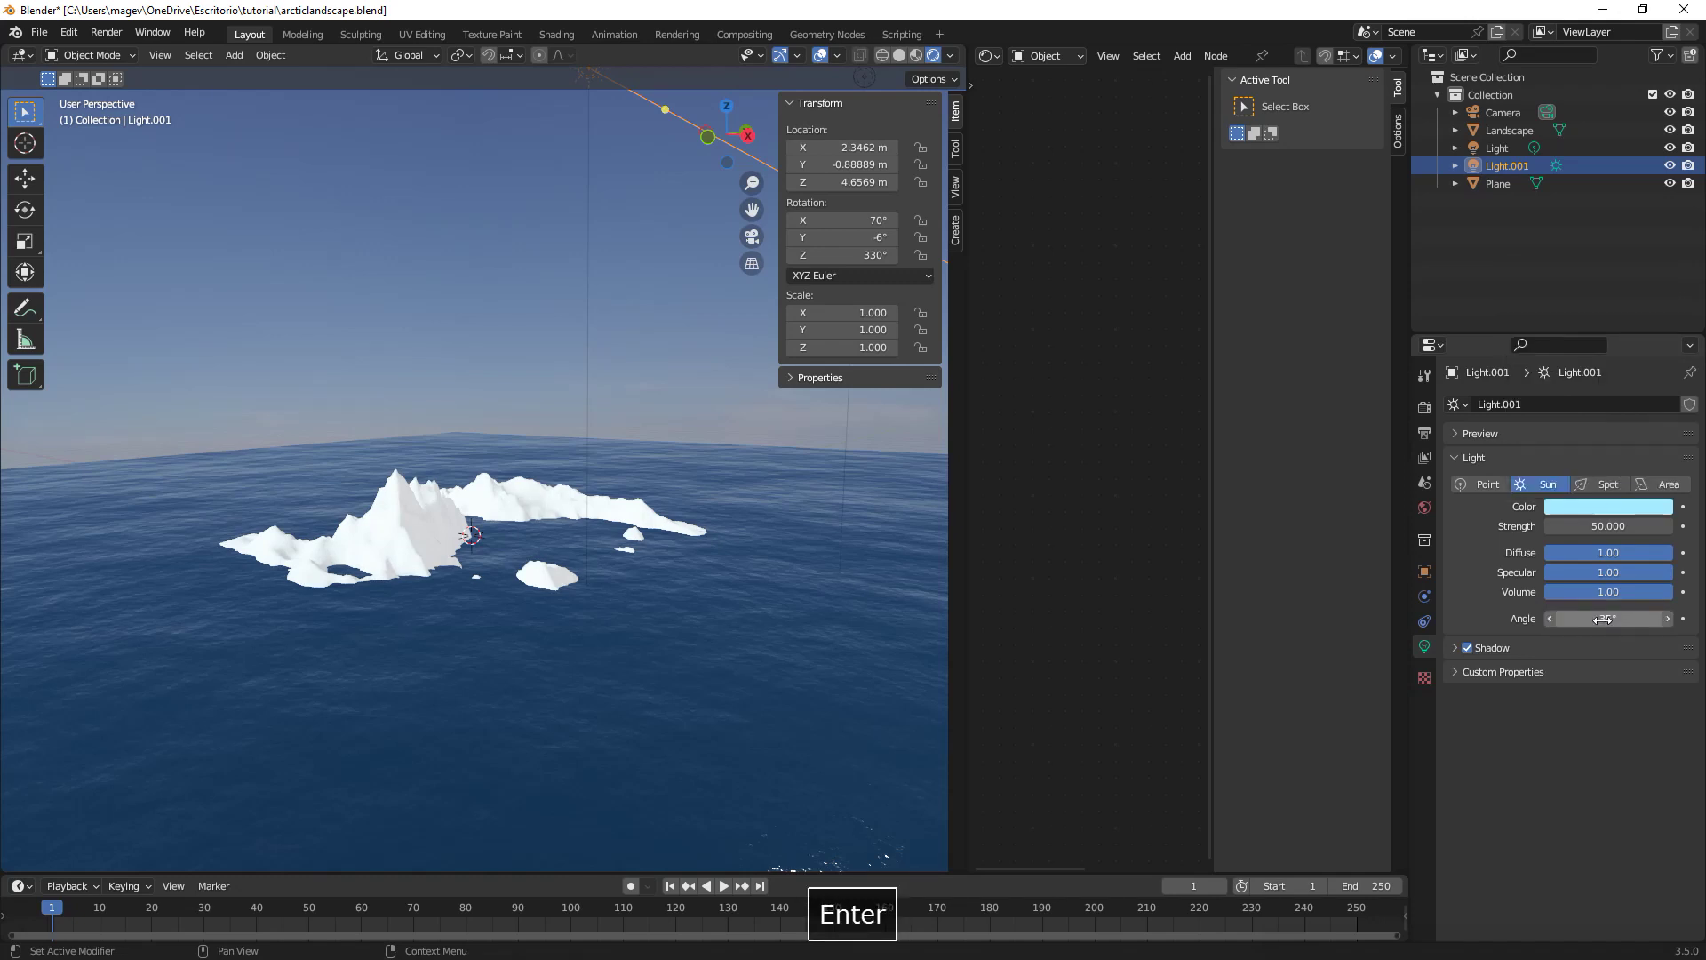
Enable Bloom and Screen Space Reflections in the Eevee render settings.
scroll(680, 498, "up", 5)
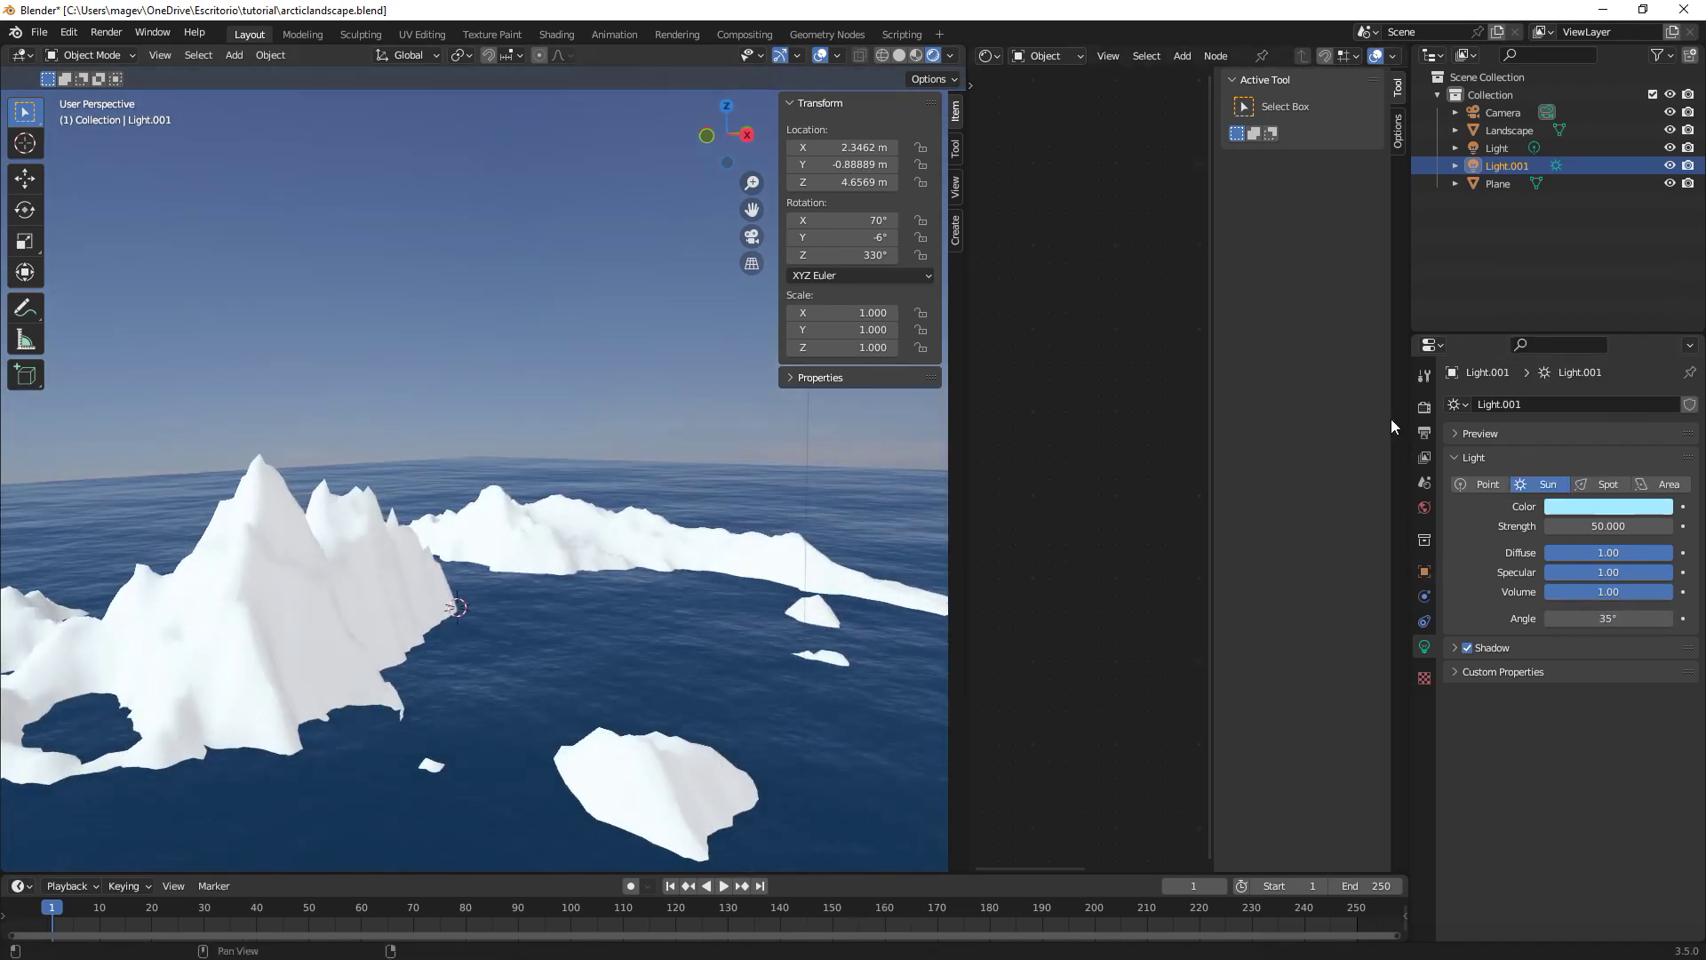
left_click(1424, 407)
left_click(1467, 553)
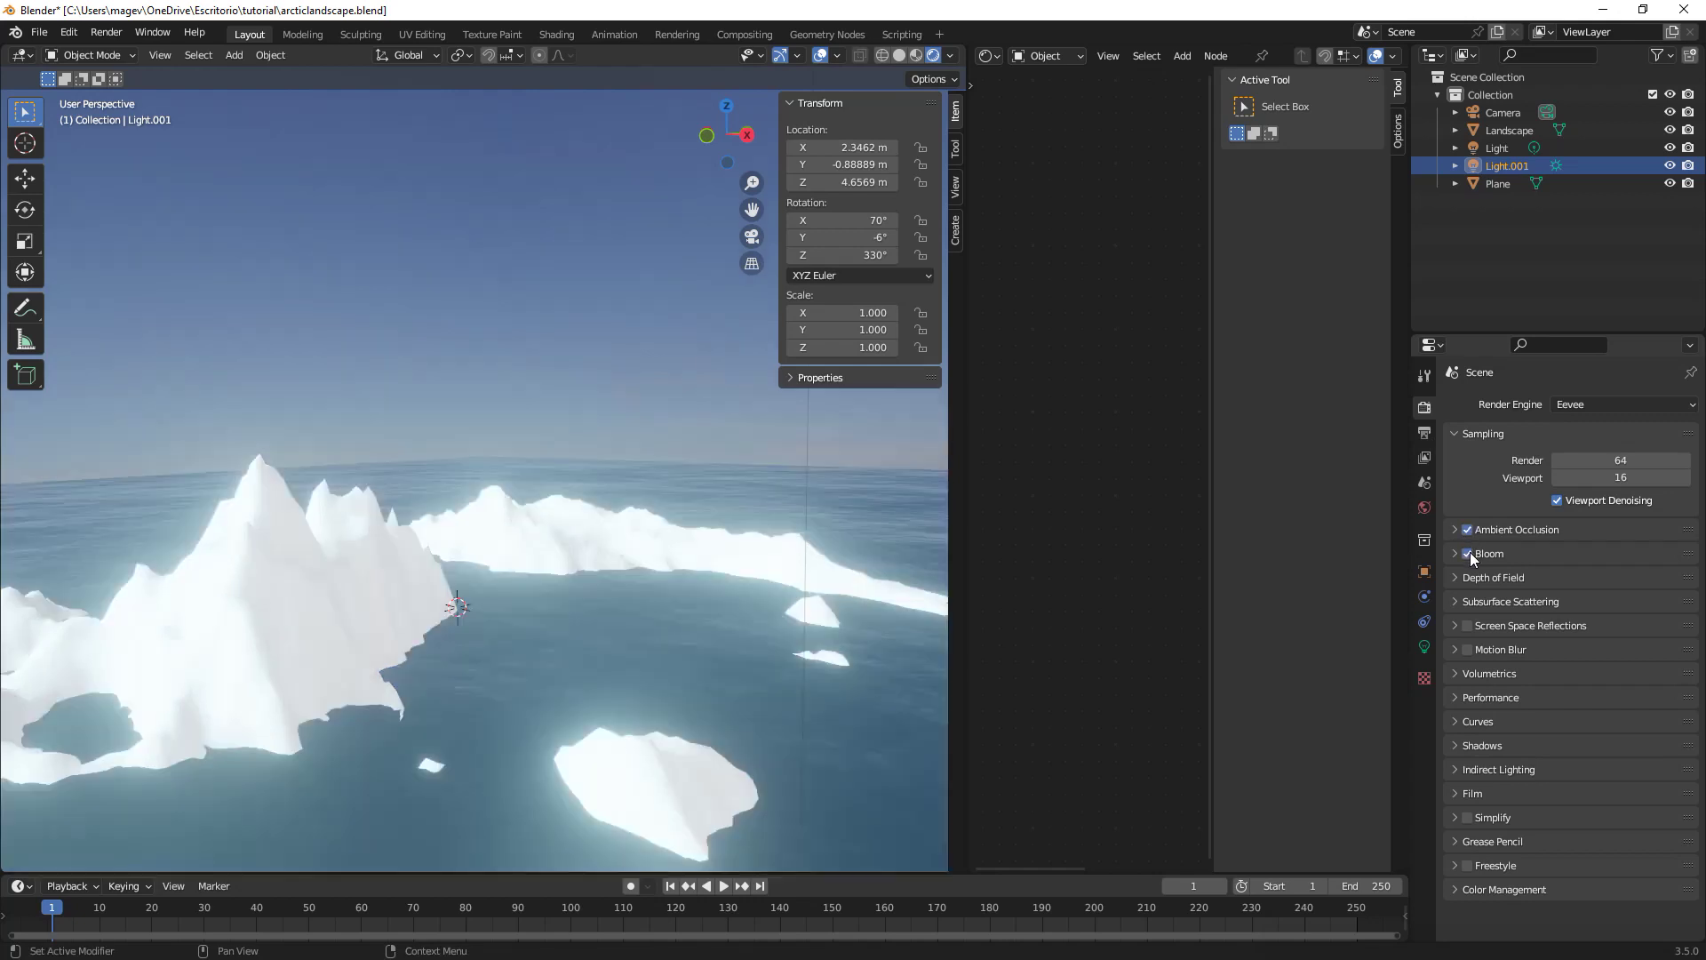
left_click(1468, 626)
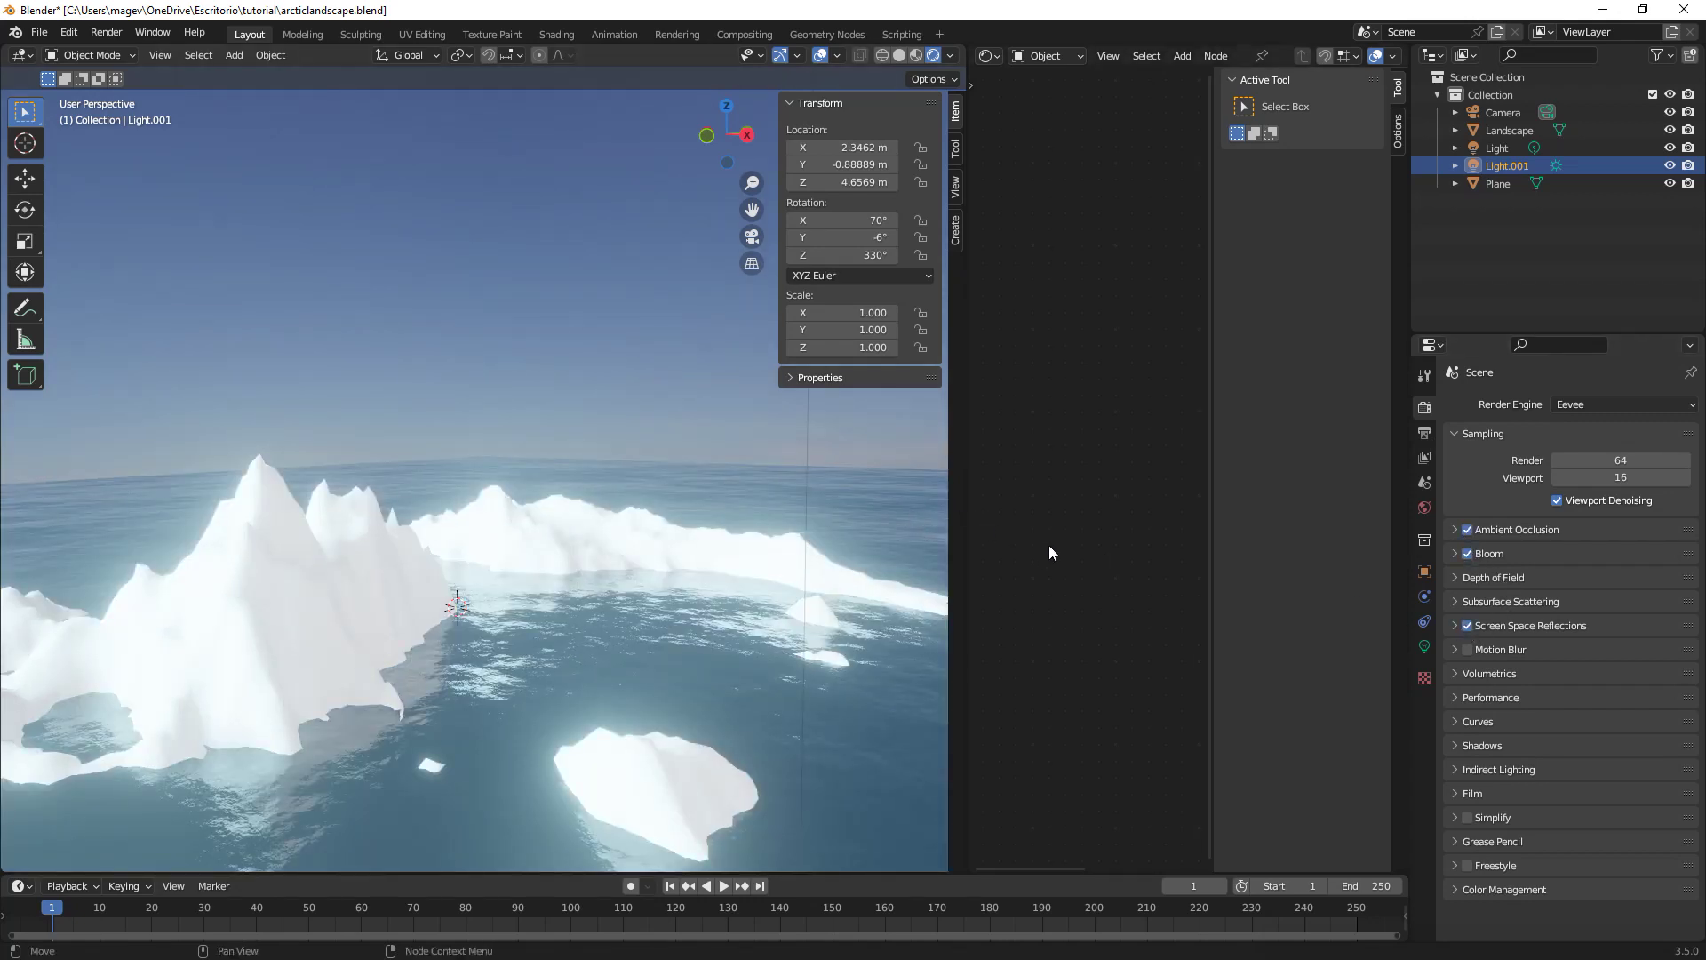
Set the sun light's strength to 30.
left_click(1425, 647)
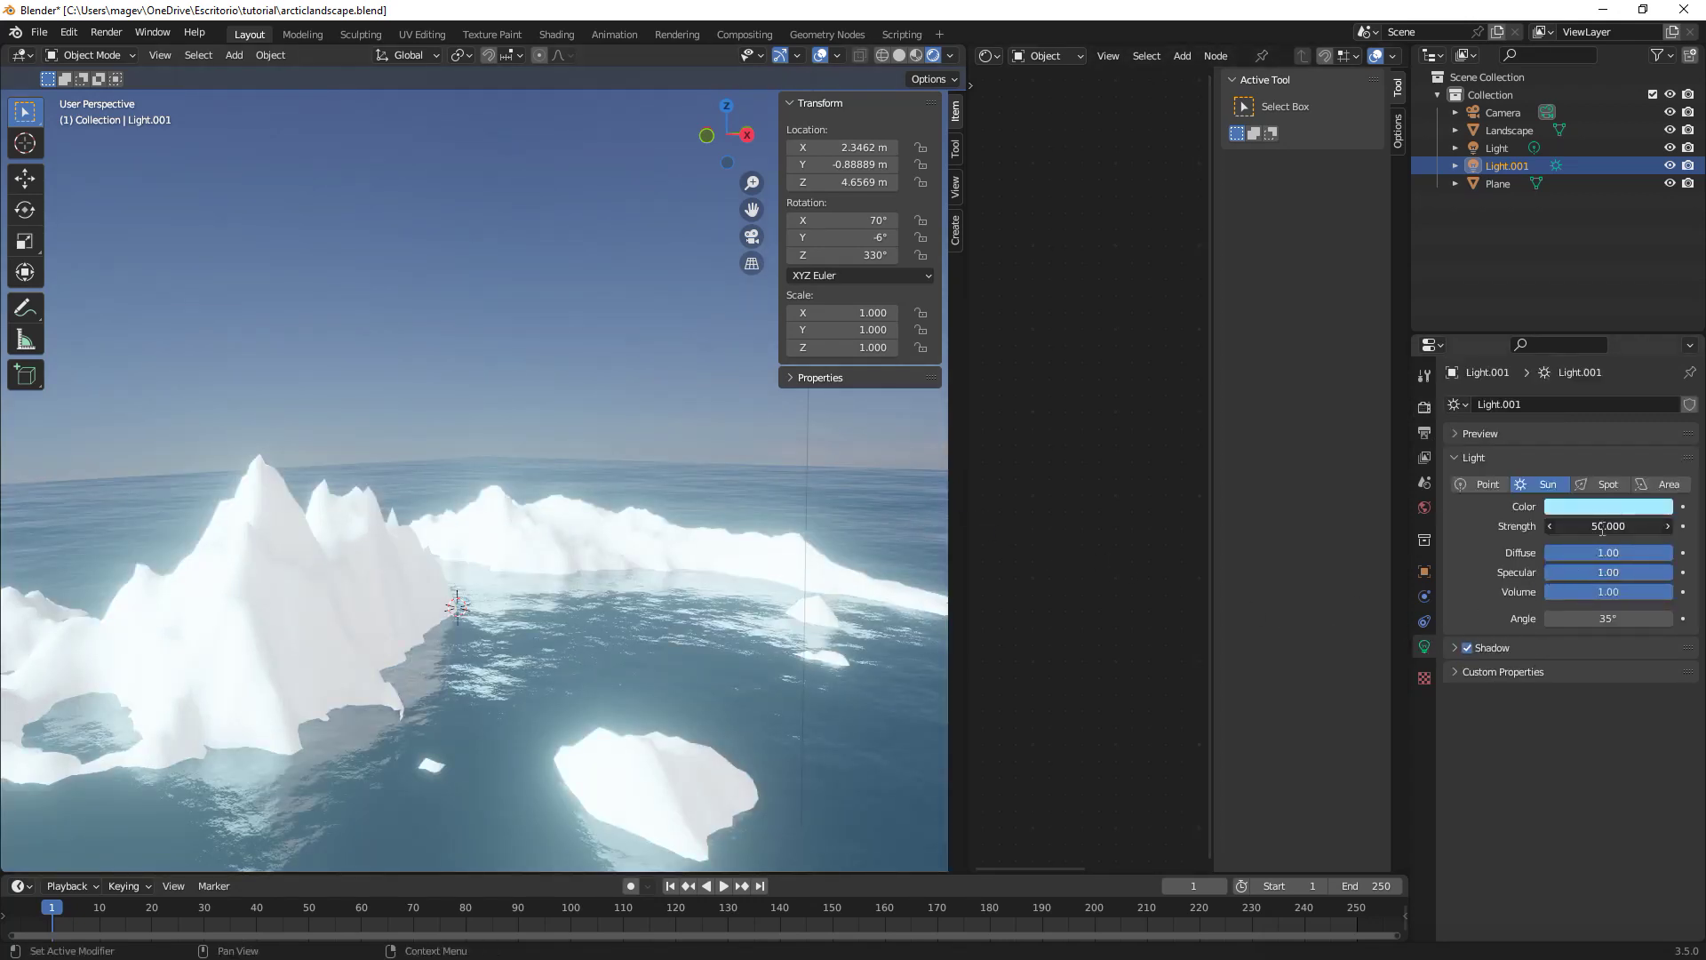
type("30")
key("Return")
mouse_move(427, 320)
middle_mouse_down()
mouse_move(402, 293)
mouse_move(427, 307)
middle_mouse_up()
scroll(415, 296, "up", 2)
middle_click_drag(594, 427, 590, 376, "shift")
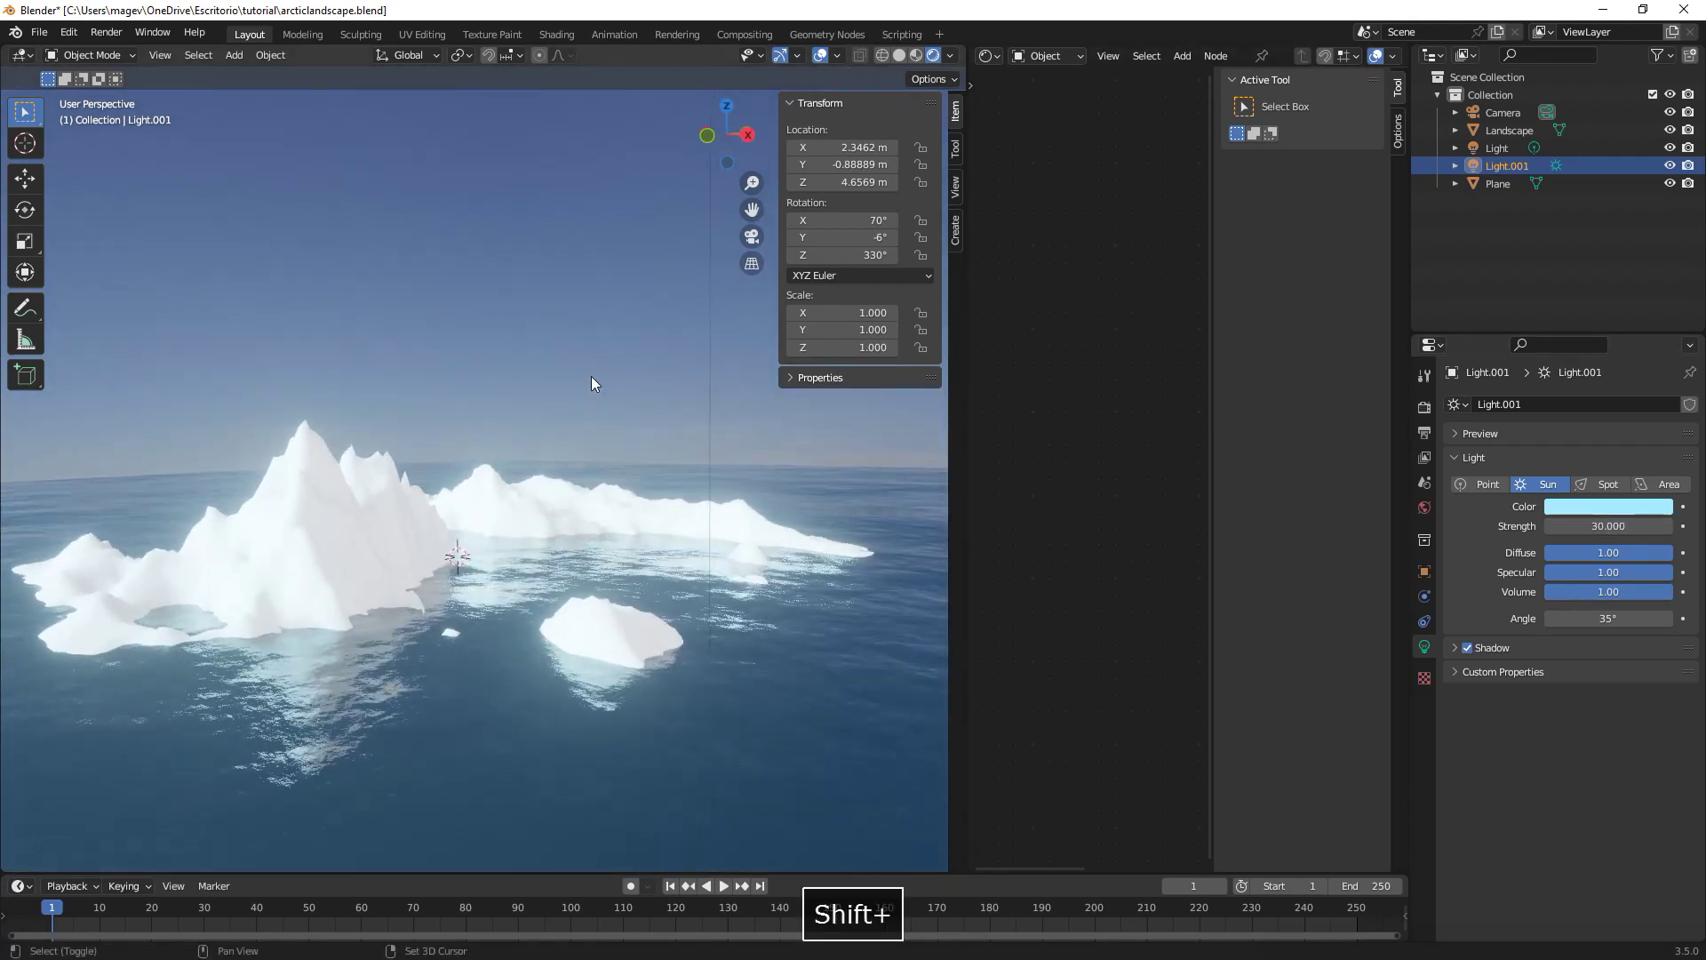
Select the point light and move it horizontally, with Z locked, to about X -1.2 m and Y 1.5 m.
left_click_drag(968, 425, 842, 426)
scroll(603, 441, "down", 3)
middle_click_drag(603, 441, 615, 444)
scroll(615, 445, "down", 5)
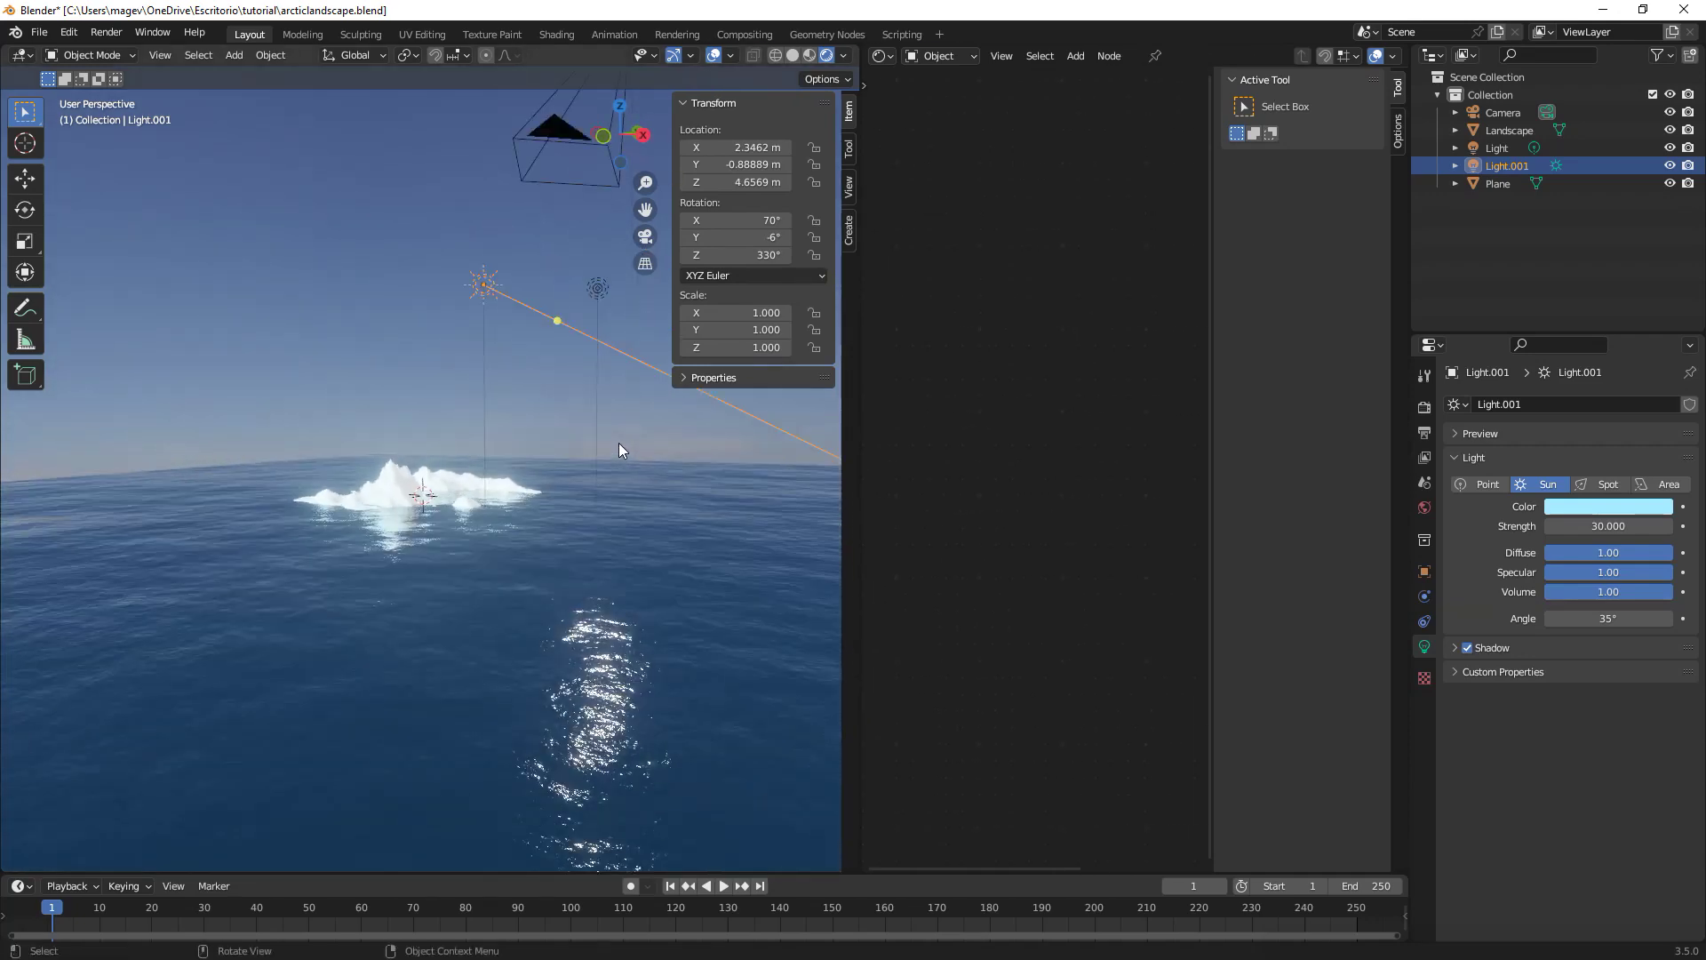
left_click(603, 294)
middle_click_drag(603, 293, 585, 371)
scroll(585, 372, "up", 4)
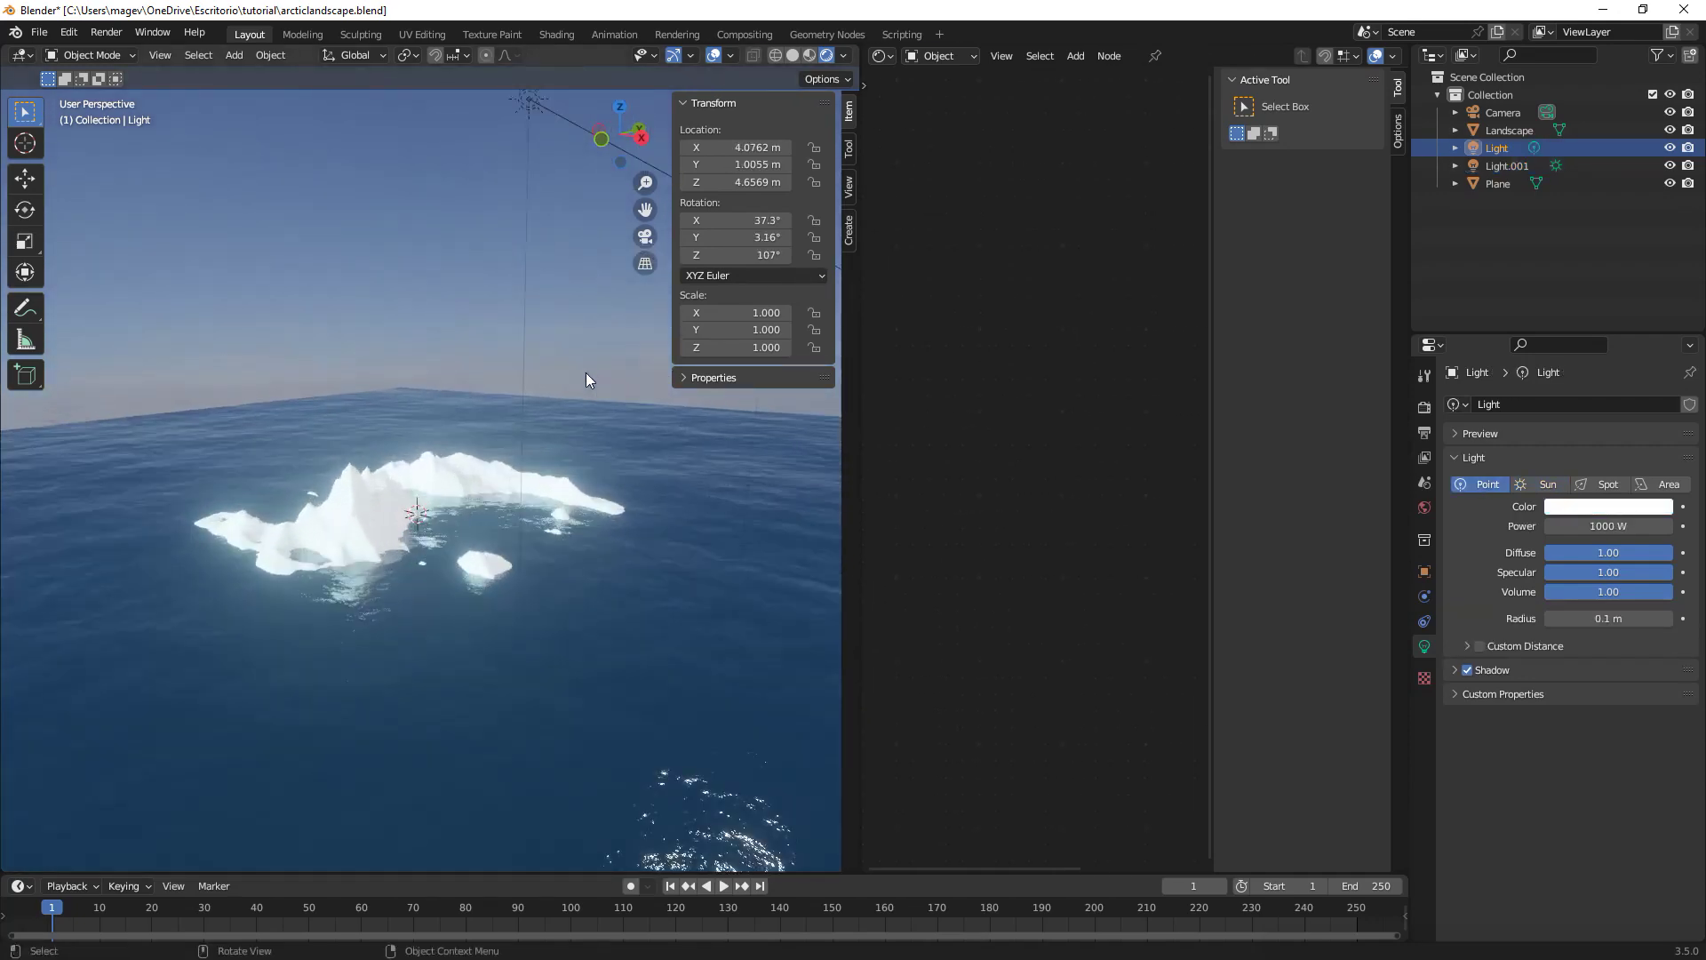
scroll(594, 370, "down", 3)
key("g")
key("shift+z")
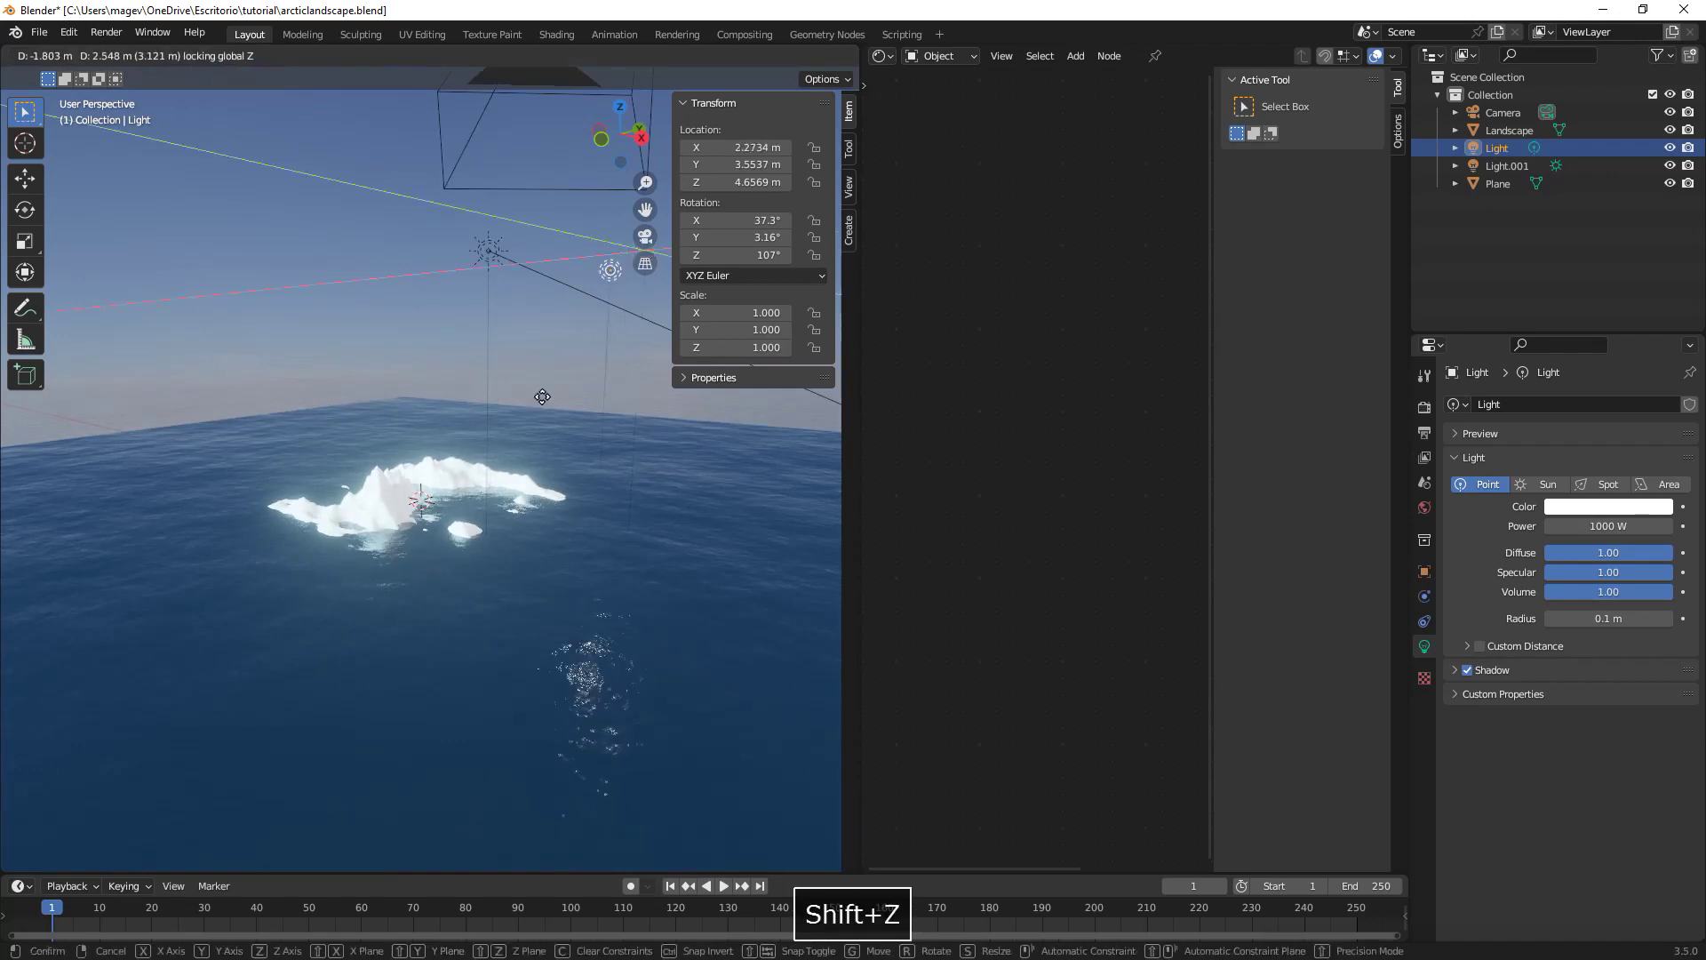
left_click(473, 387)
Lower the point light about 0.42 m along Z.
scroll(469, 381, "up", 3)
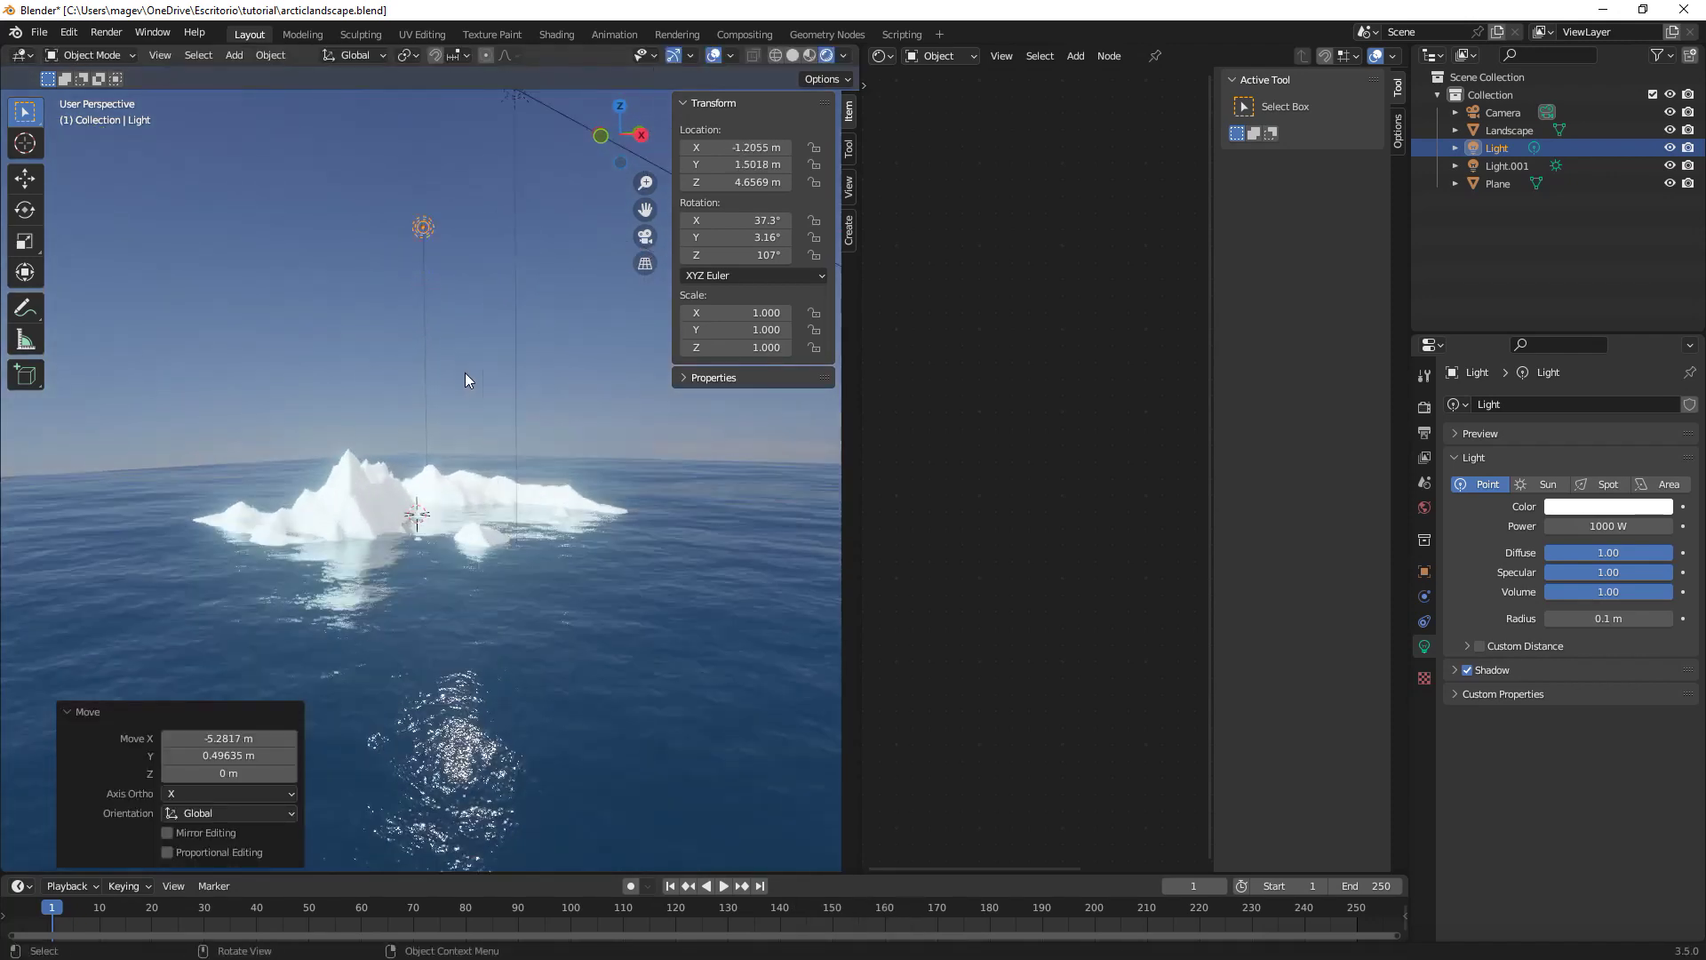
key("g")
key("z")
left_click(466, 398)
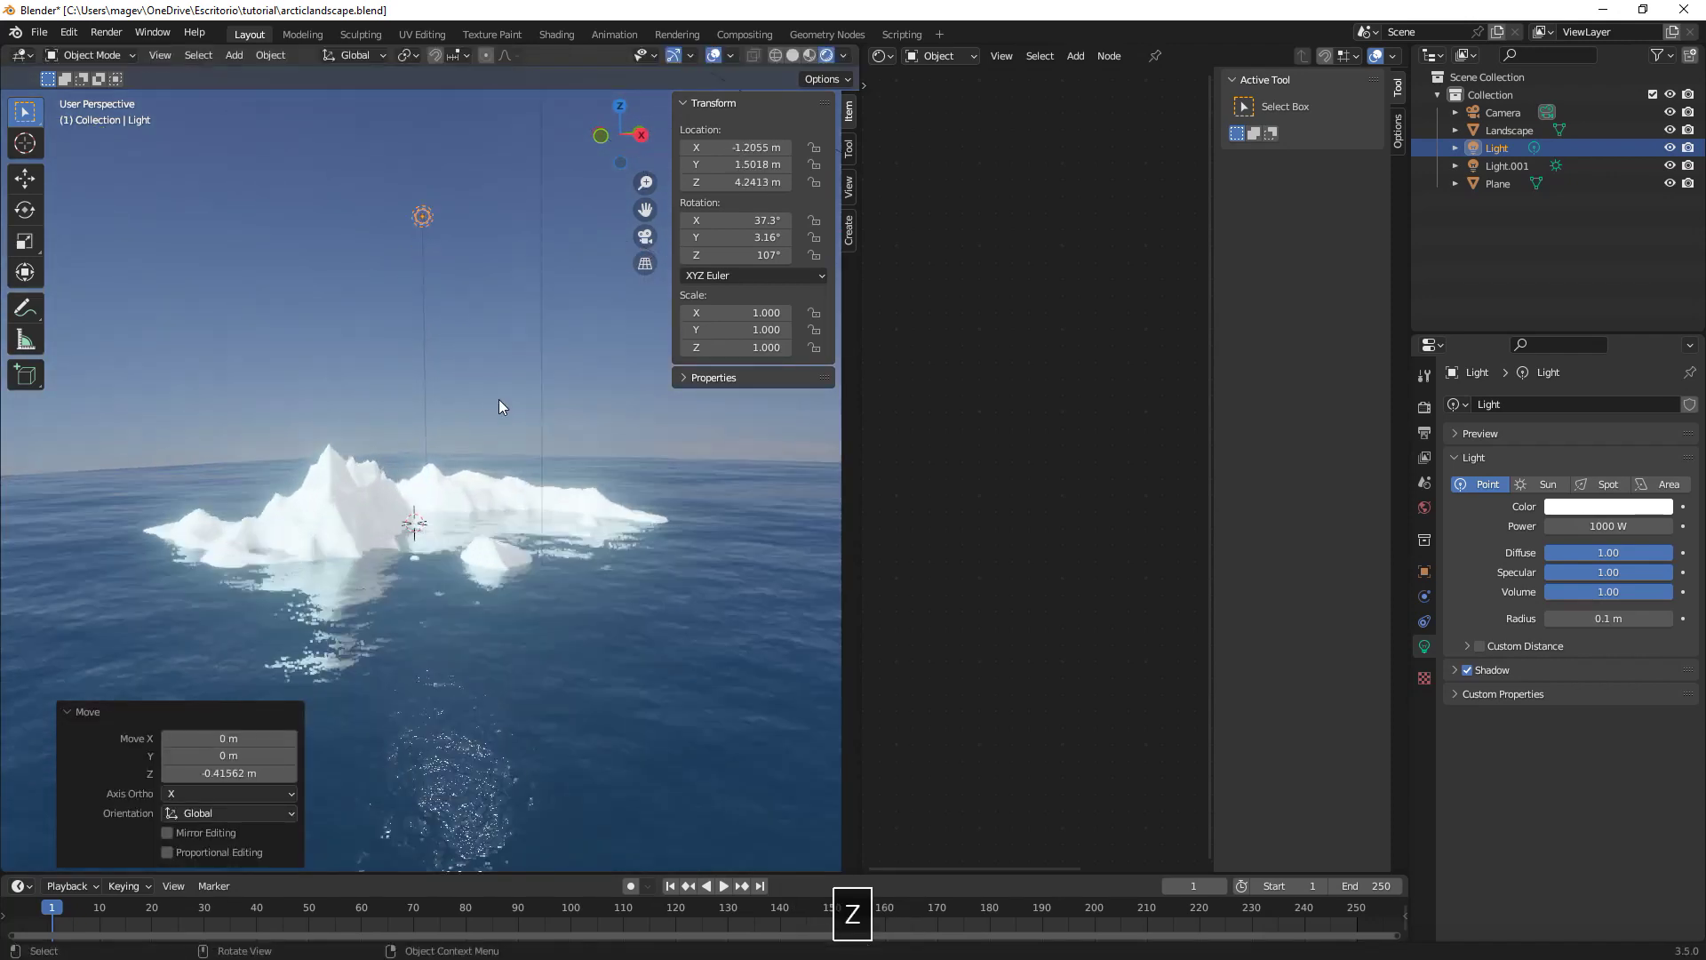
scroll(488, 444, "up", 3)
Select the landscape, enlarge the Shader Editor and add a ColorRamp node before the Principled BSDF.
left_click(478, 504)
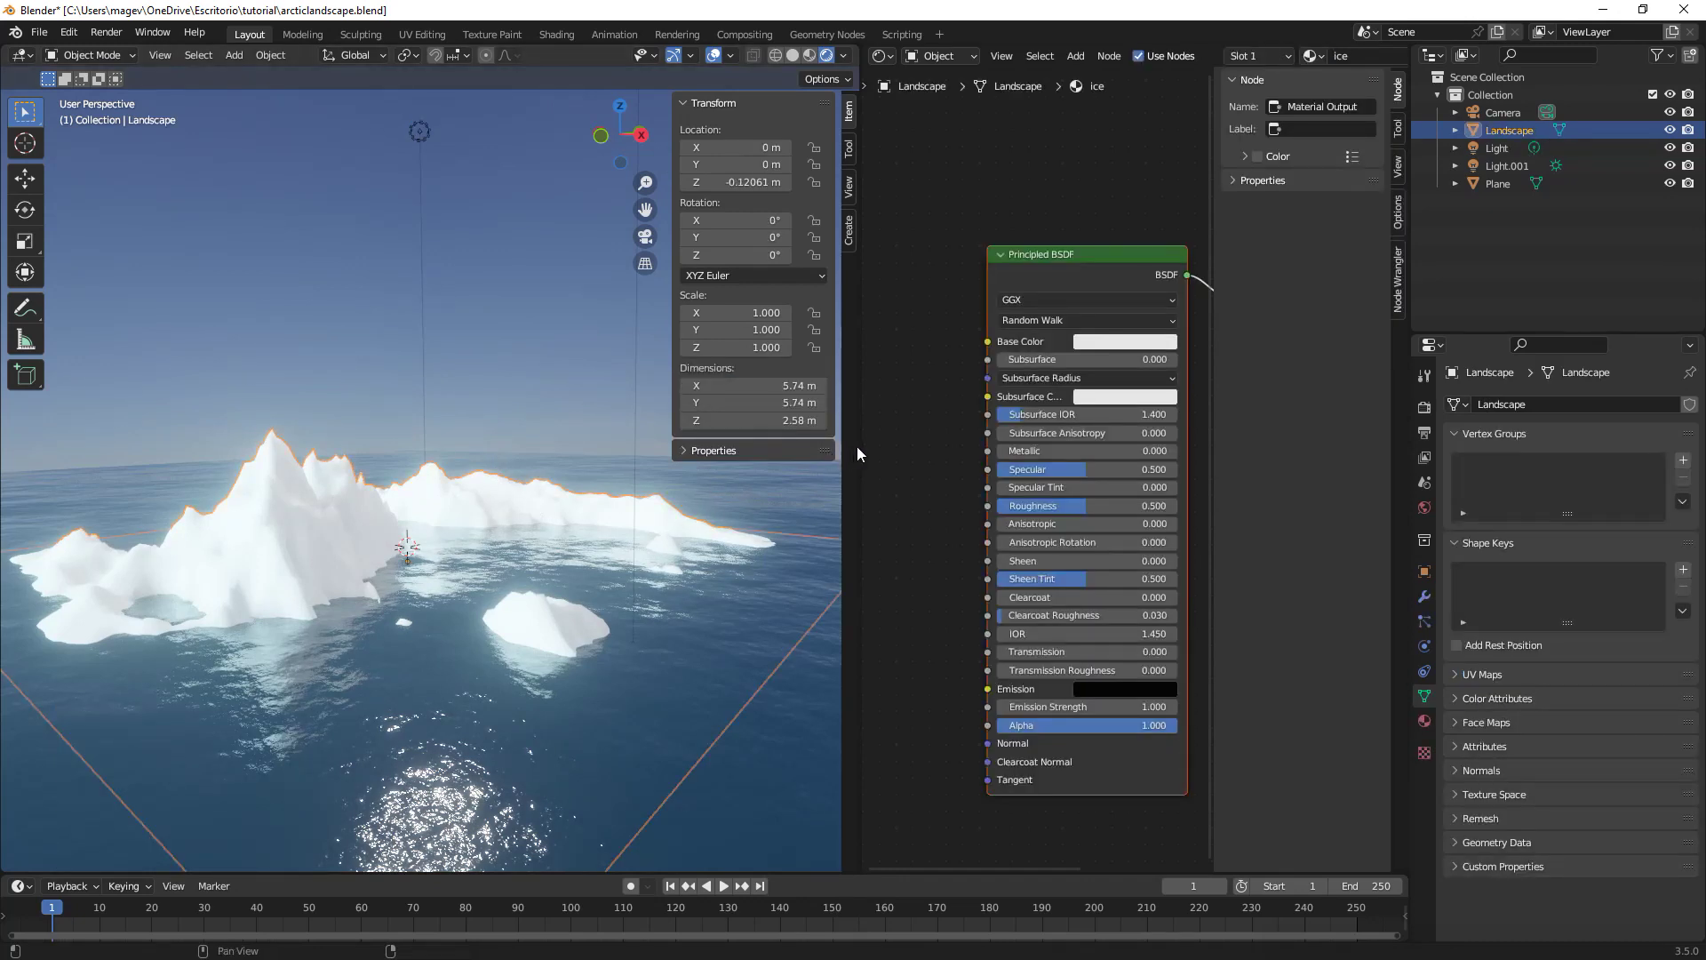
left_click_drag(859, 449, 508, 453)
middle_click_drag(592, 348, 825, 391)
key("shift+a")
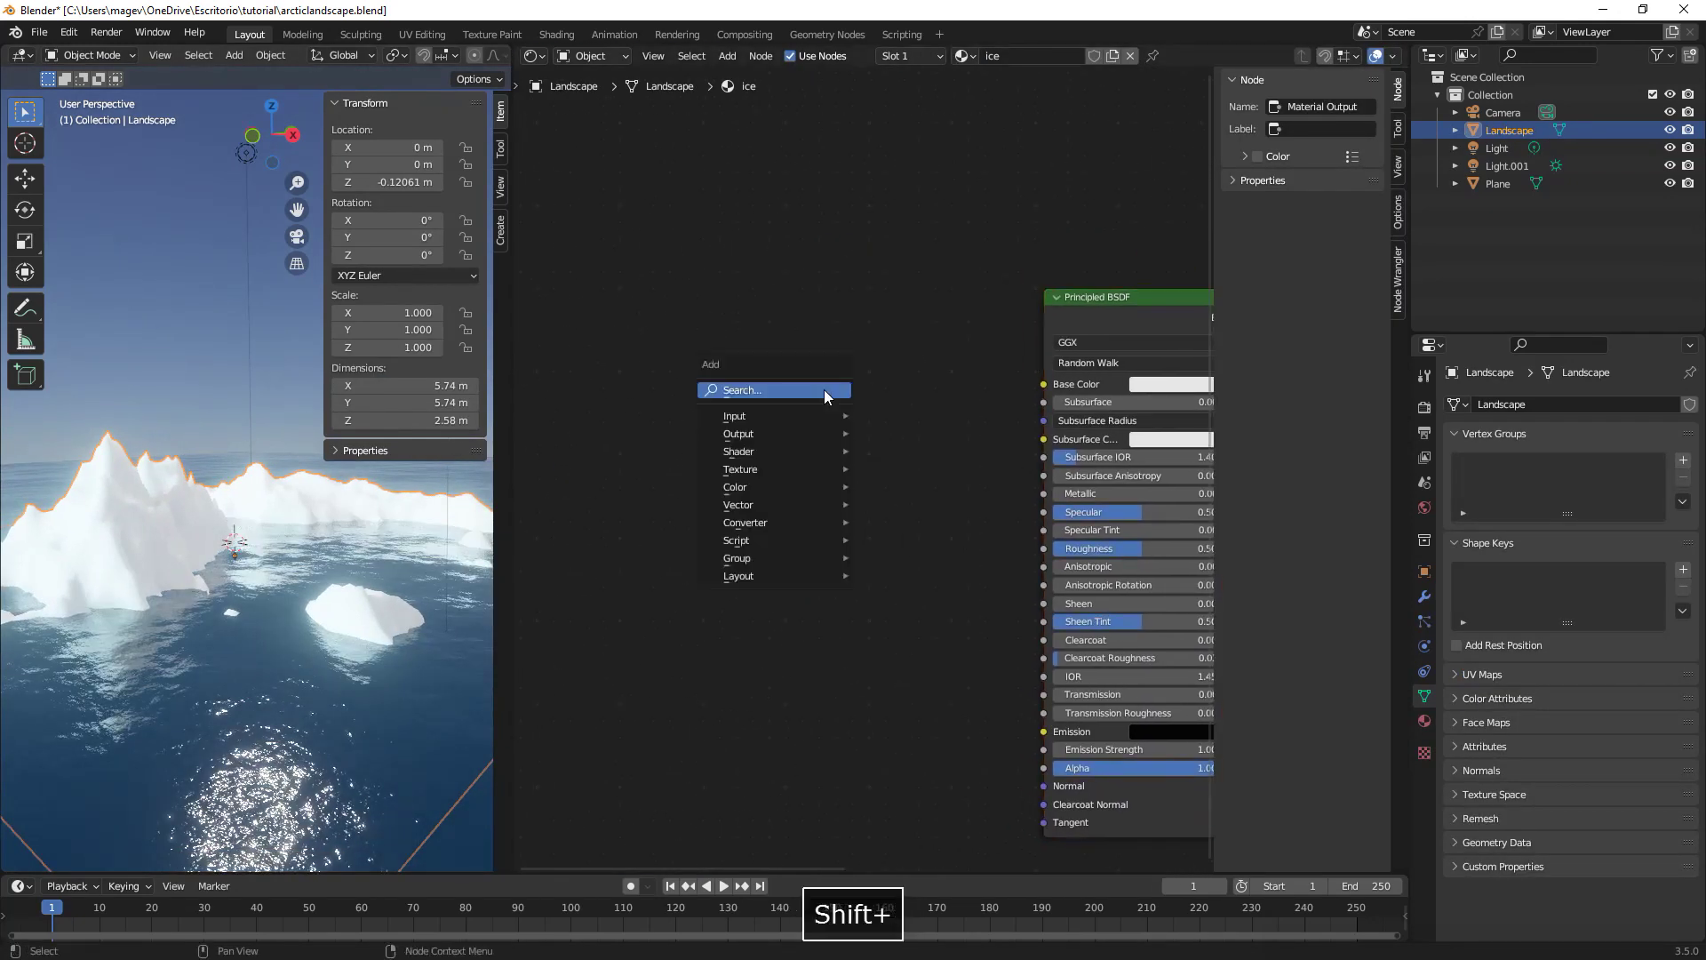
type("col")
key("Return")
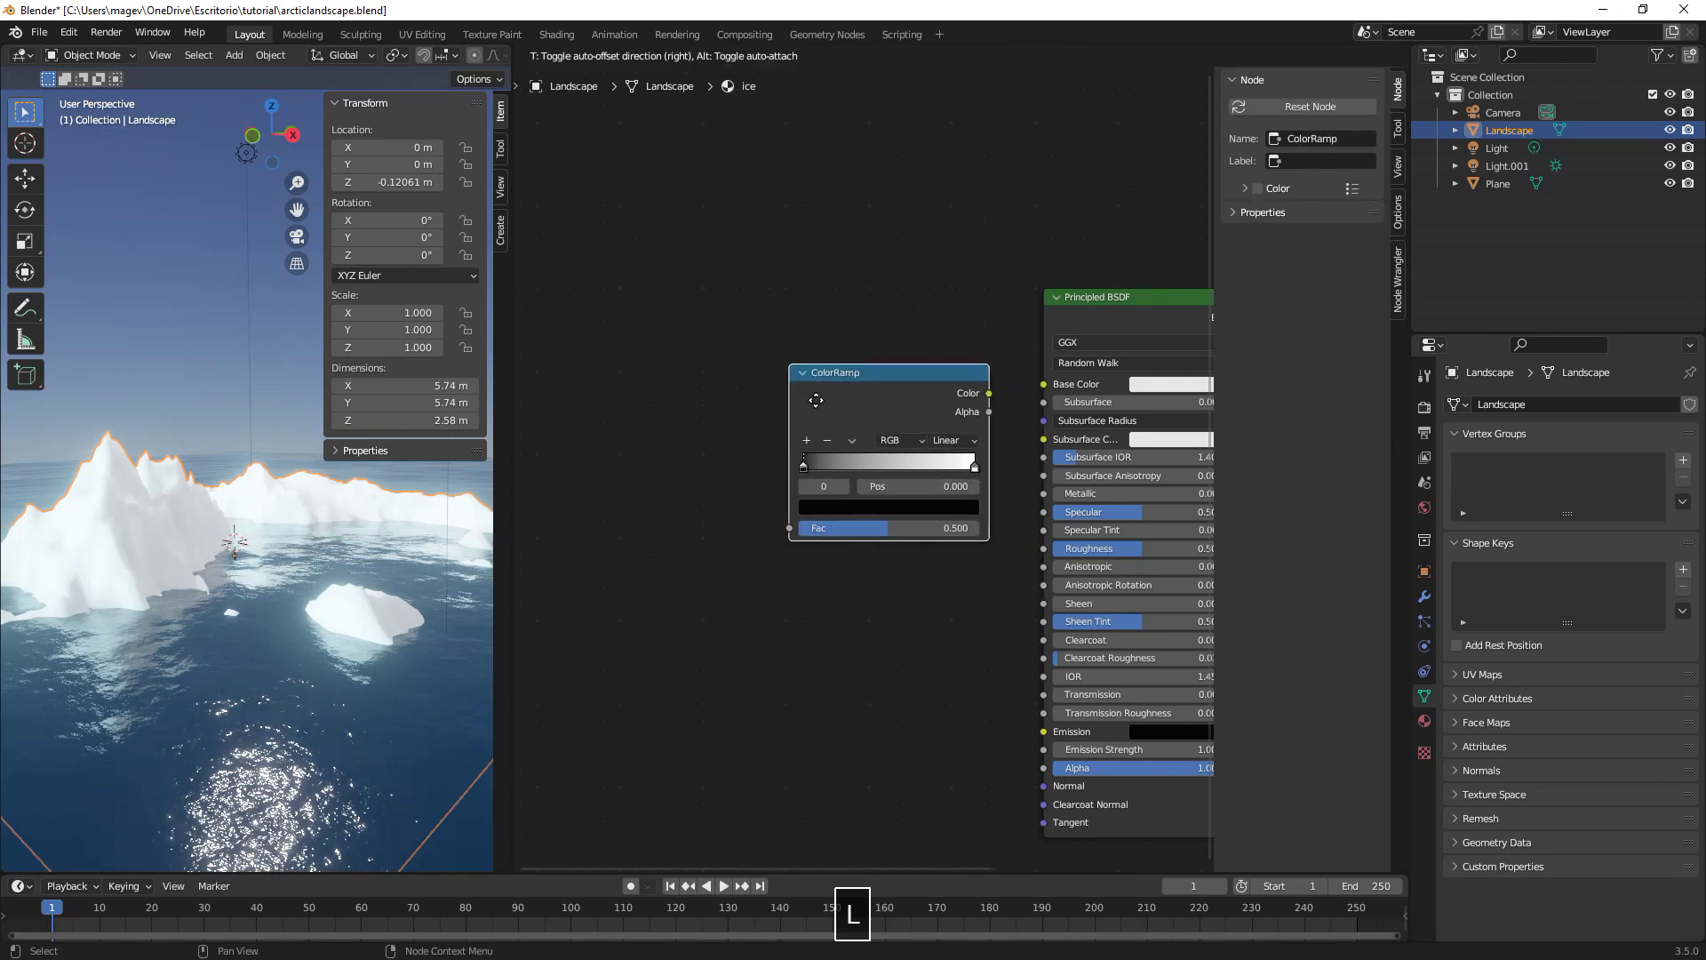
left_click(703, 391)
Add an Ambient Occlusion node before the ColorRamp in the ice material.
key("shift+a")
type("amb")
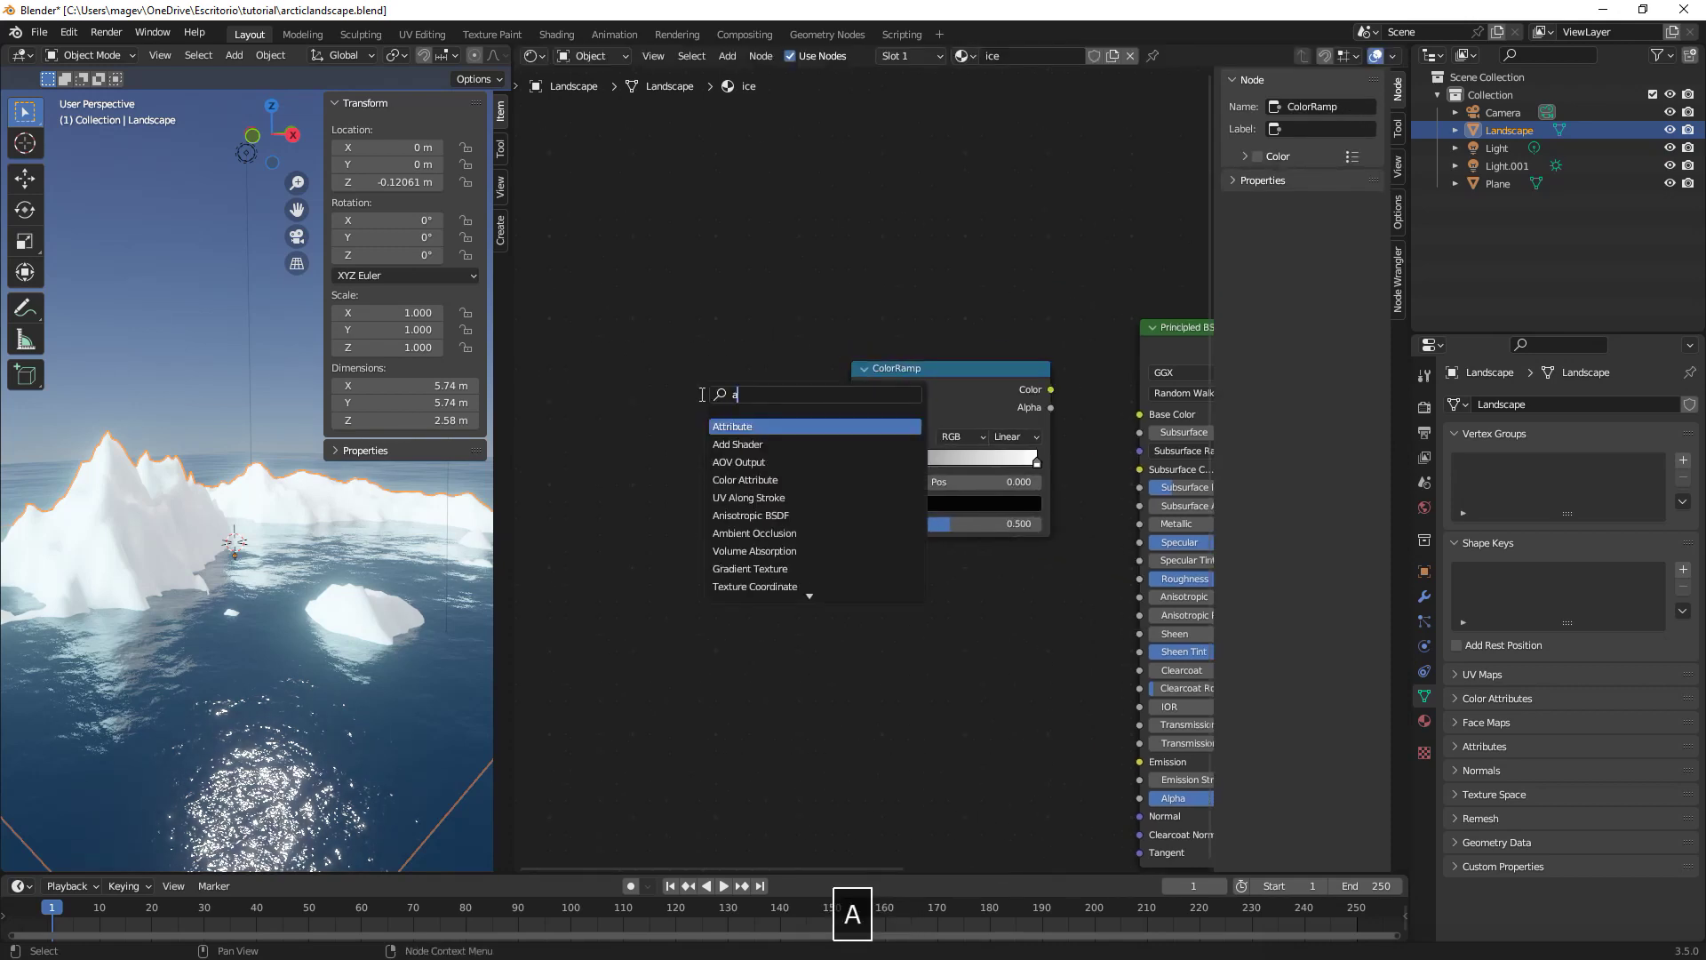
key("Return")
left_click(718, 420)
Connect the Ambient Occlusion node to the ColorRamp's Fac and the ColorRamp's Color to the Principled BSDF's Base Color.
scroll(718, 421, "up", 2)
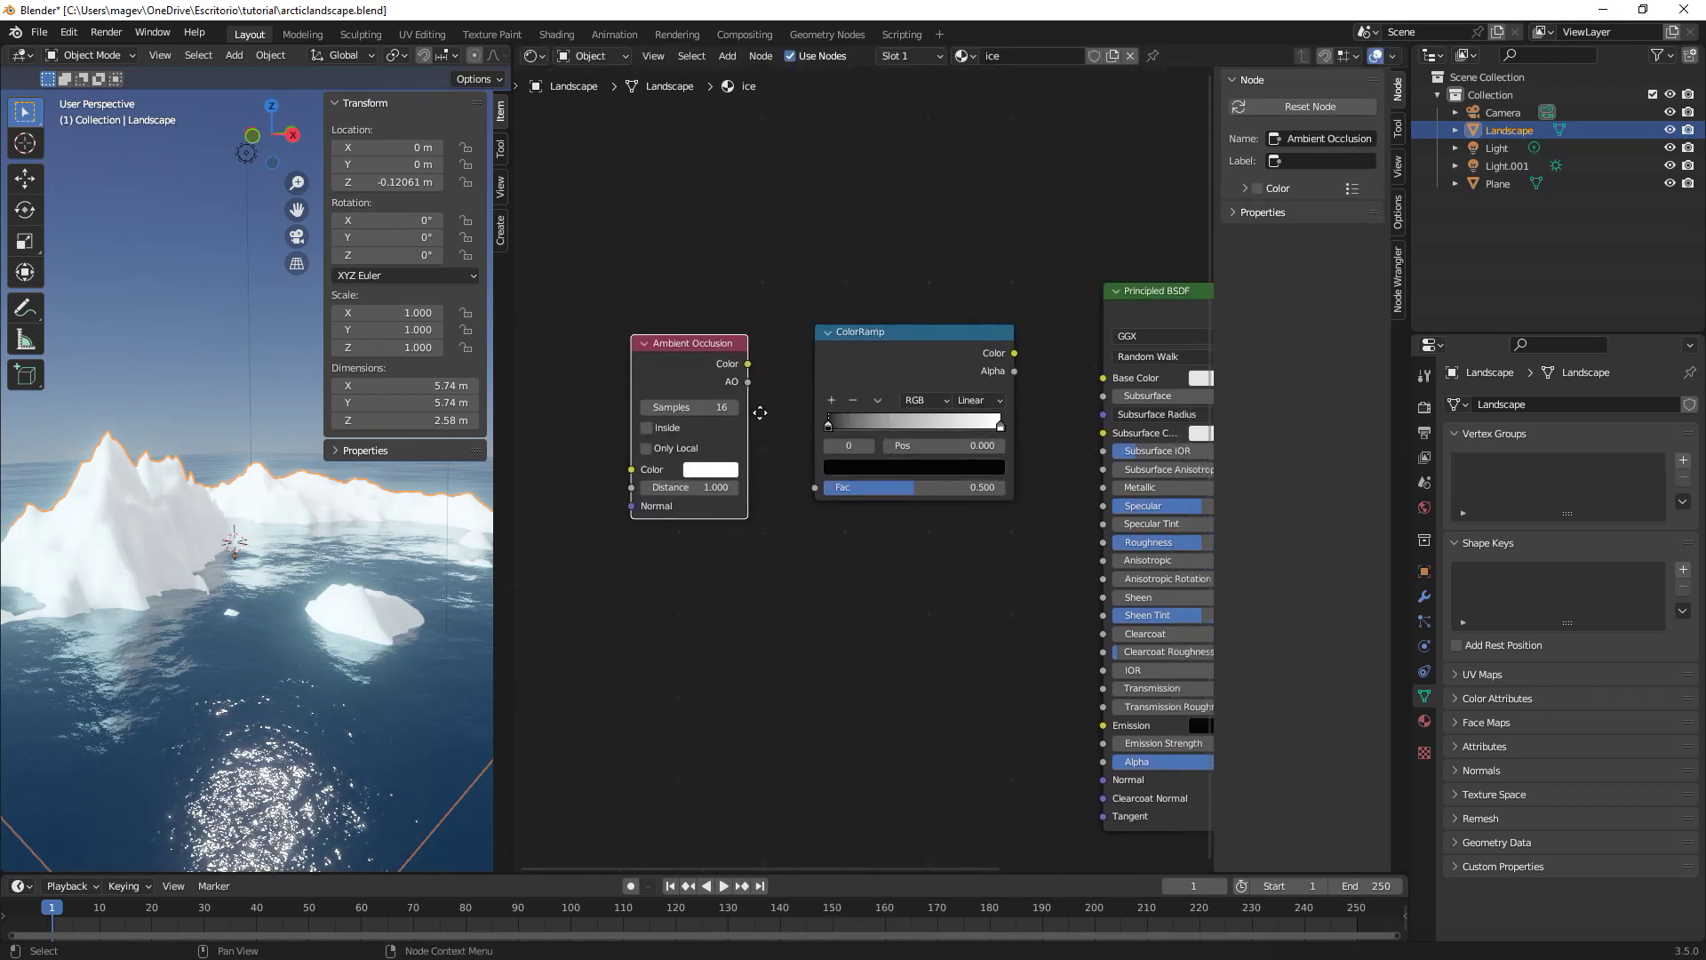
left_click_drag(704, 346, 789, 480)
middle_click_drag(951, 455, 760, 480)
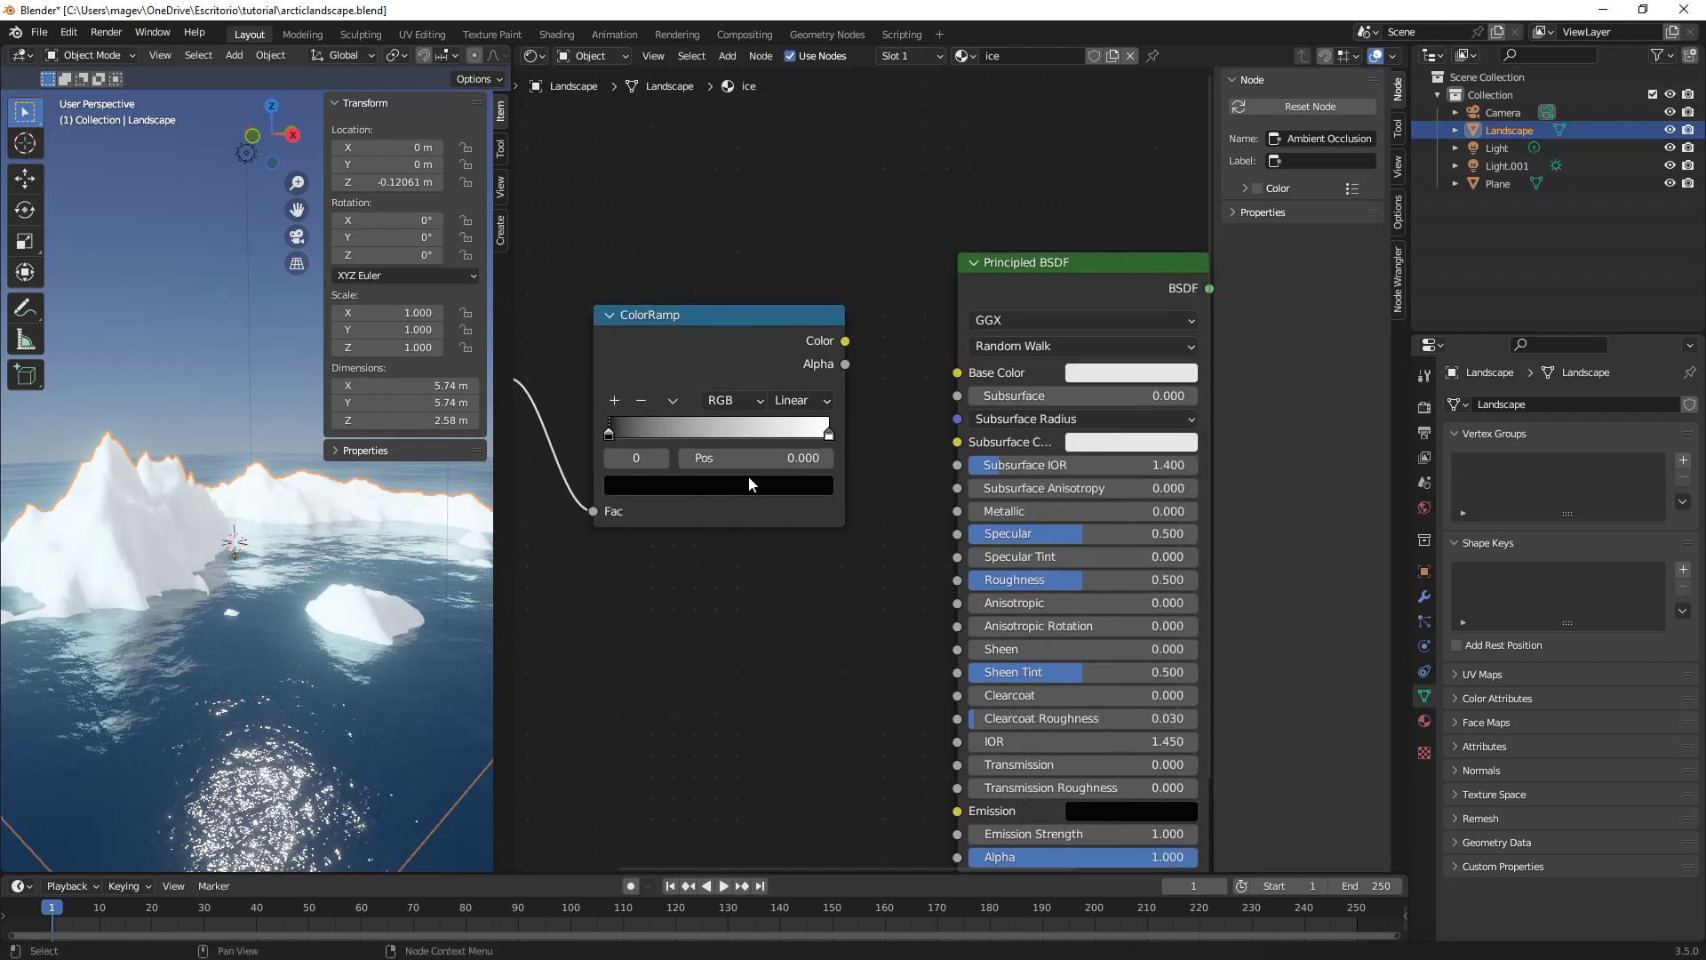
scroll(811, 392, "up", 1)
left_click_drag(835, 327, 868, 331)
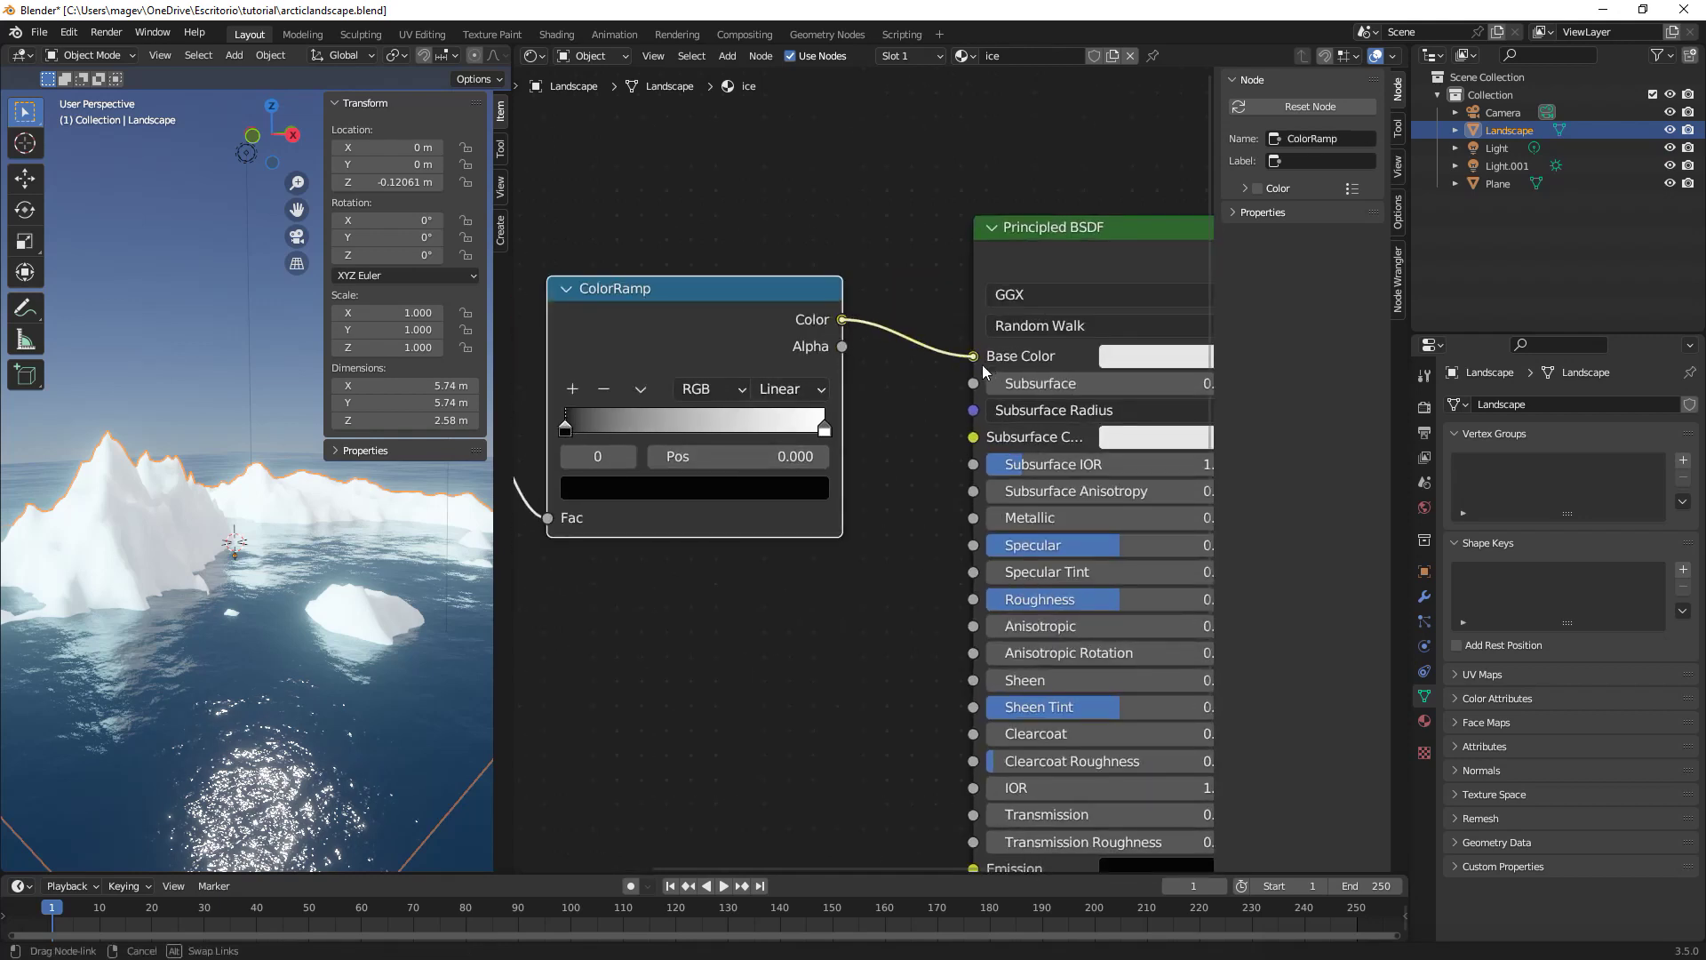
left_click_drag(983, 371, 975, 357)
Move the ColorRamp's black stop to position 0.618 and set its color to hex 66AEBC.
scroll(638, 407, "up", 1)
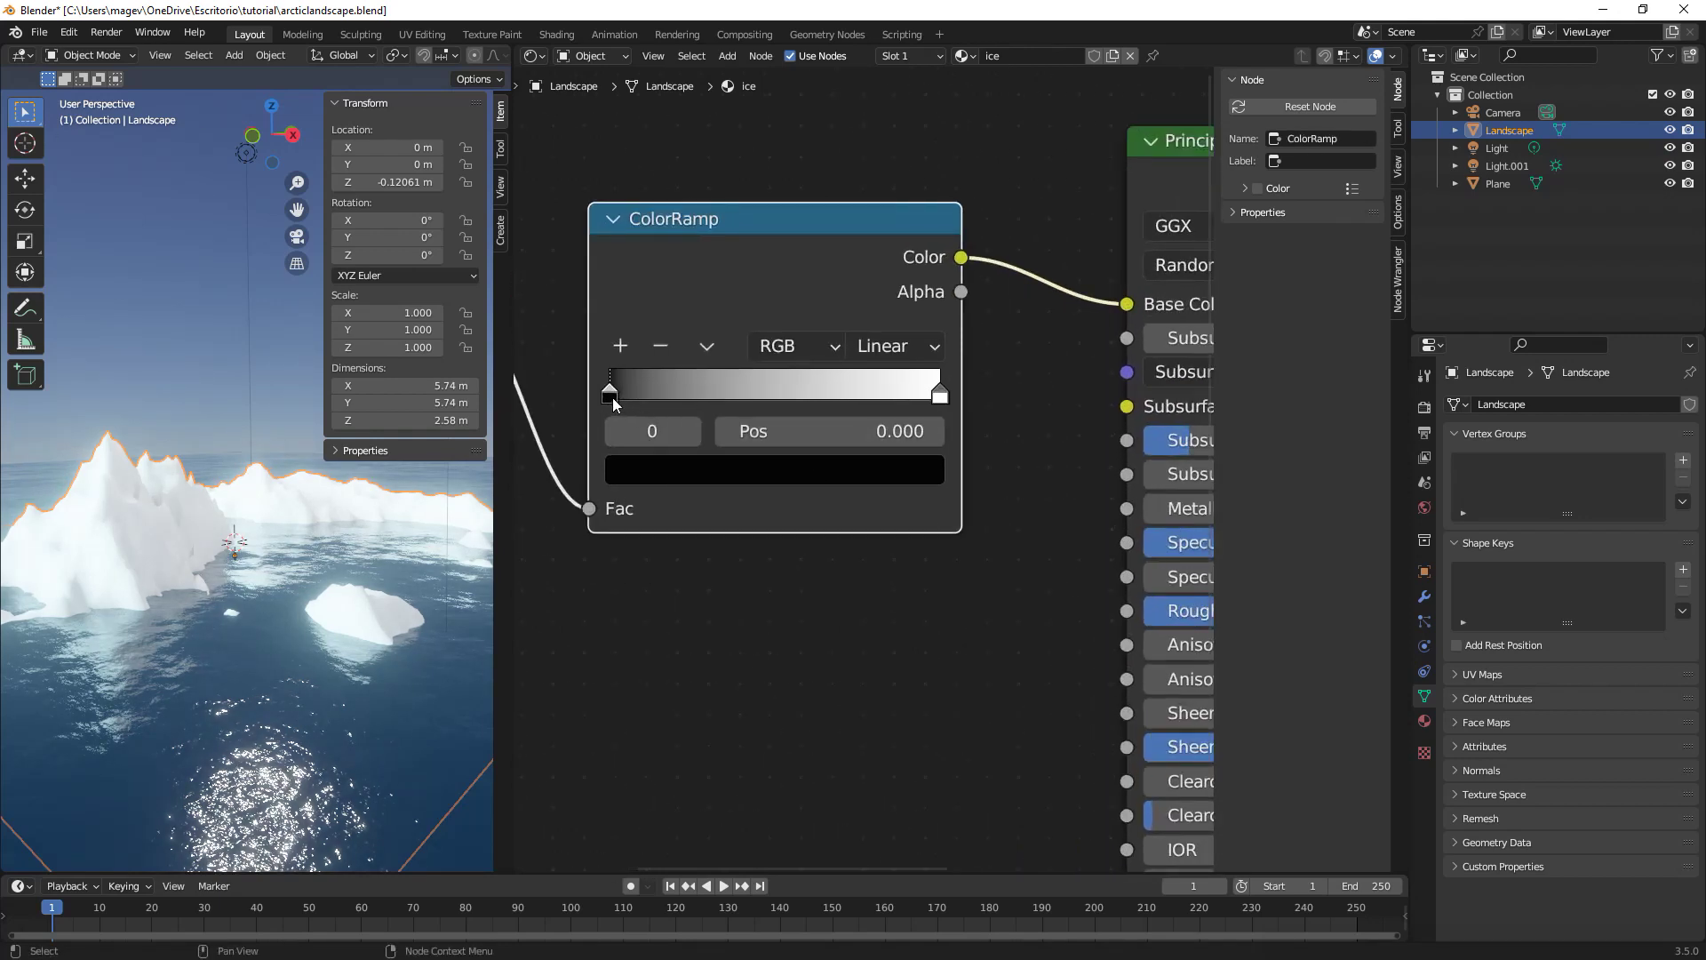
left_click_drag(611, 397, 823, 403)
left_click(795, 469)
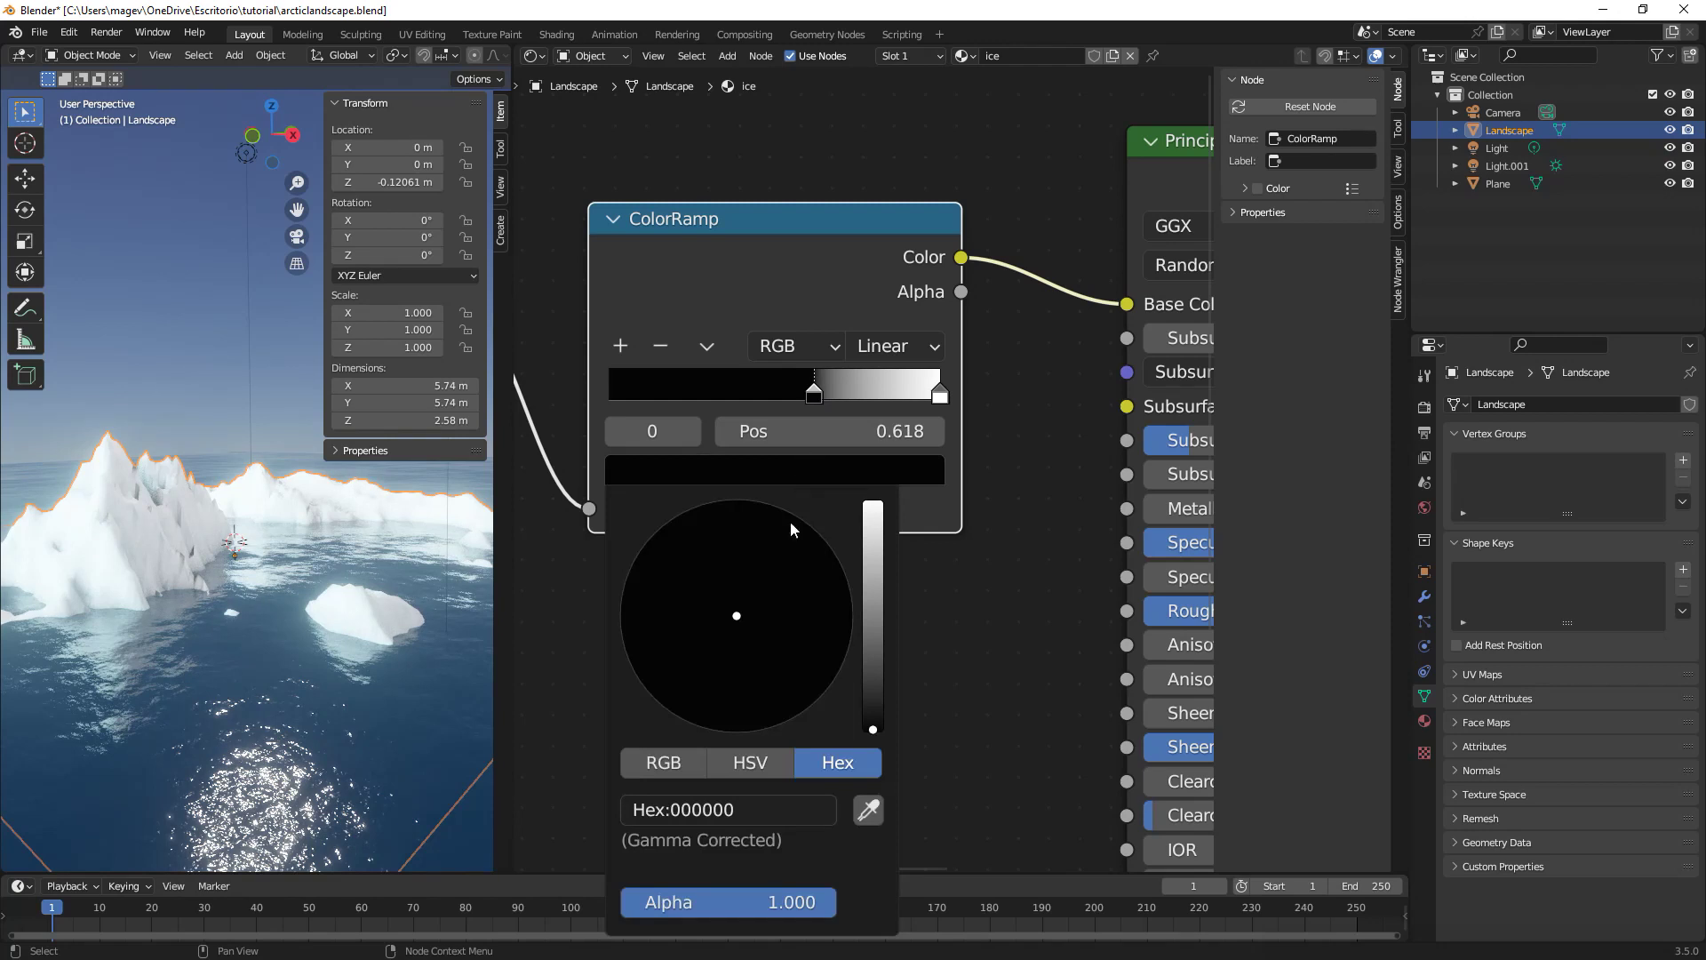
left_click(757, 806)
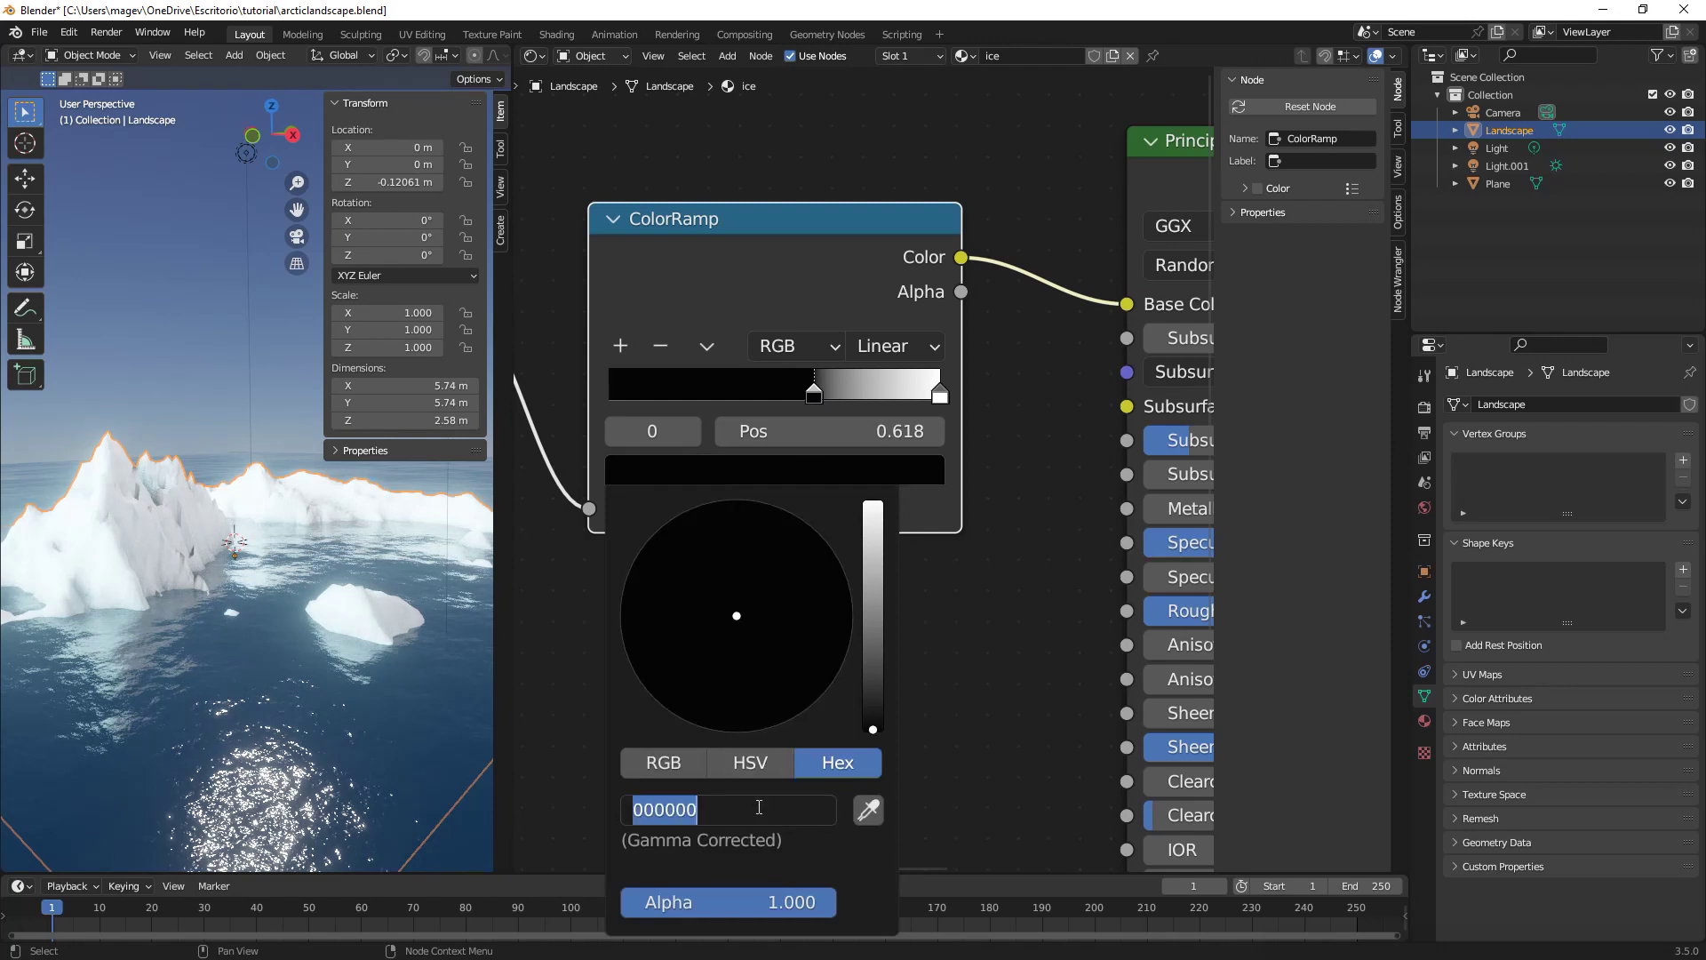
type("66")
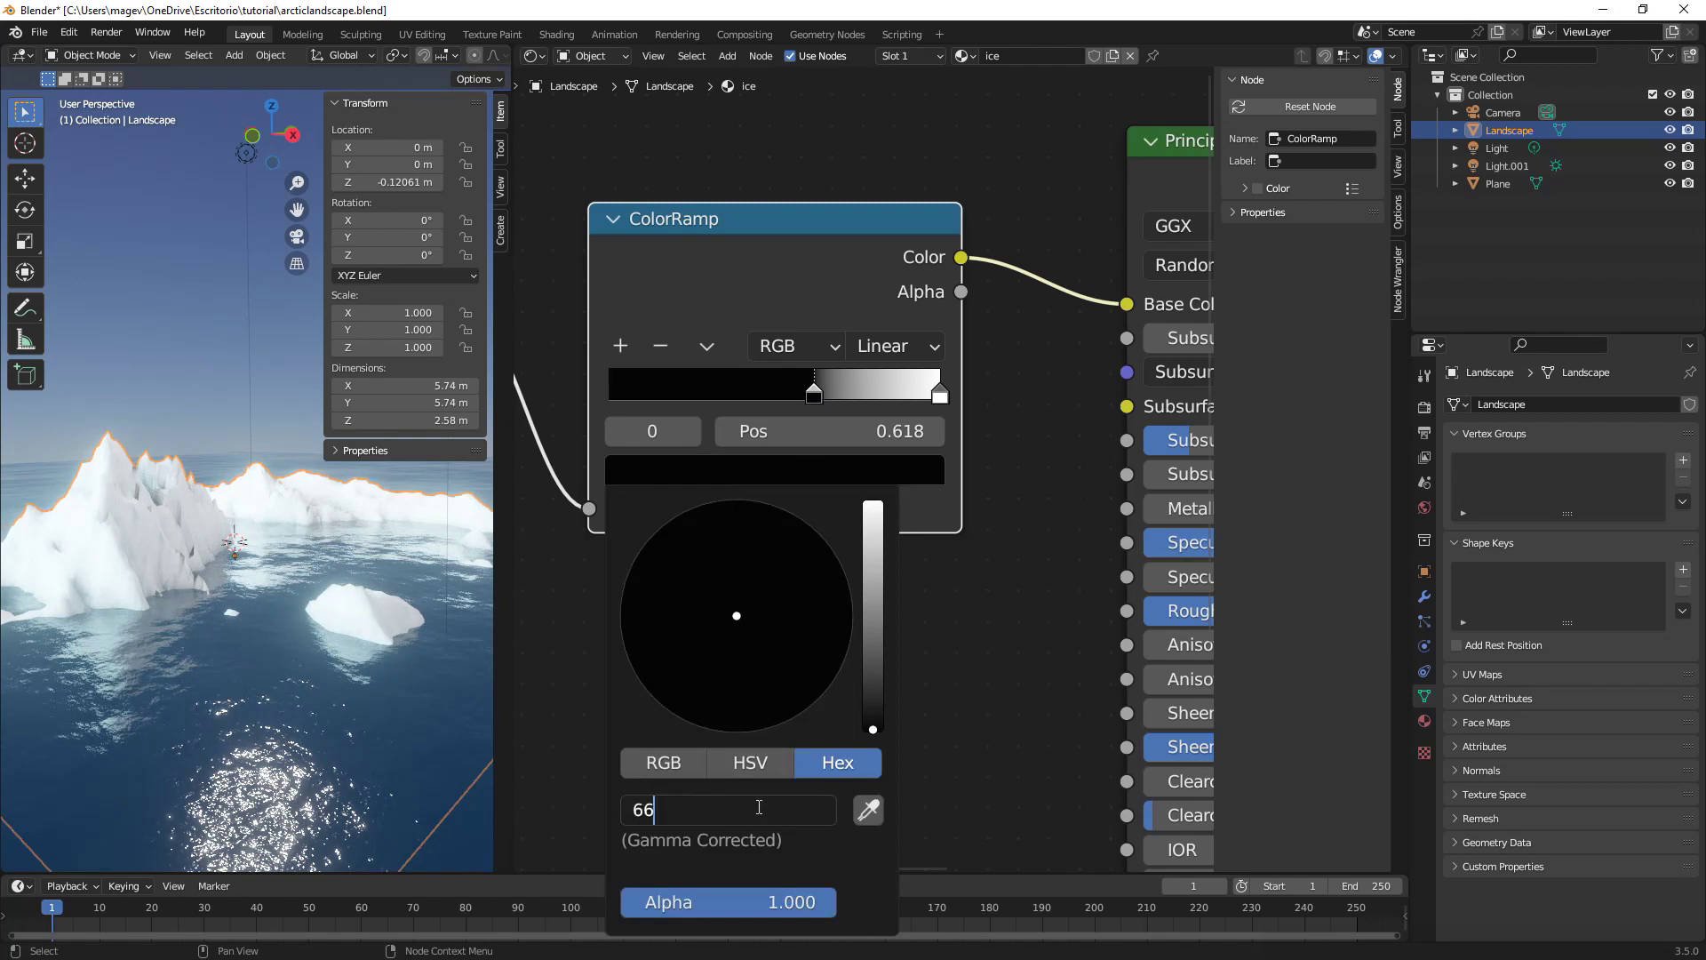
type("aeb")
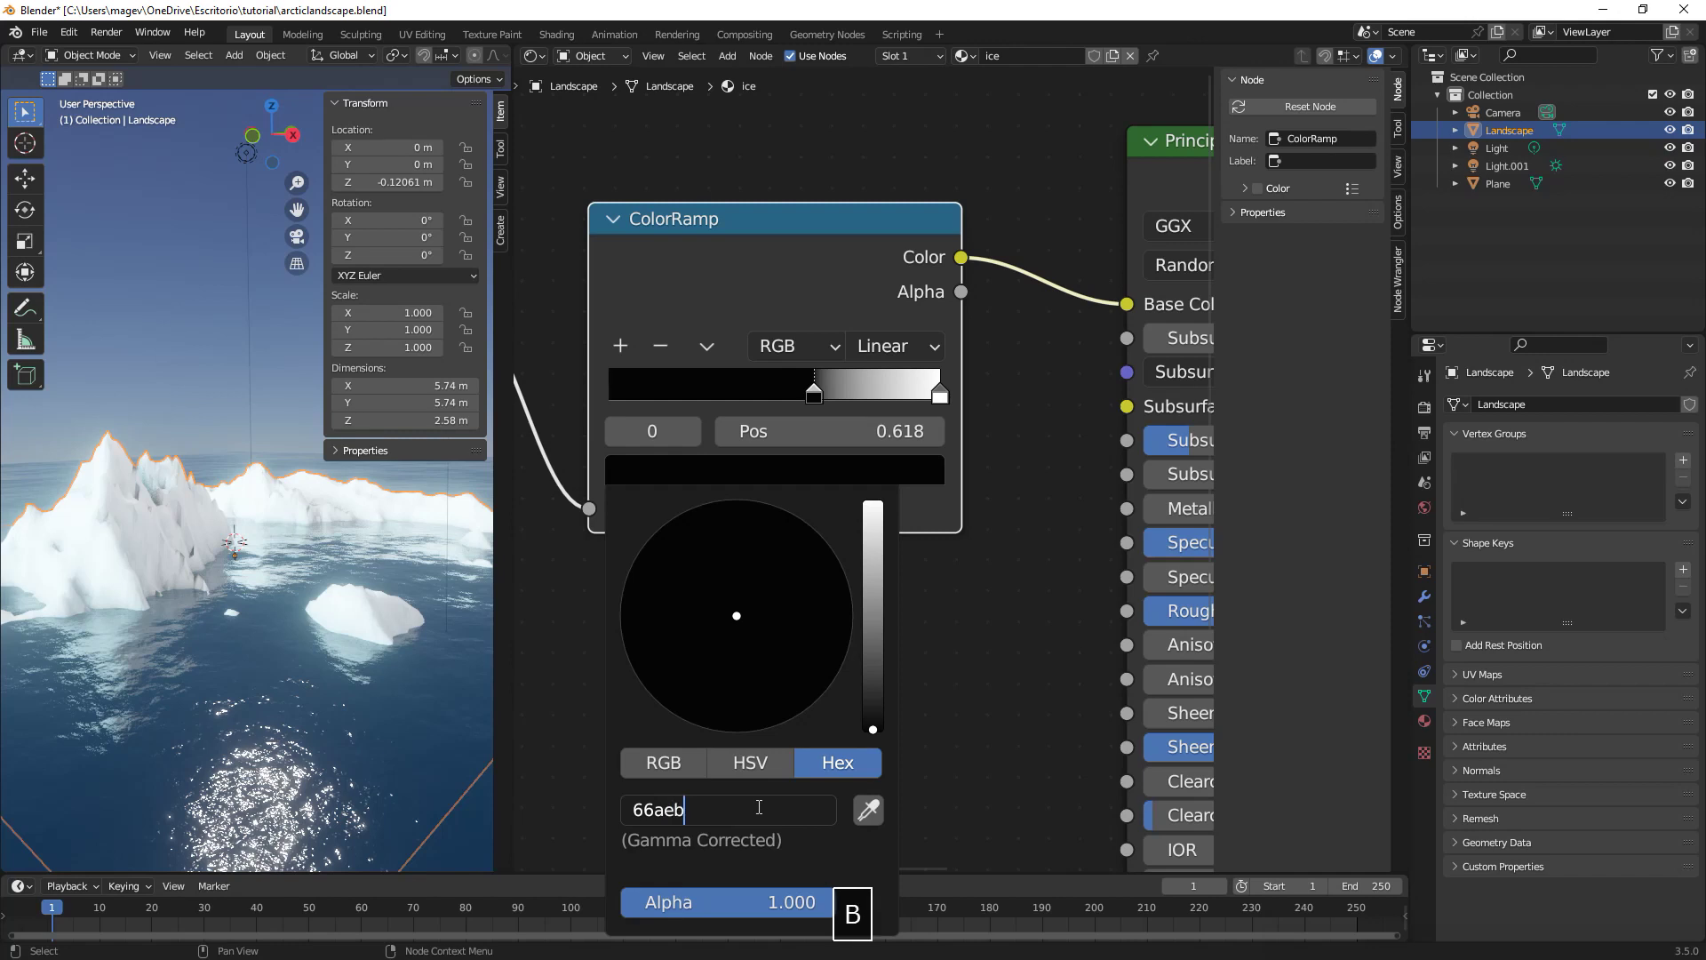
type("c")
key("Return")
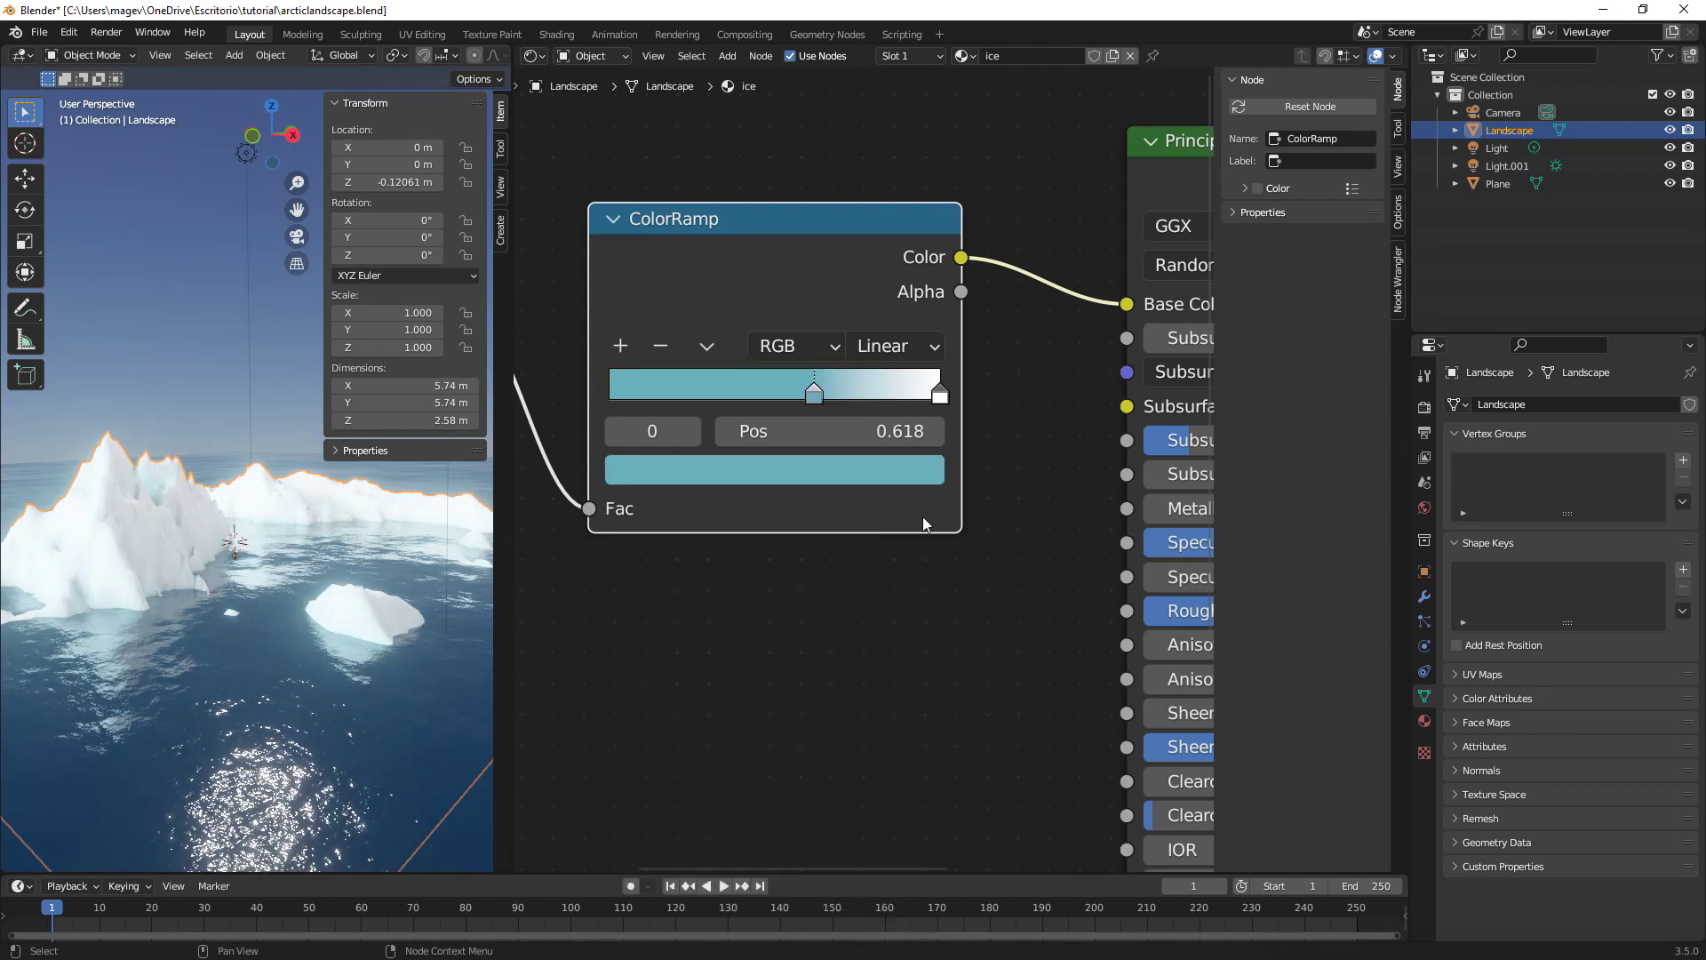
Move the ColorRamp's white stop to position 0.823.
left_click_drag(940, 401, 882, 398)
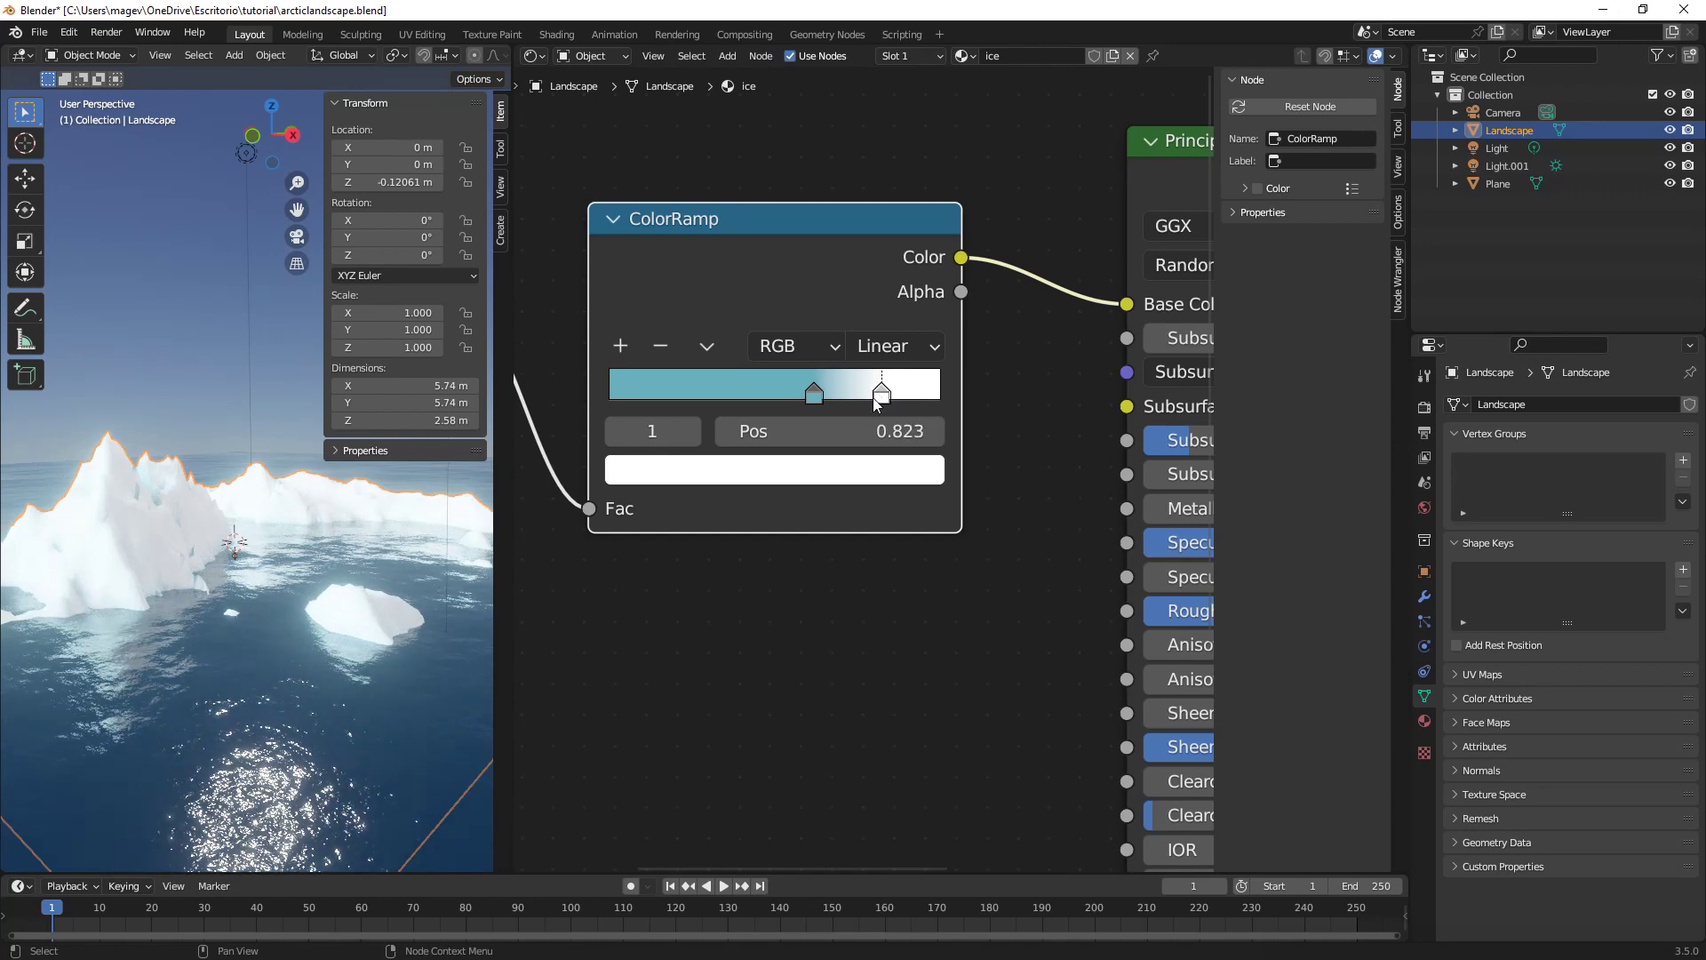
scroll(840, 491, "down", 2)
middle_click_drag(840, 492, 825, 526)
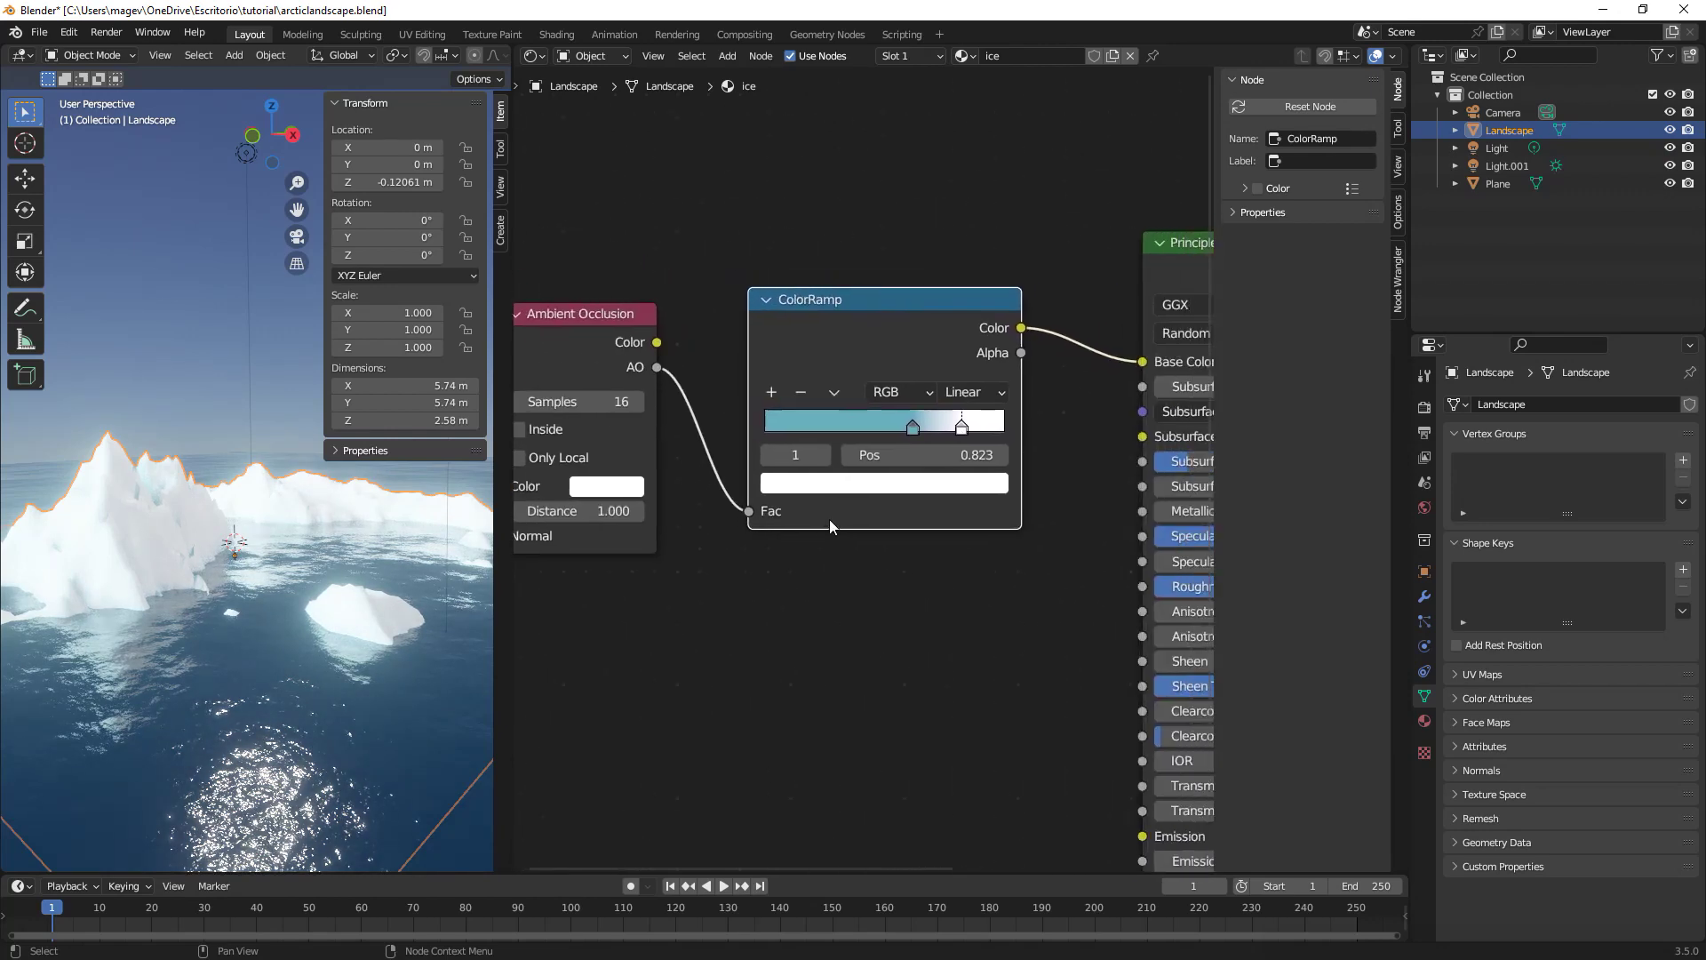
middle_click_drag(330, 522, 312, 492)
Set the Principled BSDF's Subsurface to 0.3 and lower its Specular to 0.
scroll(971, 501, "down", 4)
middle_click_drag(948, 503, 684, 505)
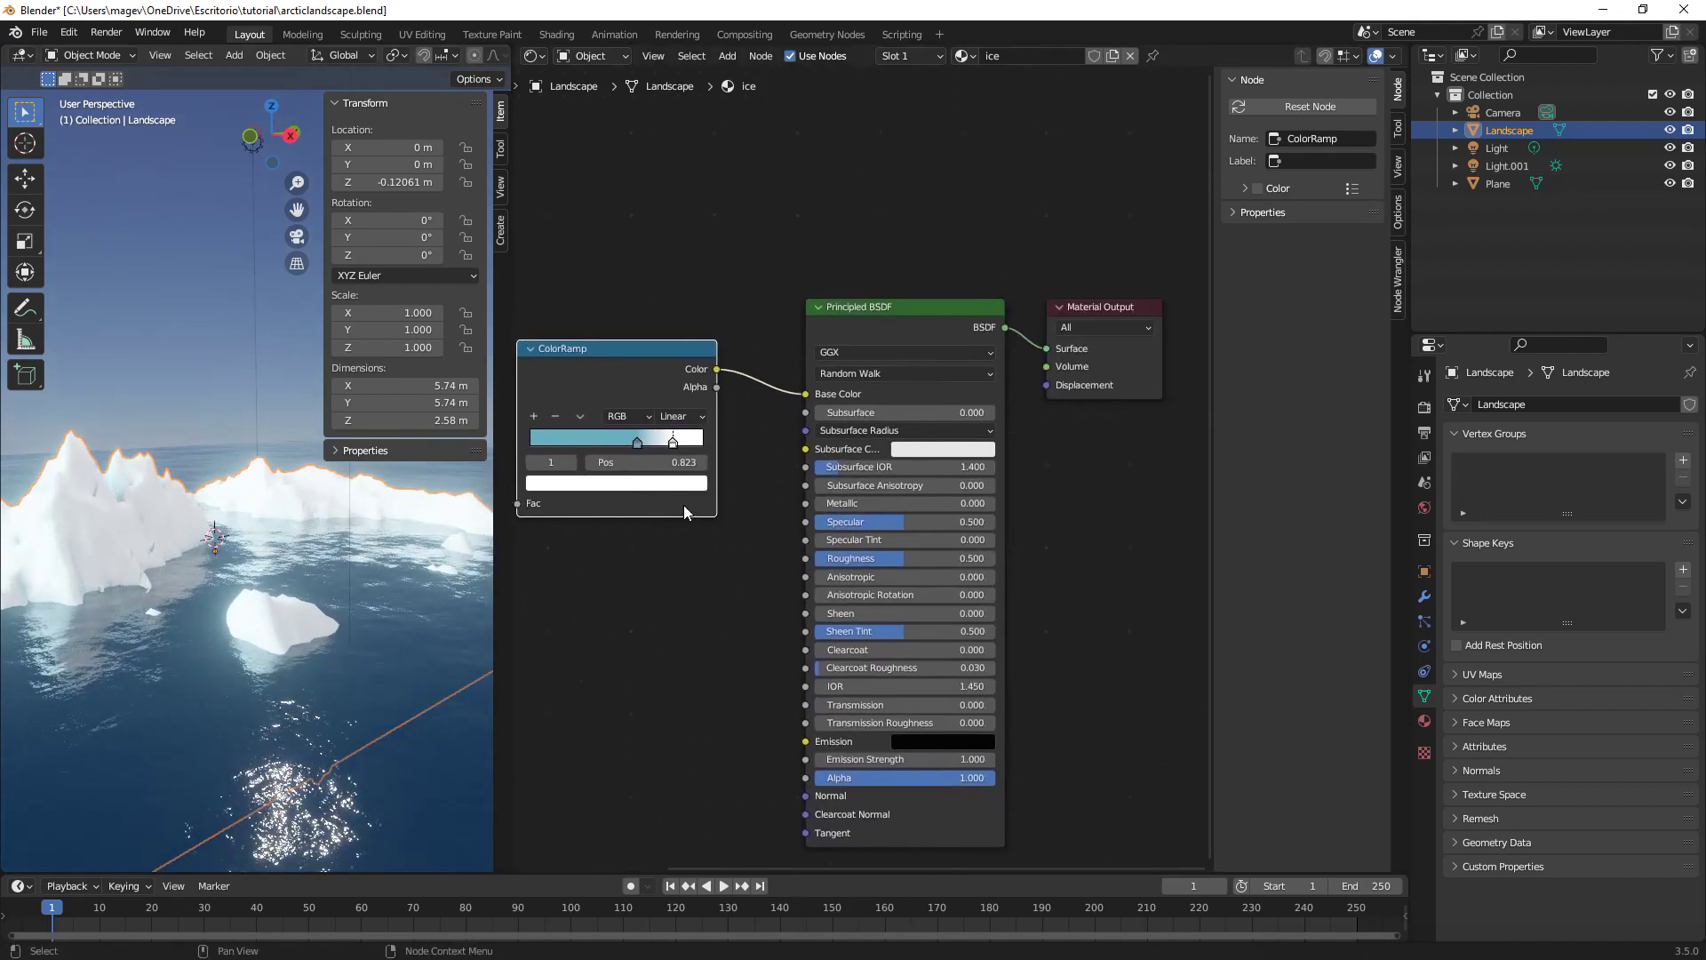
scroll(685, 504, "up", 5)
double_click(897, 385)
type("0.3")
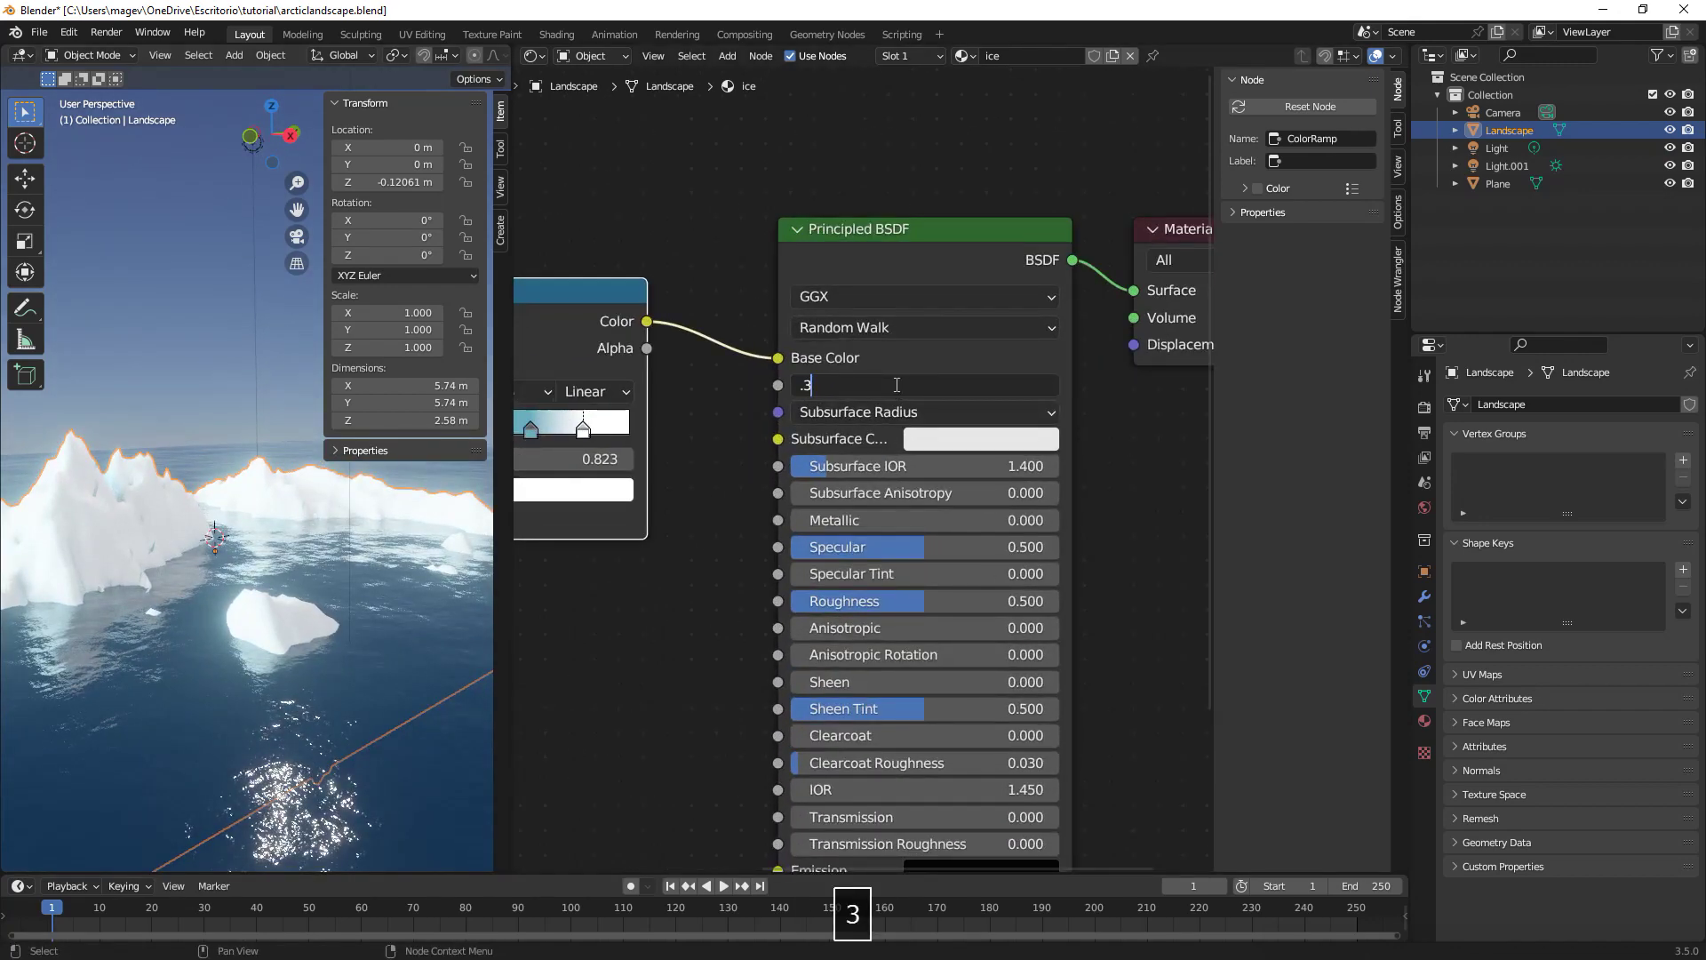
key("Return")
middle_click_drag(922, 553, 906, 472)
left_click_drag(906, 472, 775, 472)
Set the Principled BSDF's Roughness to 0.7 and its Transmission to 0.45.
left_click(872, 521)
double_click(871, 520)
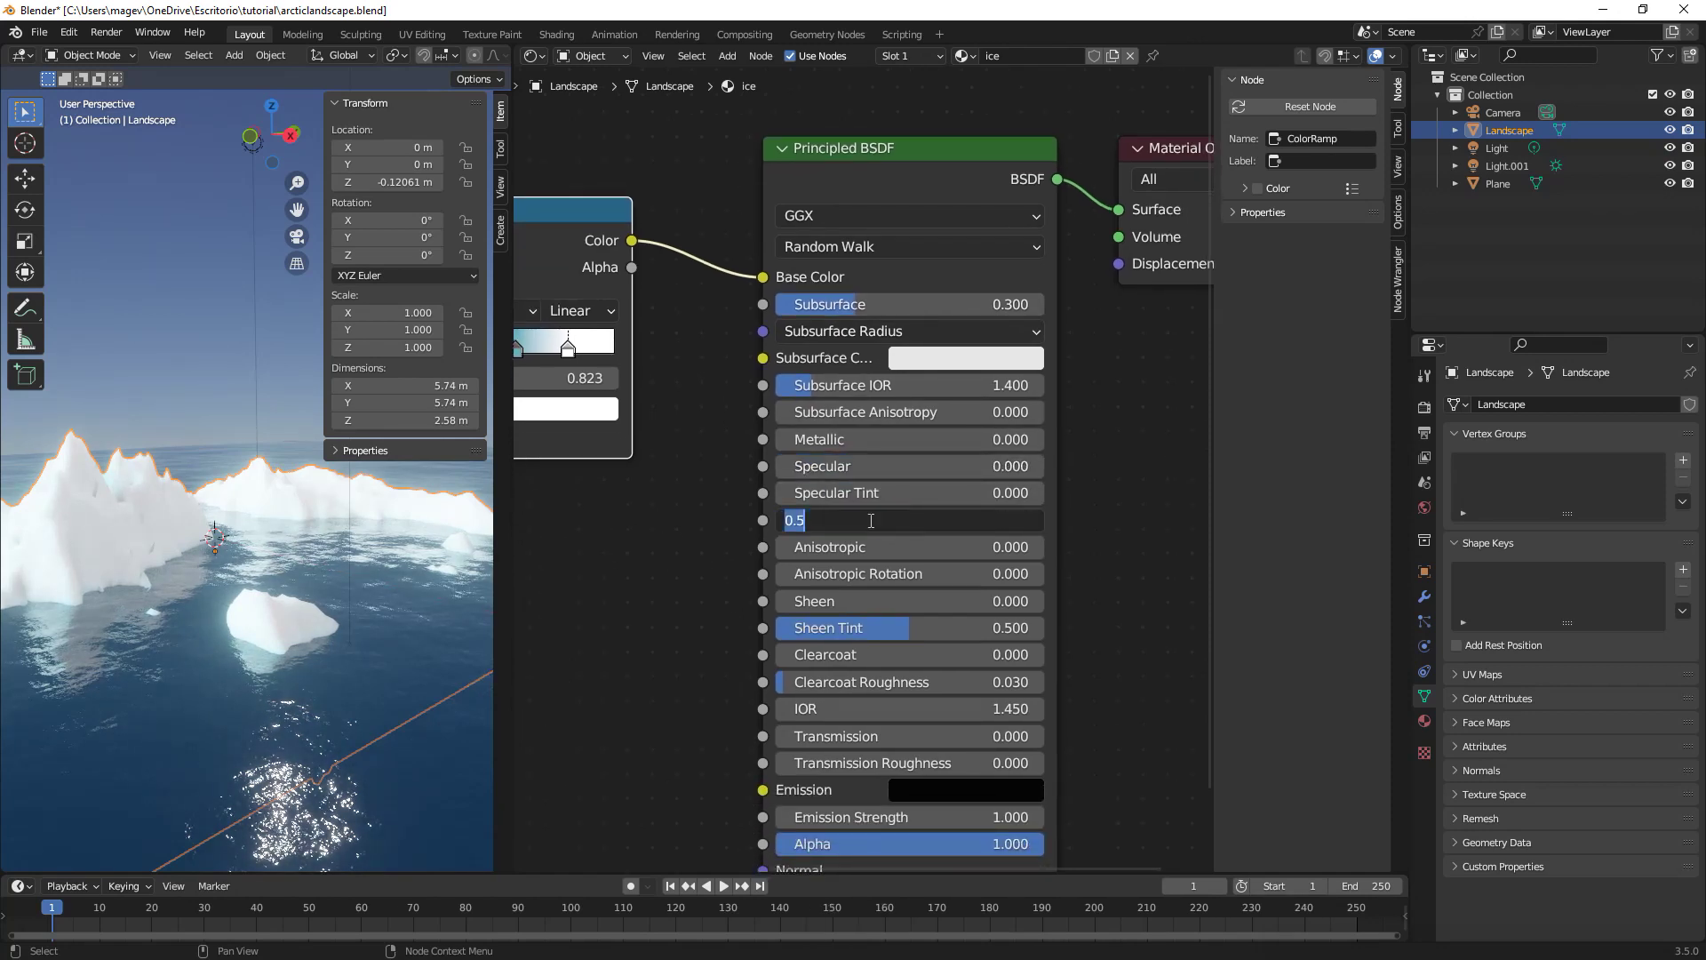
type("0.7")
key("Return")
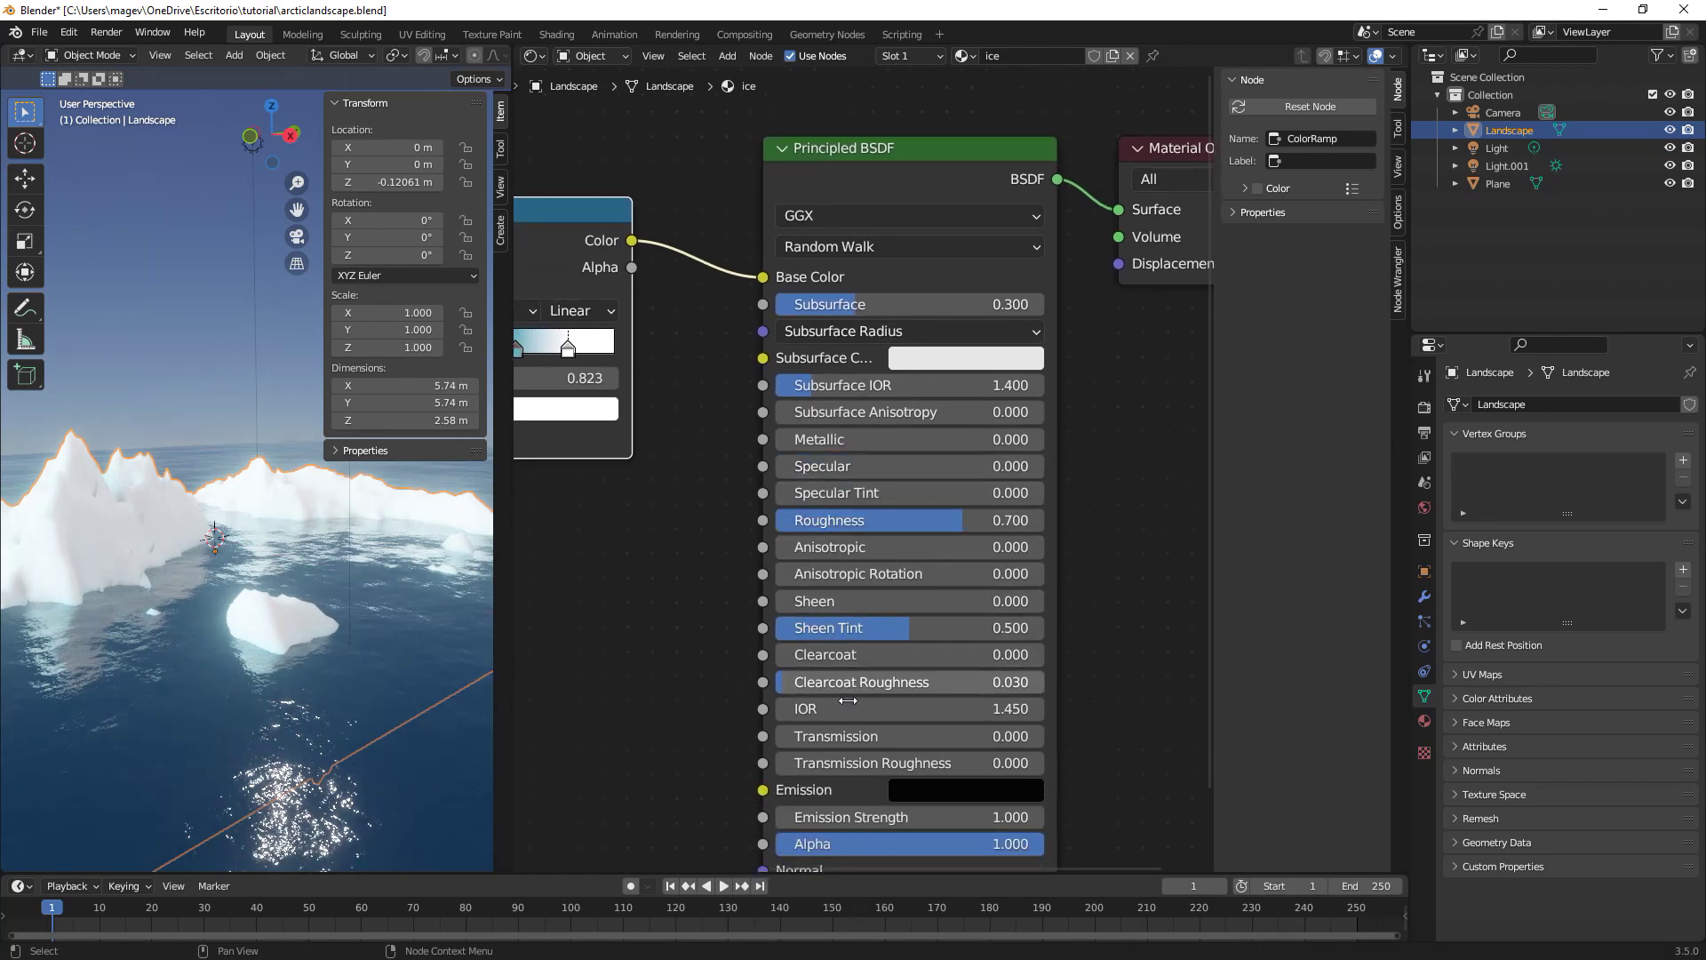
double_click(837, 736)
type(".45")
key("Return")
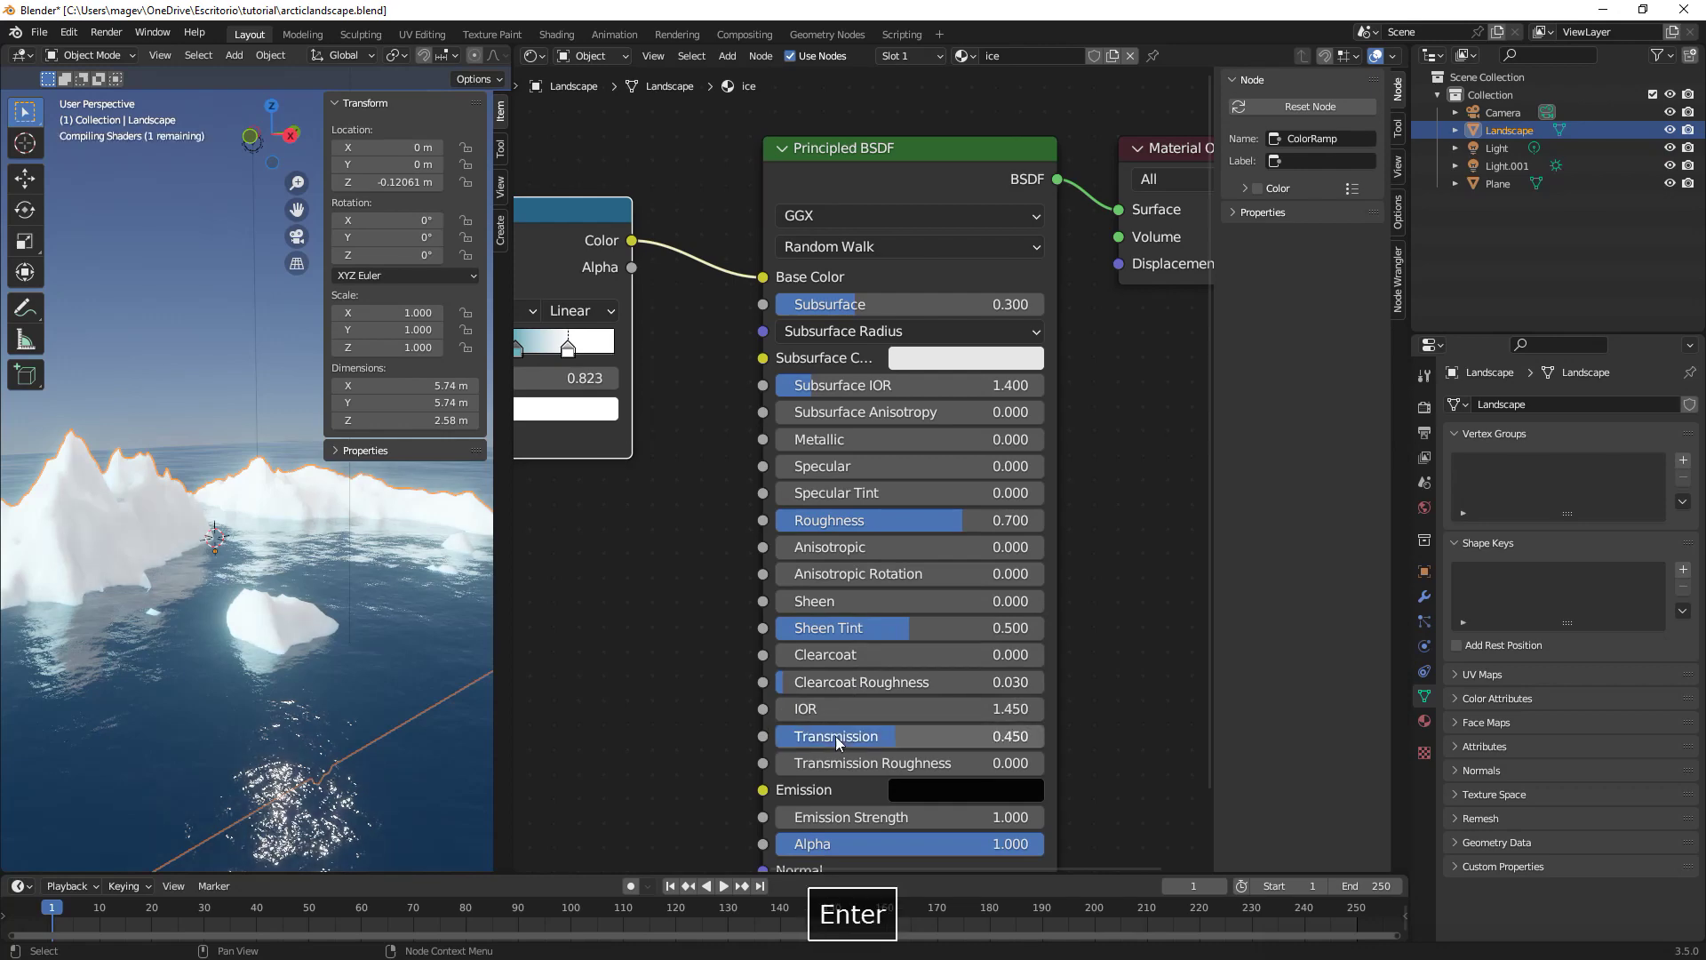
Add a Displace modifier to the landscape and give it a new texture of type Clouds.
left_click(1423, 600)
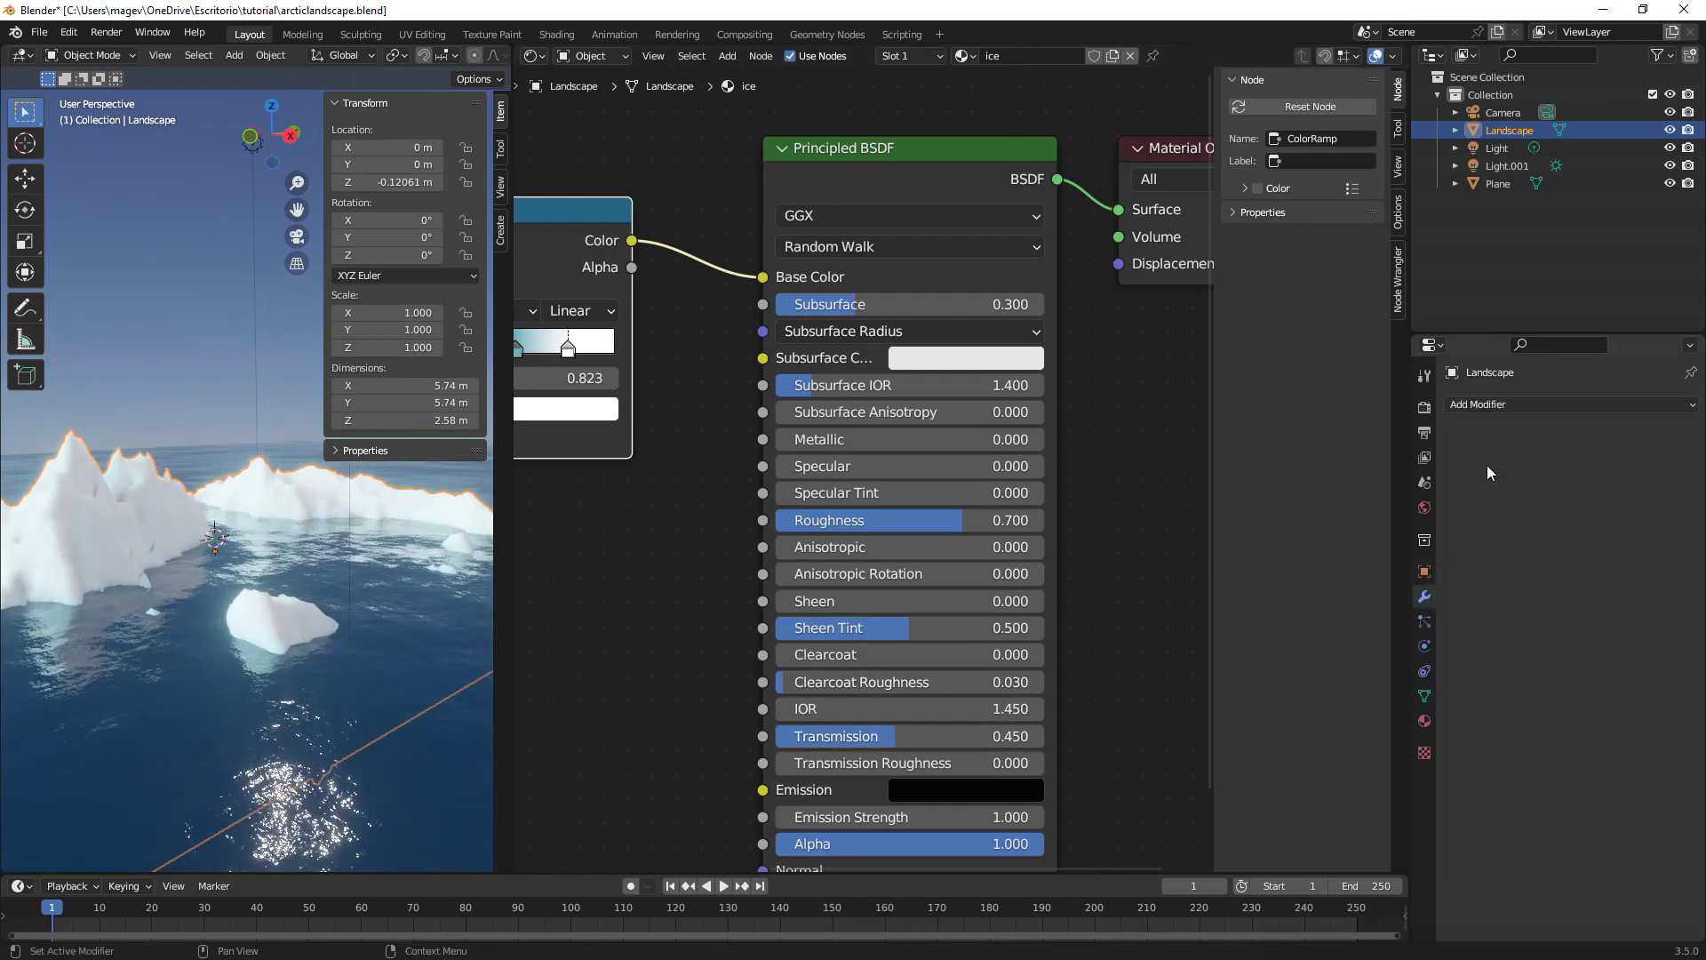
left_click(1515, 404)
left_click(1493, 513)
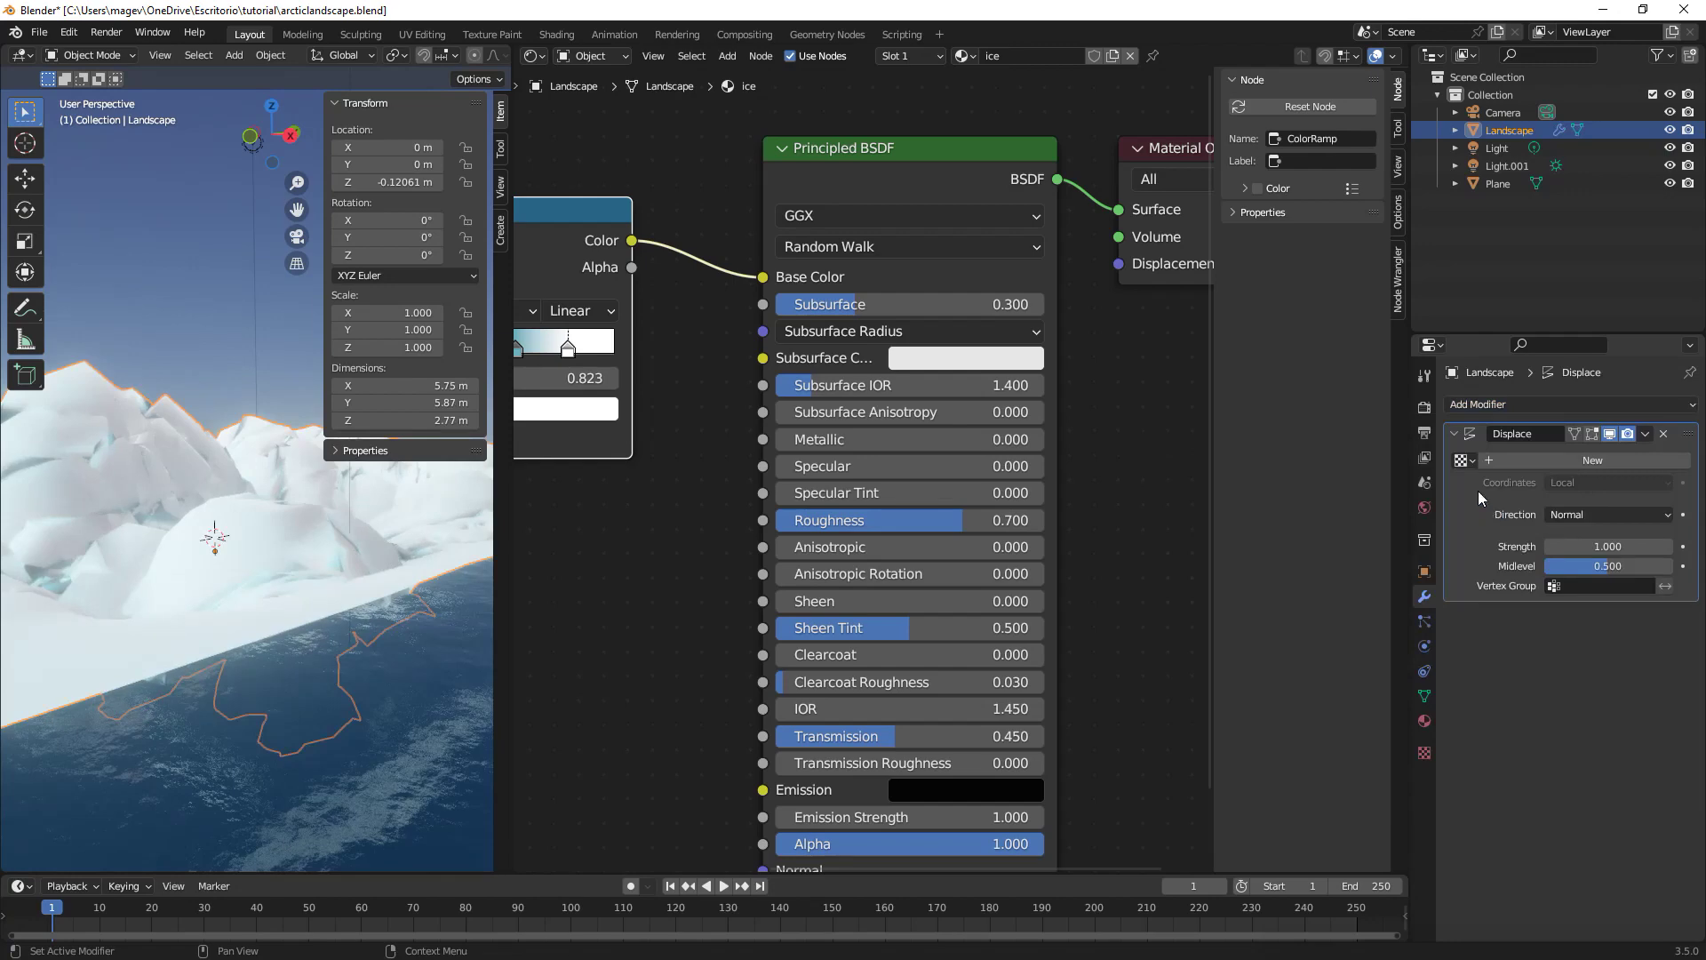
left_click(1609, 460)
left_click(1679, 460)
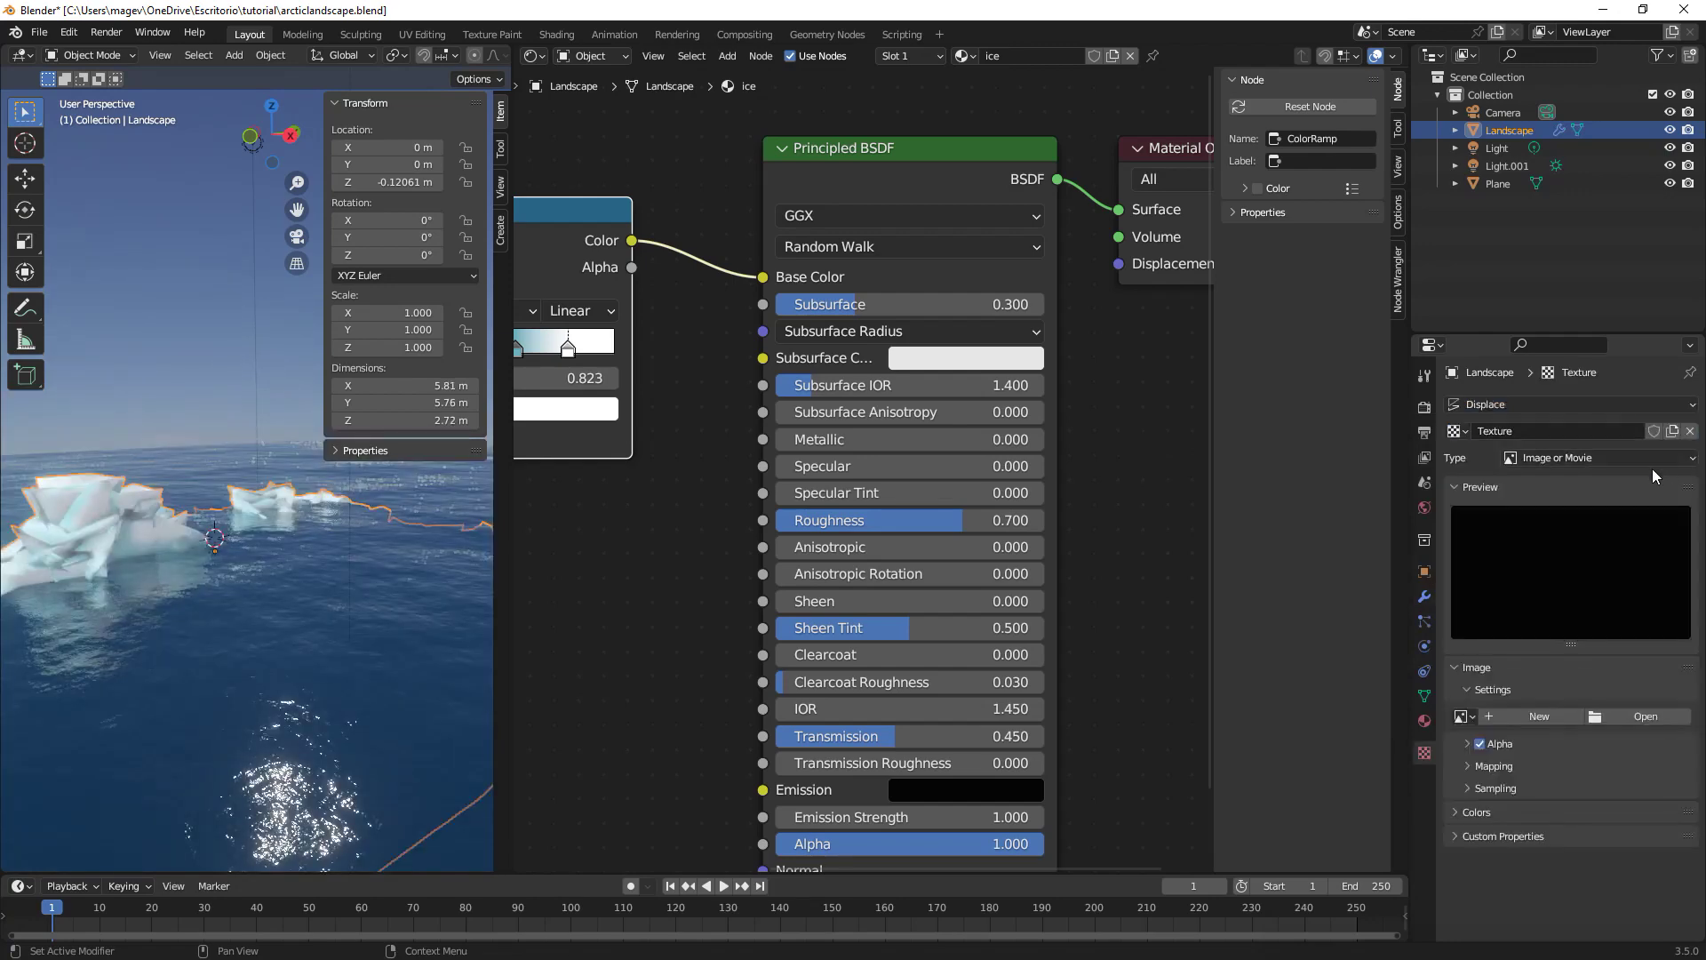
left_click(1604, 455)
left_click(1559, 520)
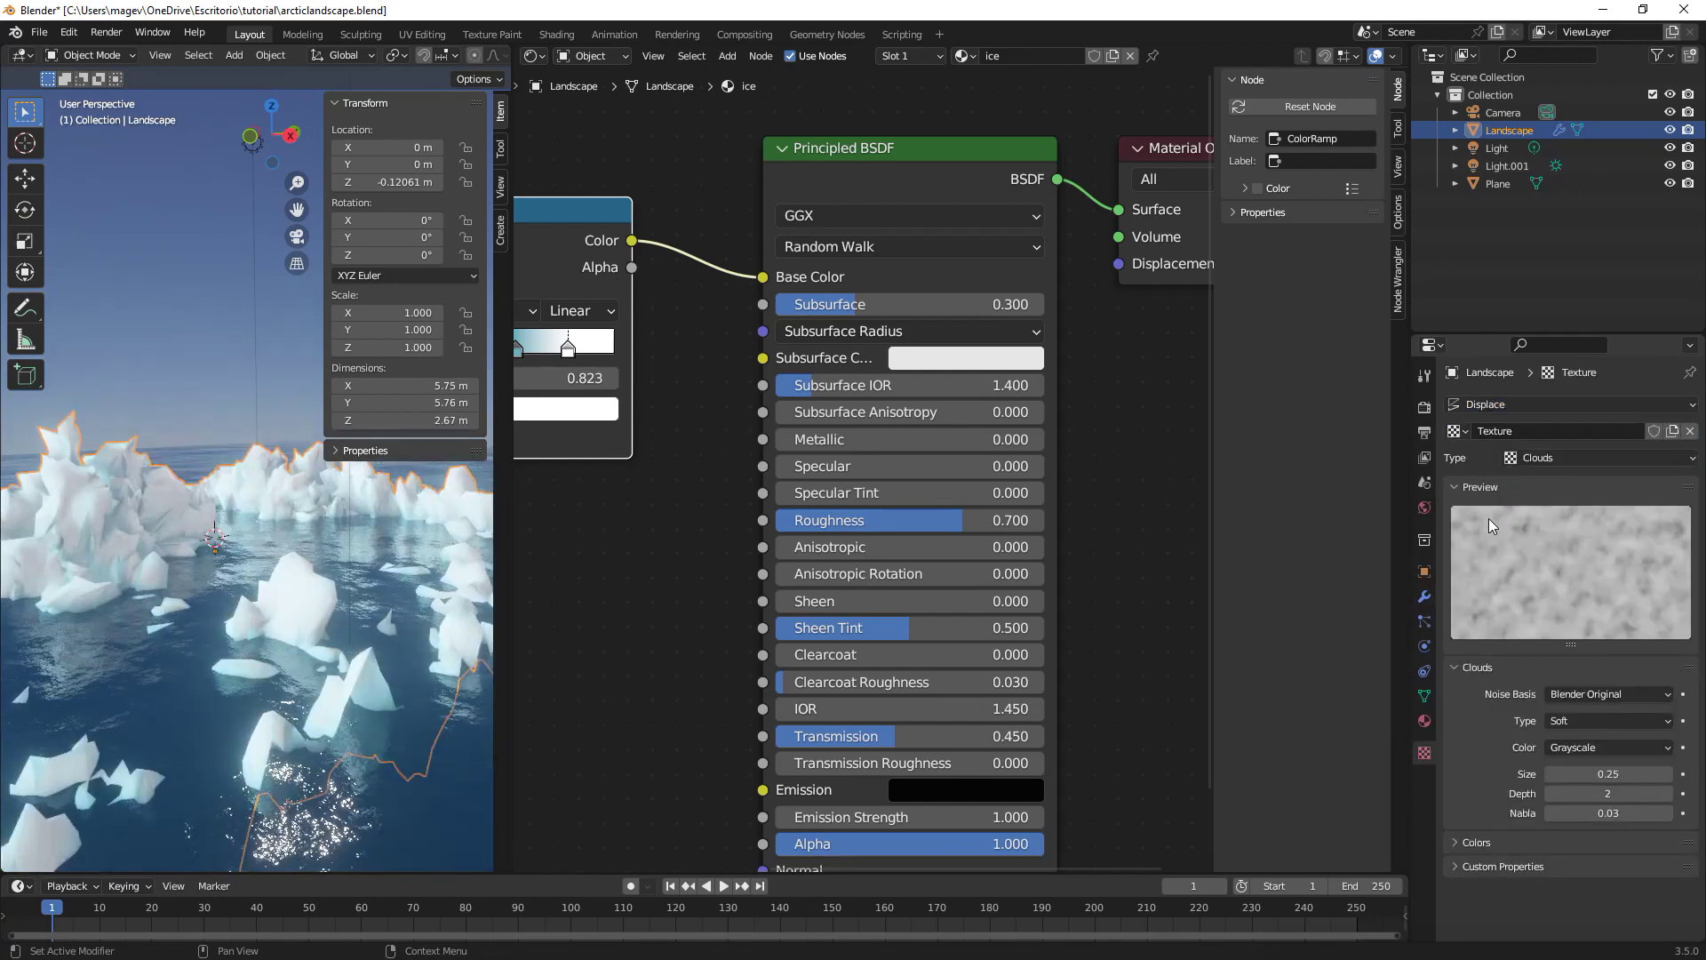
Set the Displace modifier's Strength to 0.1.
left_click(1425, 597)
double_click(1614, 547)
type("0.1")
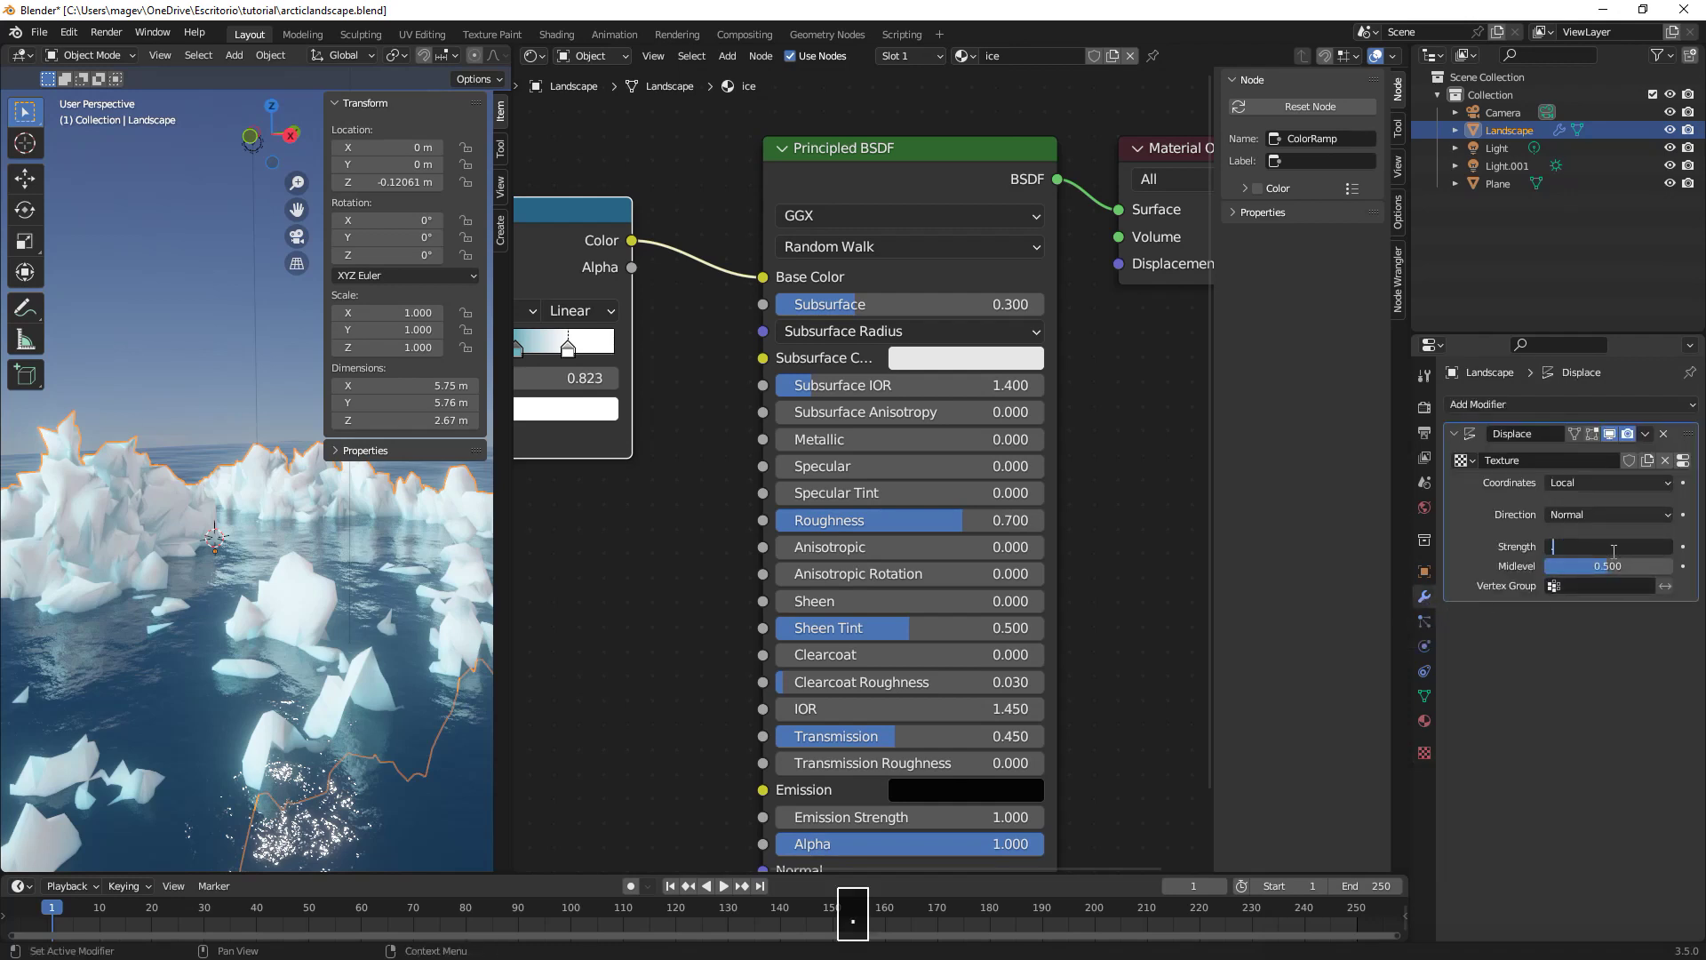
key("Return")
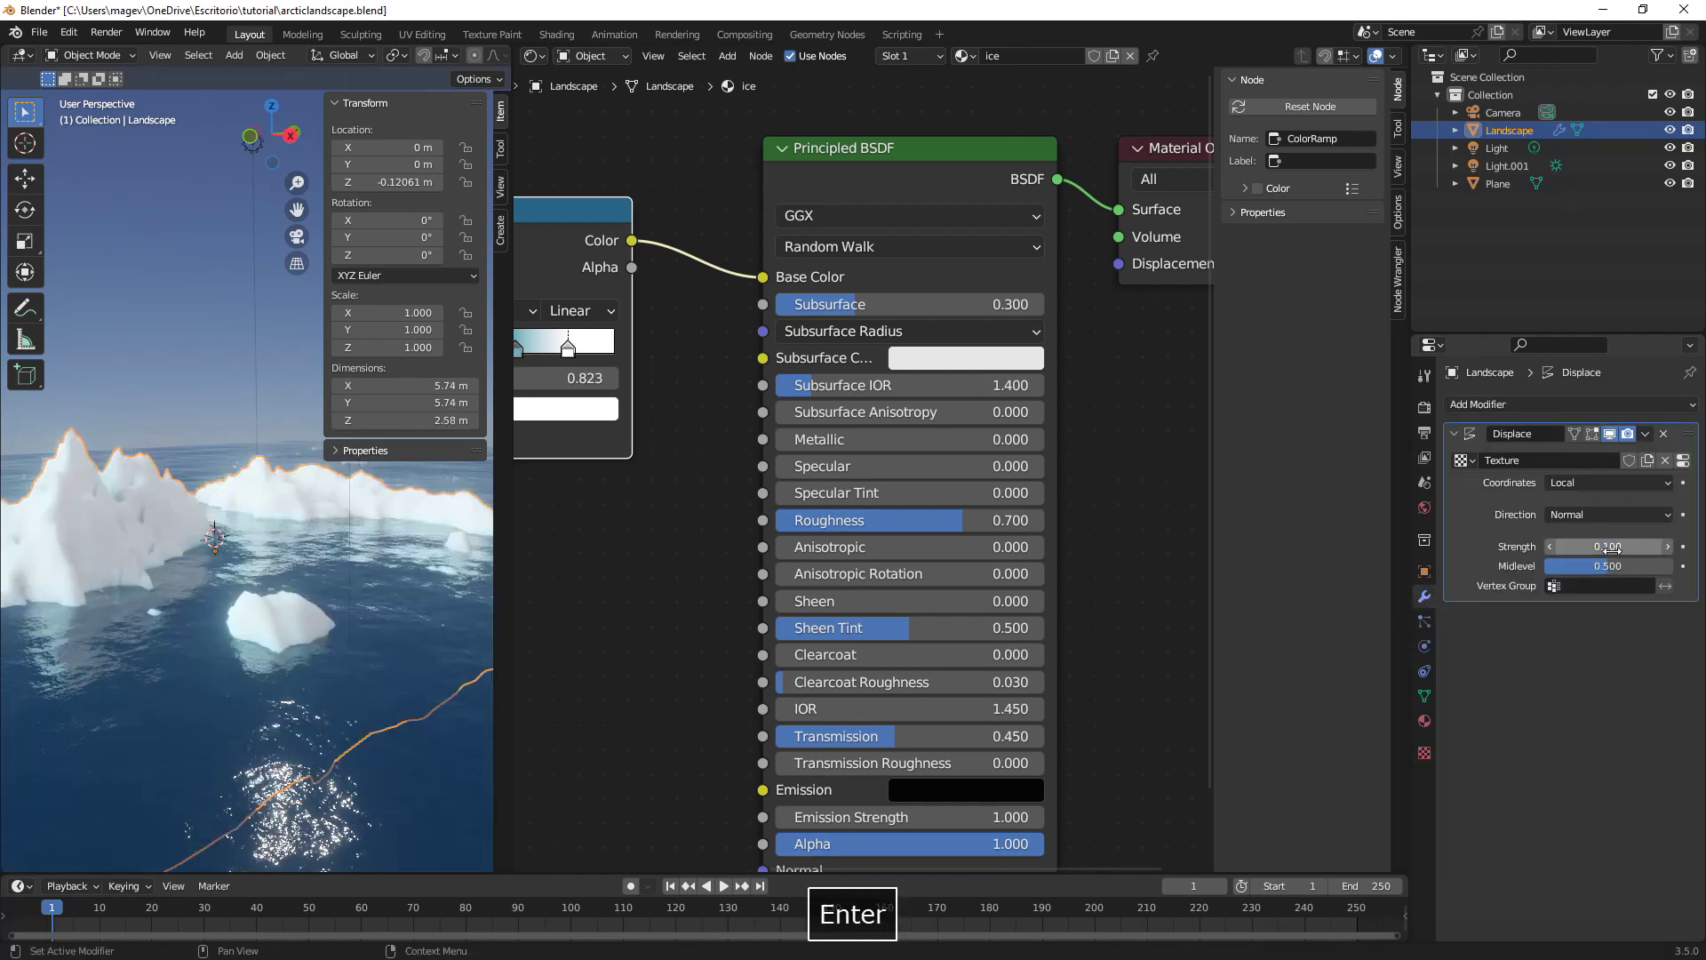
Change the Clouds texture's Noise Basis to Voronoi Crackle.
left_click(1425, 751)
left_click(1609, 697)
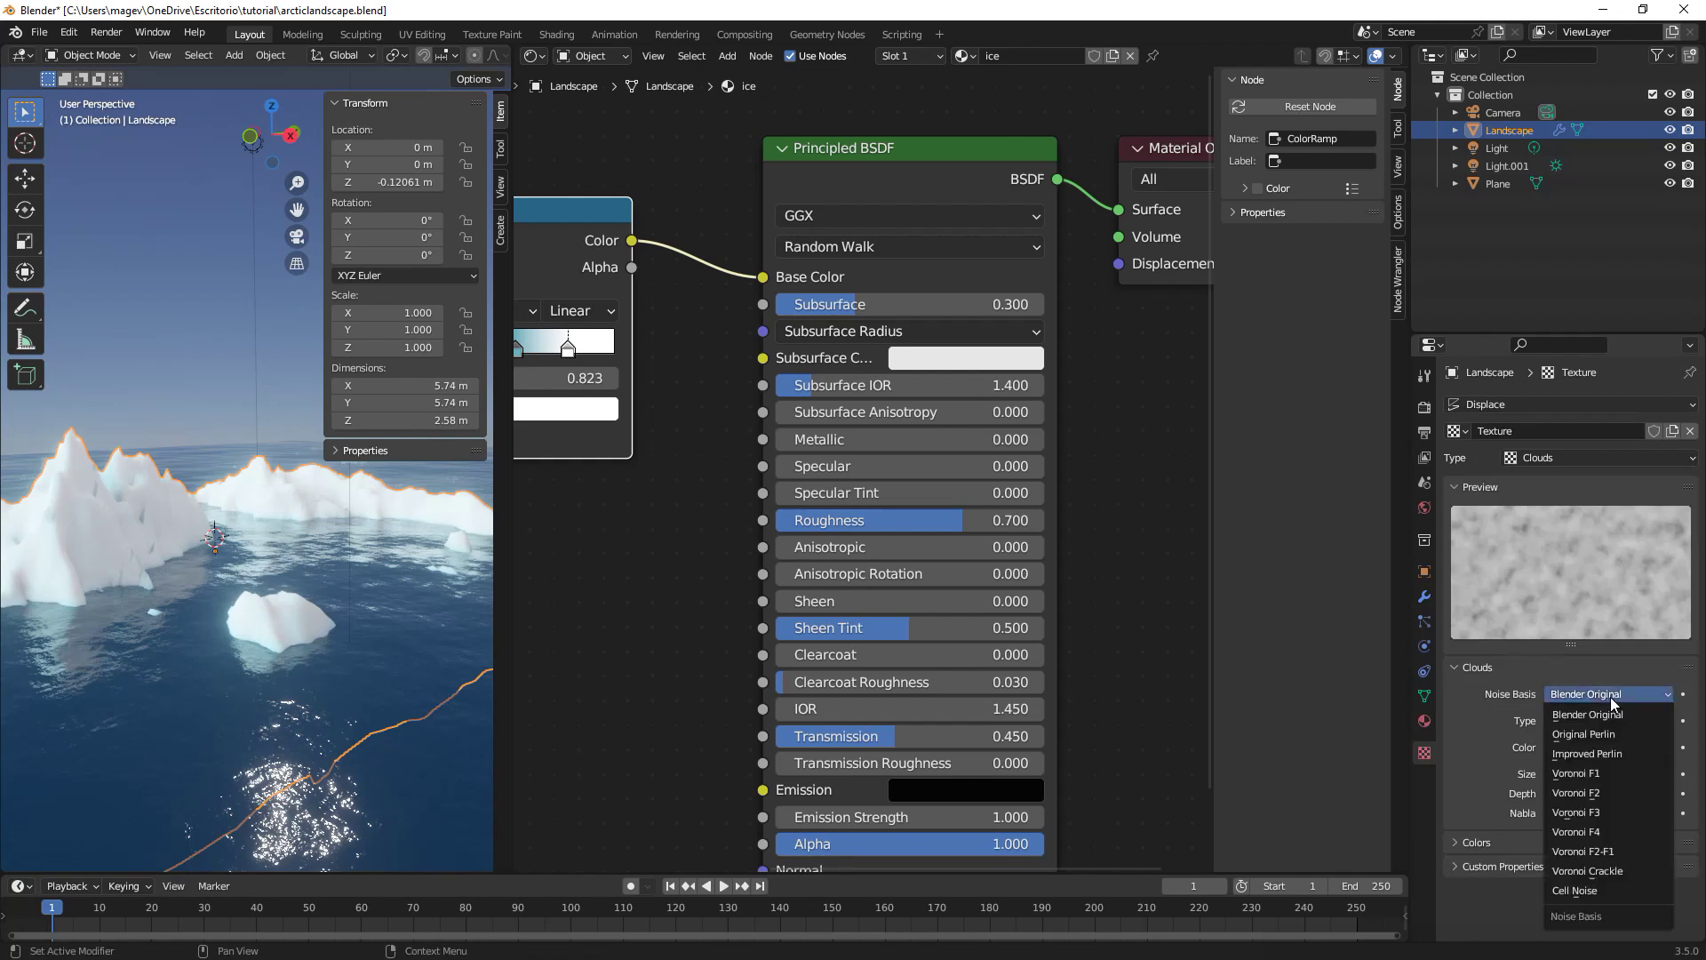
left_click(1620, 869)
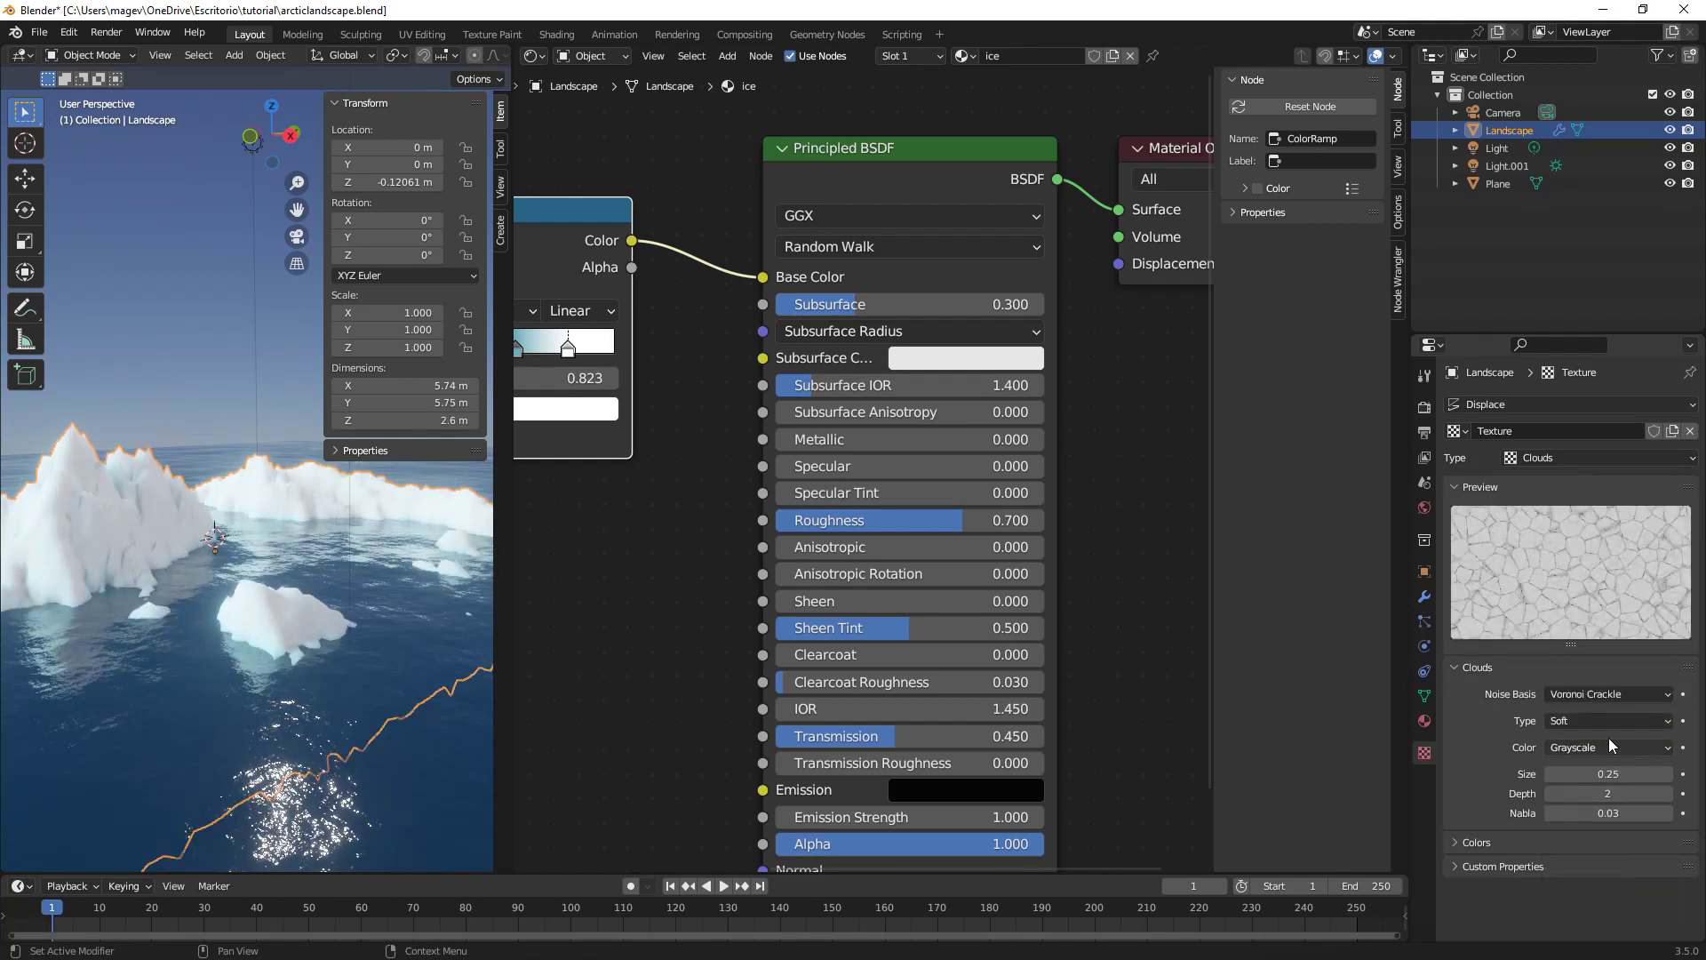
Set the Displace modifier's Strength to 0.05.
left_click(1425, 596)
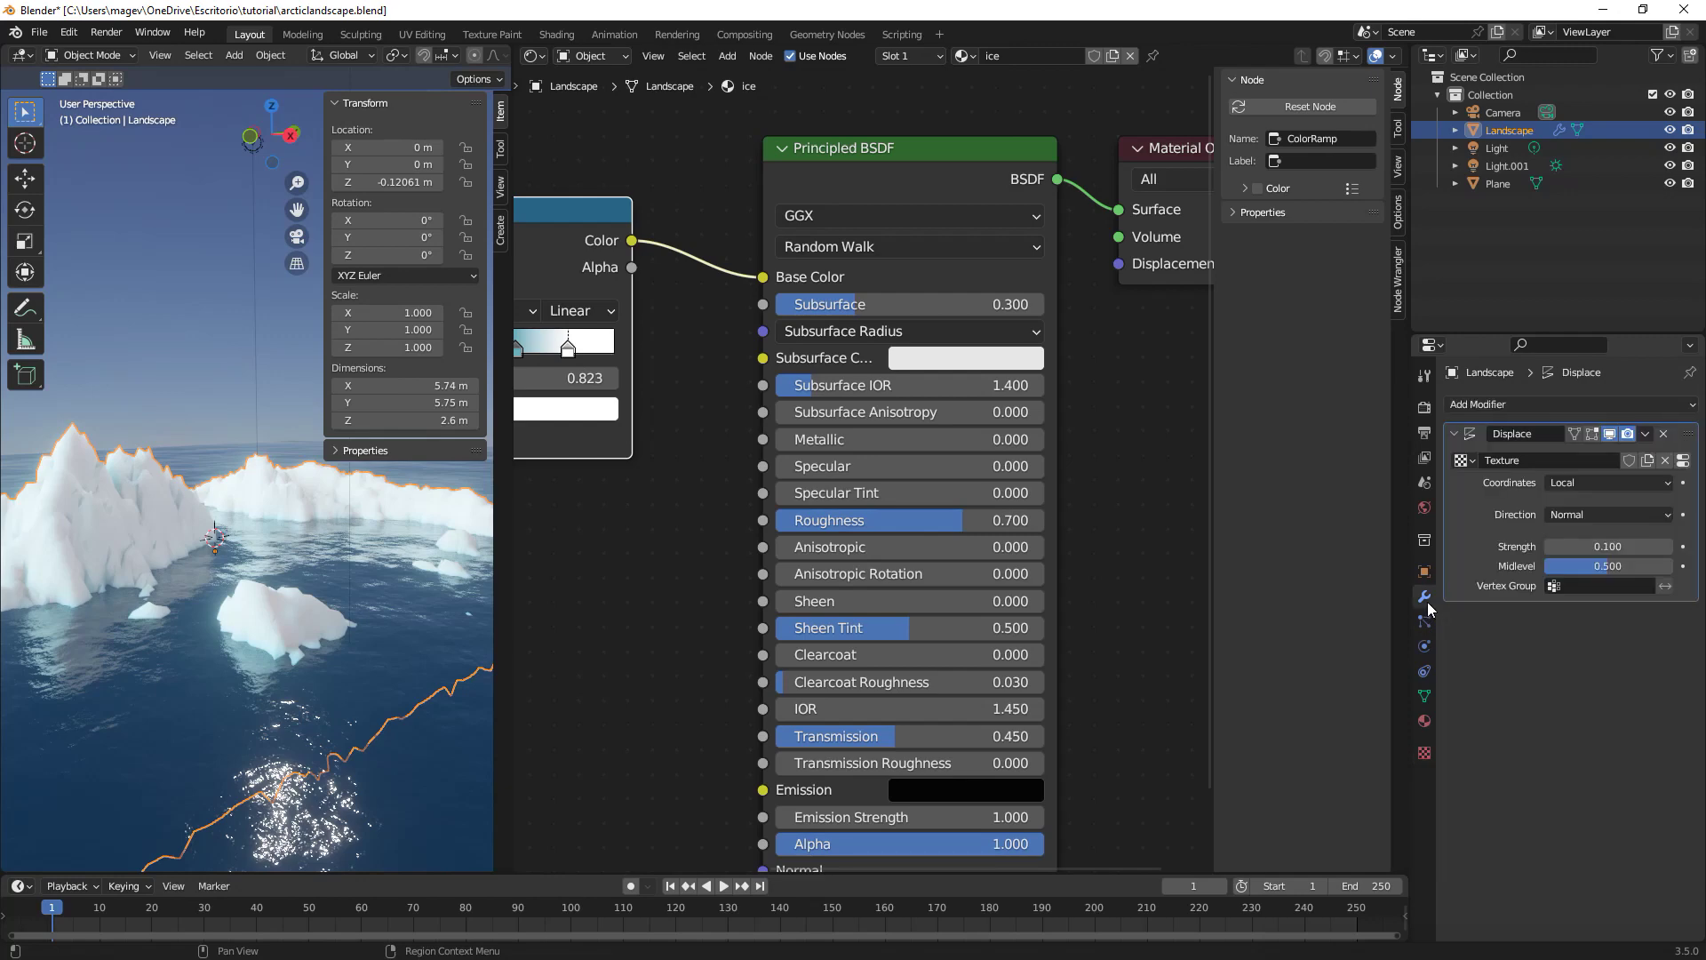
left_click(1598, 547)
key("BackSpace")
type(".05")
key("Return")
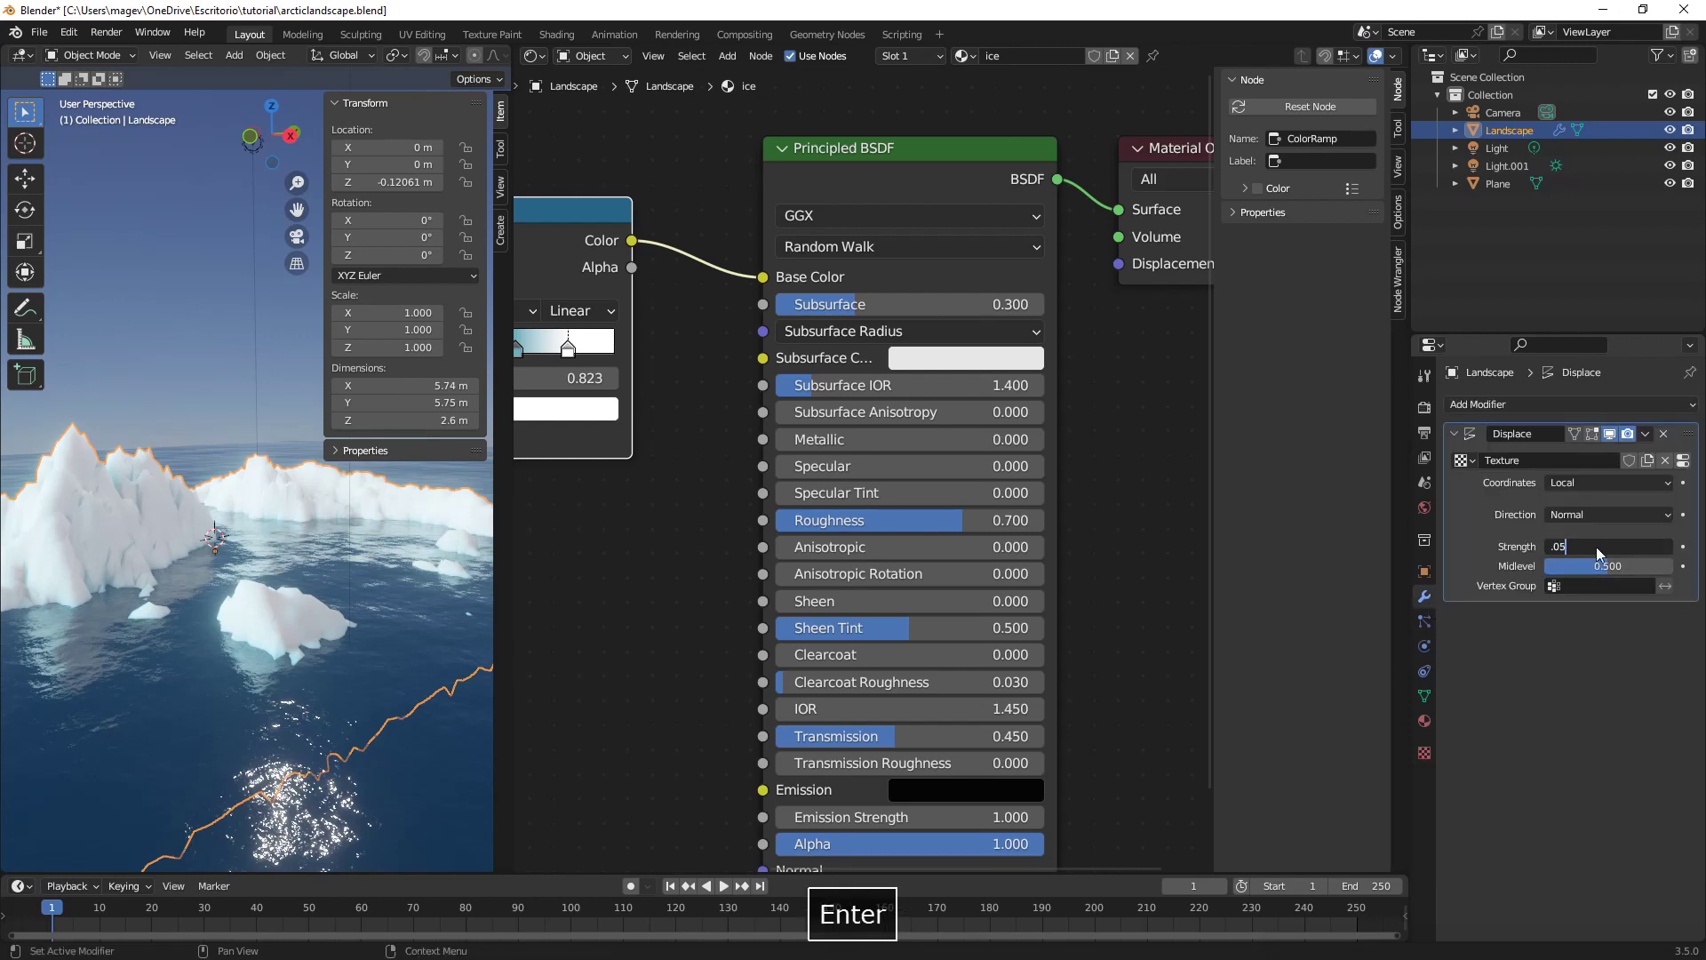
Add a Subdivision Surface modifier to the landscape after the Displace modifier.
left_click(1556, 404)
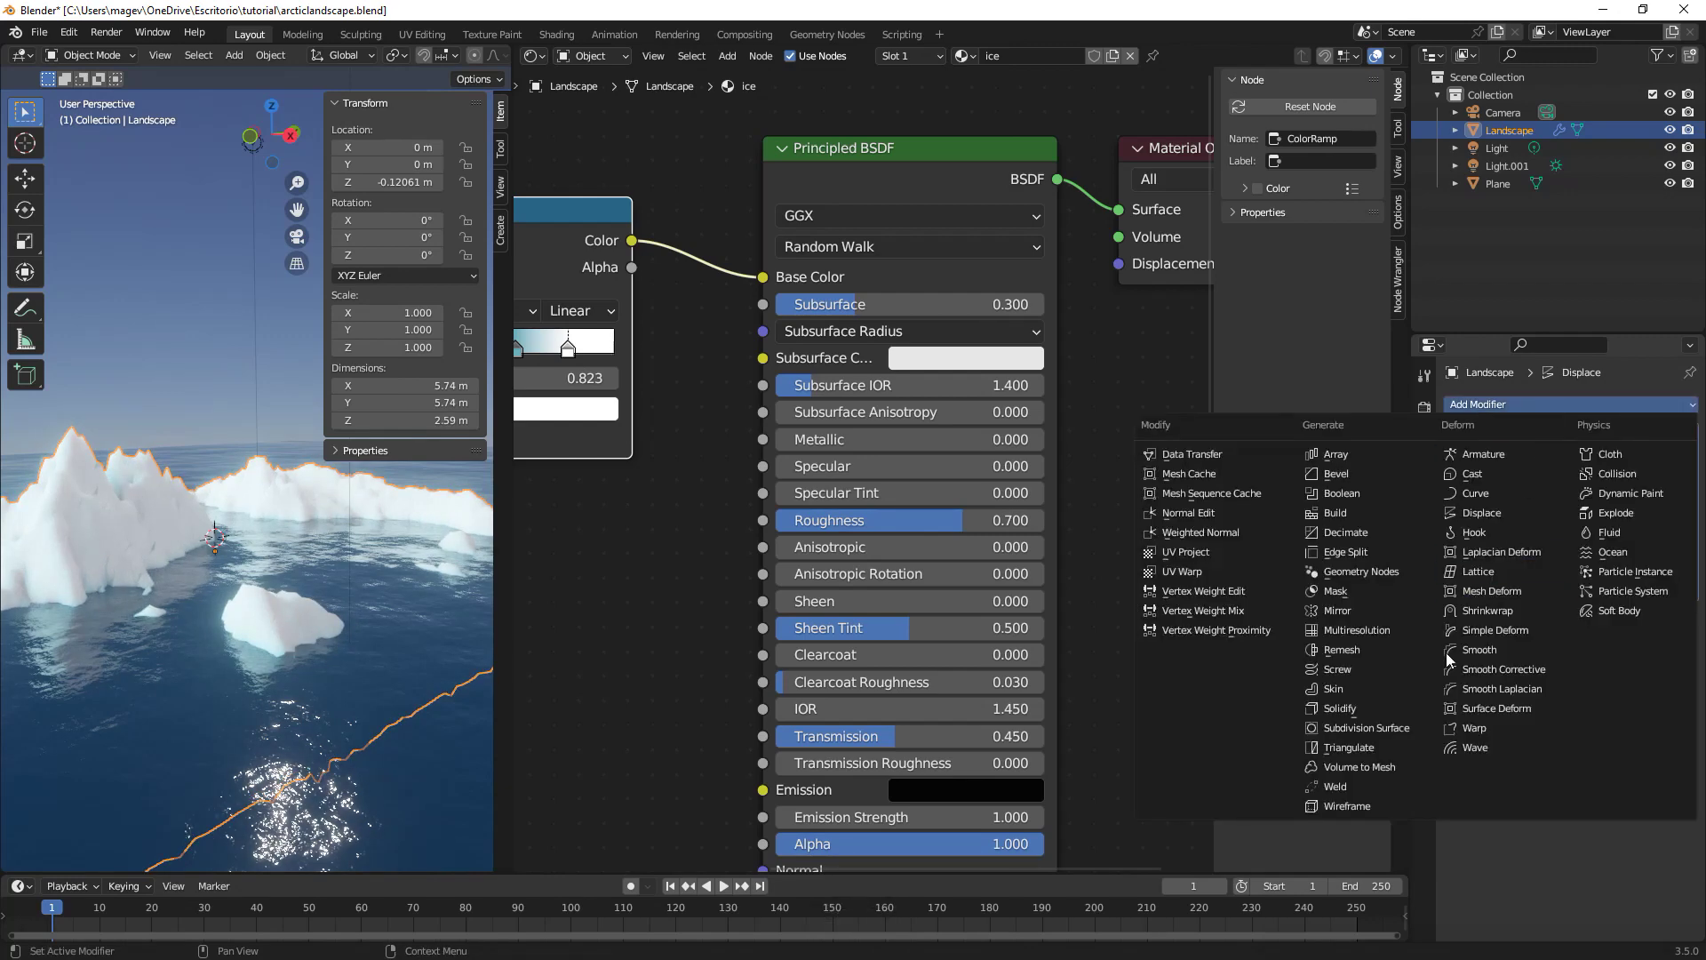
left_click(1374, 728)
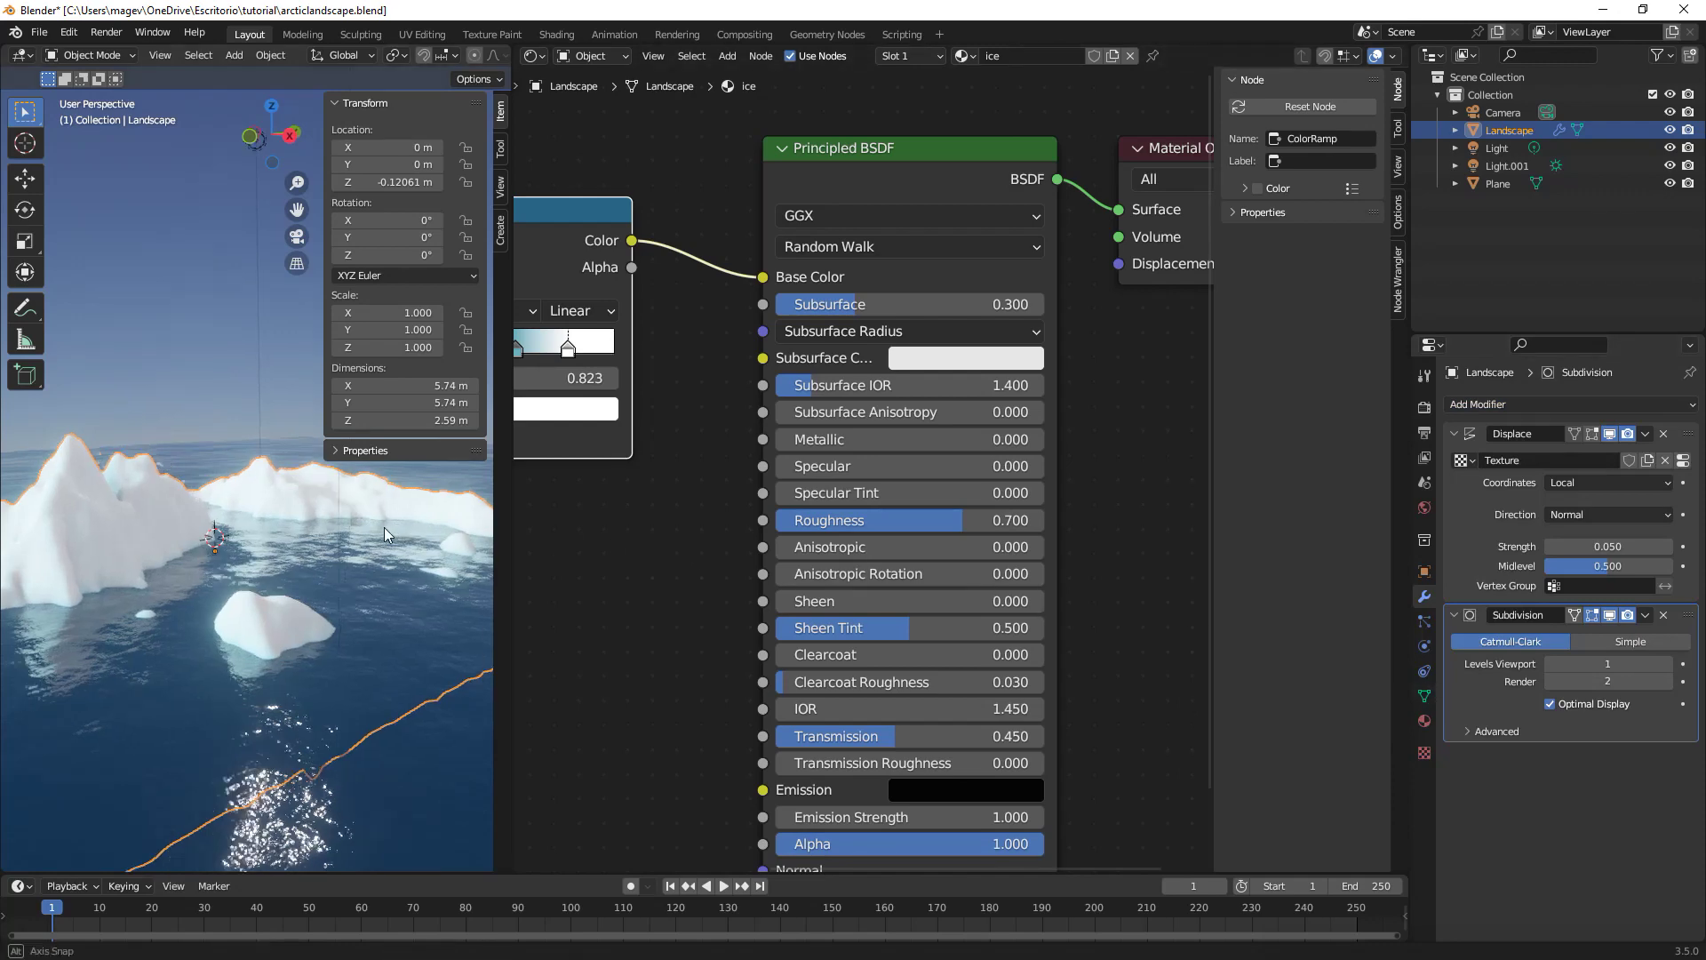
middle_click_drag(384, 526, 380, 528)
middle_click_drag(194, 521, 352, 505, "shift")
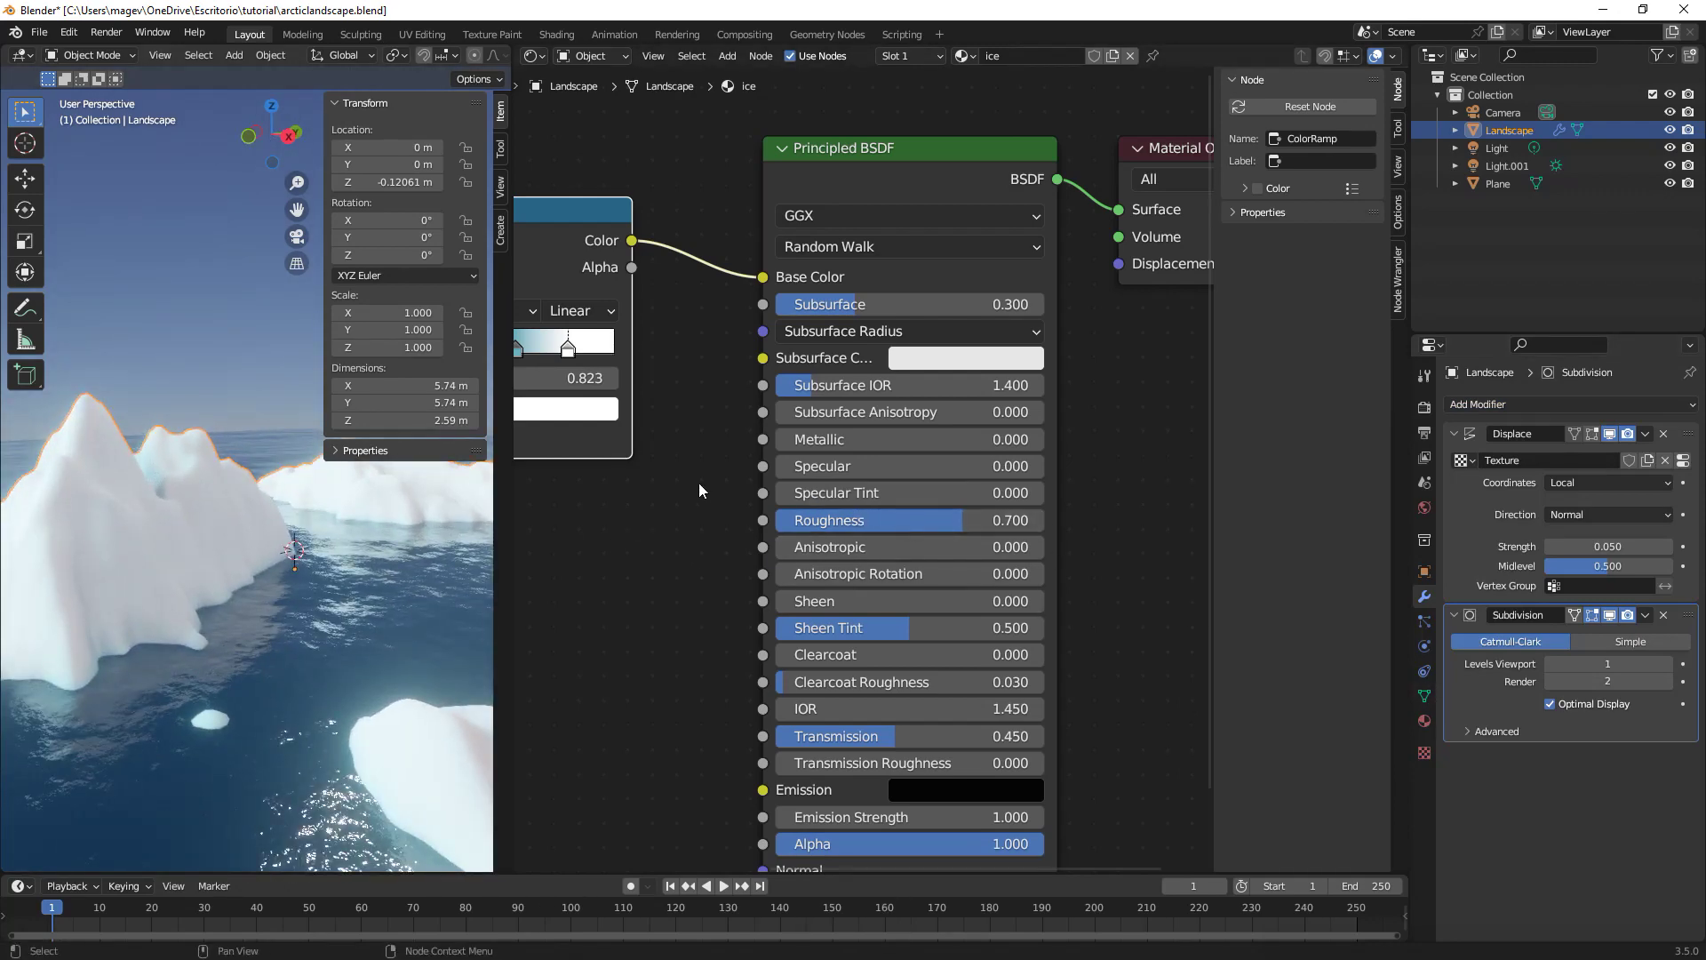
Add a Bump node below the existing ColorRamp in the ice material.
scroll(701, 484, "down", 3)
middle_click_drag(701, 483, 846, 442)
left_click(797, 526)
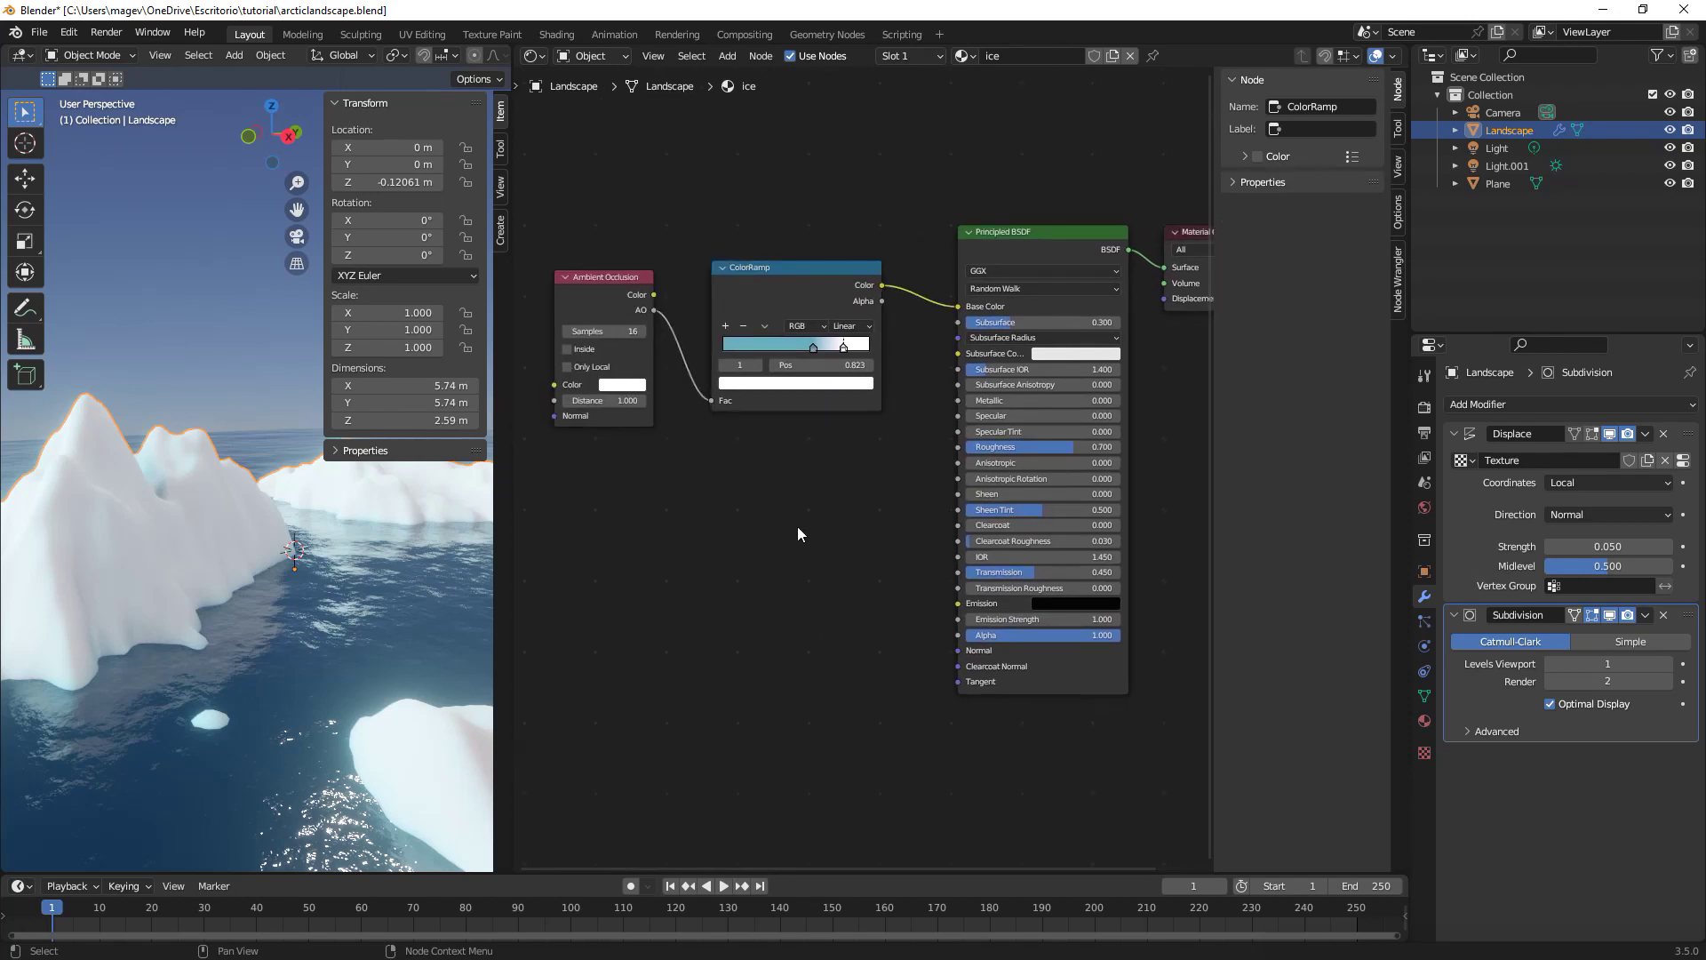
key("shift+a")
type("bum")
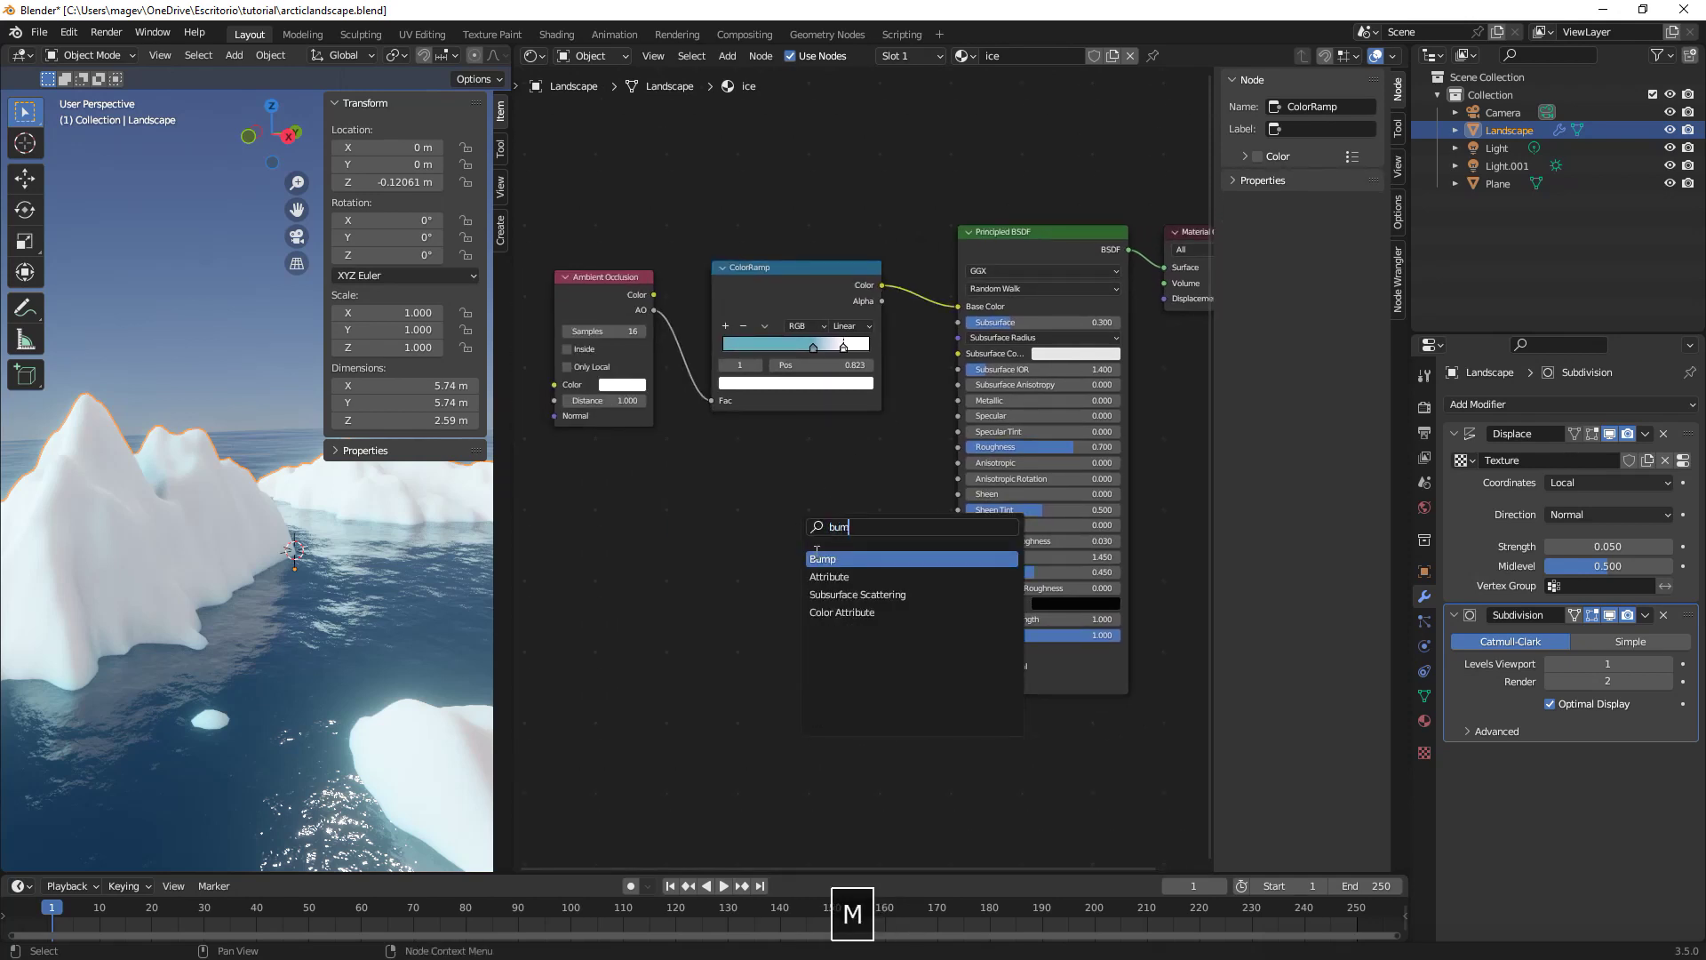
key("Return")
left_click(762, 591)
middle_click_drag(763, 591, 848, 549)
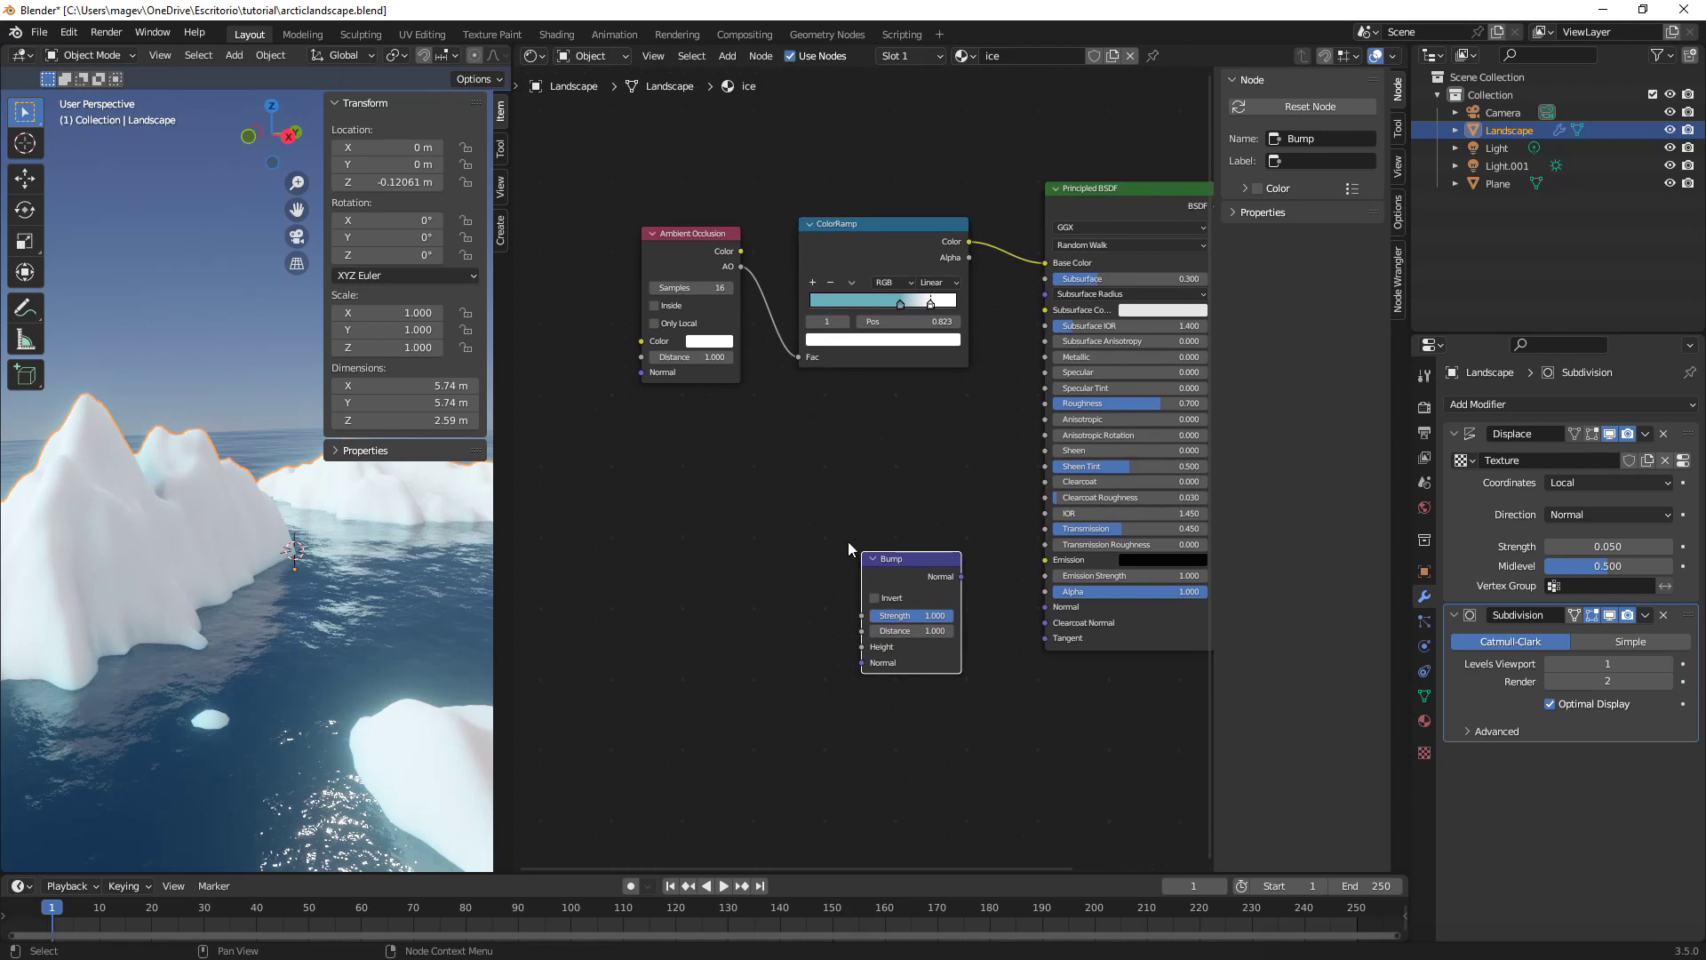
Add a second ColorRamp node in front of the Bump node.
left_click(698, 578)
key("shift+a")
type("col")
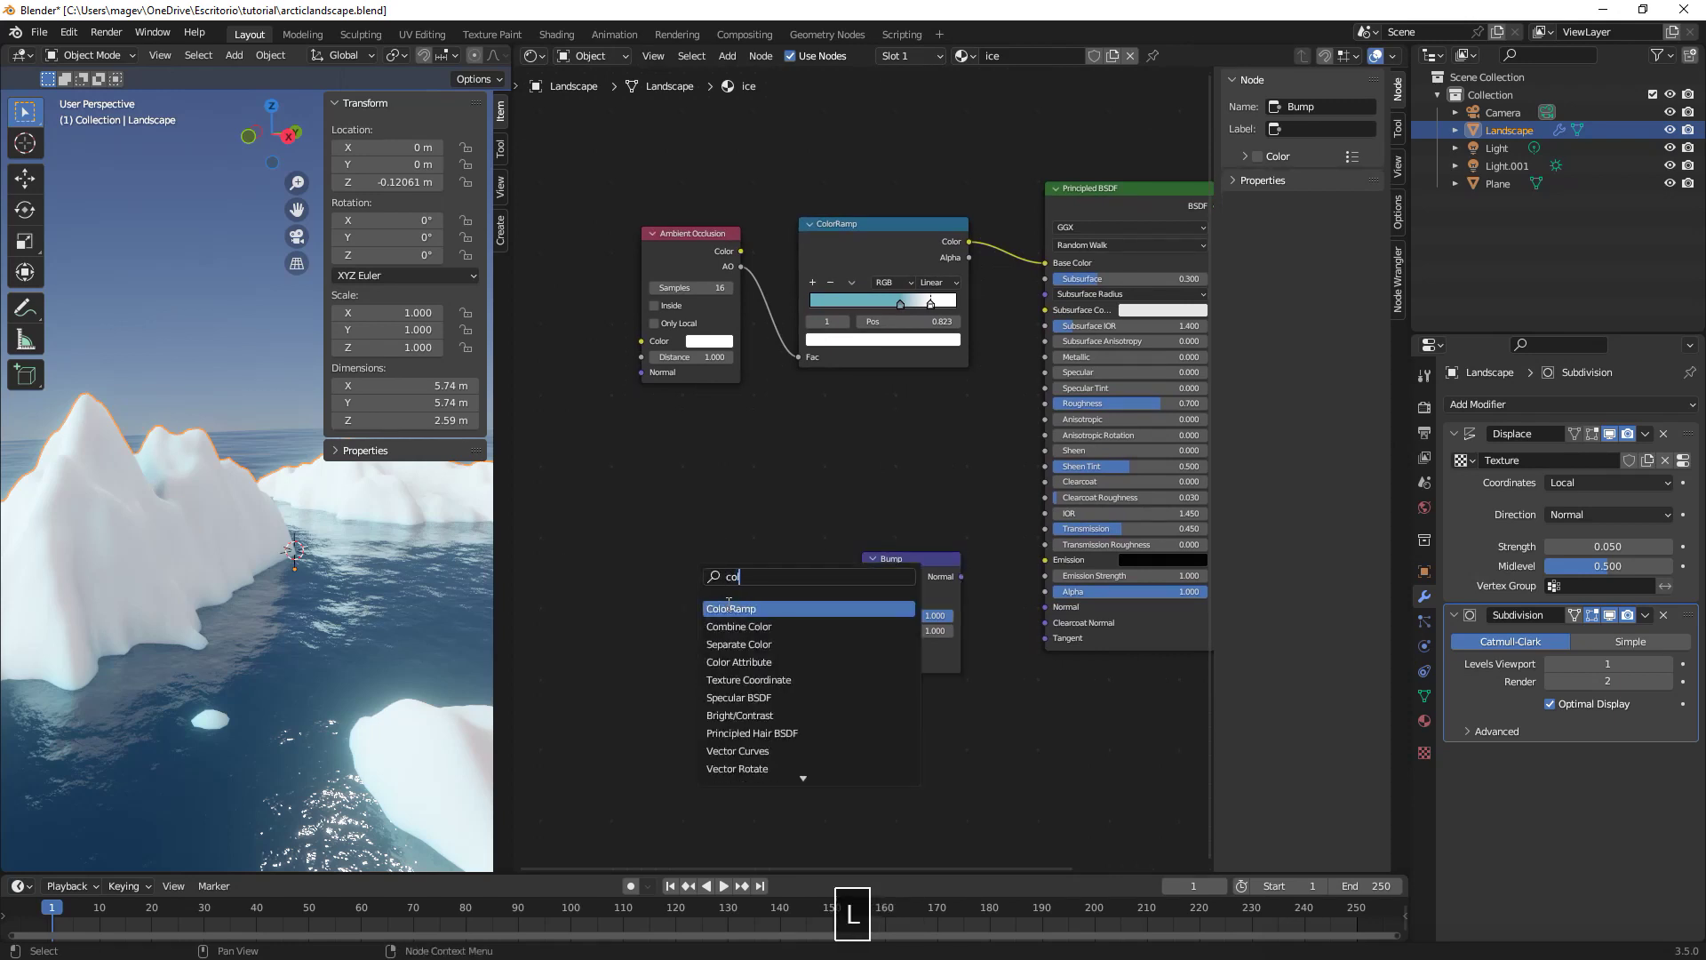
key("Return")
left_click(691, 593)
middle_click_drag(600, 579, 679, 568)
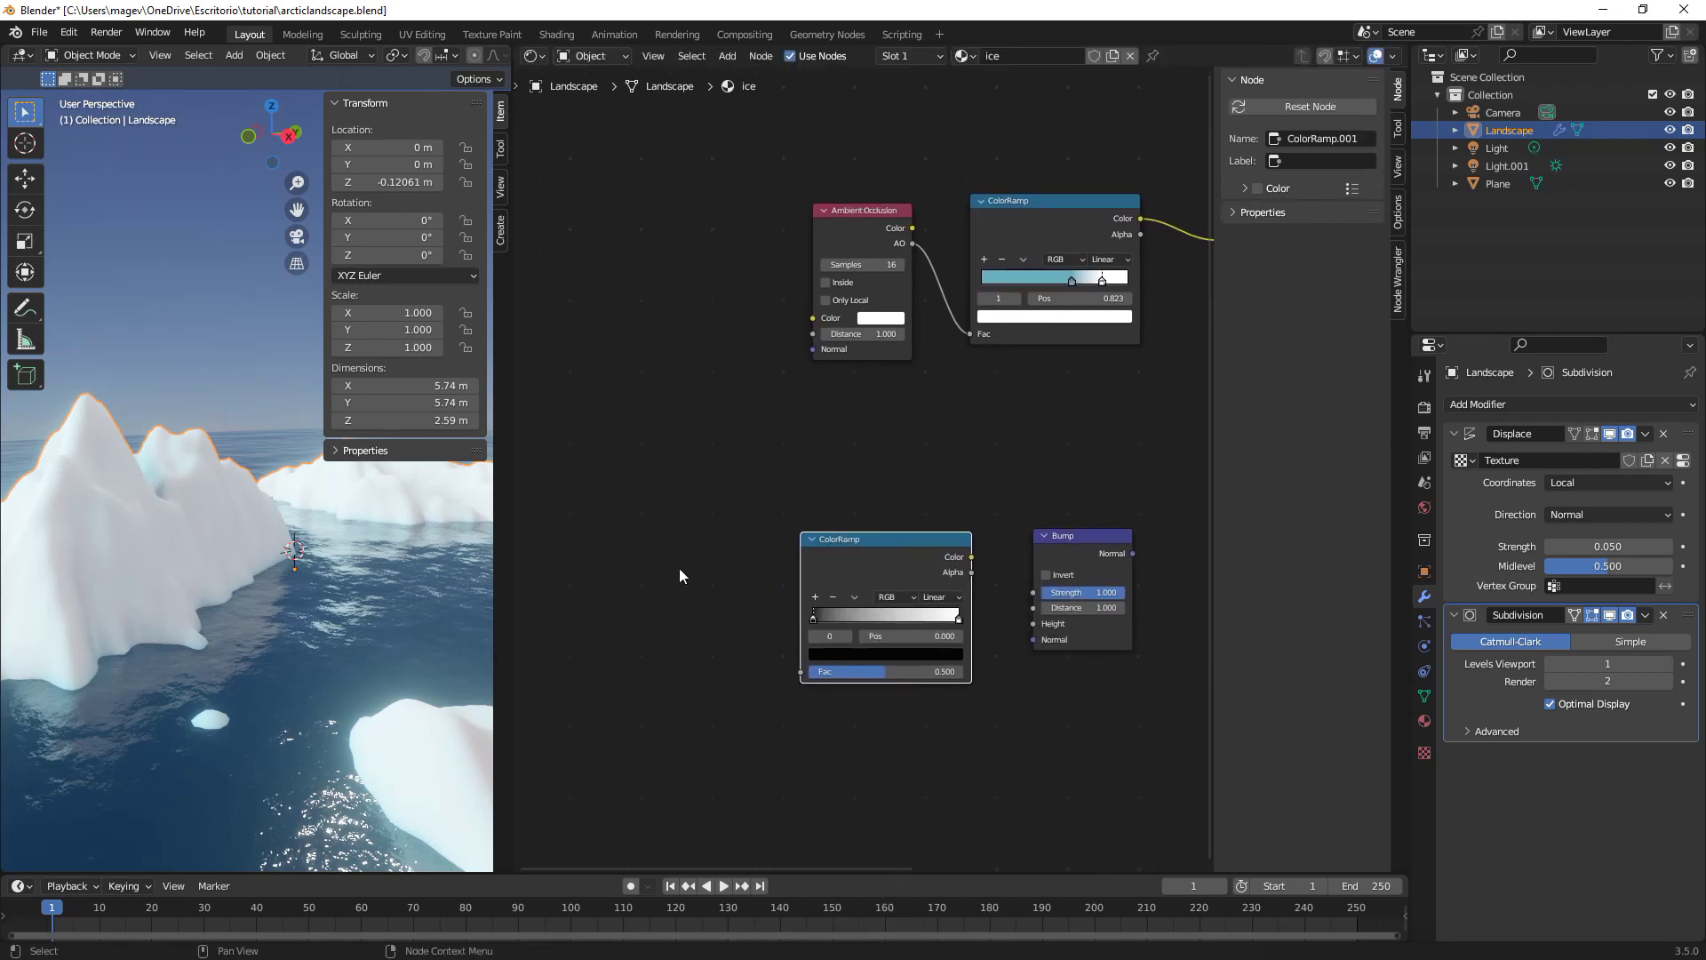
Add a Noise Texture node in front of the second ColorRamp.
key("shift+a")
left_click(679, 569)
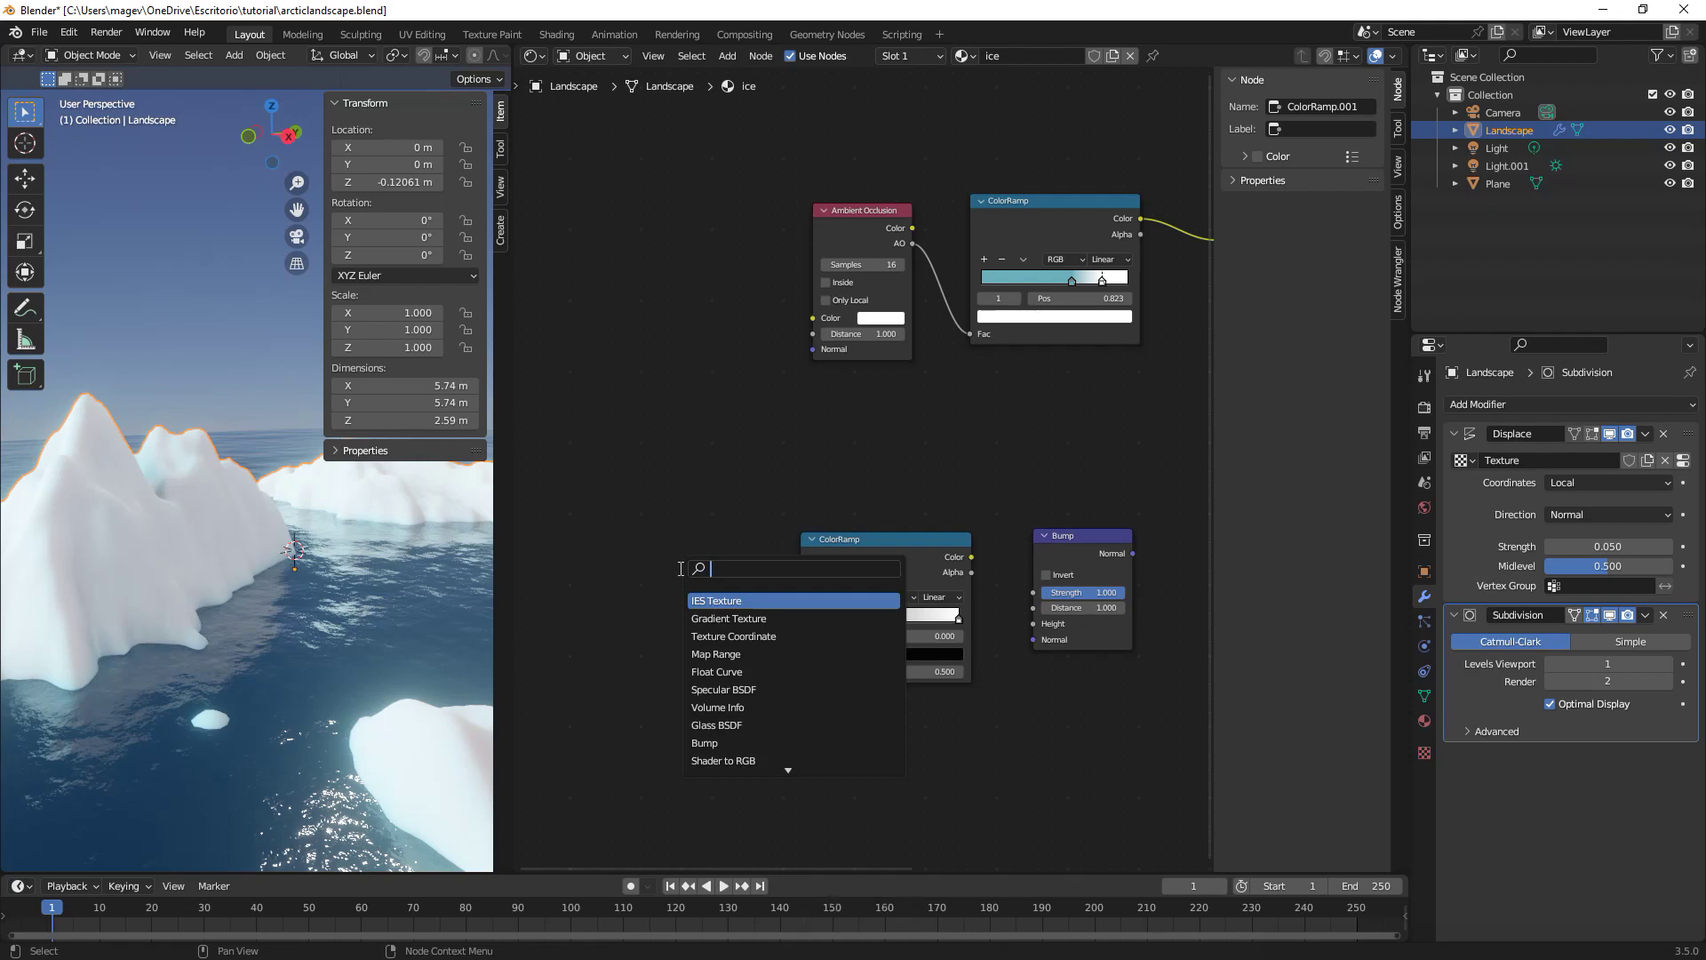
type("noi")
left_click(705, 599)
left_click(706, 597)
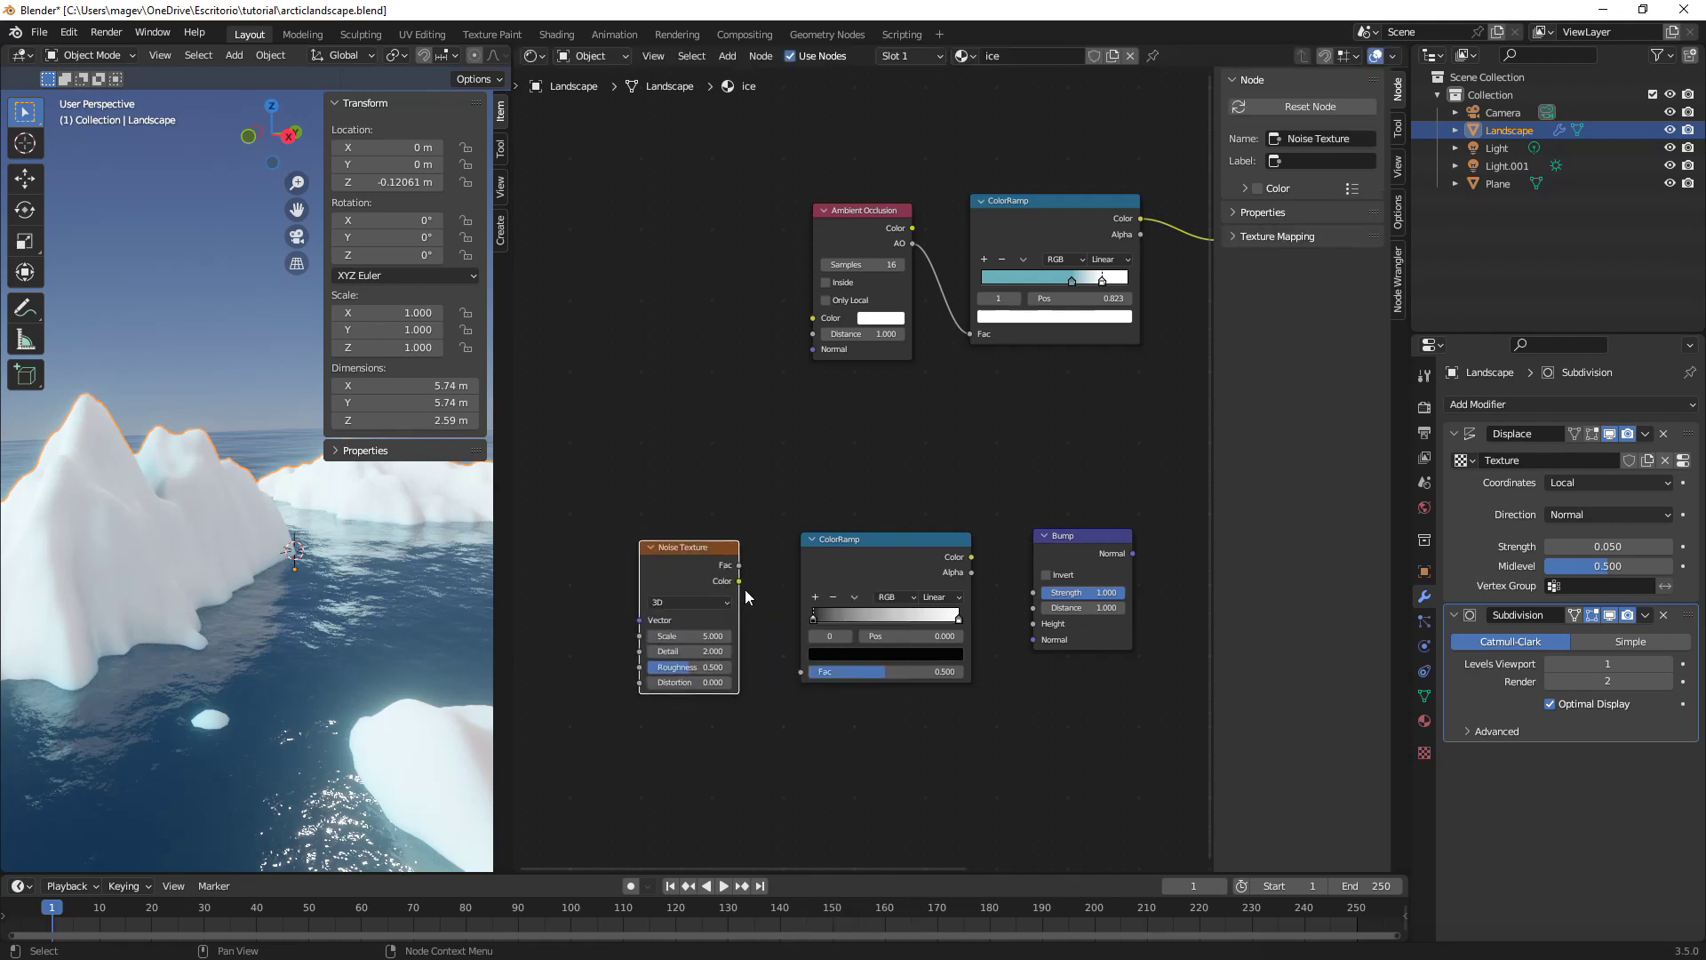
Connect the Noise Texture's Fac through the second ColorRamp into the Bump's Height, and the Bump's Normal output to the Principled BSDF's Normal.
scroll(800, 502, "up", 2)
left_click_drag(759, 485, 835, 620)
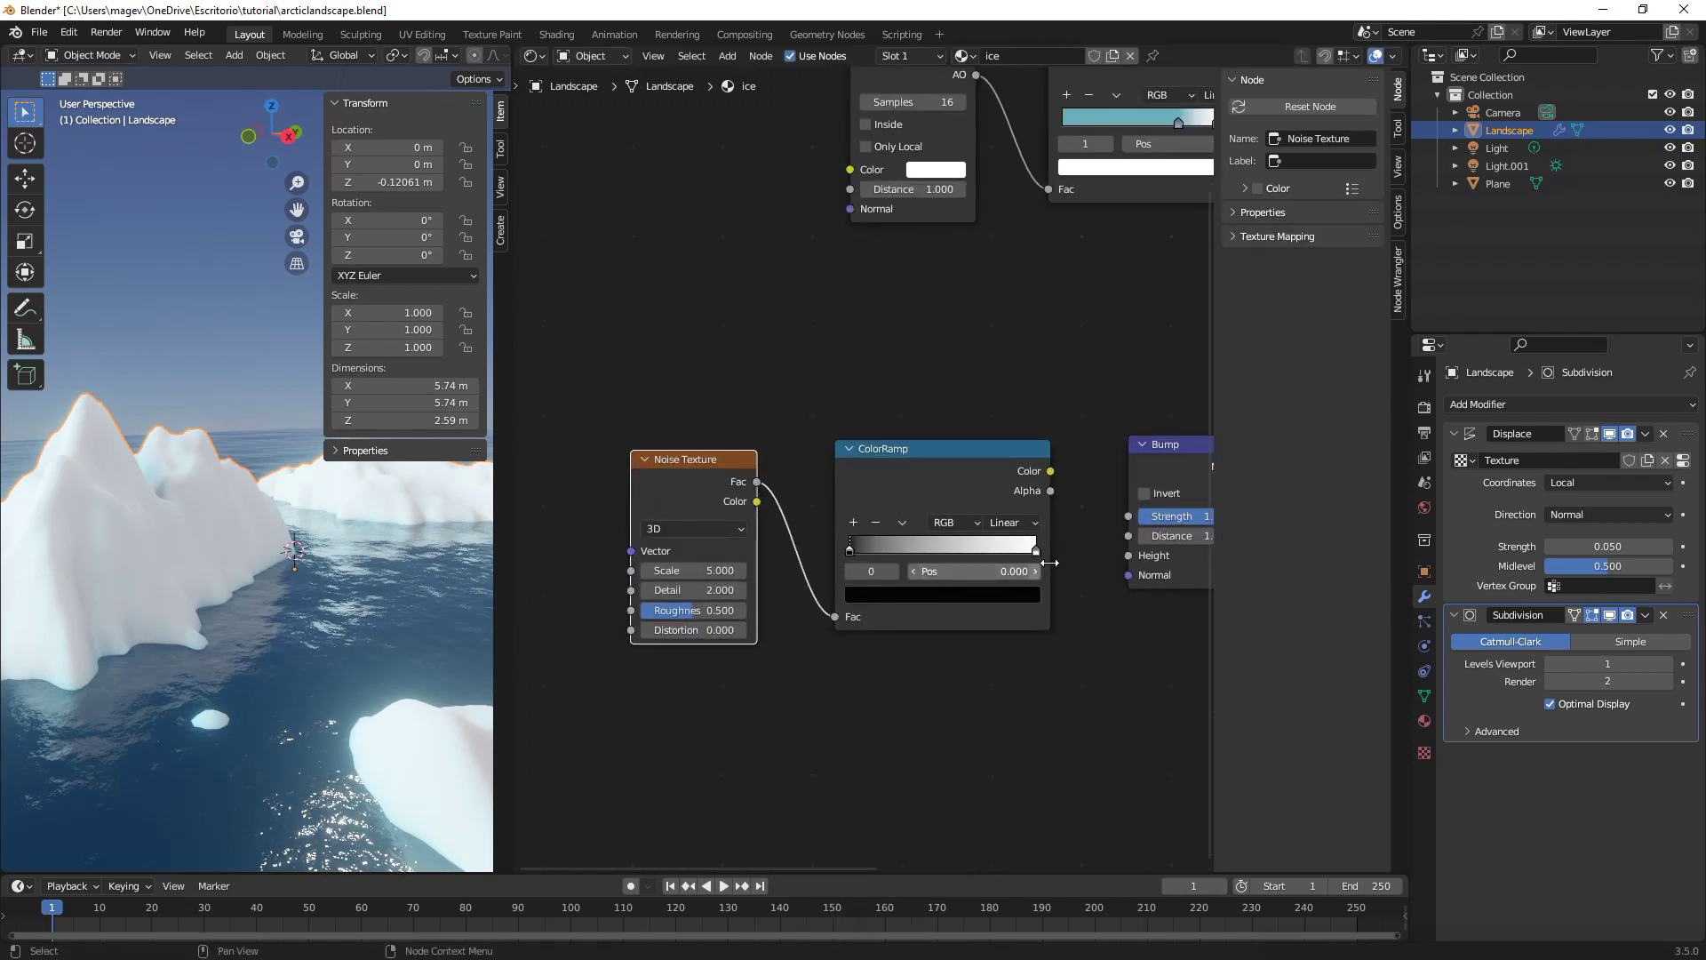
middle_click_drag(1043, 564, 680, 588)
scroll(680, 588, "up", 2)
left_click_drag(622, 505, 726, 622)
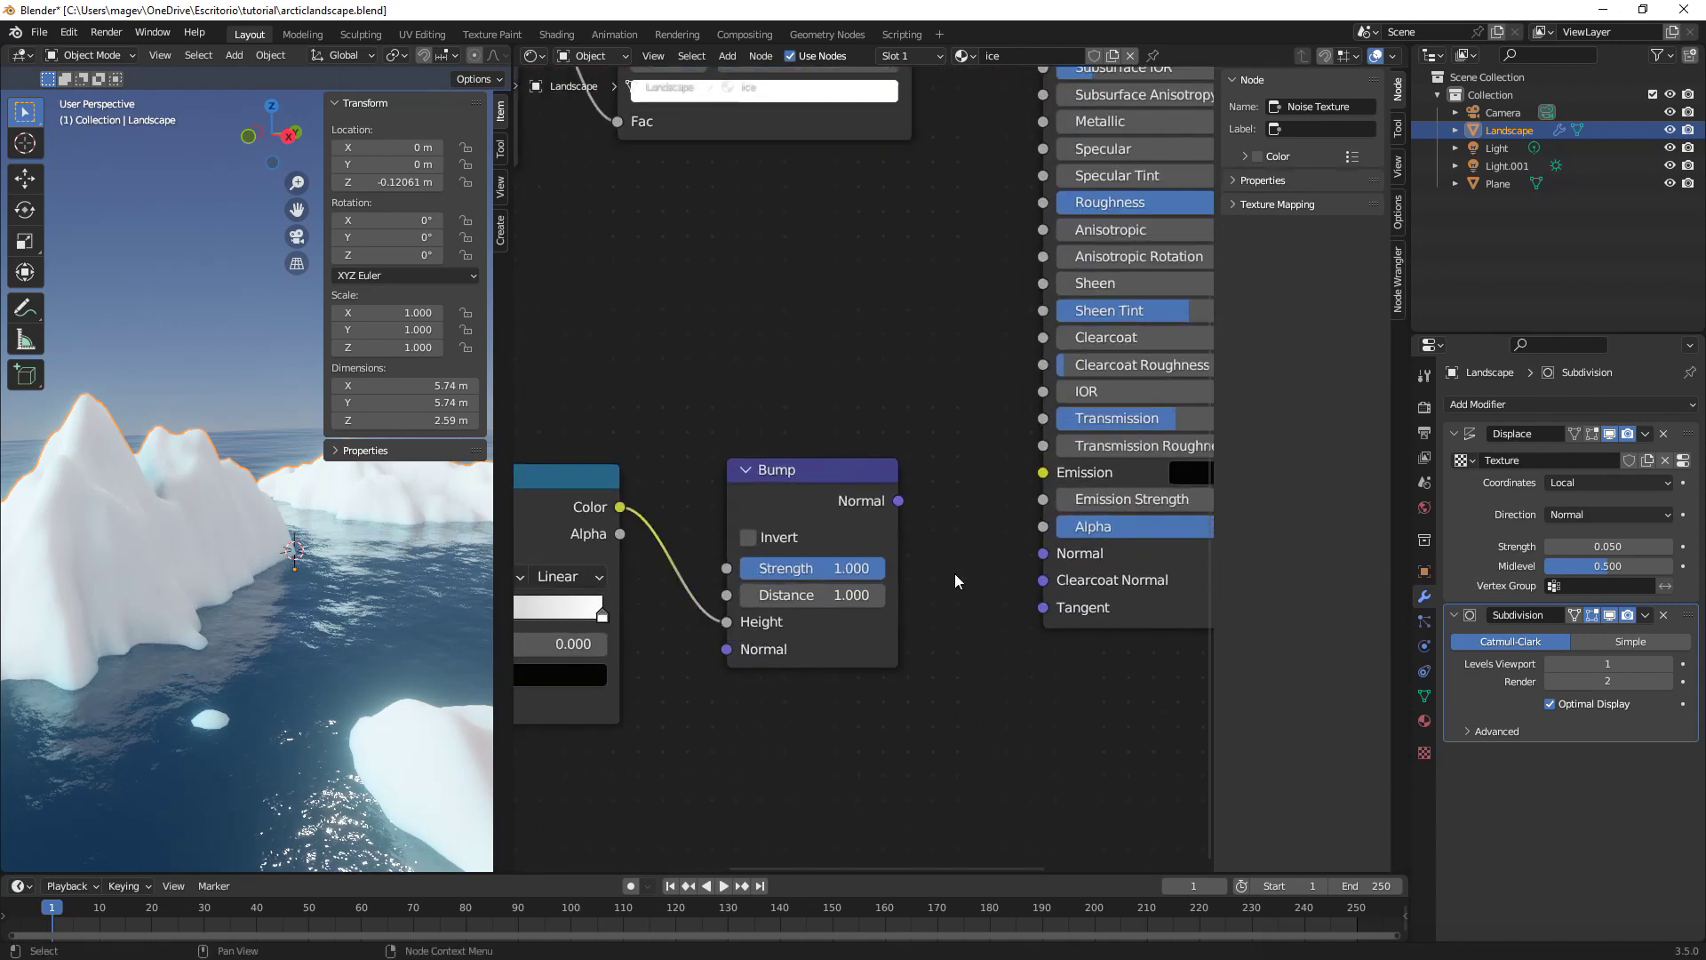
middle_click_drag(1017, 545, 868, 574)
left_click_drag(751, 531, 895, 582)
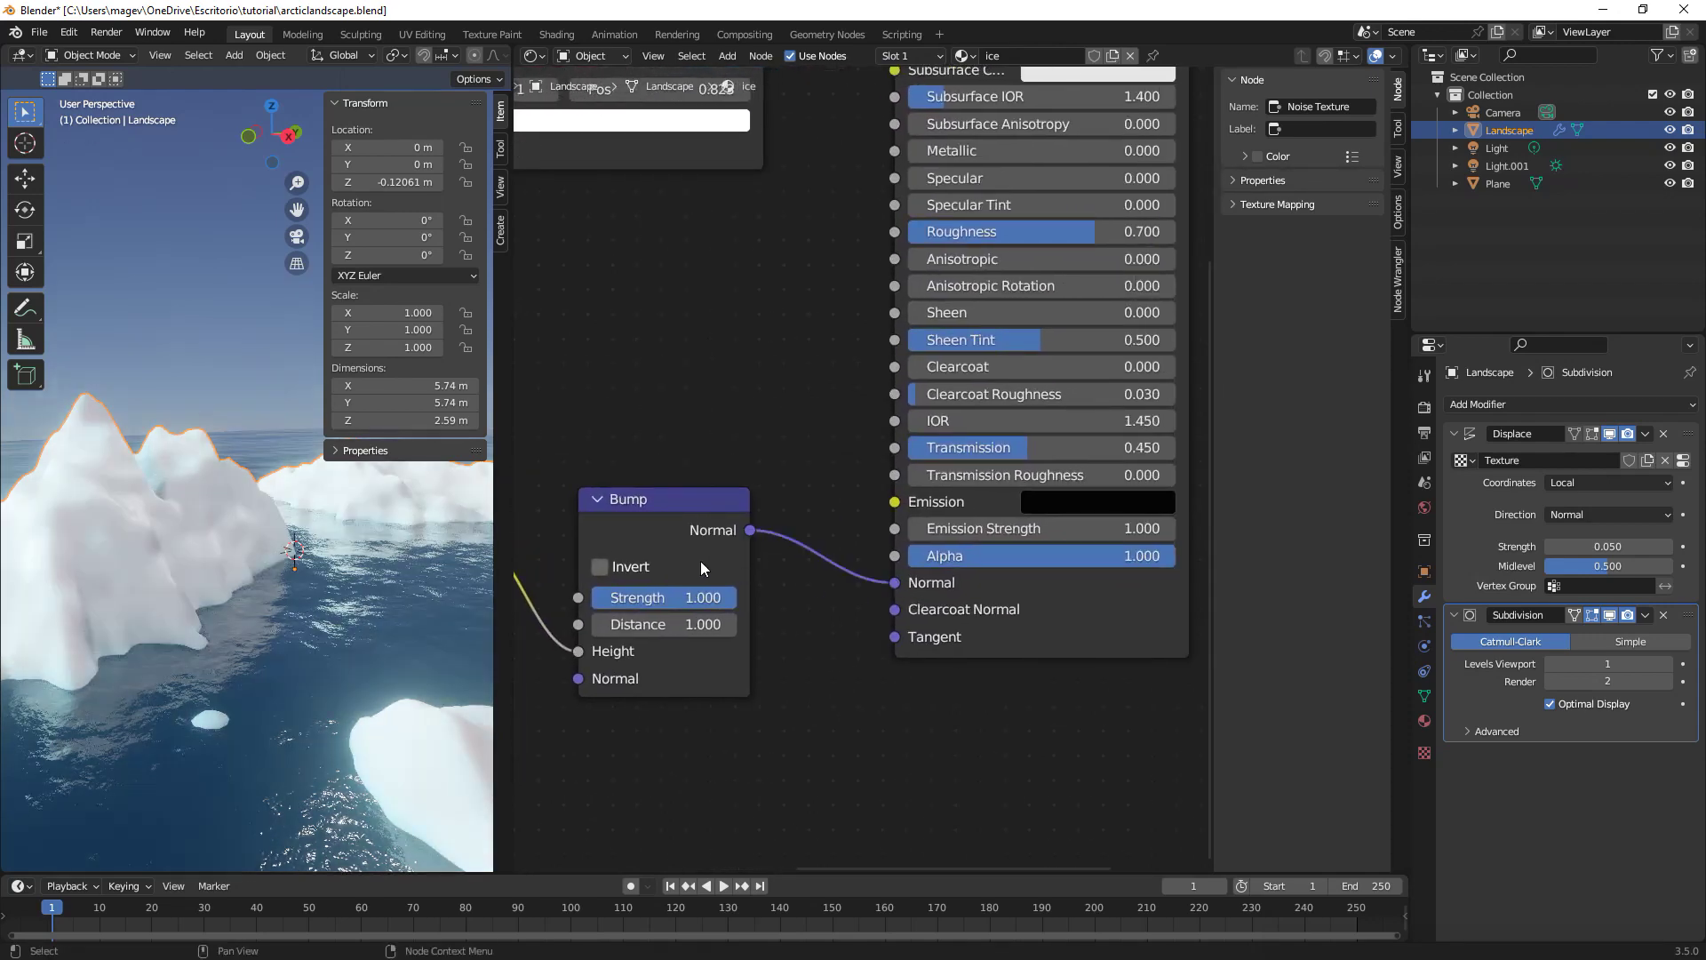
Set the Noise Texture's Scale to 8 and its Detail to 15.
scroll(709, 468, "down", 2)
middle_click_drag(708, 468, 1023, 506)
scroll(978, 505, "down", 2)
scroll(813, 511, "up", 3)
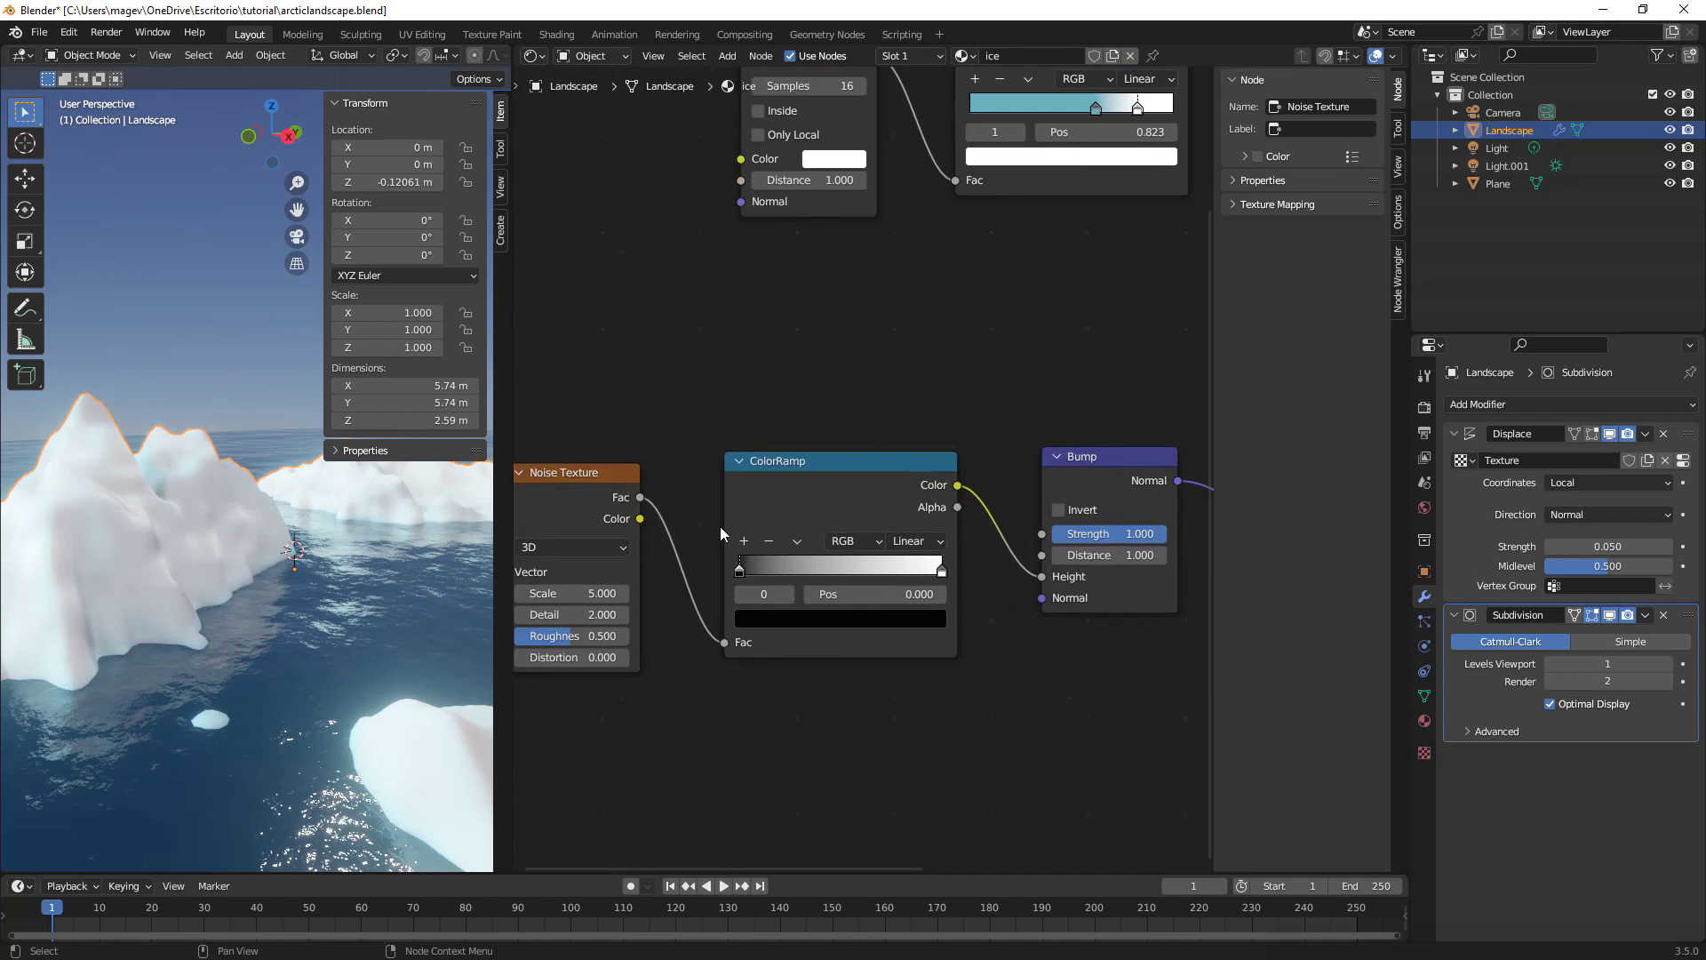
middle_click_drag(720, 527, 833, 491)
scroll(761, 513, "down", 1)
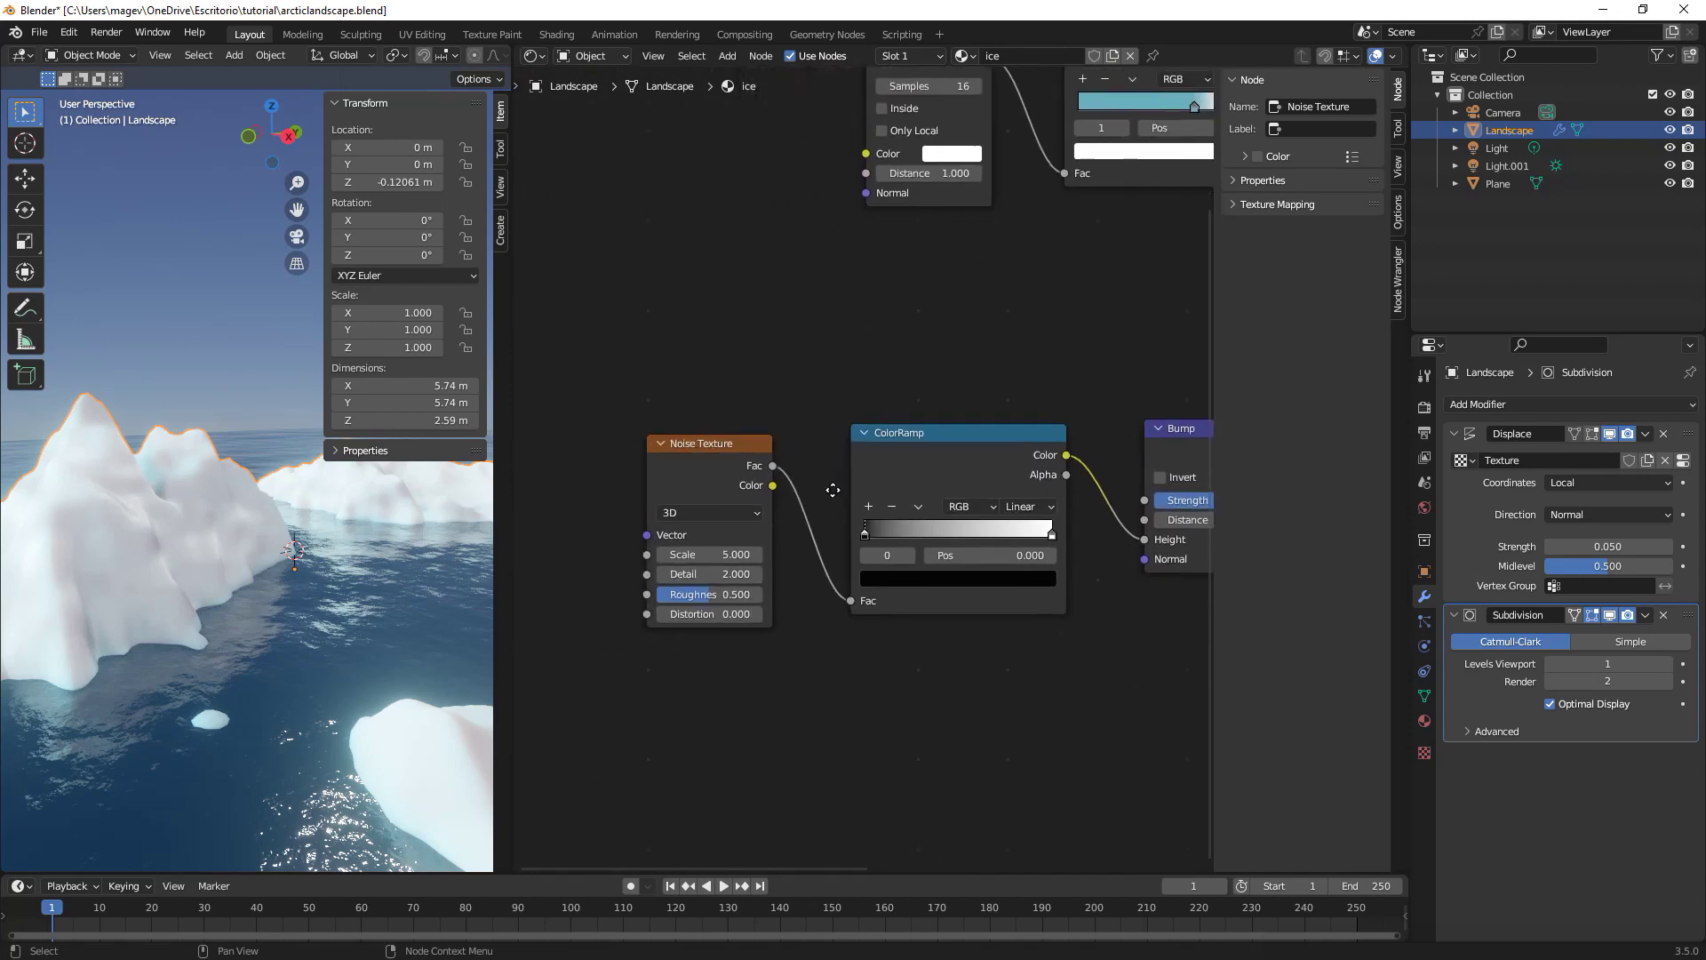
scroll(780, 524, "up", 3)
left_click(736, 563)
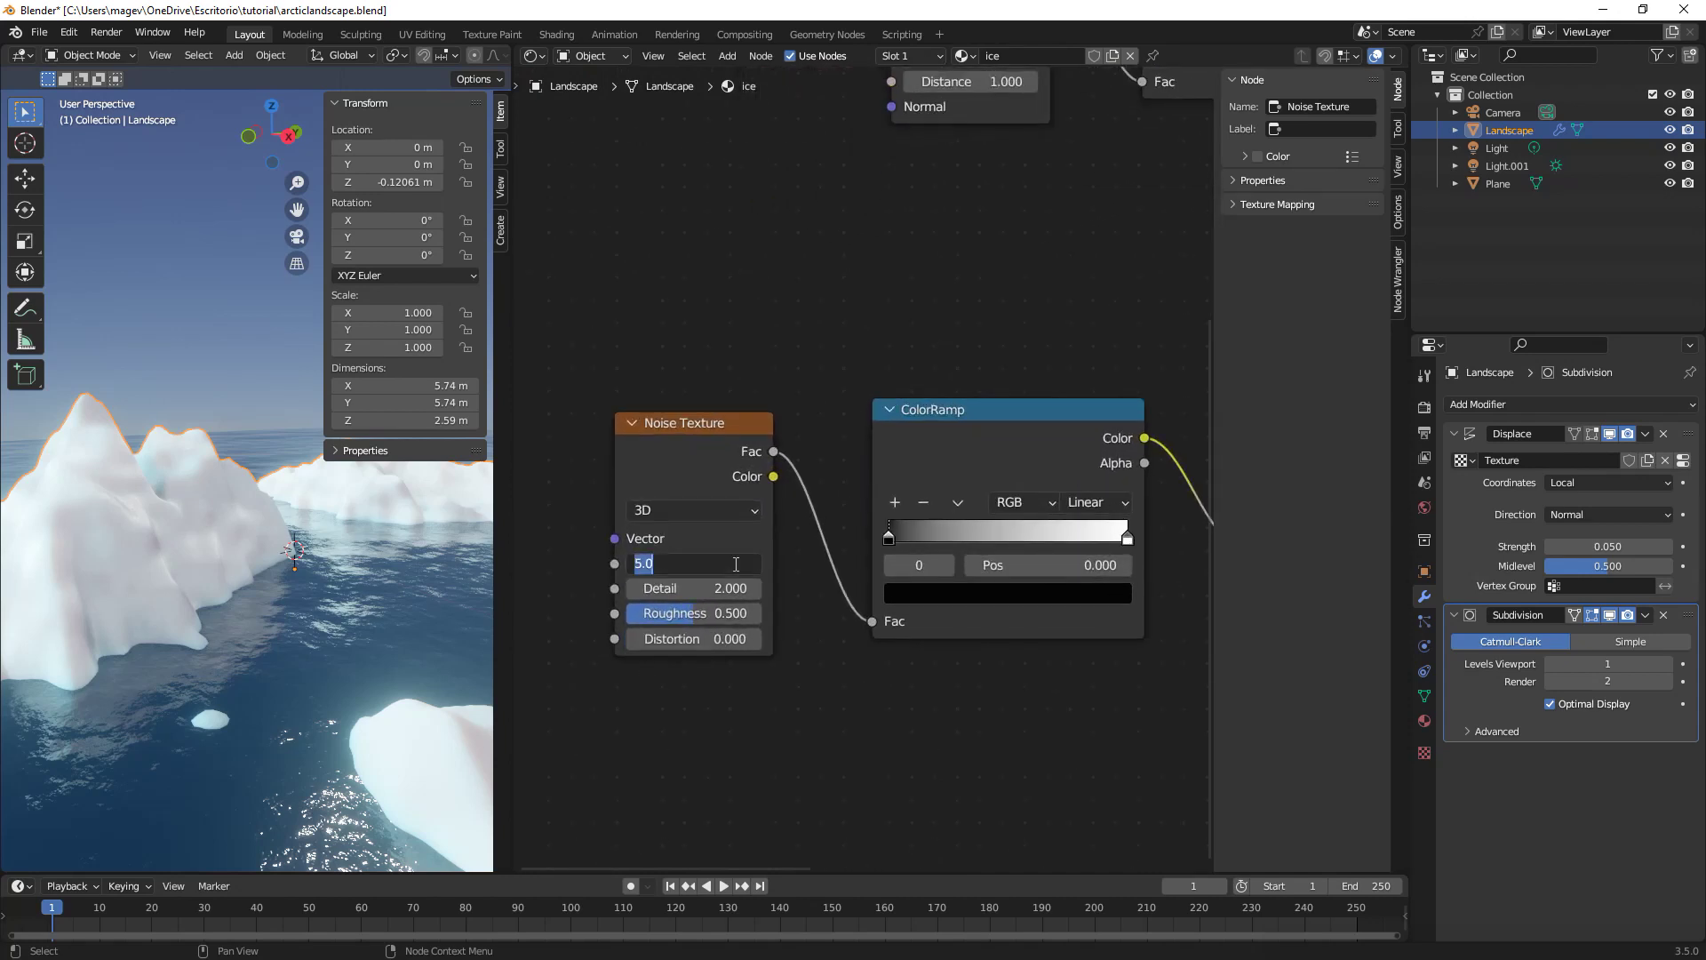
type("8")
key("Tab")
type("15")
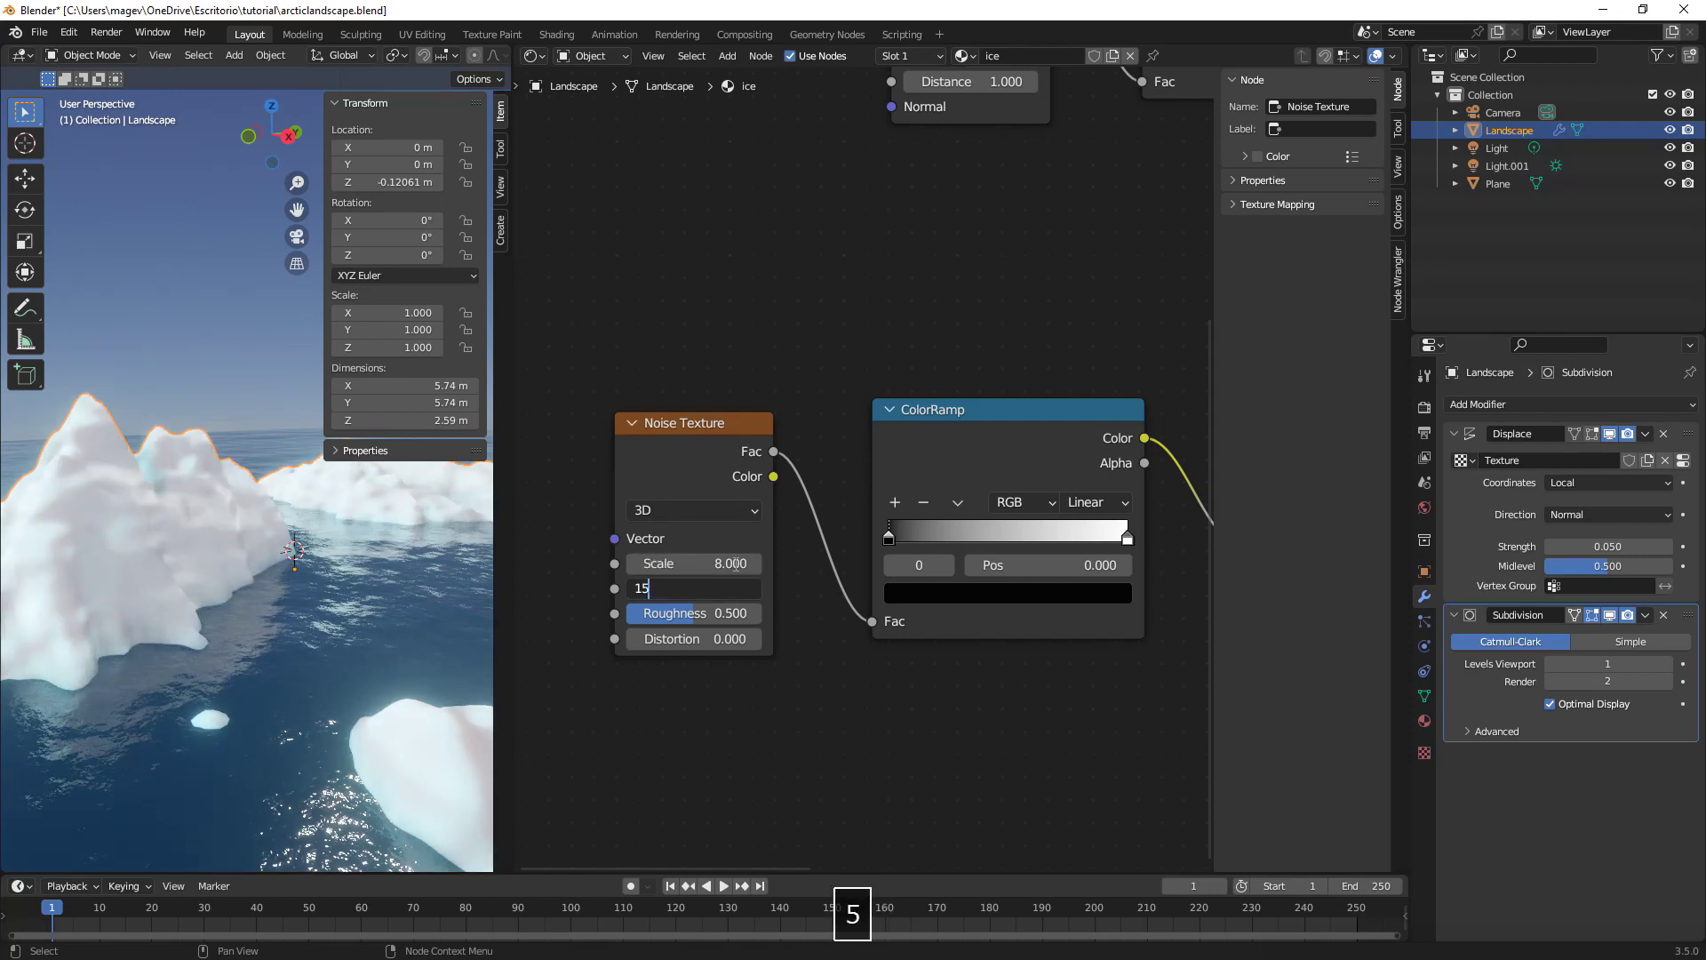
key("Return")
On the ColorRamp feeding the Bump, move the black stop to 0.386, recolor it dark grey, and move the white stop to 0.605.
middle_click_drag(980, 573, 859, 607)
scroll(859, 607, "up", 2)
left_click_drag(742, 585, 857, 593)
left_click(844, 652)
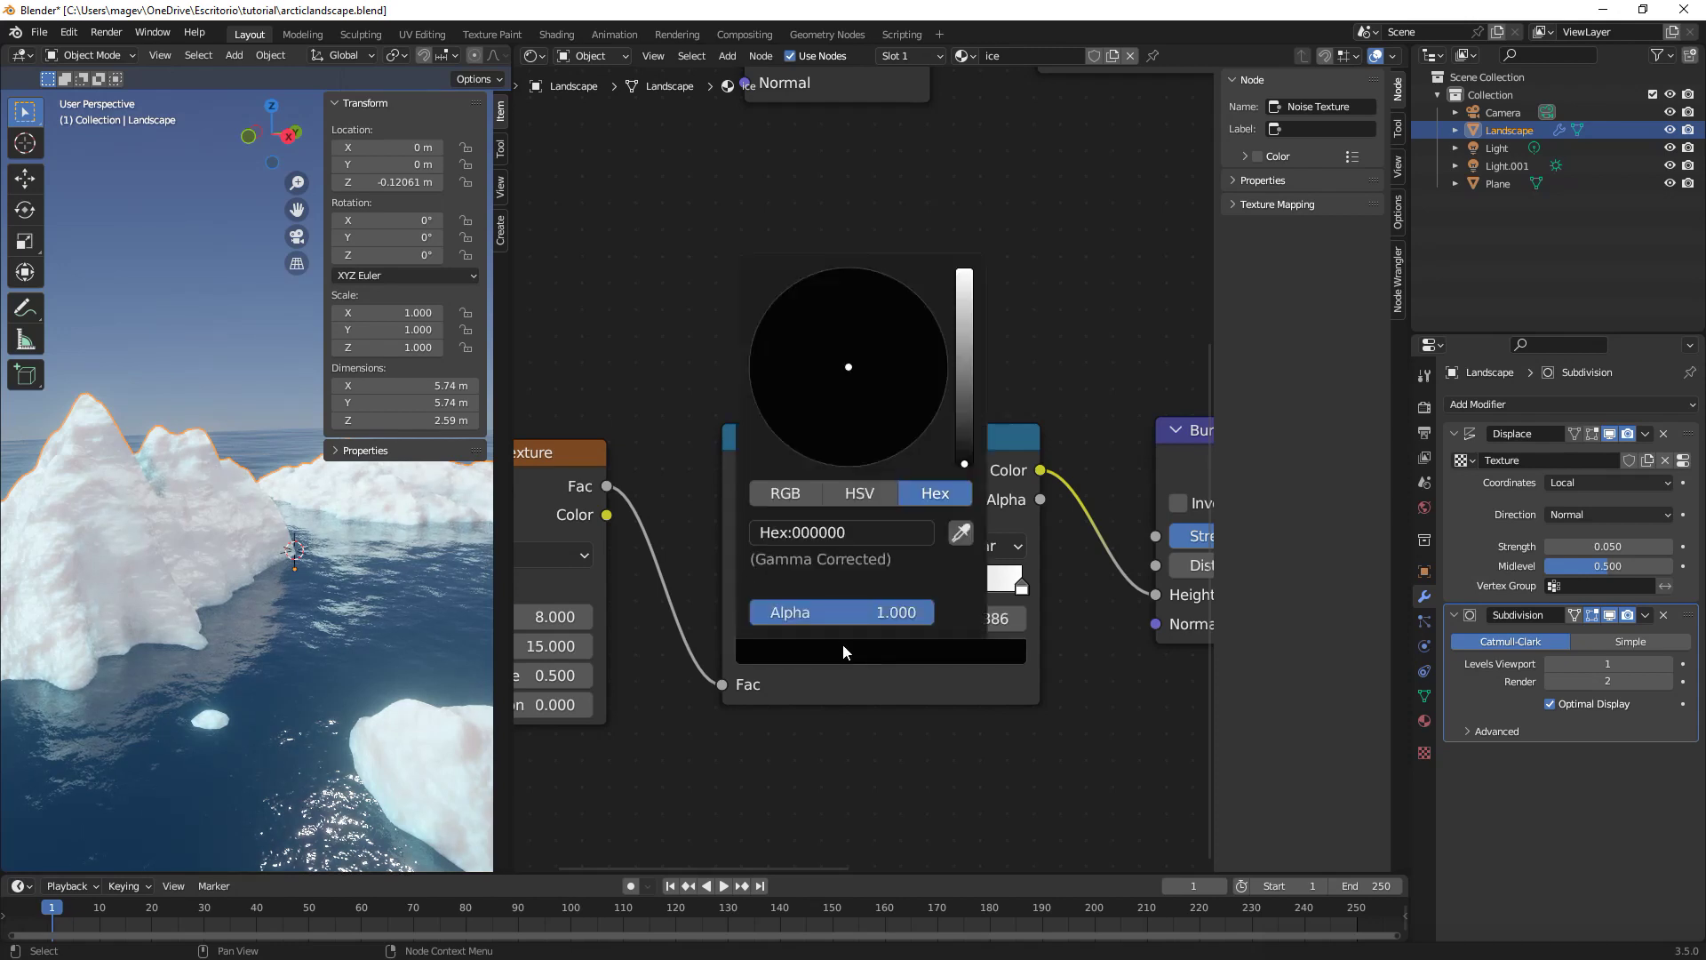
left_click(967, 402)
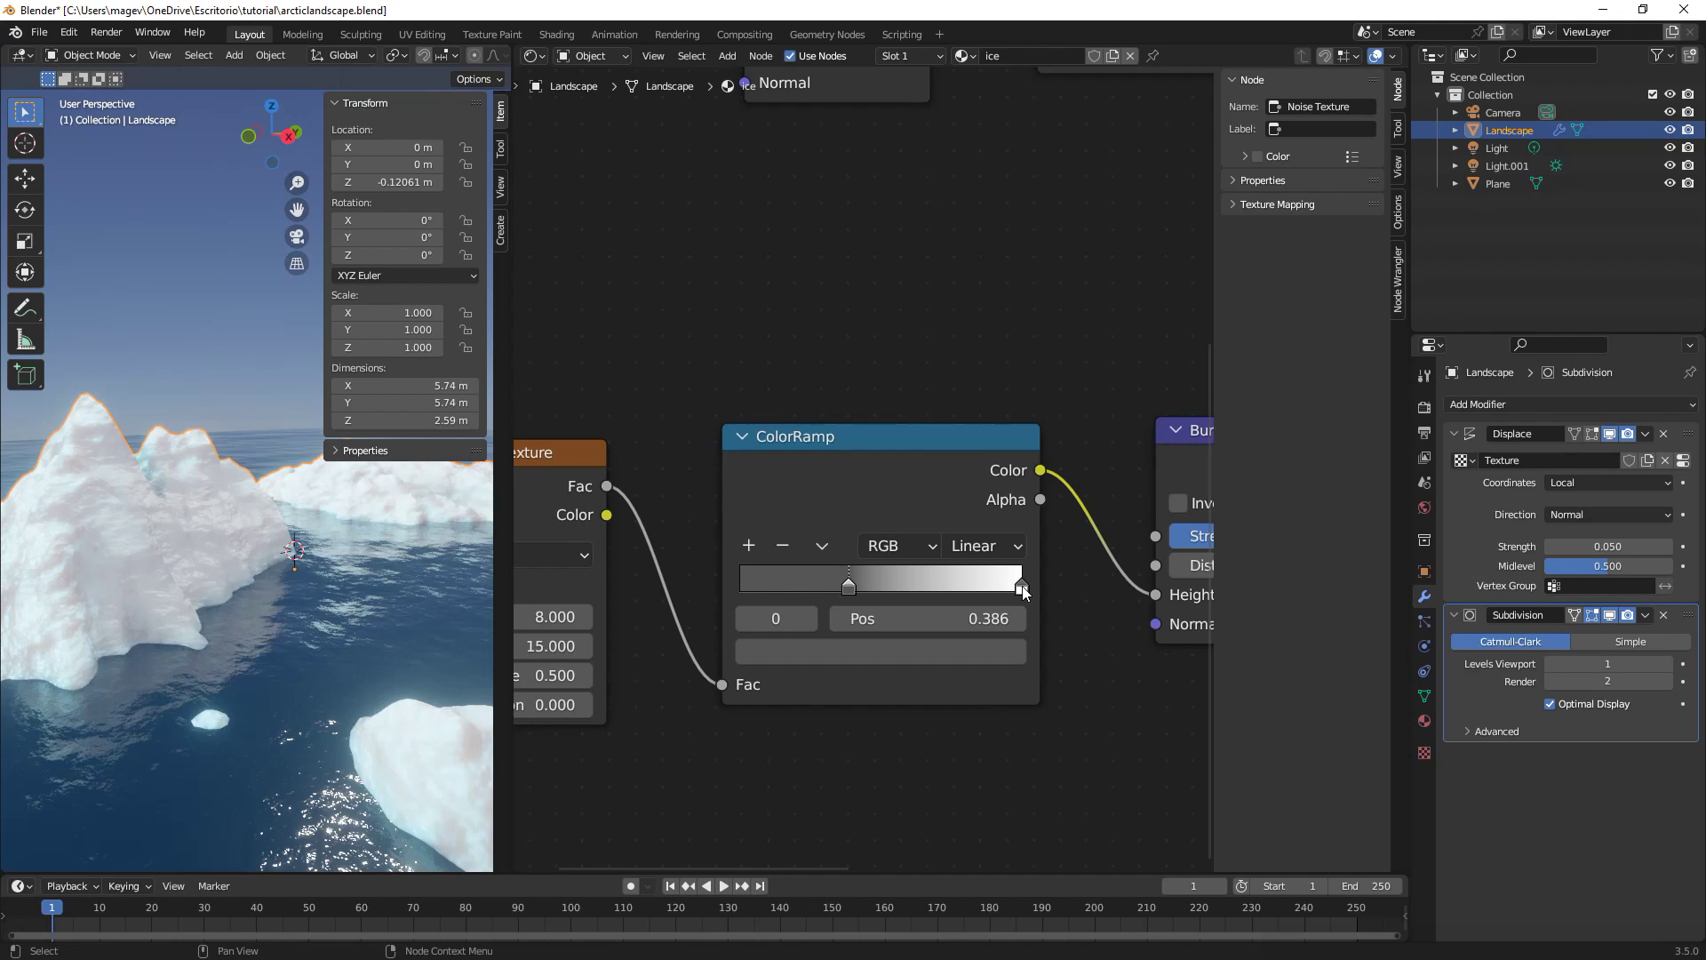
left_click_drag(1023, 590, 900, 593)
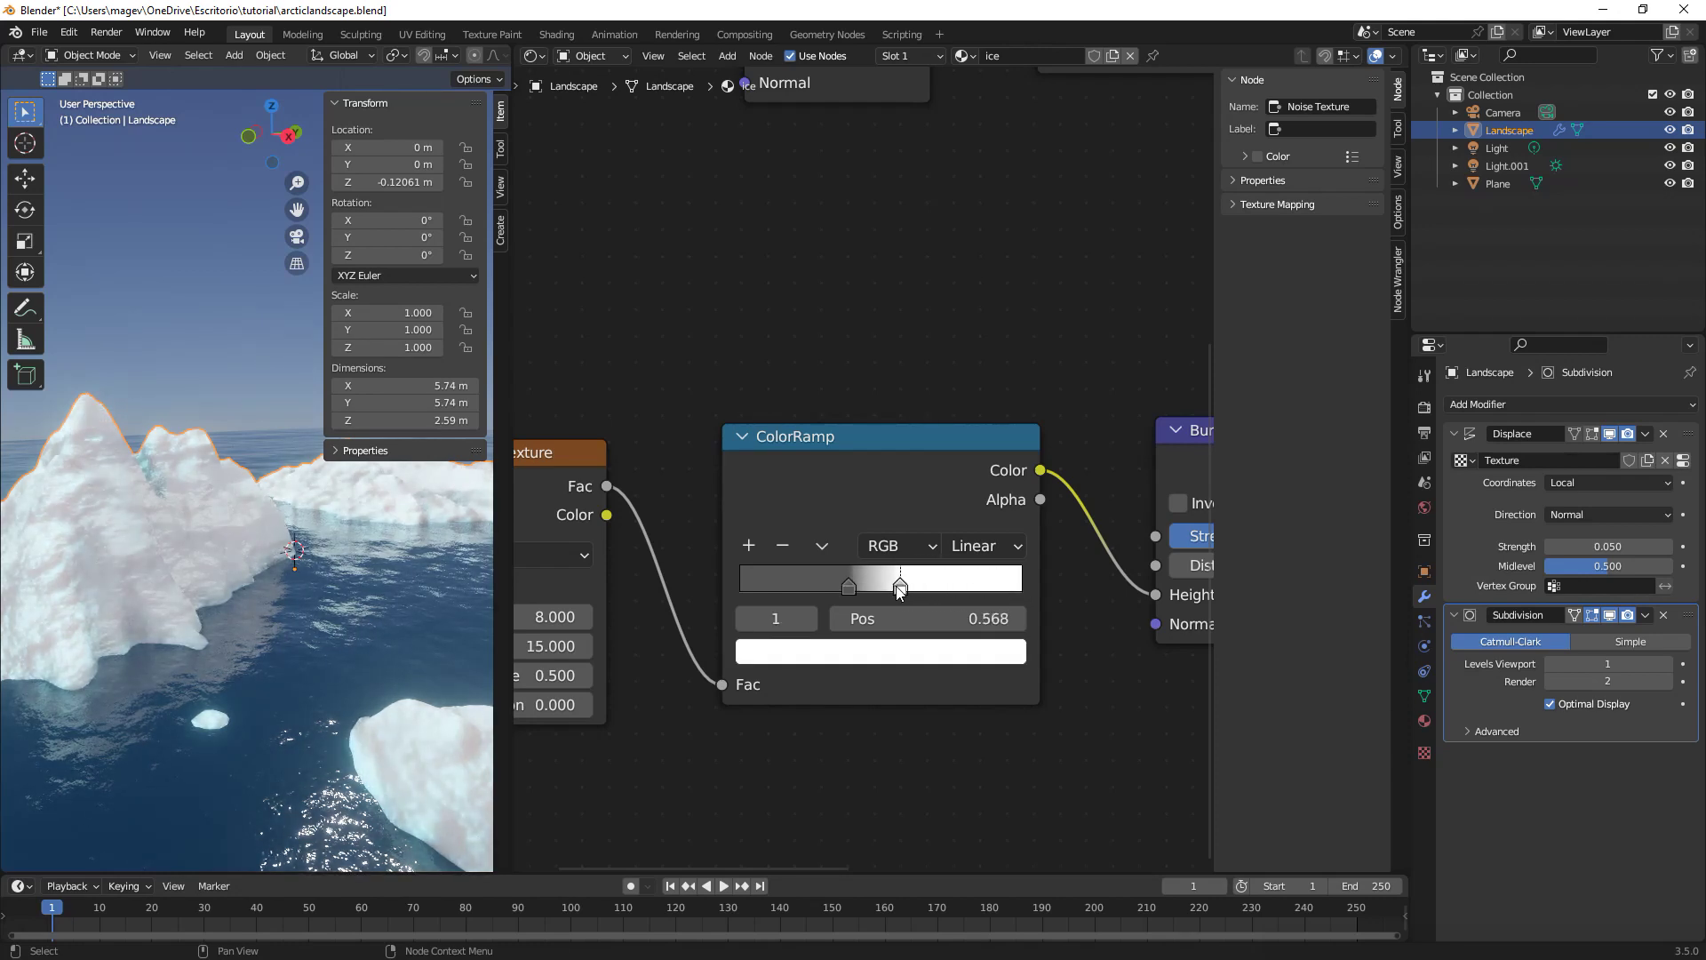
left_click_drag(902, 592, 910, 592)
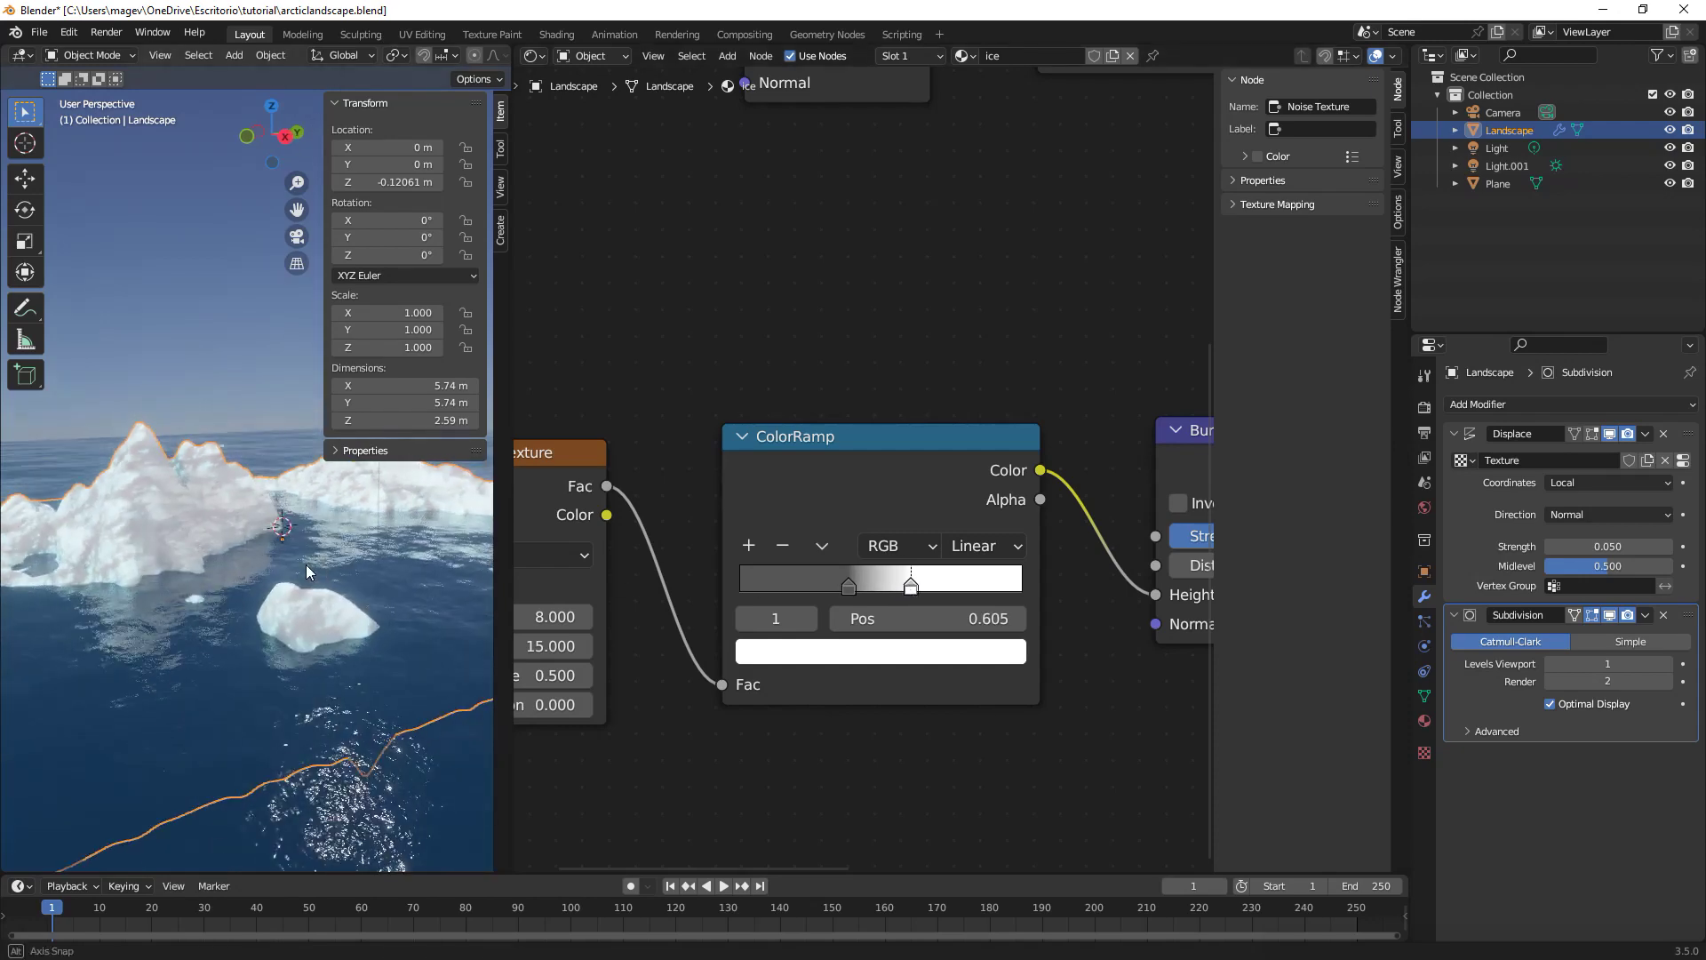
Set the Bump node's Strength to 0.75.
scroll(977, 592, "down", 1)
middle_click_drag(992, 592, 726, 619)
scroll(855, 603, "up", 2)
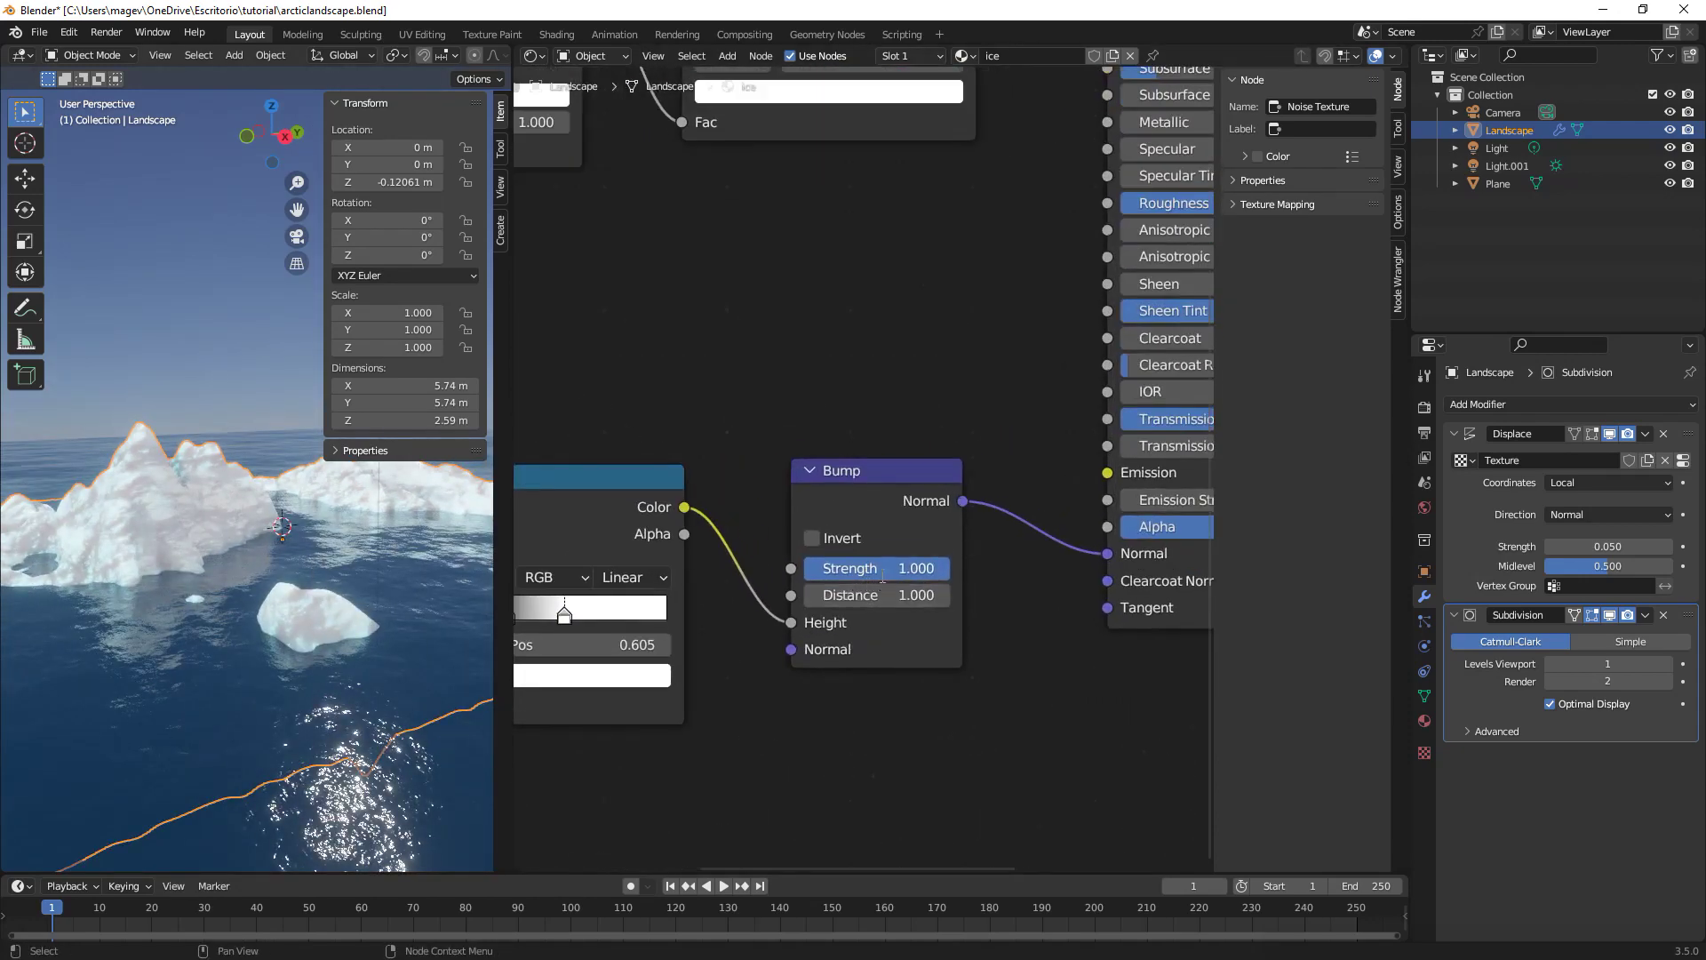
left_click(883, 579)
key("BackSpace")
type(".")
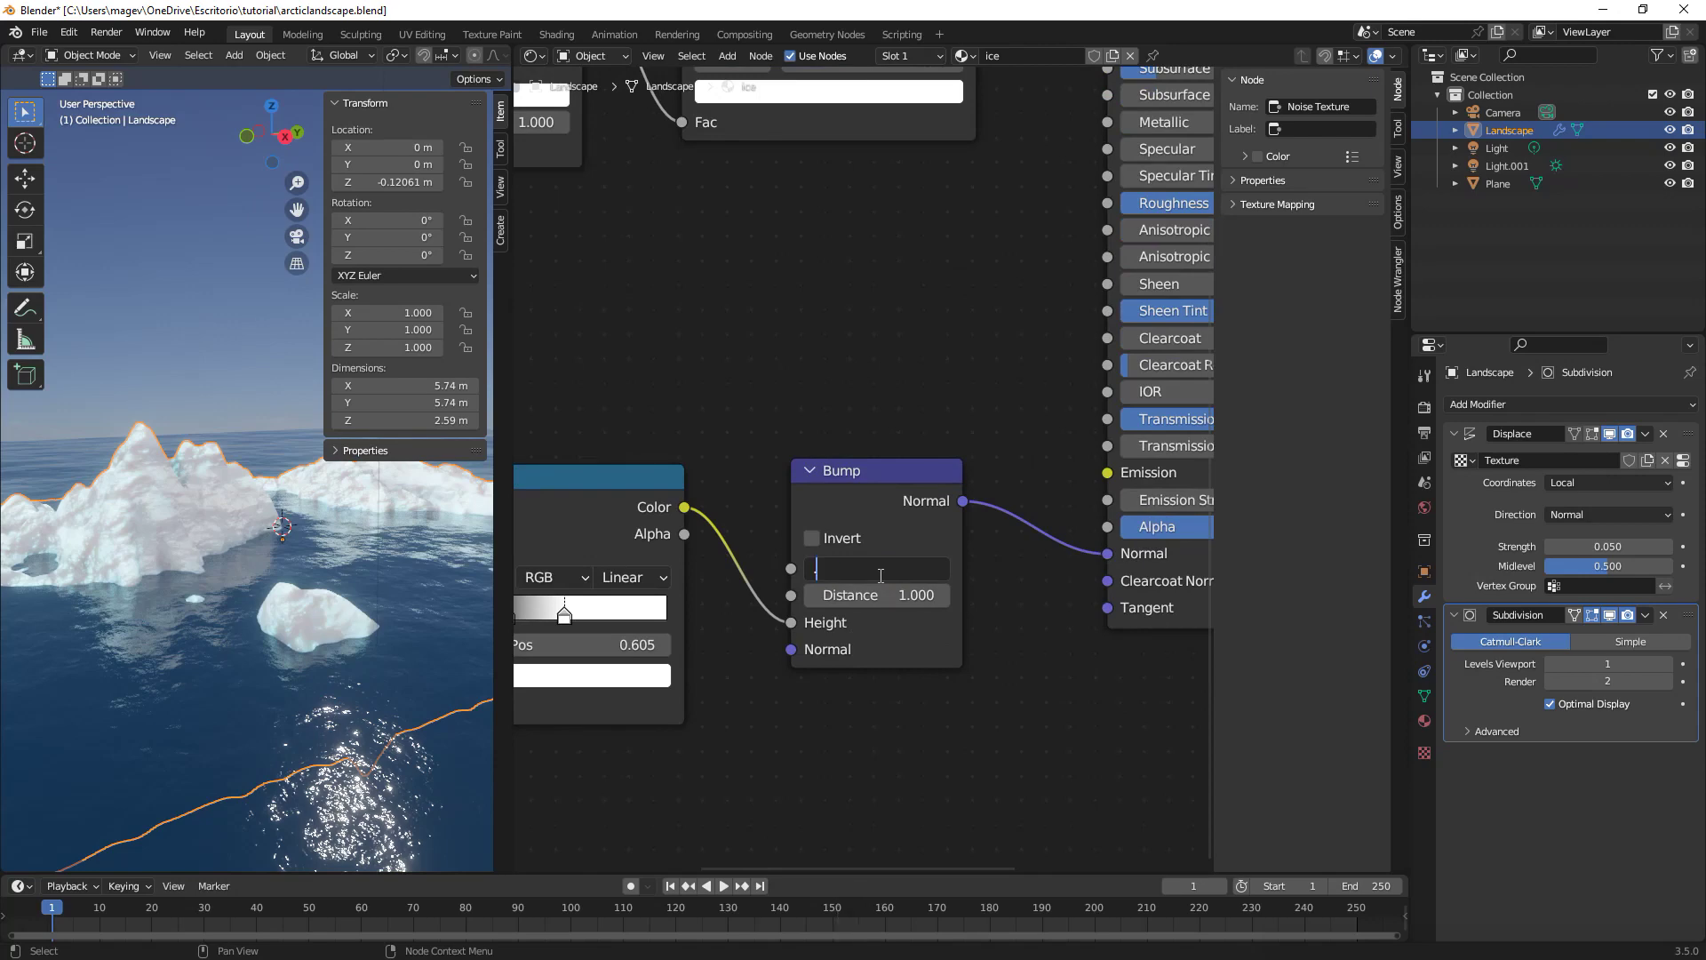
type("75")
key("Return")
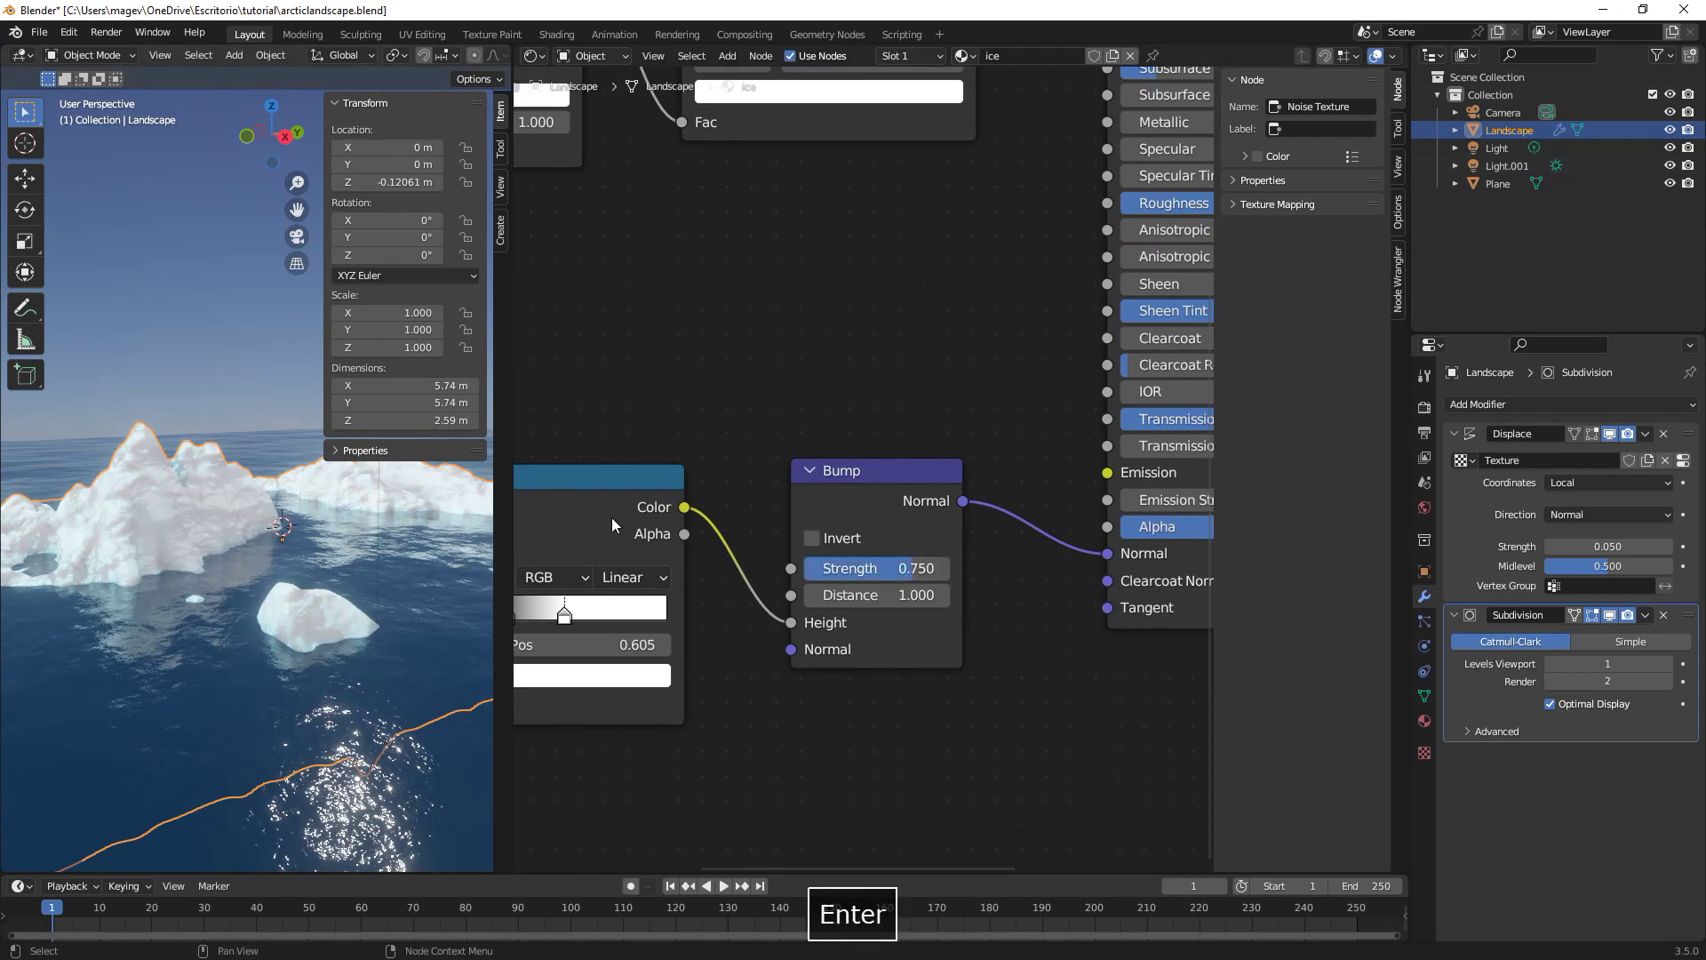
Enable Inside on the Ambient Occlusion node of the ice material.
scroll(773, 548, "down", 2)
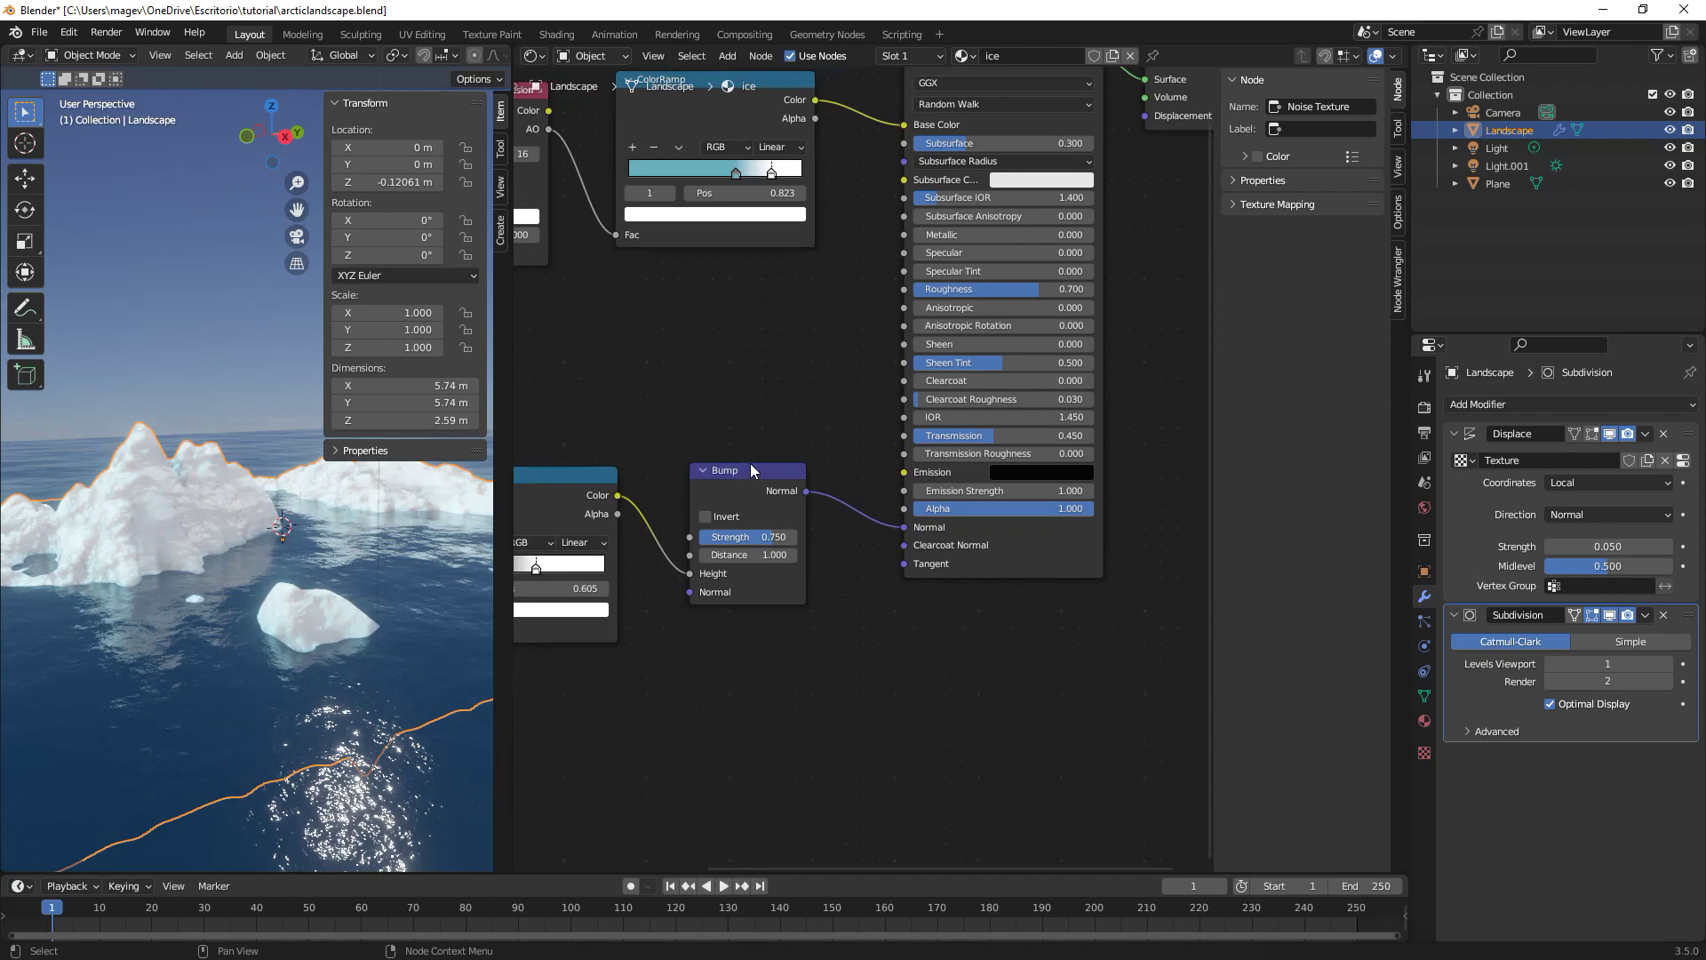
middle_click_drag(750, 462, 789, 510)
middle_click_drag(736, 447, 855, 551)
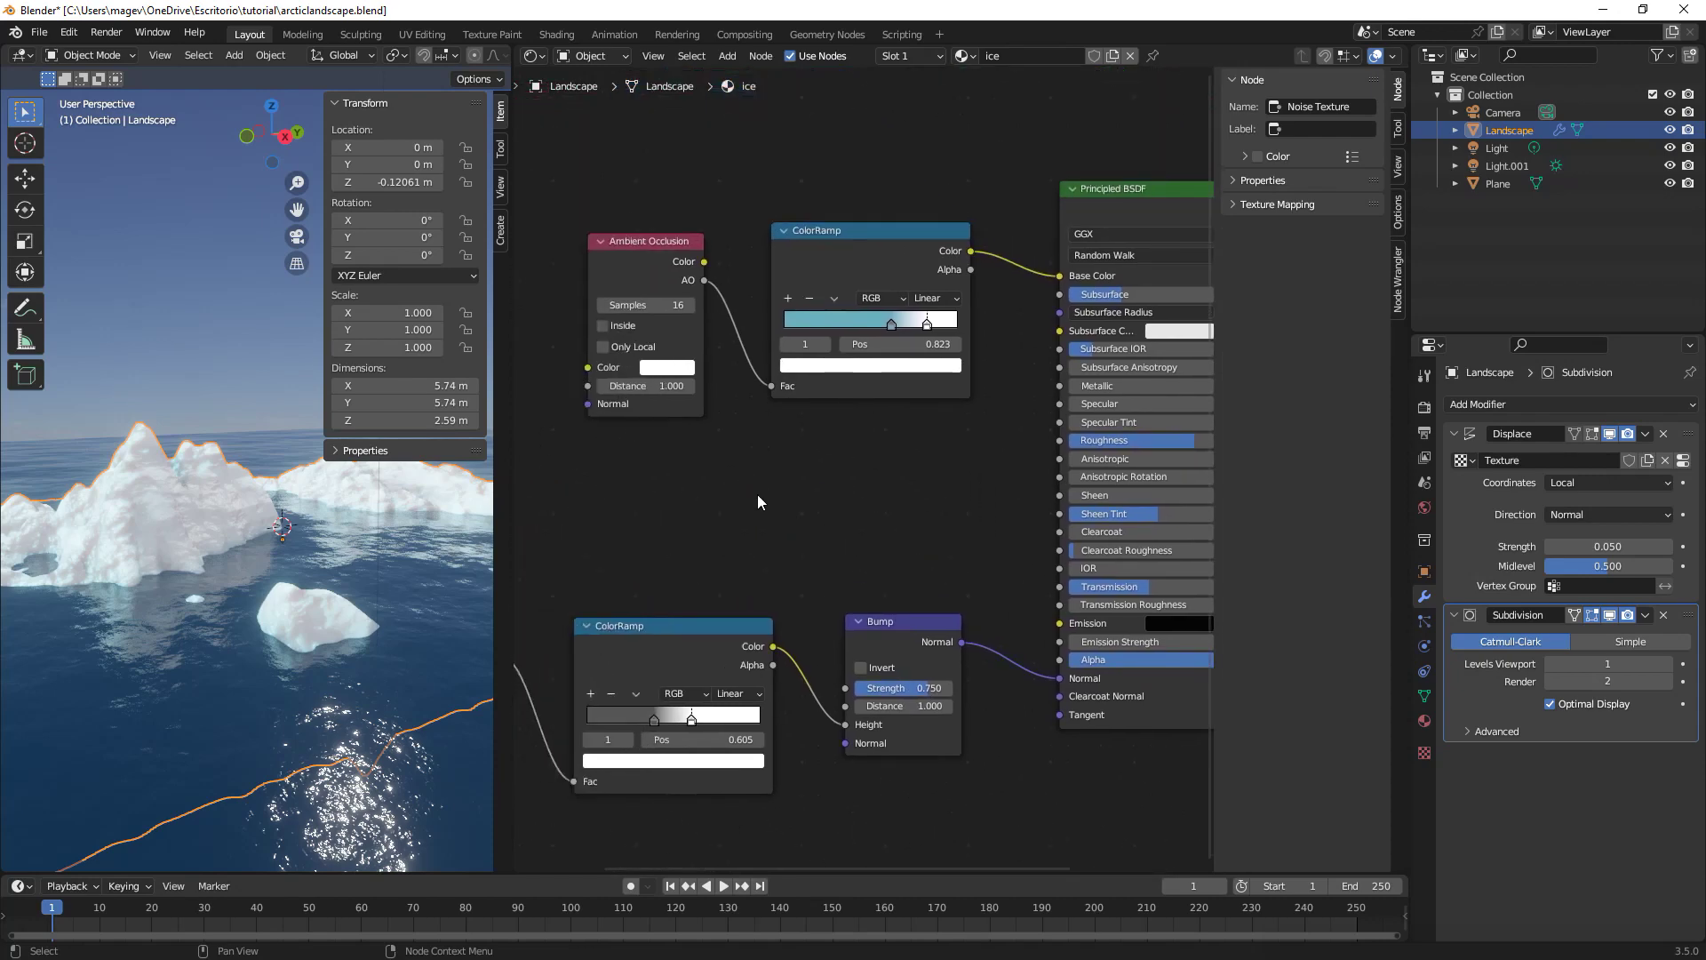
middle_click_drag(281, 480, 297, 487)
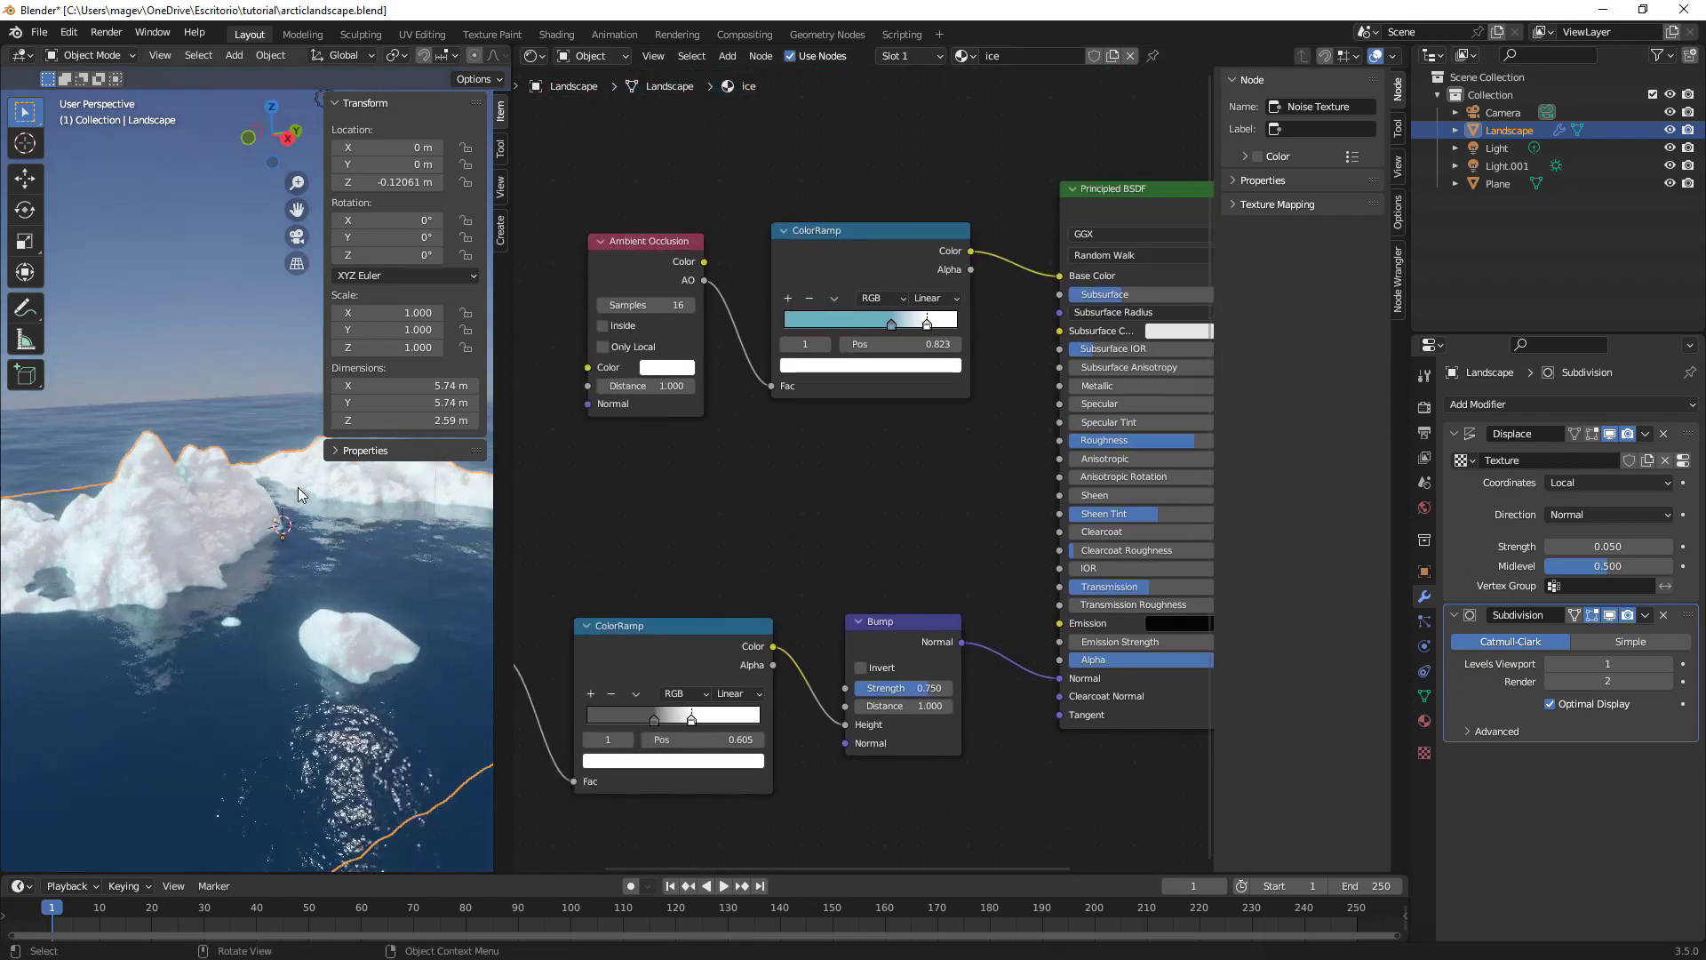
scroll(297, 487, "up", 4)
scroll(778, 467, "up", 1)
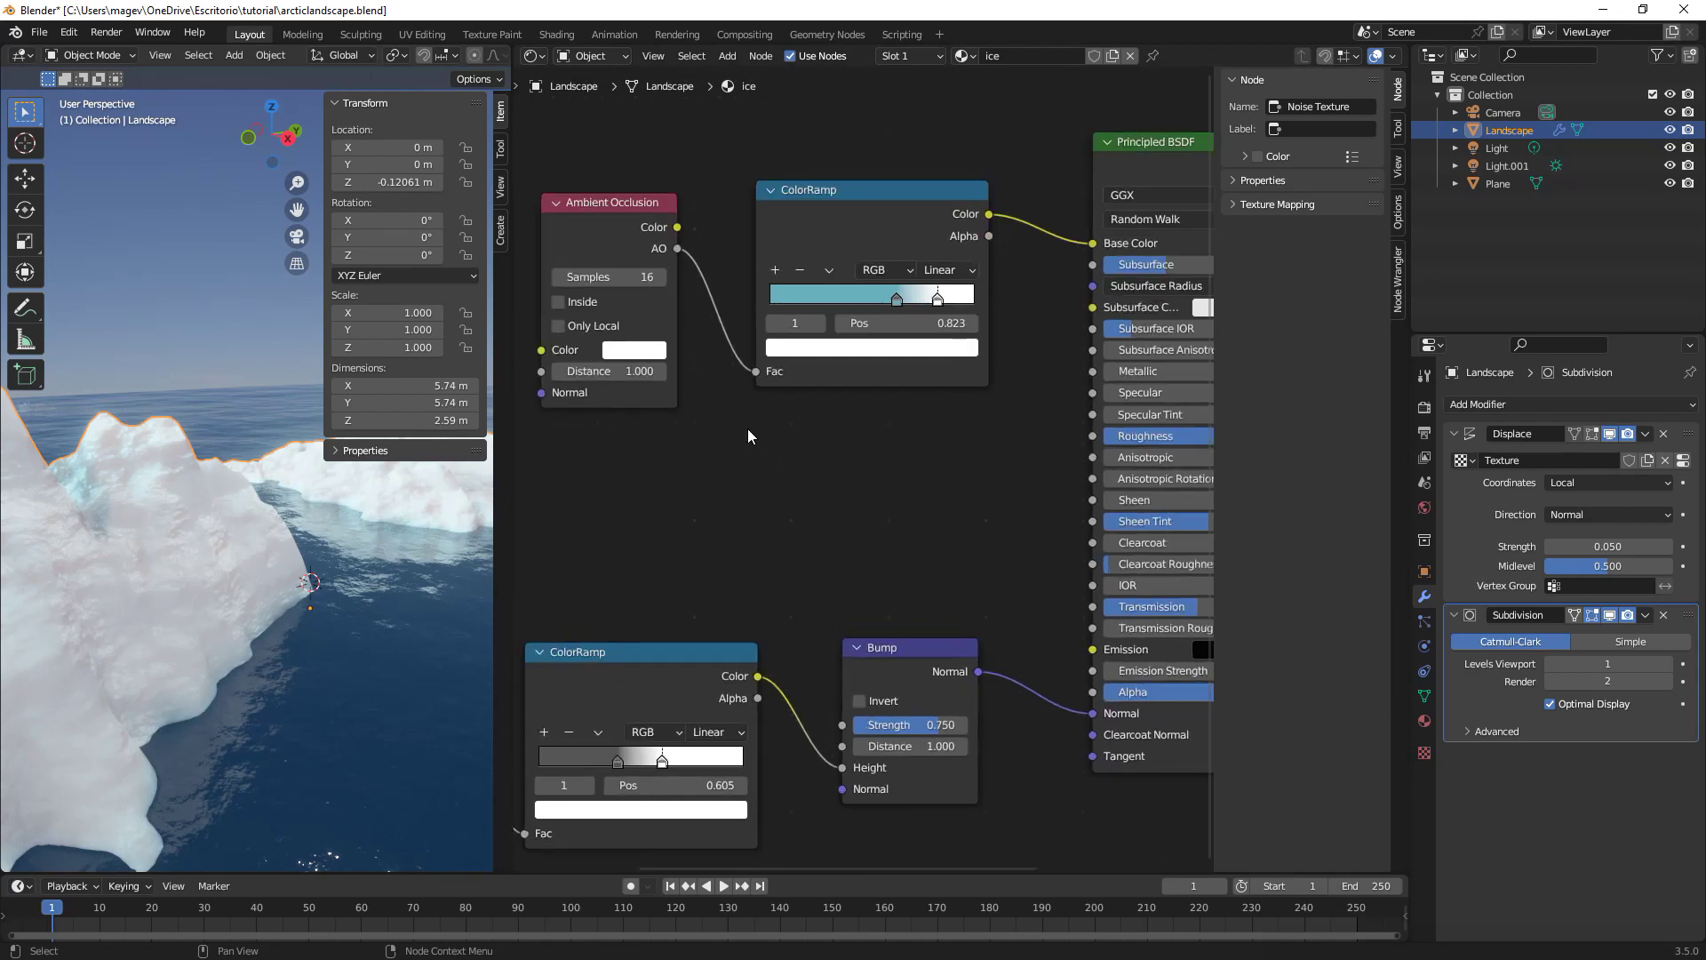
middle_click_drag(612, 338, 722, 359)
scroll(716, 357, "up", 1)
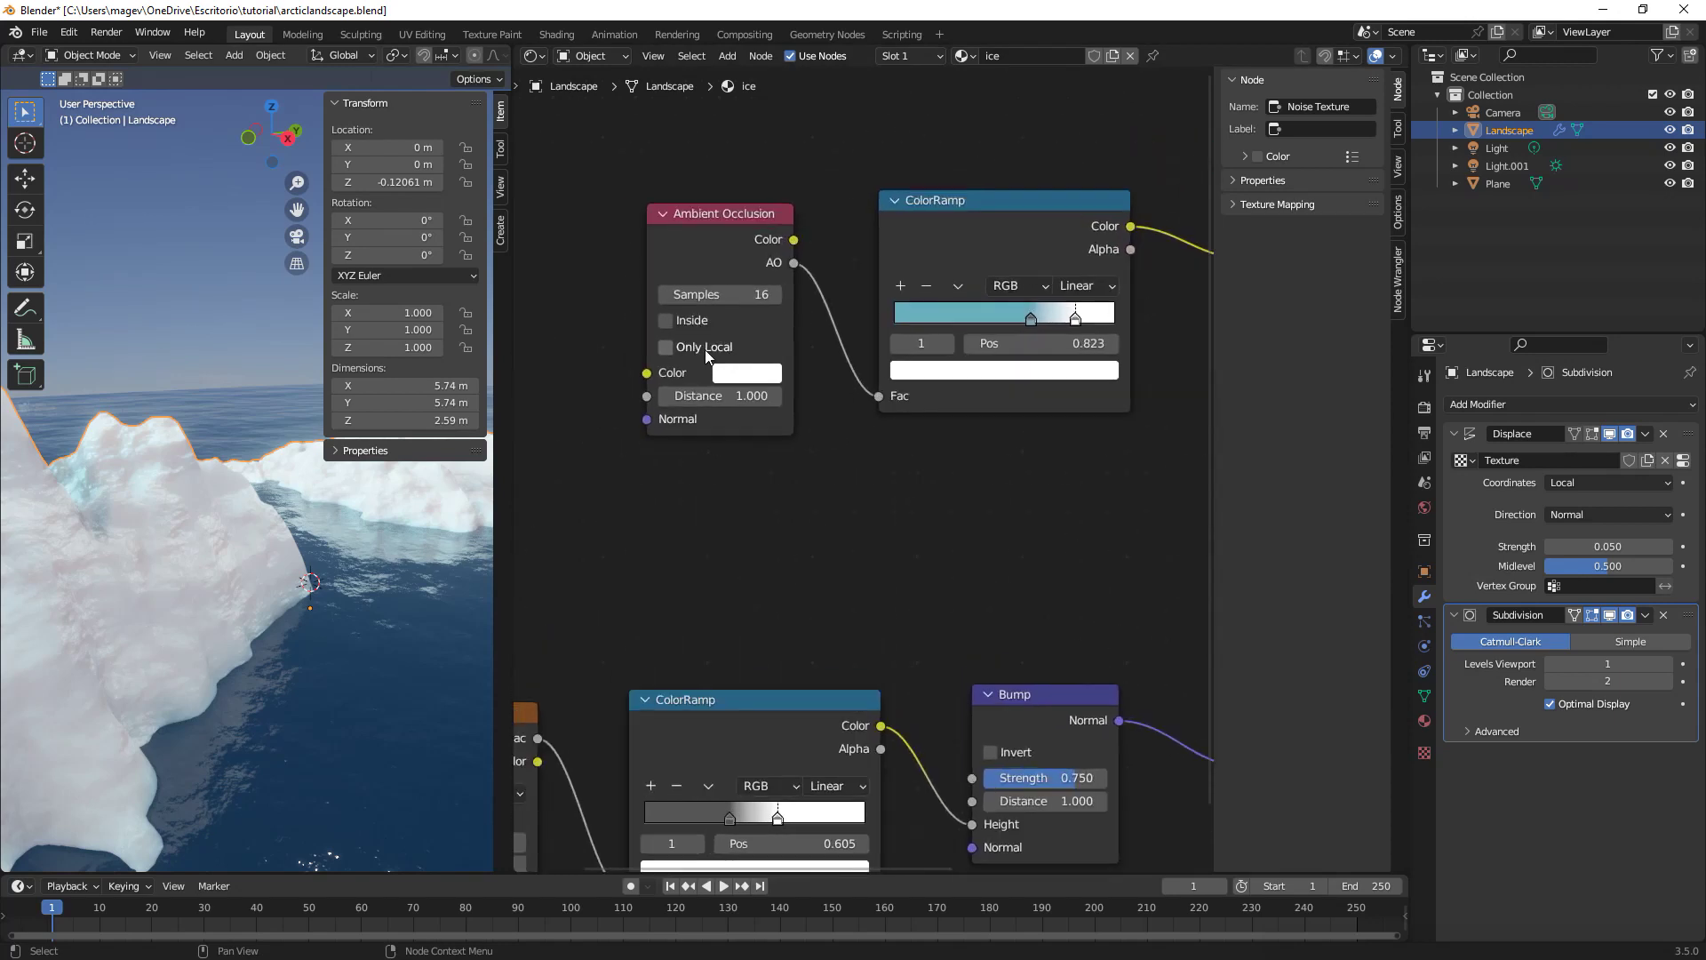
left_click(666, 321)
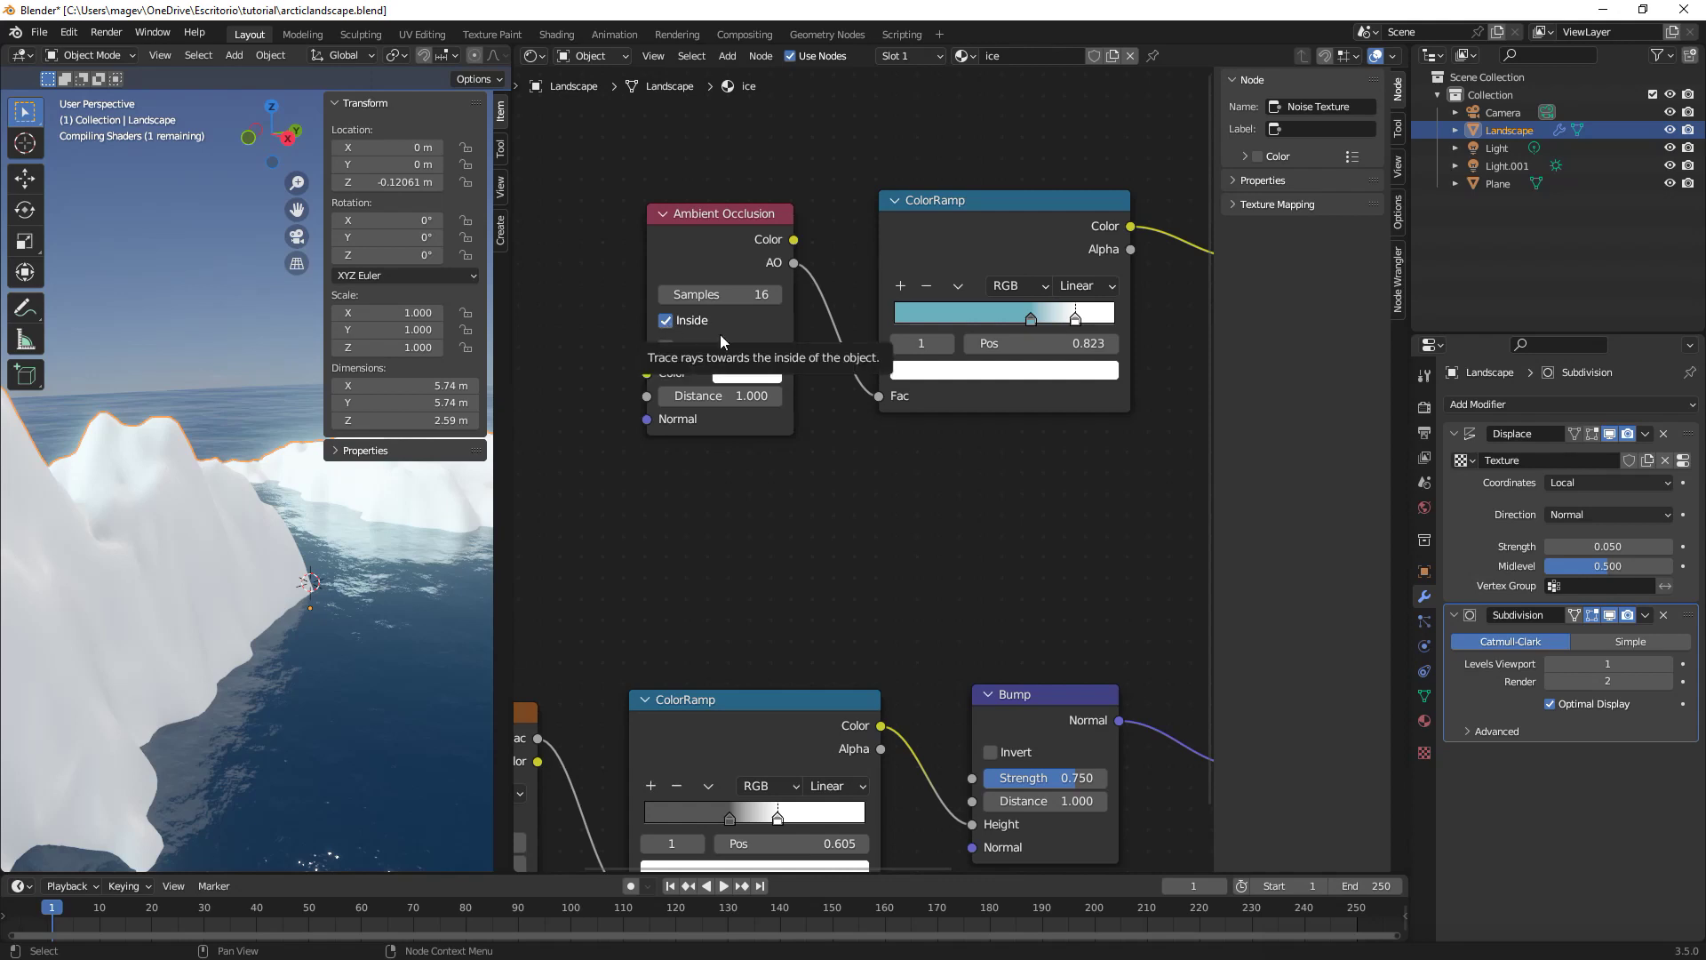
On the ColorRamp driving the Base Color, move the teal stop to 0.373 and the white stop to 0.595.
middle_click_drag(944, 374, 857, 421)
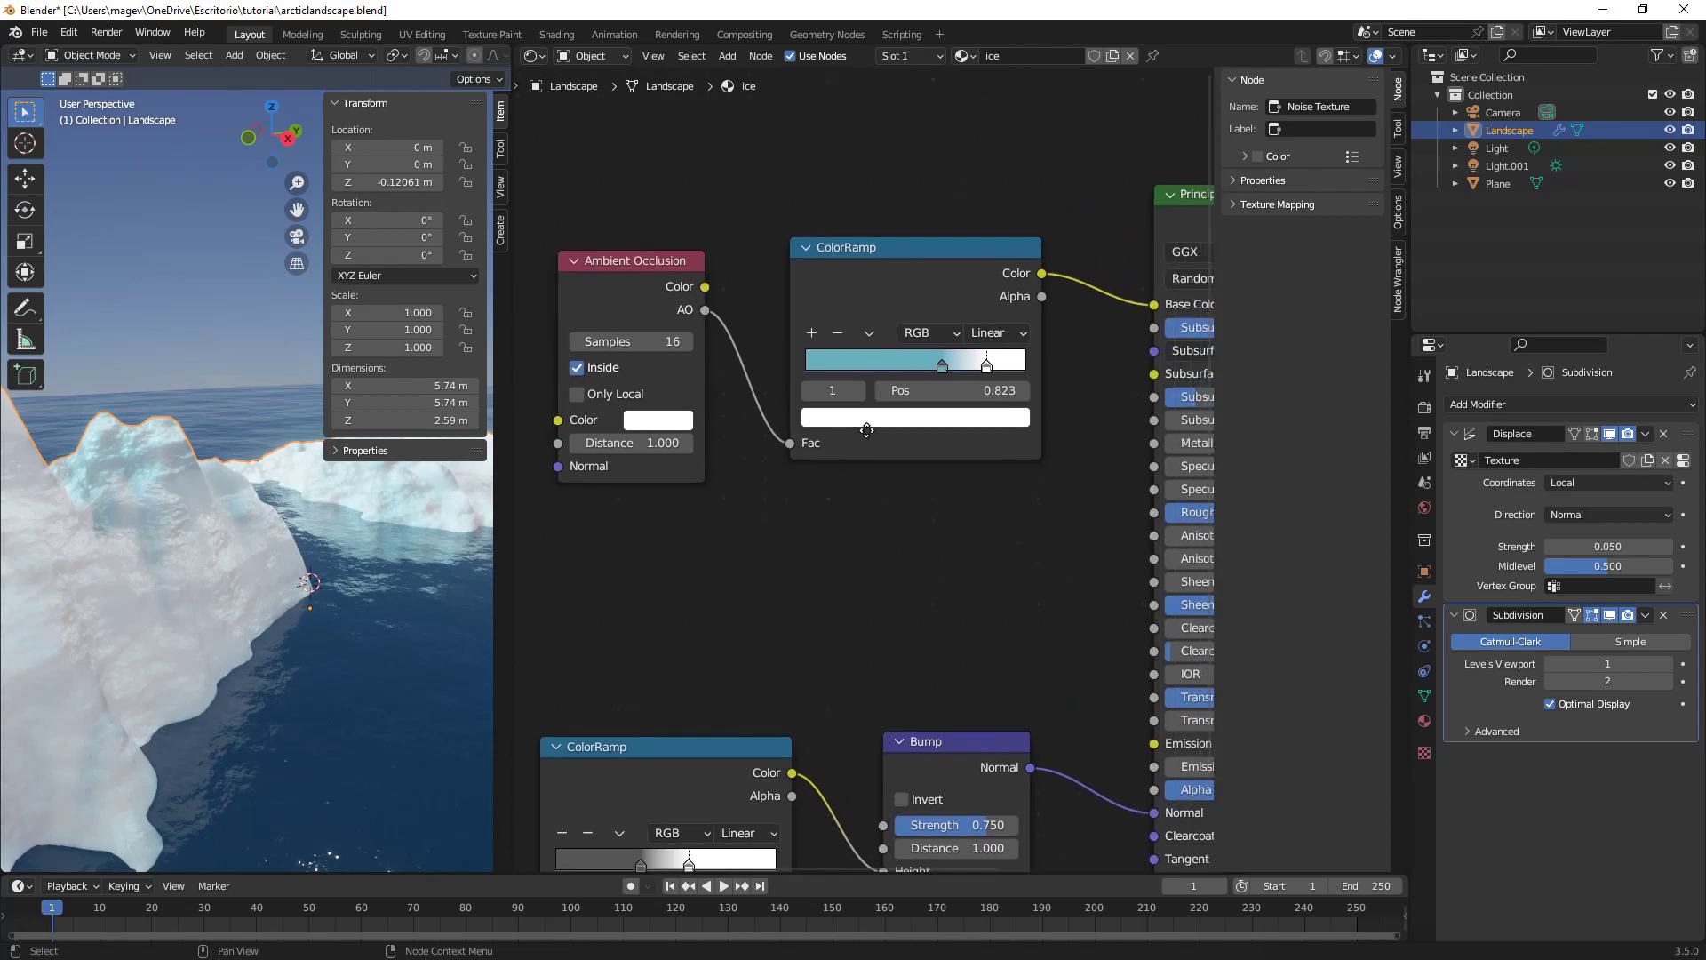
scroll(866, 429, "up", 3)
left_click_drag(961, 345, 892, 348)
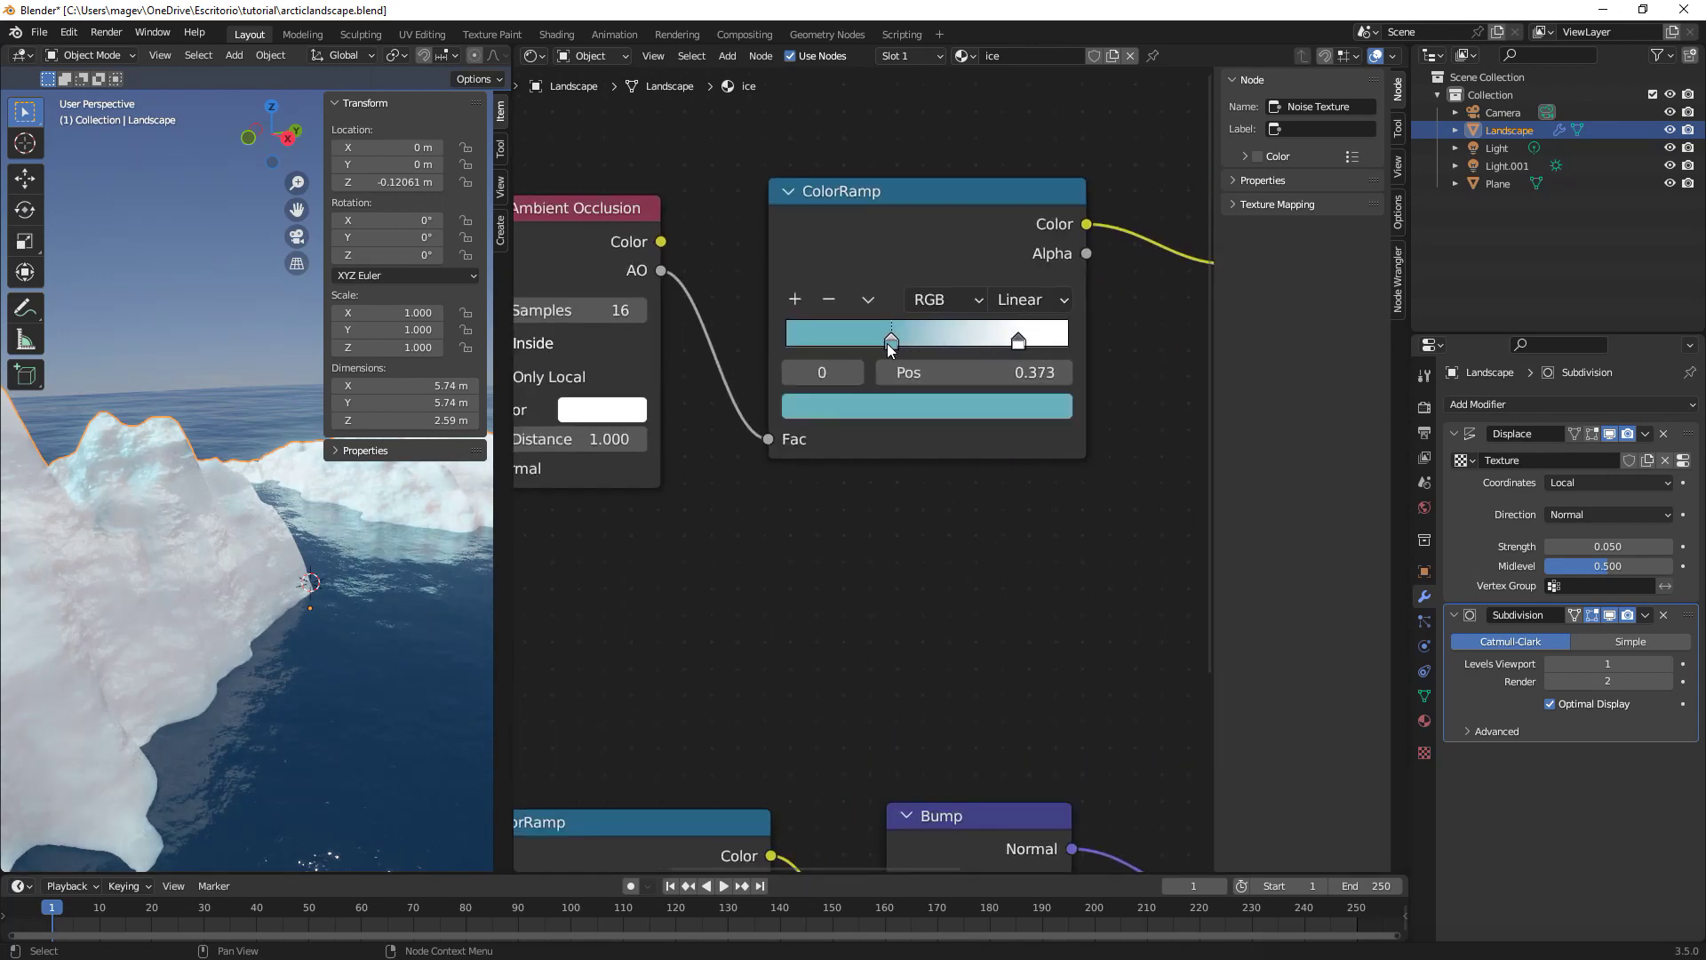
scroll(319, 480, "down", 4)
scroll(281, 464, "up", 2)
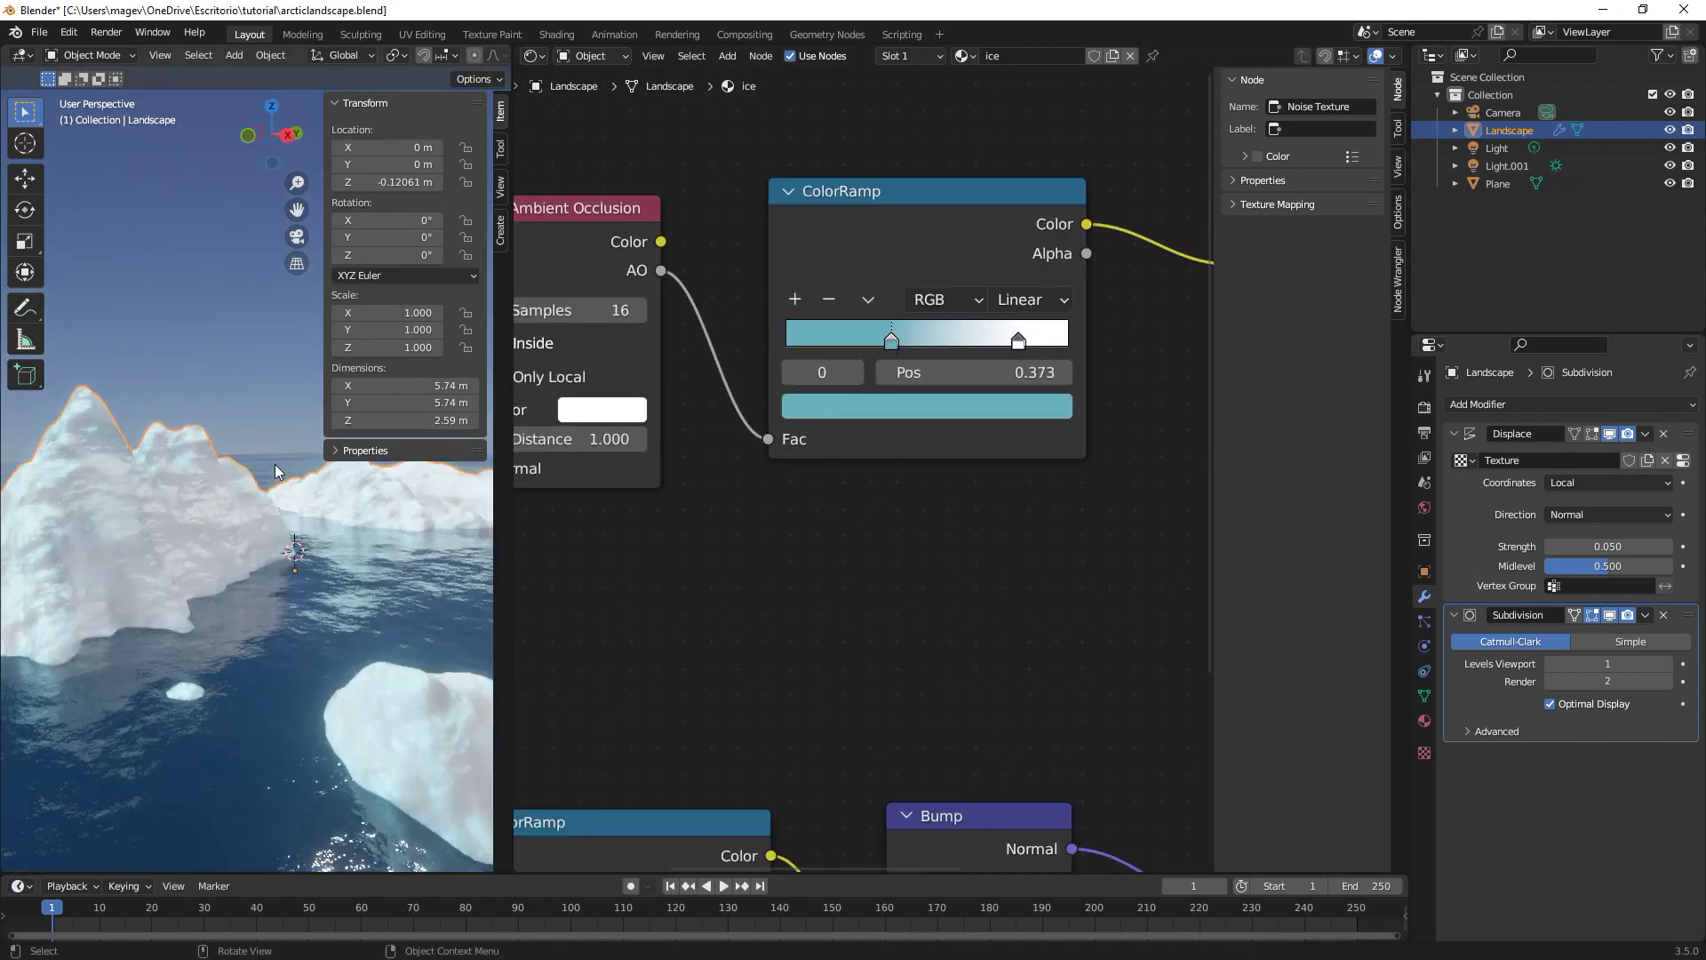
left_click_drag(1021, 342, 941, 348)
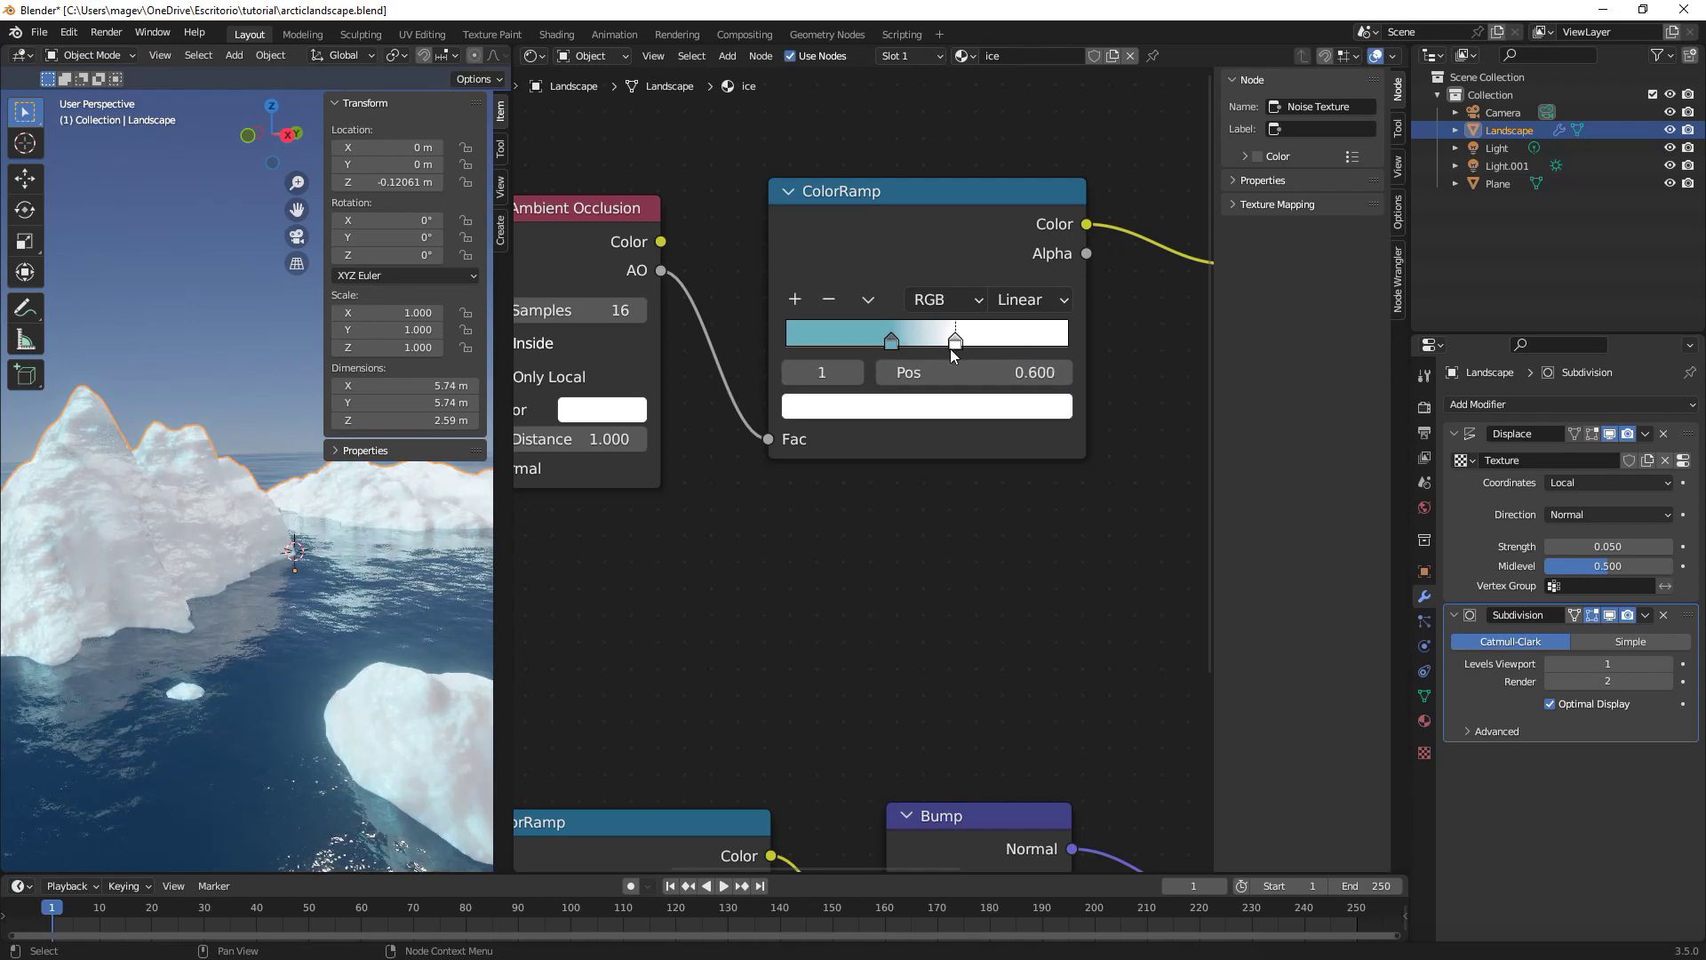
mouse_move(320, 498)
middle_mouse_down()
mouse_move(270, 510)
mouse_move(467, 499)
mouse_move(322, 497)
middle_mouse_up()
scroll(681, 509, "down", 3)
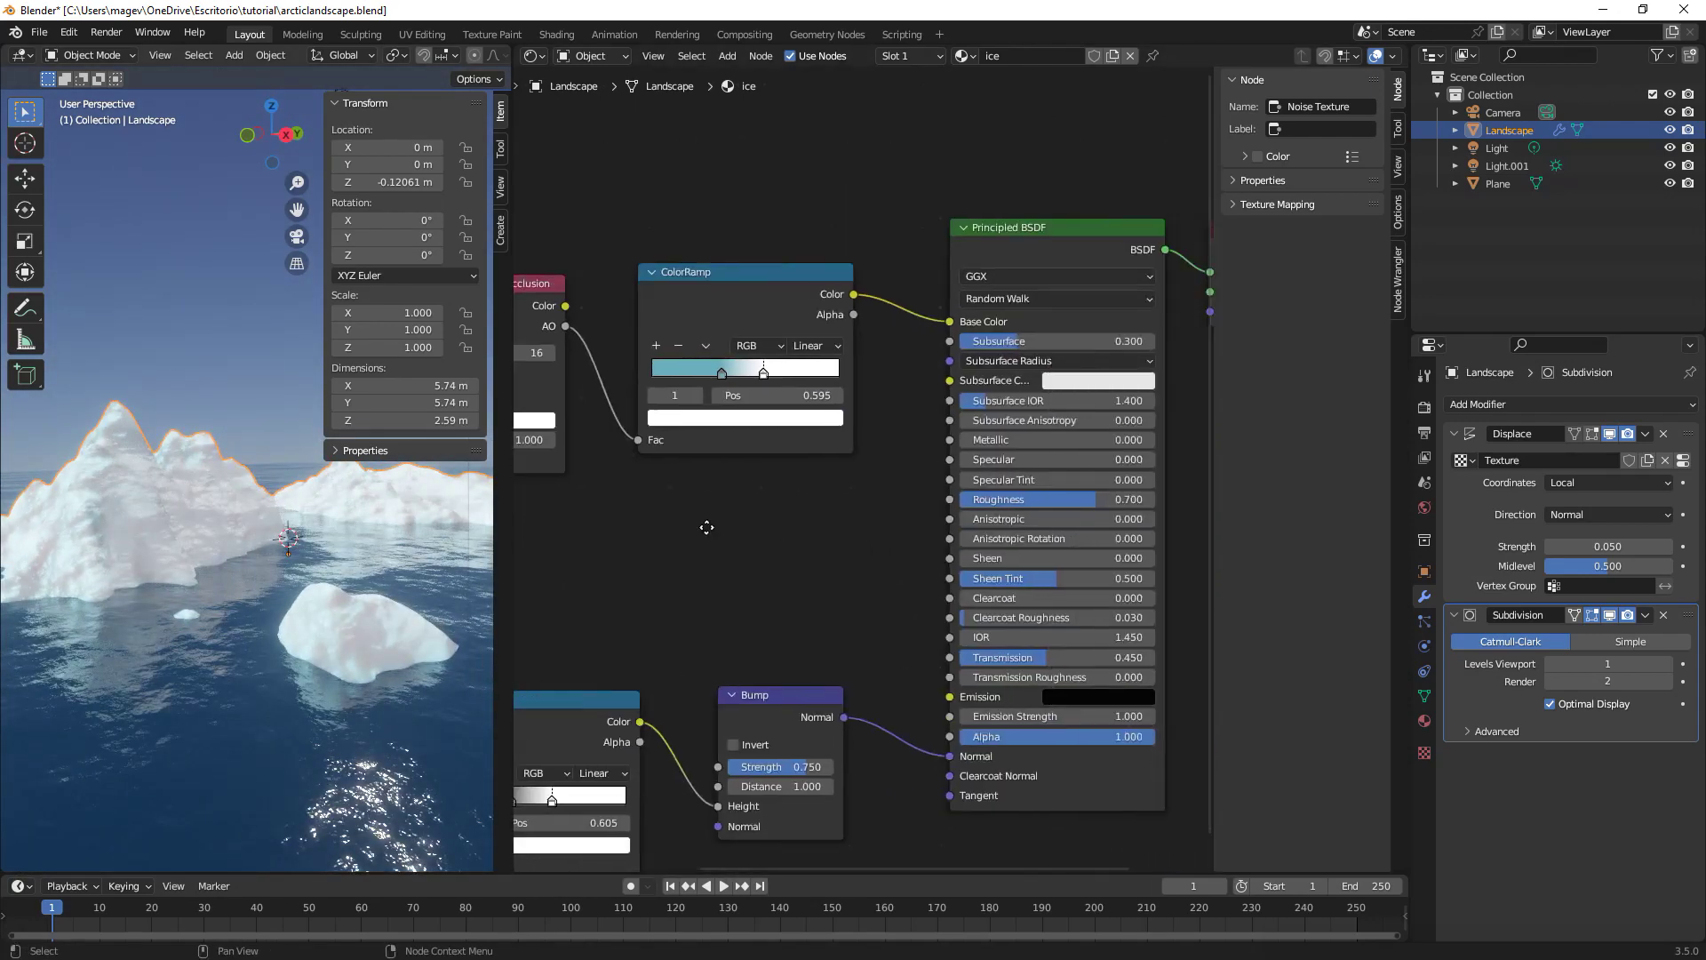
Deselect everything and examine the landscape's ice shading against the ocean and sky from farther away.
middle_click_drag(935, 561, 942, 535)
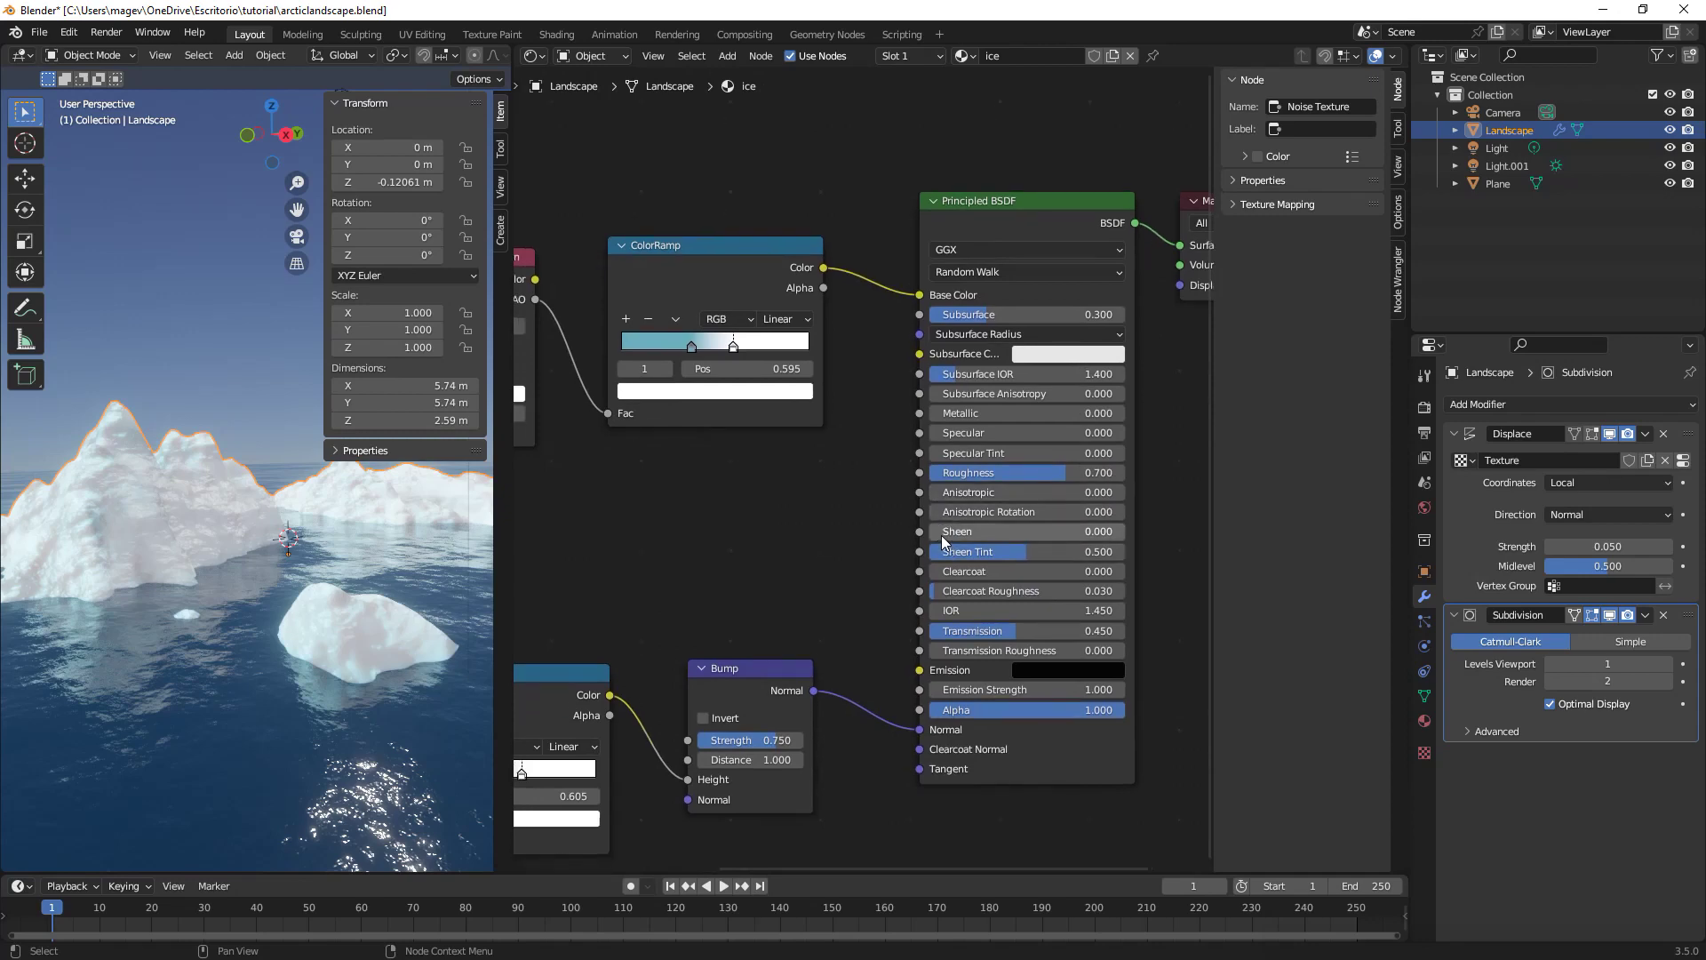
key("alt+a")
scroll(371, 529, "down", 2)
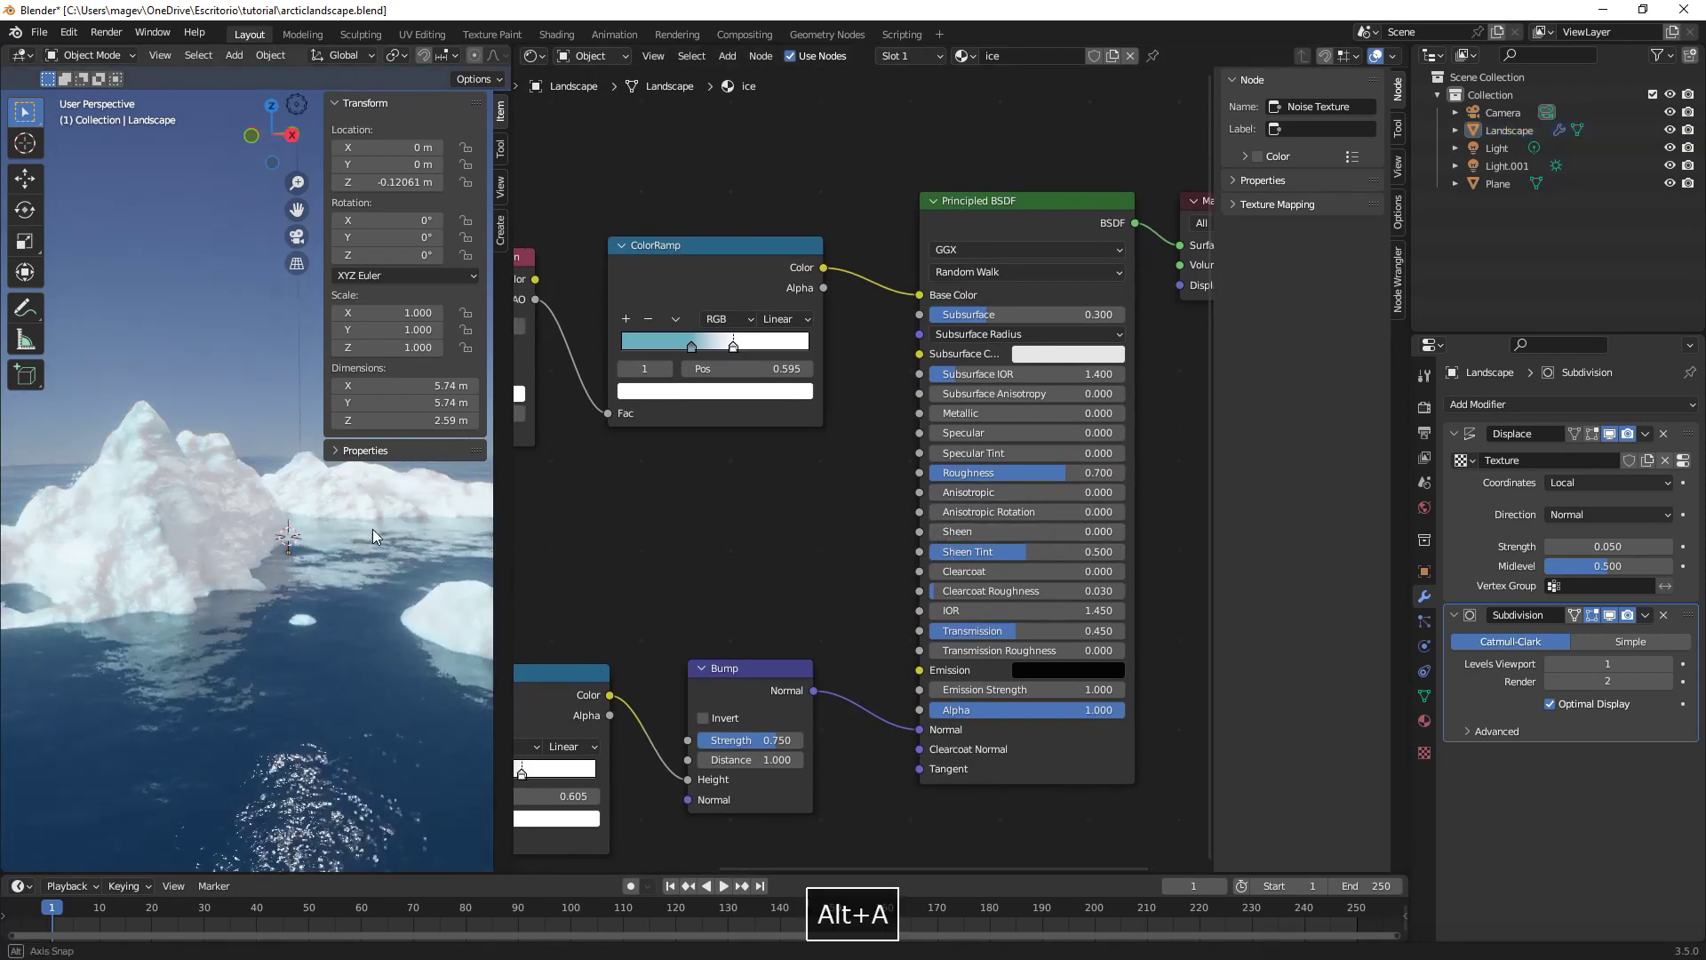
scroll(345, 521, "down", 4)
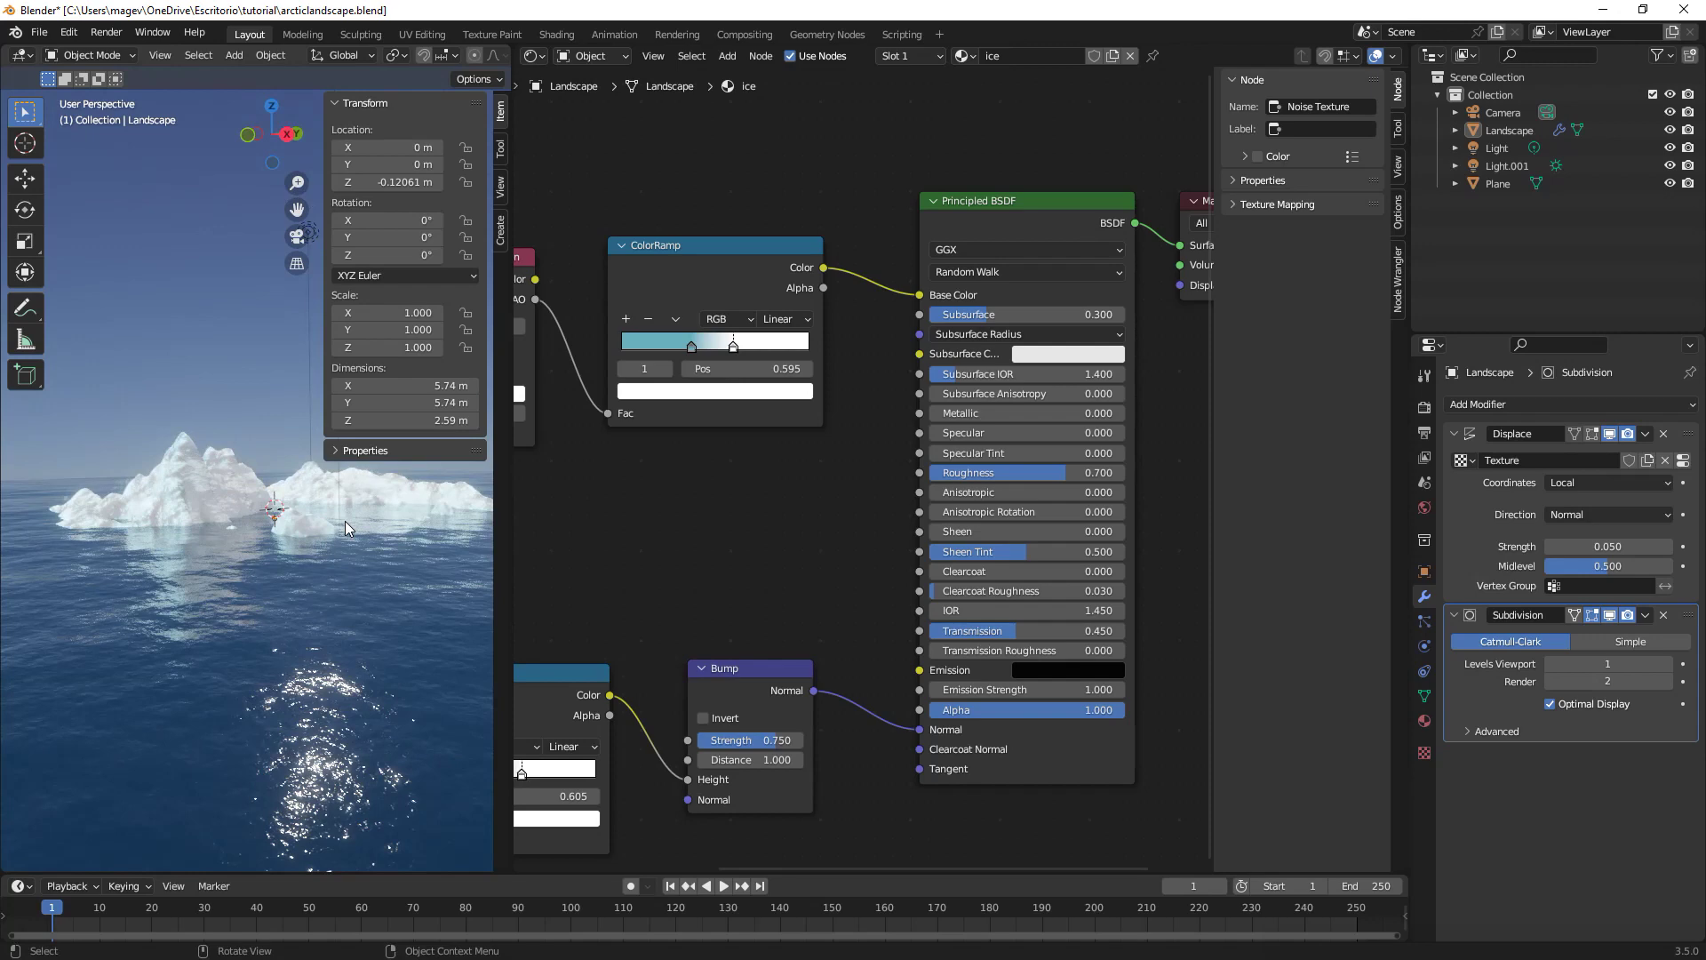
scroll(349, 526, "up", 5)
scroll(349, 526, "down", 2)
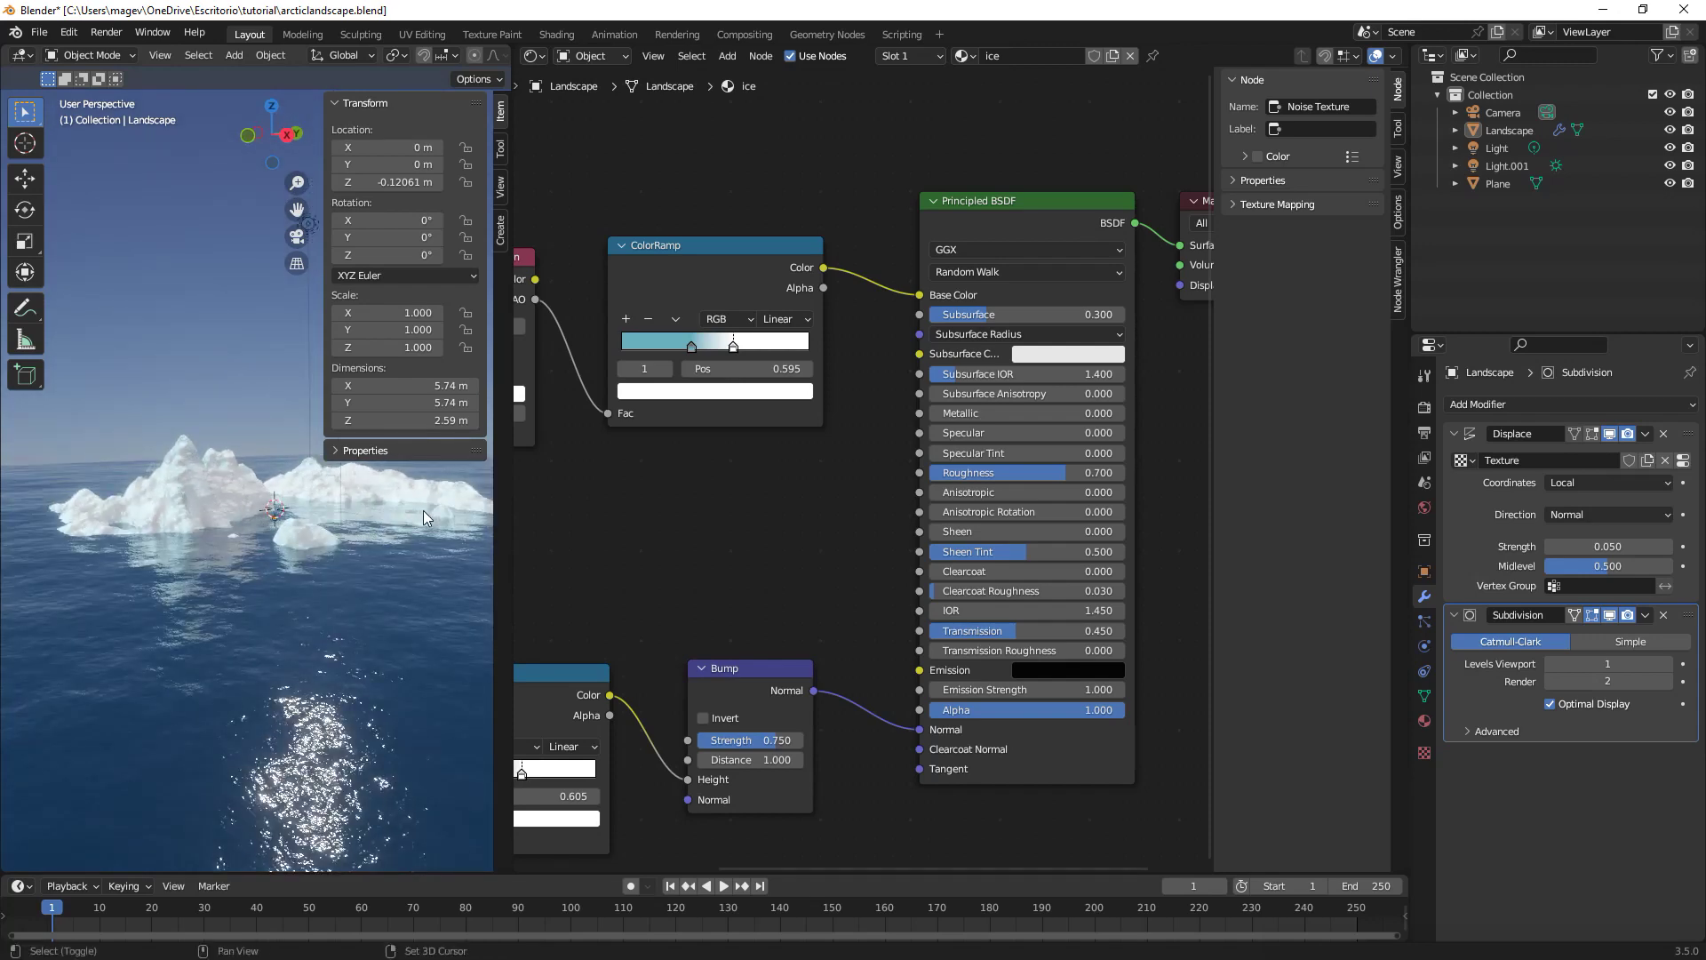
middle_click_drag(423, 510, 307, 588, "shift")
left_click(271, 277)
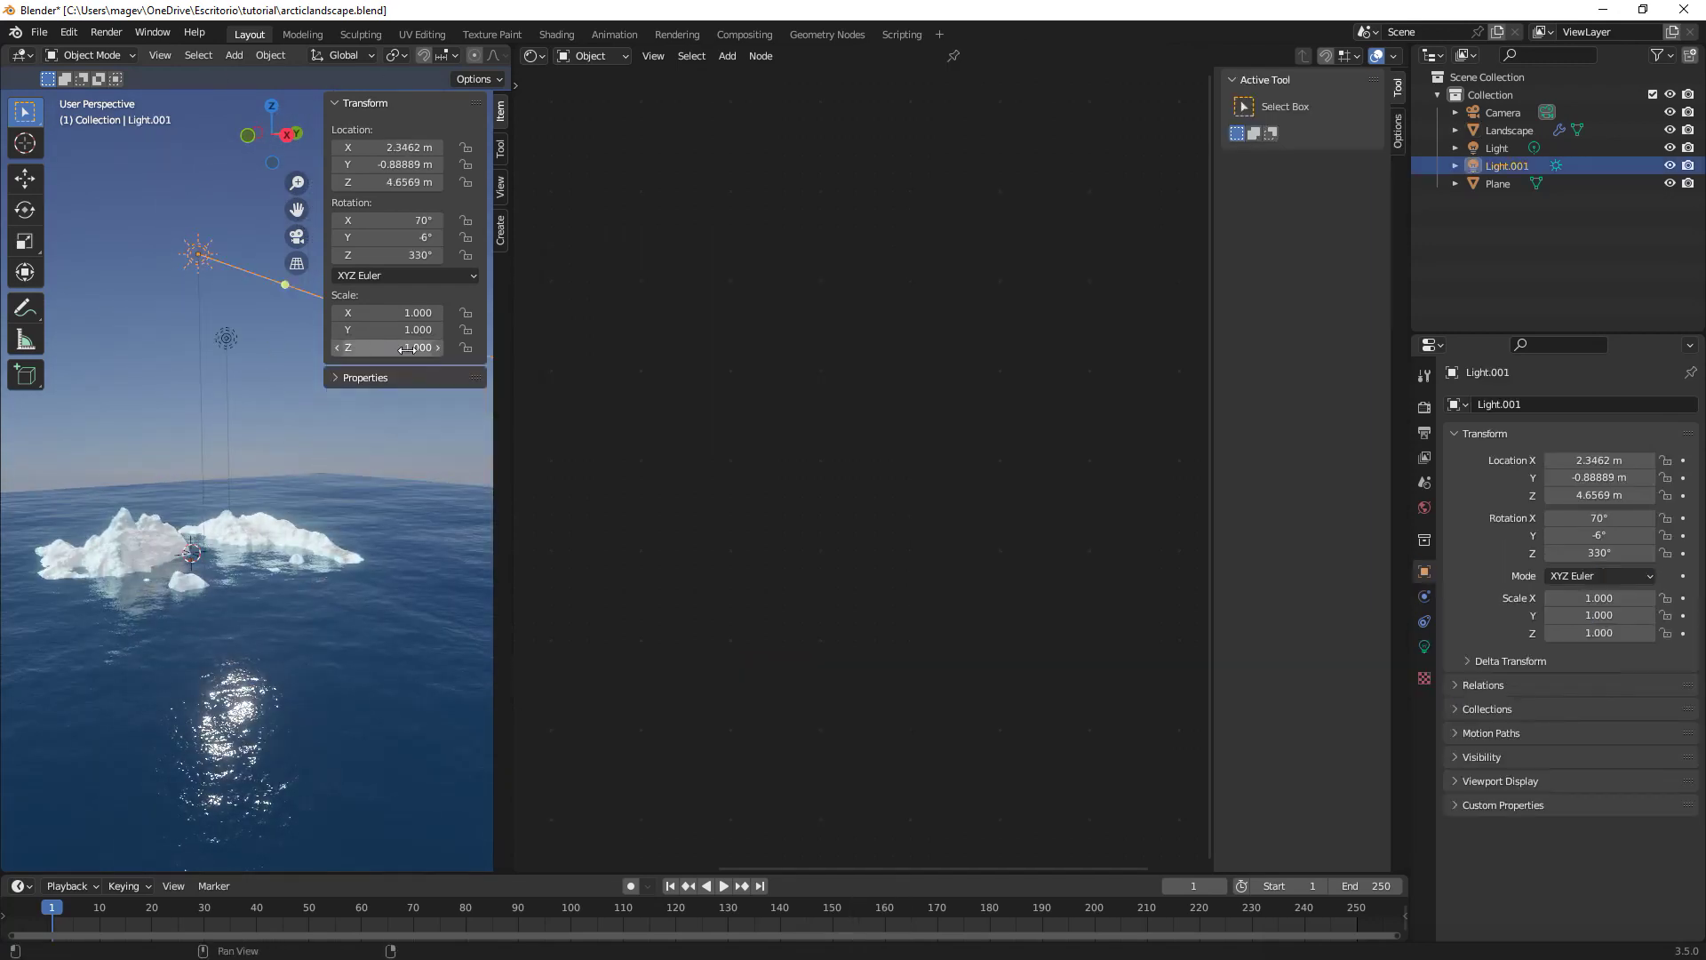
key("n")
key("n")
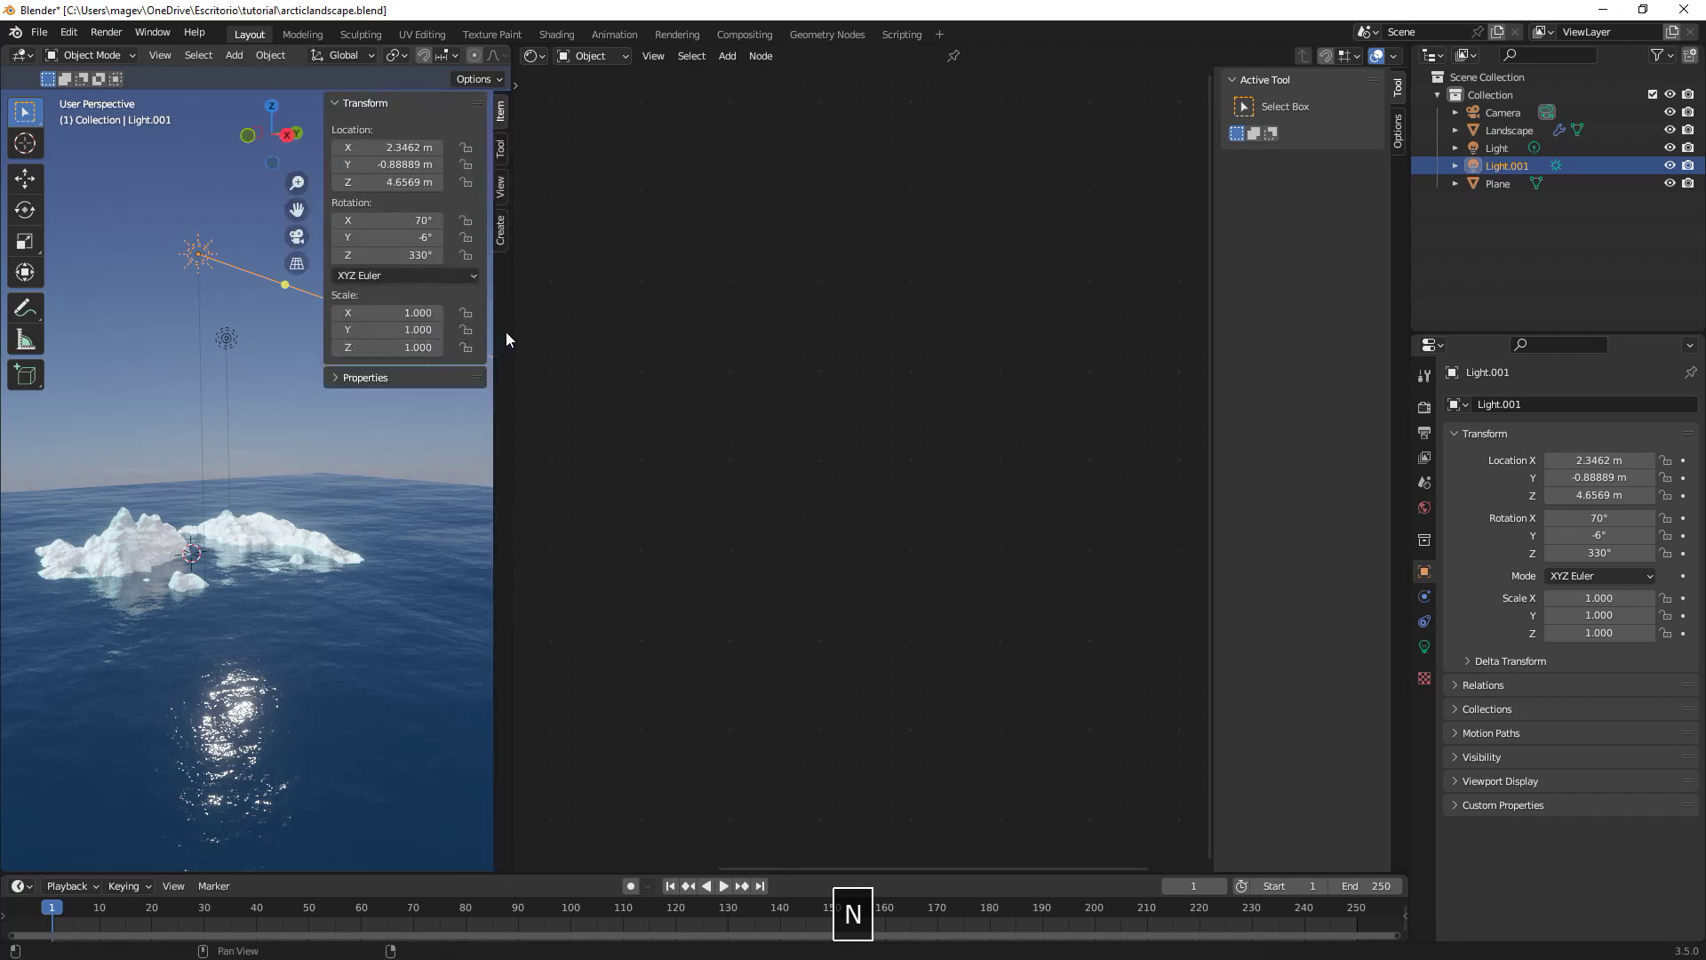
Widen the 3D viewport and examine the icebergs and their water reflections from closer up.
left_click_drag(510, 327, 959, 347)
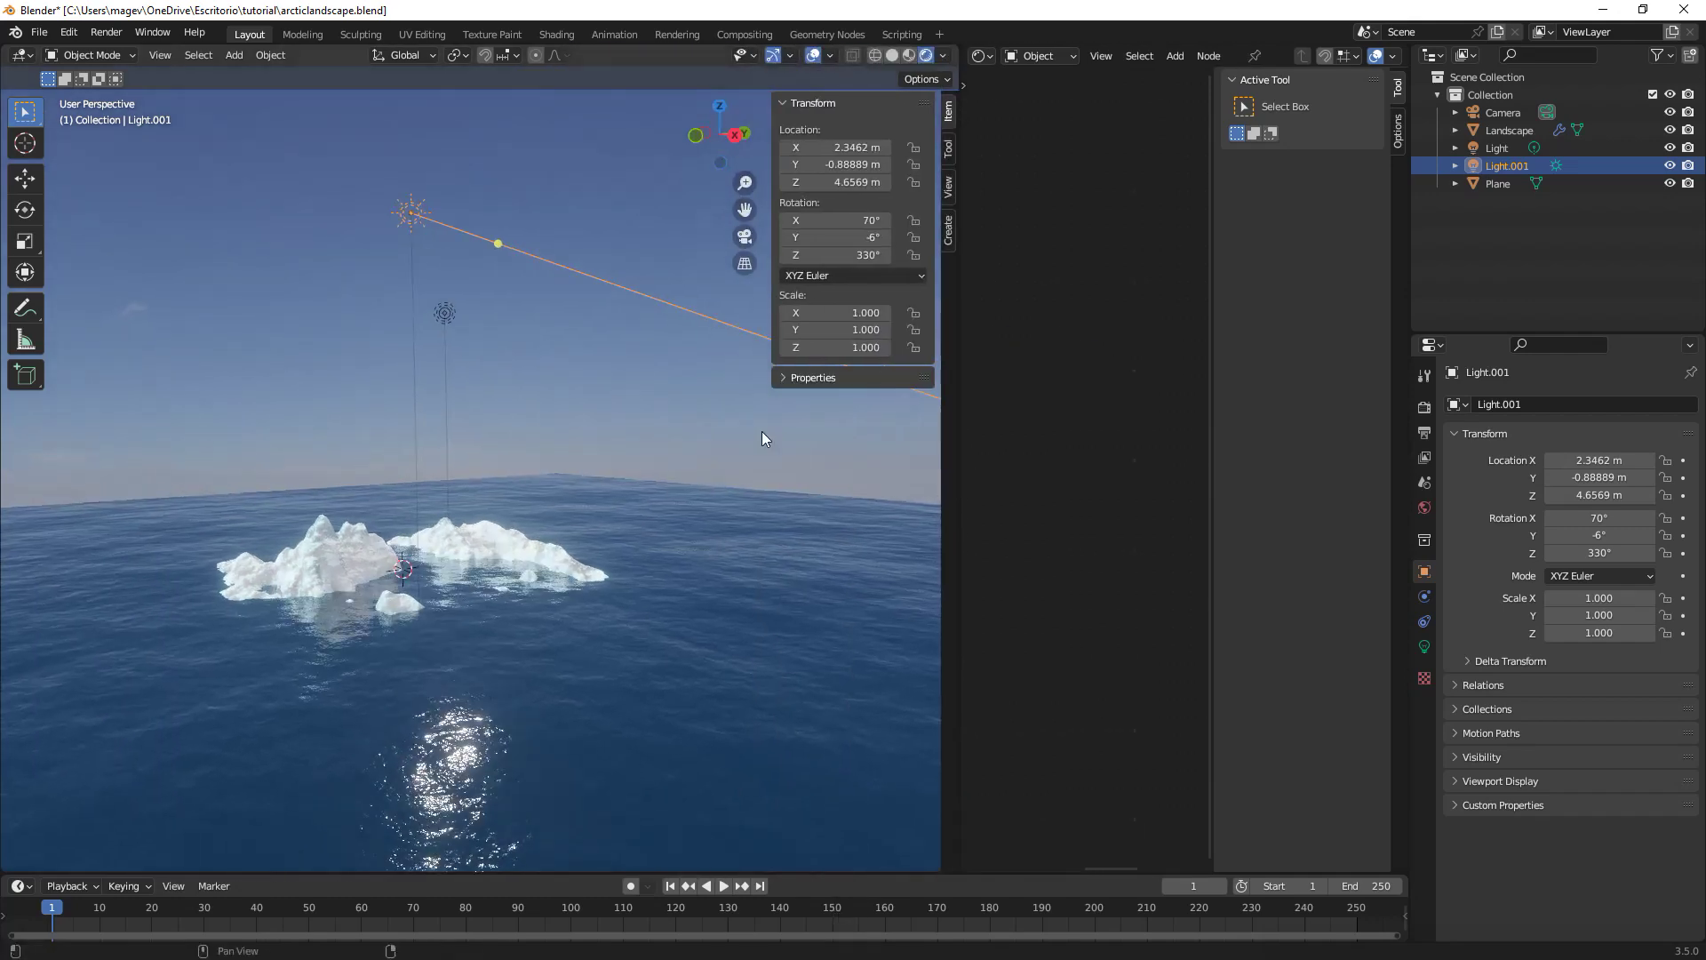
middle_click_drag(679, 485, 669, 447)
scroll(673, 464, "up", 2)
scroll(669, 447, "up", 2)
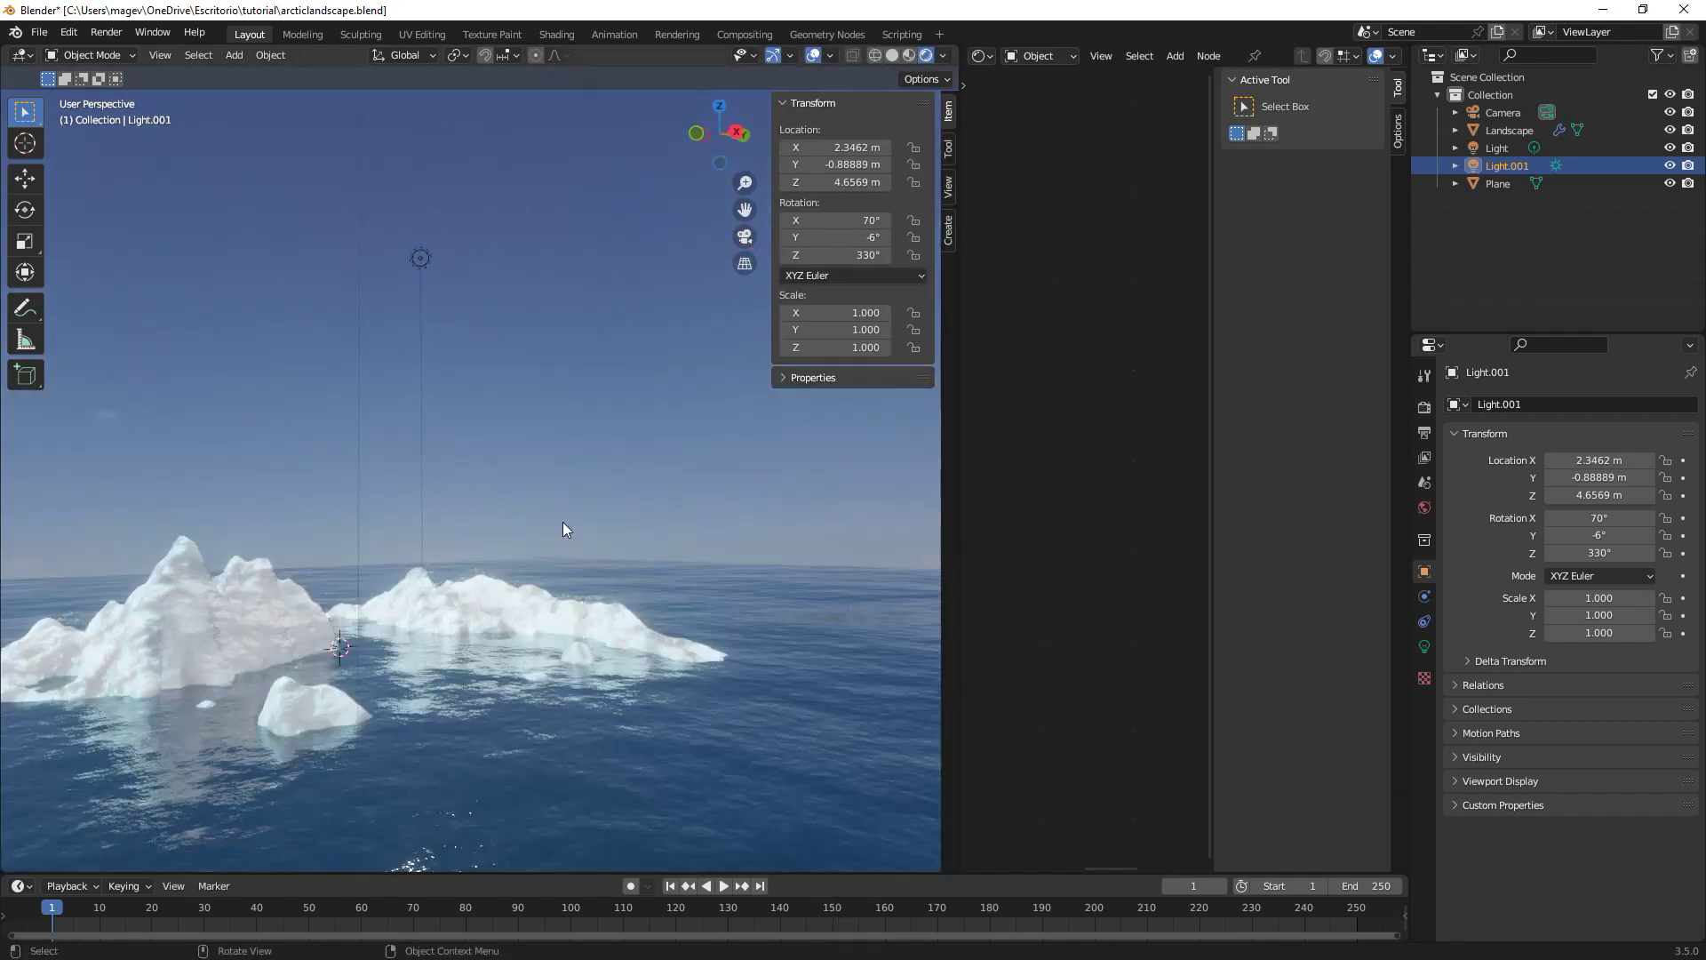
middle_click_drag(562, 520, 630, 467, "shift")
scroll(662, 444, "up", 3)
scroll(636, 456, "down", 3)
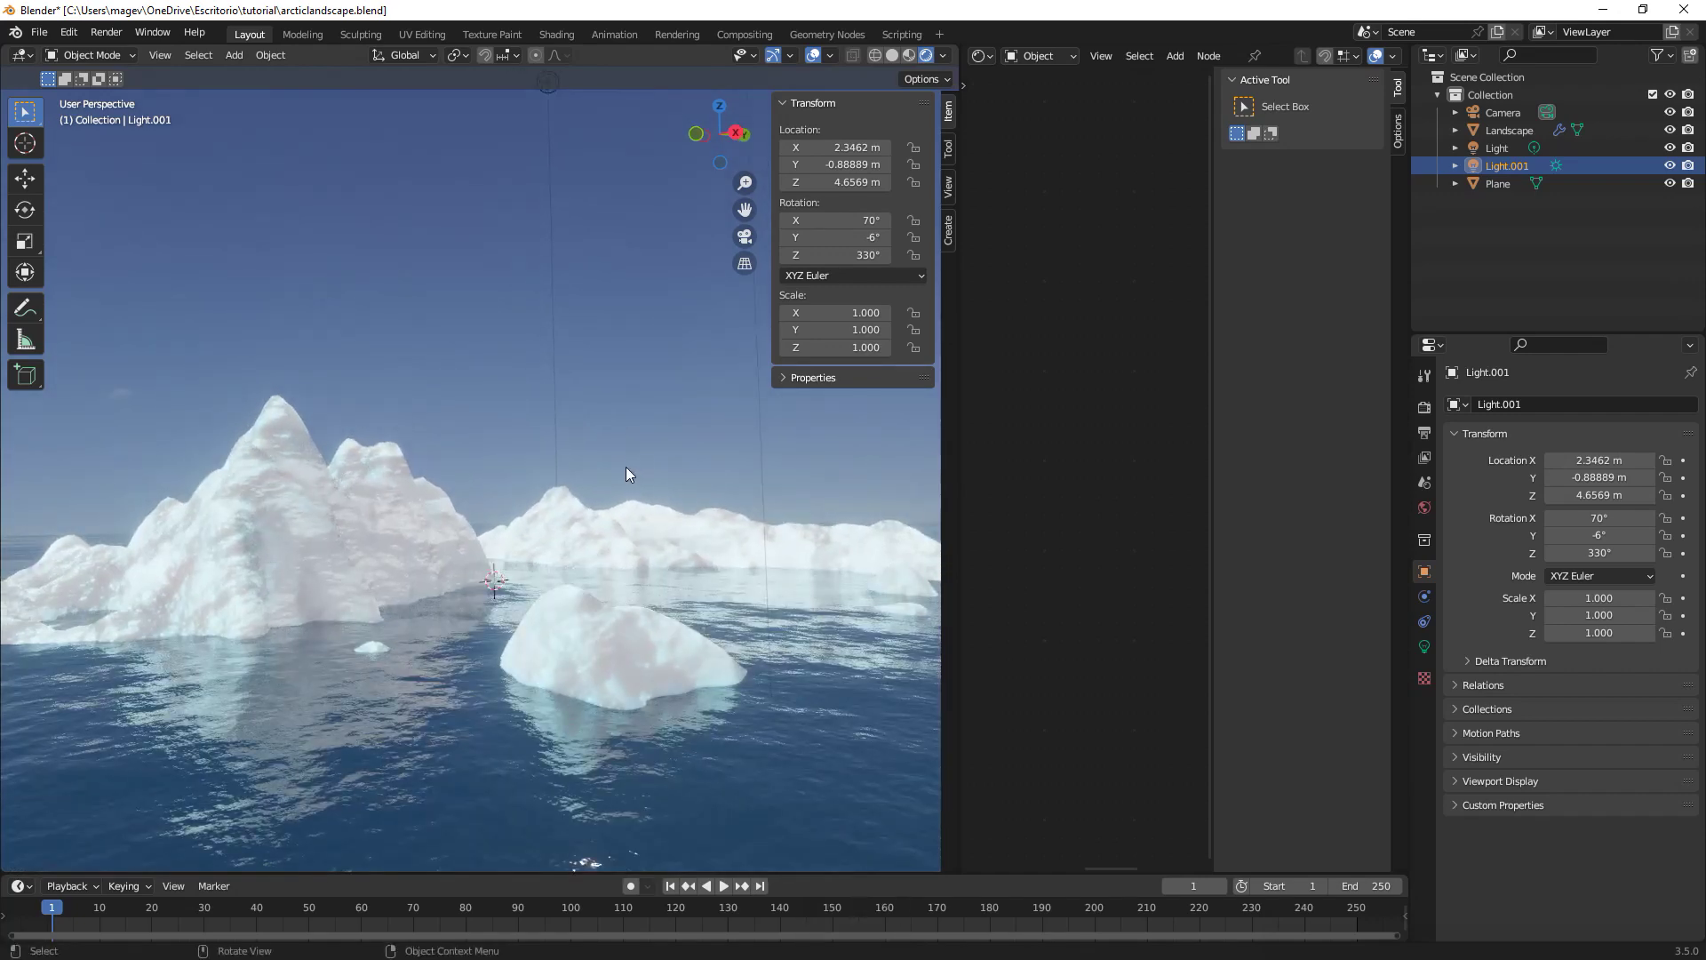
Select the landscape, widen the shader editor, and move the dark stop of the Bump's ColorRamp to 0.464.
left_click(396, 521)
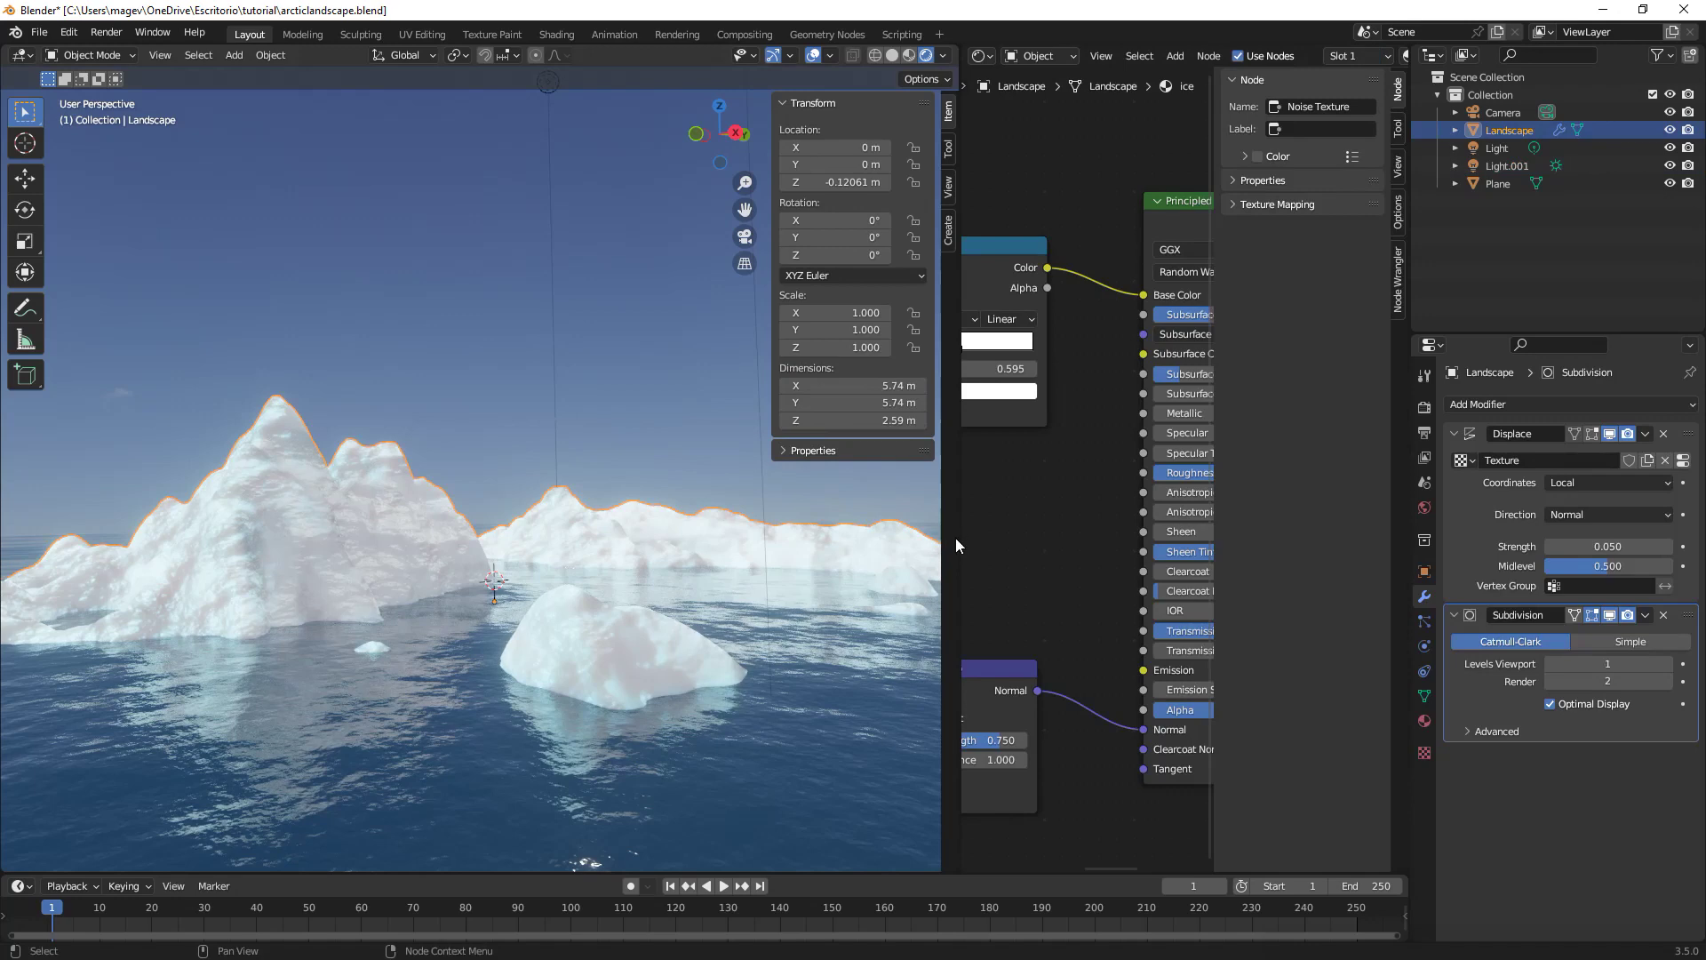
left_click_drag(960, 541, 489, 541)
middle_click_drag(618, 553, 906, 390)
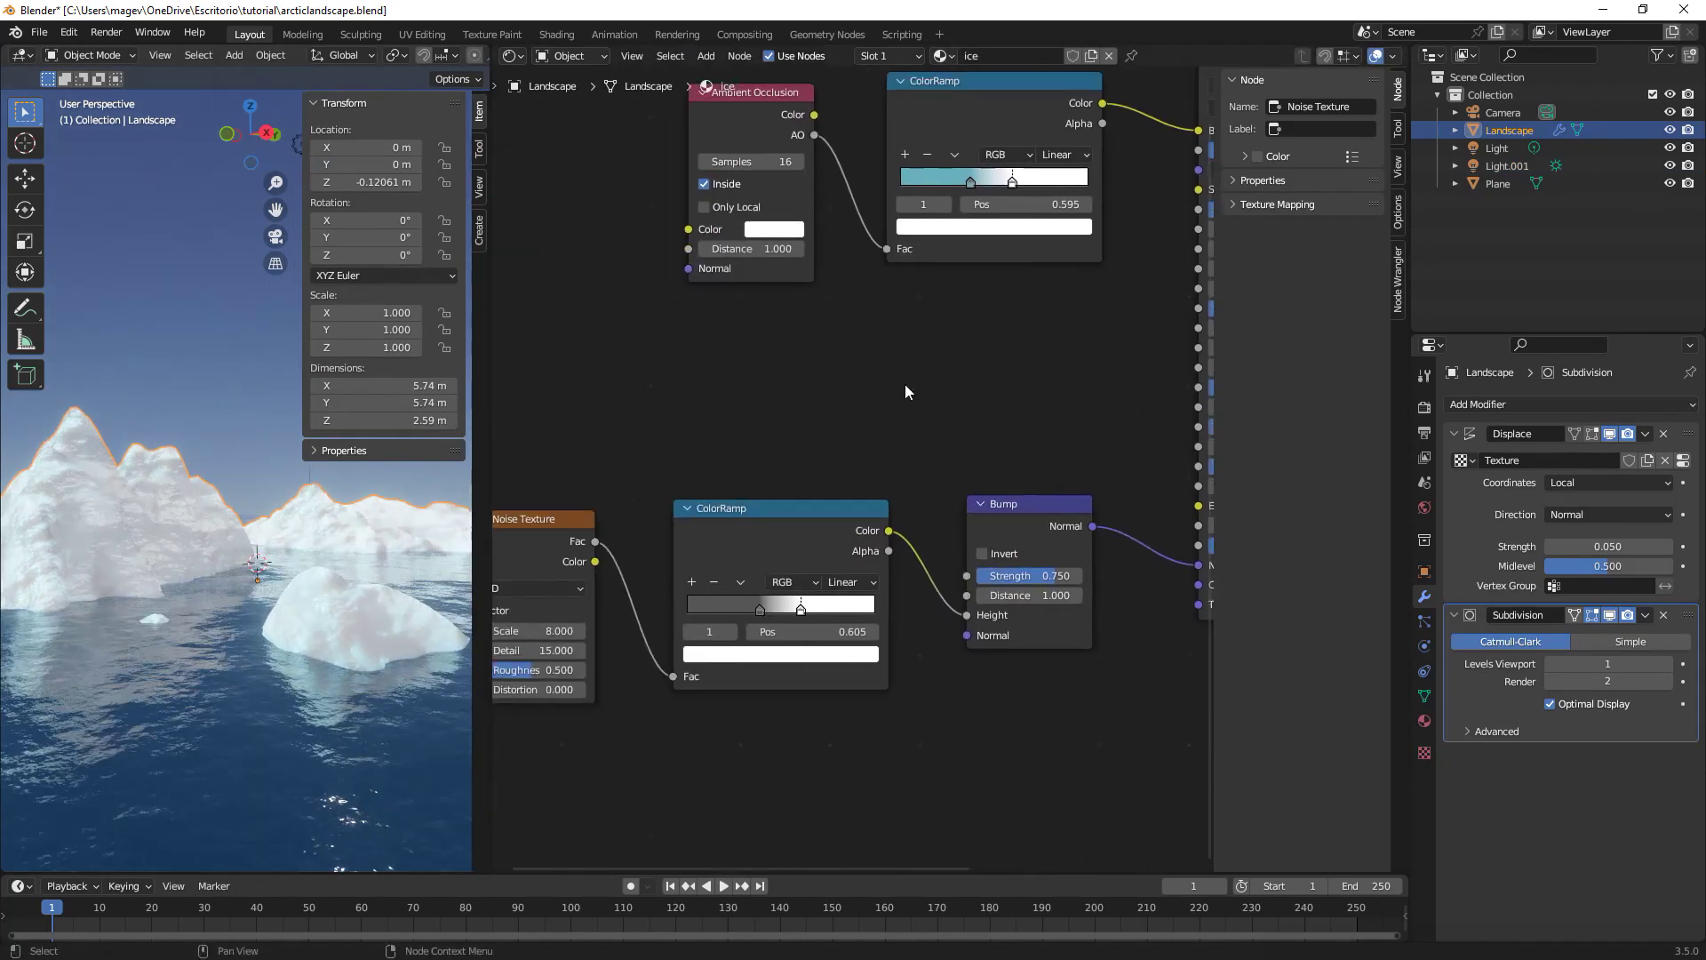
scroll(825, 512, "up", 2)
middle_click_drag(825, 512, 845, 483)
scroll(853, 467, "up", 3)
mouse_move(782, 509)
left_mouse_down()
mouse_move(948, 520)
mouse_move(814, 508)
left_mouse_up()
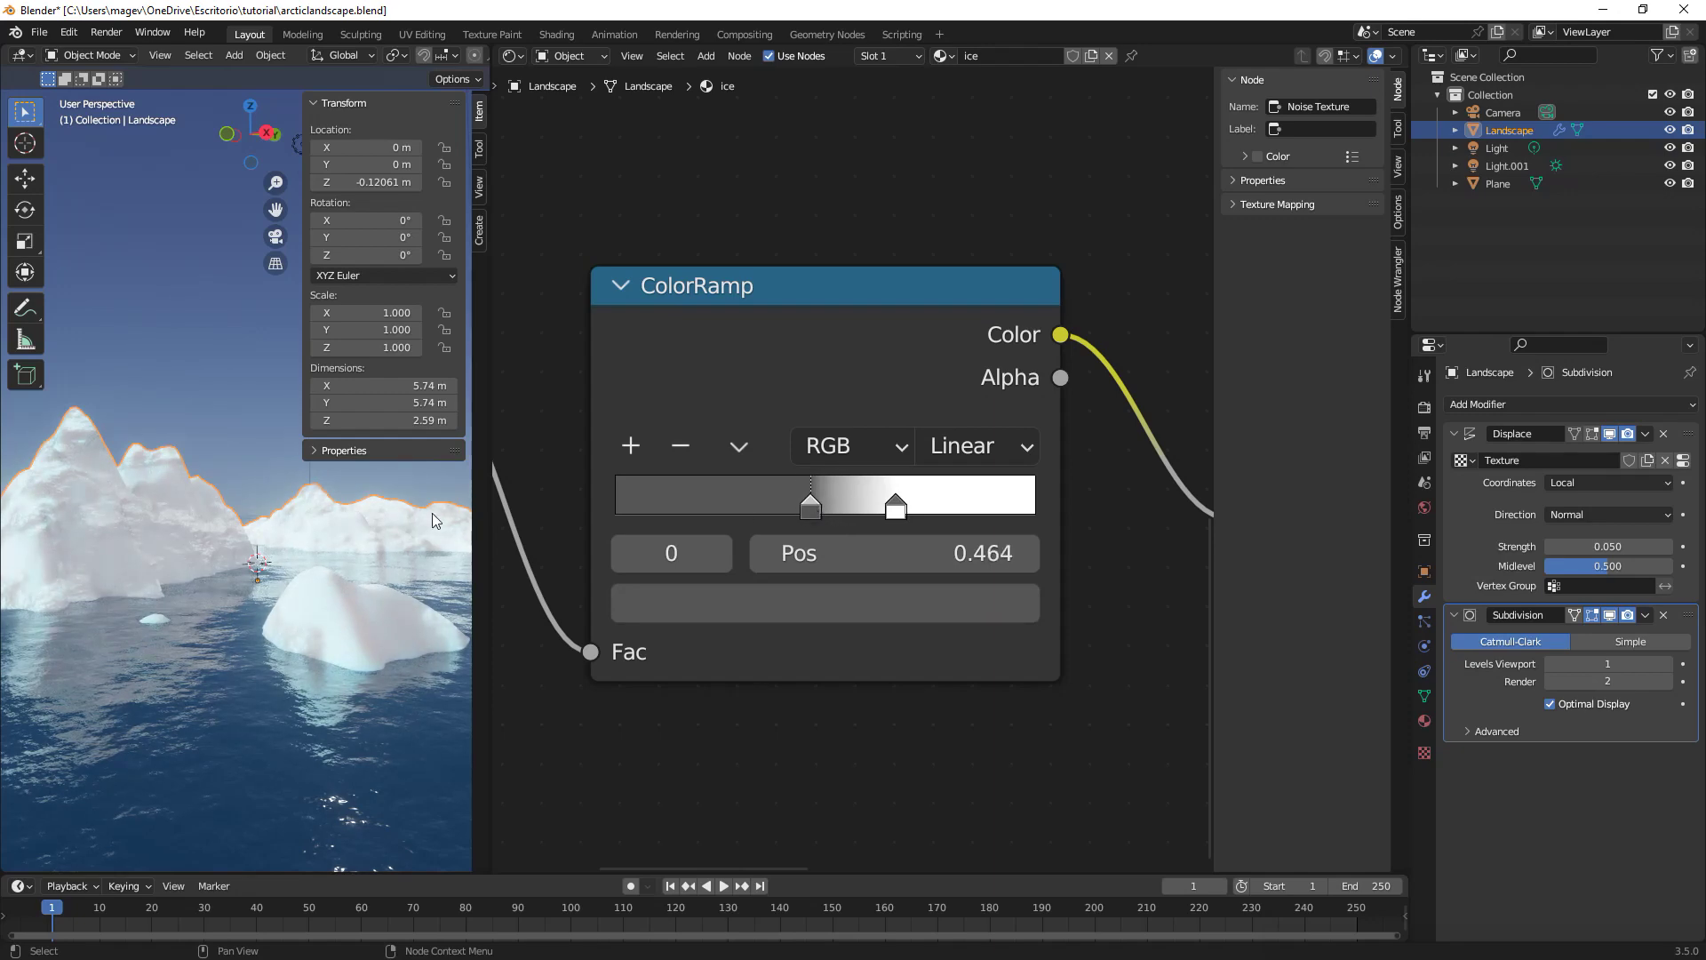
Set the projection of the world's qwantani_puresky_4k.exr environment texture to Mirror Ball.
middle_click_drag(434, 520, 205, 493)
scroll(167, 515, "up", 1)
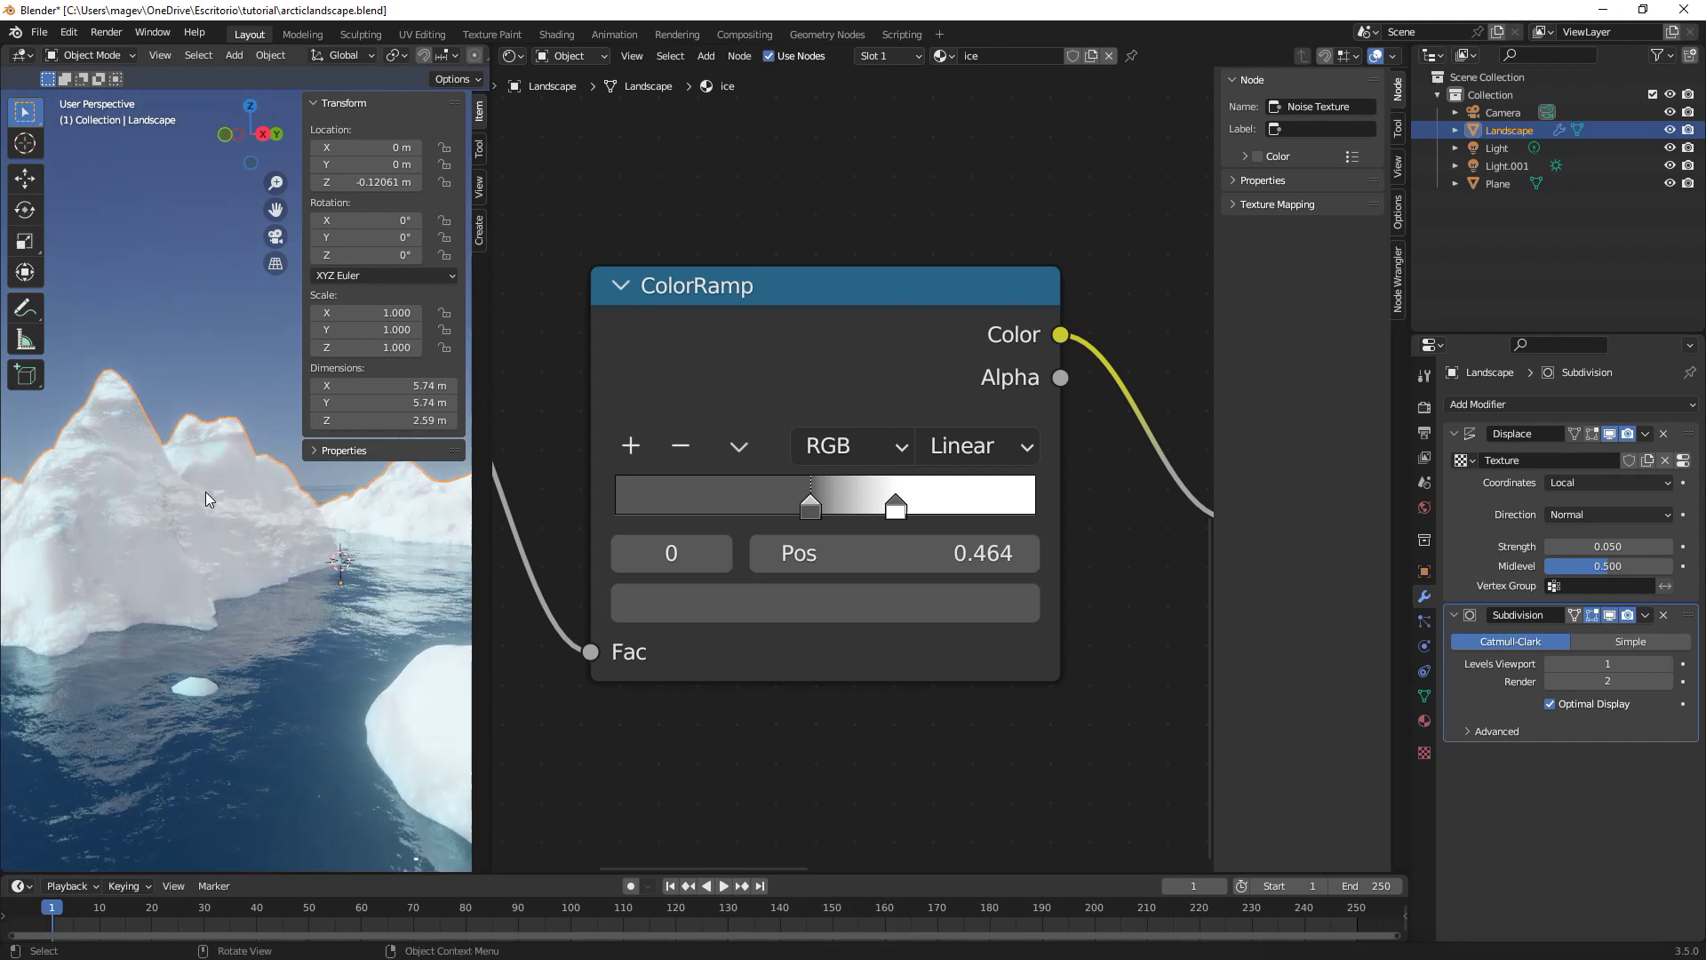
scroll(205, 493, "down", 3)
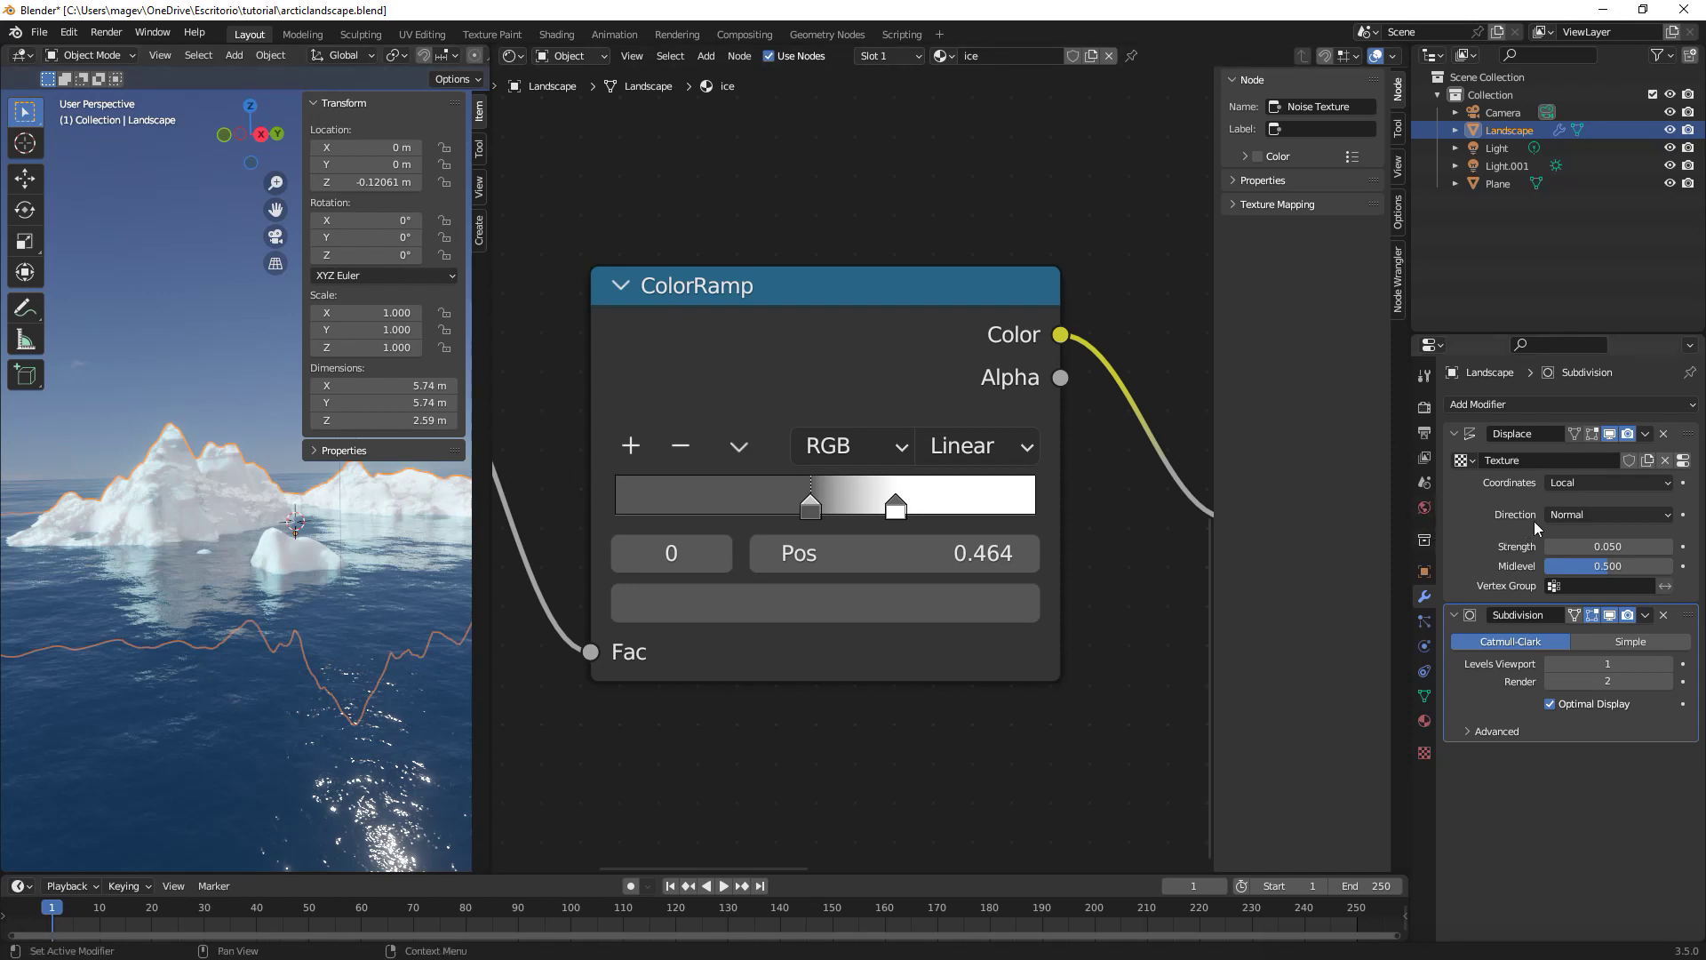
left_click(1425, 507)
left_click(1582, 589)
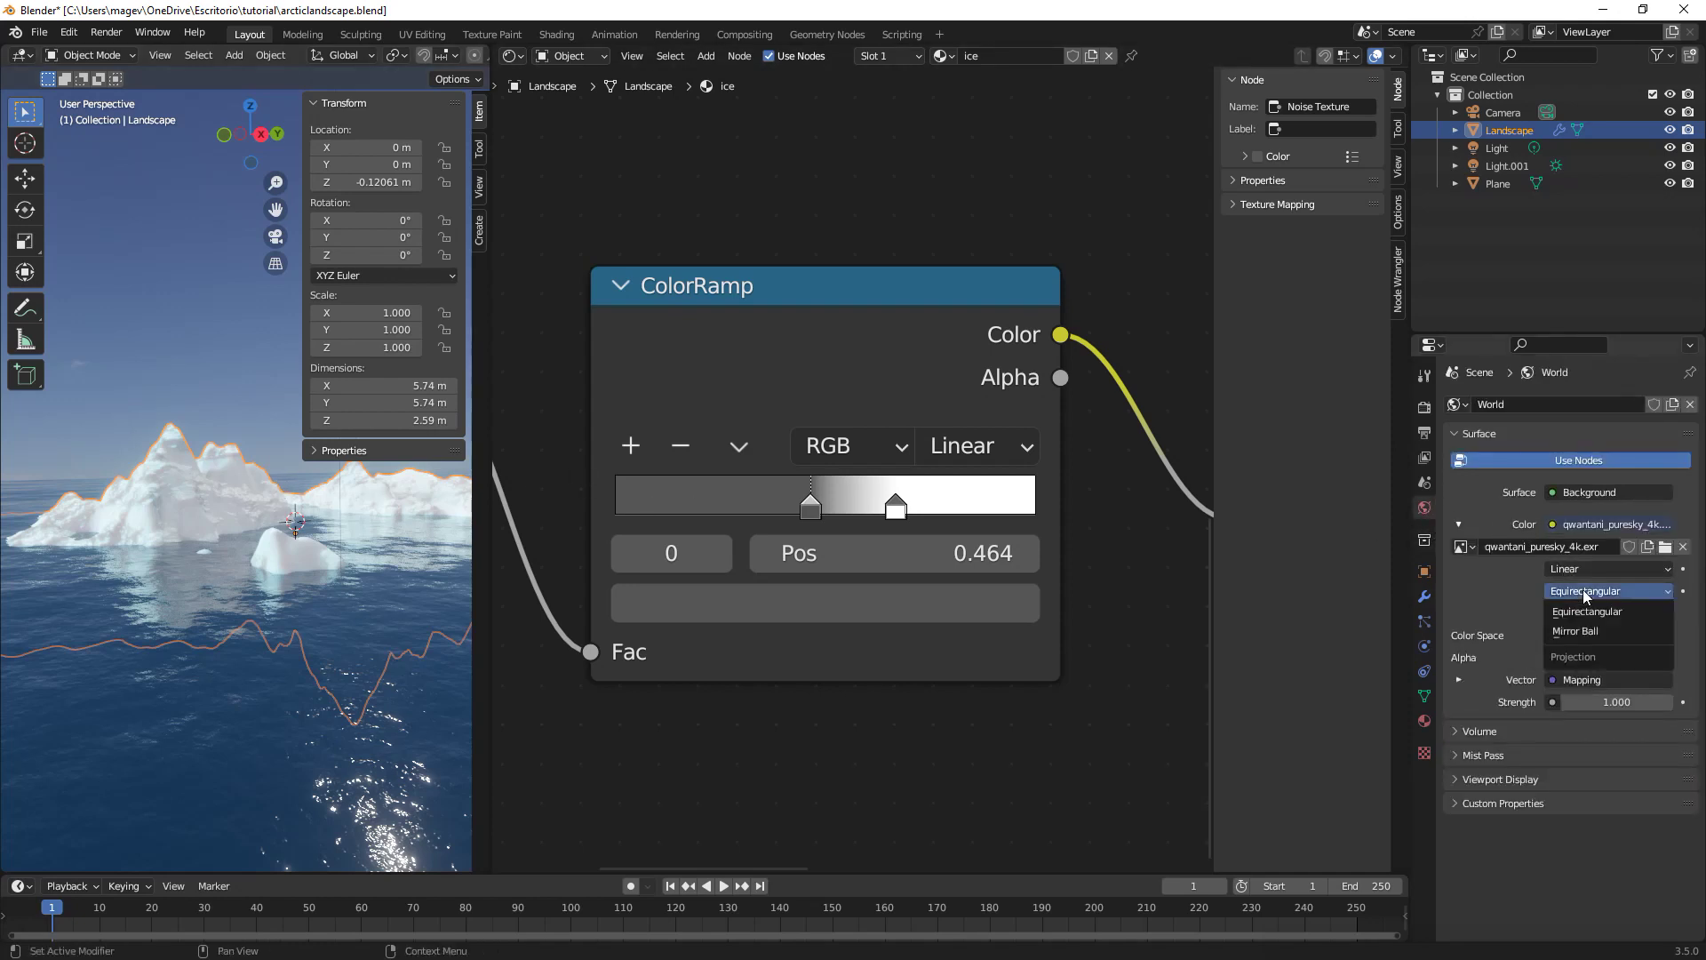
left_click(1579, 613)
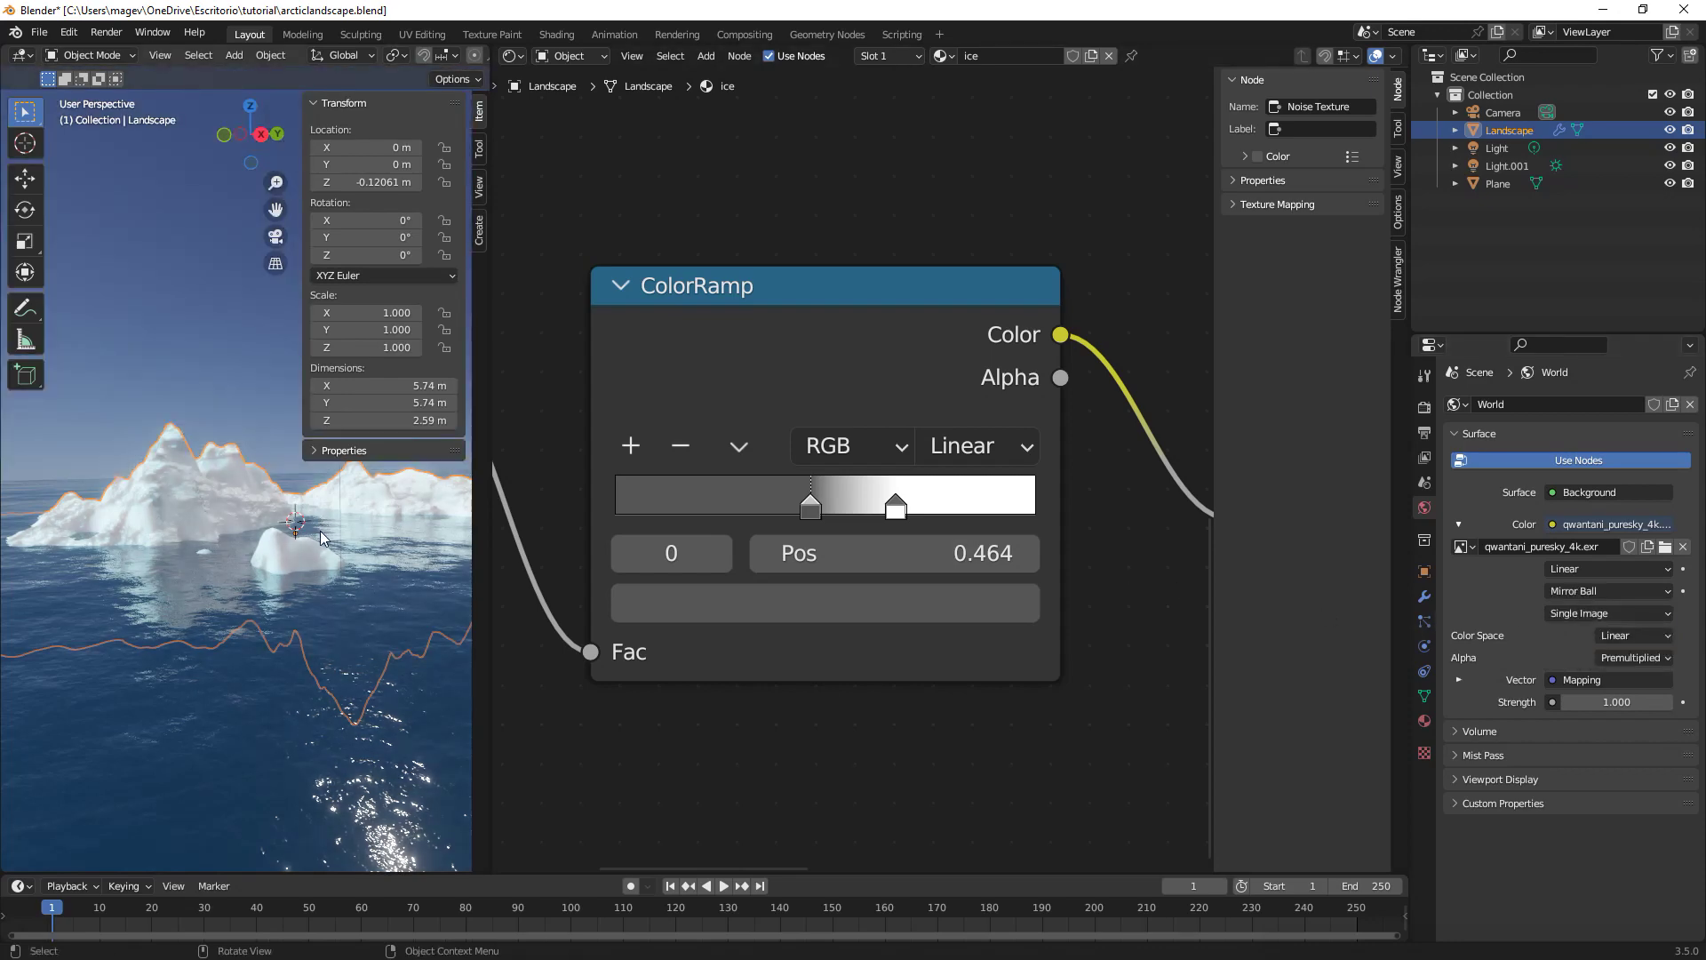
Expand the 3D viewport over the shader editor and frame the whole landscape on the ocean.
scroll(337, 509, "up", 5)
left_click_drag(487, 348, 745, 391)
left_click_drag(744, 51, 816, 302)
scroll(818, 317, "down", 3)
middle_click_drag(823, 340, 781, 334, "shift")
scroll(780, 335, "up", 1)
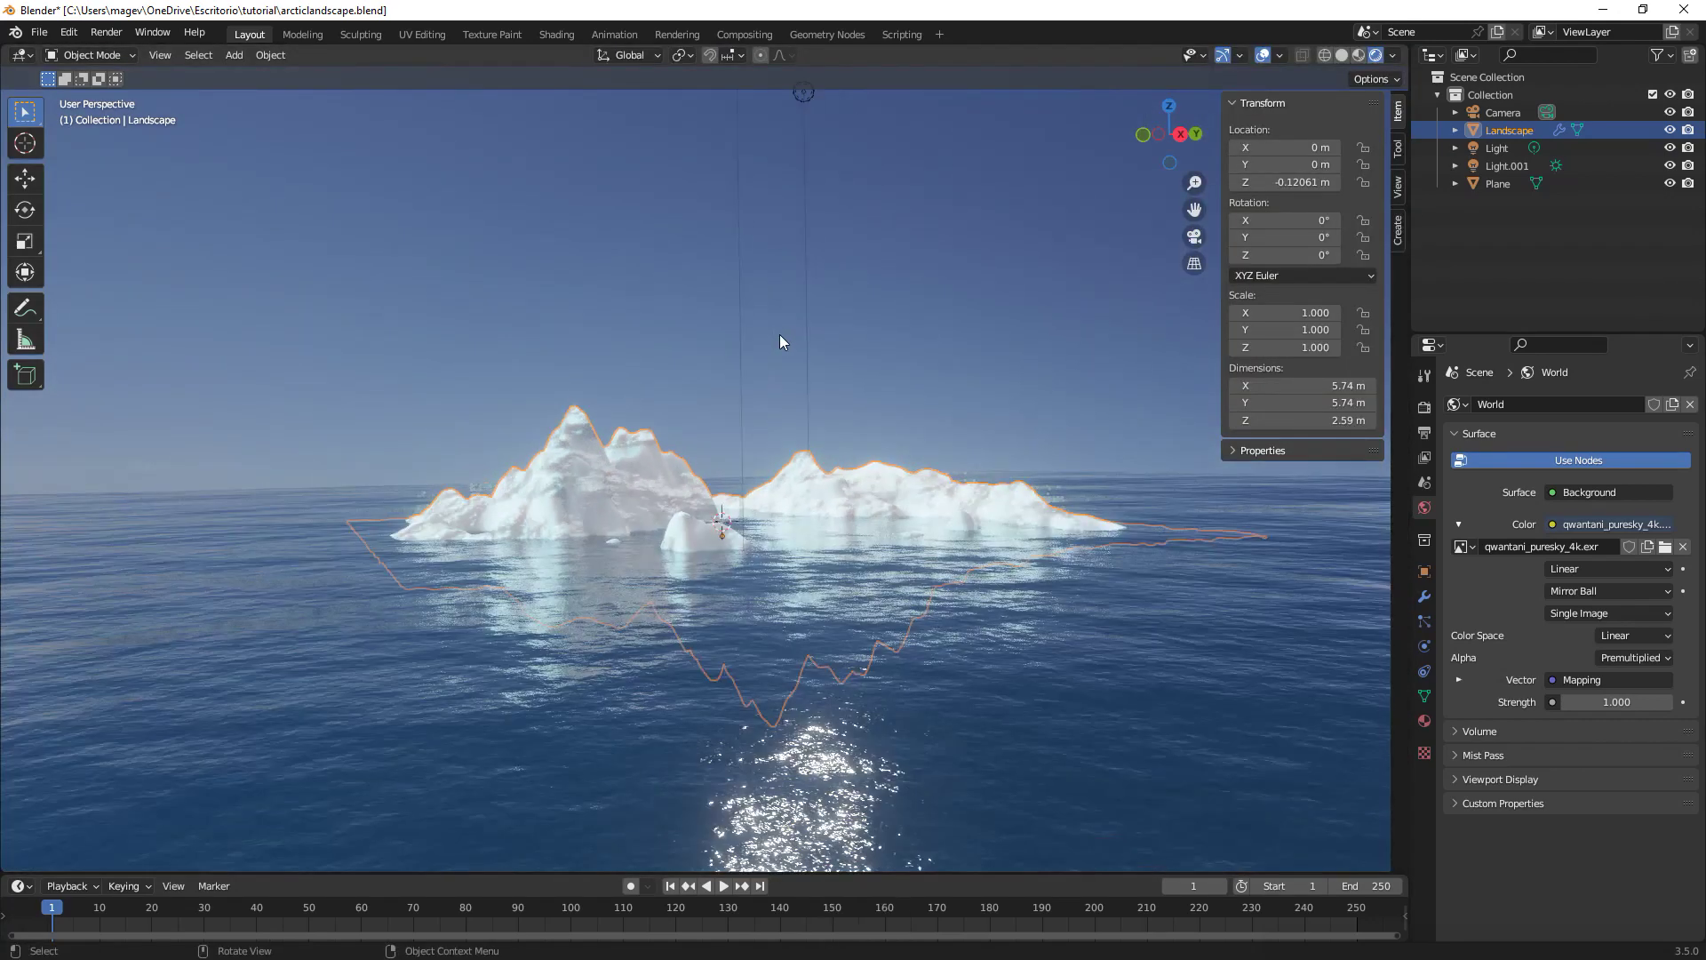
Align the camera to the current view of the icebergs, select it, and lock the camera to the view.
key("ctrl+alt+0")
left_click(1502, 112)
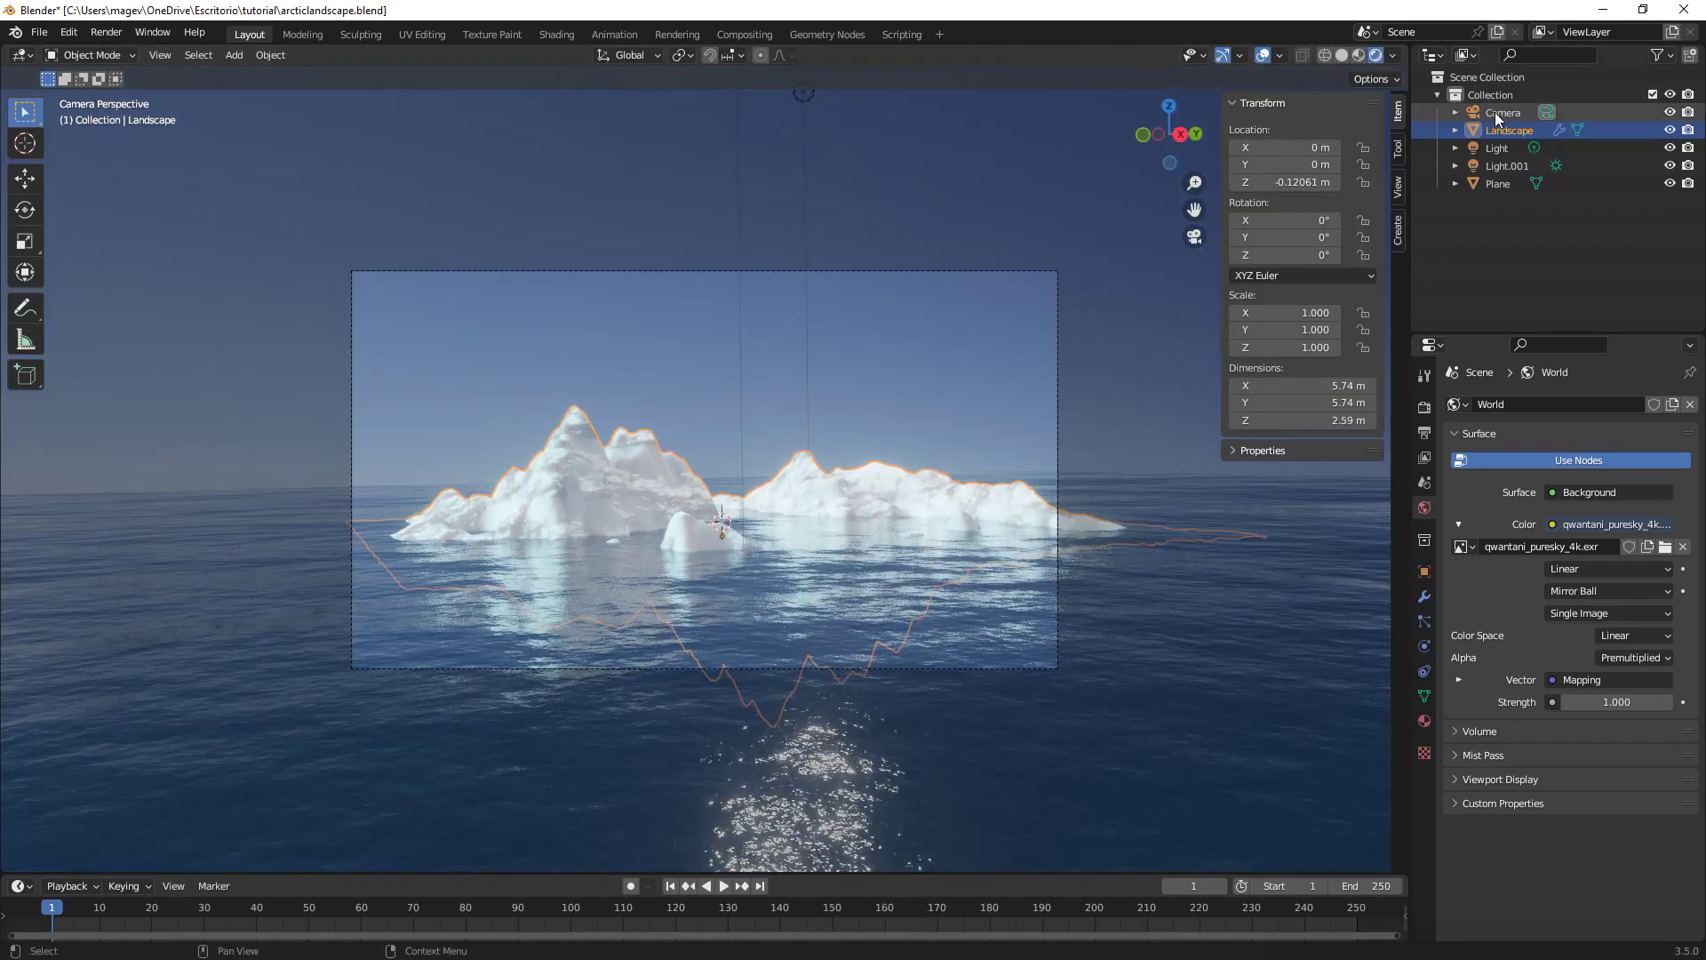
left_click(1397, 188)
left_click(1315, 324)
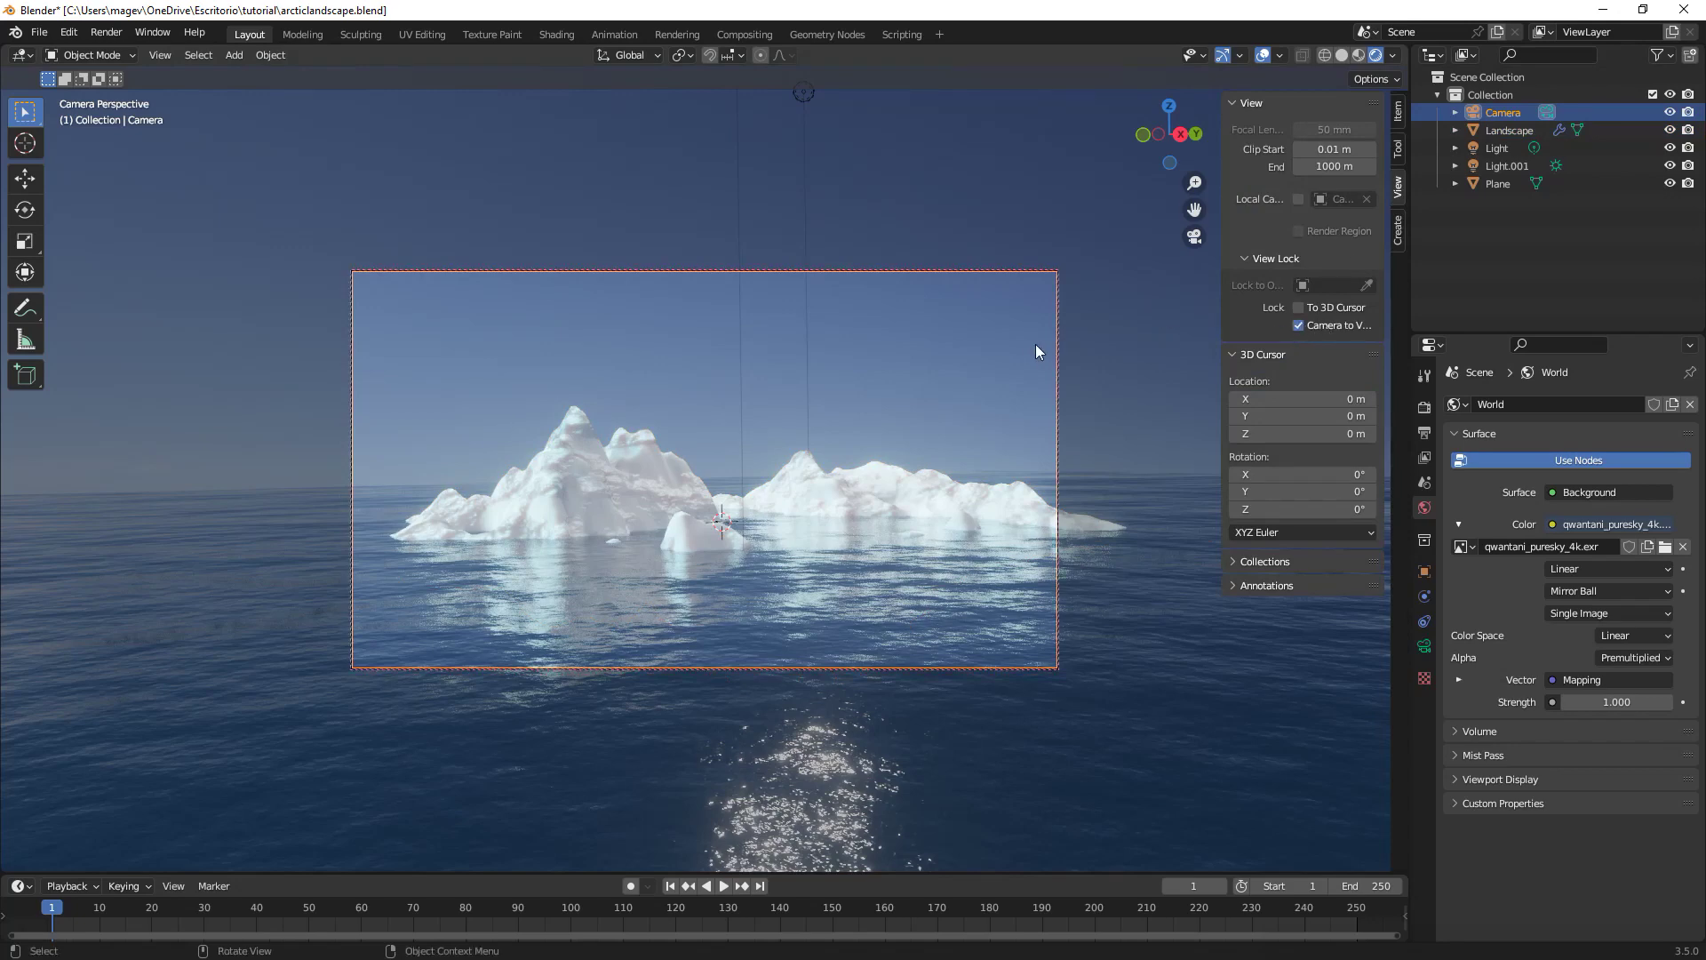
Reframe the camera on both icebergs and insert a Location & Rotation keyframe at frame 1.
middle_click_drag(1027, 345, 985, 329, "shift")
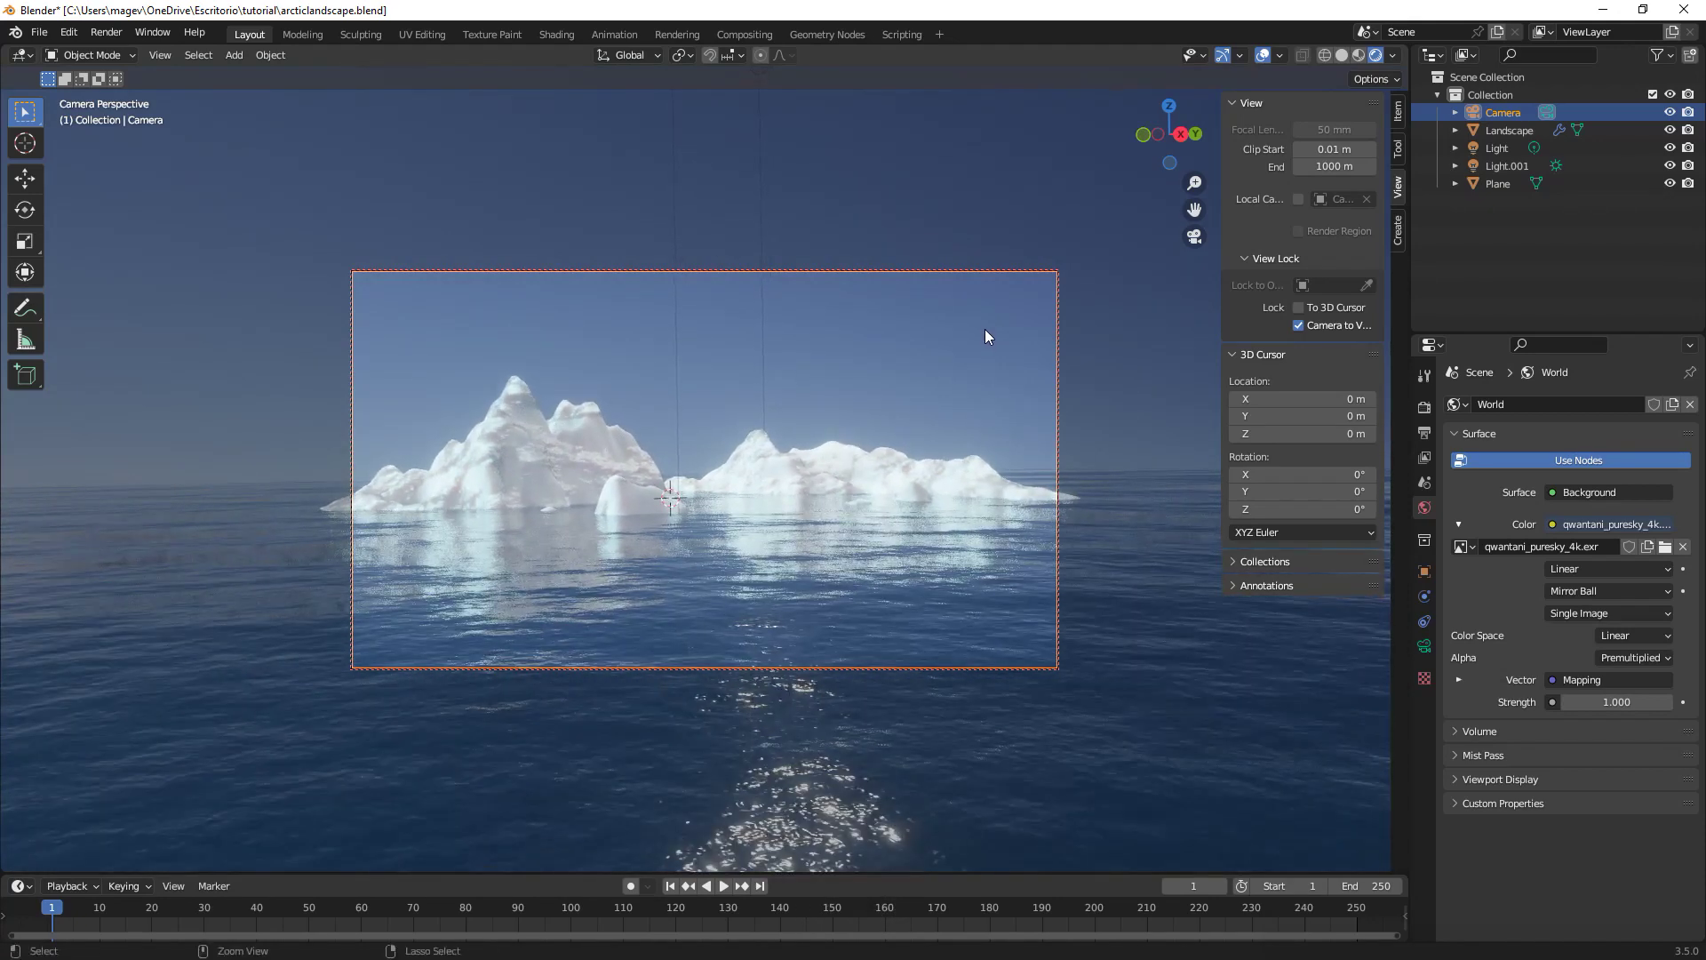
key("i")
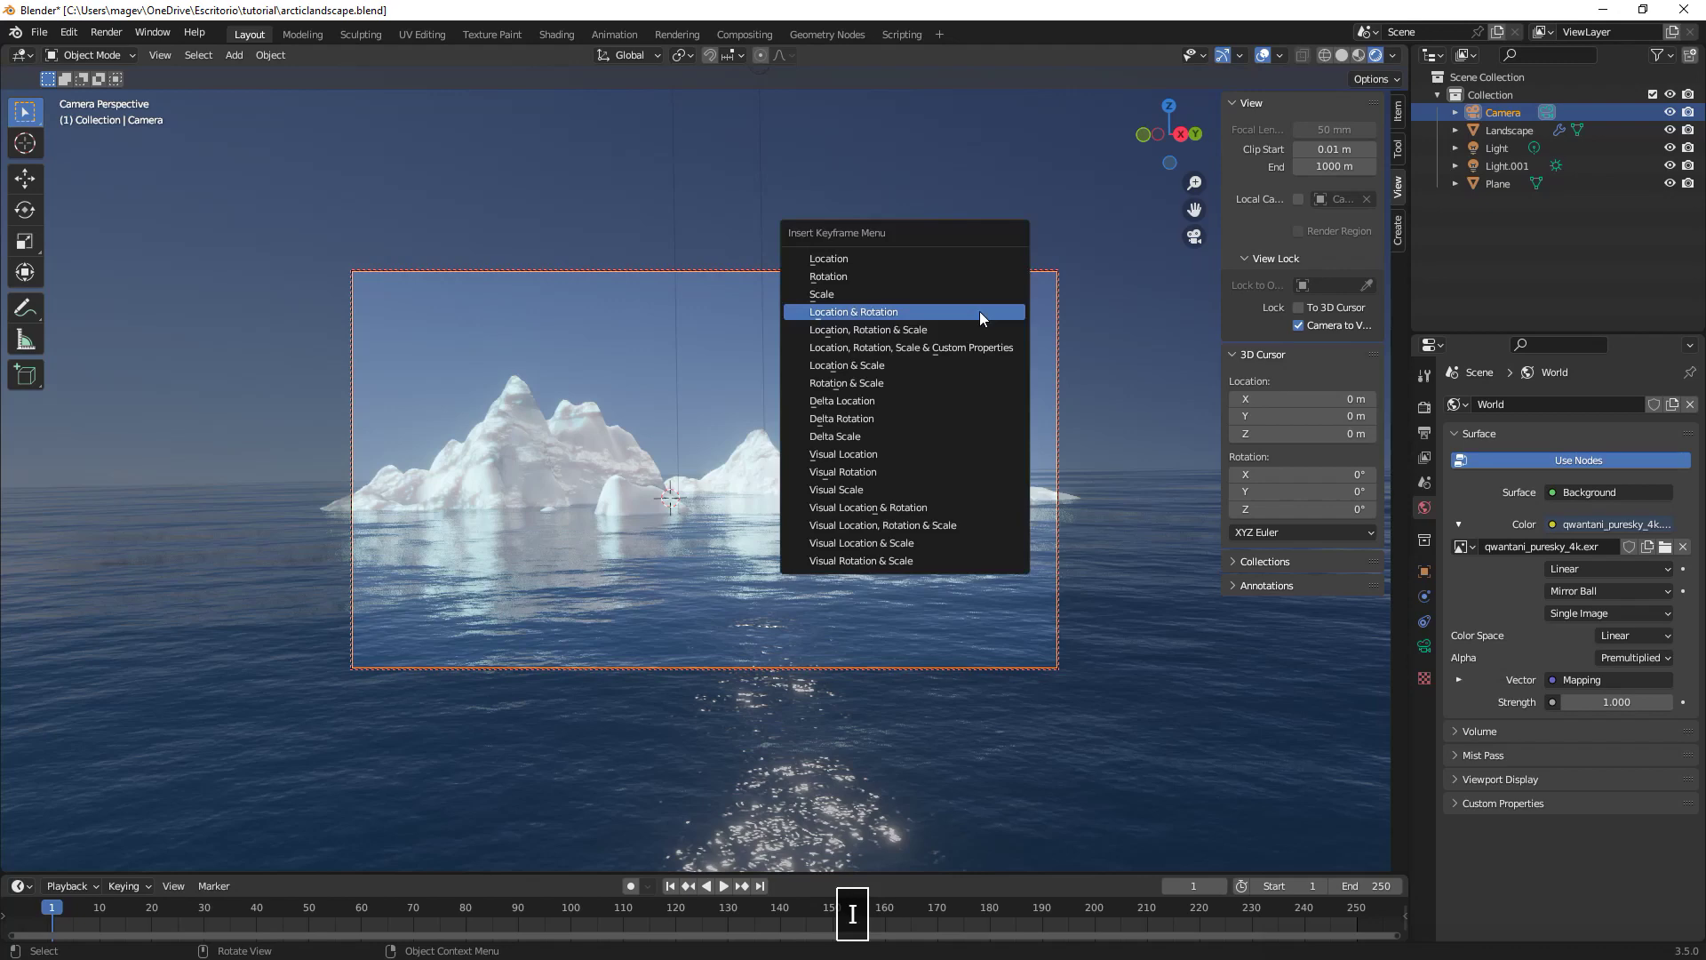
left_click(980, 313)
Go to frame 250, bring the camera closer to the icebergs, and insert a Location & Rotation keyframe.
left_click(760, 886)
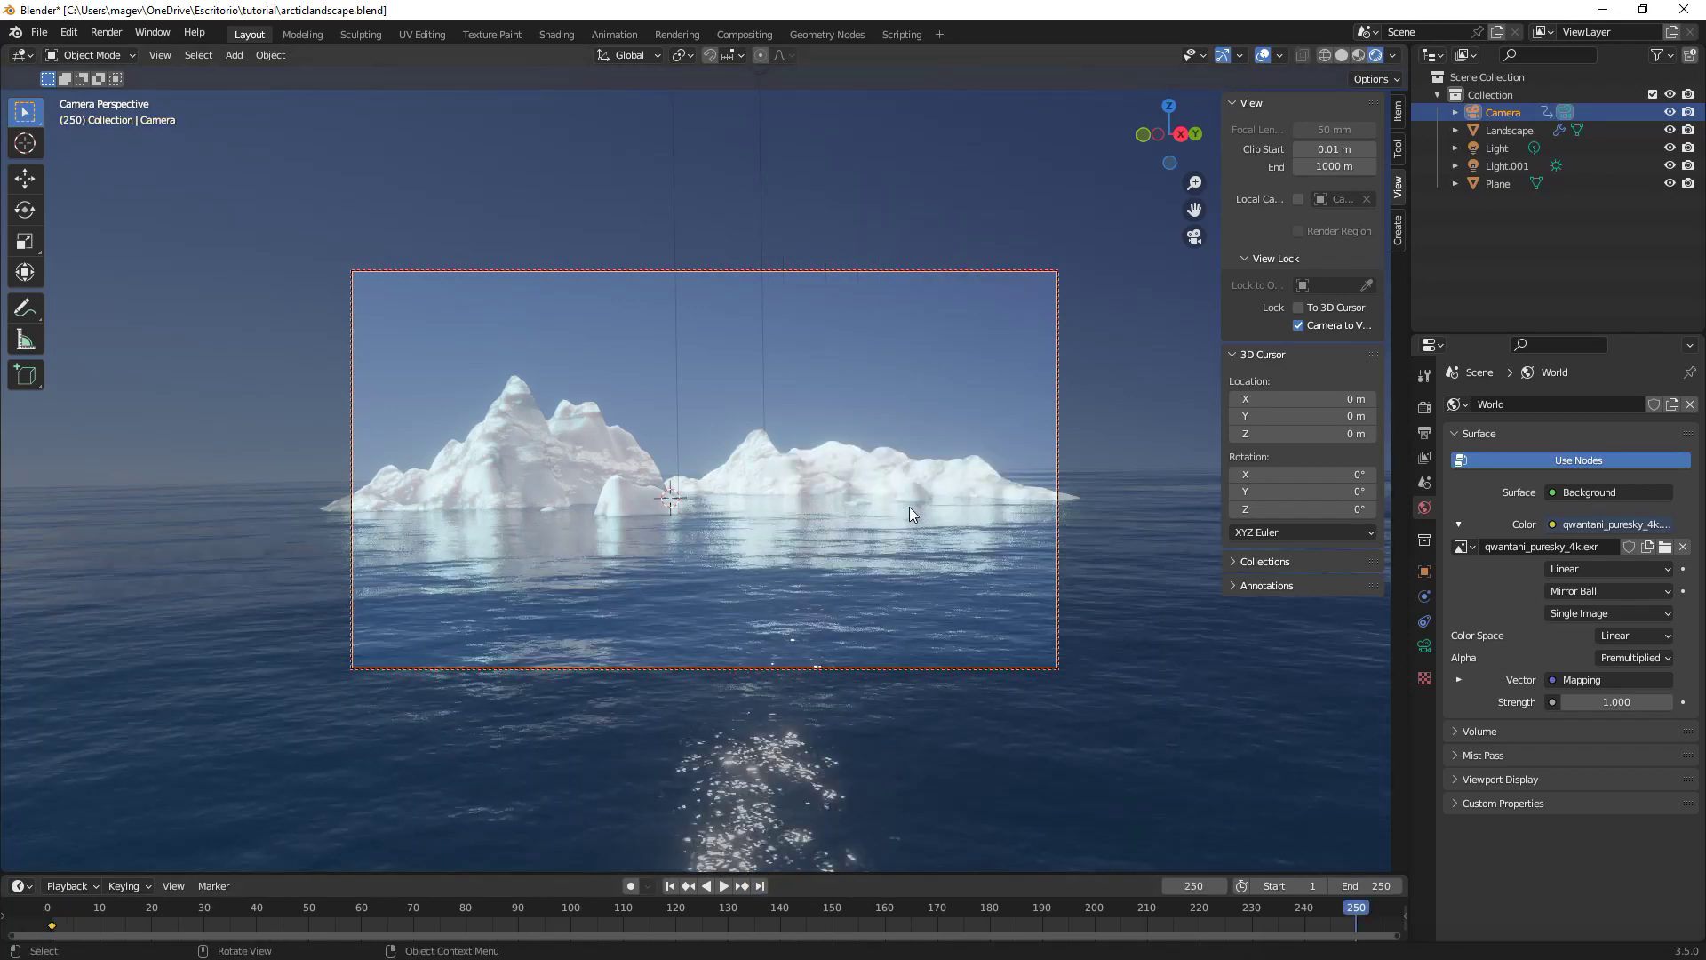
middle_click_drag(908, 521, 909, 483, "ctrl")
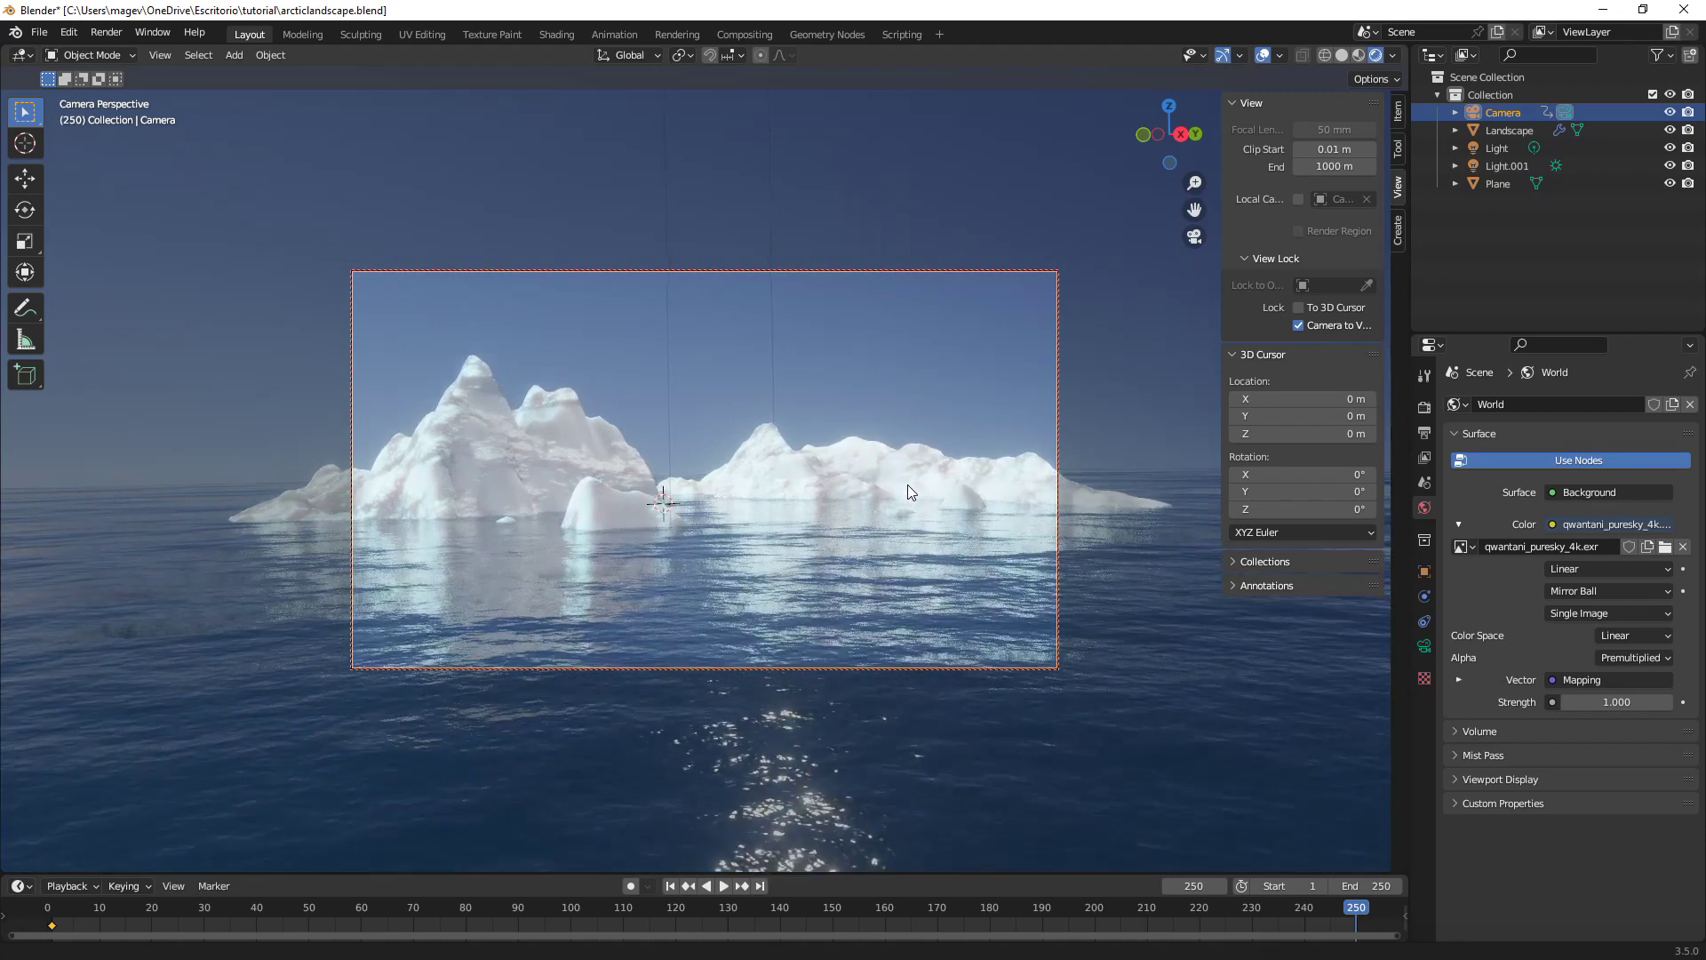
key("i")
left_click(909, 485)
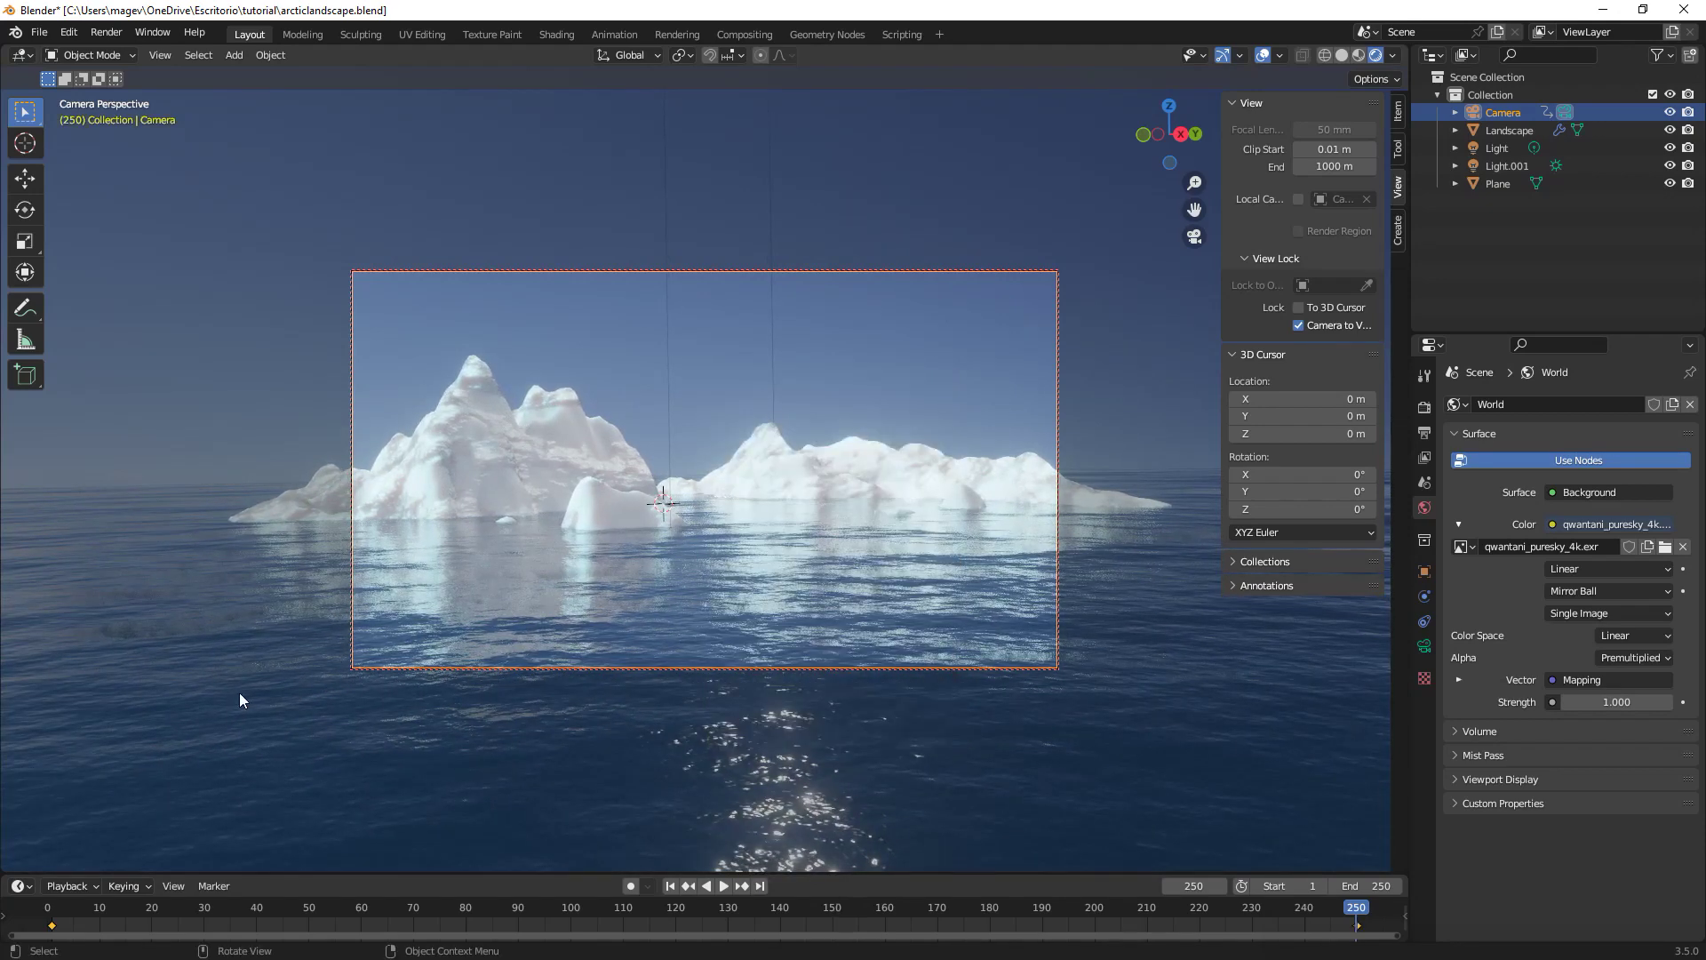
Set the ocean plane's keyframes to Linear interpolation in the Graph Editor, and switch that area back to a compact Timeline.
left_click(365, 690)
left_click_drag(516, 872, 511, 788)
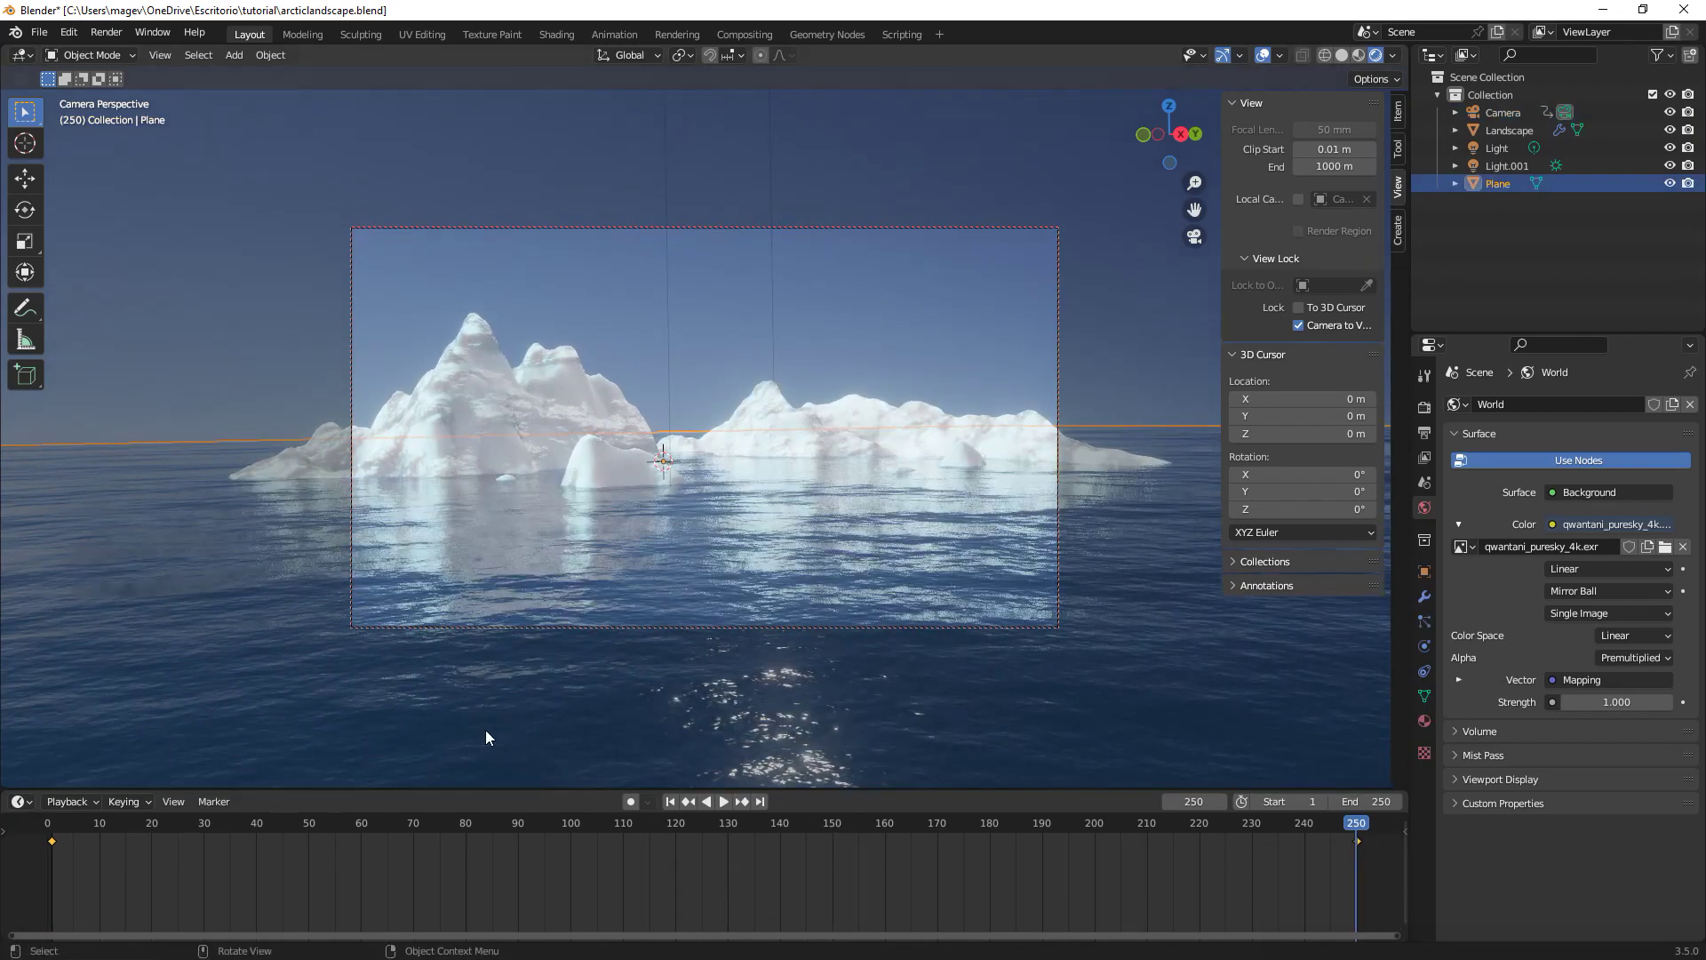
left_click(27, 806)
left_click(267, 667)
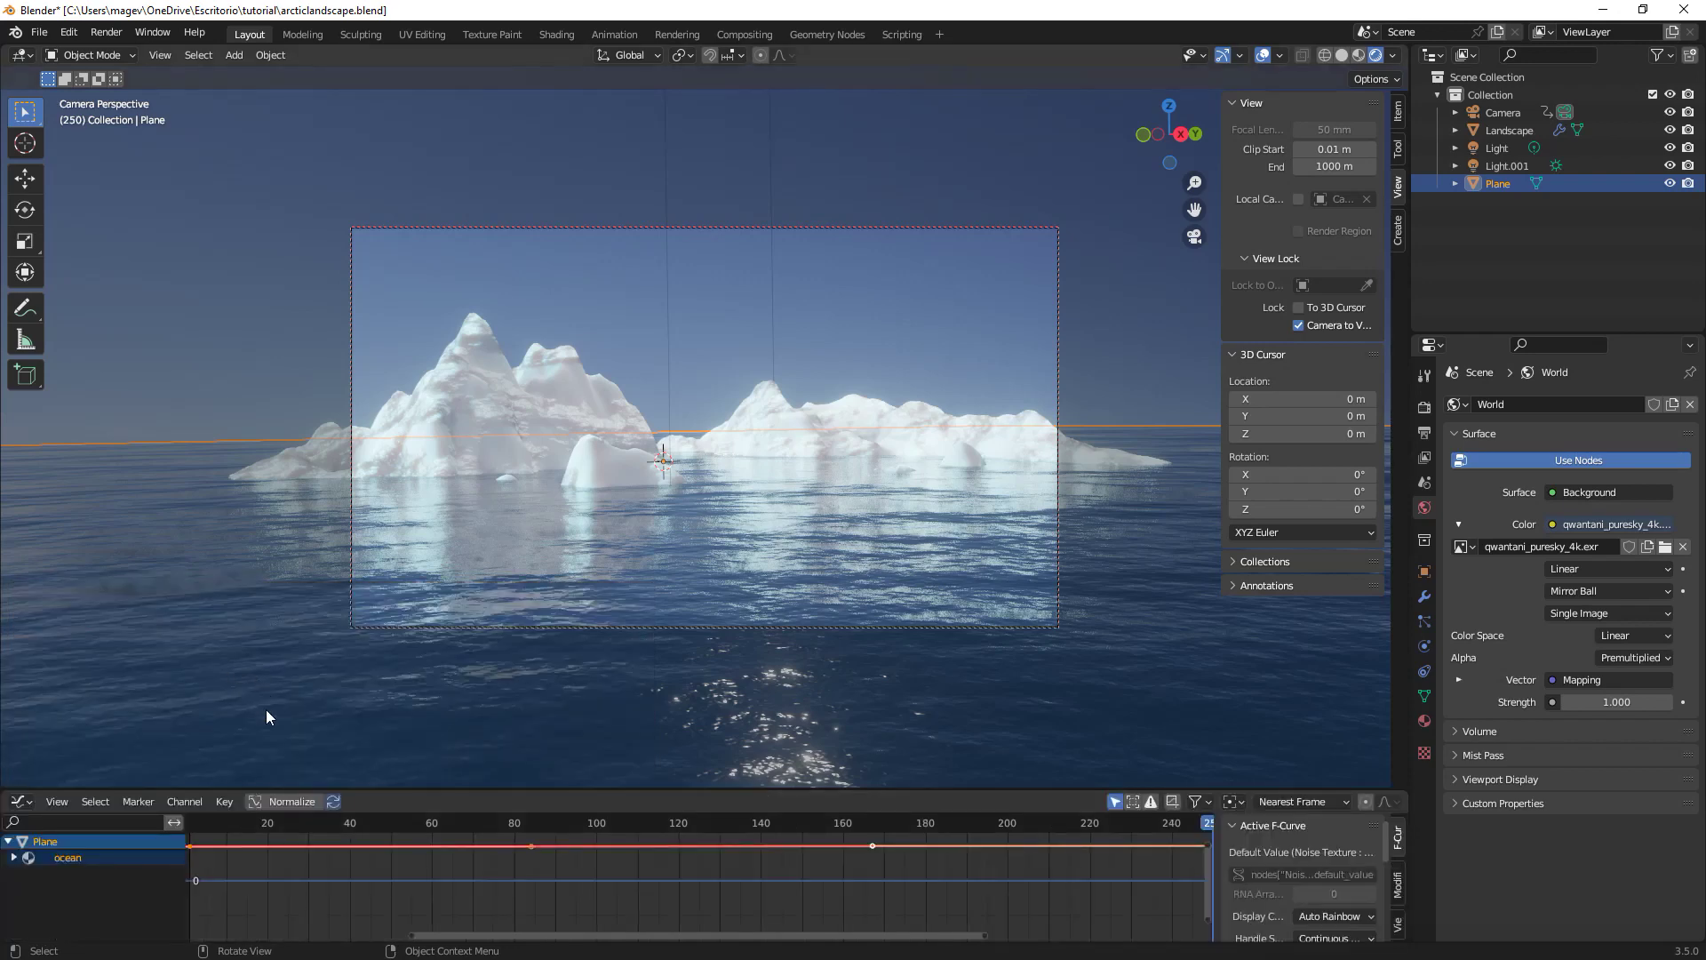
left_click(224, 800)
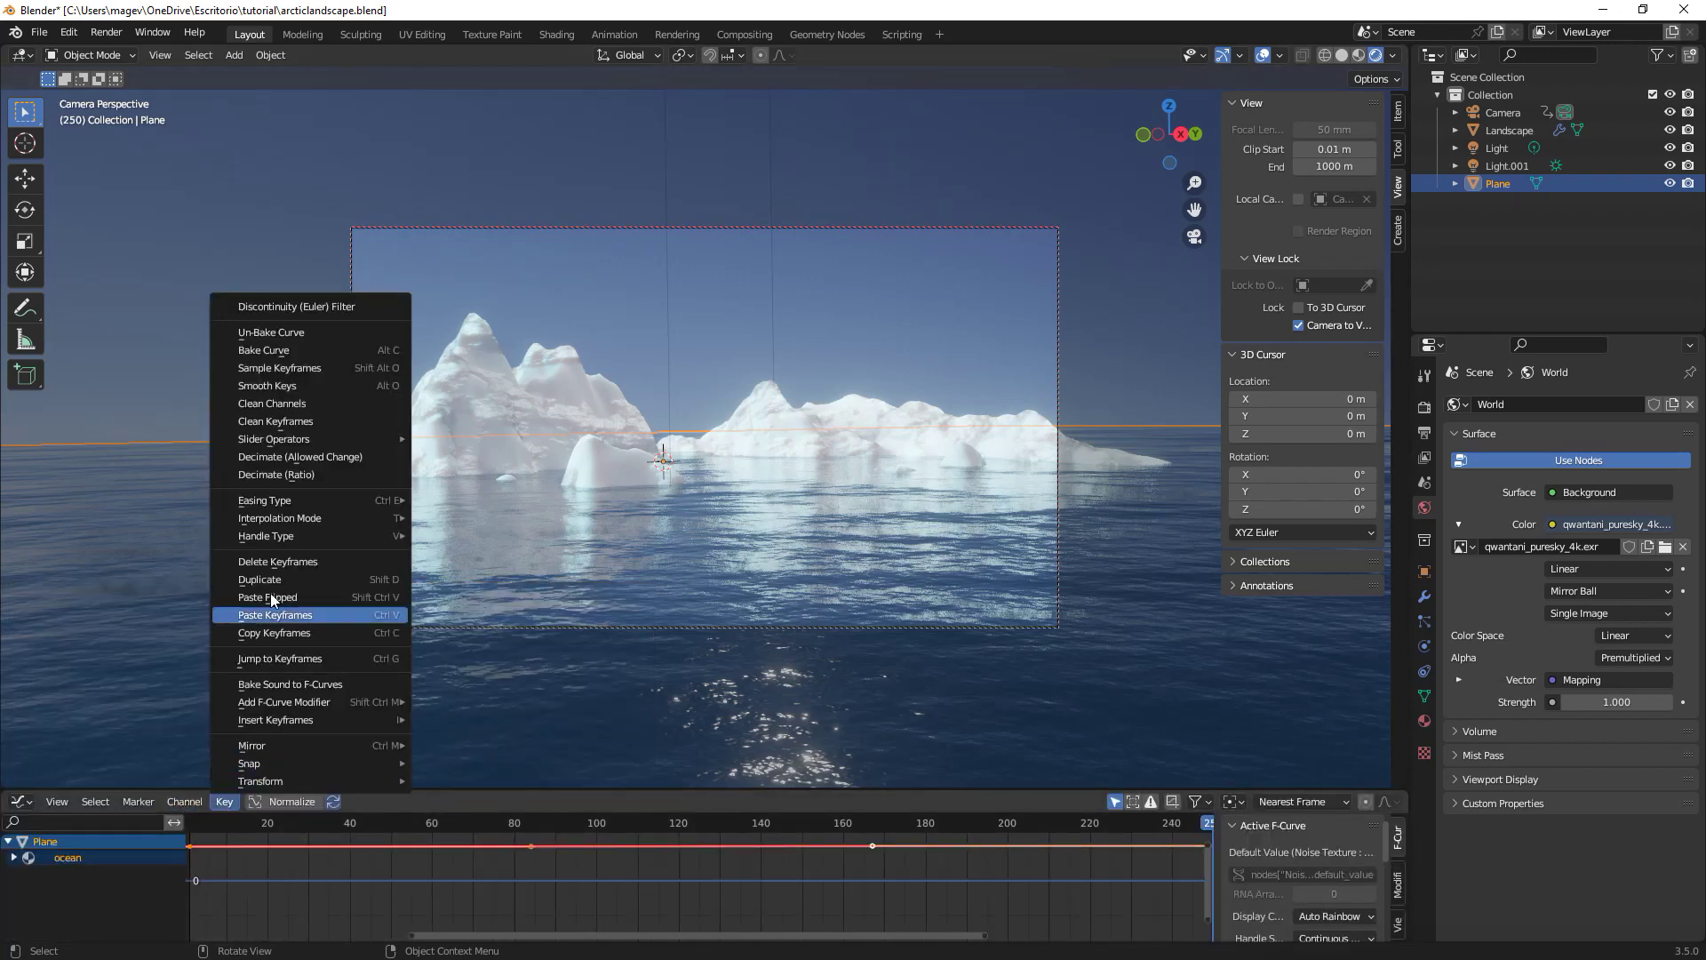
mouse_move(311, 523)
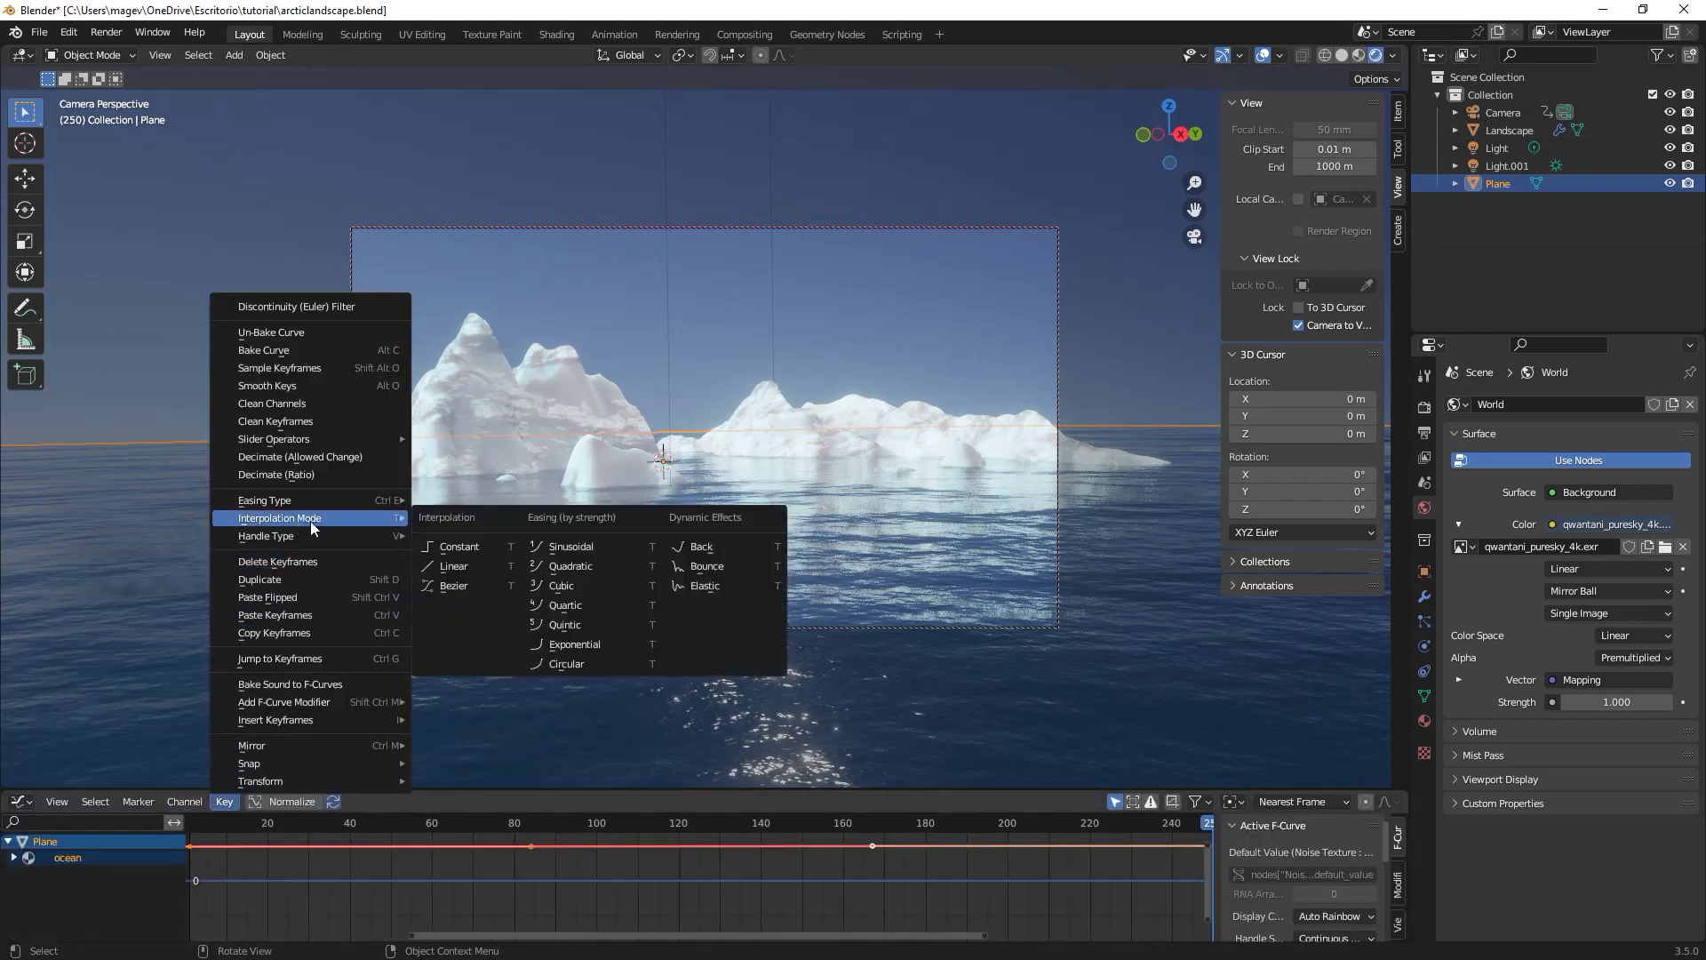
left_click(480, 573)
left_click(23, 801)
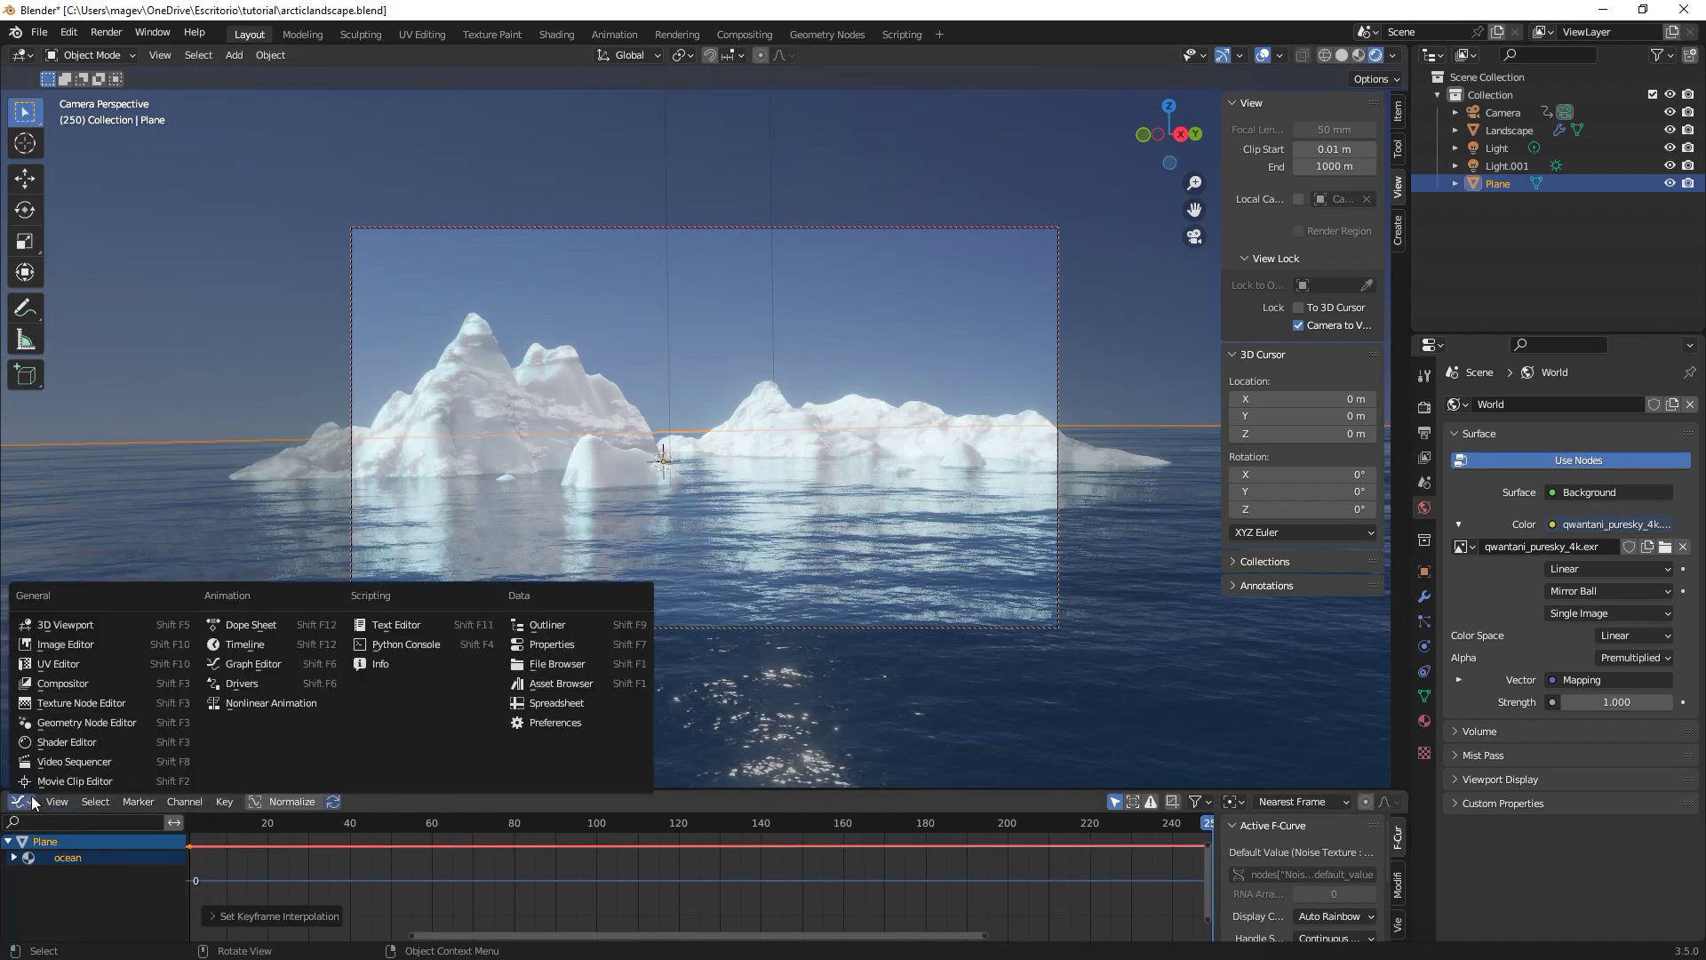
left_click(258, 650)
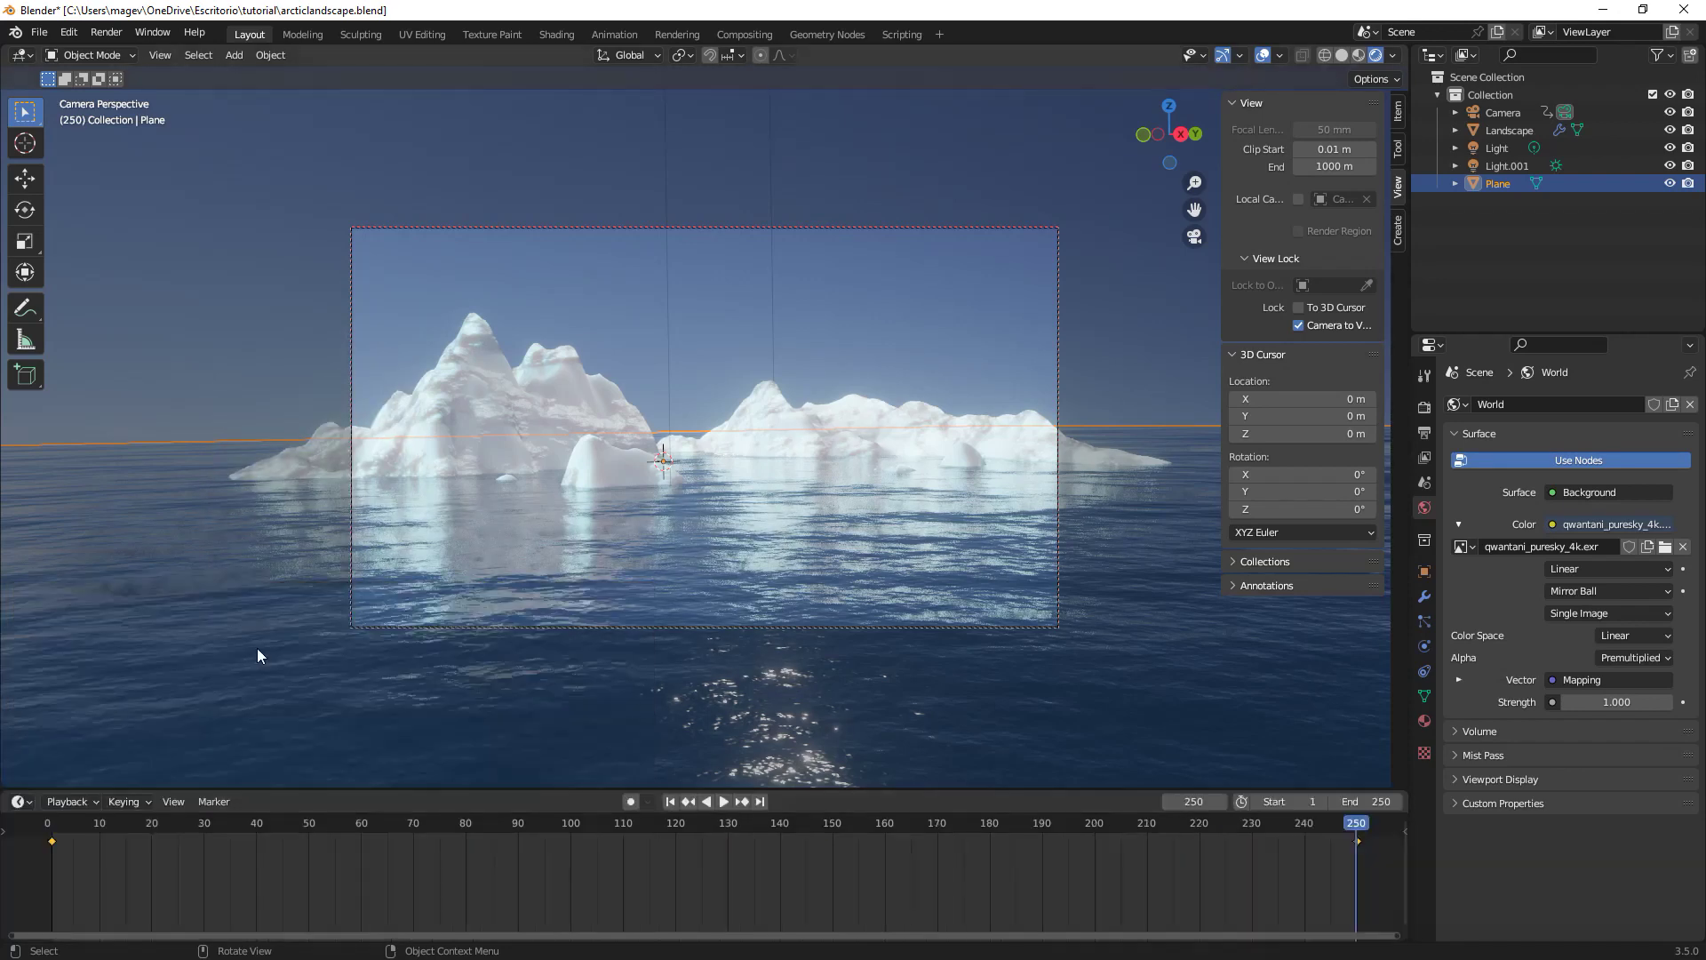
left_click_drag(701, 790, 702, 843)
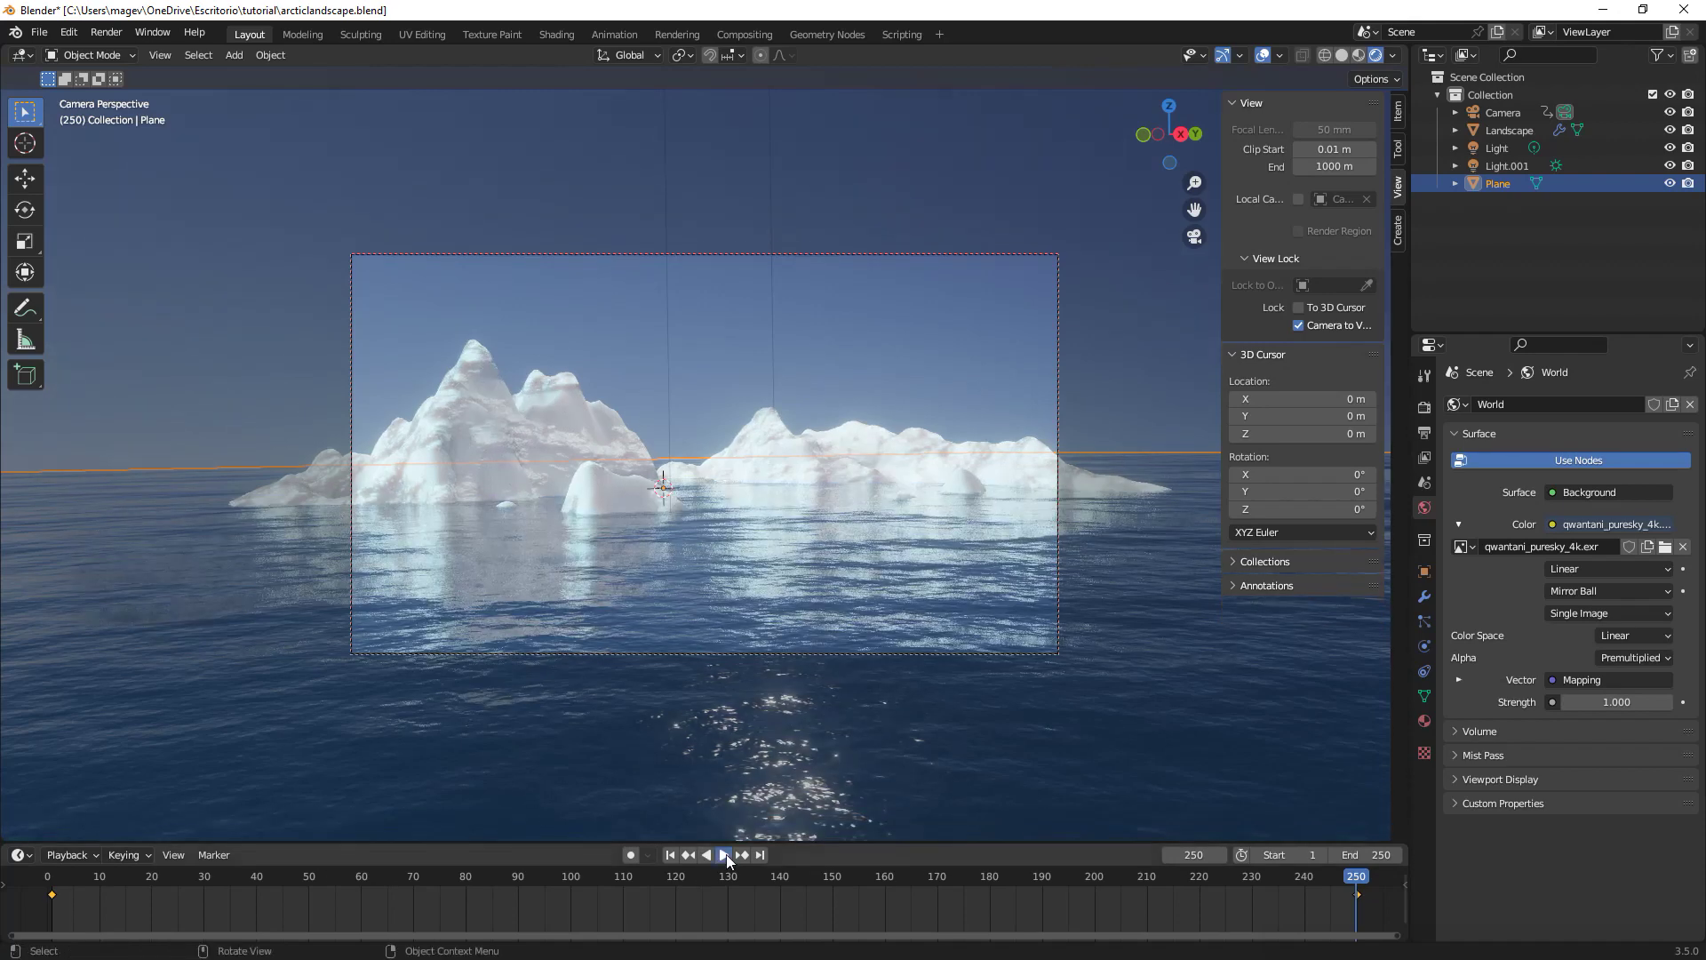
Play the animation through the camera with nothing selected to check the camera move and the waves.
left_click(726, 854)
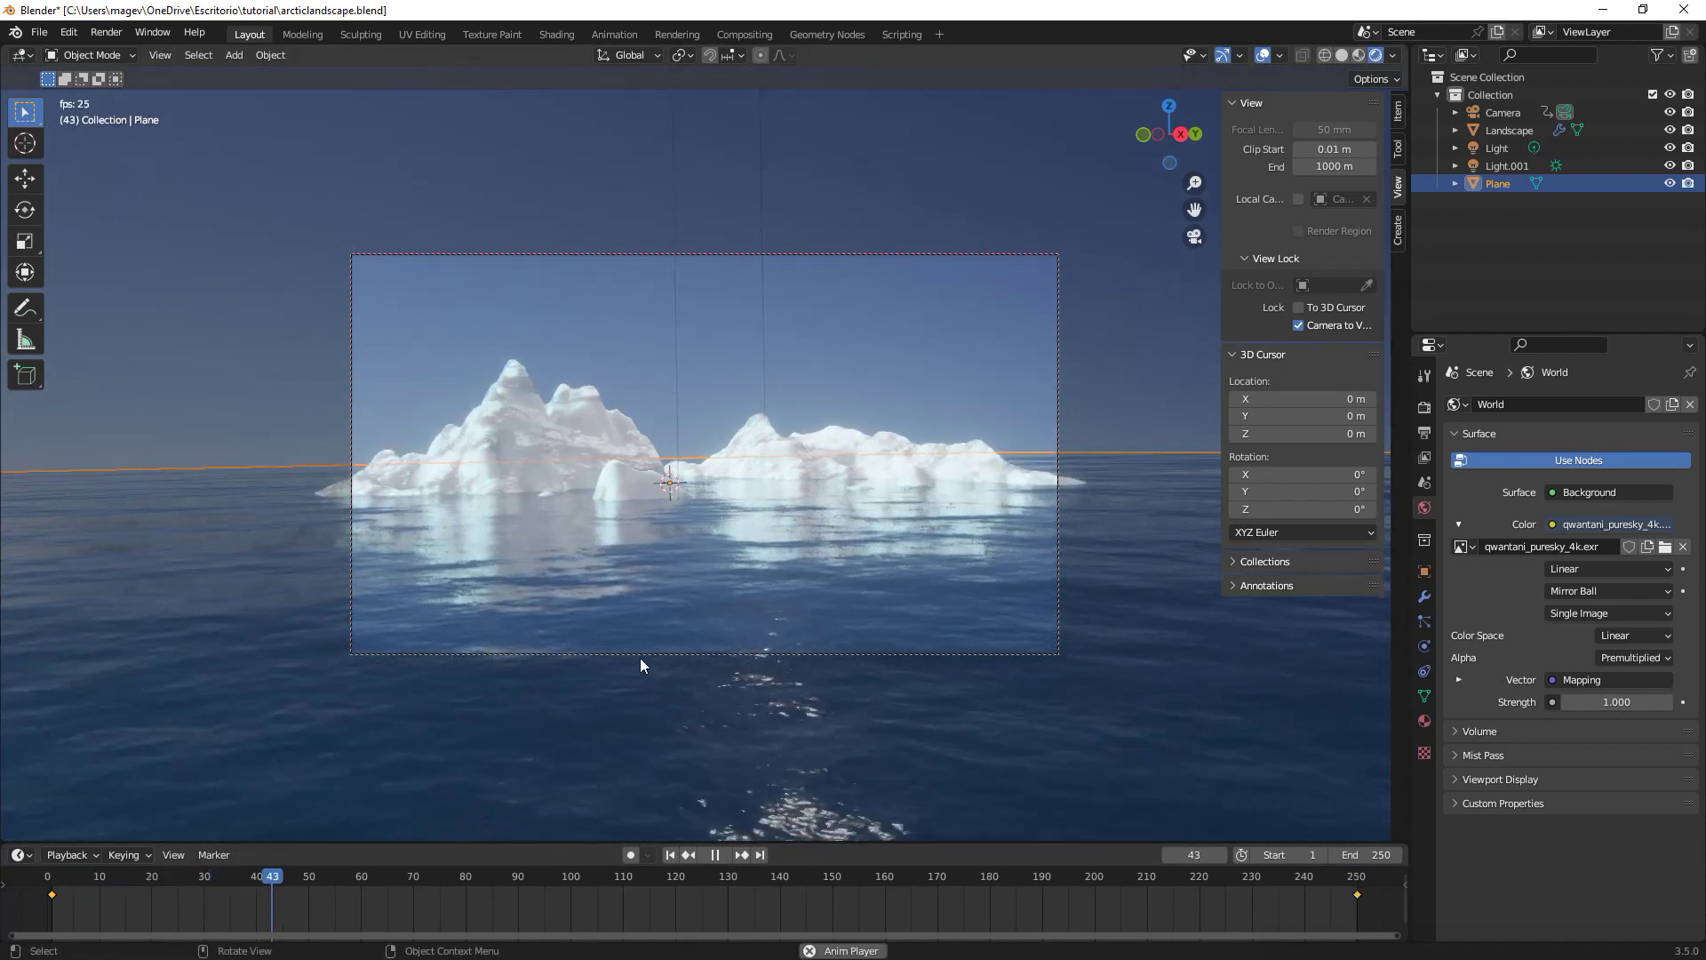
key("alt+a")
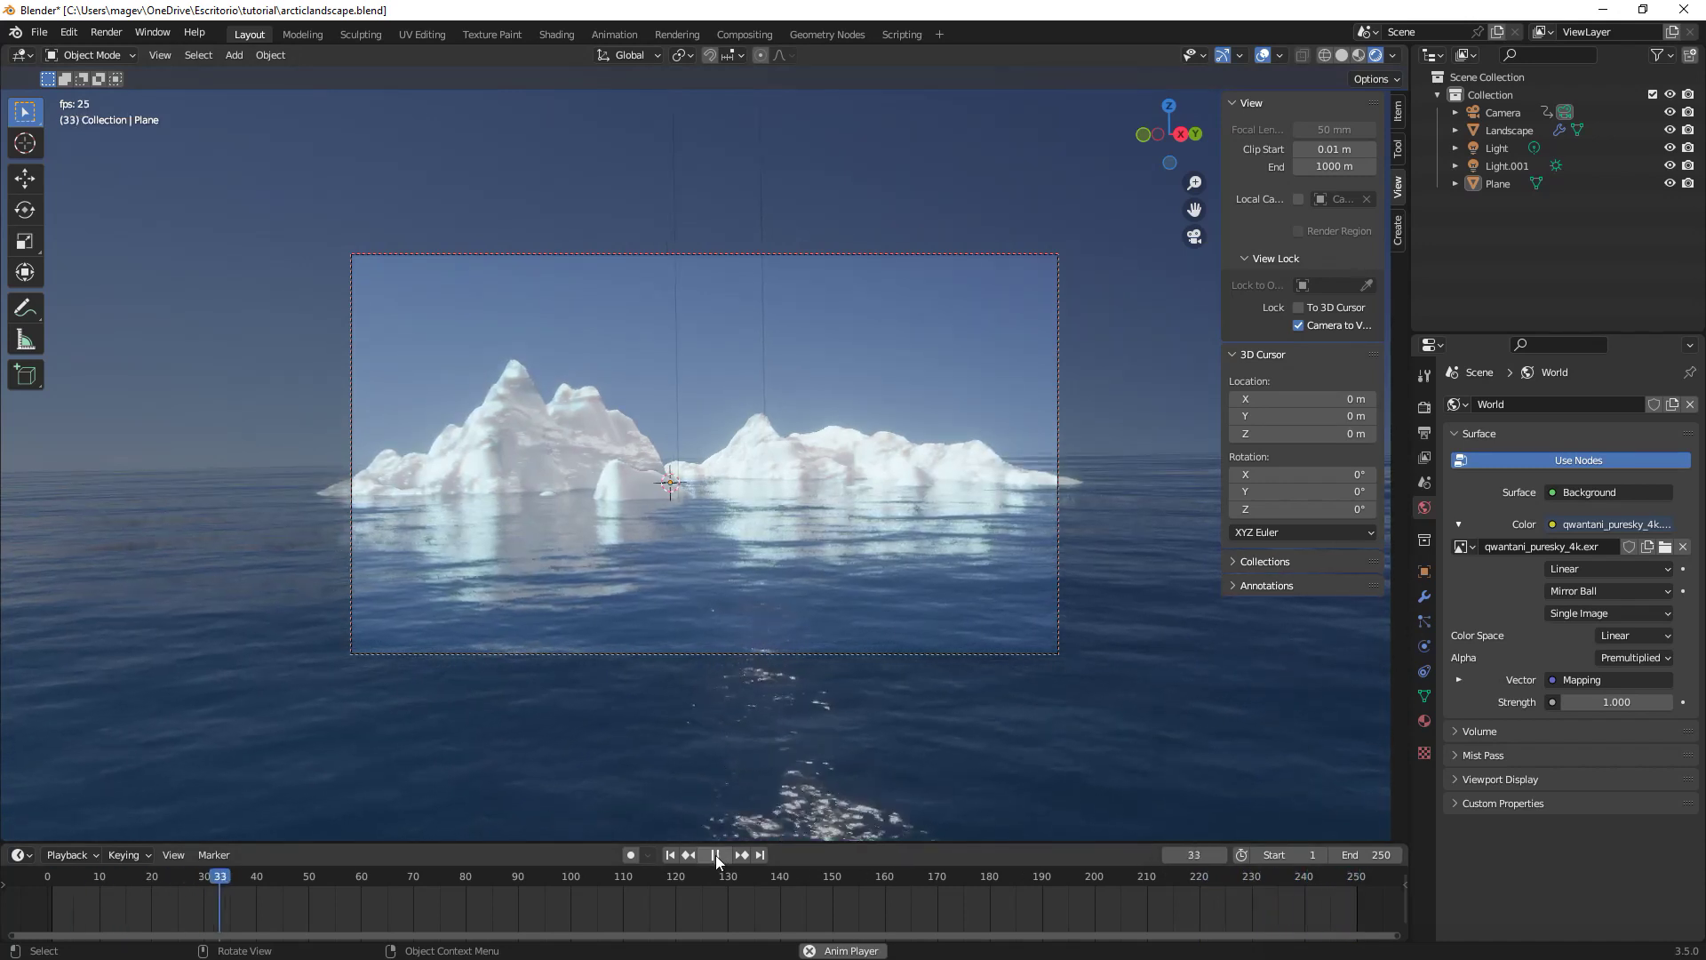
left_click(716, 855)
Leave the camera view and duplicate the landscape horizontally, offset about 3.99 m in X and 0.43 m in Y.
key("0")
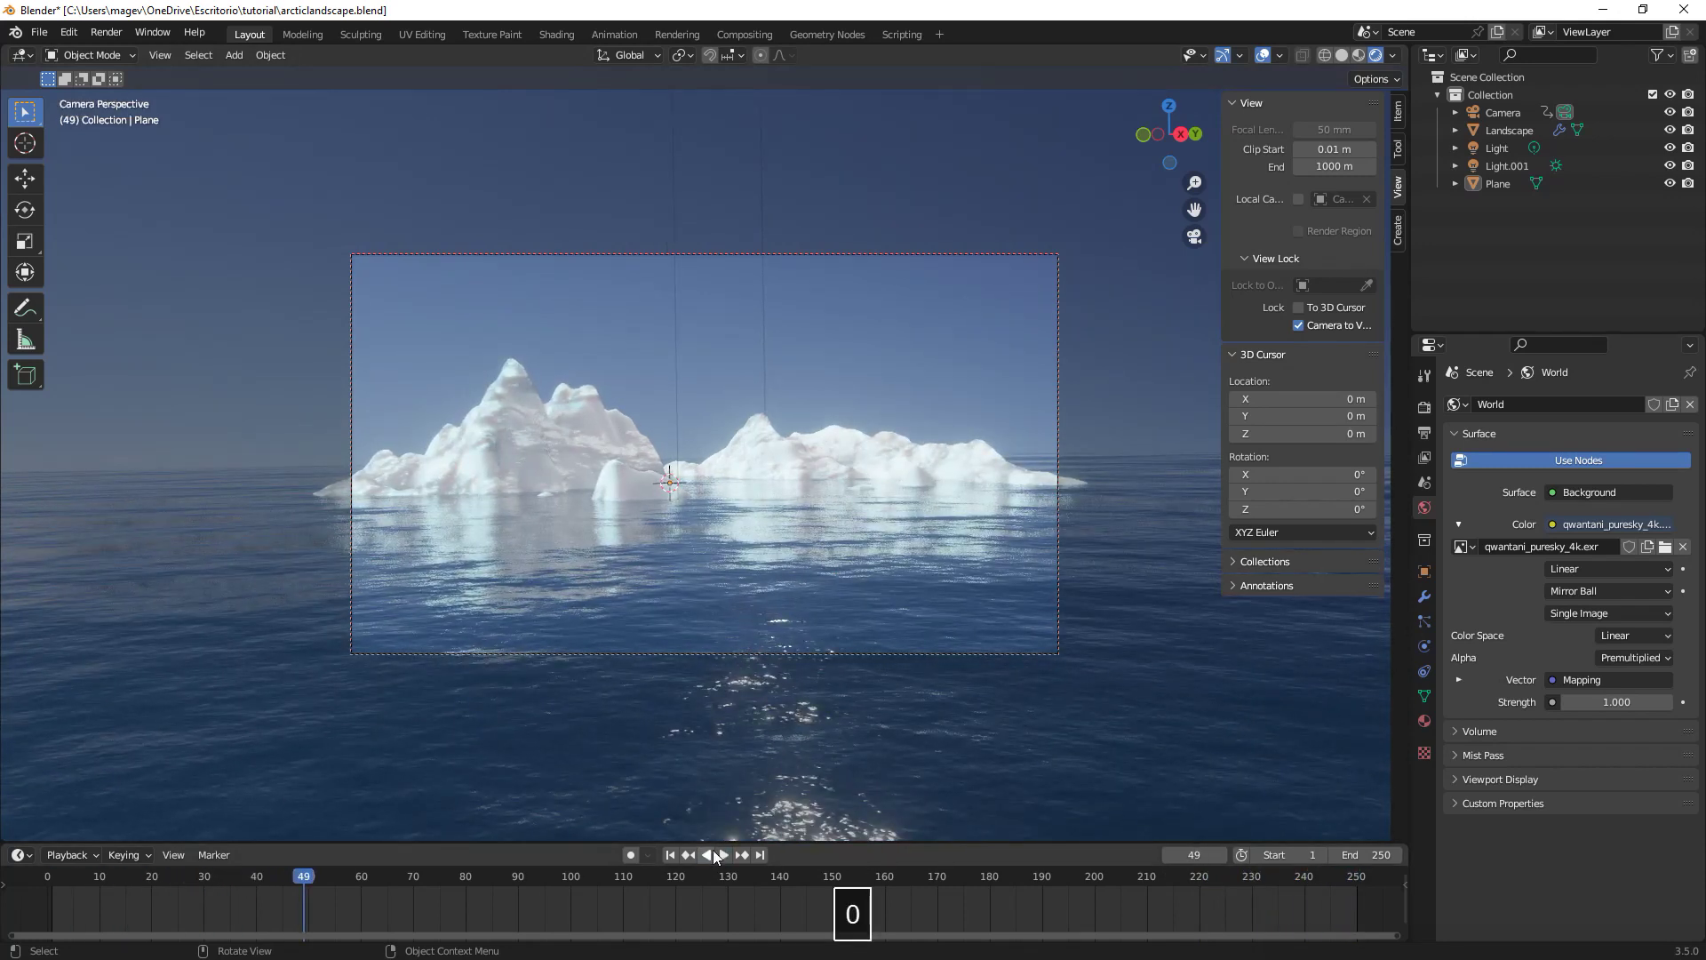
left_click(715, 721)
key("KP_0")
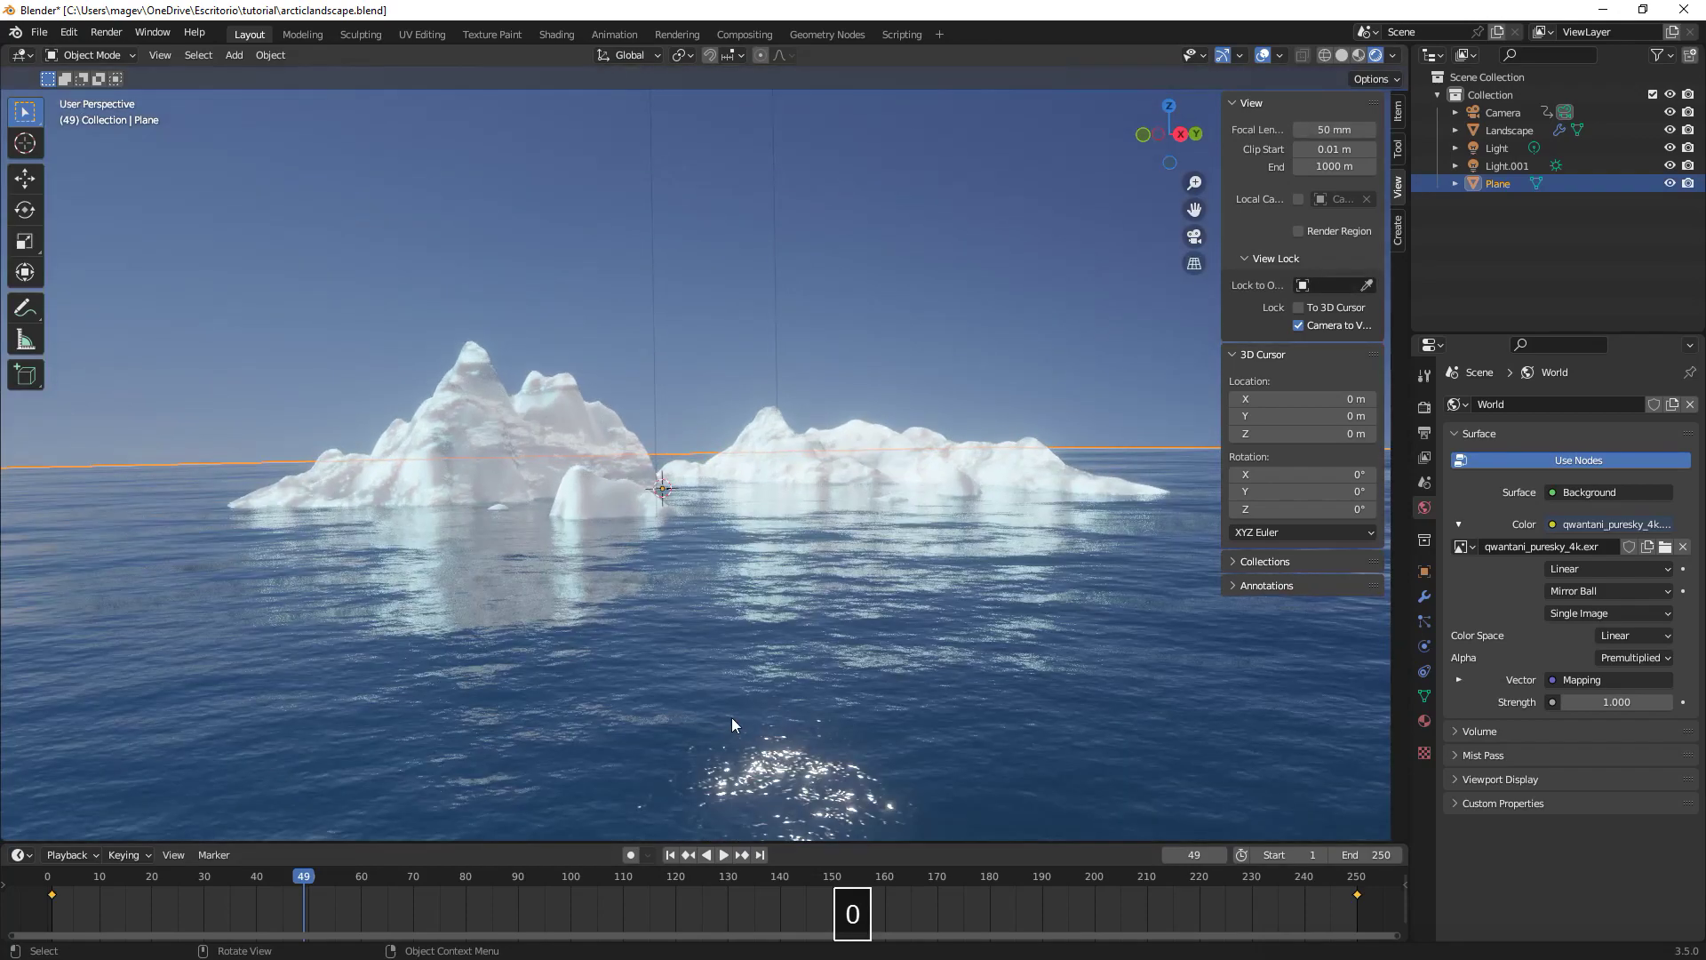
left_click(596, 503)
mouse_move(669, 579)
middle_mouse_down()
mouse_move(686, 622)
mouse_move(671, 589)
mouse_move(700, 583)
middle_mouse_up()
key("shift+d")
key("shift+z")
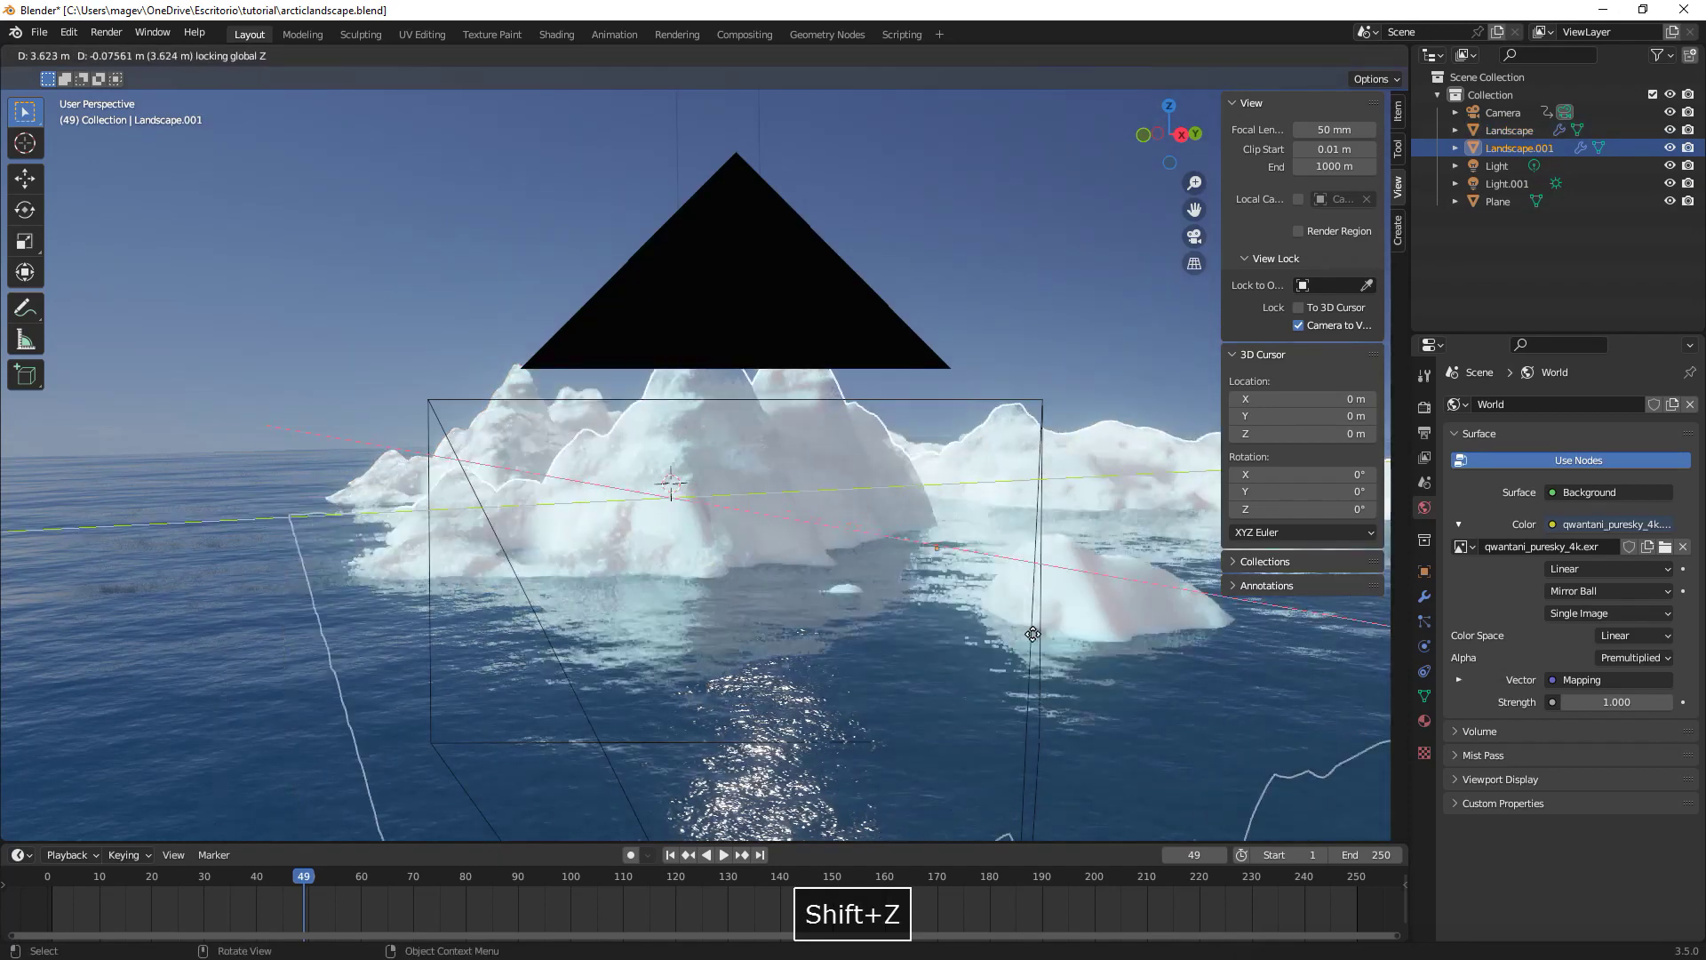
left_click(1101, 635)
Scale the duplicated landscape's whole mesh down to about 0.69 in Edit Mode.
scroll(1086, 626, "down", 4)
middle_click_drag(1085, 626, 956, 653, "shift")
key("Tab")
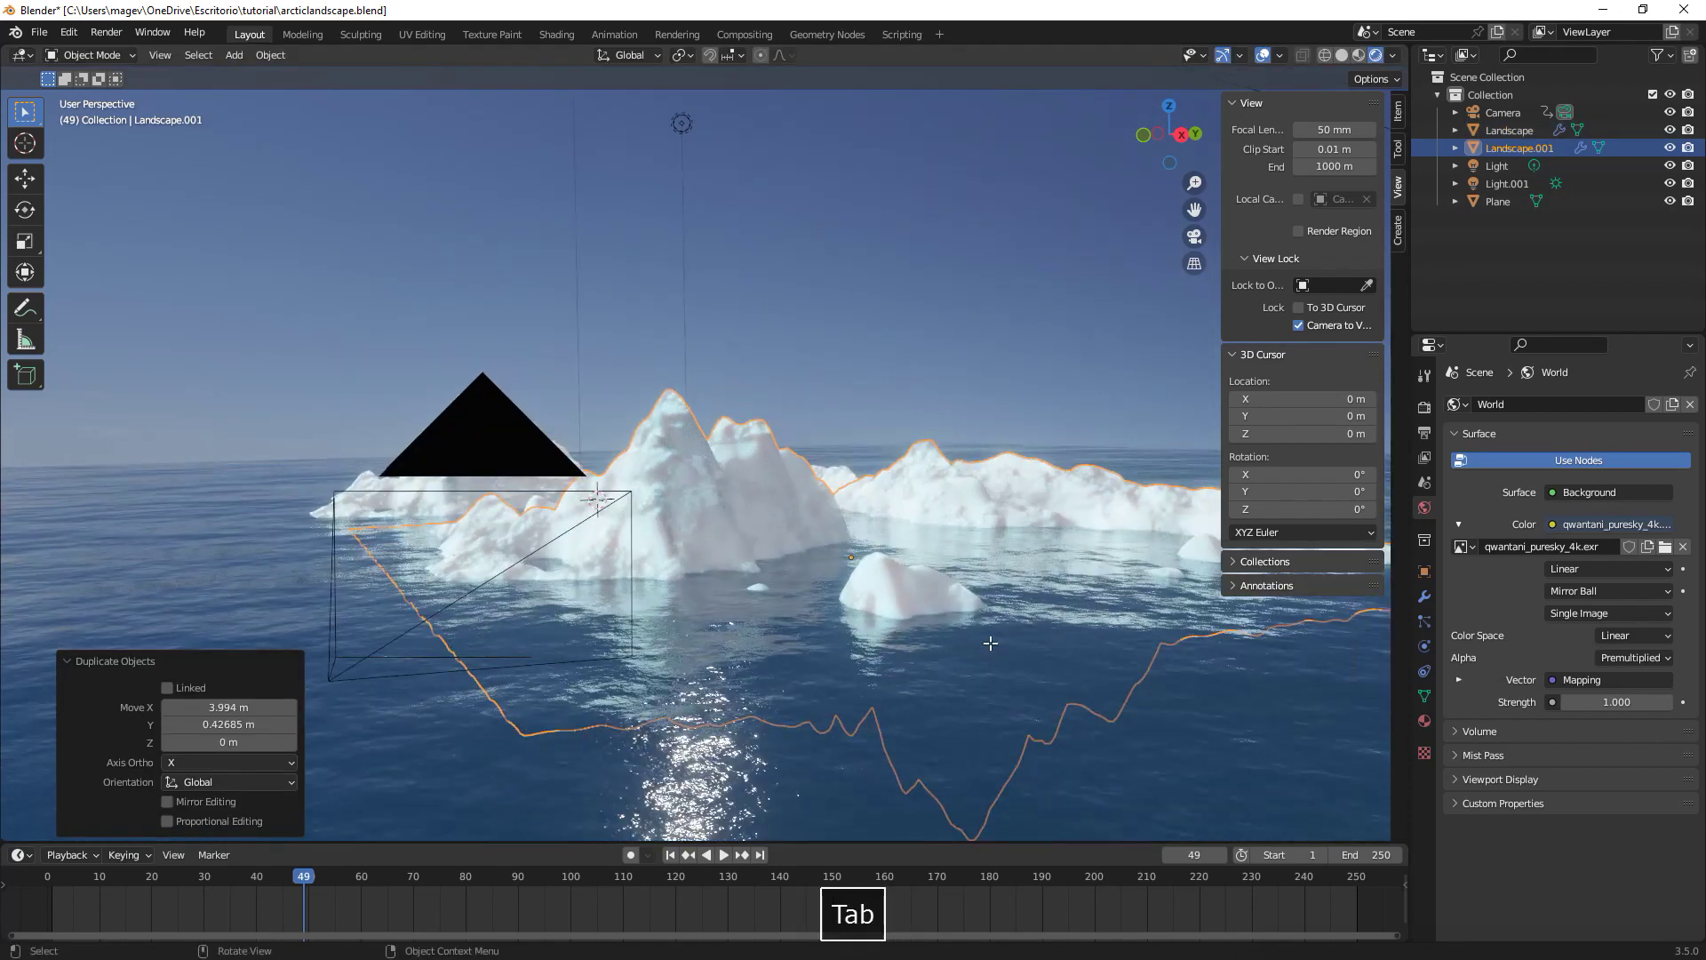
key("s")
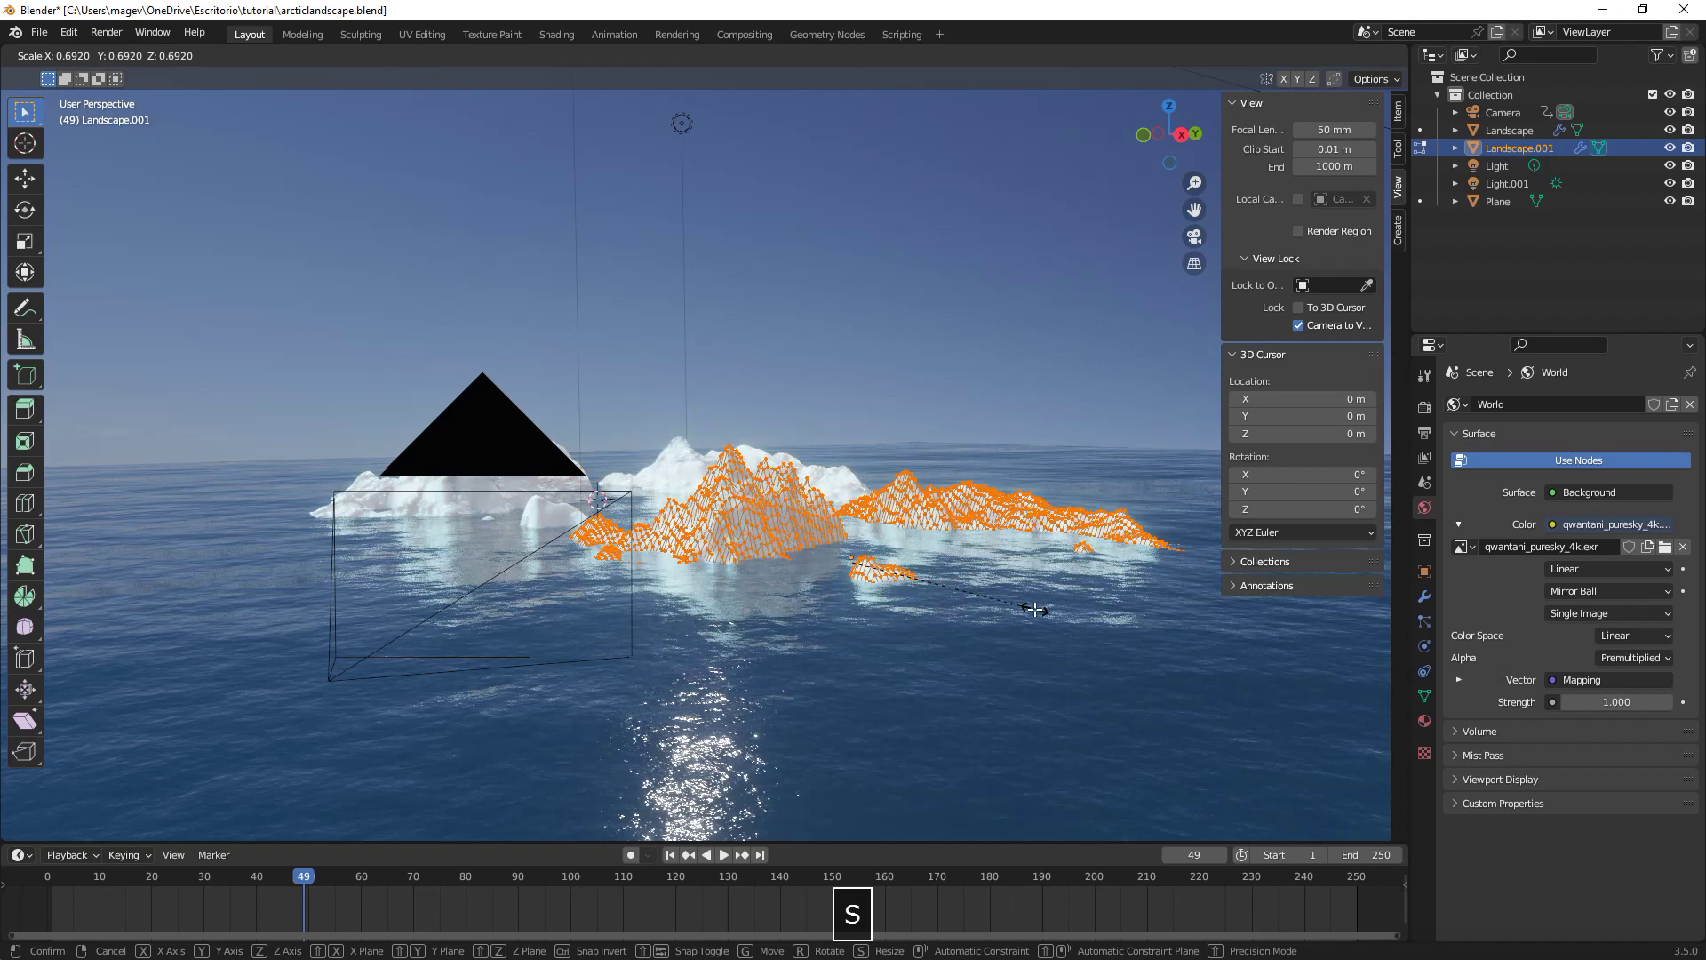
left_click(1036, 615)
key("Tab")
Move the duplicated landscape horizontally by about 1.31 m in X and -0.09 m in Y, and check it through the camera.
key("g")
key("shift+z")
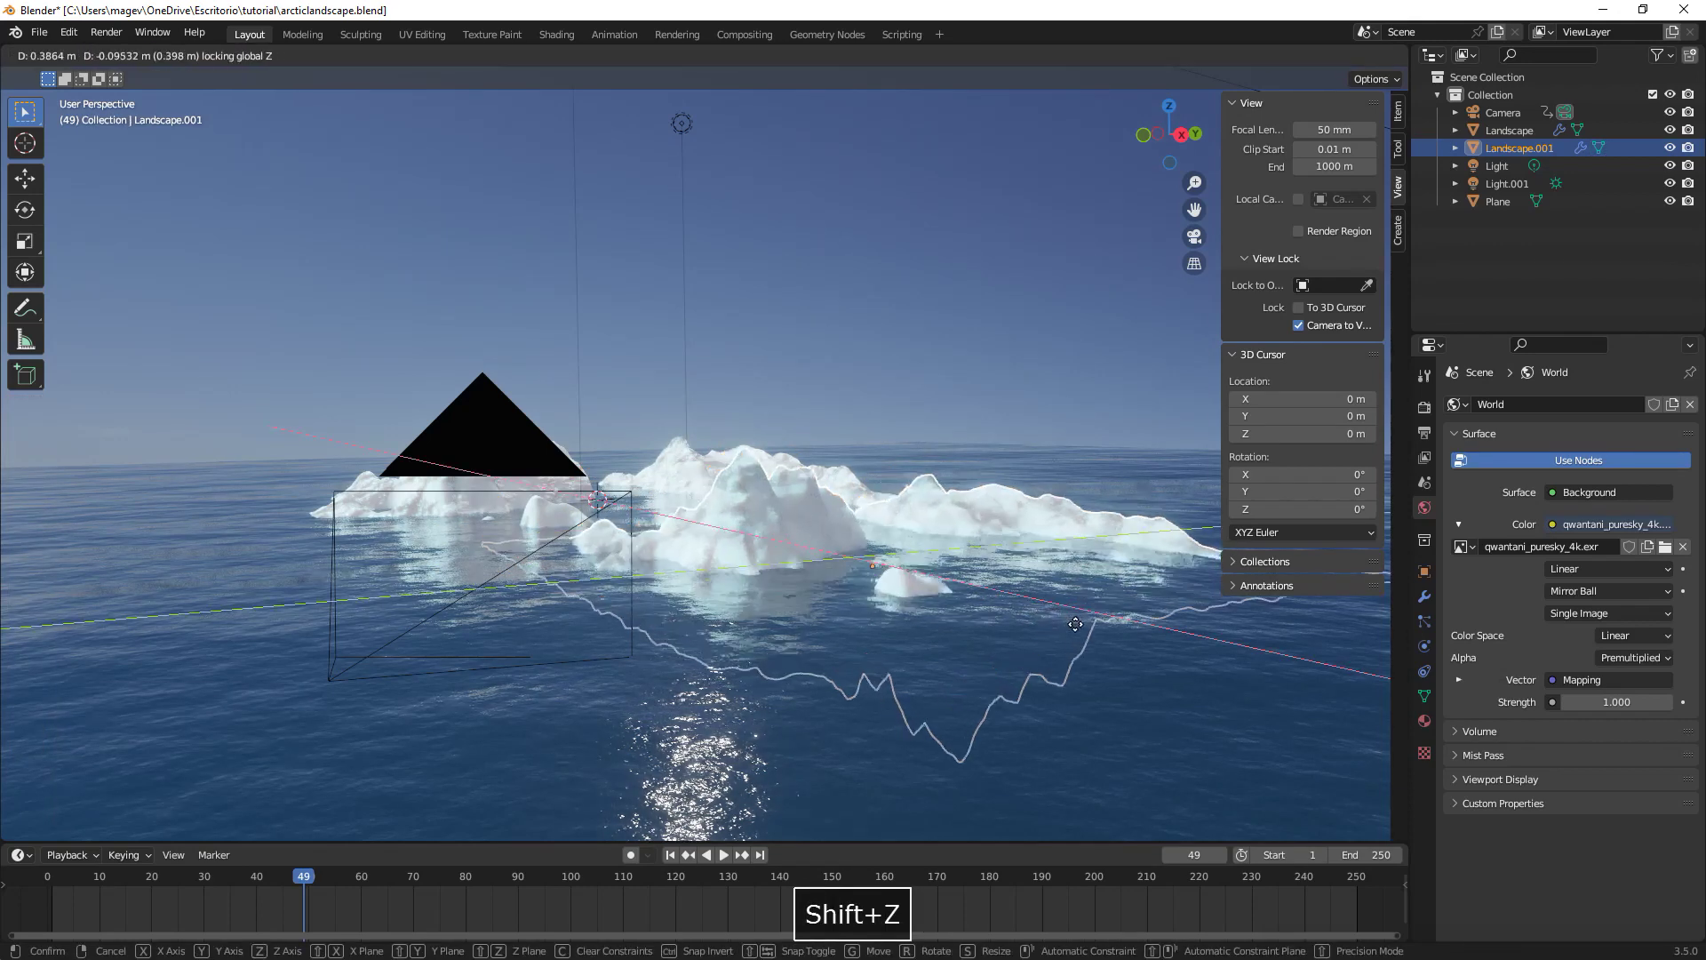
left_click(974, 581)
key("KP_0")
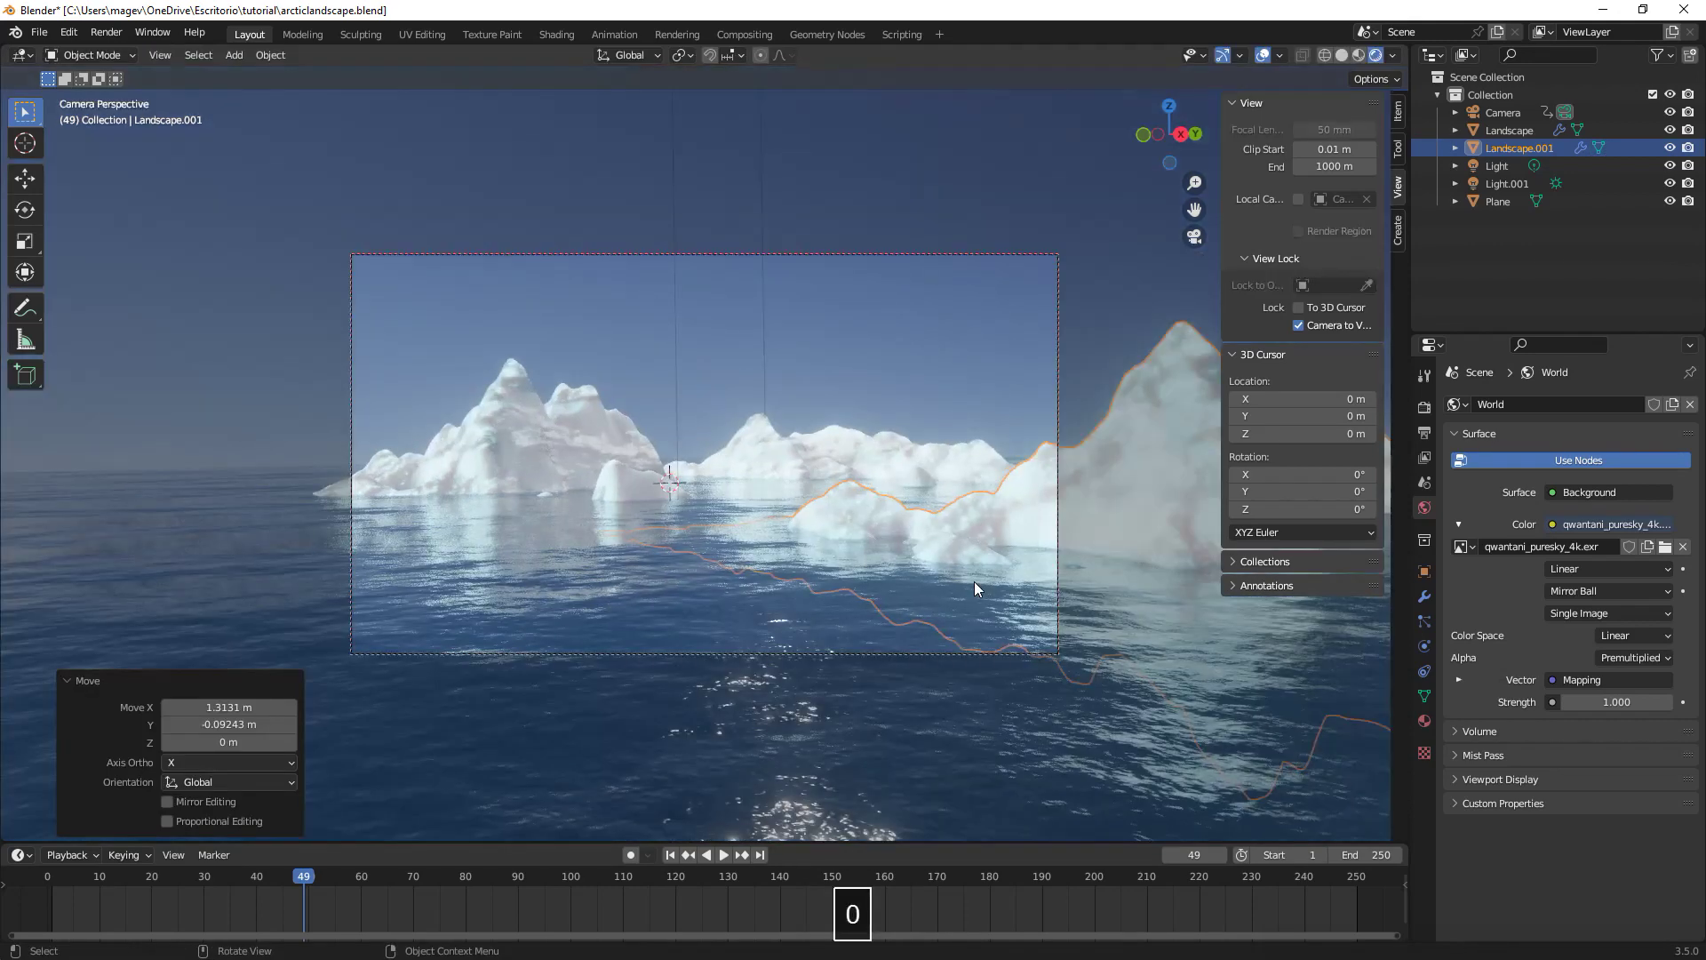
Shift the foreground landscape copy horizontally by about 0.88 m in X and -0.44 m in Y within the camera view.
key("alt+a")
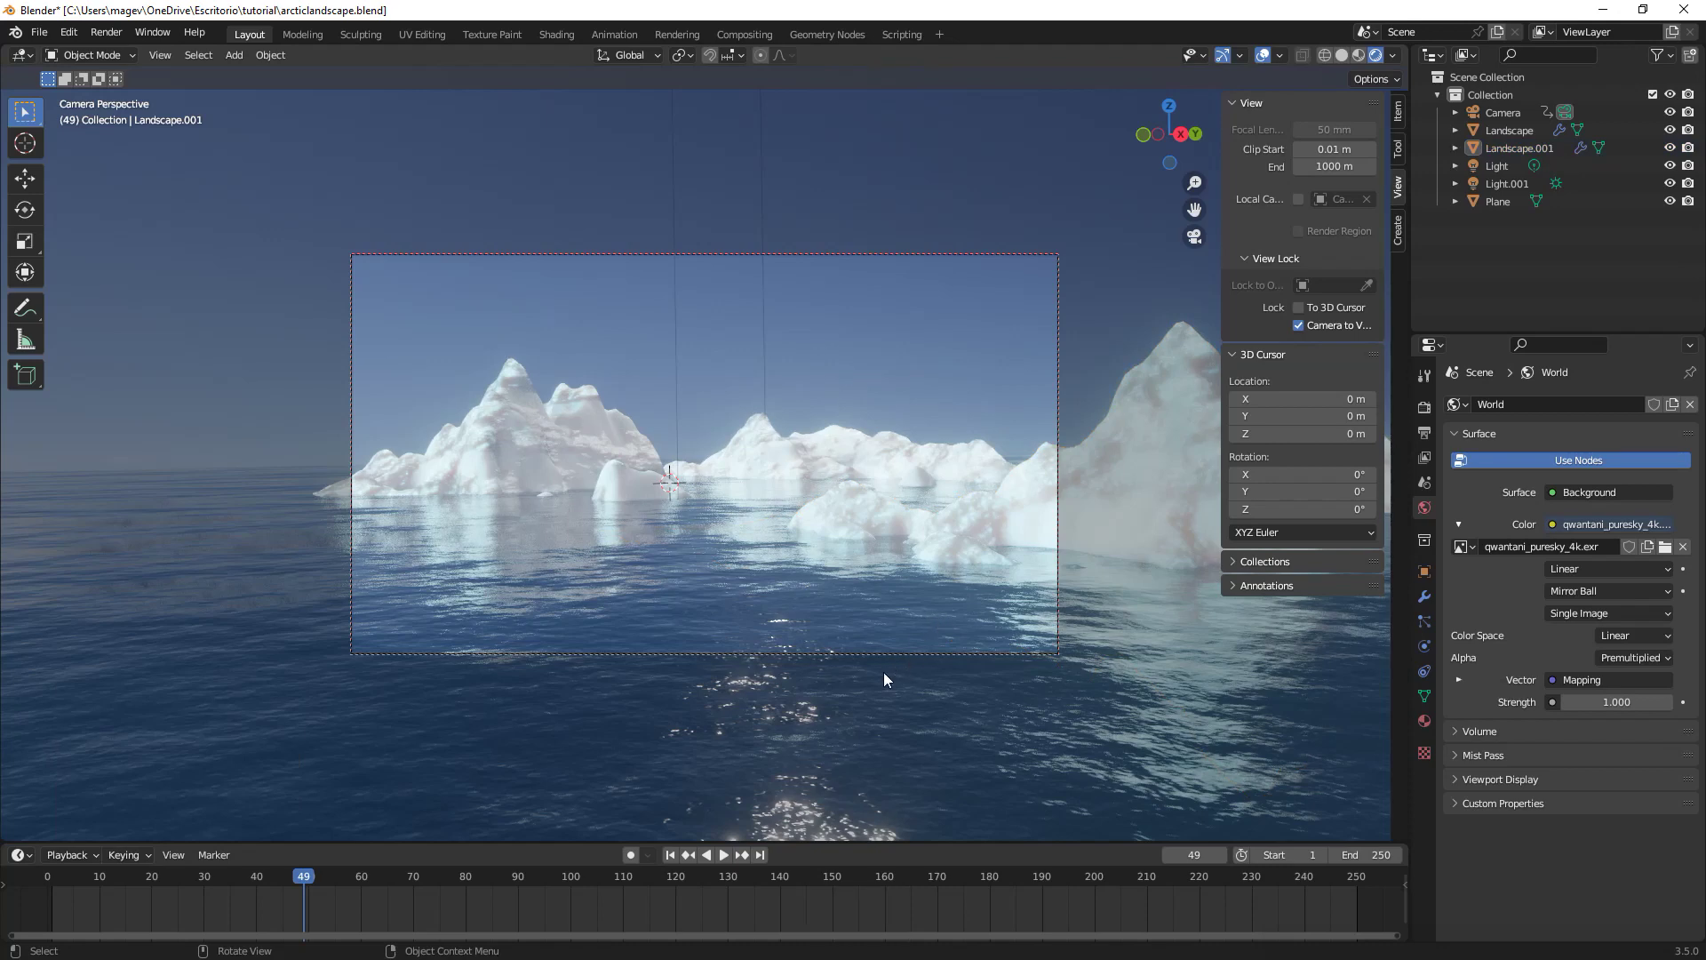
left_click(984, 535)
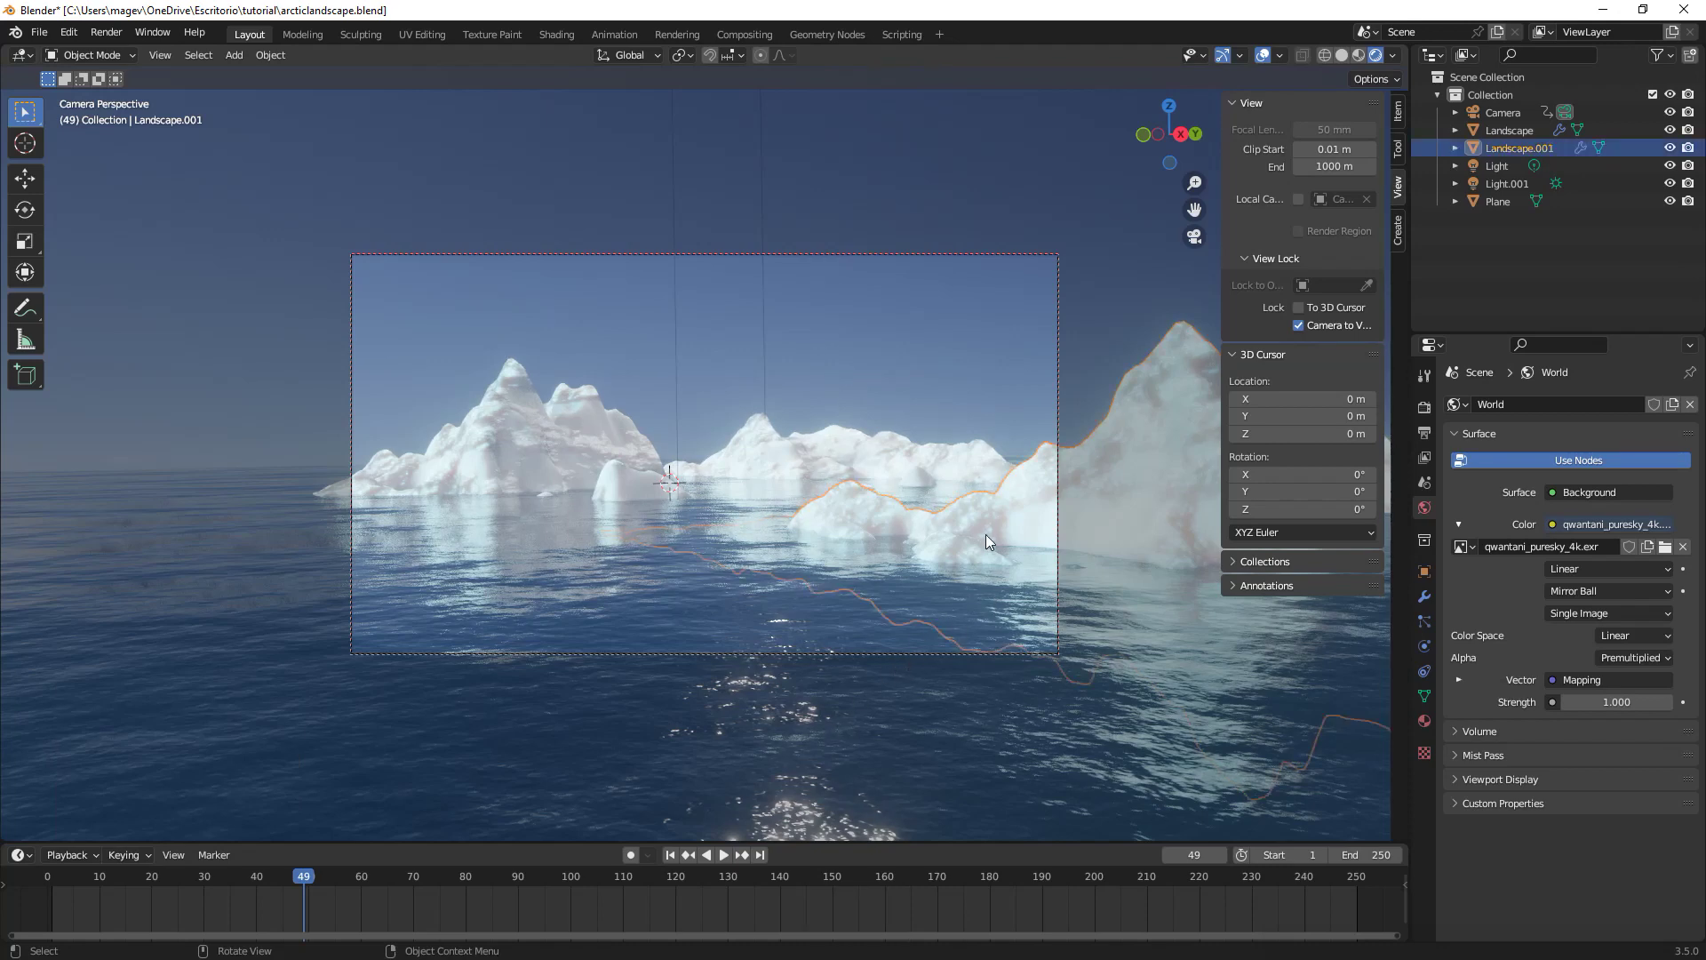
key("g")
key("shift+z")
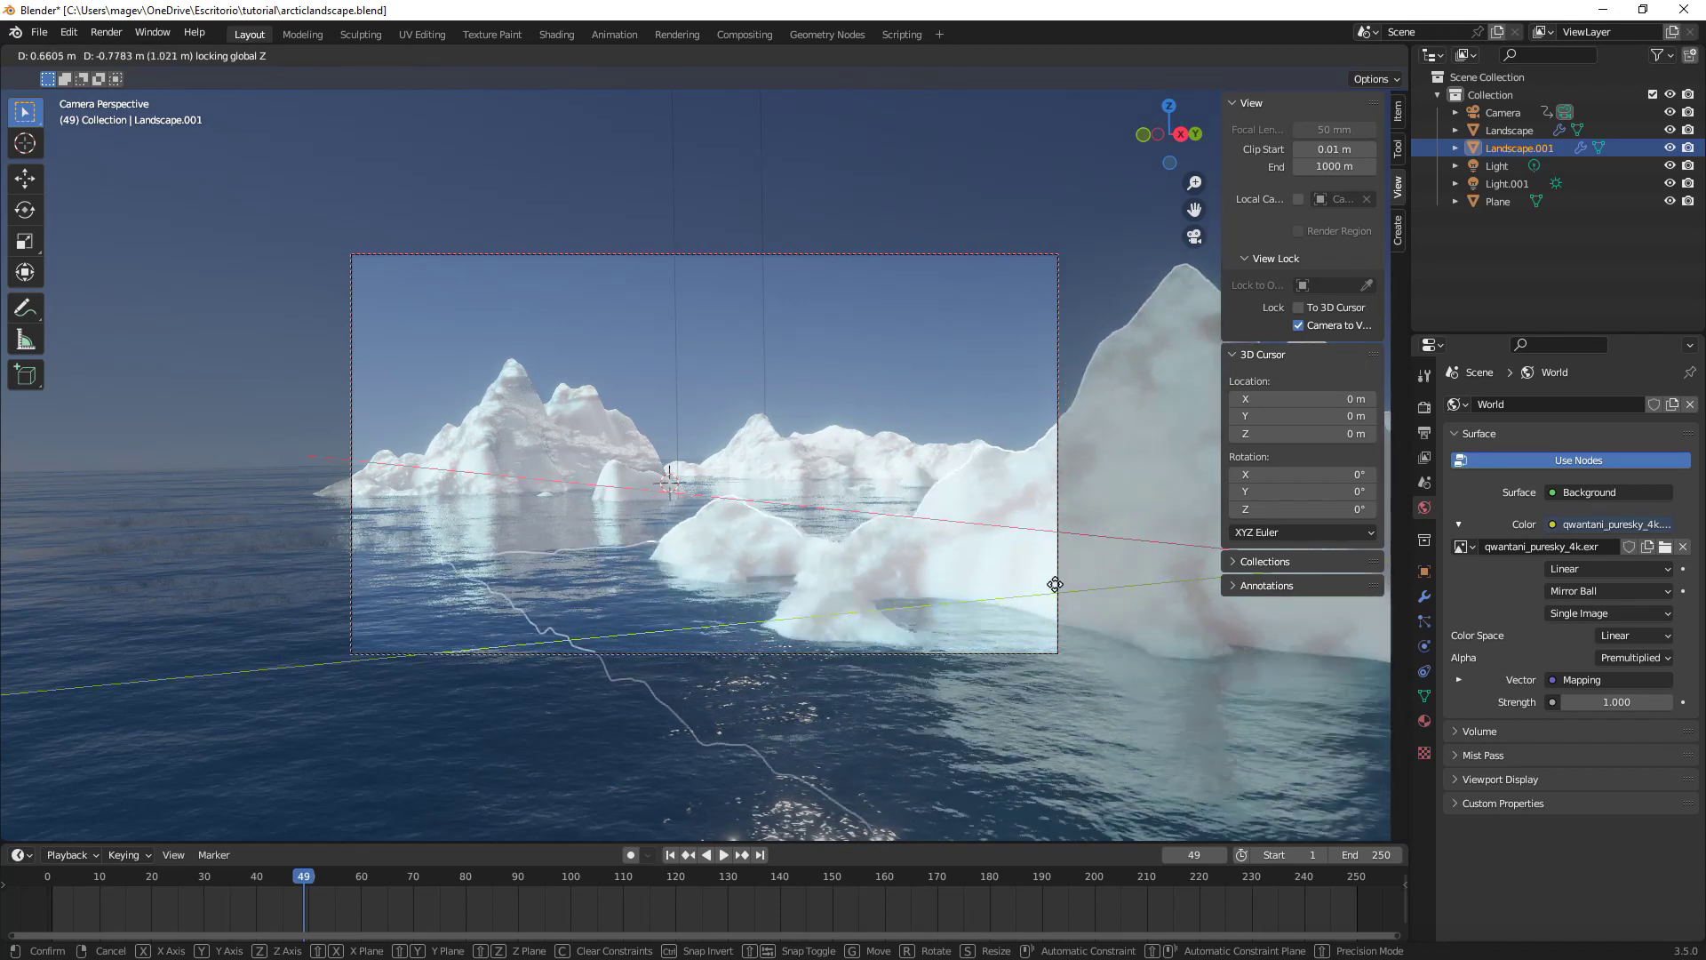
left_click(1259, 587)
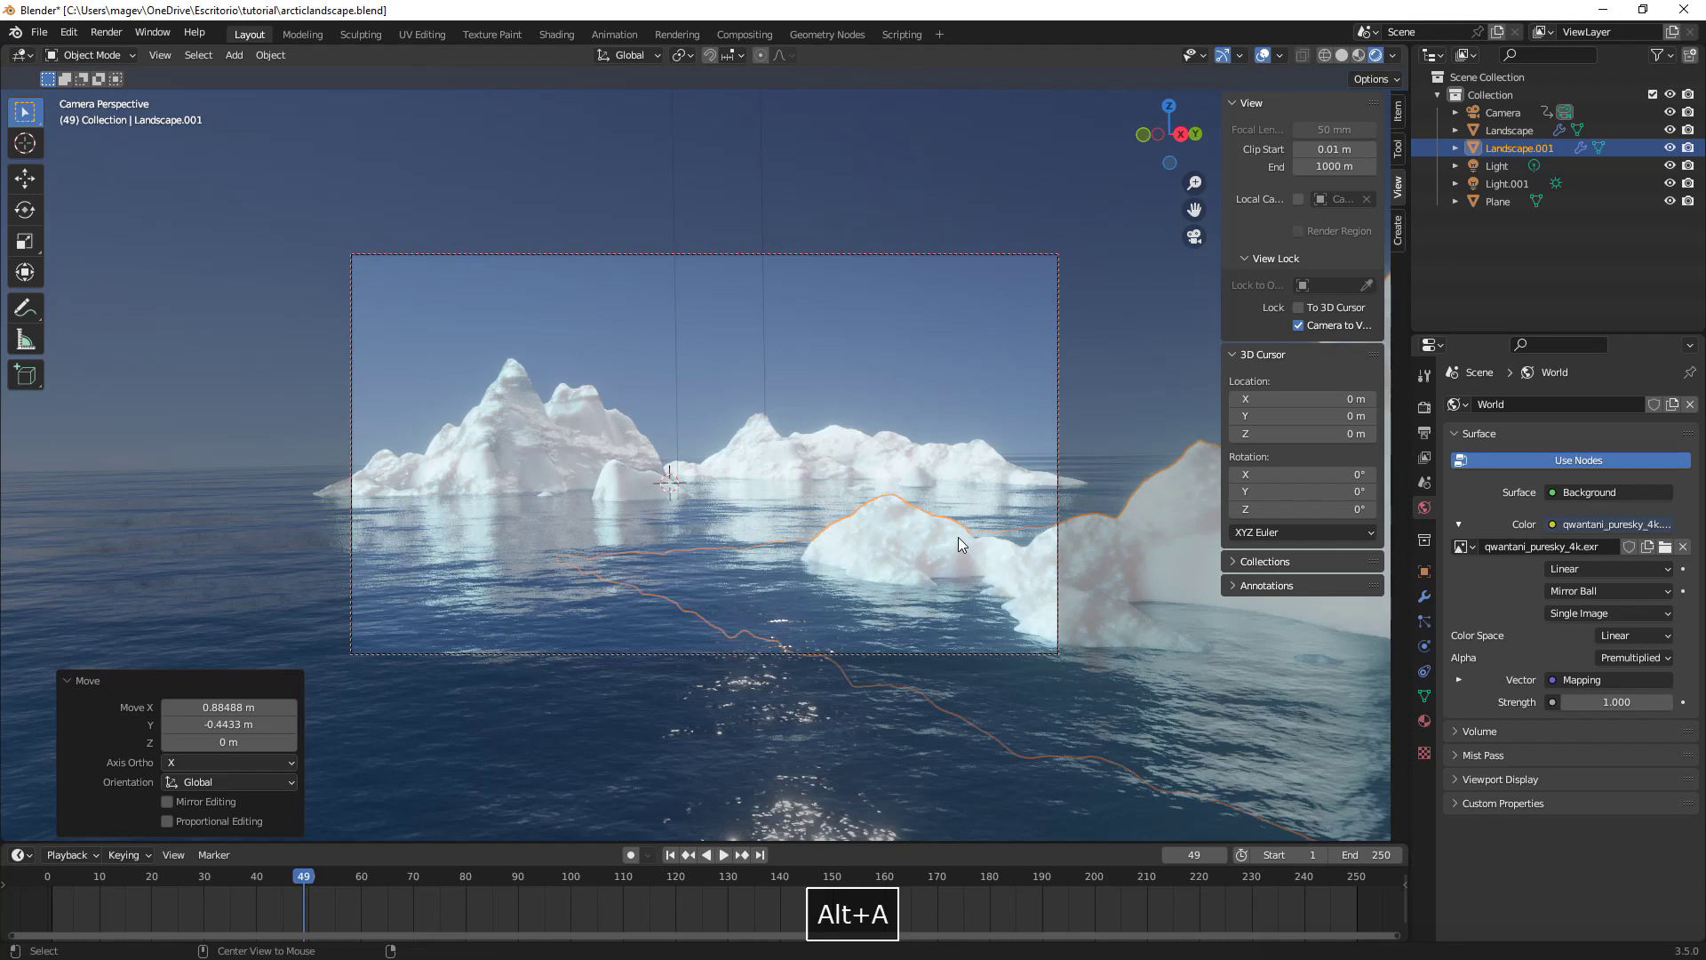
Deselect everything and play the animation to check the foreground iceberg in the shot.
key("alt+a")
left_click(722, 856)
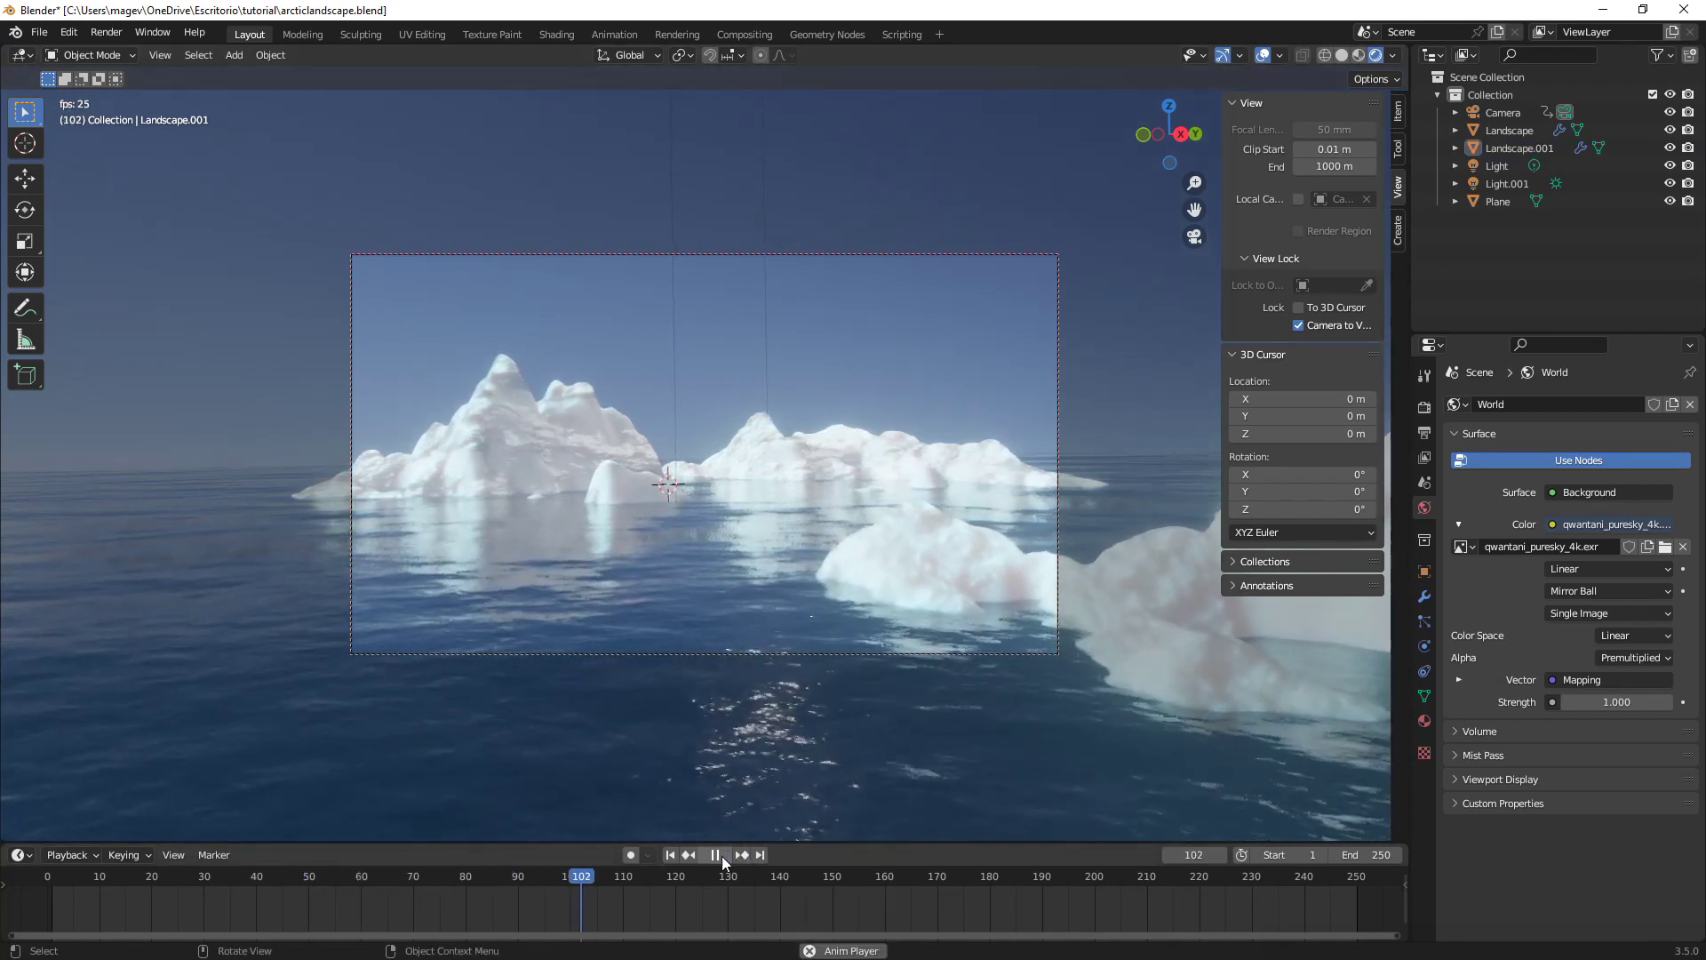
left_click(721, 856)
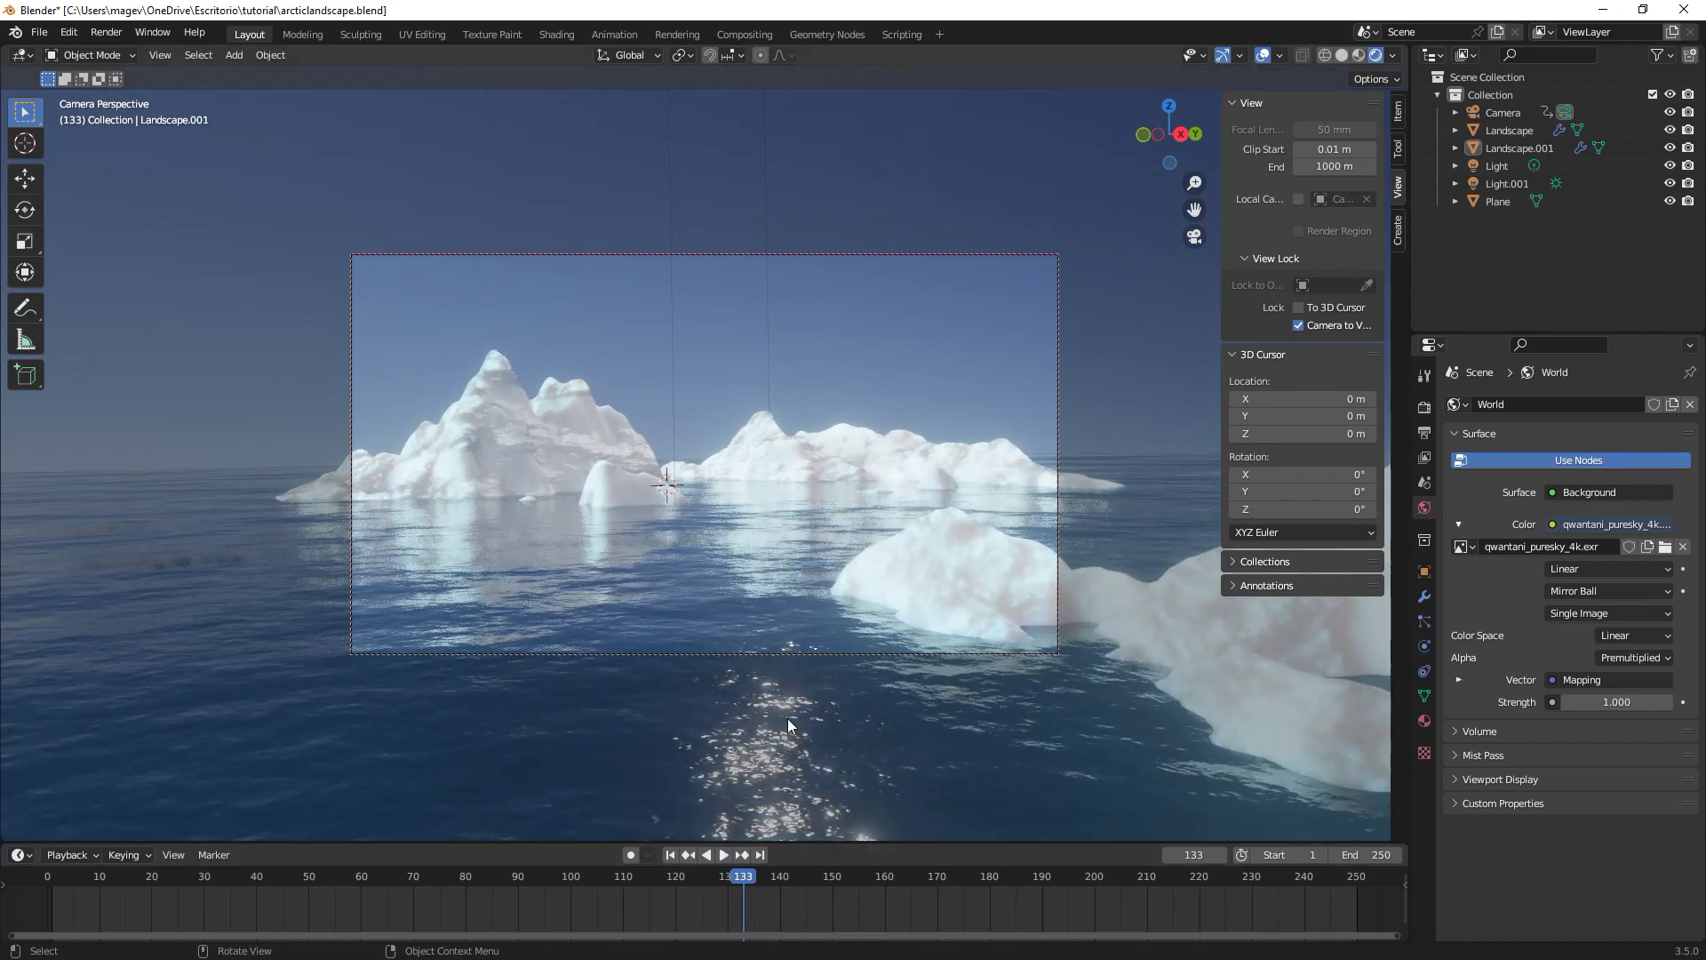
Leave the camera view, select the sun light, and set its strength to 20.
key("KP_0")
middle_click_drag(739, 731, 716, 701)
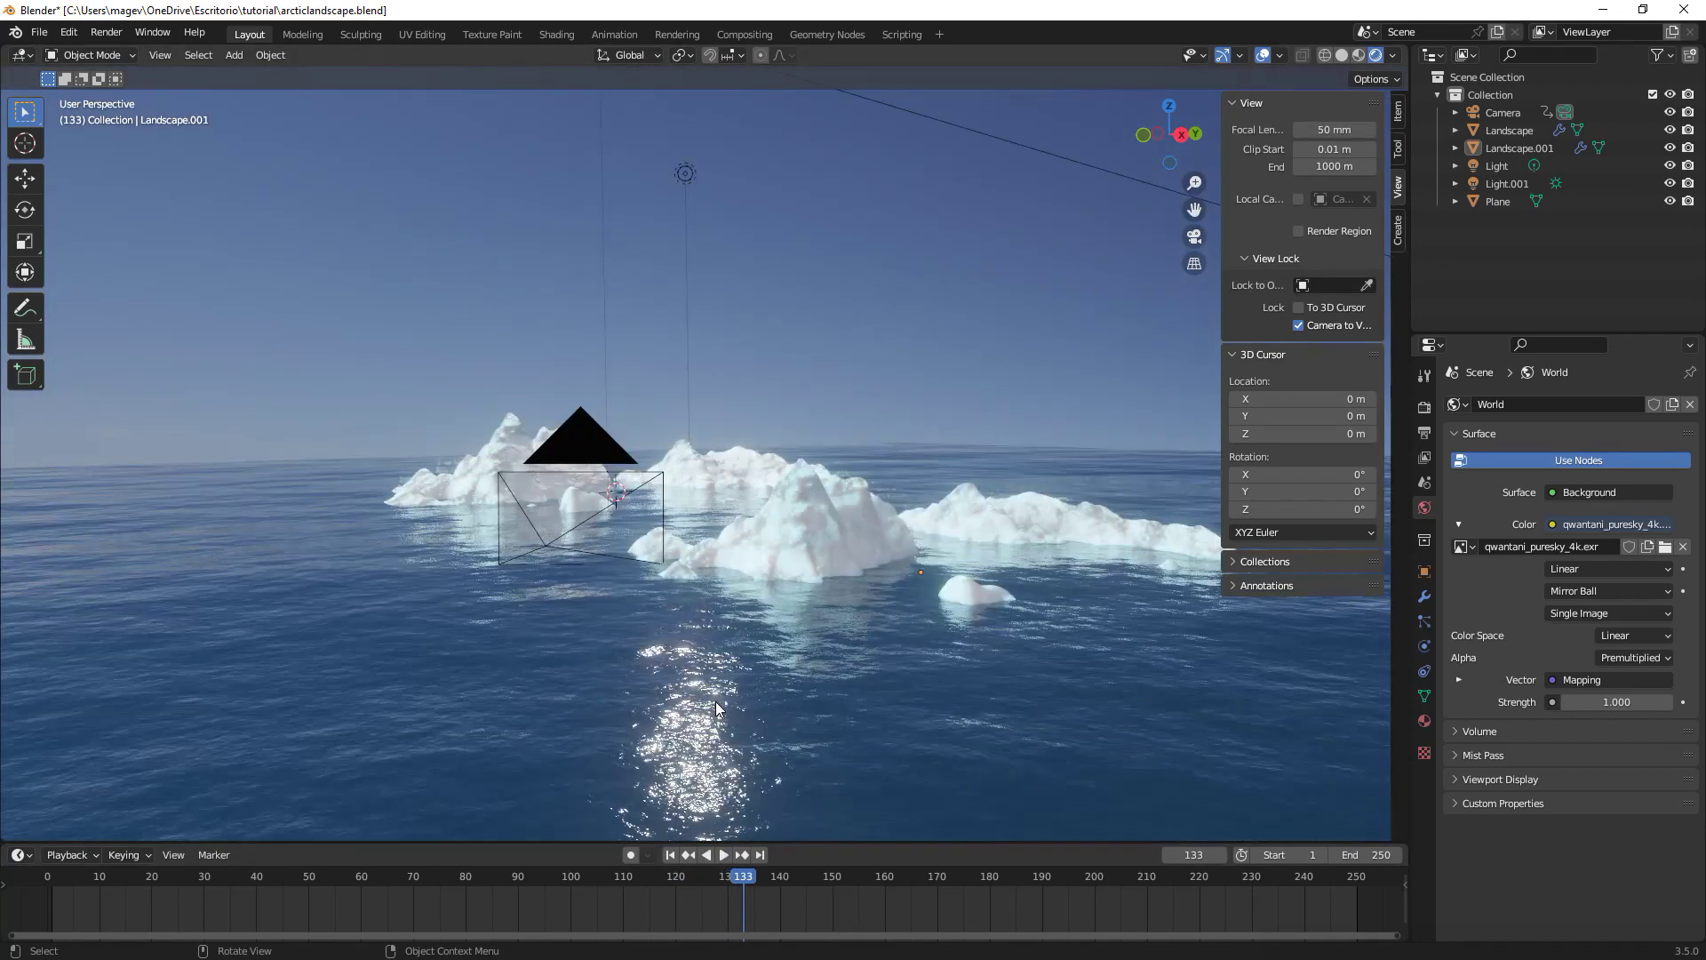
left_click(1058, 190)
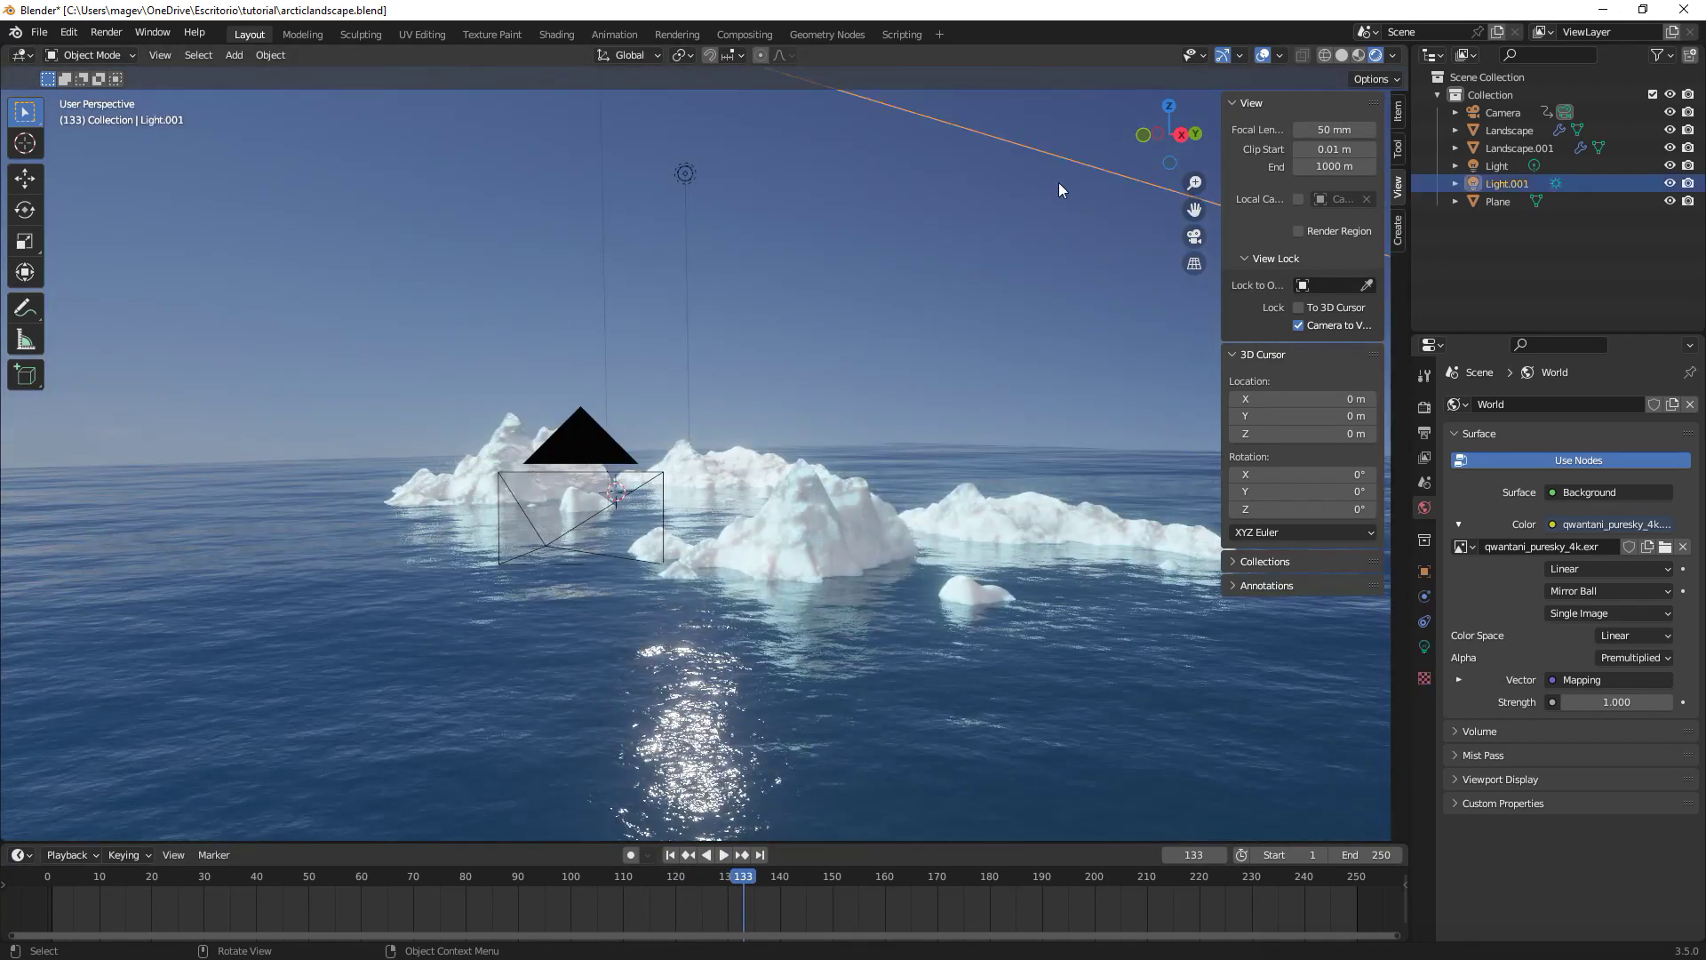
left_click(1426, 647)
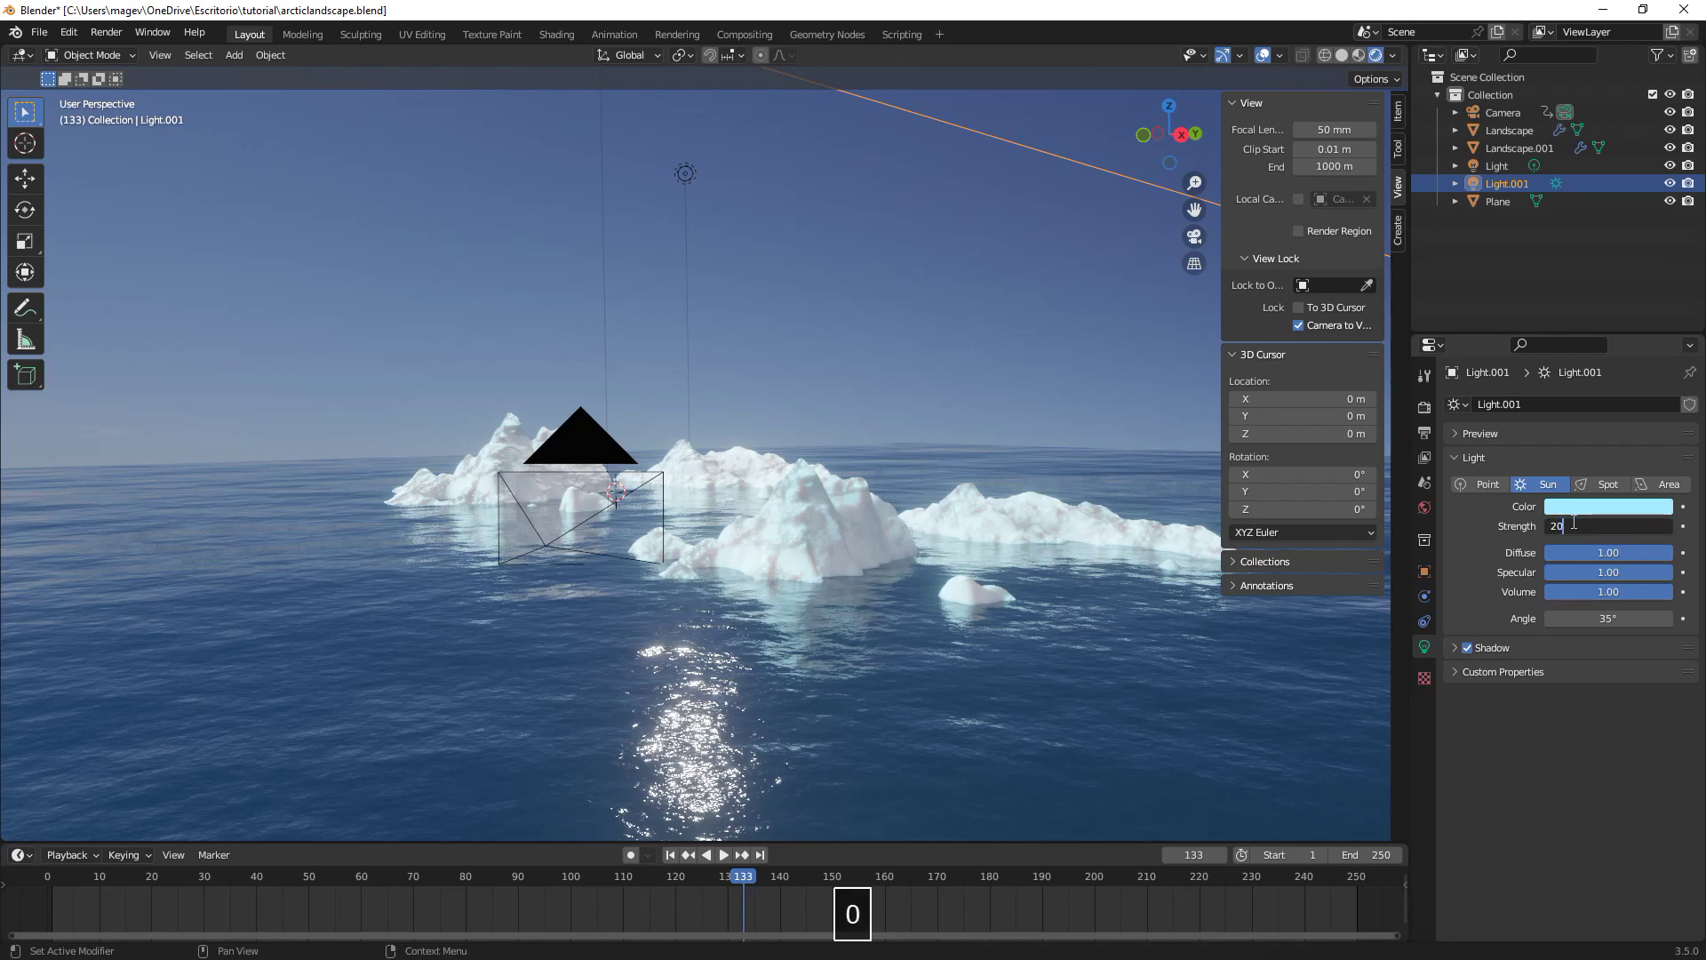
left_click(1574, 522)
type("20")
key("Return")
Replay the animation from the first frame through the camera to check the new lighting.
key("KP_0")
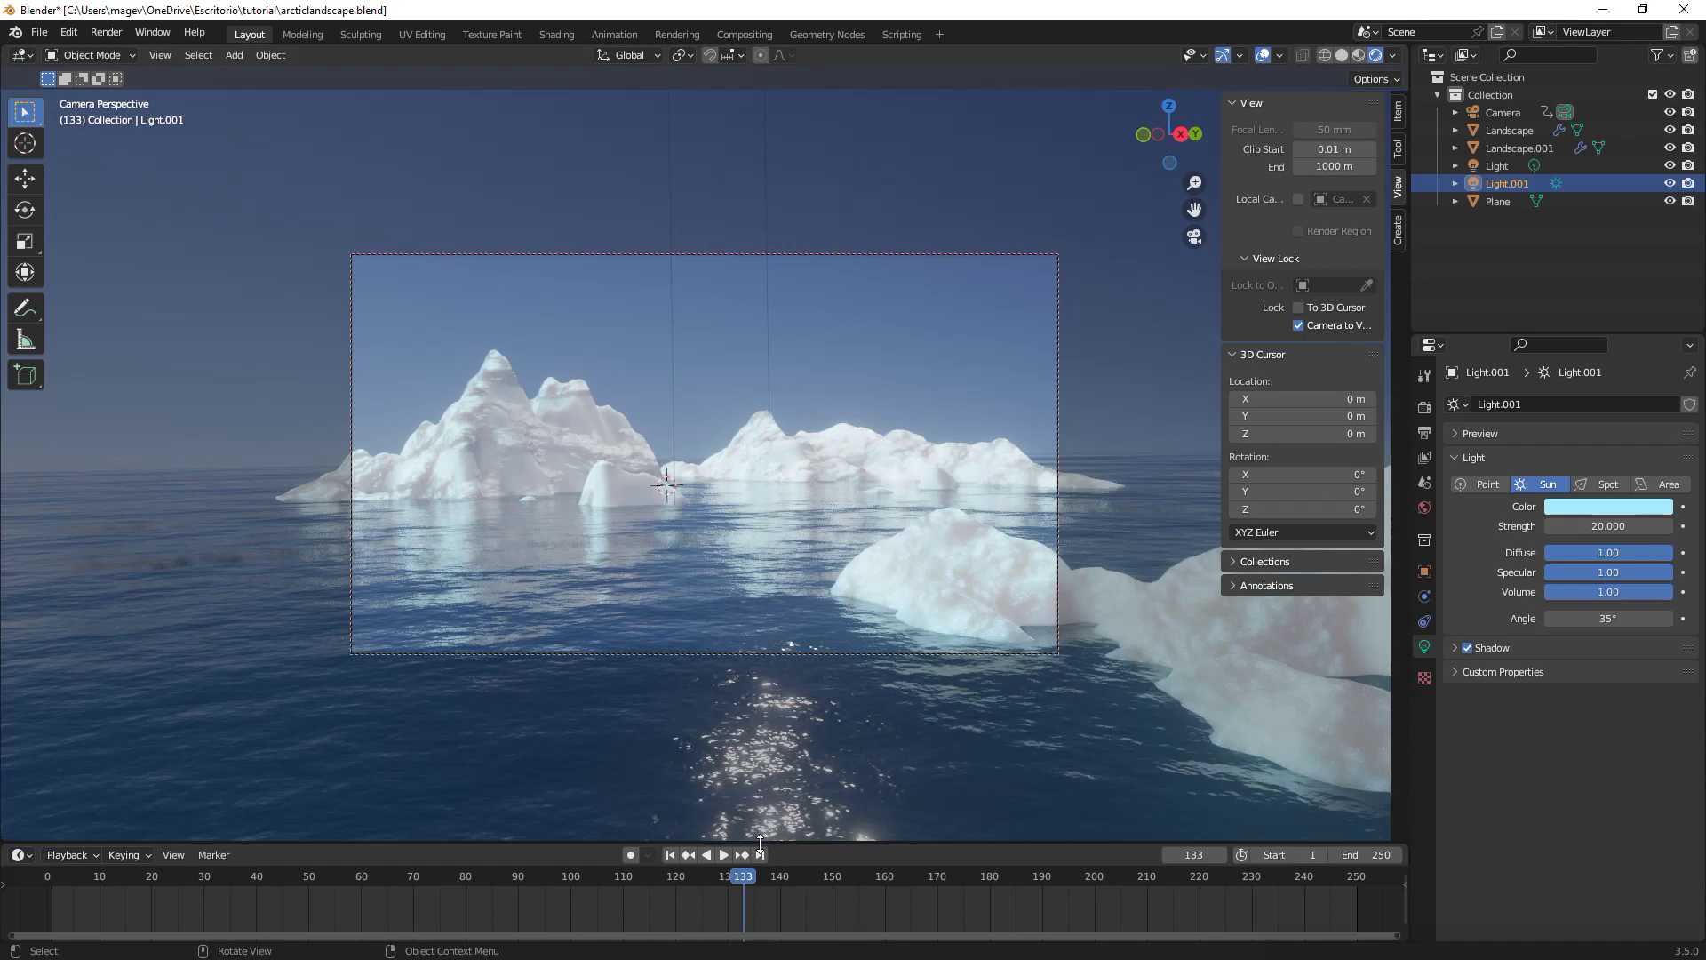
left_click(671, 855)
left_click(723, 855)
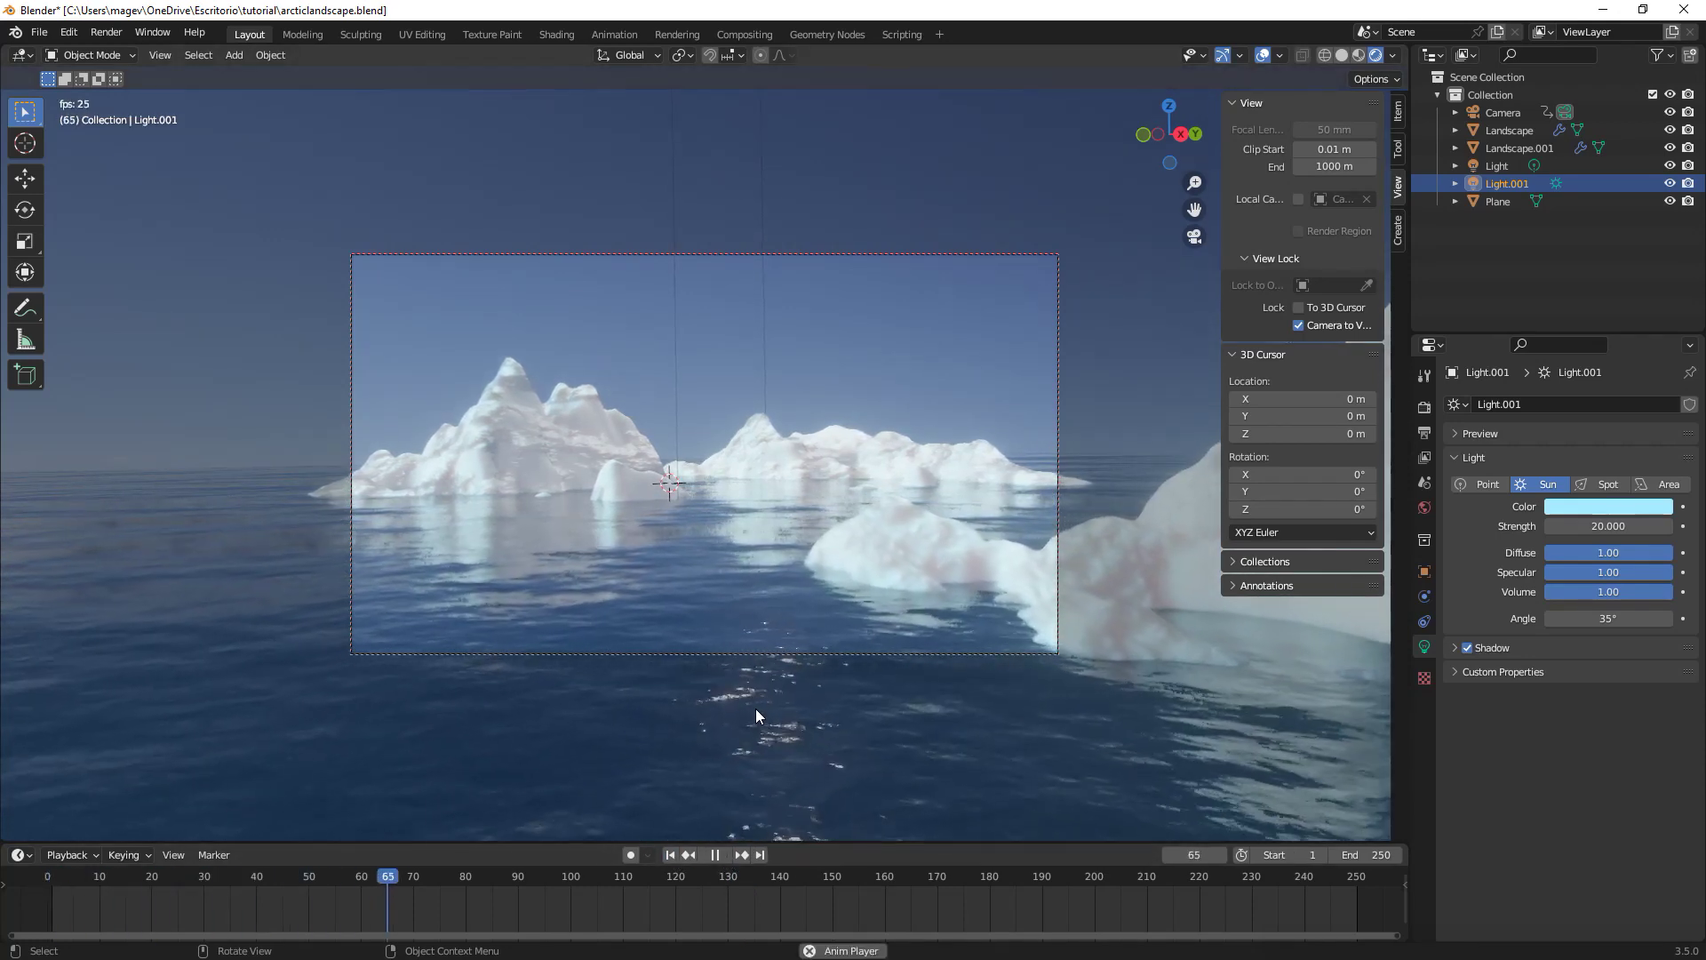
left_click(714, 855)
Edit the Landscape mesh outside the camera view, flattening its small detached front iceberg along global Z with smooth proportional editing.
left_click(610, 487)
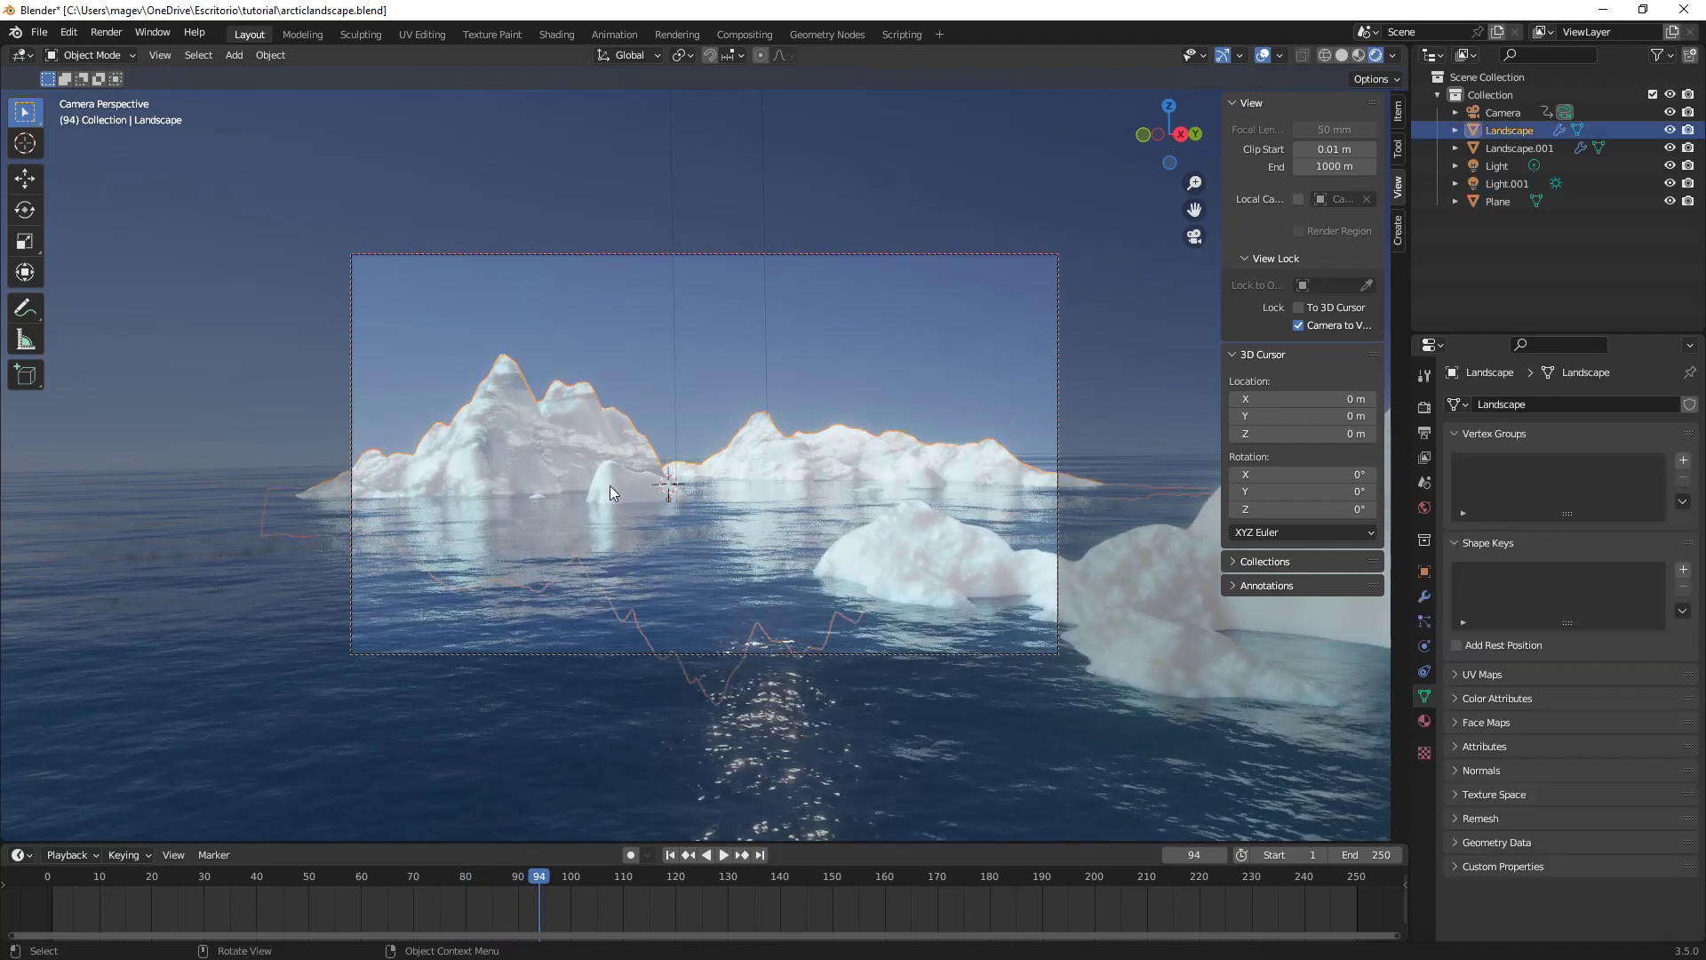
key("KP_0")
key("Tab")
middle_click_drag(493, 531, 703, 605, "shift")
scroll(596, 530, "up", 4)
scroll(596, 530, "down", 3)
key("alt+a")
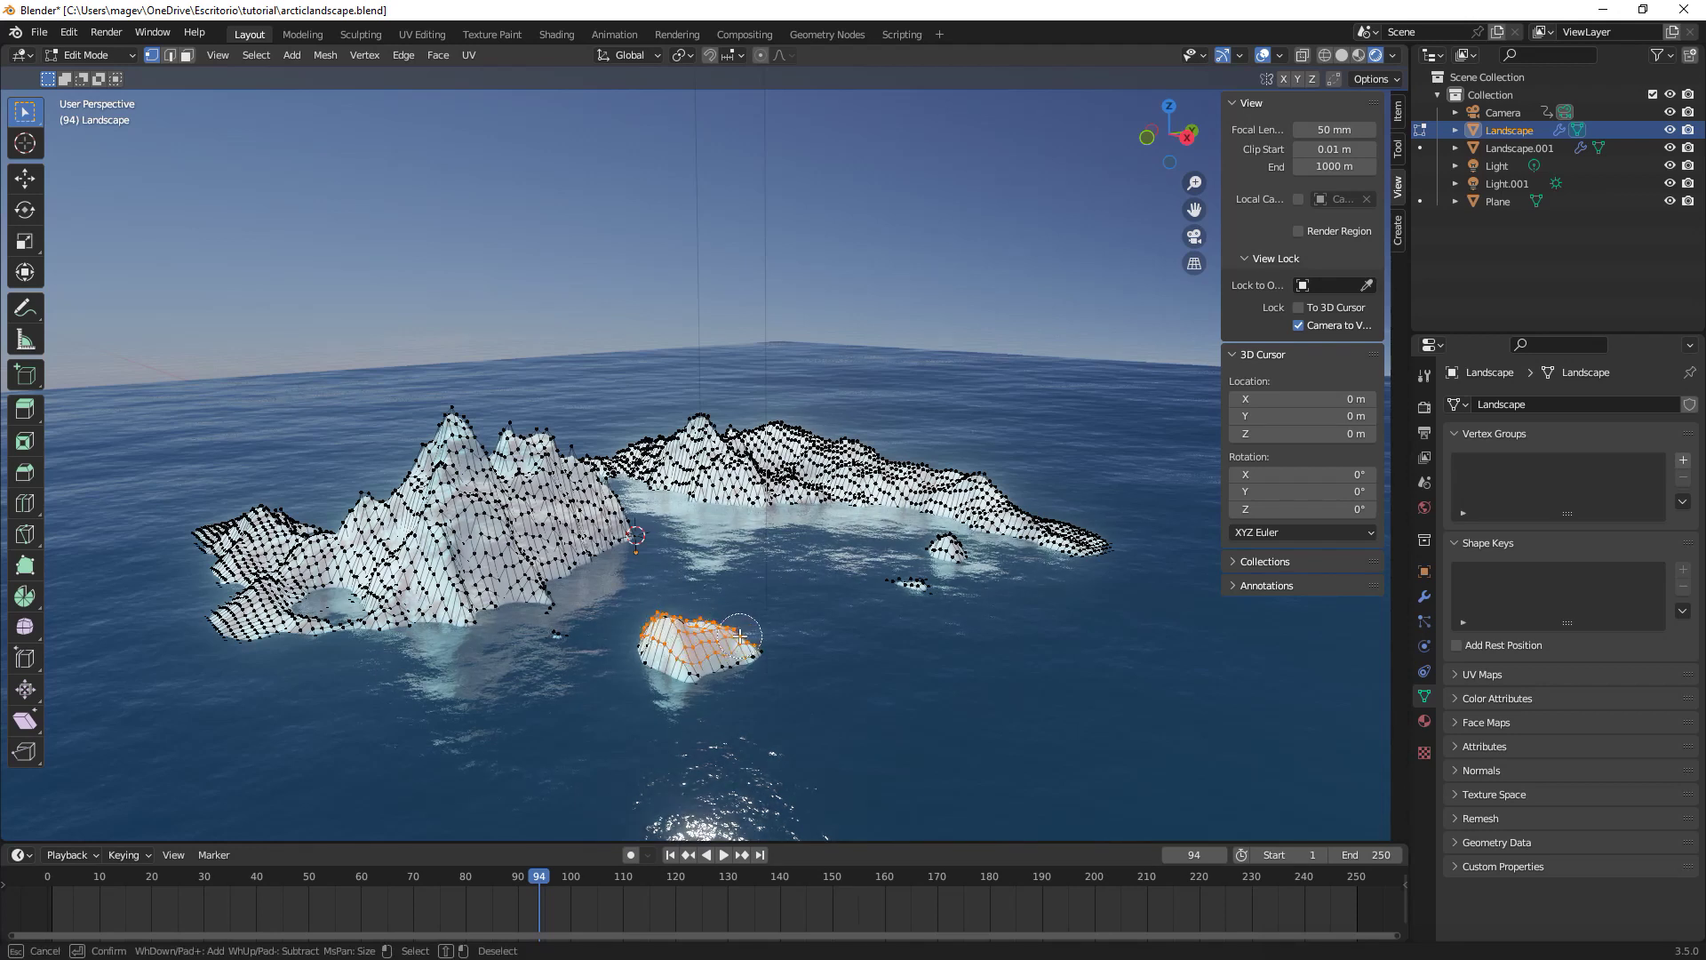
key("Return")
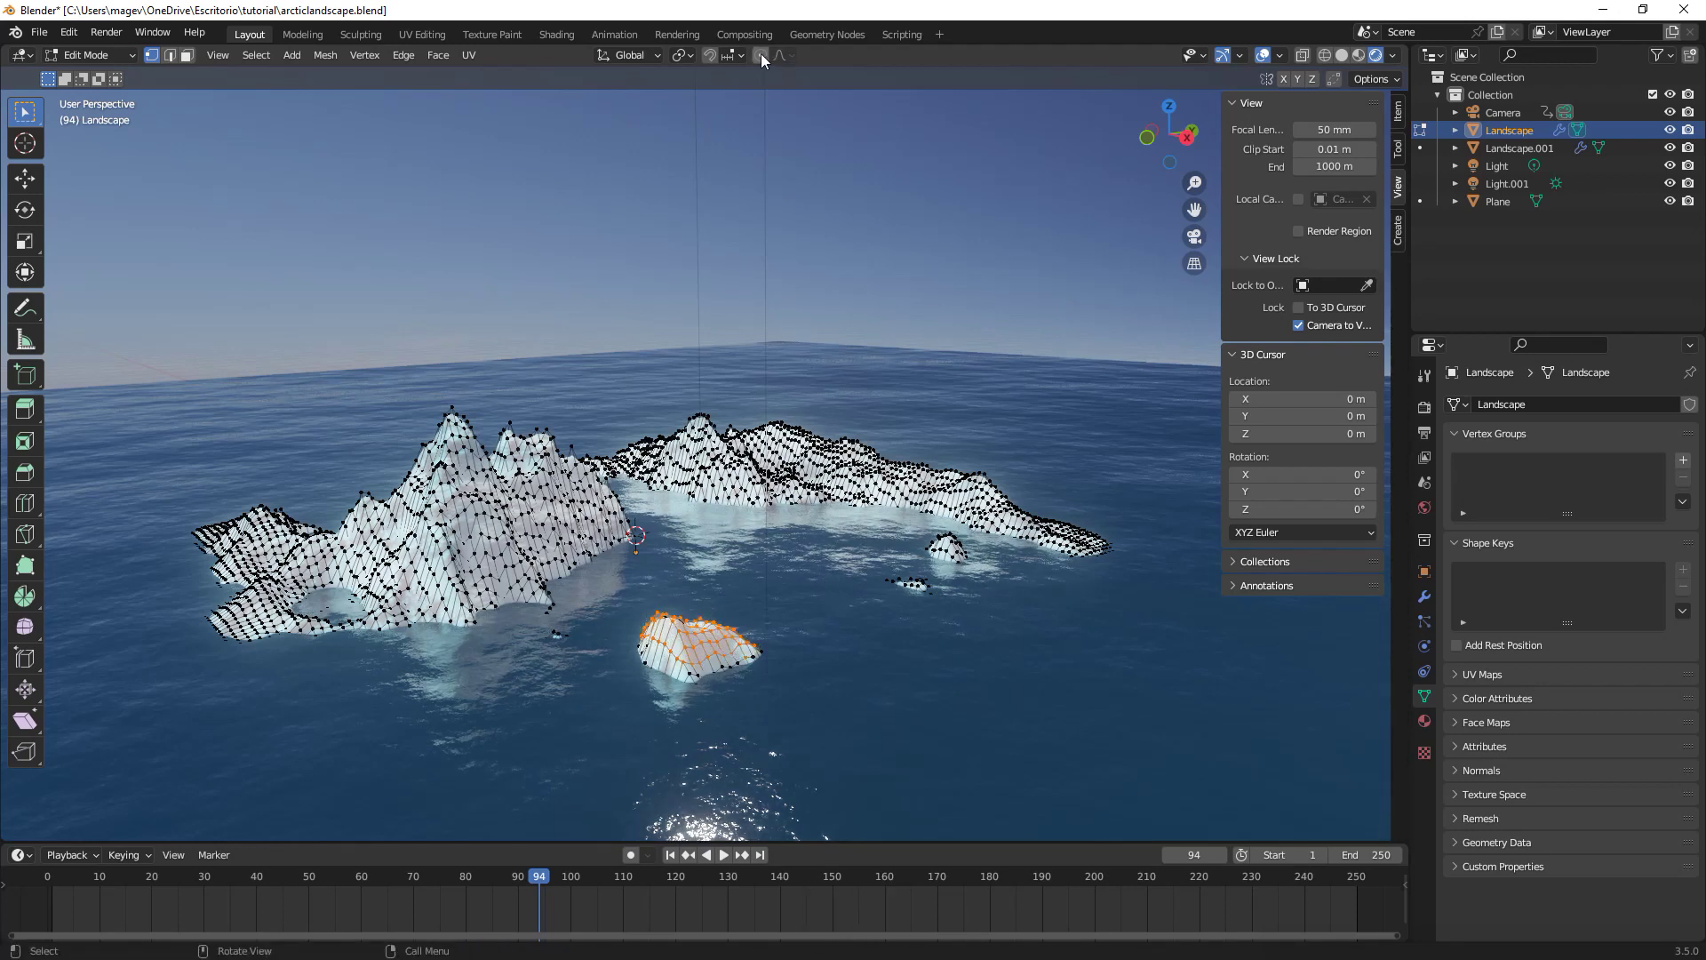
key("s")
key("z")
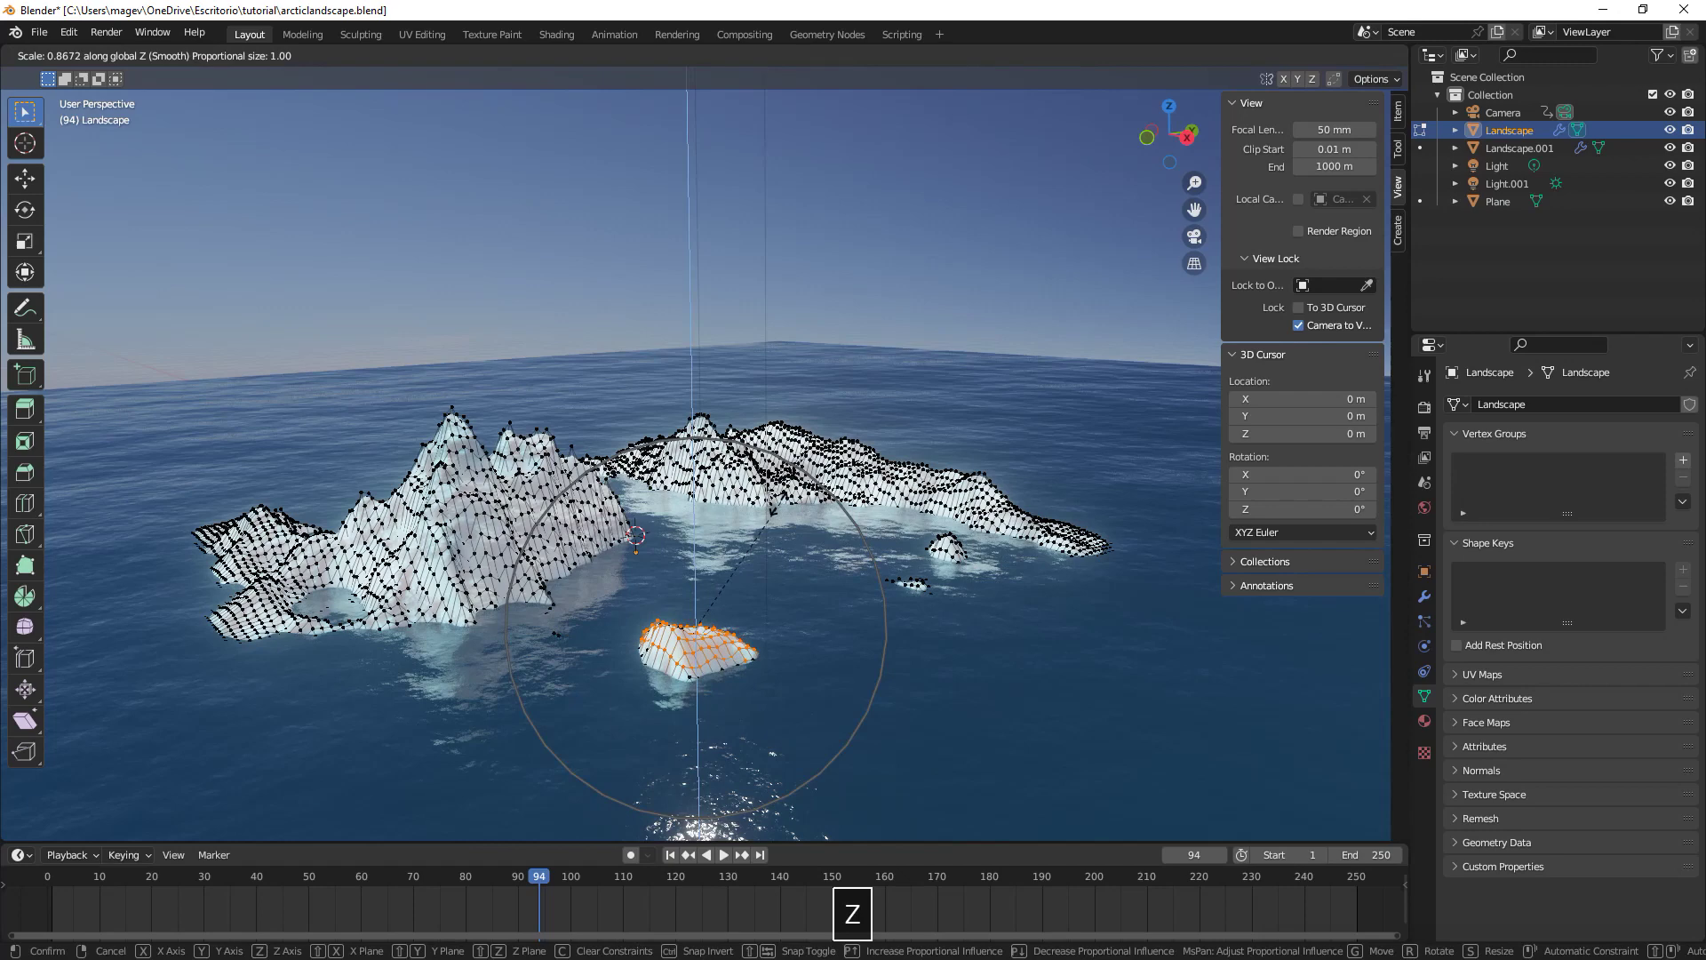
left_click(748, 517)
key("Tab")
key("alt+a")
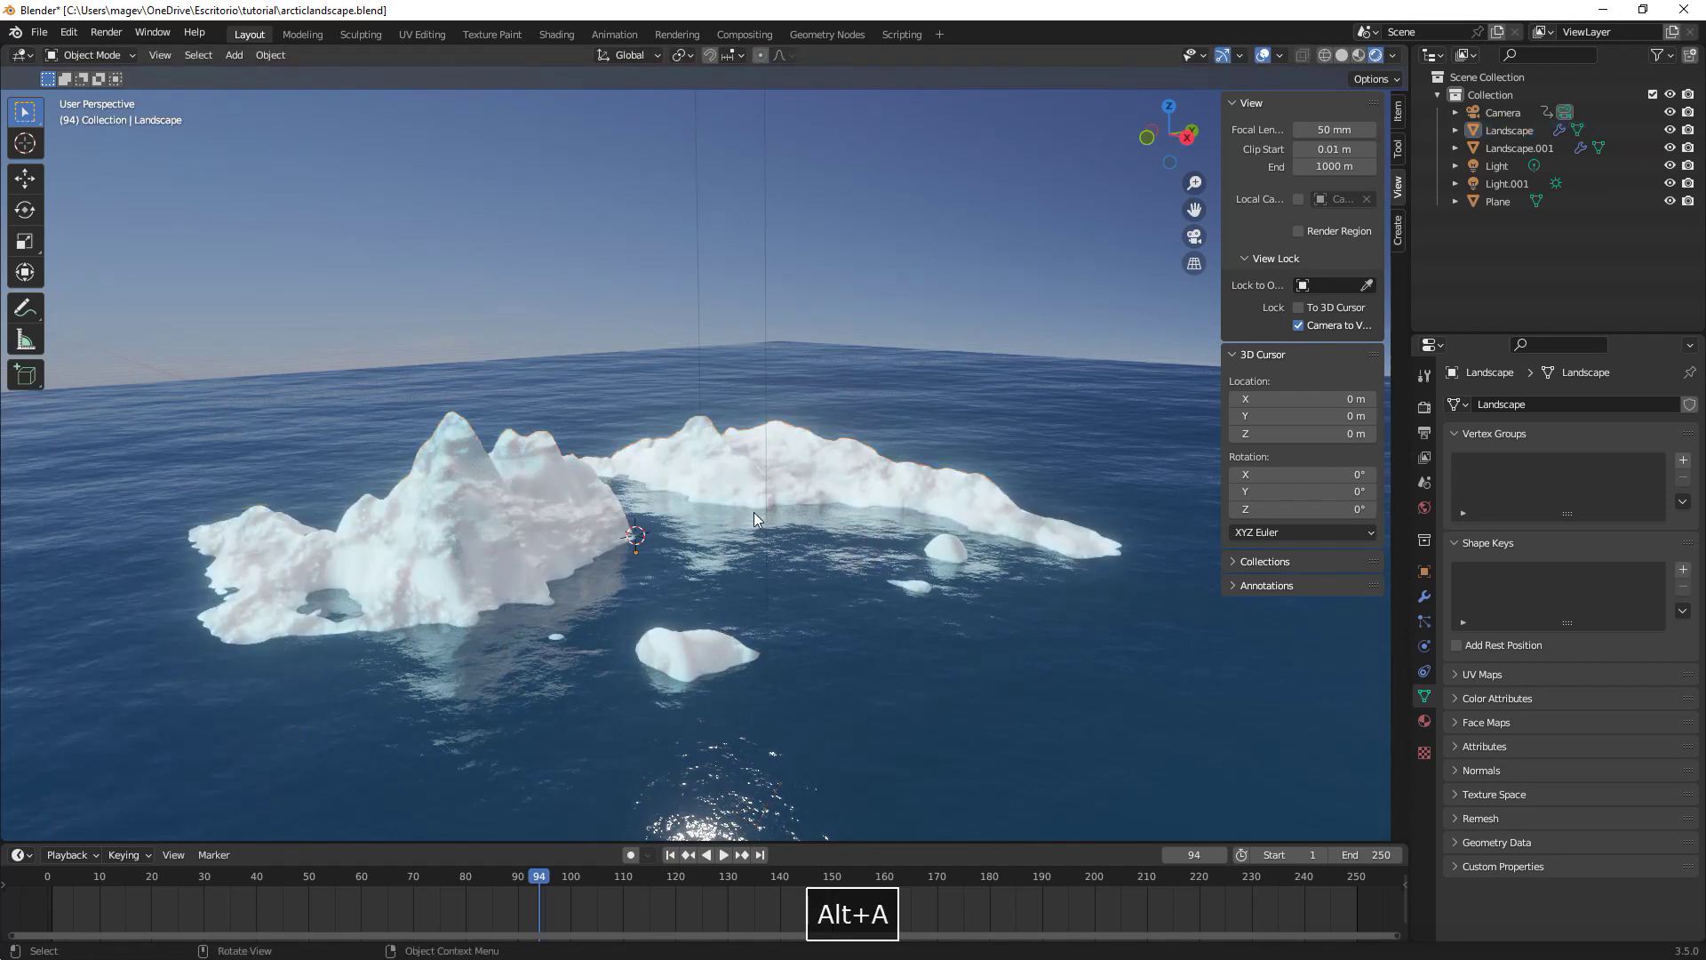
Play the animation from the first frame through the camera to check the flattened iceberg, and return to frame 1.
middle_click_drag(753, 512, 732, 489)
key("KP_0")
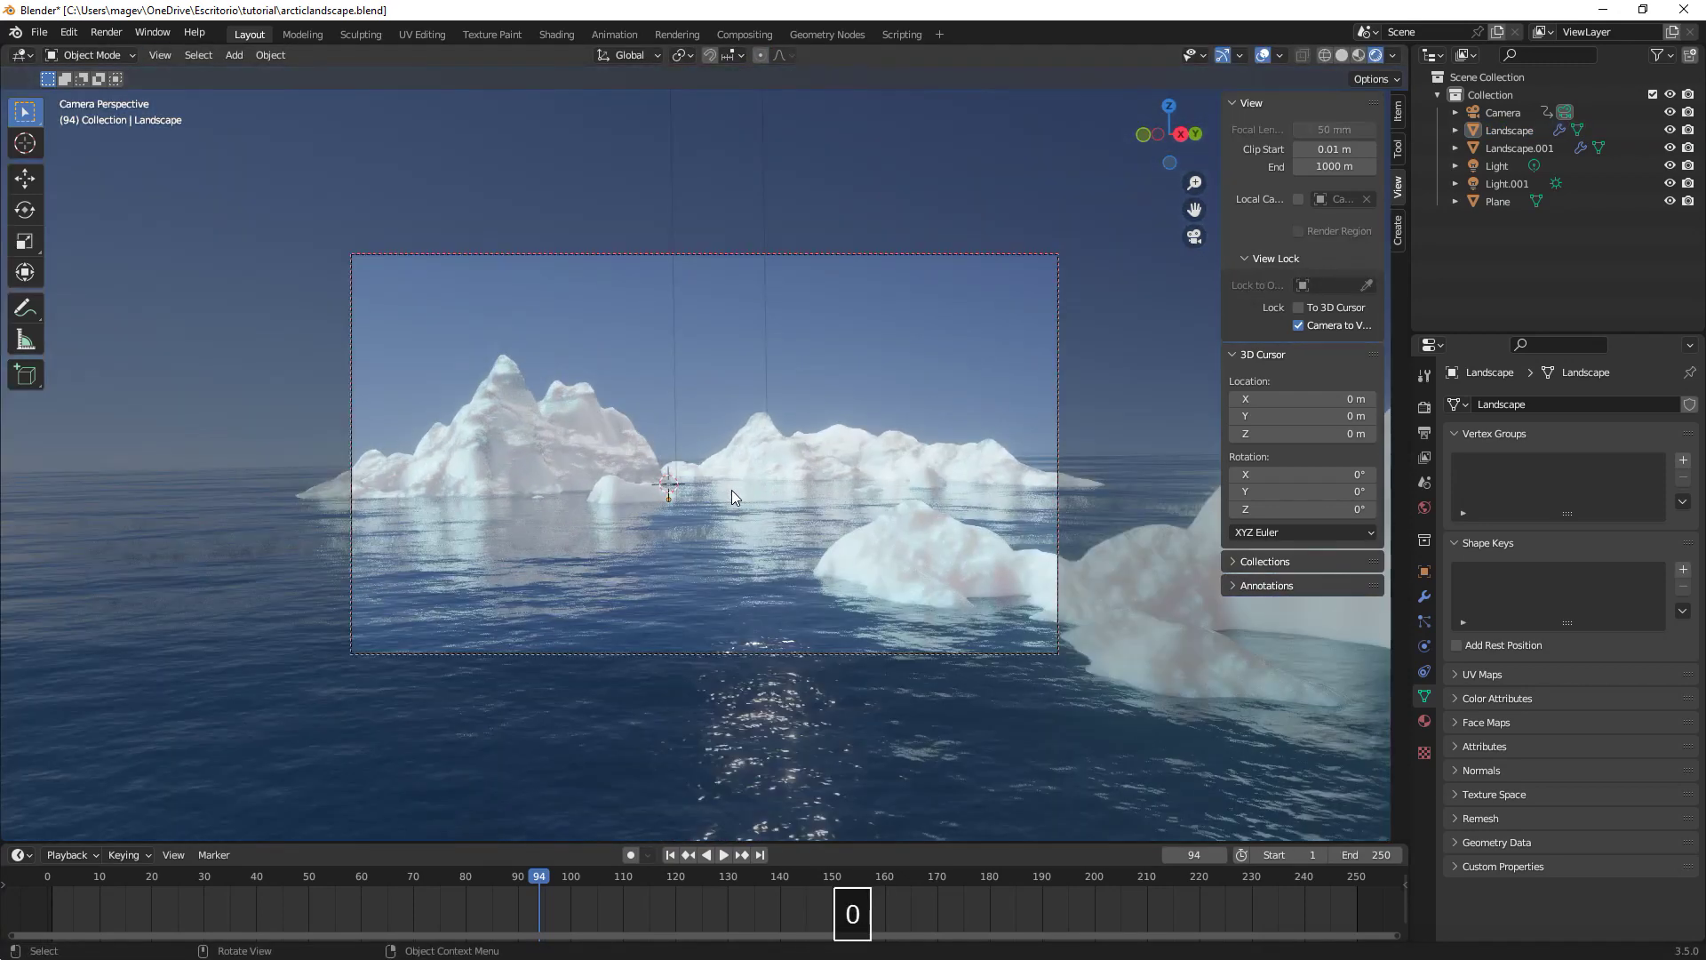
left_click(670, 856)
left_click(723, 856)
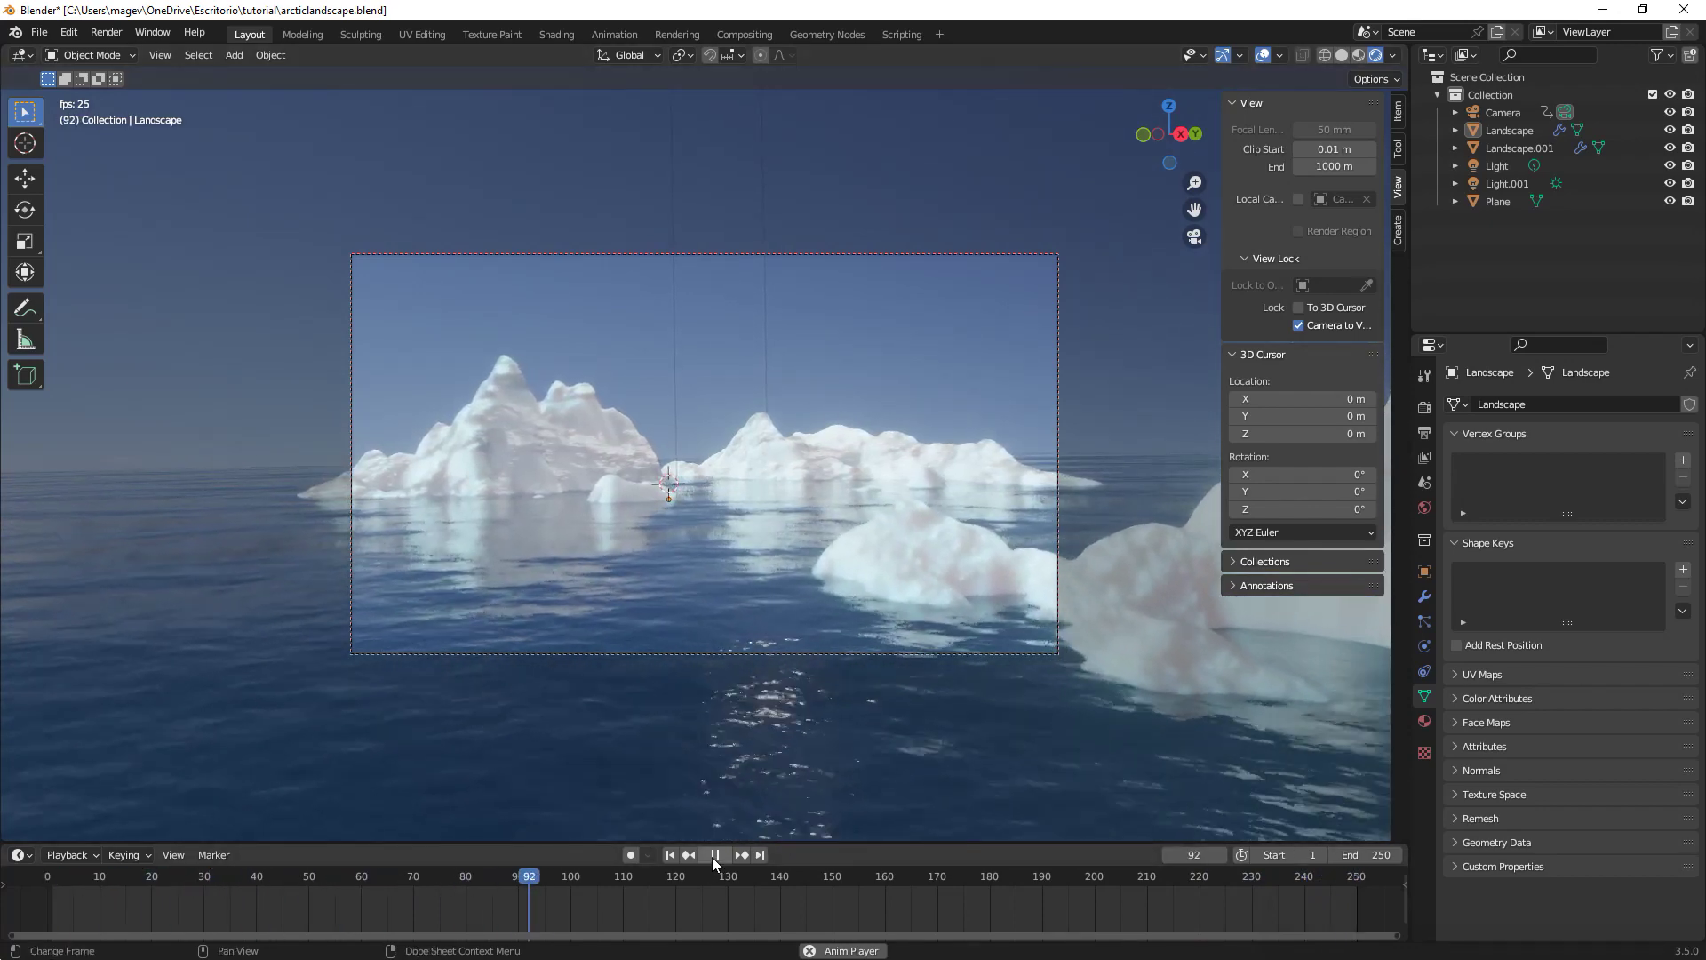
left_click(711, 857)
left_click(670, 857)
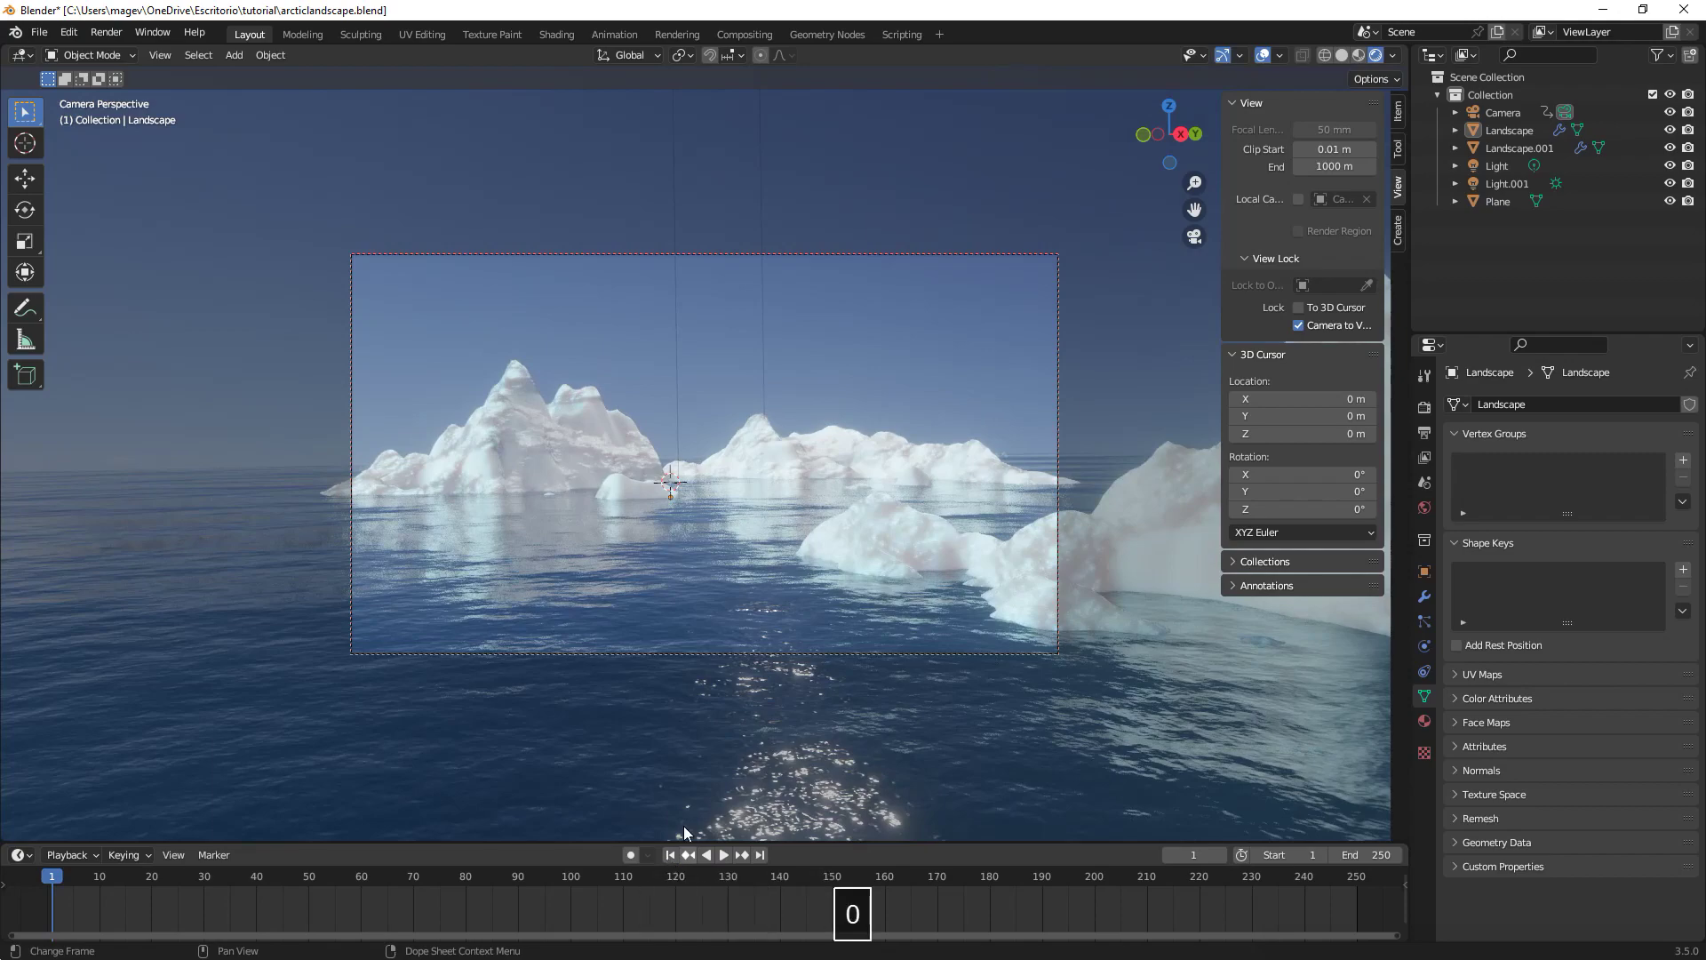
key("KP_0")
scroll(686, 757, "down", 4)
mouse_move(686, 756)
middle_mouse_down()
mouse_move(689, 792)
mouse_move(659, 745)
middle_mouse_up()
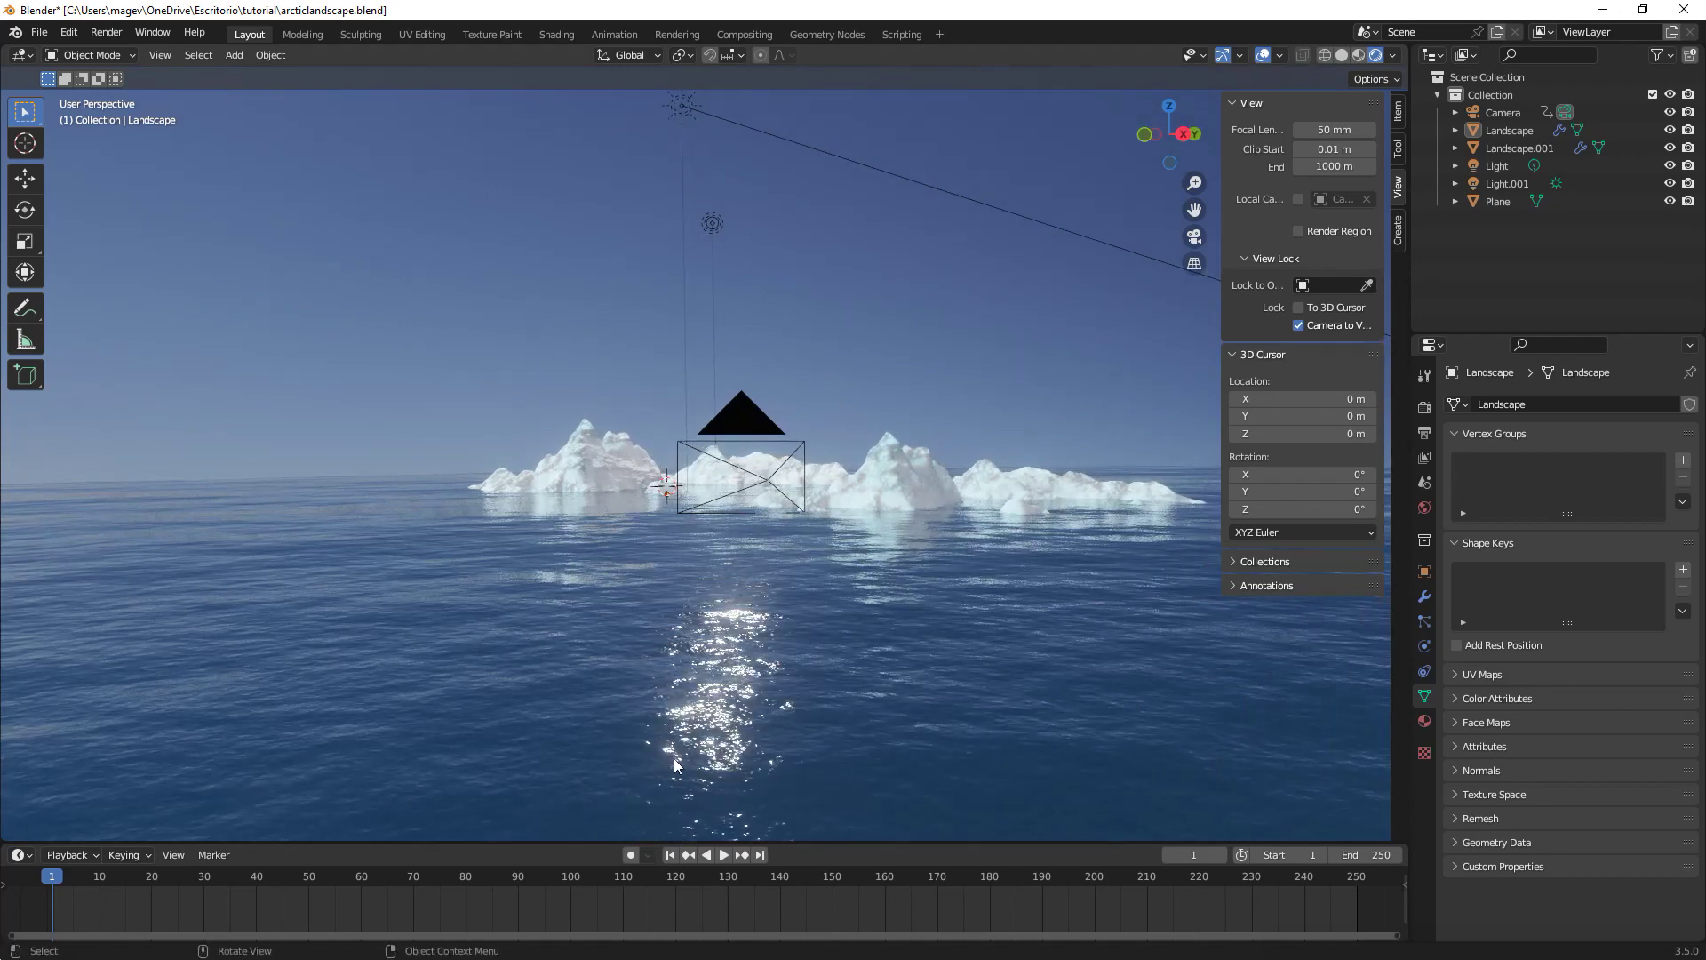
scroll(677, 764, "up", 4)
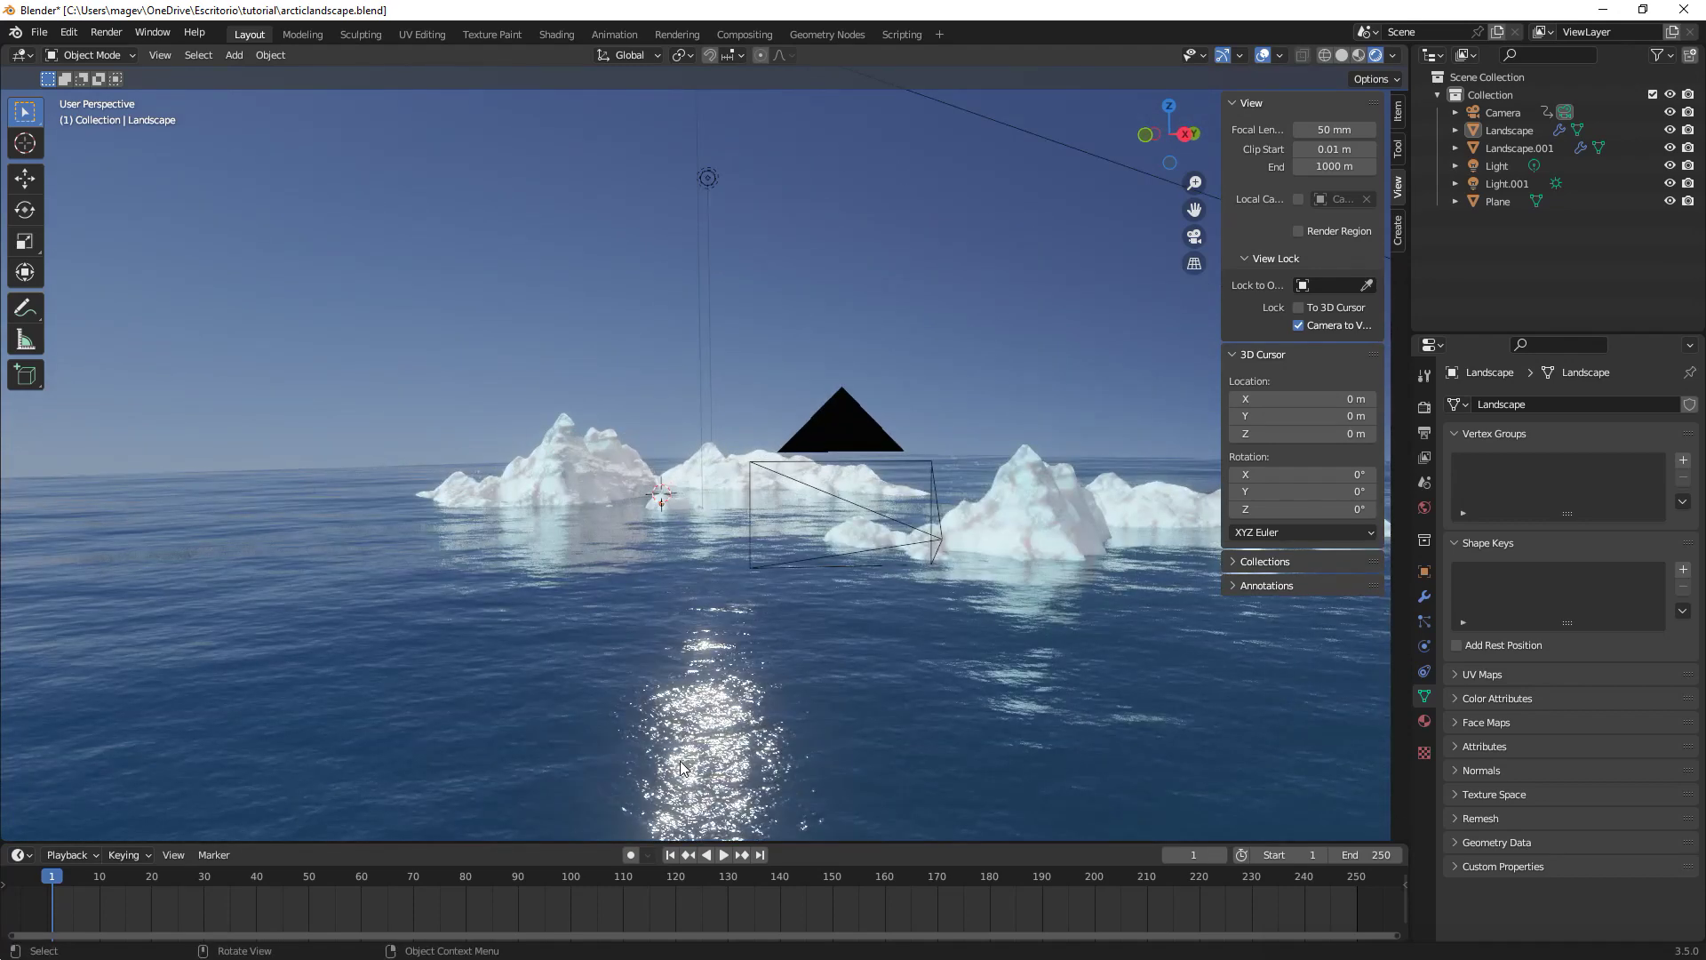
middle_click_drag(681, 762, 688, 771)
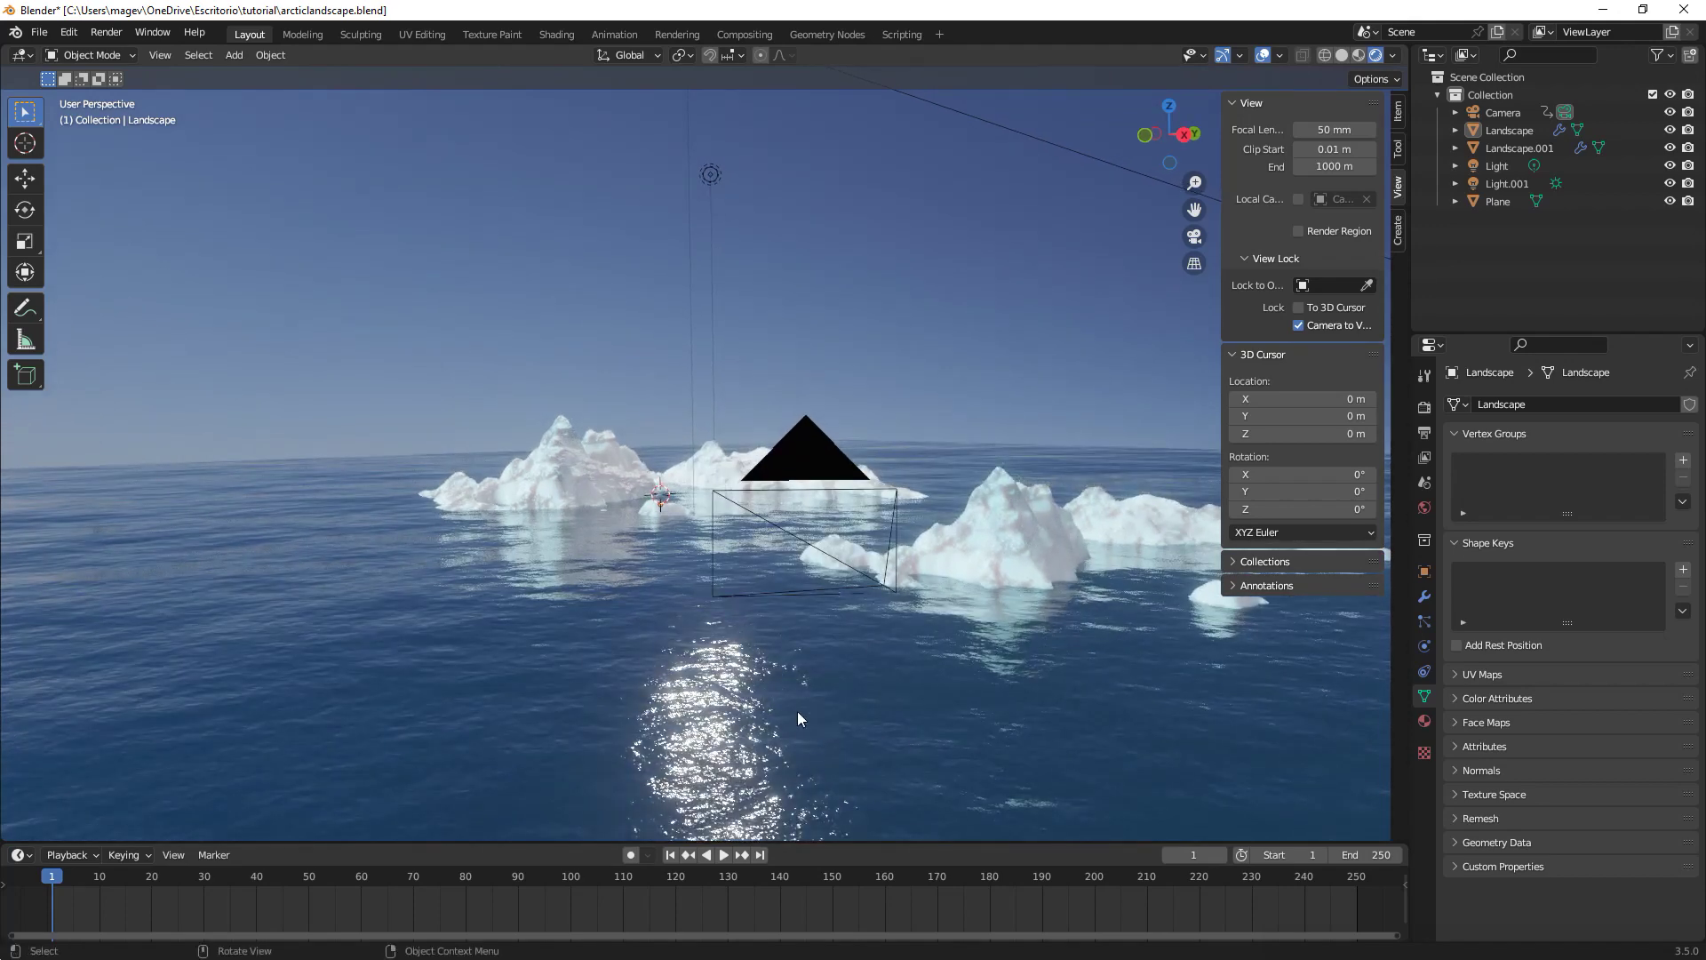
Set the Eevee render sampling to 512 samples.
left_click(1424, 408)
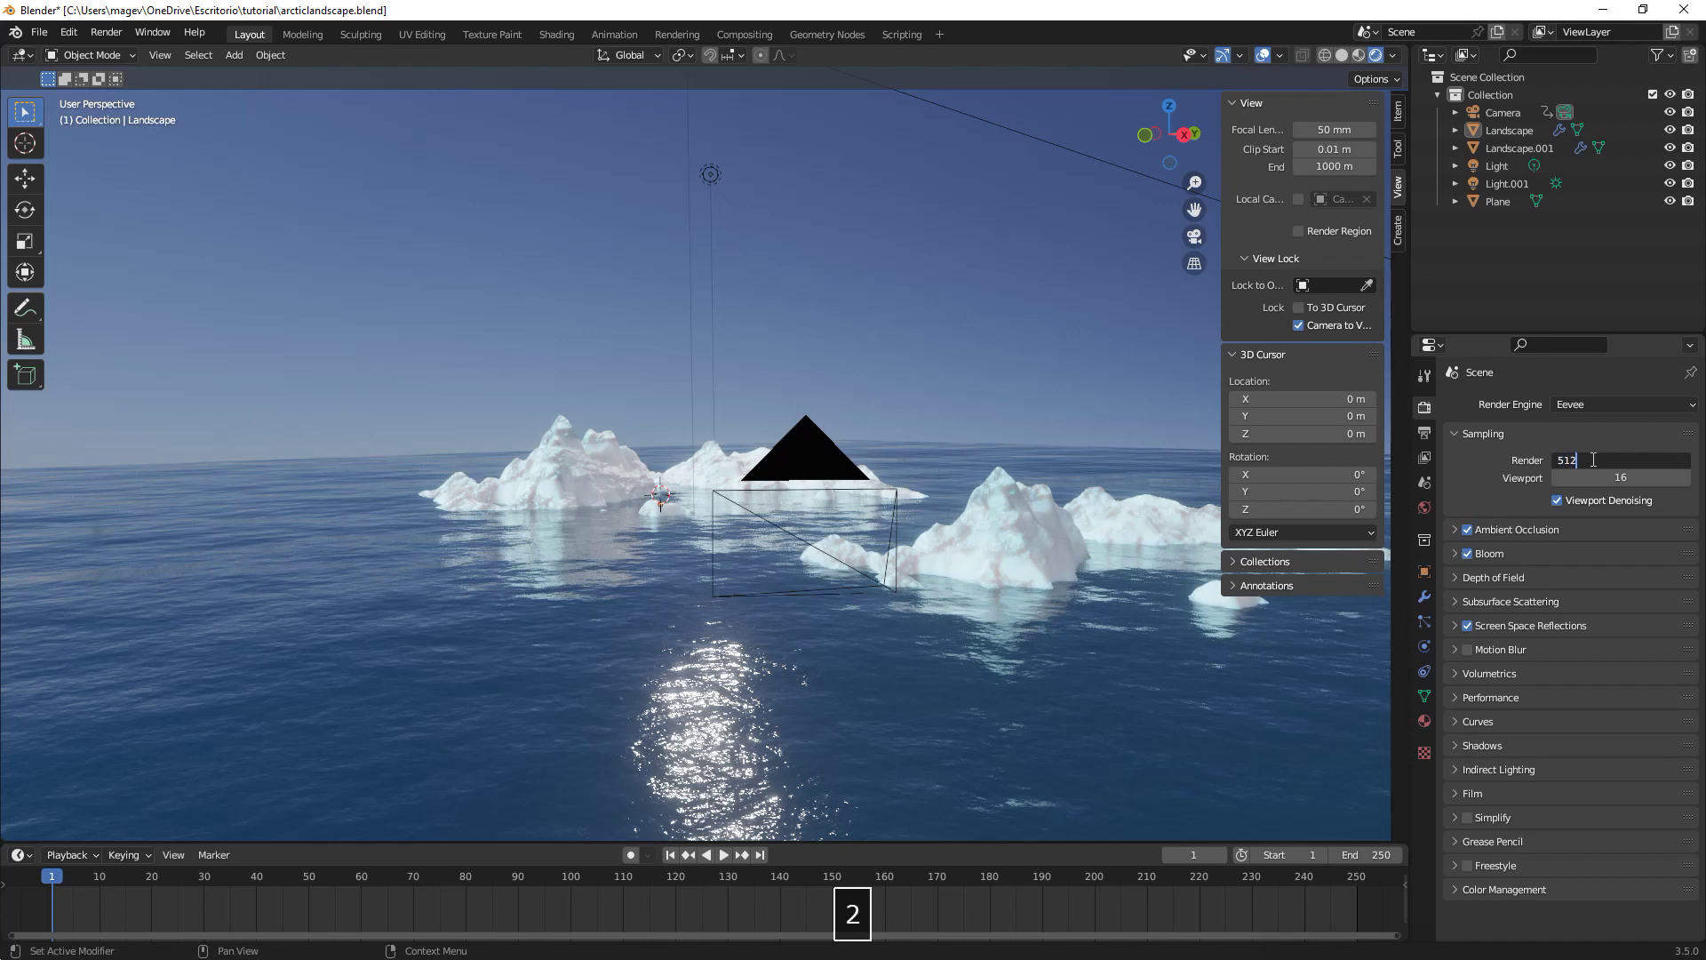
key("Return")
Set the output path to /tmp\arcticice and the file format to FFmpeg Video.
left_click(1425, 433)
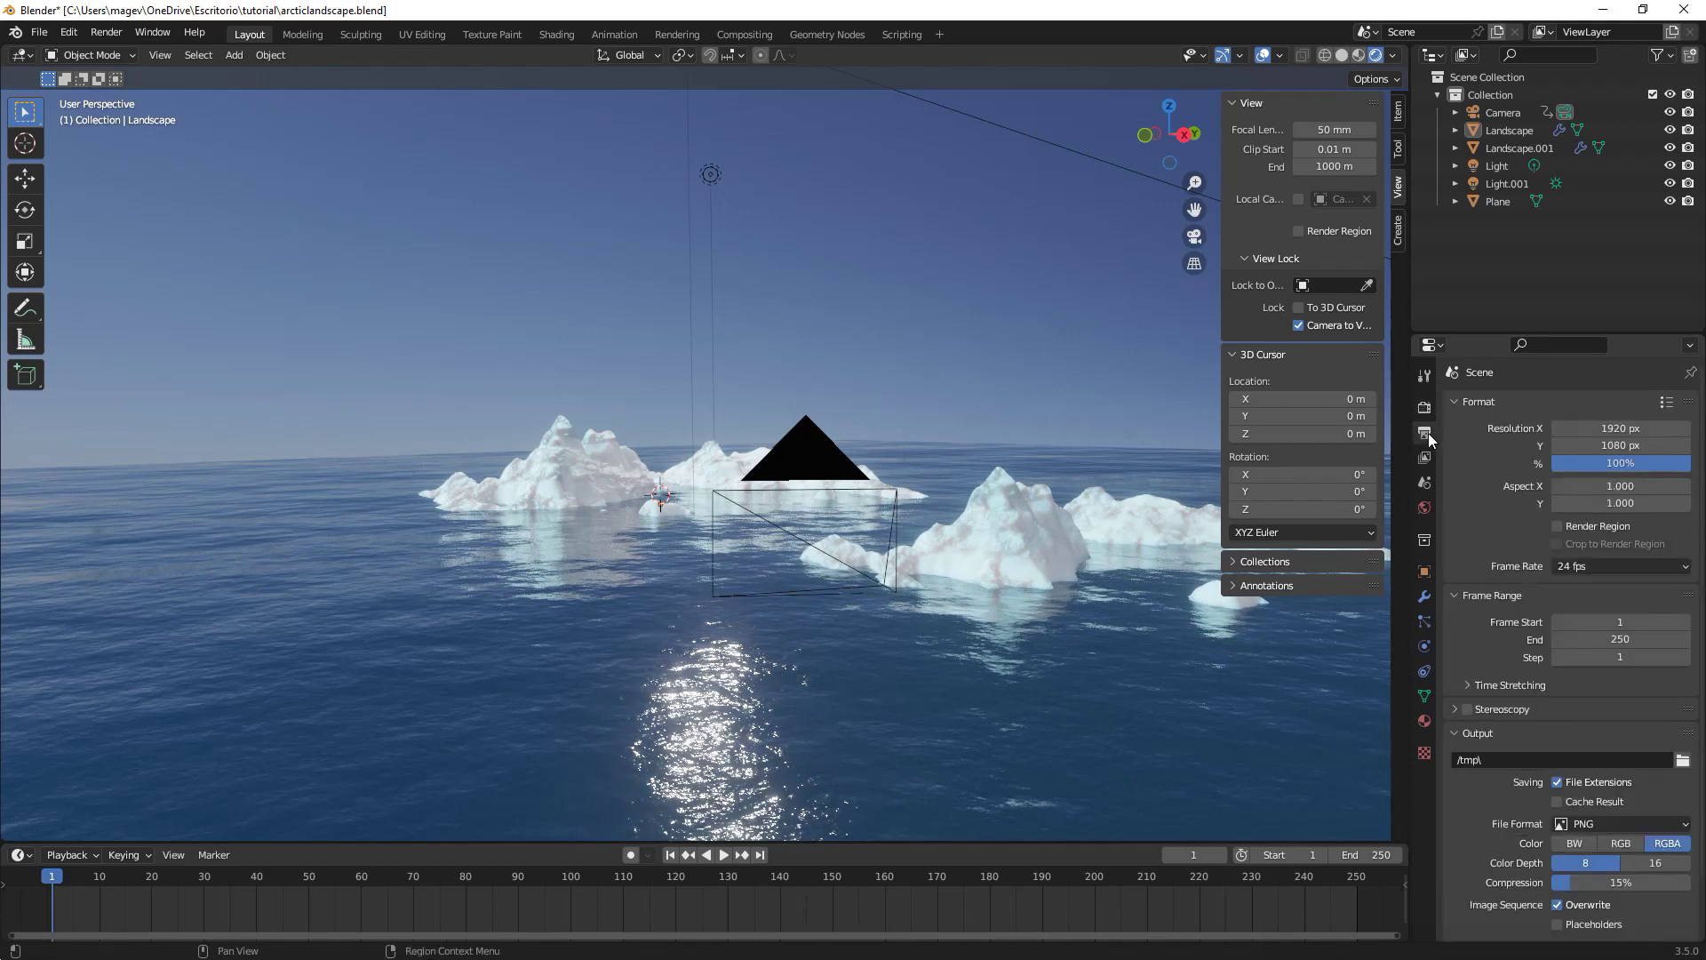
scroll(1574, 530, "down", 1)
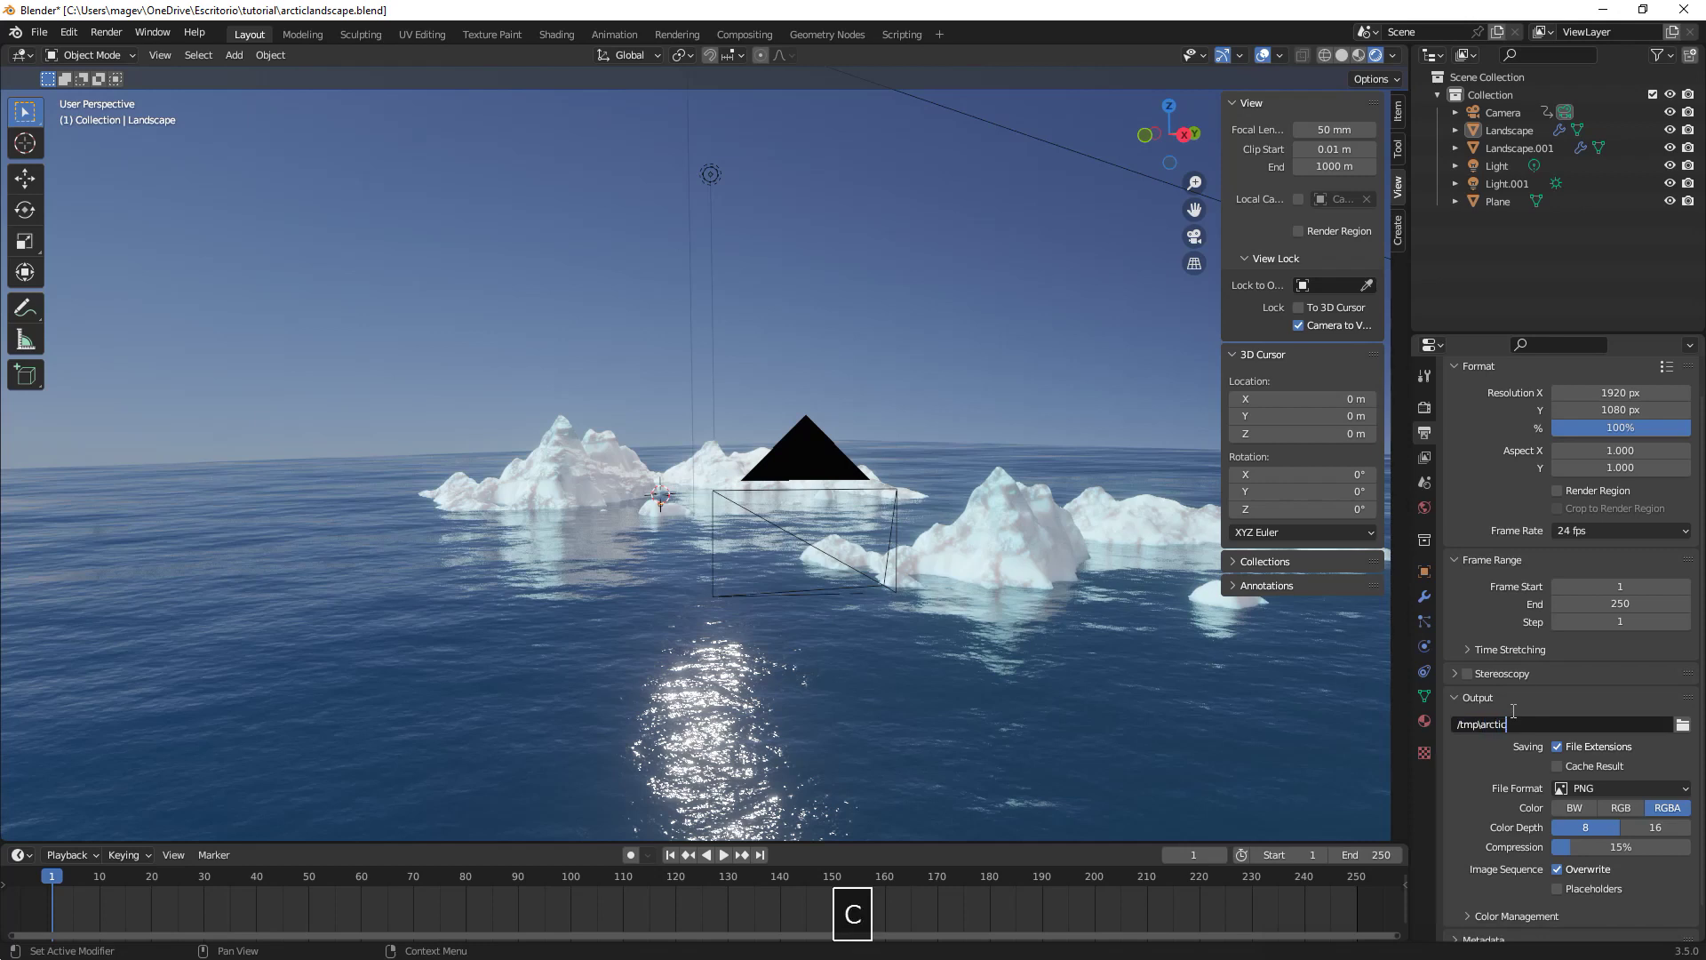
left_click(1601, 780)
left_click(1623, 693)
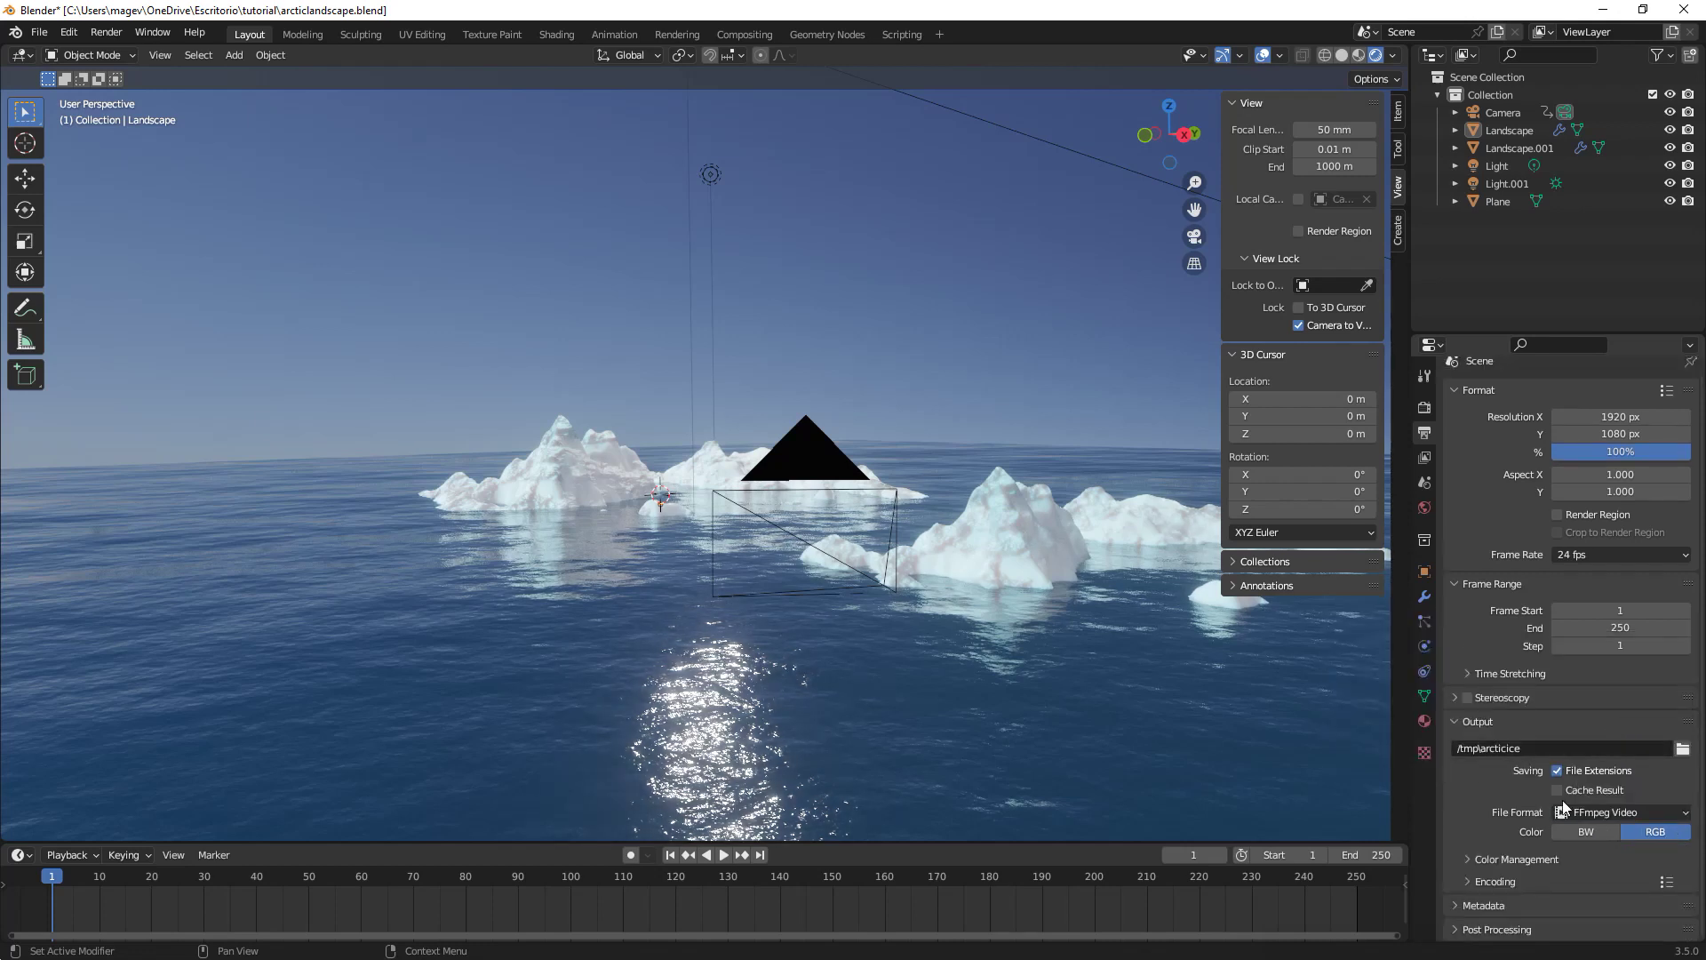
Set the video encoding to an MPEG-4 container with Perceptually Lossless output quality.
left_click(1496, 881)
scroll(1537, 827, "down", 4)
left_click(1596, 766)
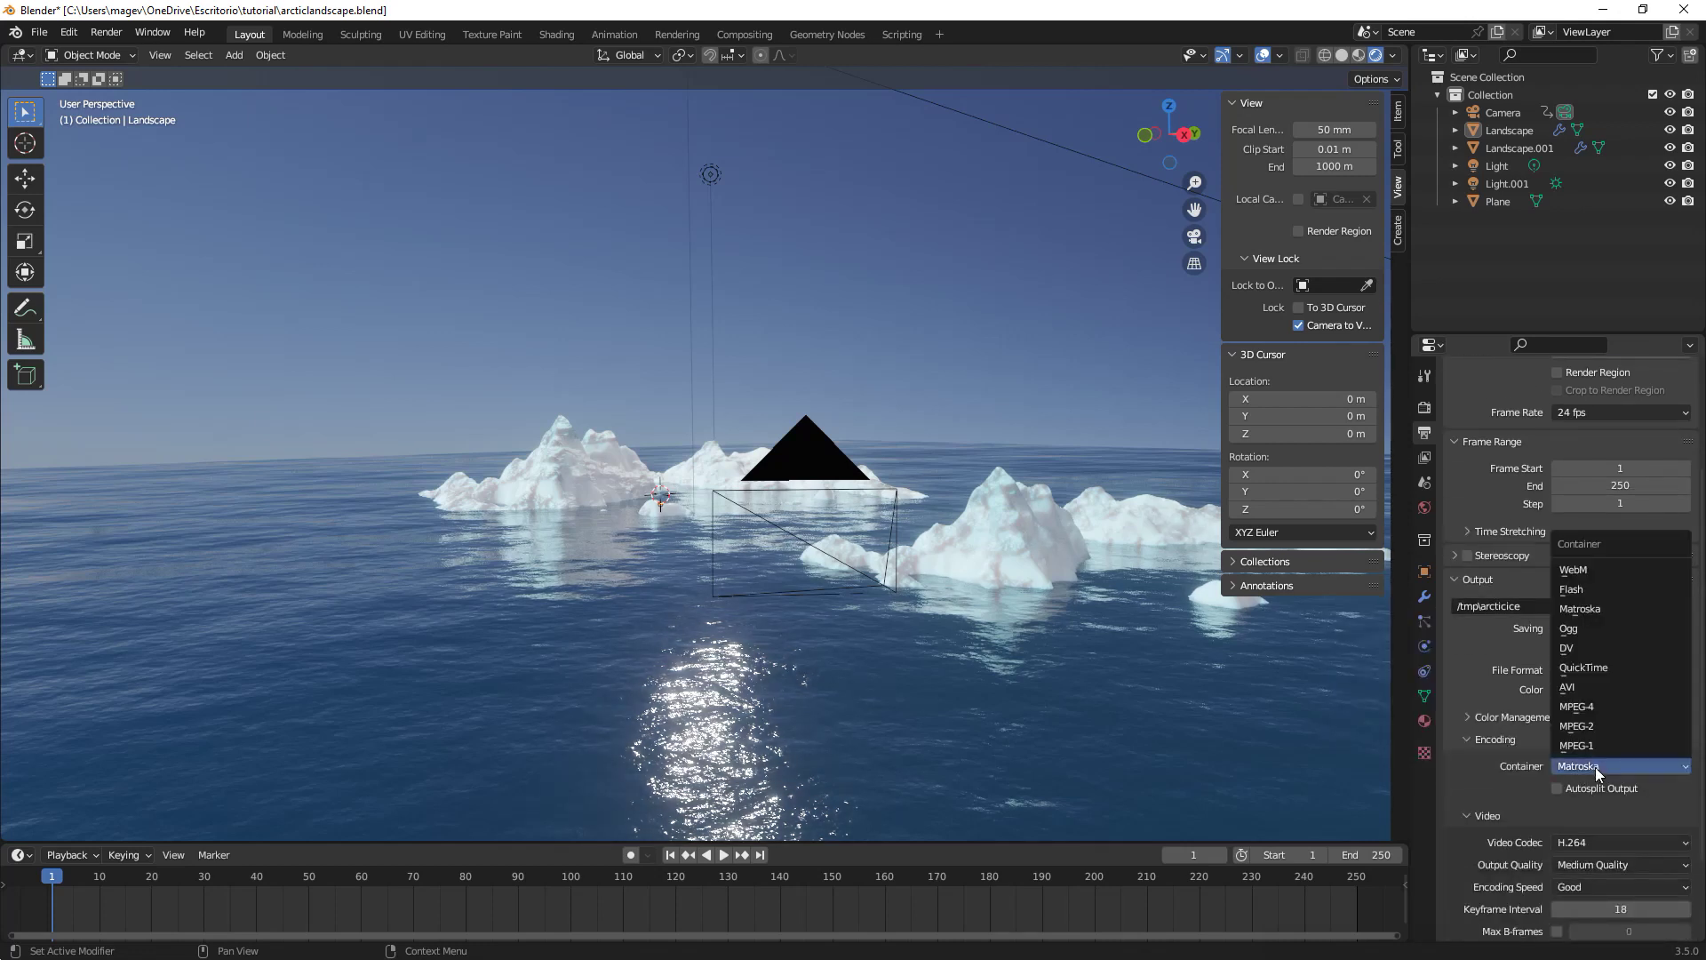
left_click(1601, 708)
scroll(1603, 709, "down", 3)
left_click(1608, 760)
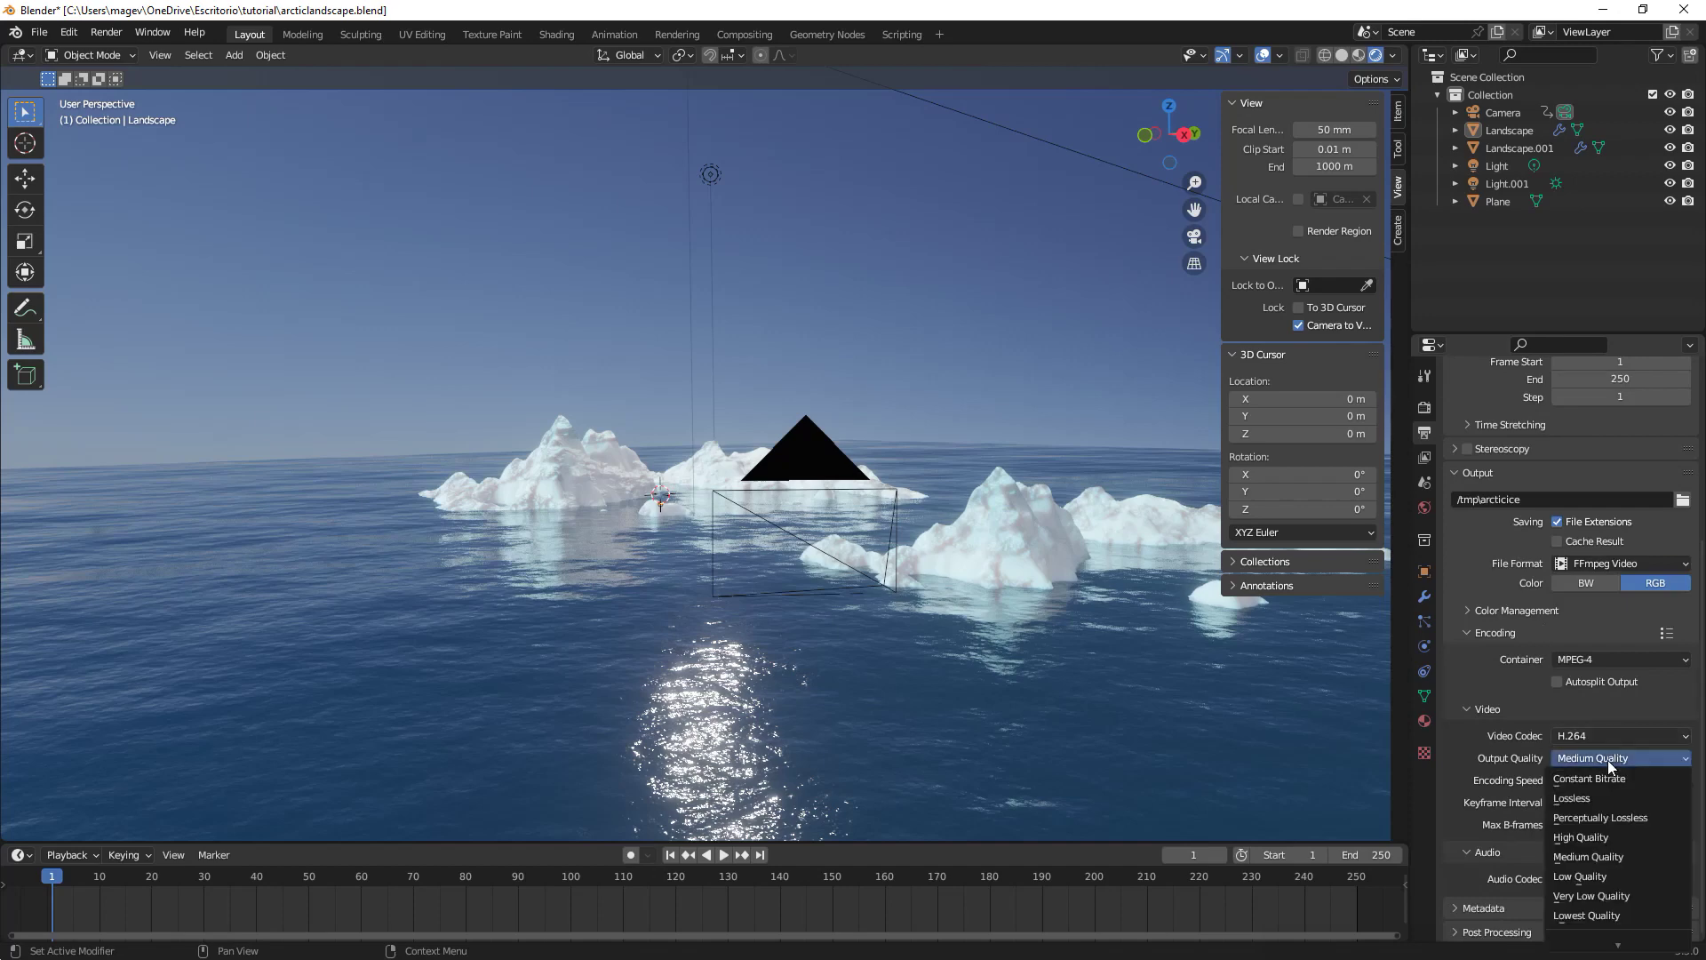
left_click(1600, 818)
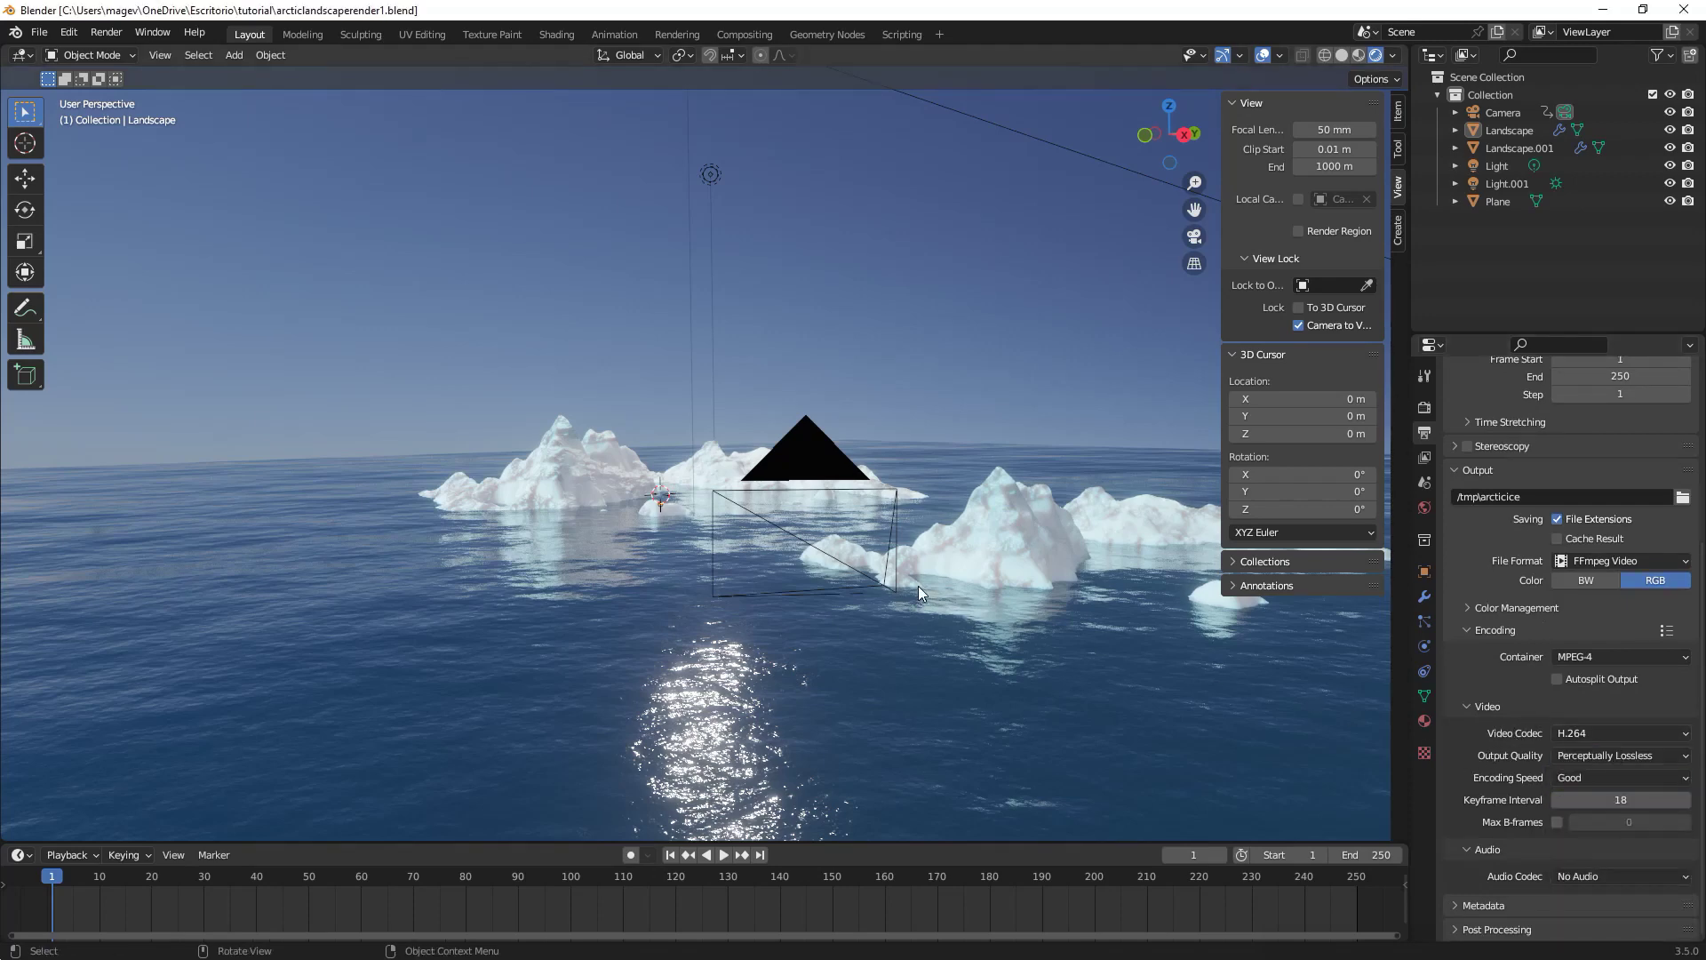
Return to the camera view and start rendering the animation.
key("KP_0")
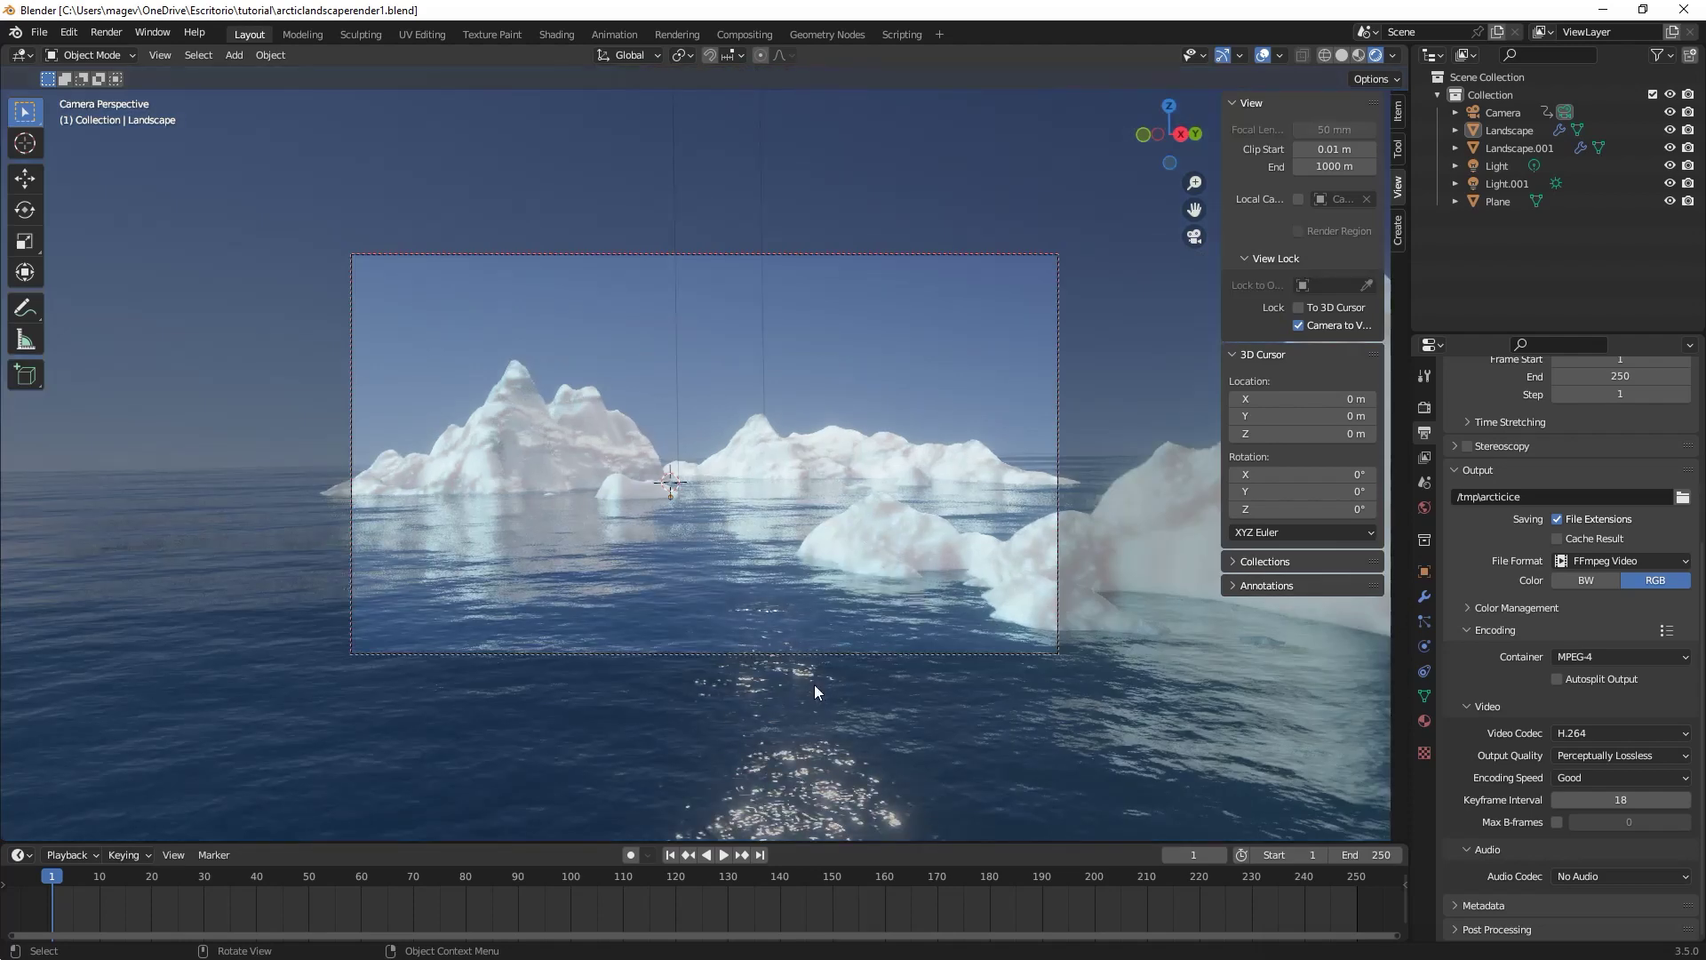
left_click(106, 33)
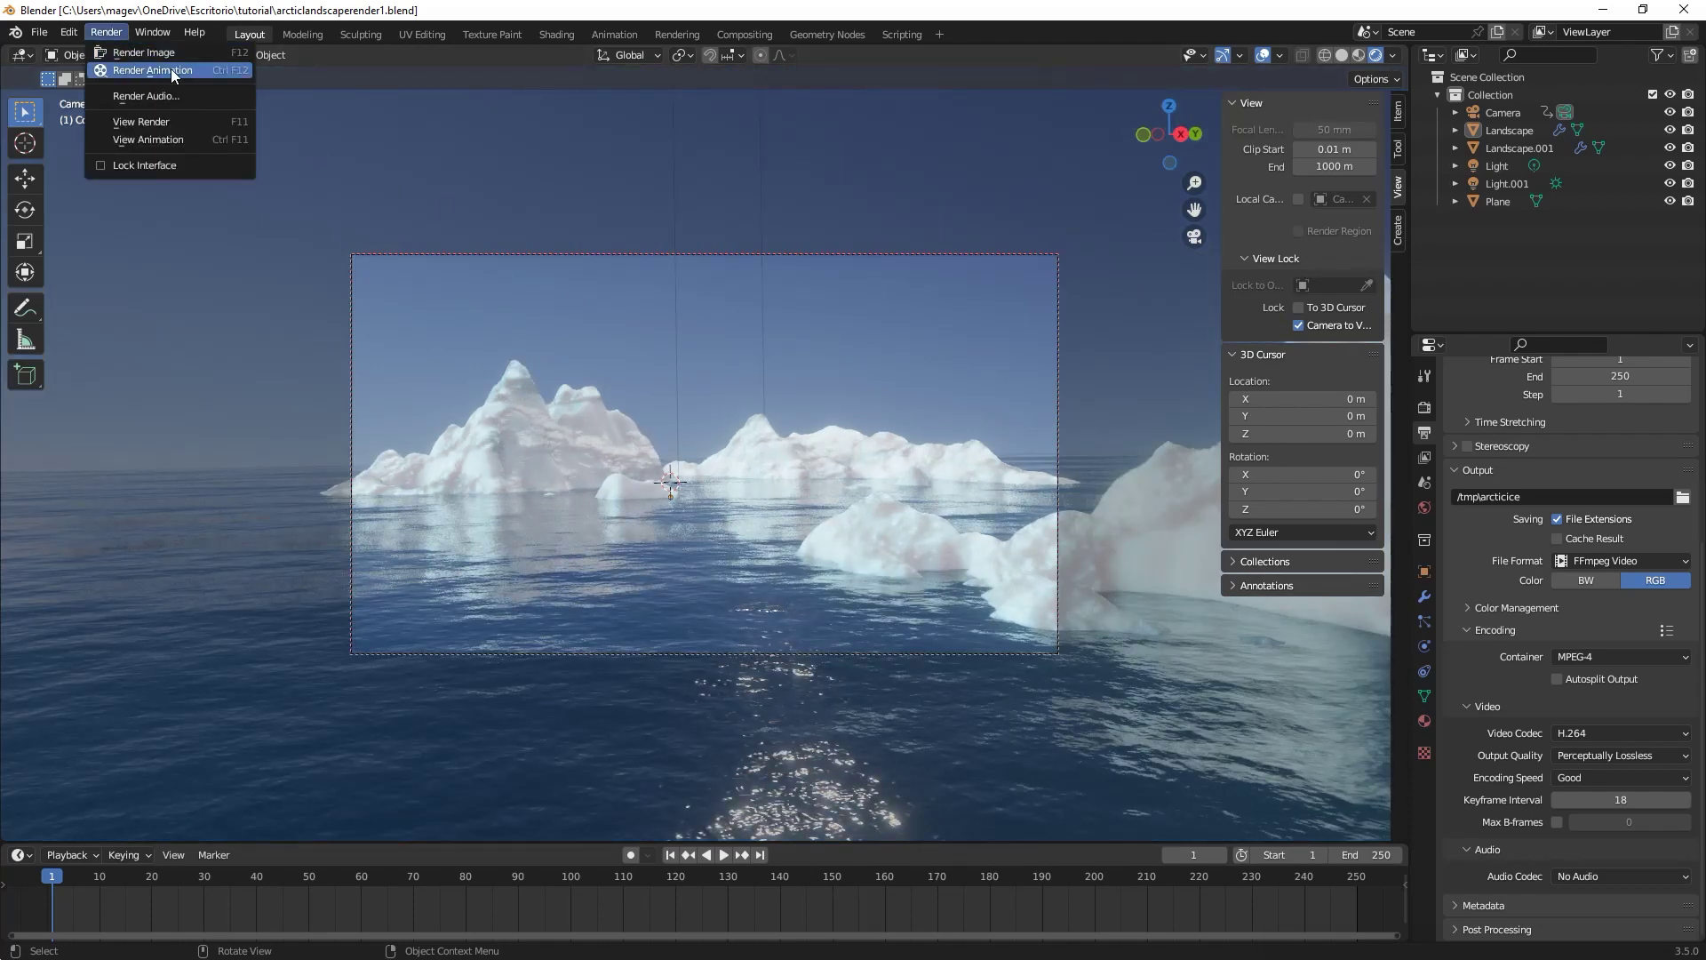